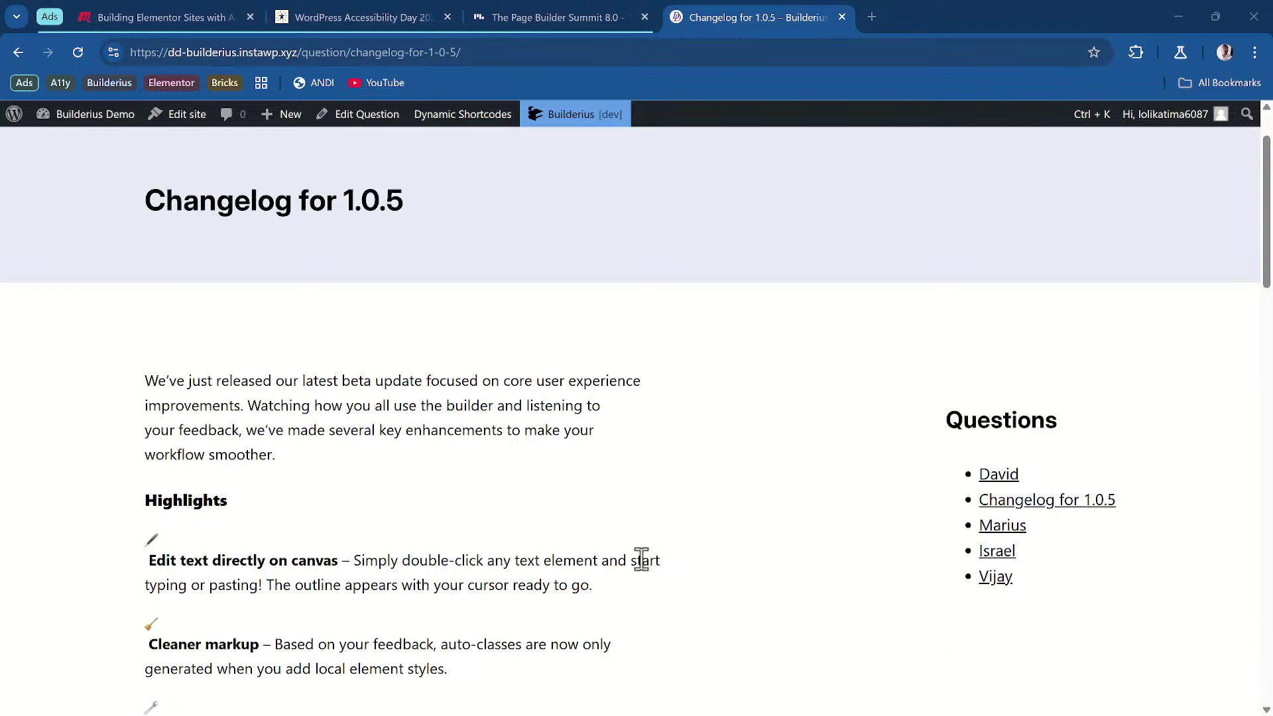
Step: Read through the Changelog for 1.0.5 page, from the Highlights to the New Features & Improvements list
scroll(640, 560, "down", 3)
scroll(663, 557, "up", 1)
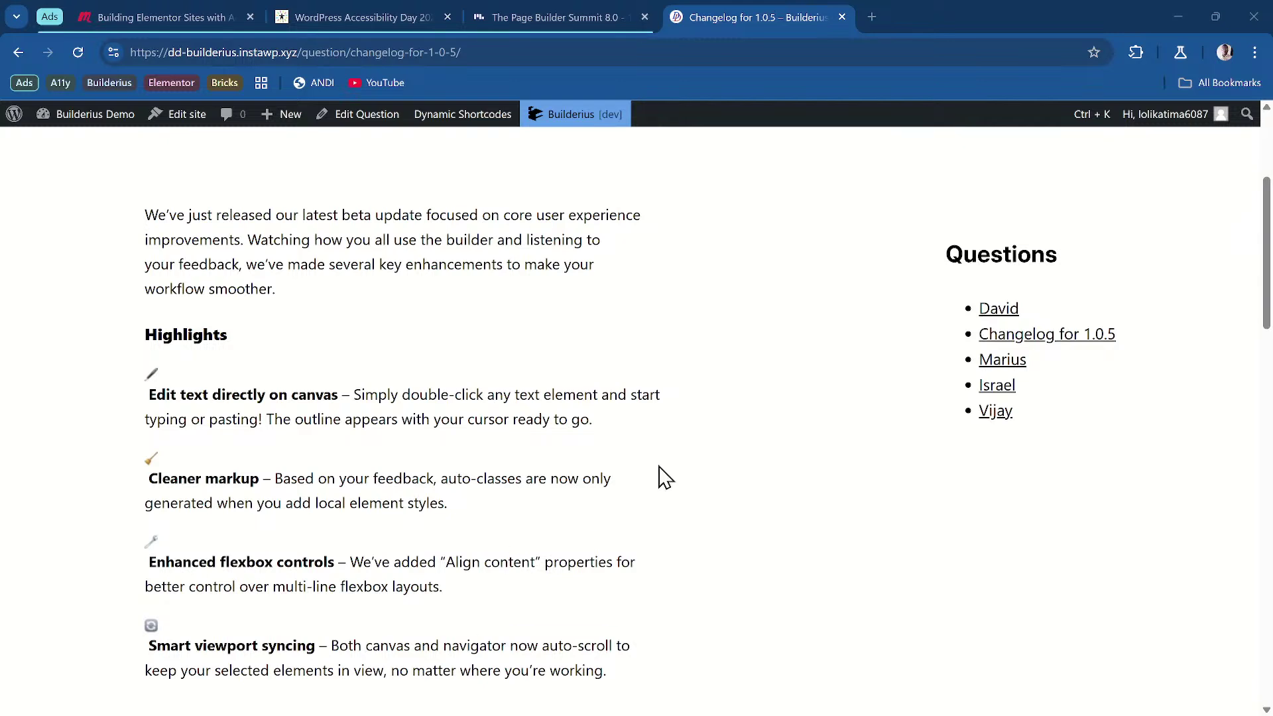
scroll(688, 486, "down", 4)
scroll(687, 485, "up", 3)
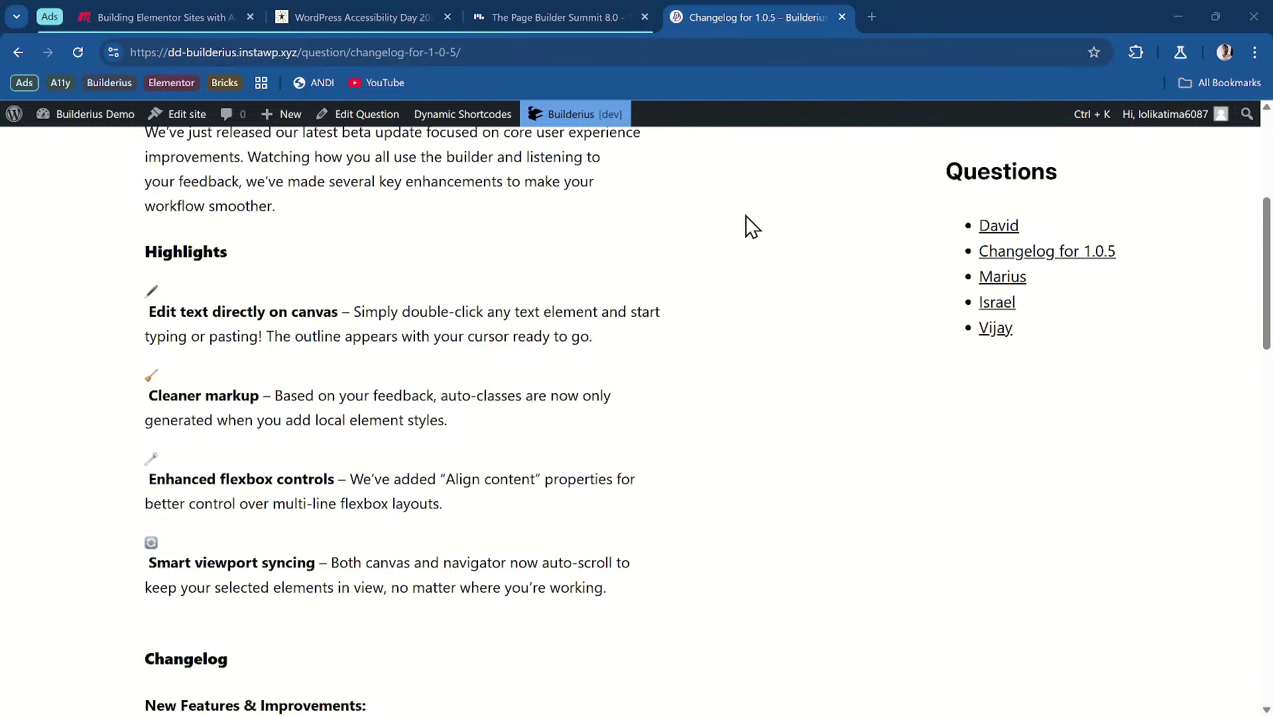
scroll(694, 311, "up", 2)
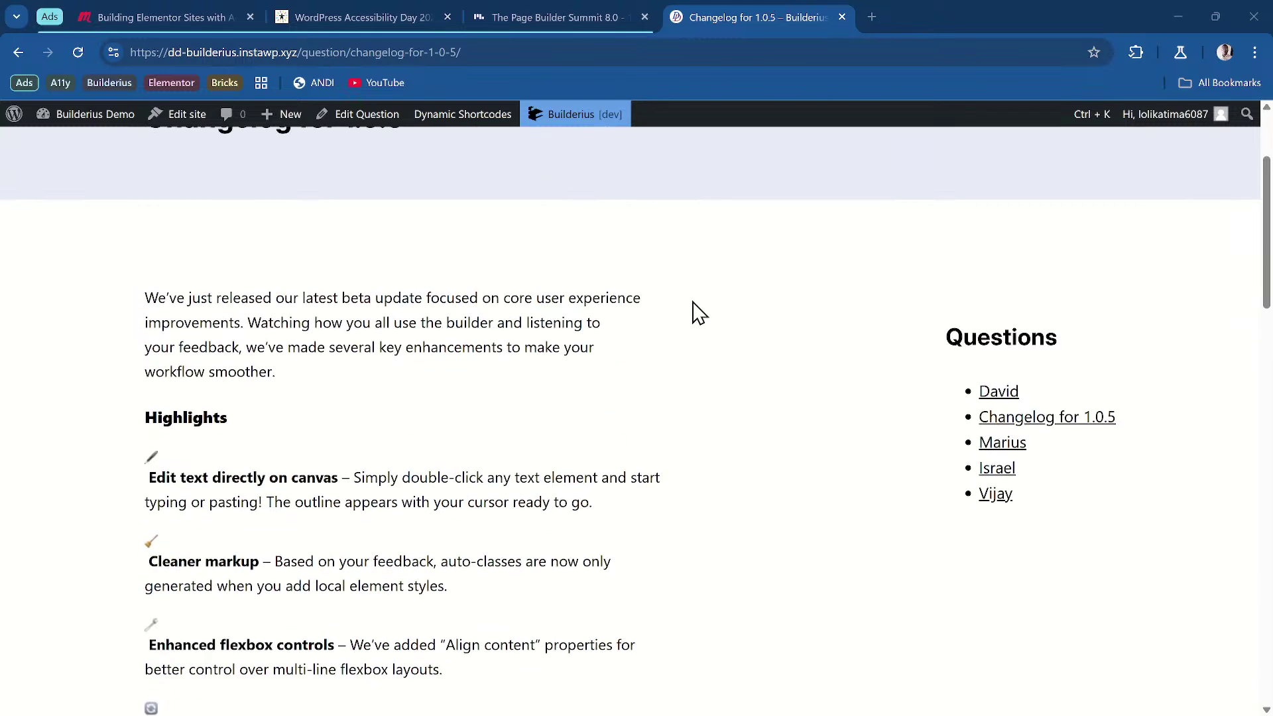
scroll(690, 307, "down", 2)
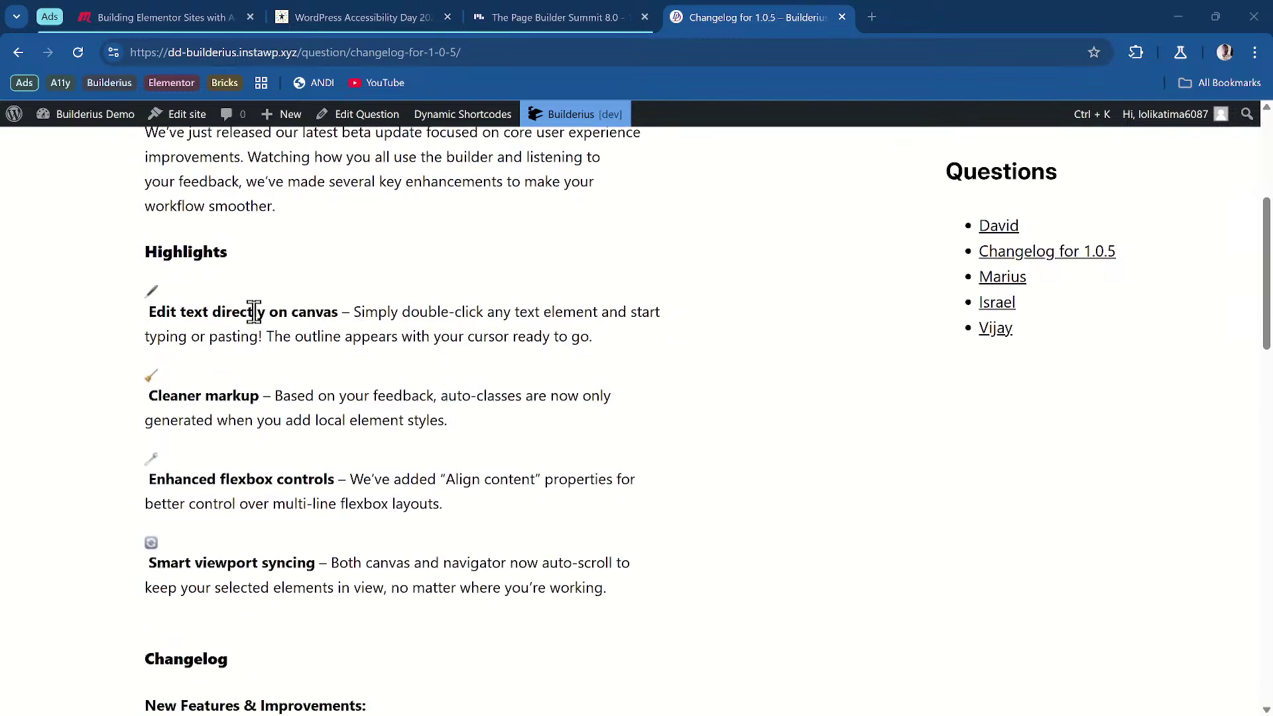
scroll(236, 277, "down", 2)
scroll(236, 277, "down", 3)
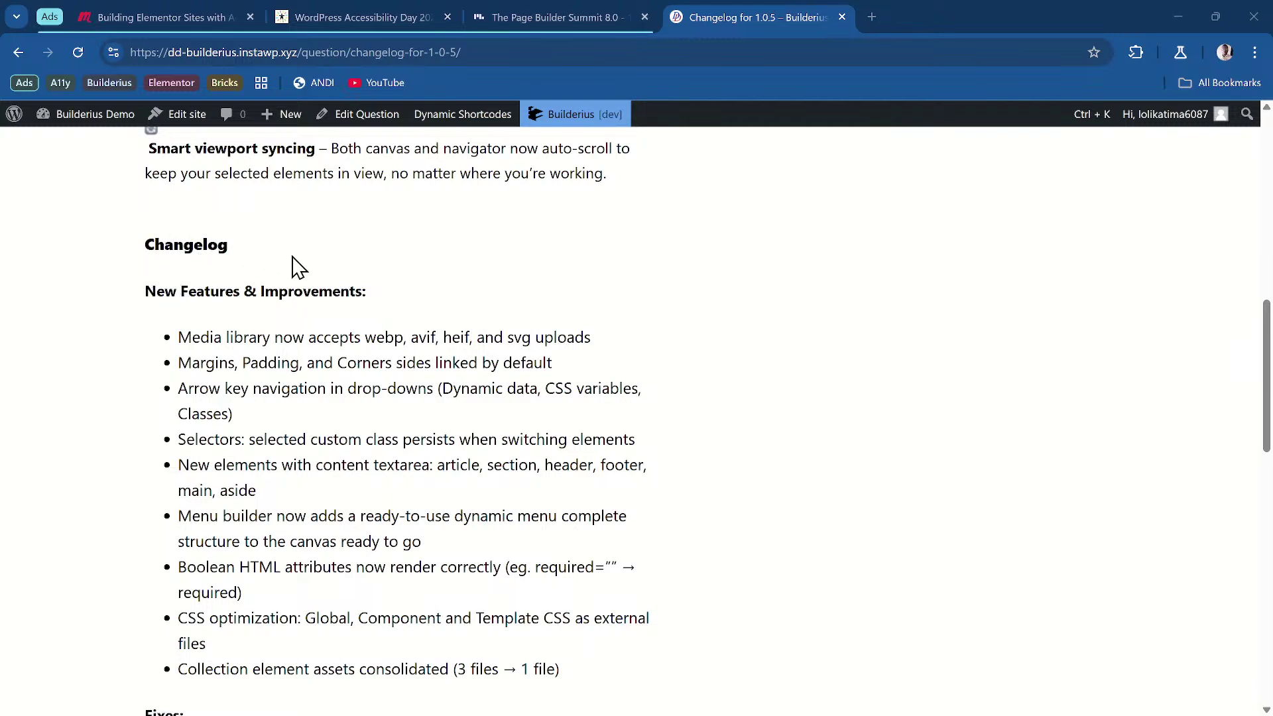
scroll(398, 285, "up", 10)
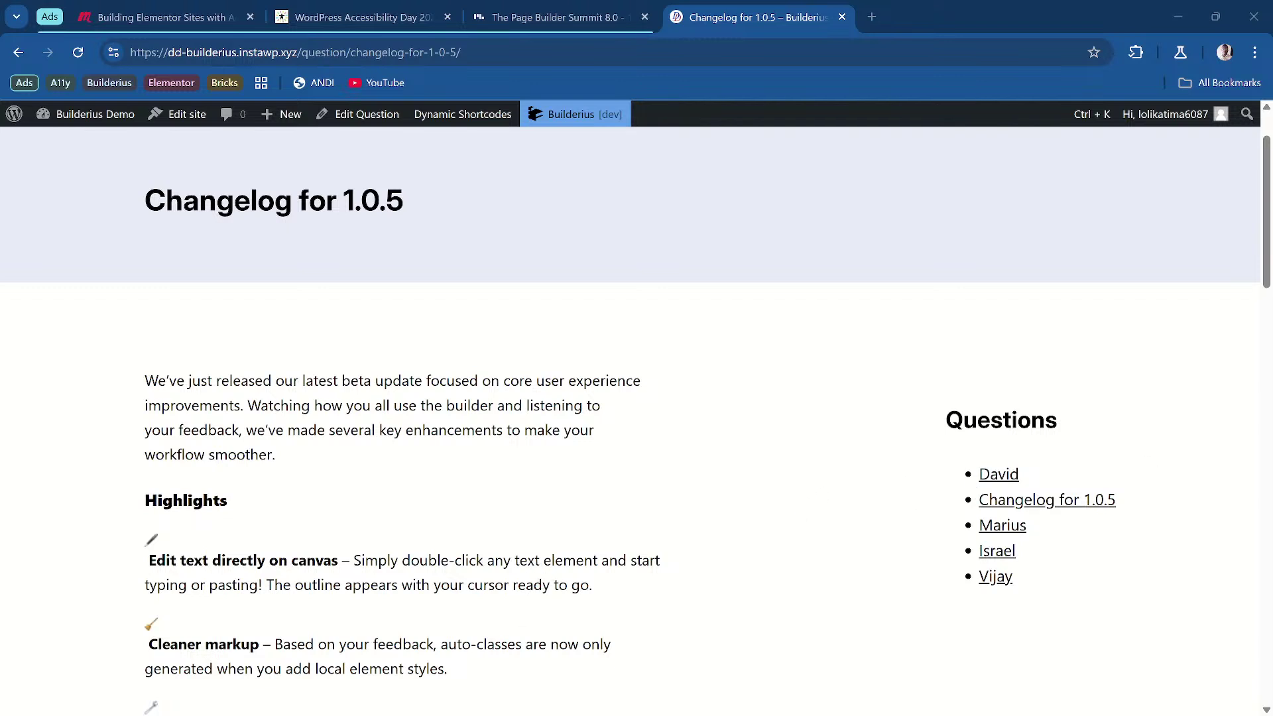
scroll(688, 373, "down", 5)
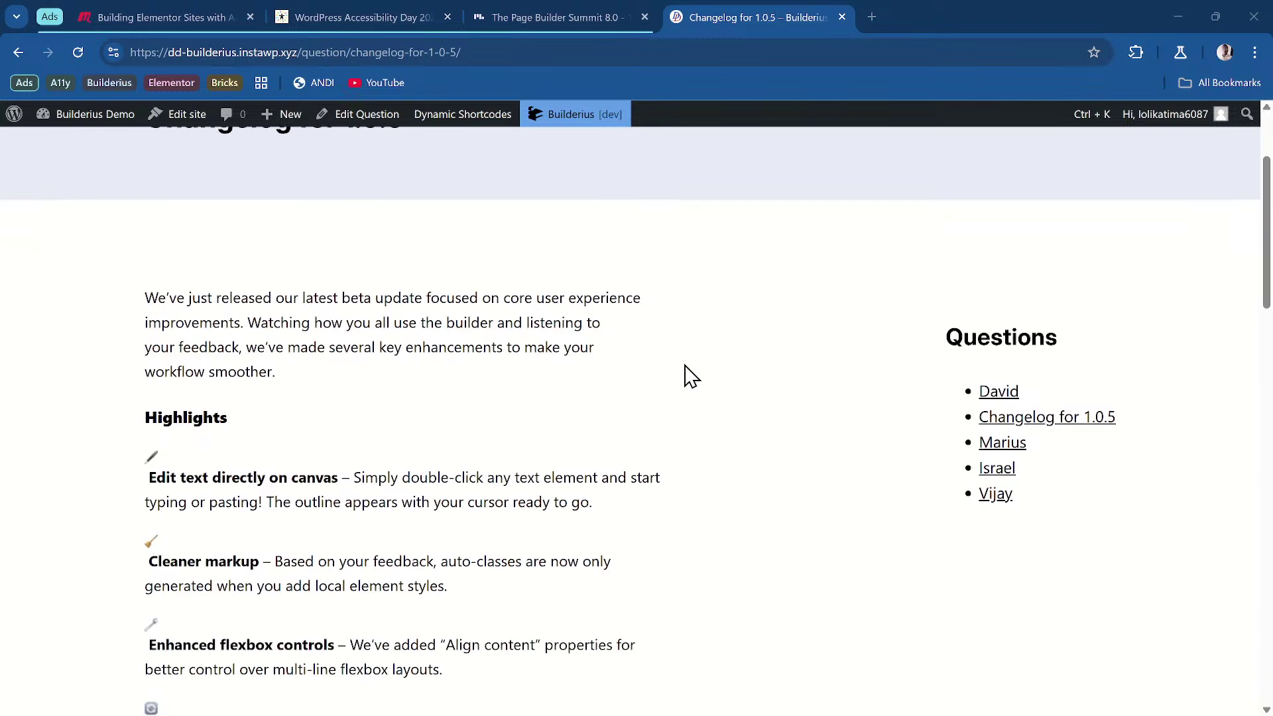
scroll(689, 376, "down", 5)
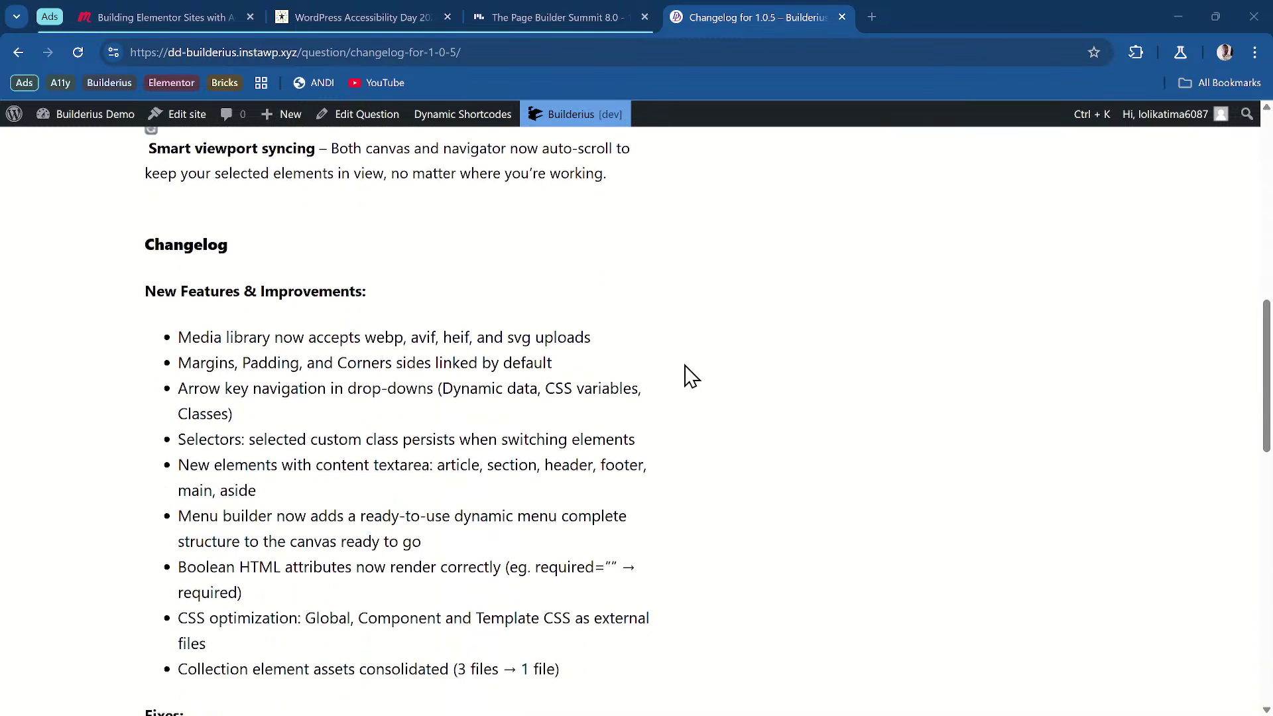
scroll(690, 376, "down", 1)
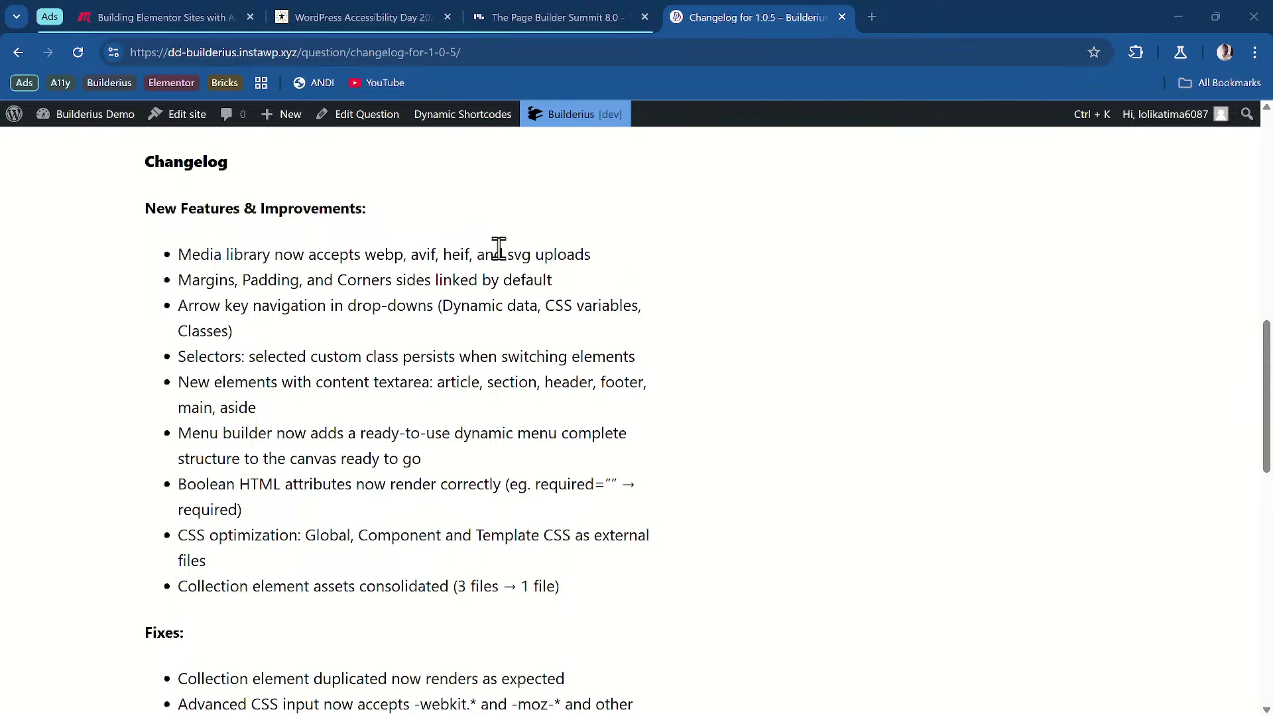
Step: Open the Builderius Demo admin dashboard in a new browser tab and switch to that tab
right_click(109, 120)
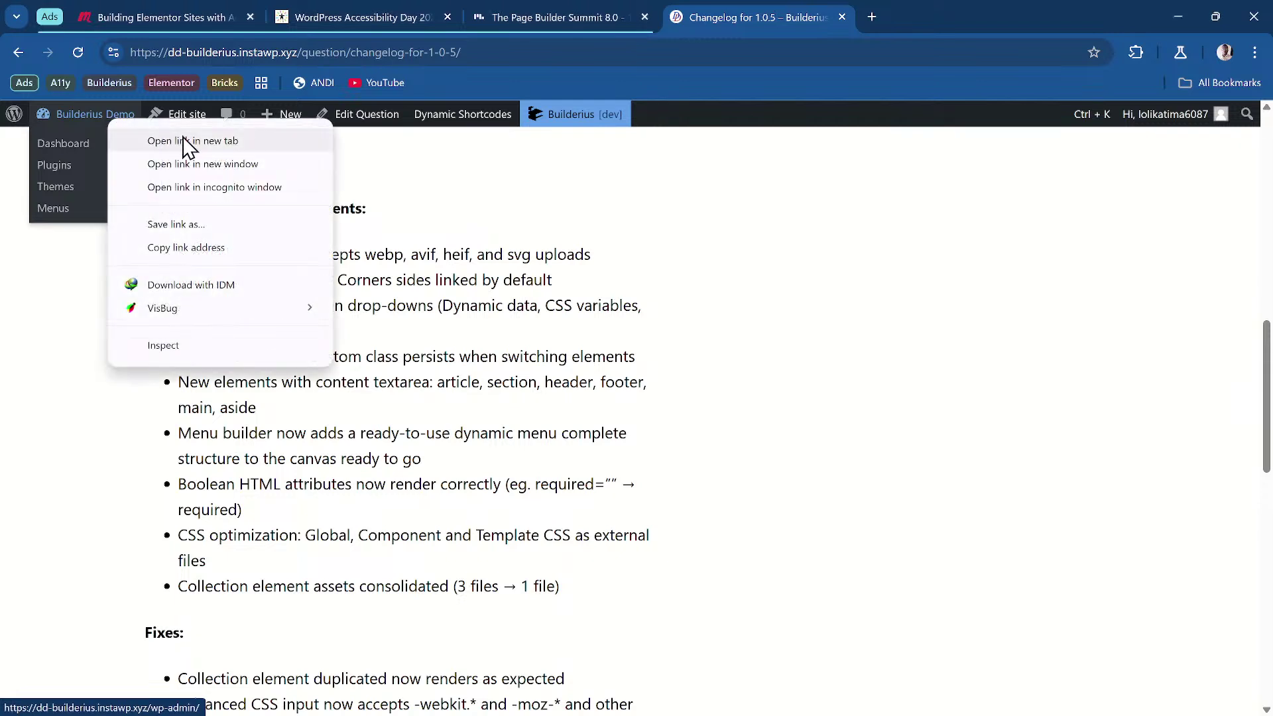
left_click(252, 144)
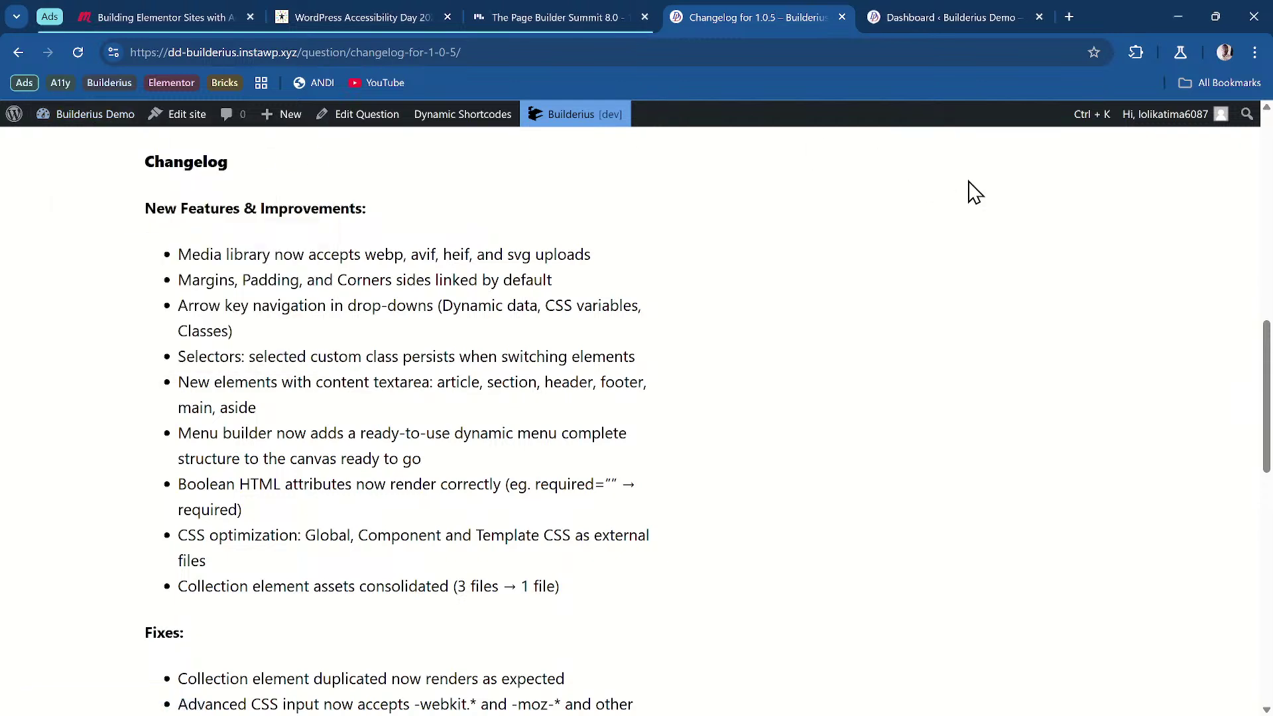
mouse_move(932, 14)
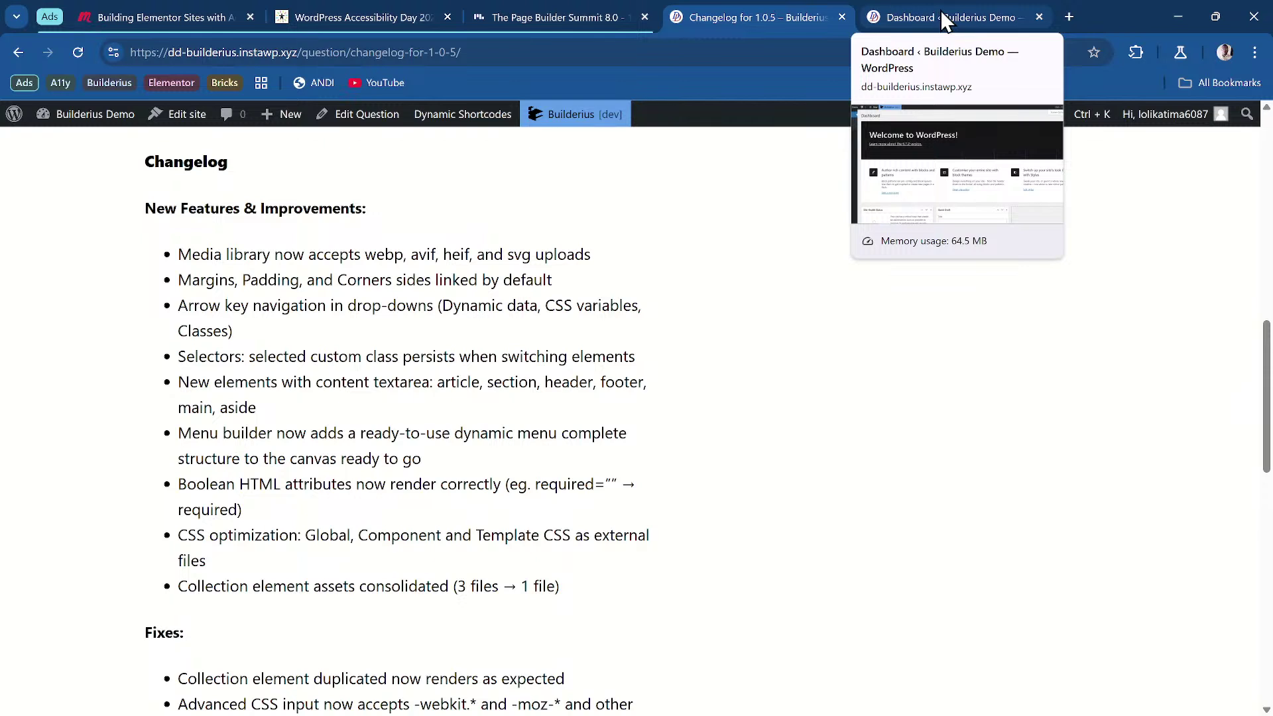
left_click(944, 20)
Step: Open the Home front page from the site's list of pages for editing with Builderius
mouse_move(99, 276)
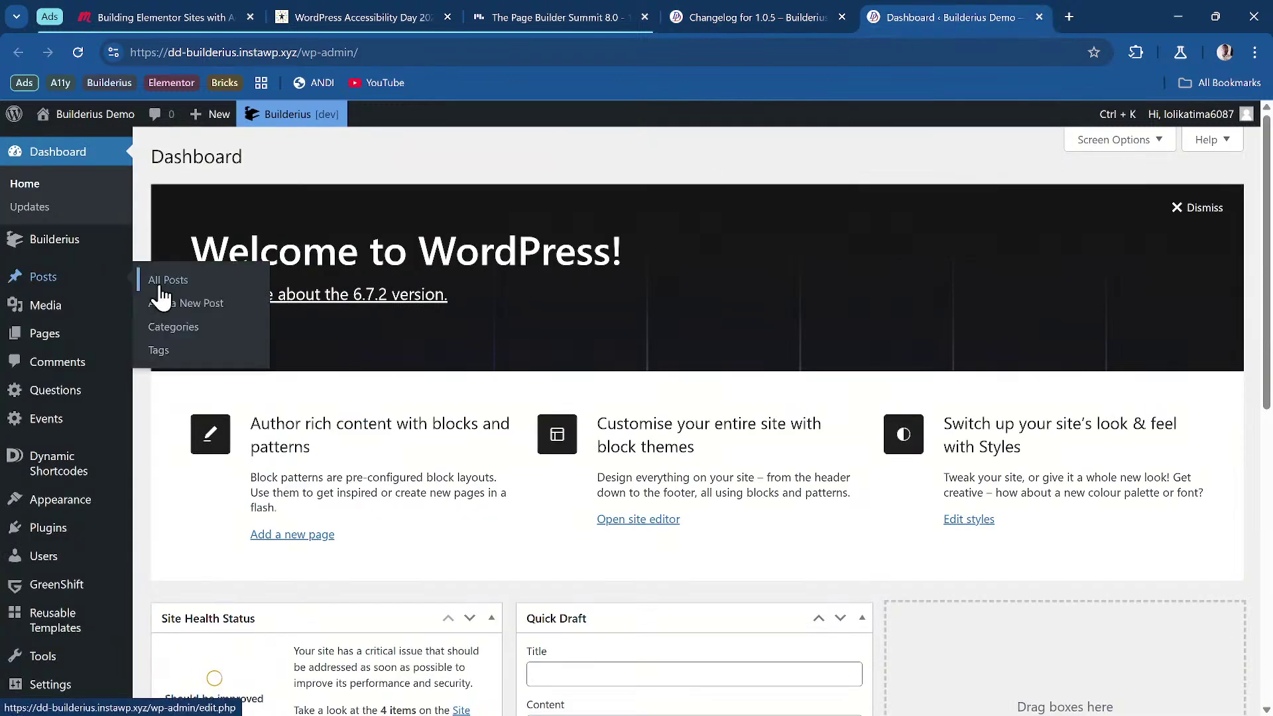
left_click(75, 339)
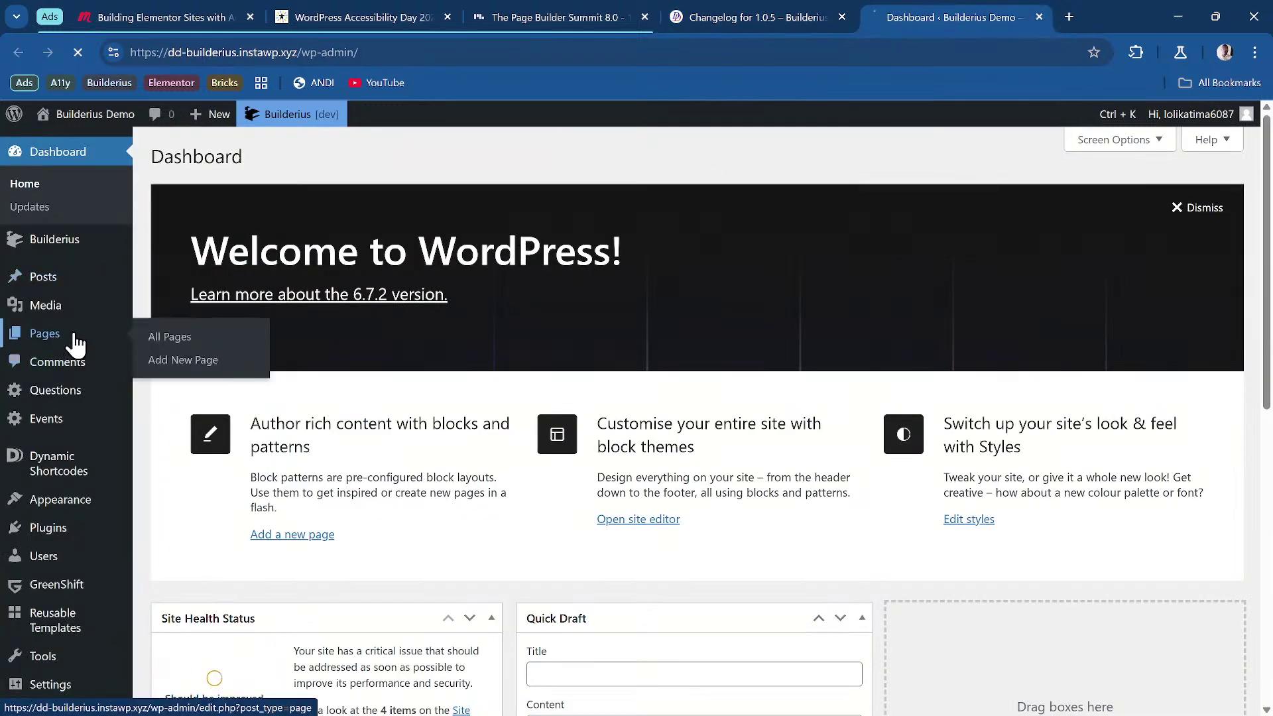
scroll(364, 350, "down", 2)
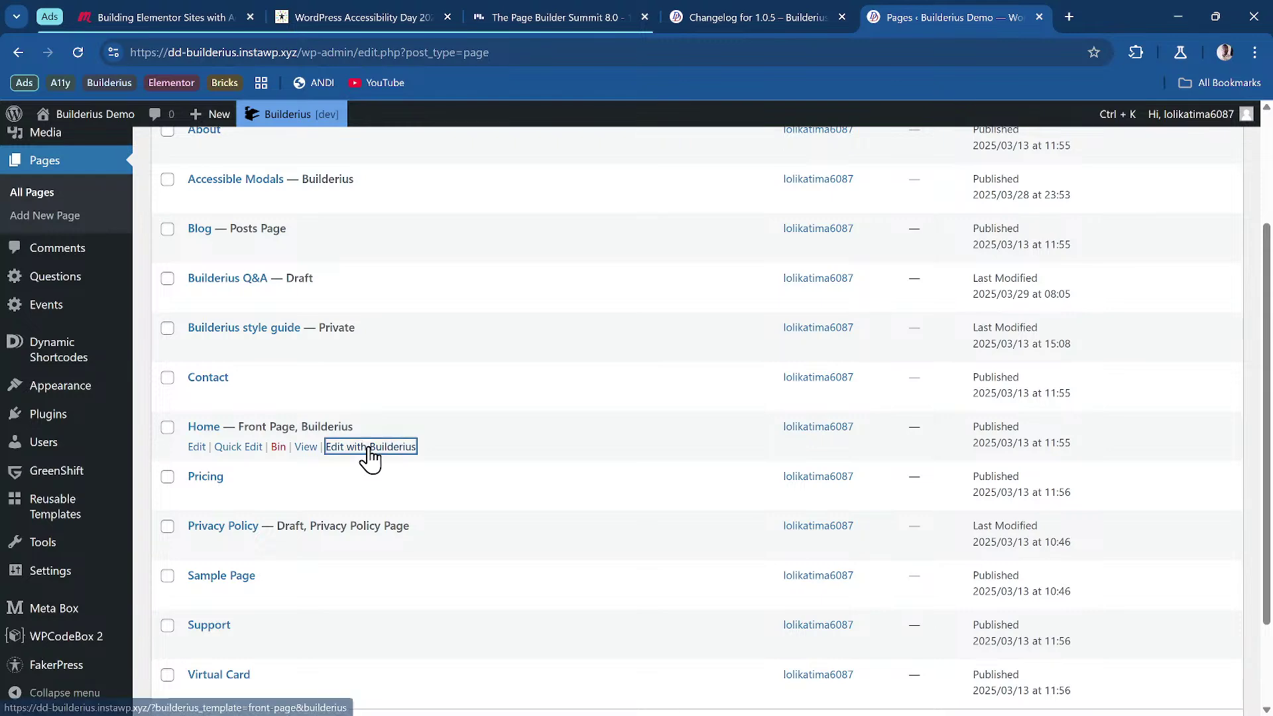
left_click(380, 449)
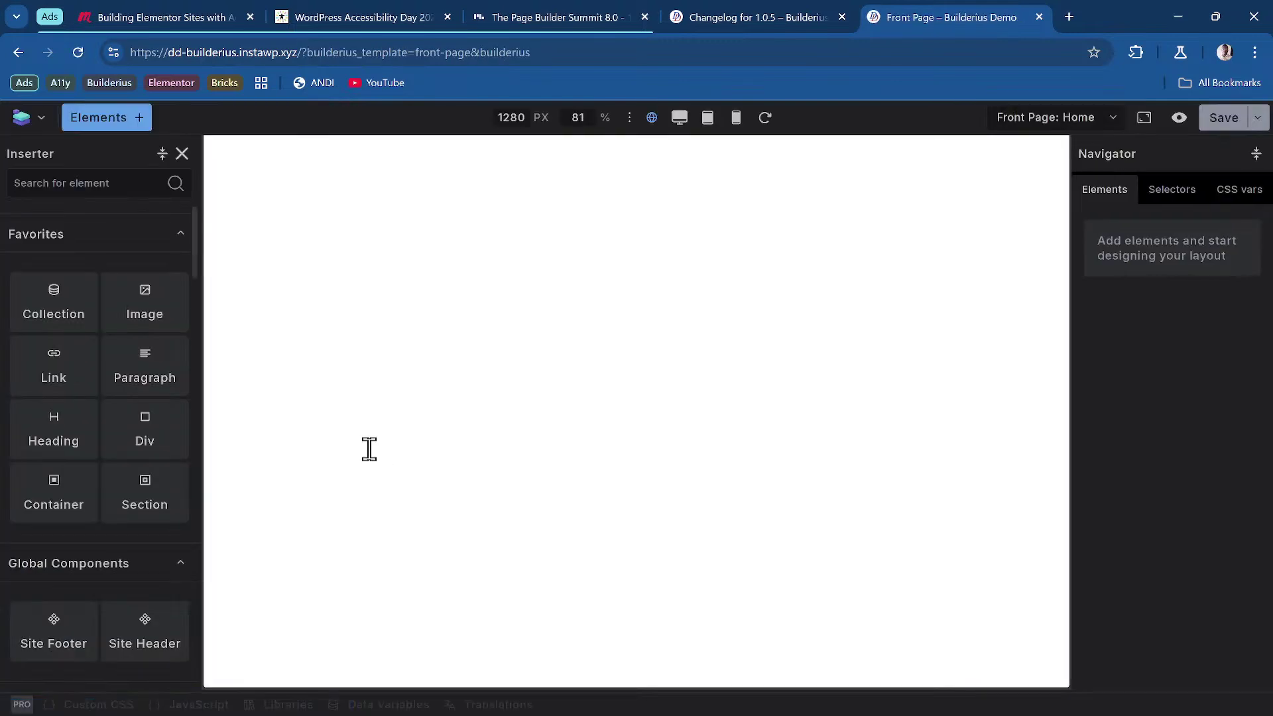
Step: Collapse the hero section and the second section under main .page-content in the element tree
scroll(474, 427, "down", 2)
scroll(474, 427, "up", 3)
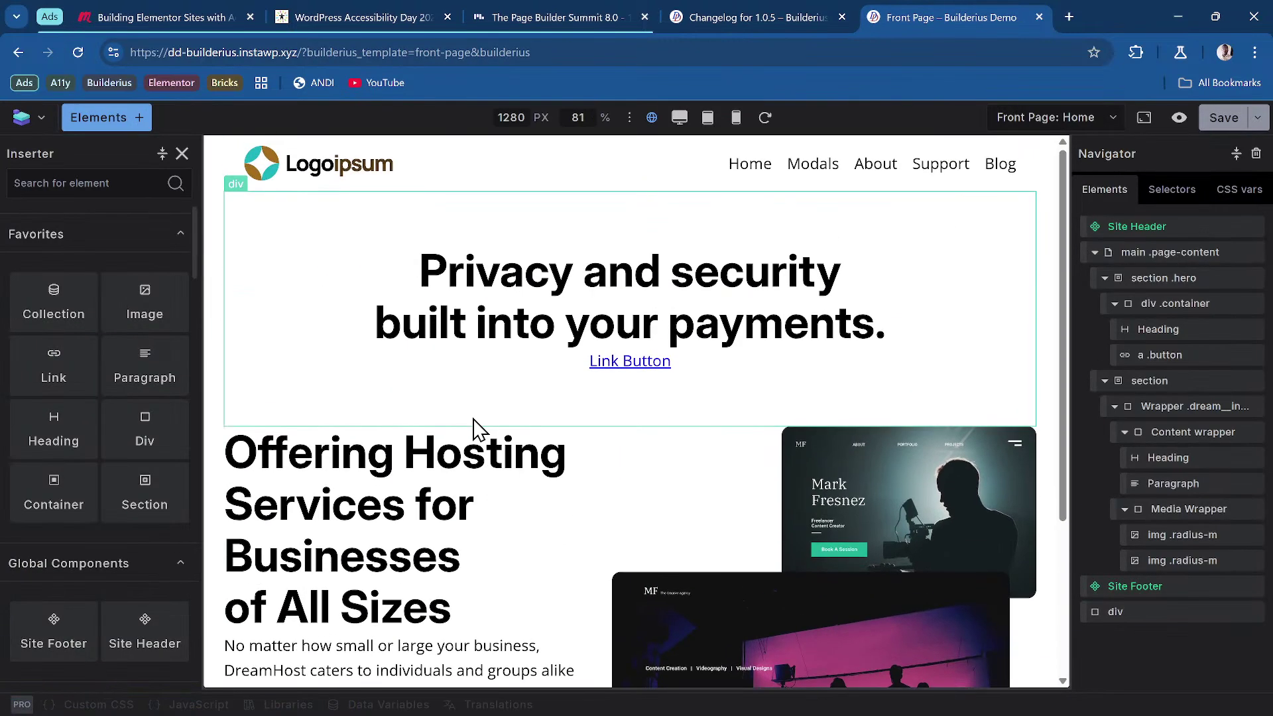
scroll(476, 430, "down", 3)
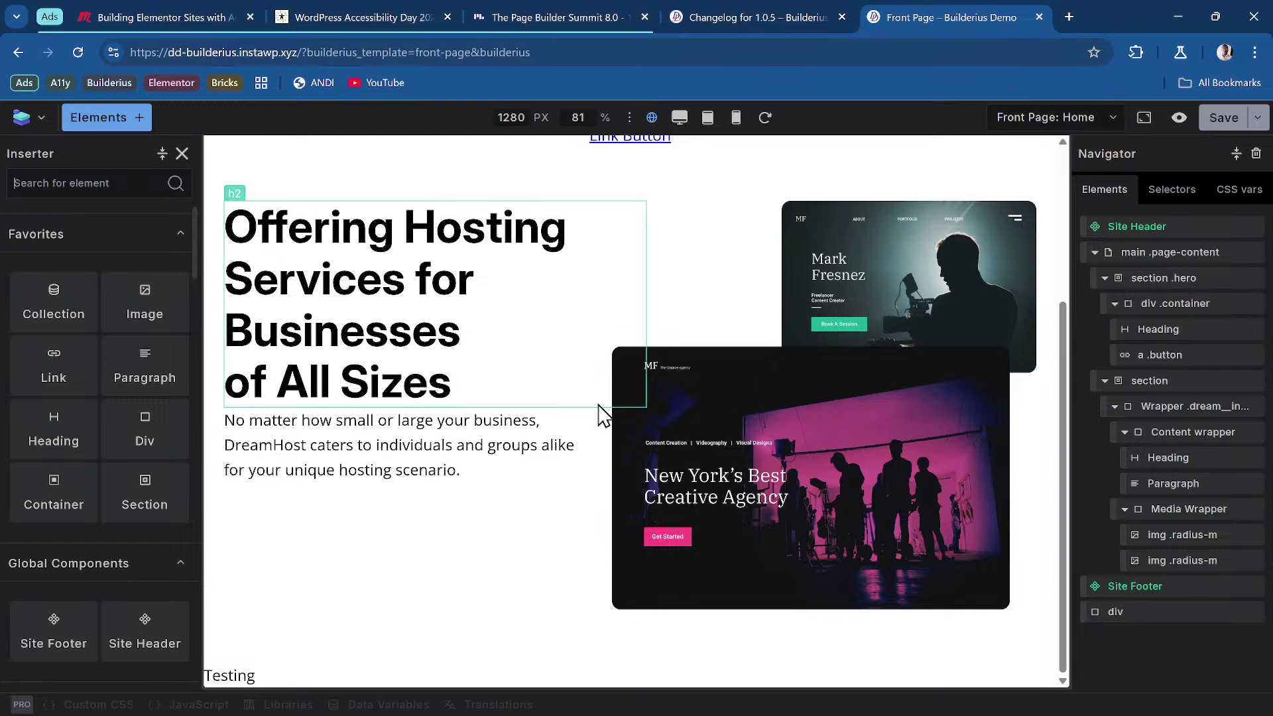
scroll(504, 397, "up", 3)
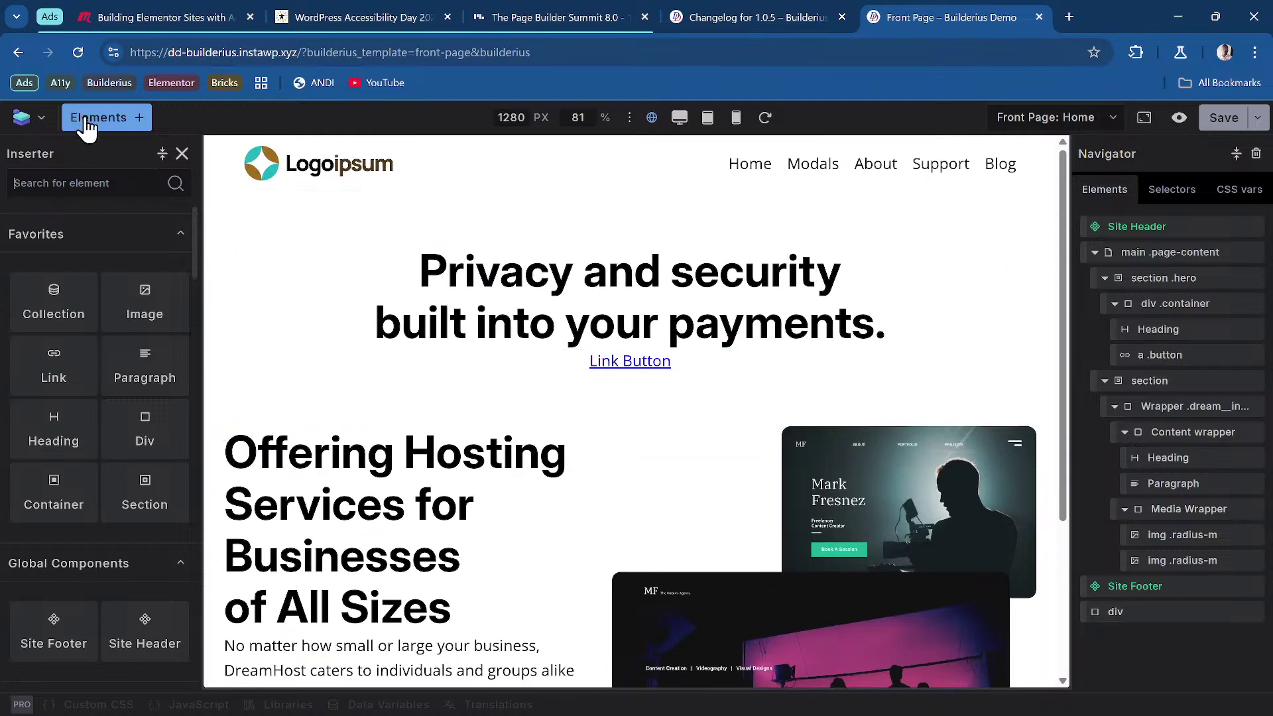
left_click(88, 125)
left_click(123, 127)
left_click(1095, 253)
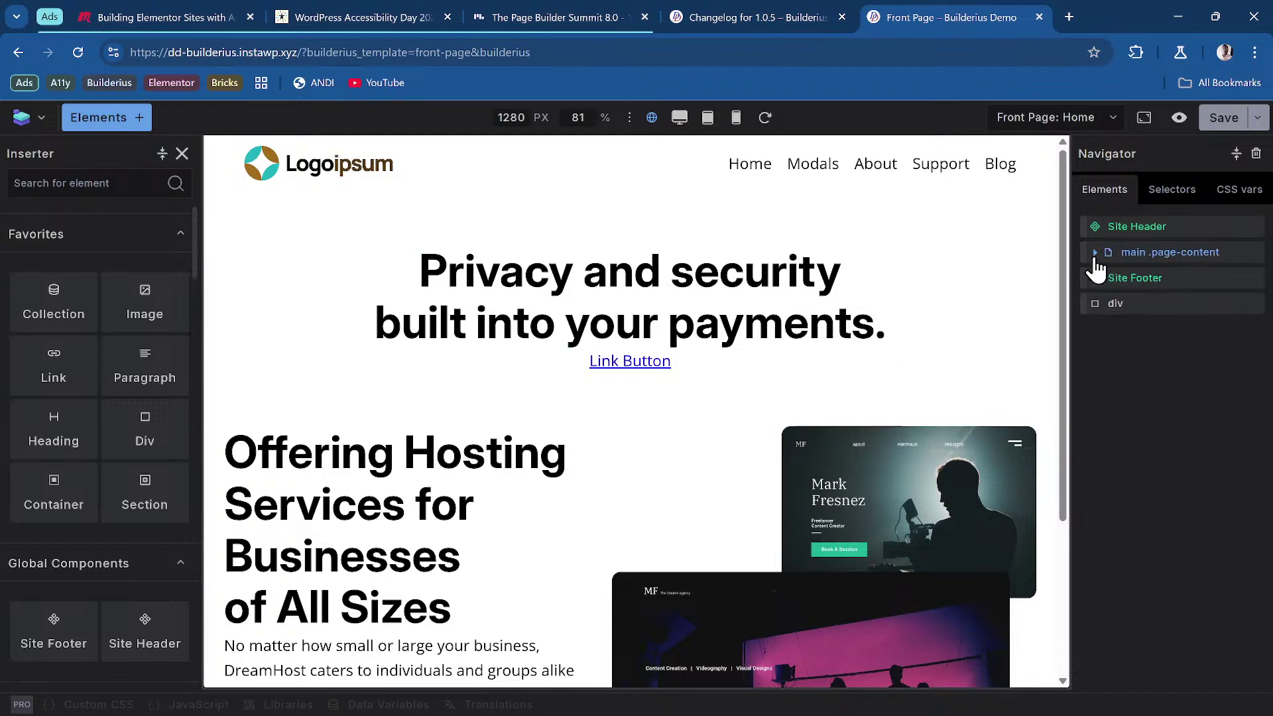
left_click(1095, 252)
left_click(1105, 278)
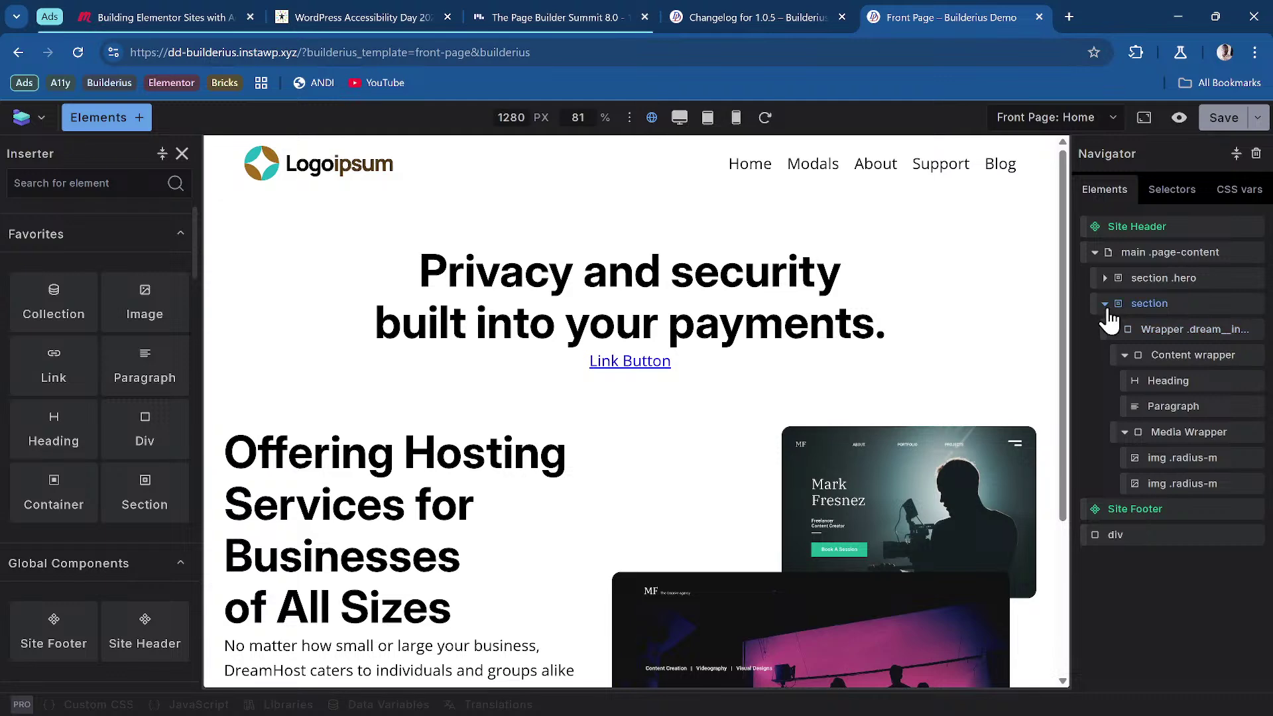
left_click(1105, 304)
Step: Add a new Section element inside main .page-content, after the two existing sections
left_click(1157, 254)
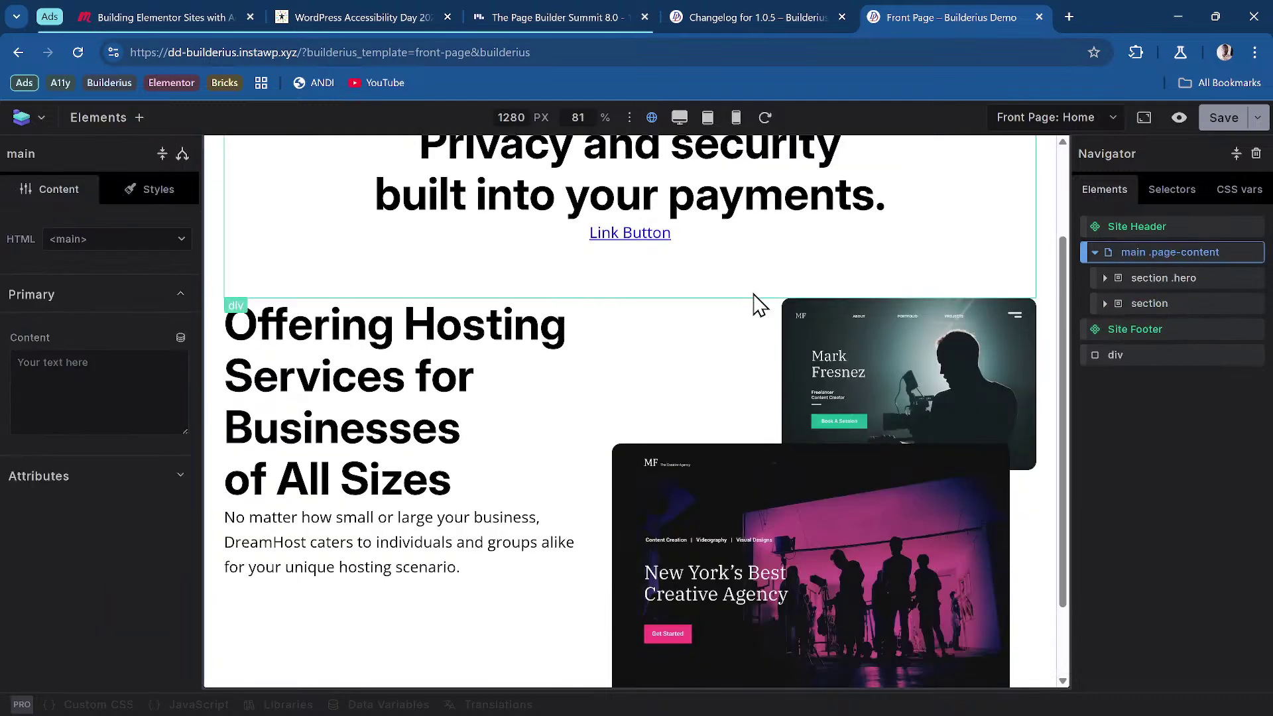
left_click(99, 118)
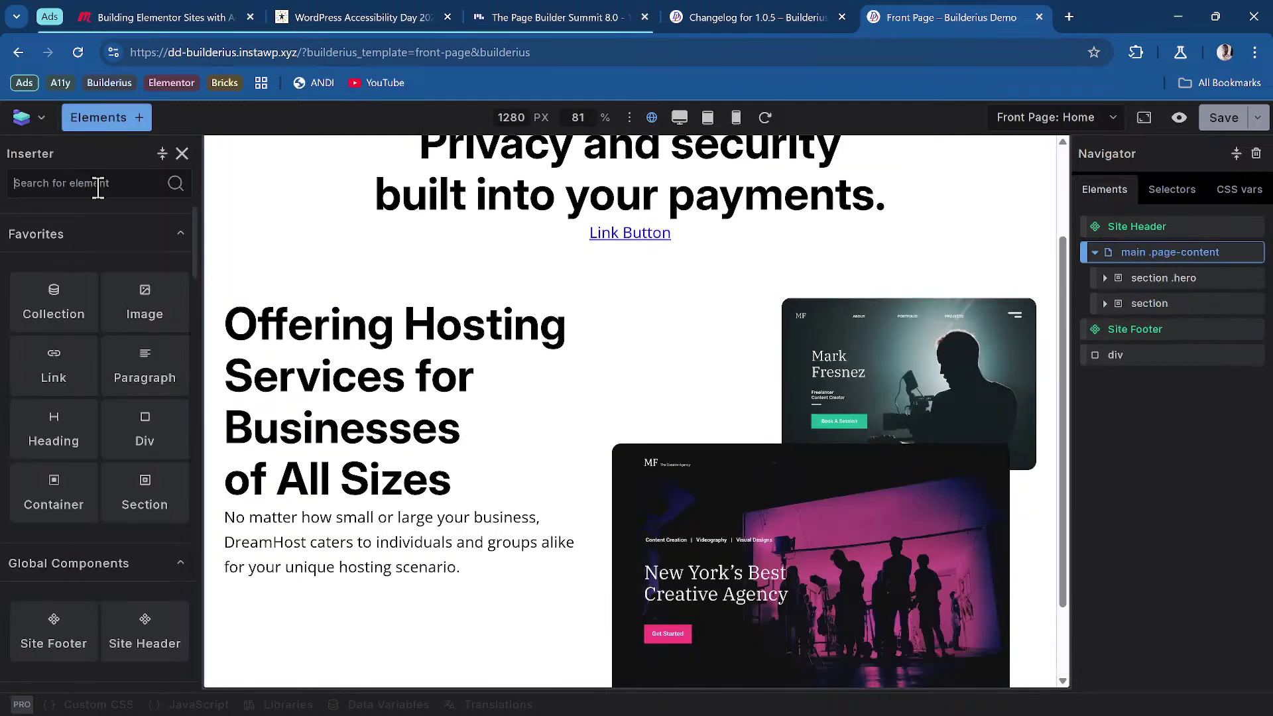
type("sec")
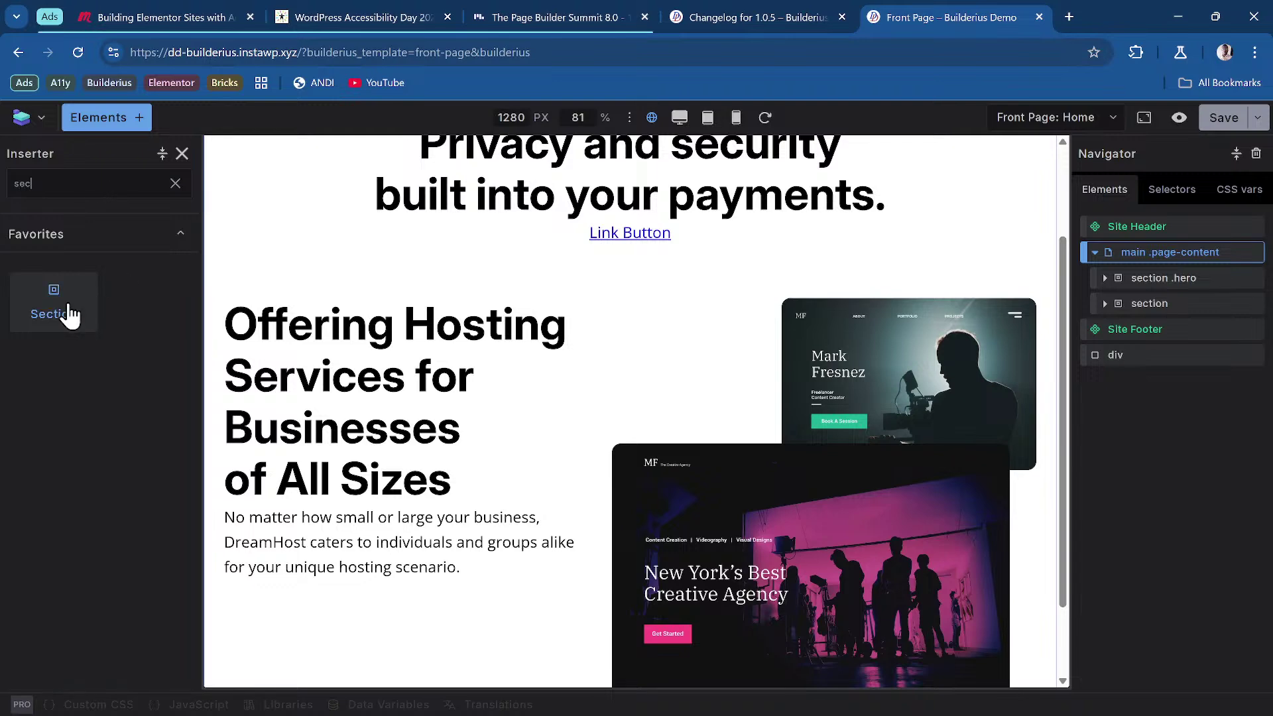
left_click(70, 315)
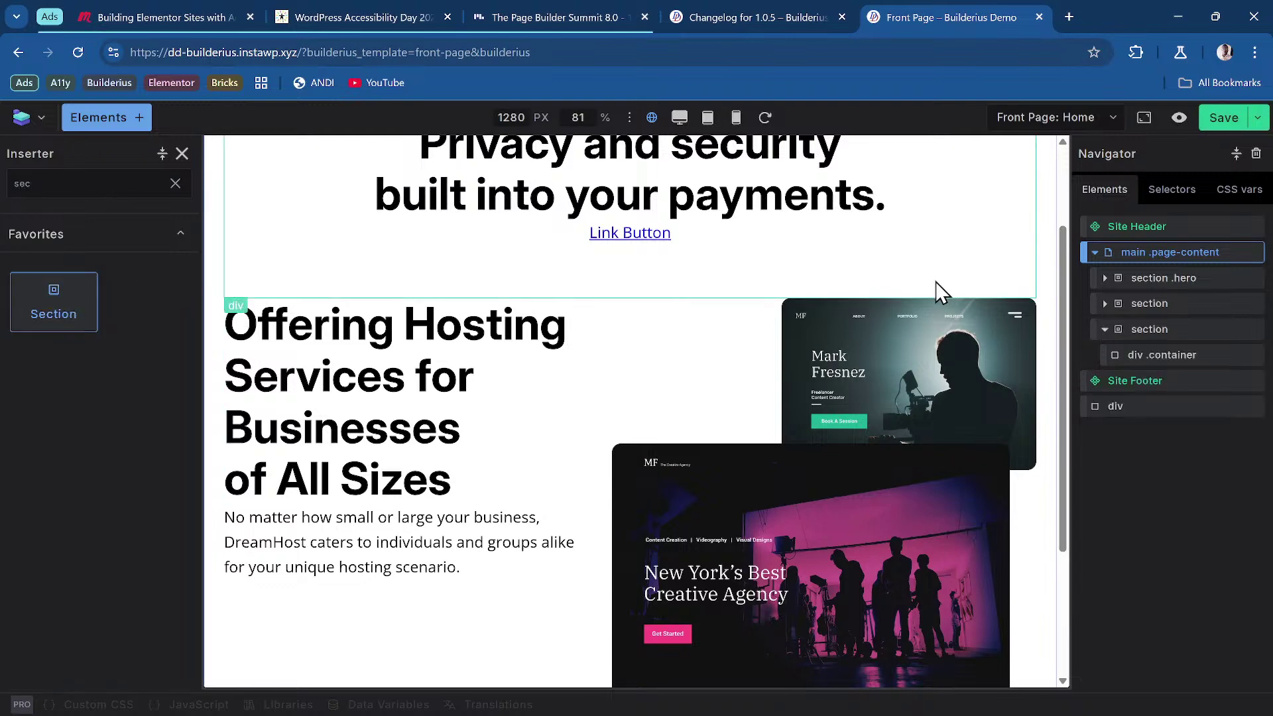
Step: Insert an Image element into the div .container of the new section
left_click(1184, 356)
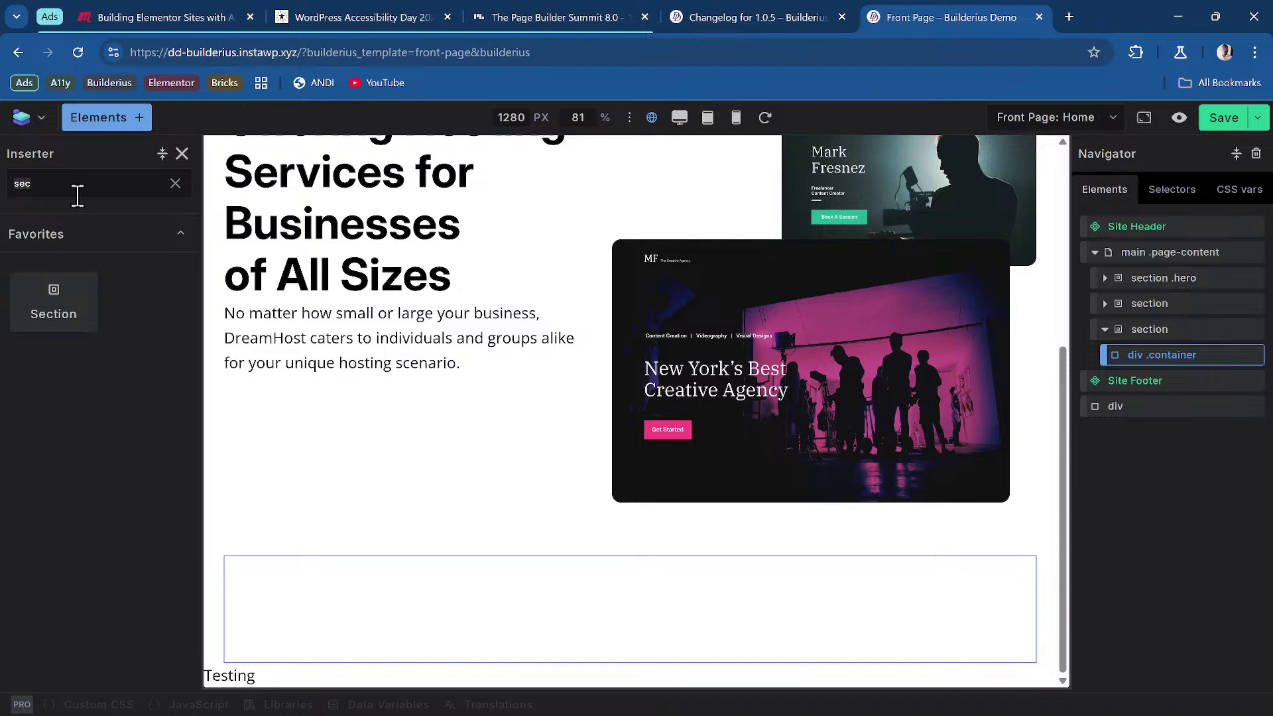
key("BackSpace")
key("BackSpace")
key("BackSpace")
type("image")
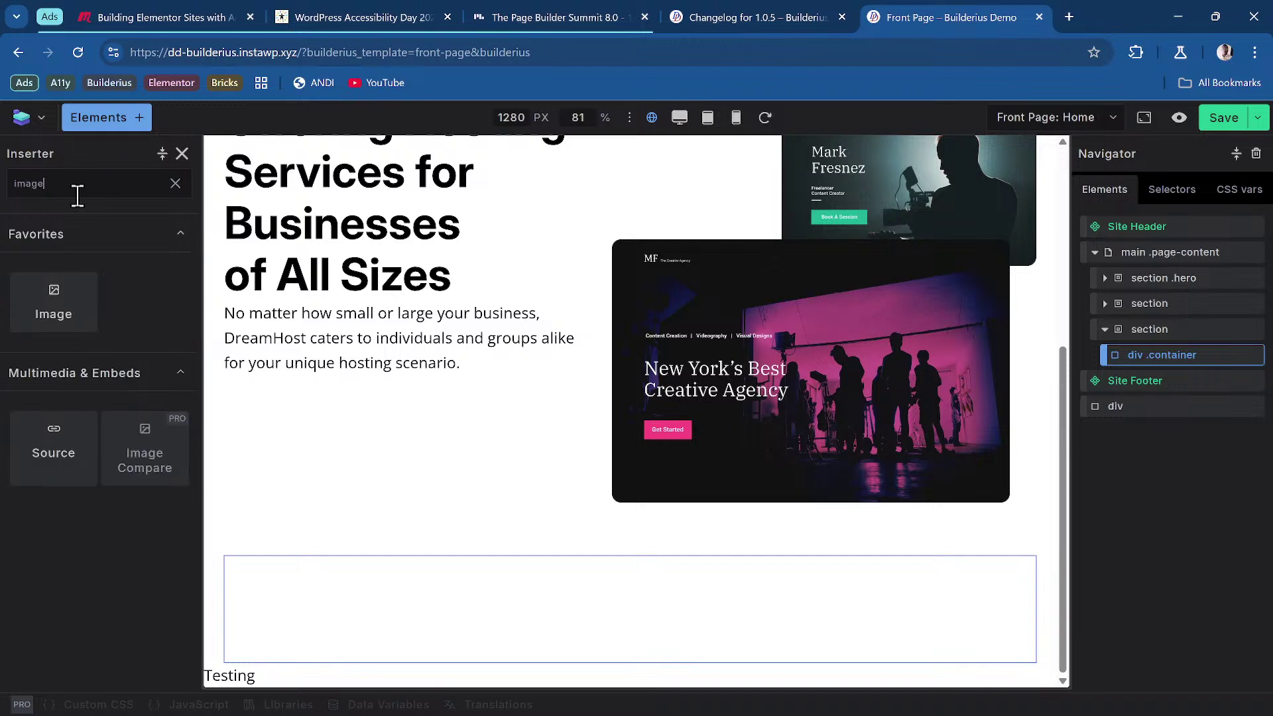
left_click(69, 320)
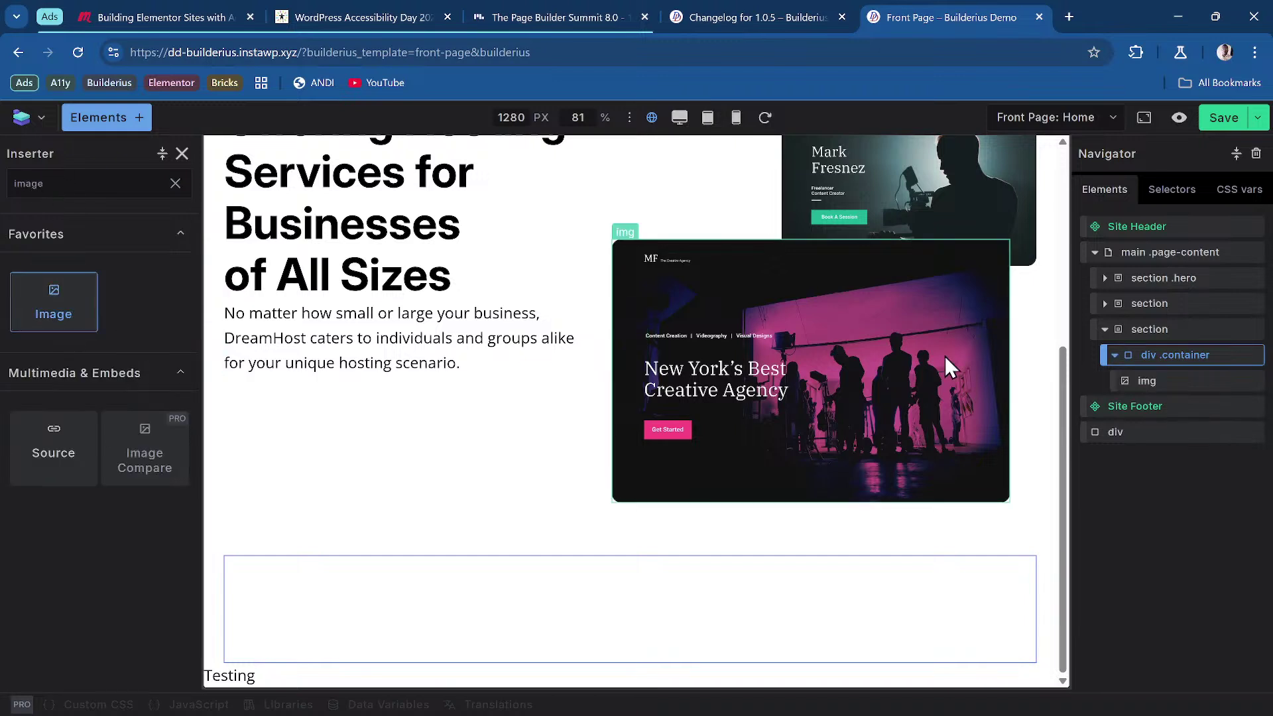
Step: Select the new img element and insert a Link element directly after it in the same container
left_click(1171, 384)
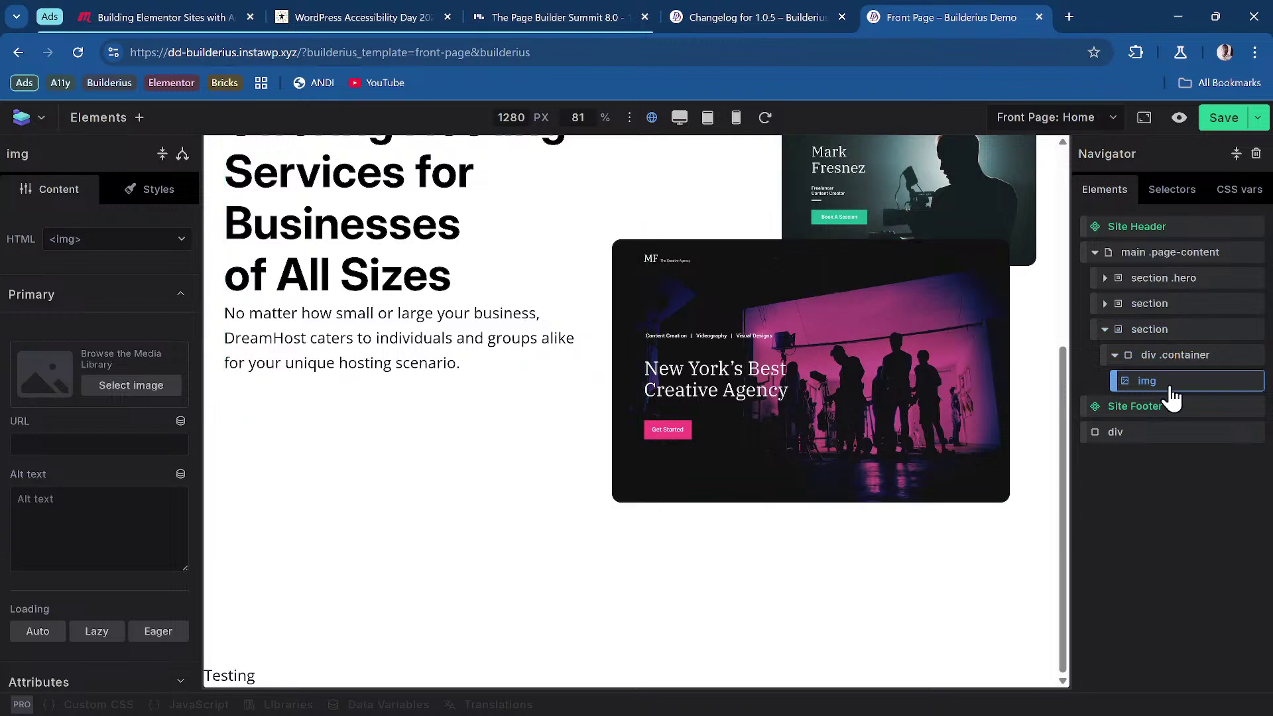
left_click(1175, 389)
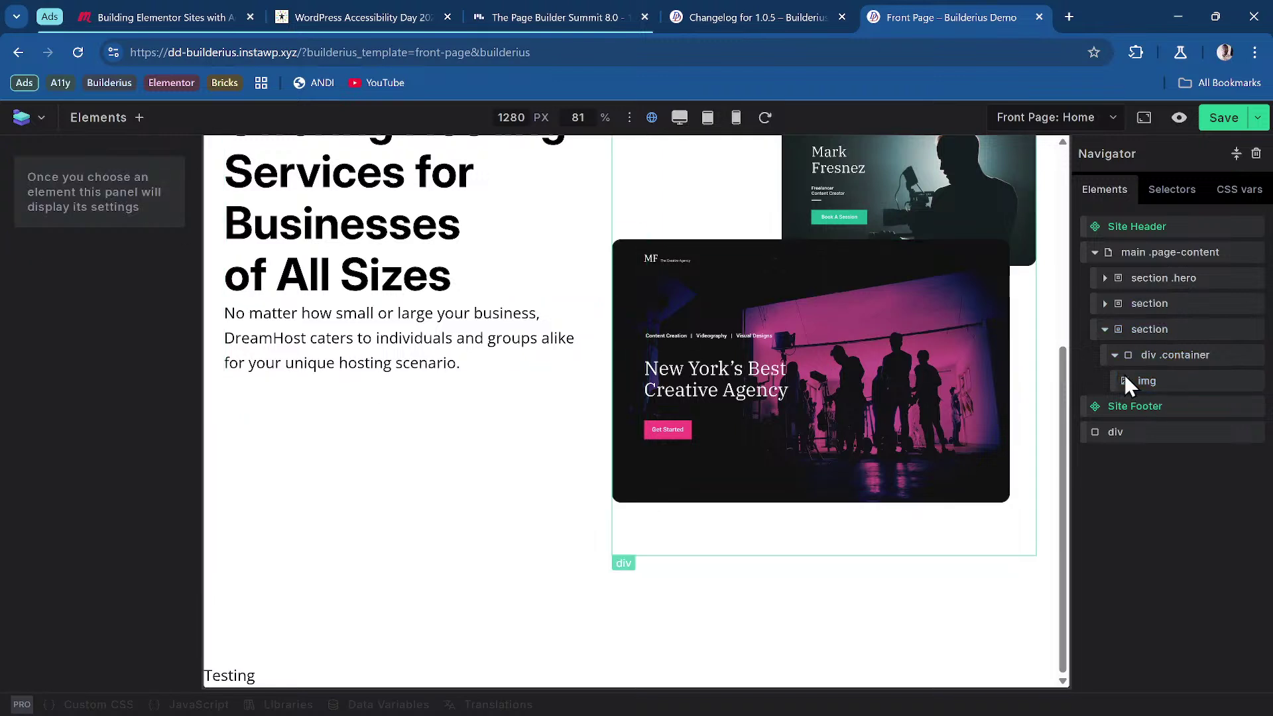
left_click(1187, 393)
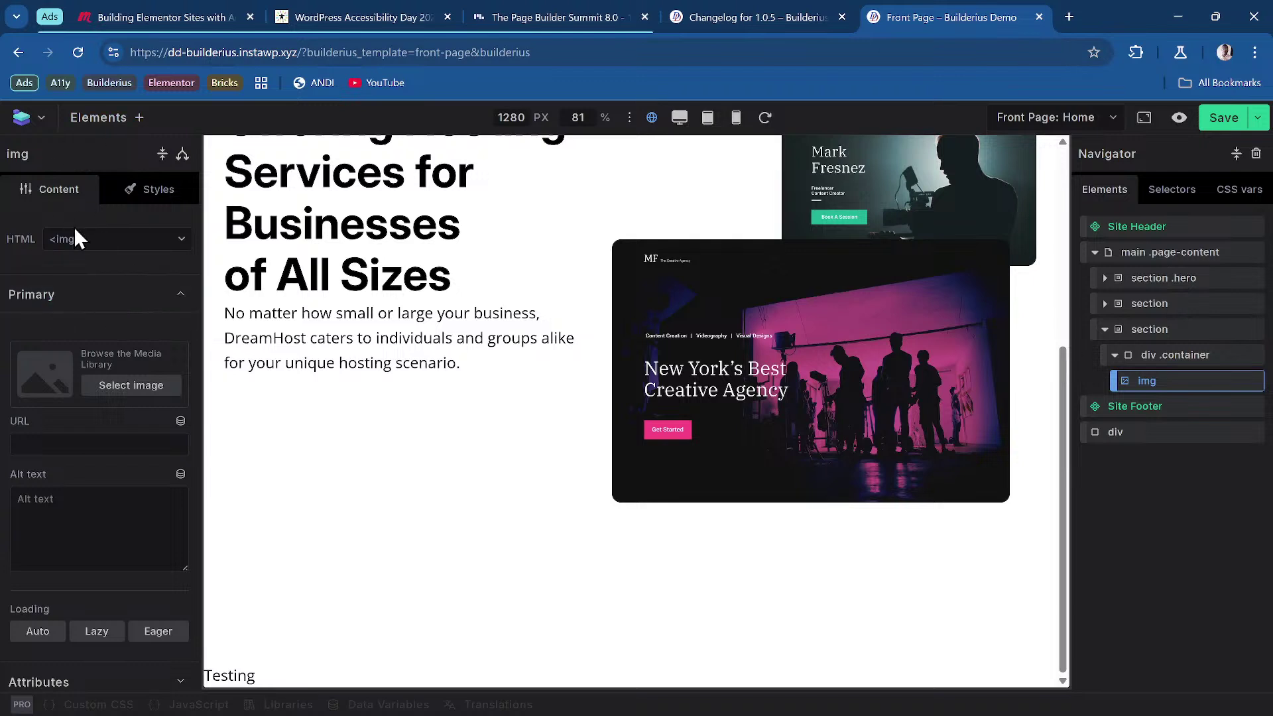
left_click(1208, 366)
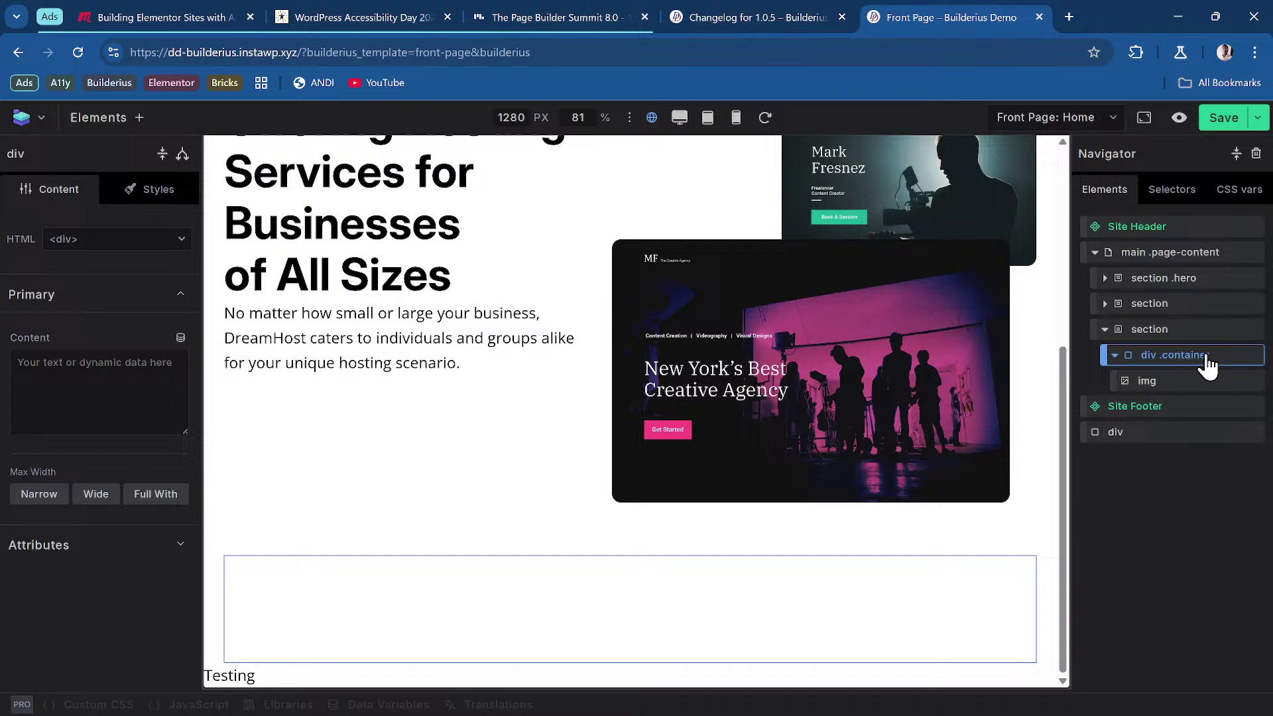
left_click(1127, 382)
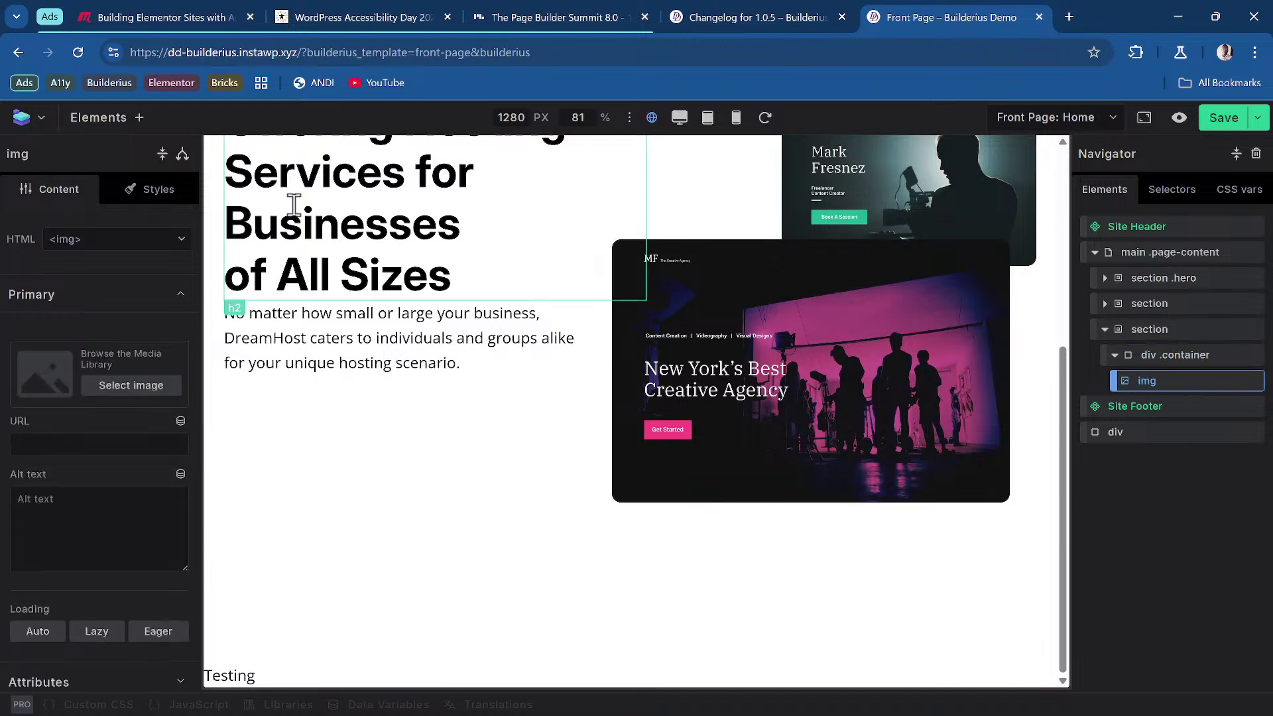
left_click(133, 129)
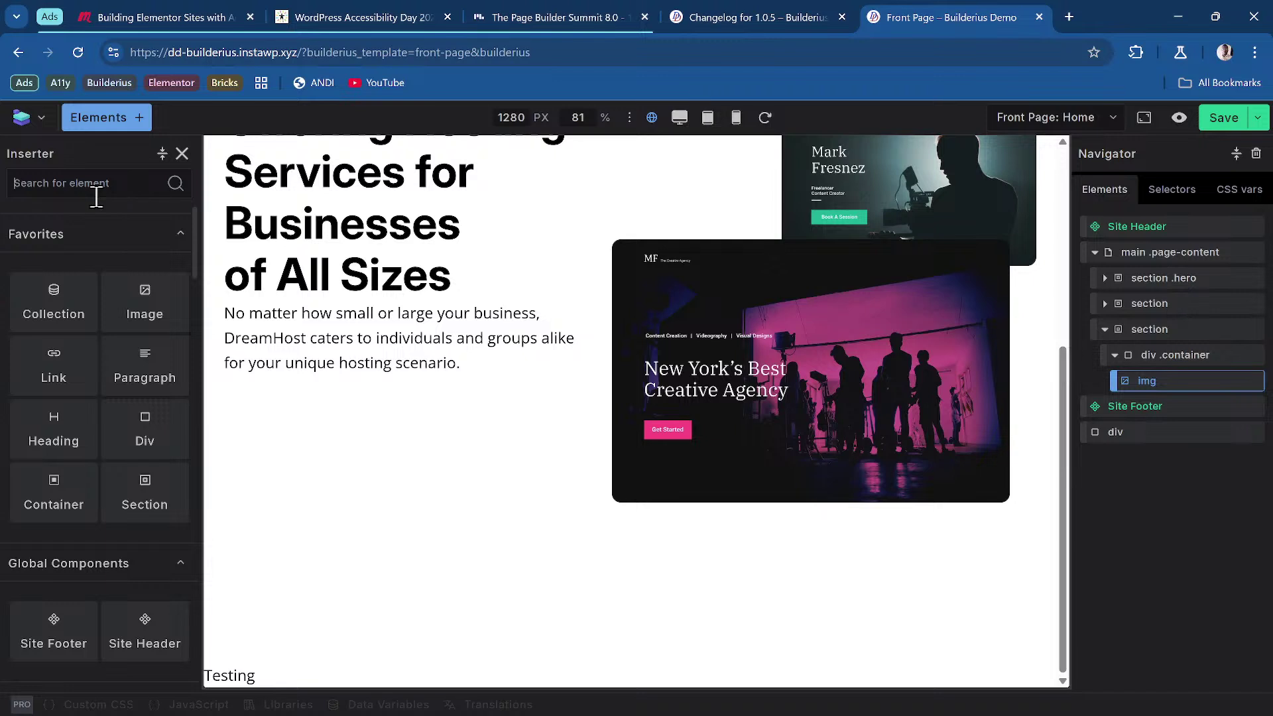
left_click(60, 373)
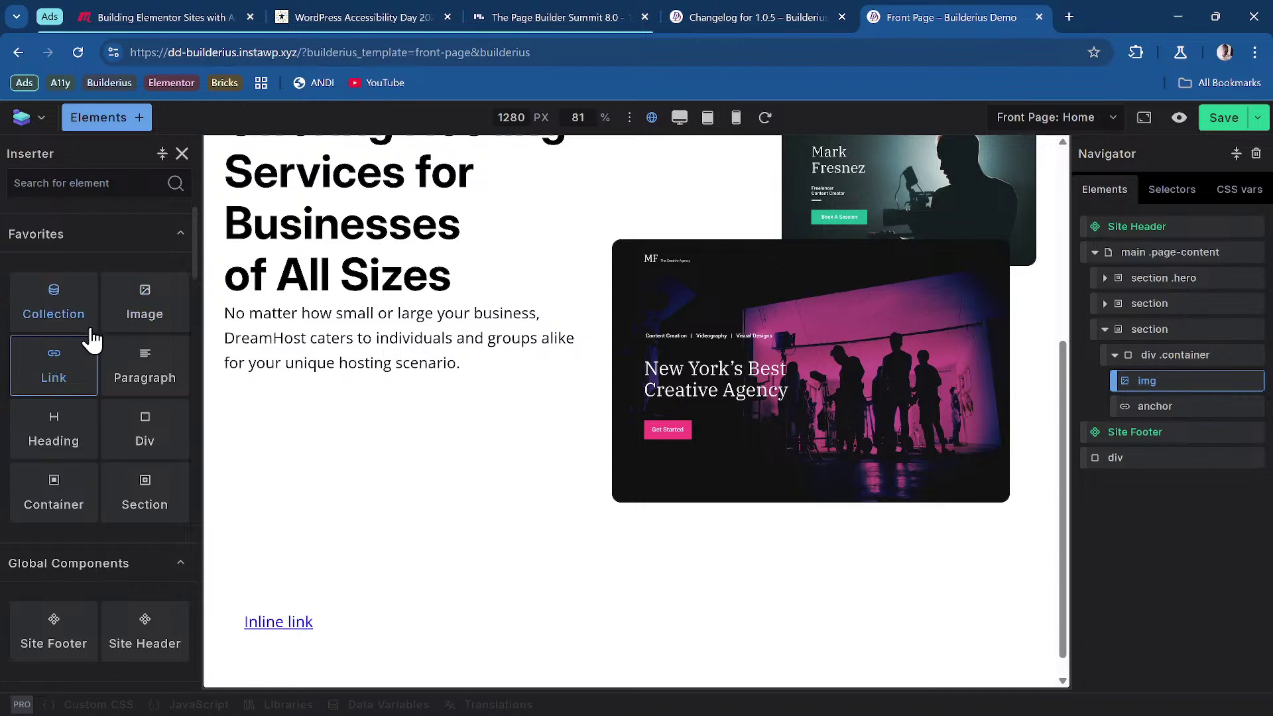
Step: Insert another Image element after the anchor, then delete the anchor and the extra image from div .container
left_click(151, 315)
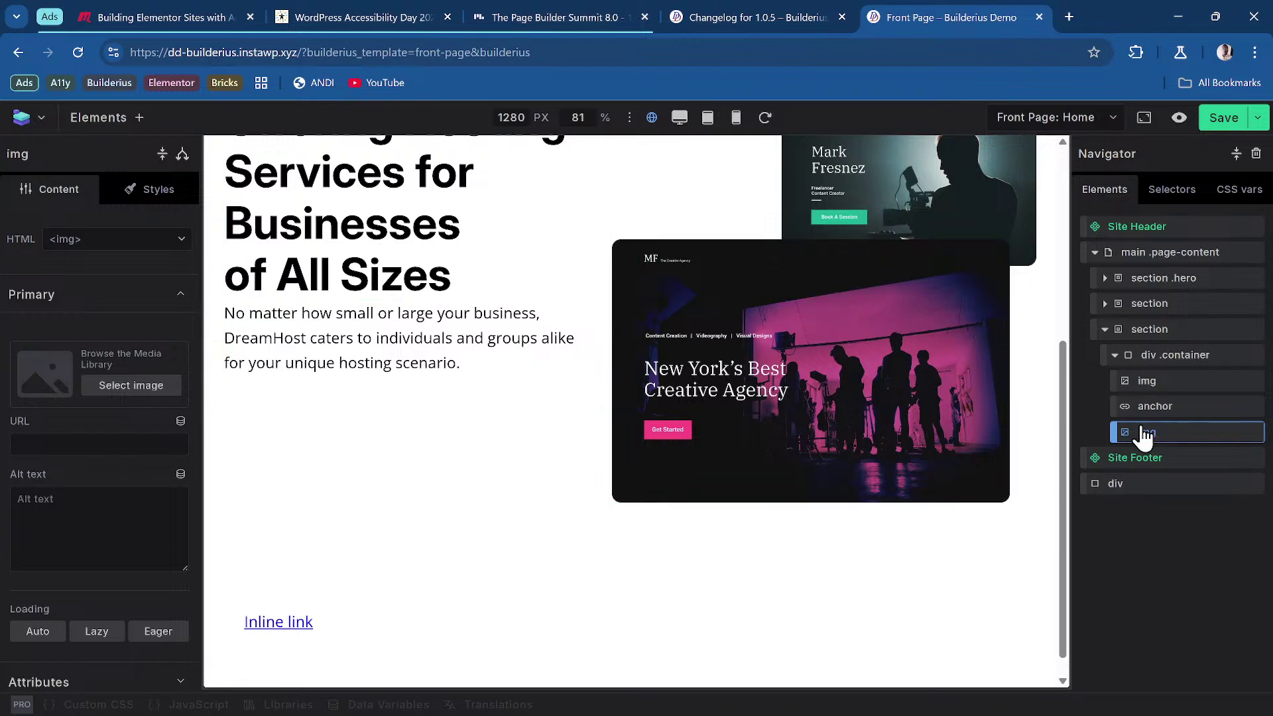
right_click(1179, 406)
left_click(1165, 561)
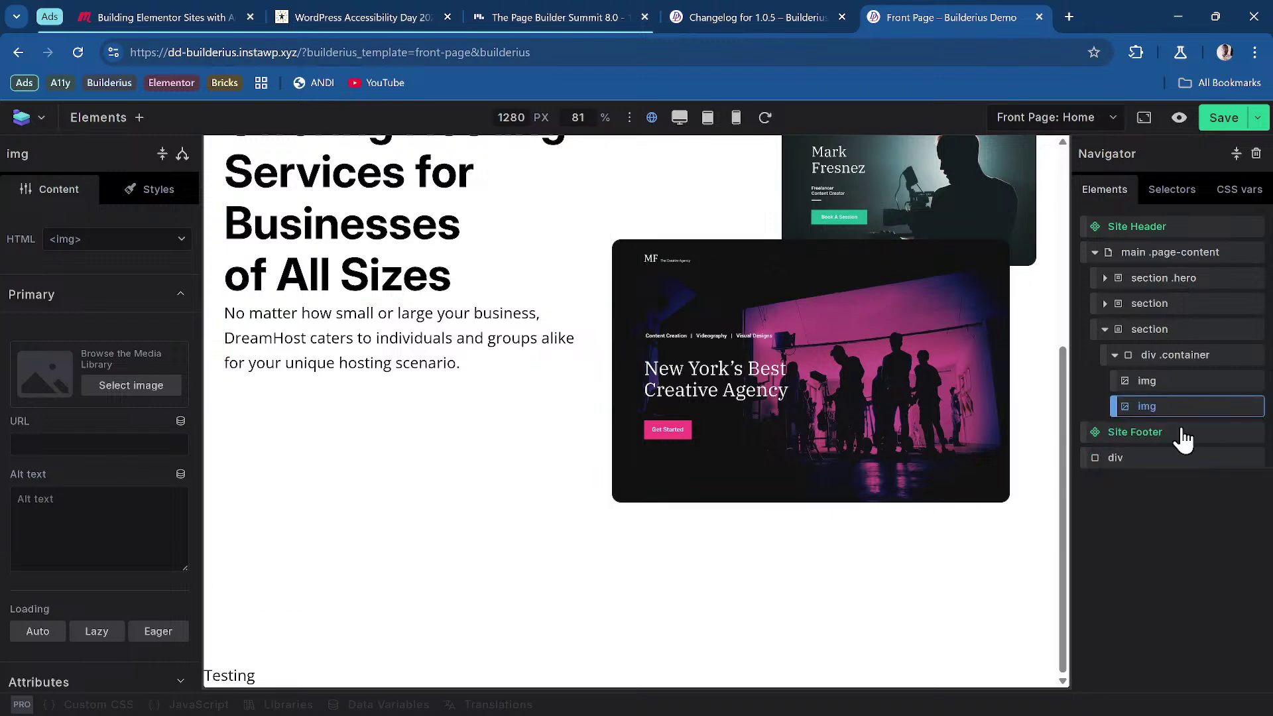
right_click(1179, 406)
left_click(1165, 557)
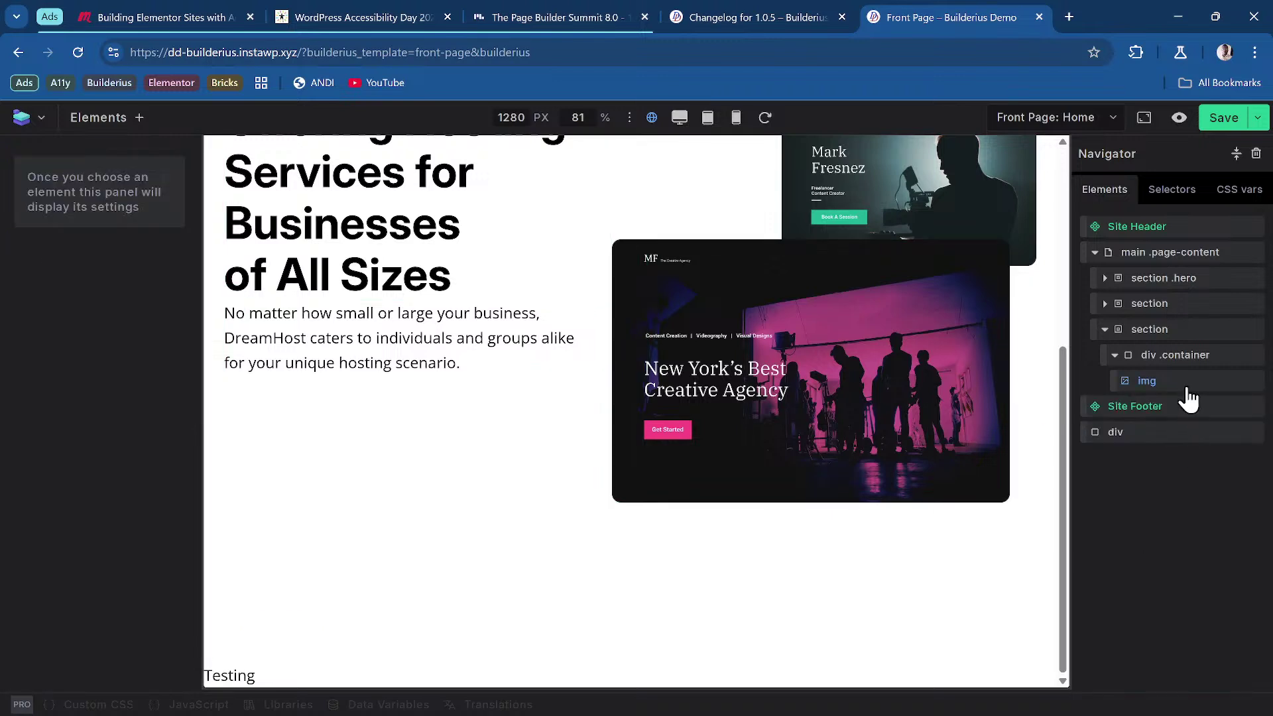
Step: For the remaining img element, upload the youtube-group icon from the Web Tests icons folder to the media library
left_click(1183, 386)
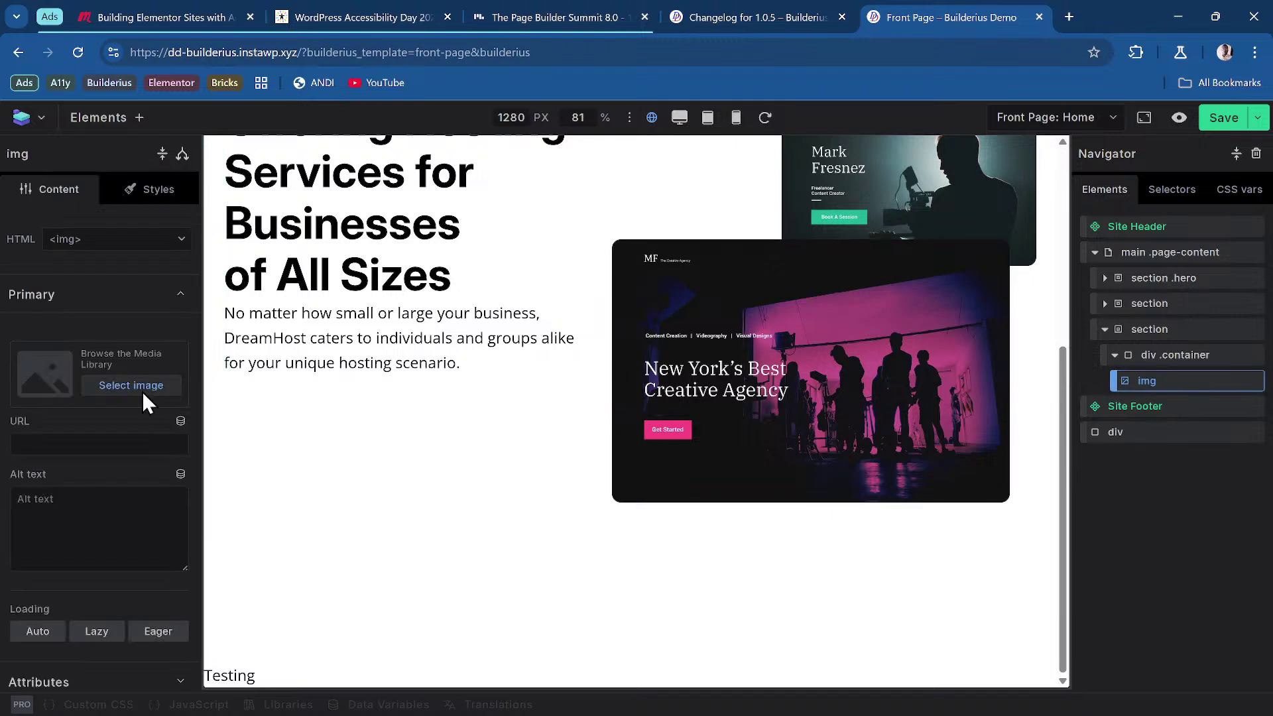
left_click(106, 392)
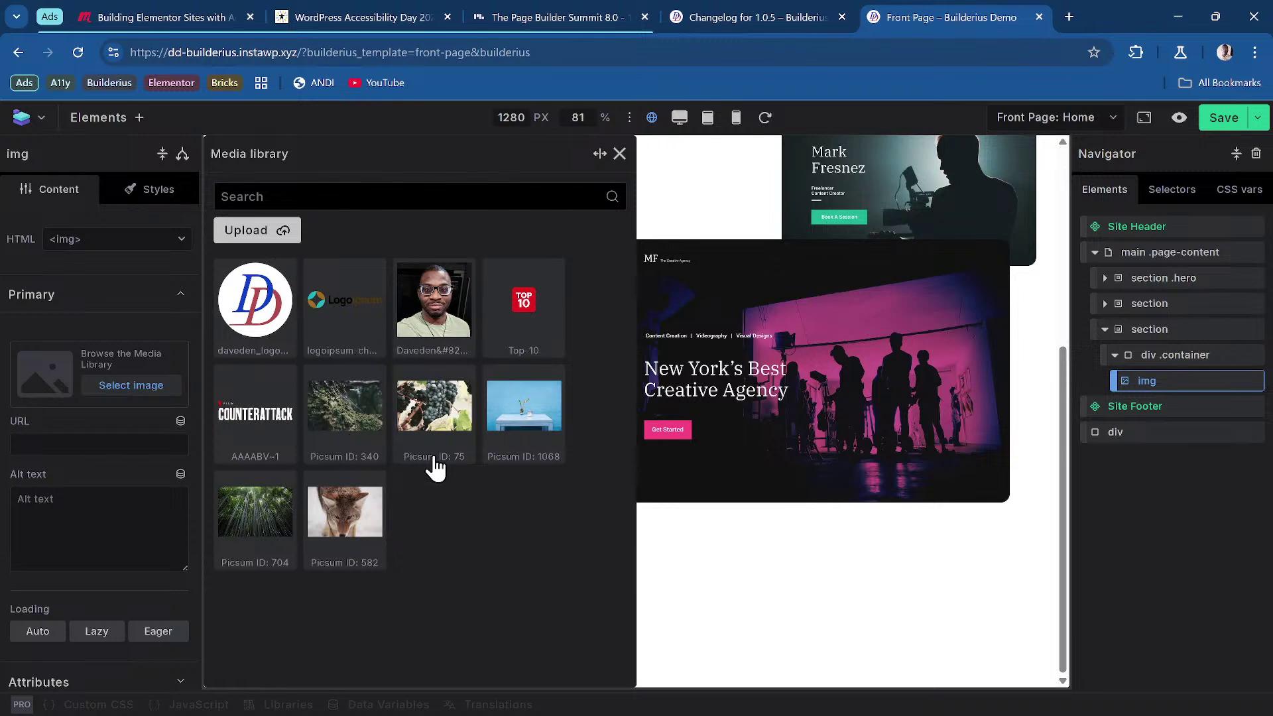
left_click(259, 232)
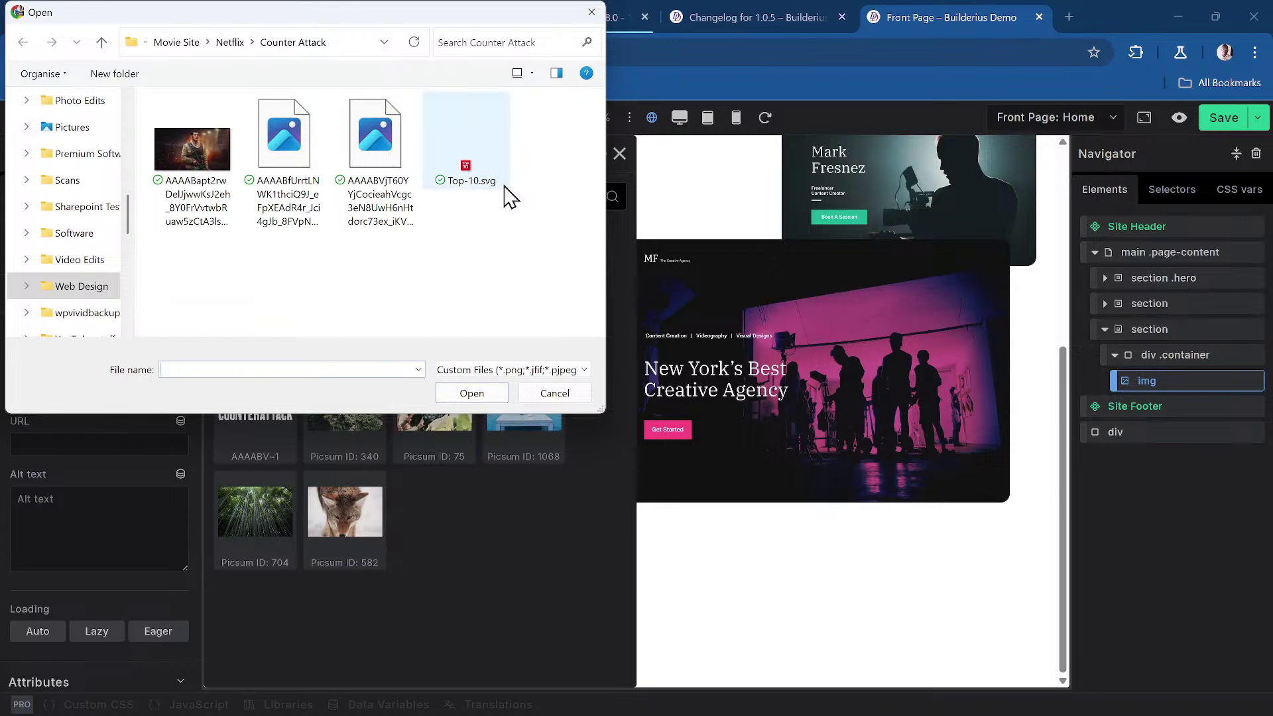
left_click_drag(435, 9, 889, 142)
left_click(665, 166)
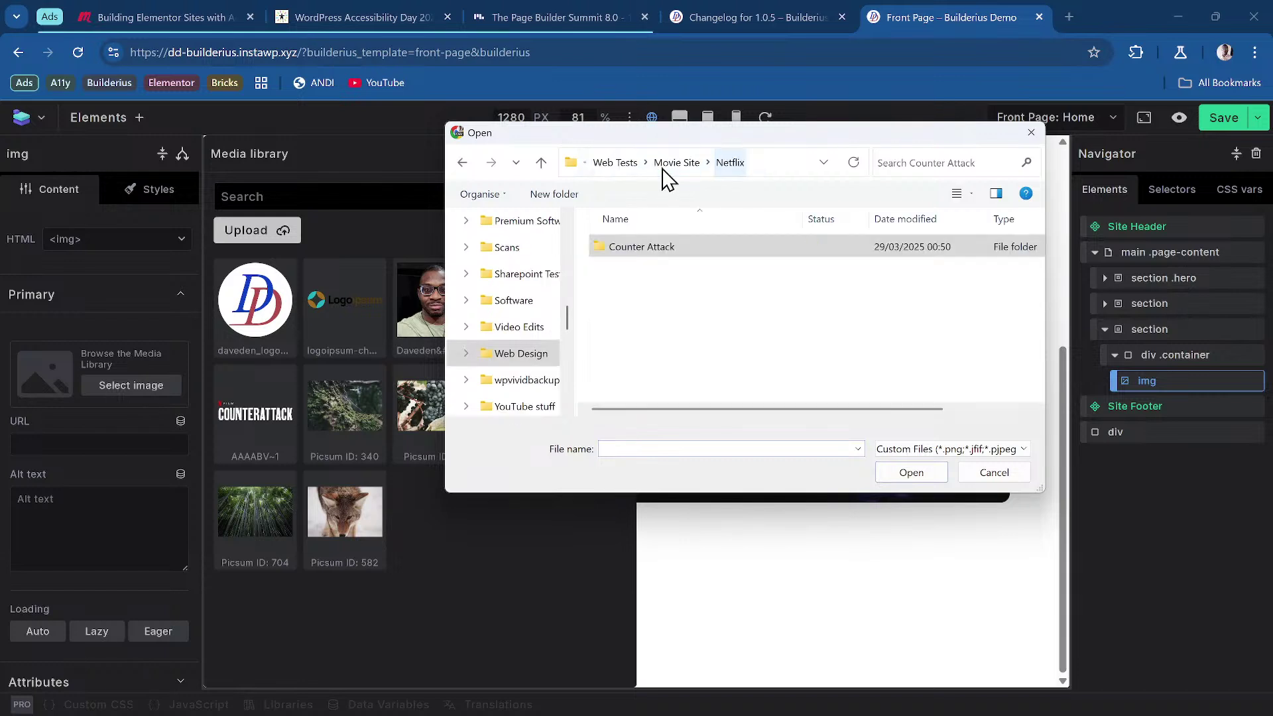
left_click(670, 166)
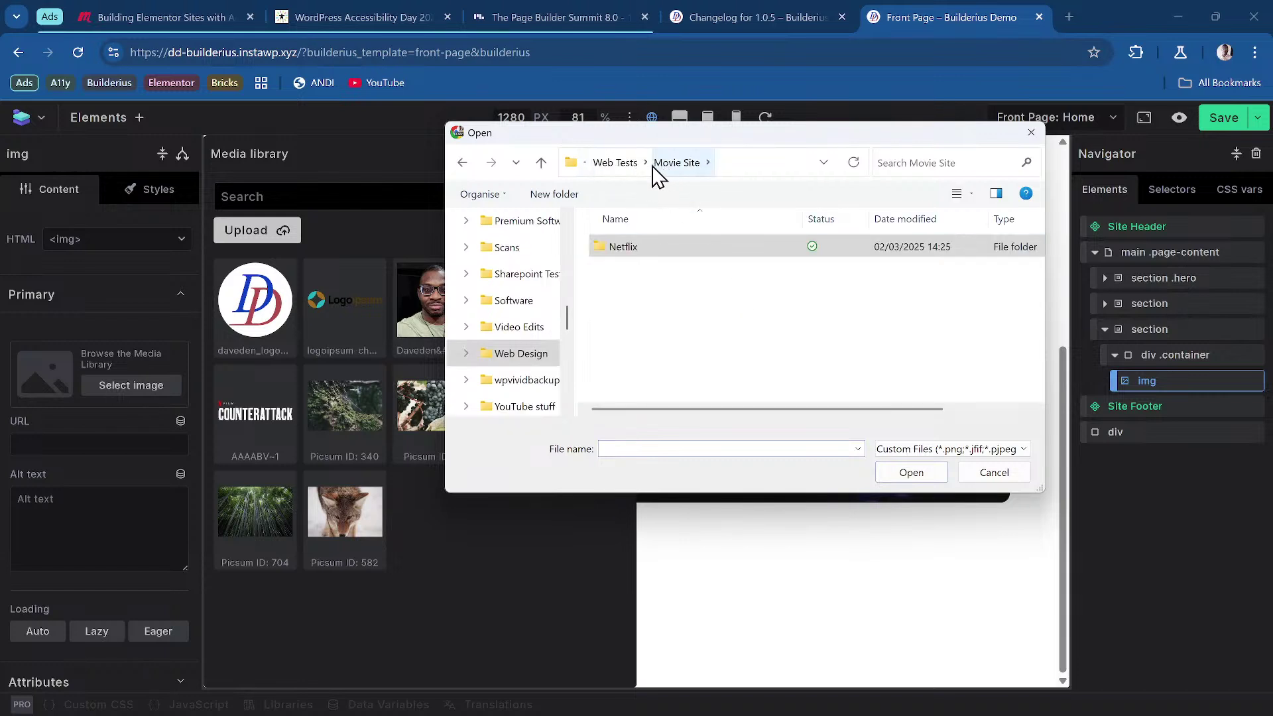
left_click(621, 164)
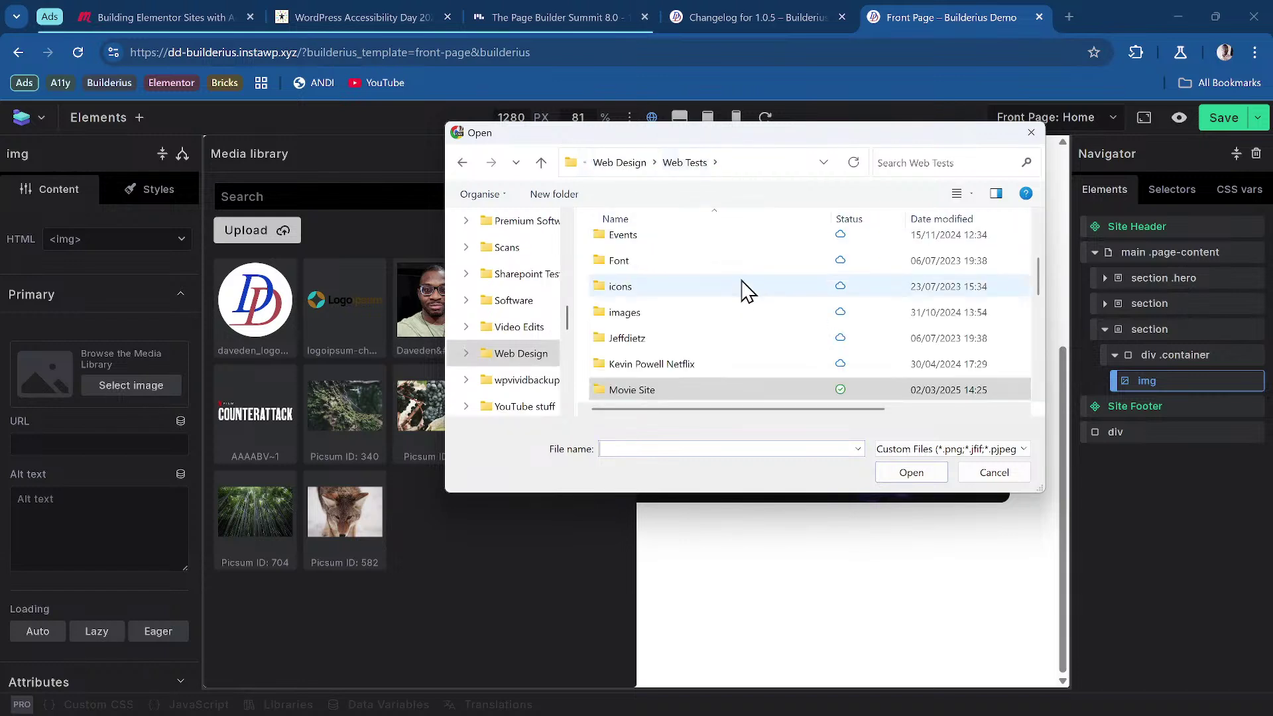
double_click(679, 294)
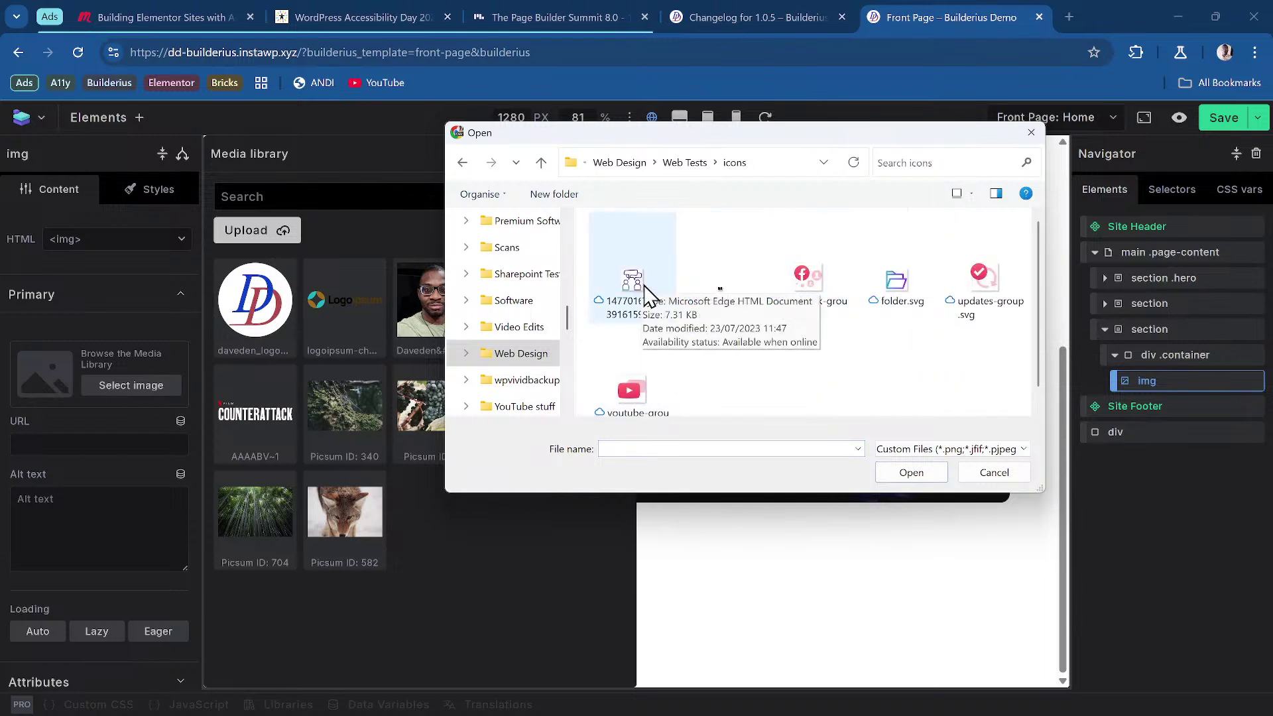
double_click(640, 391)
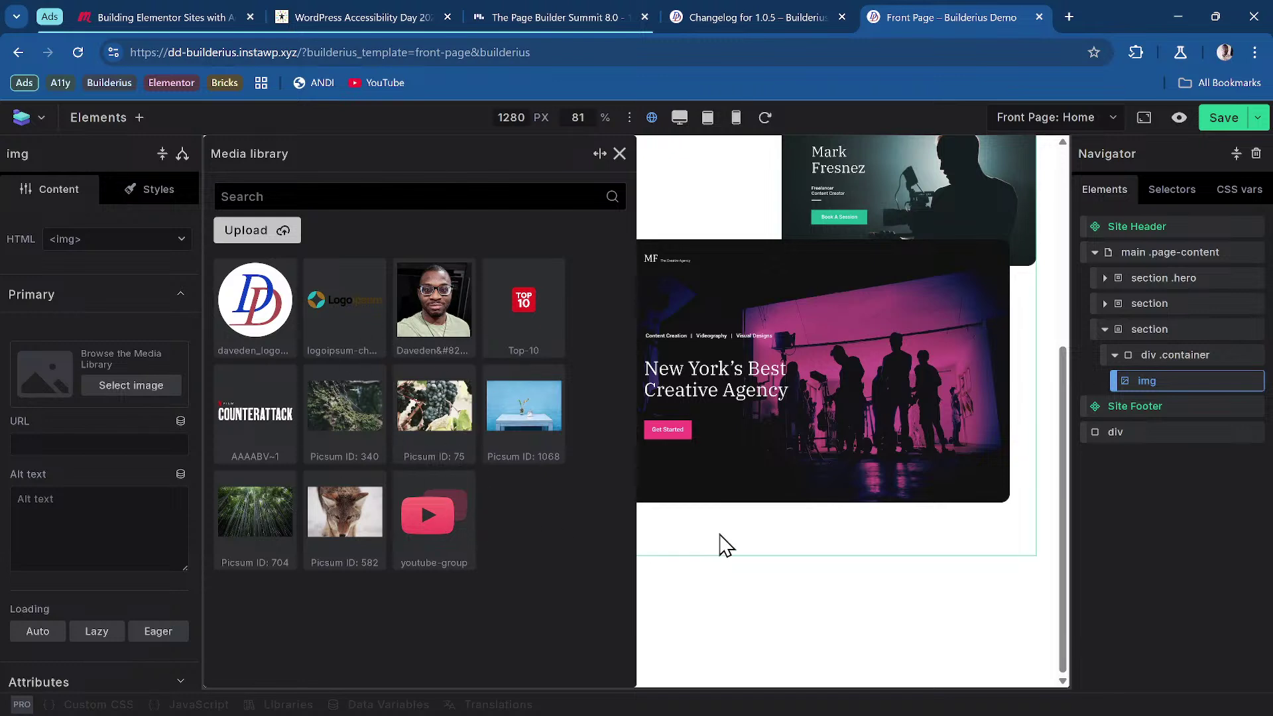
Step: Check the new features in the changelog, then return to the builder and show the img element's Spacing styles
left_click(746, 19)
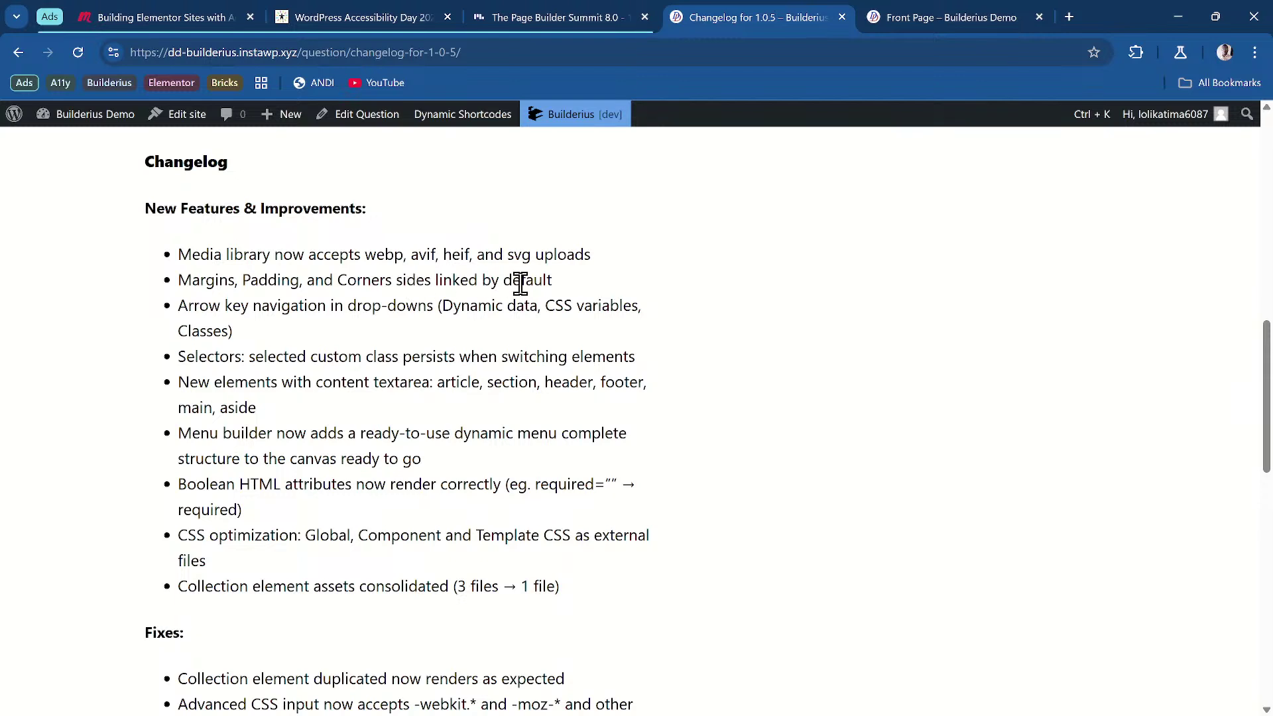
left_click(917, 16)
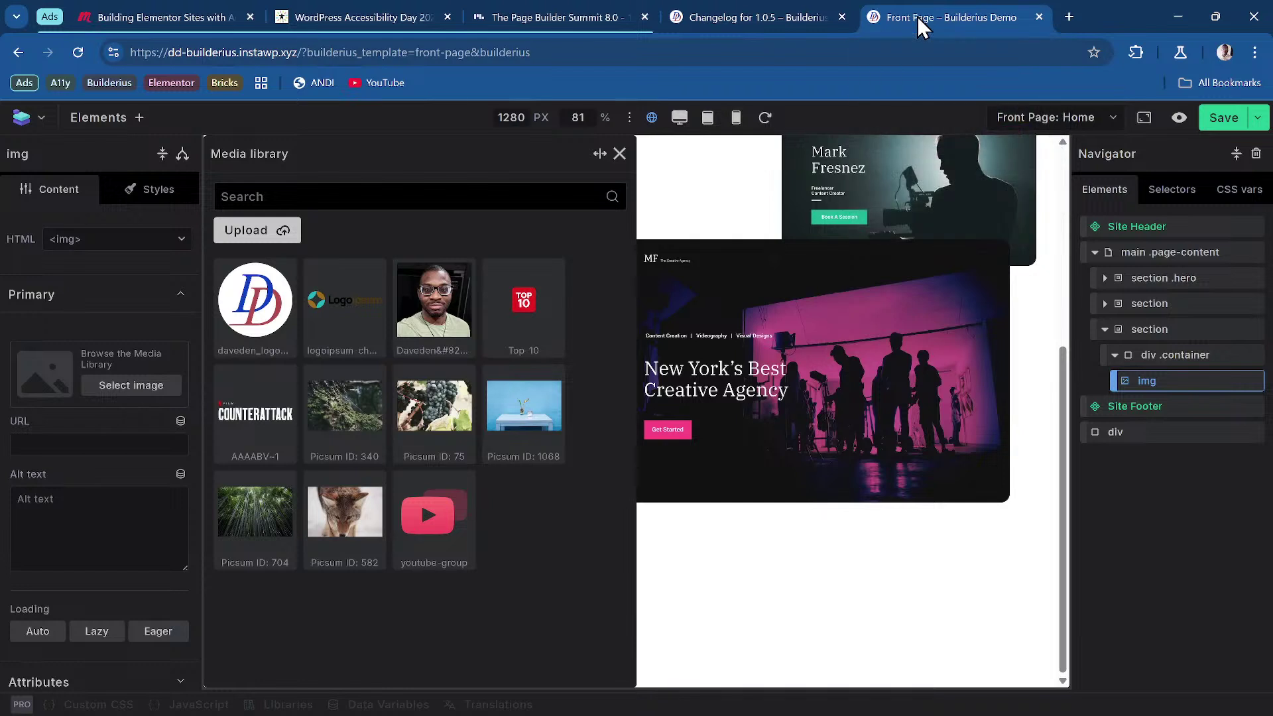
left_click(1165, 391)
left_click(1158, 383)
left_click(132, 189)
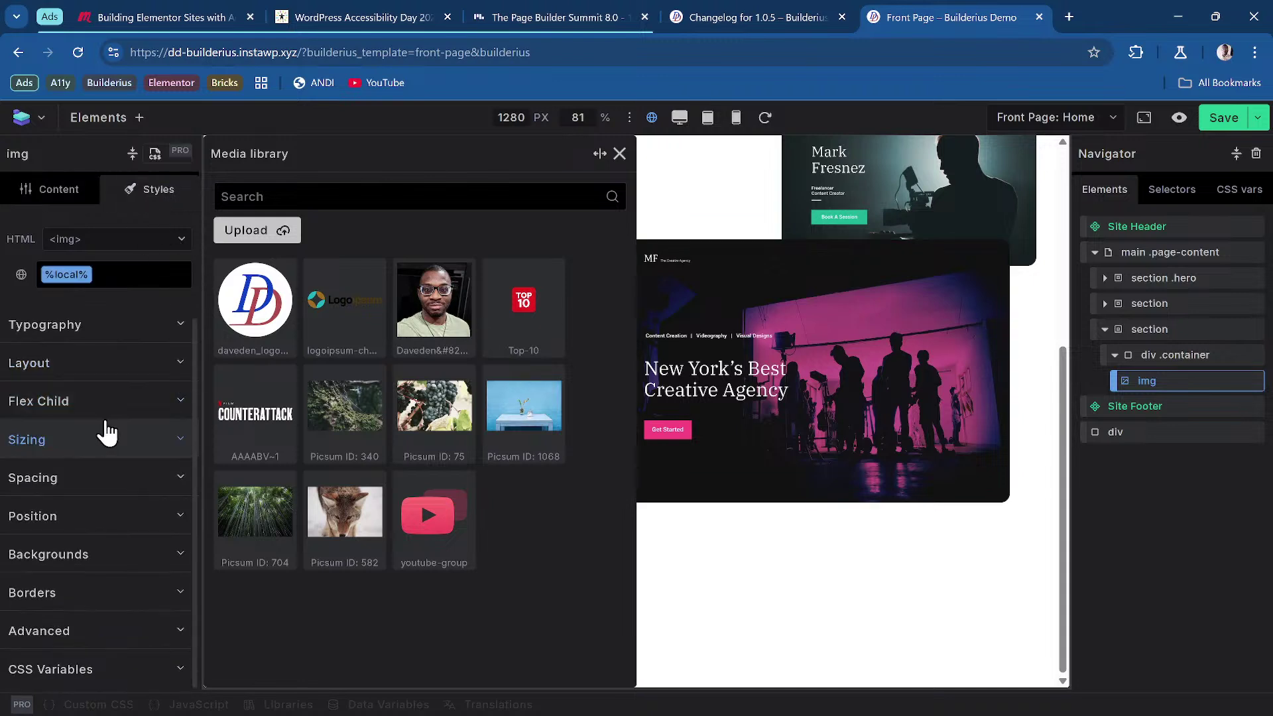
left_click(80, 439)
scroll(132, 391, "down", 3)
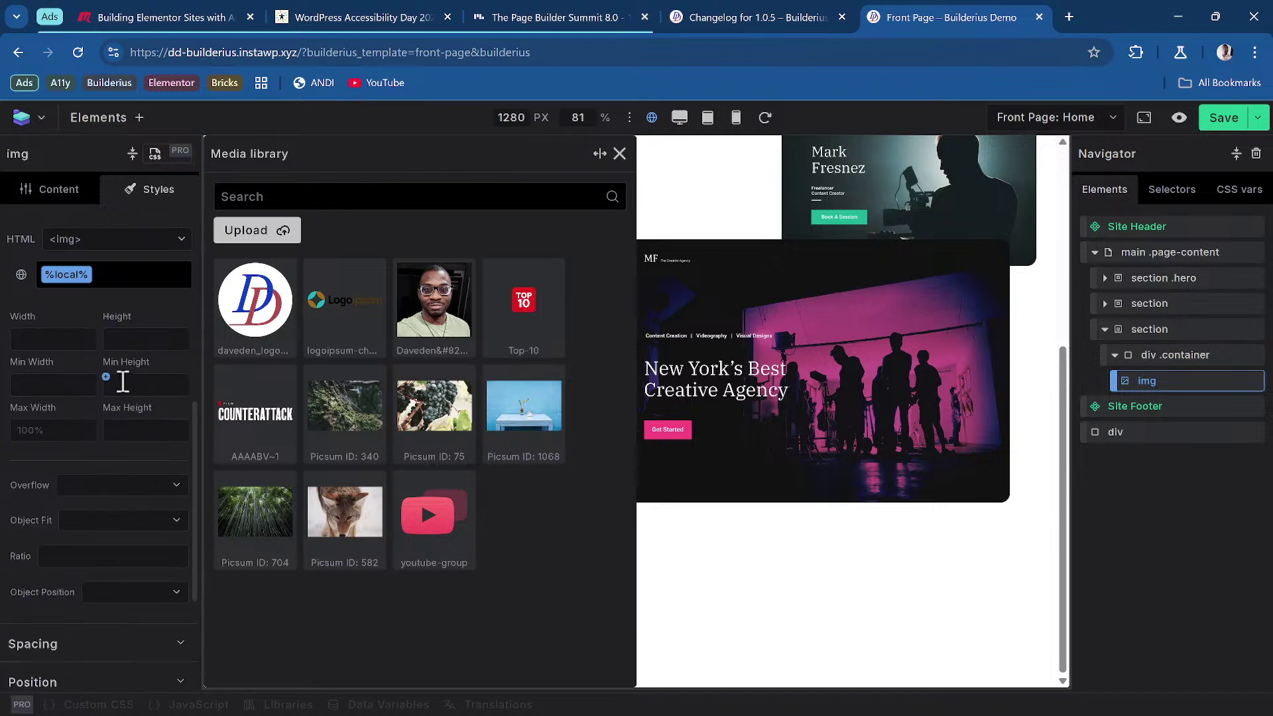
scroll(113, 384, "up", 3)
left_click(73, 456)
left_click(73, 476)
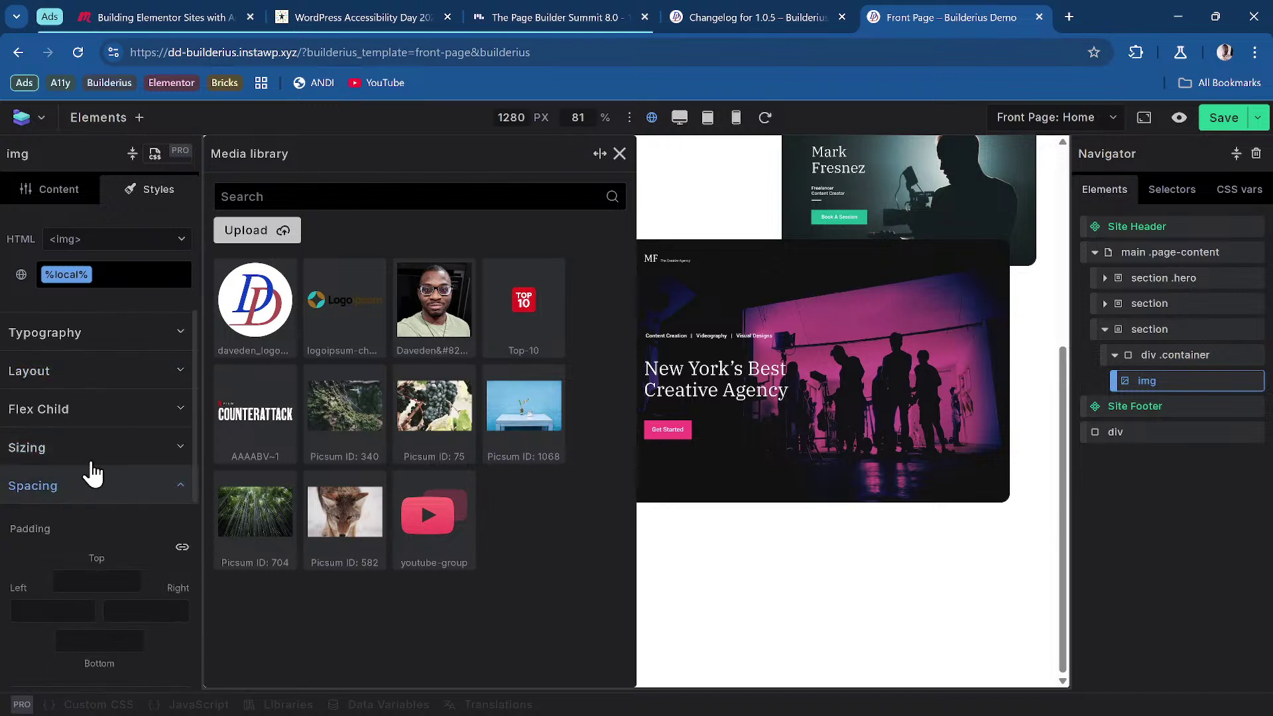
scroll(99, 438, "down", 2)
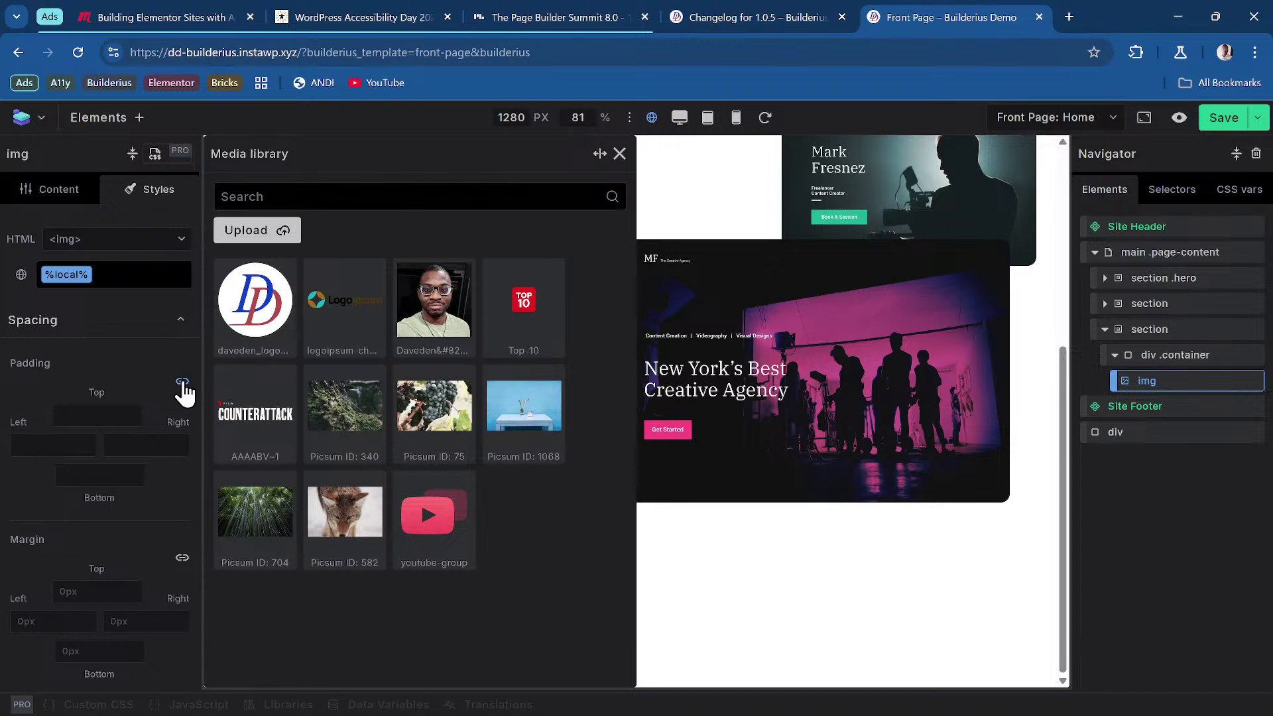
Step: Apply a spacing CSS variable to the img element's linked padding by searching for "space", then unlink the padding sides
left_click(94, 414)
type("--")
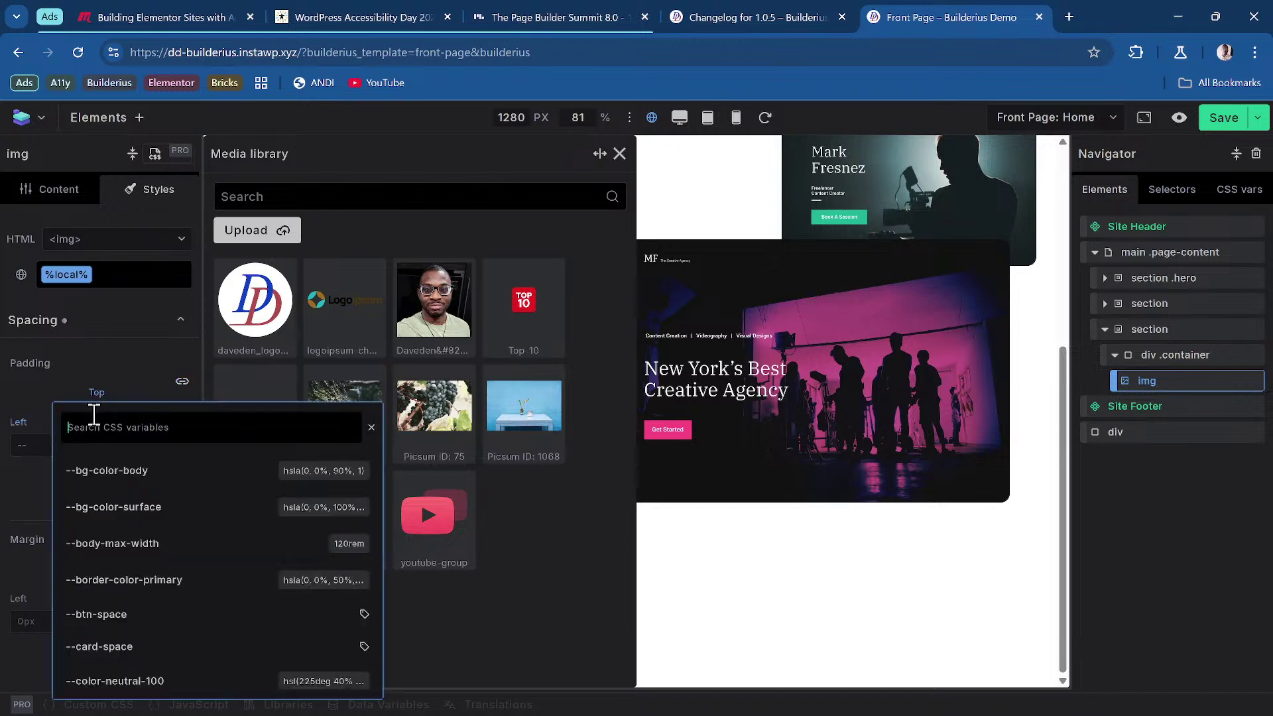
type("space")
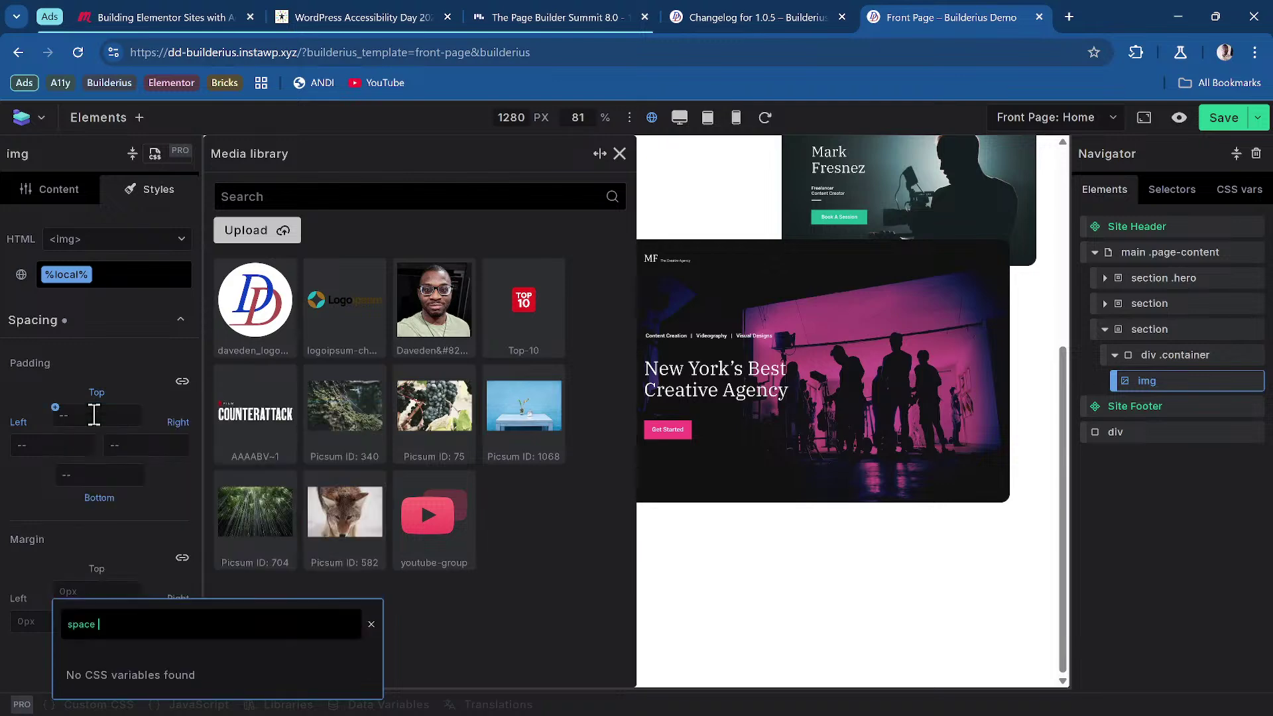
key("BackSpace")
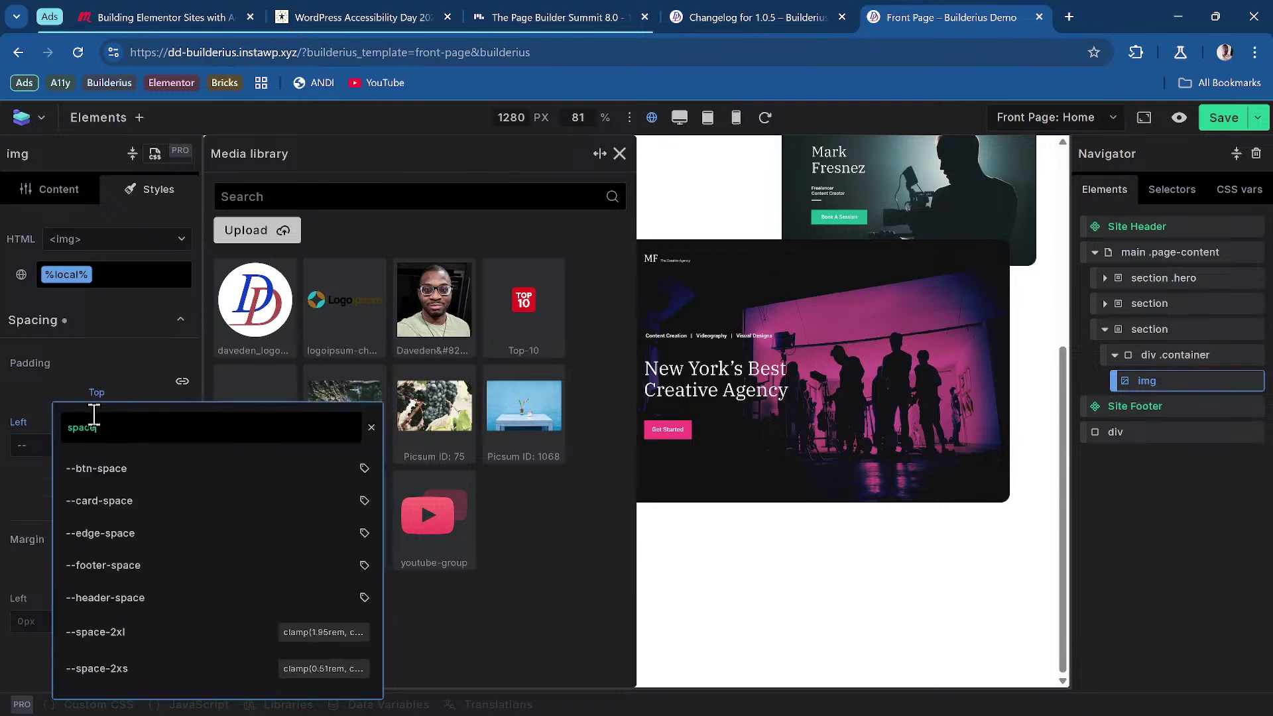
scroll(168, 520, "down", 2)
left_click(170, 560)
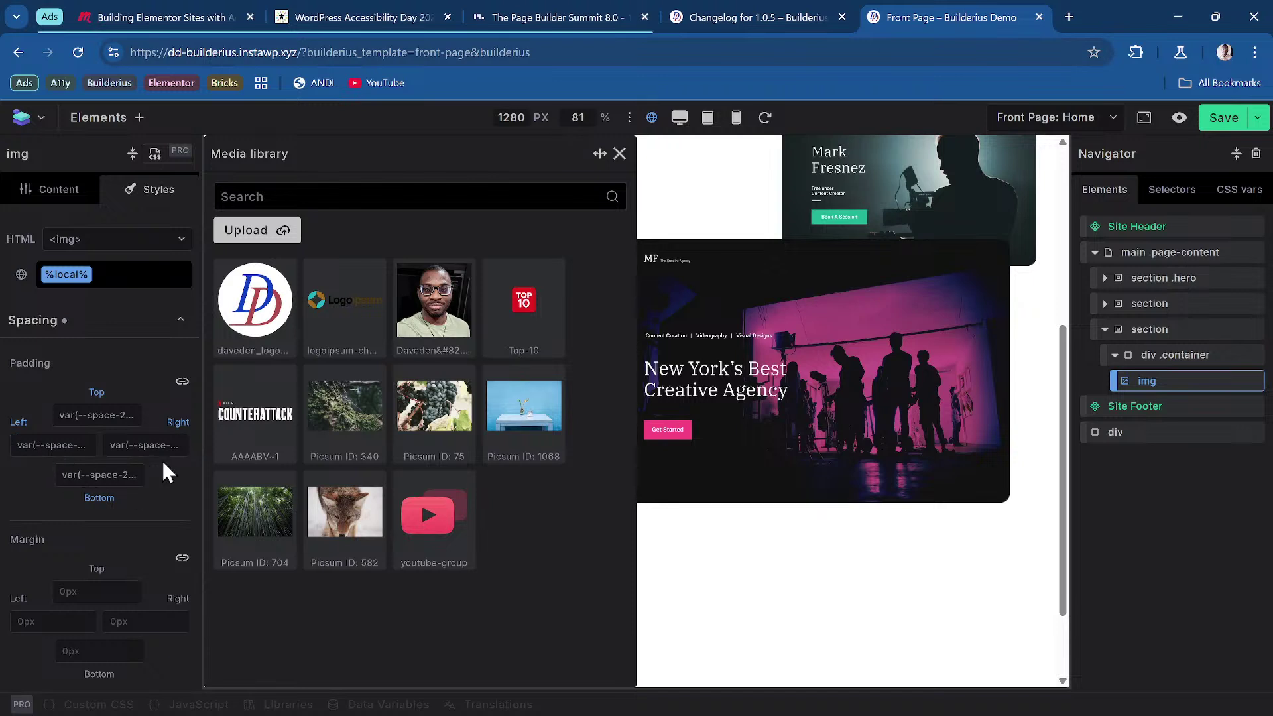
left_click(182, 383)
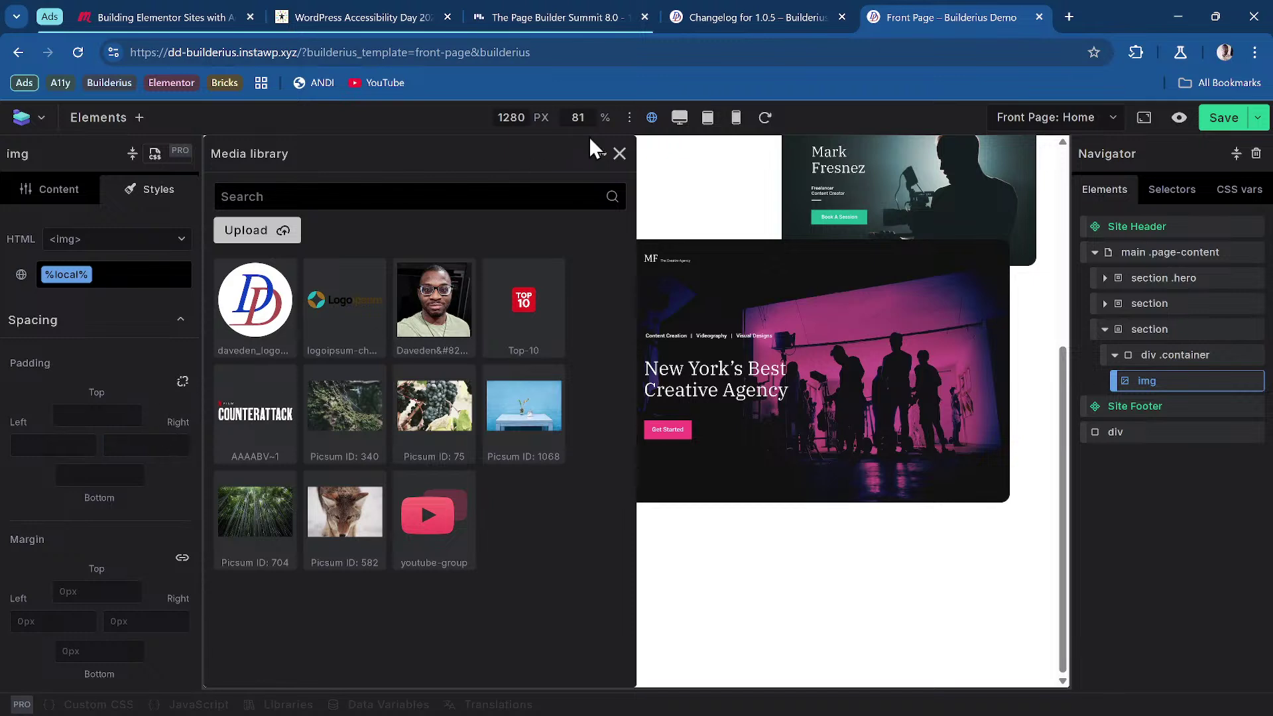
Step: Open the first entry of the changelog page's Questions list in a new tab and read its Spacing and Advanced CSS values notes
left_click(773, 15)
scroll(657, 318, "up", 3)
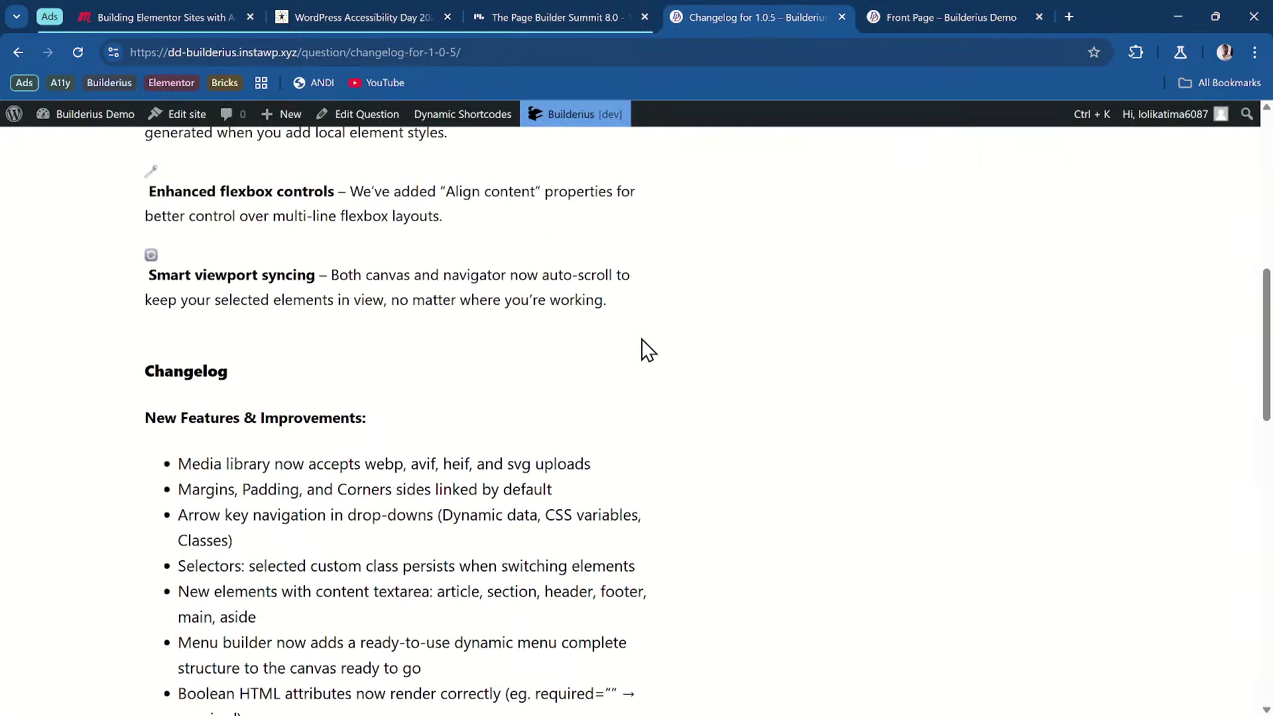
scroll(647, 349, "up", 6)
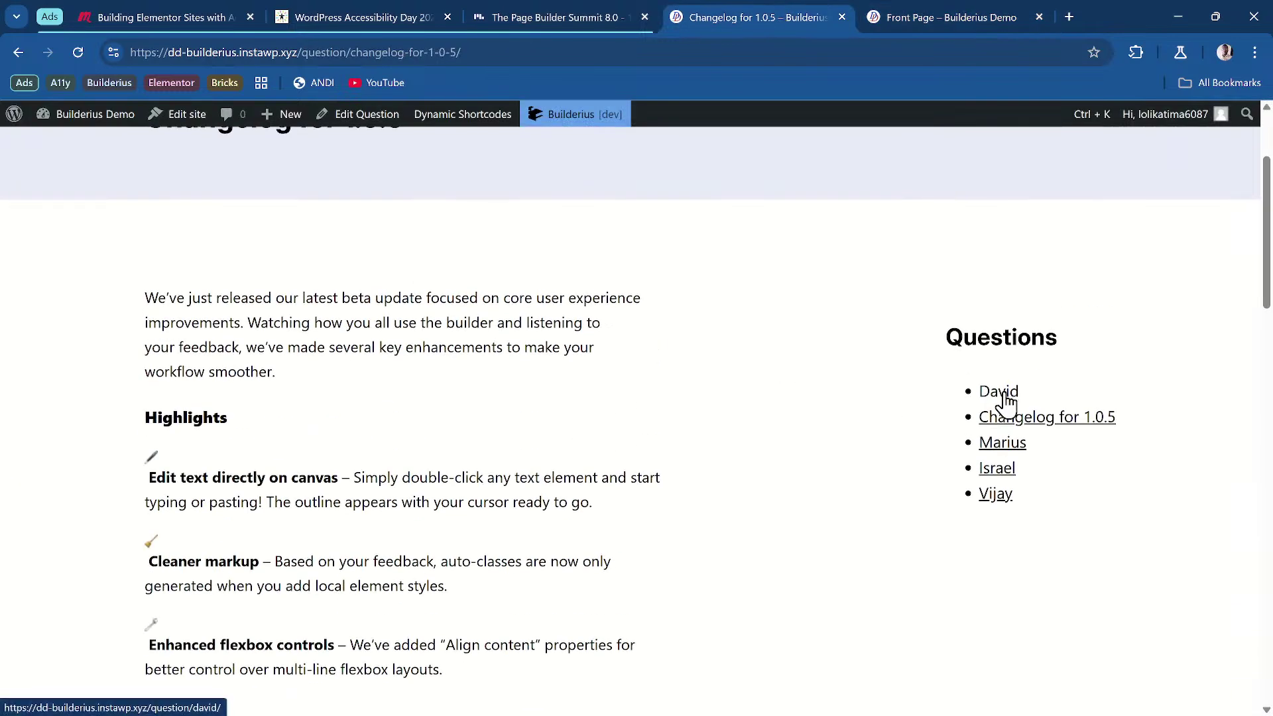
right_click(1001, 396)
left_click(1060, 411)
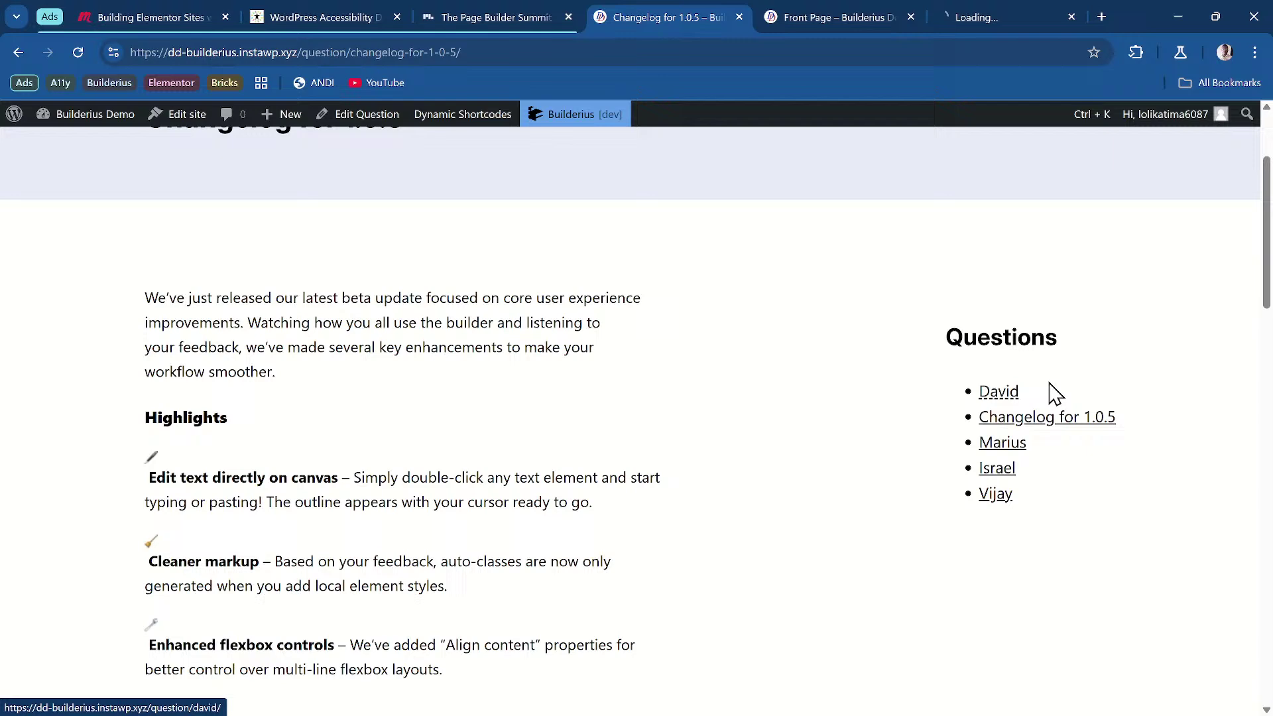
left_click(966, 16)
scroll(713, 256, "down", 4)
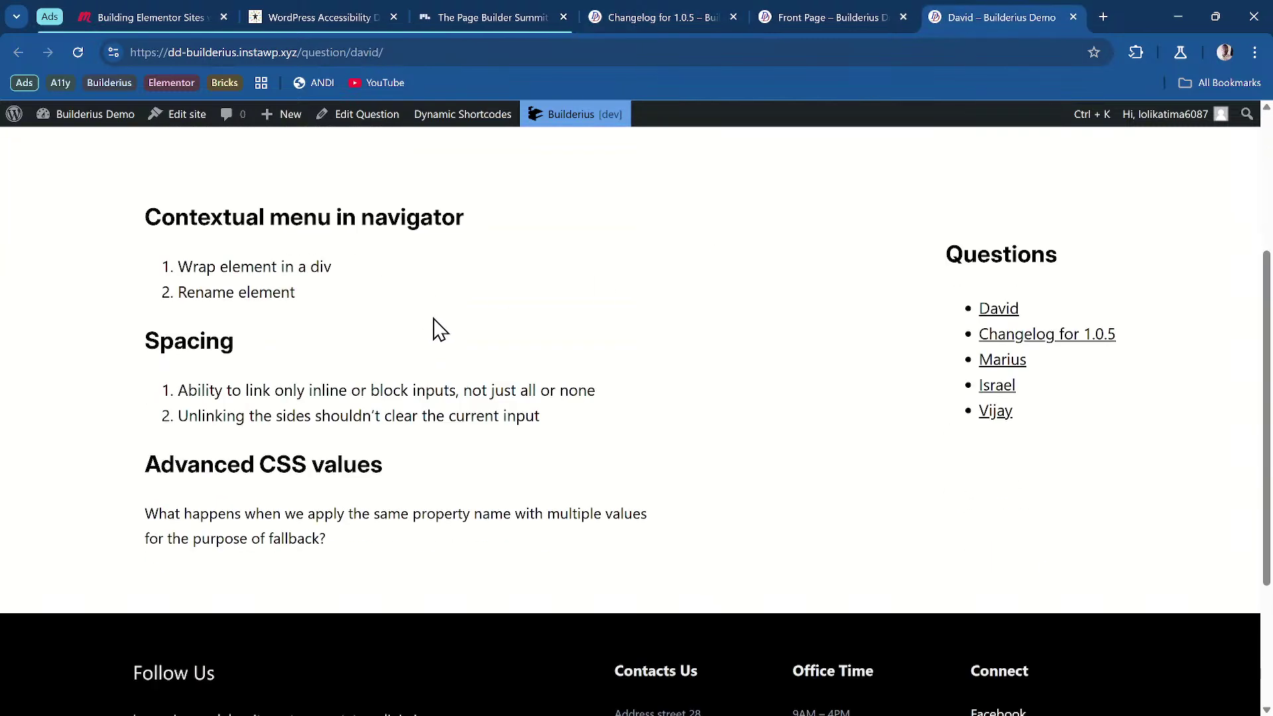
scroll(441, 329, "down", 2)
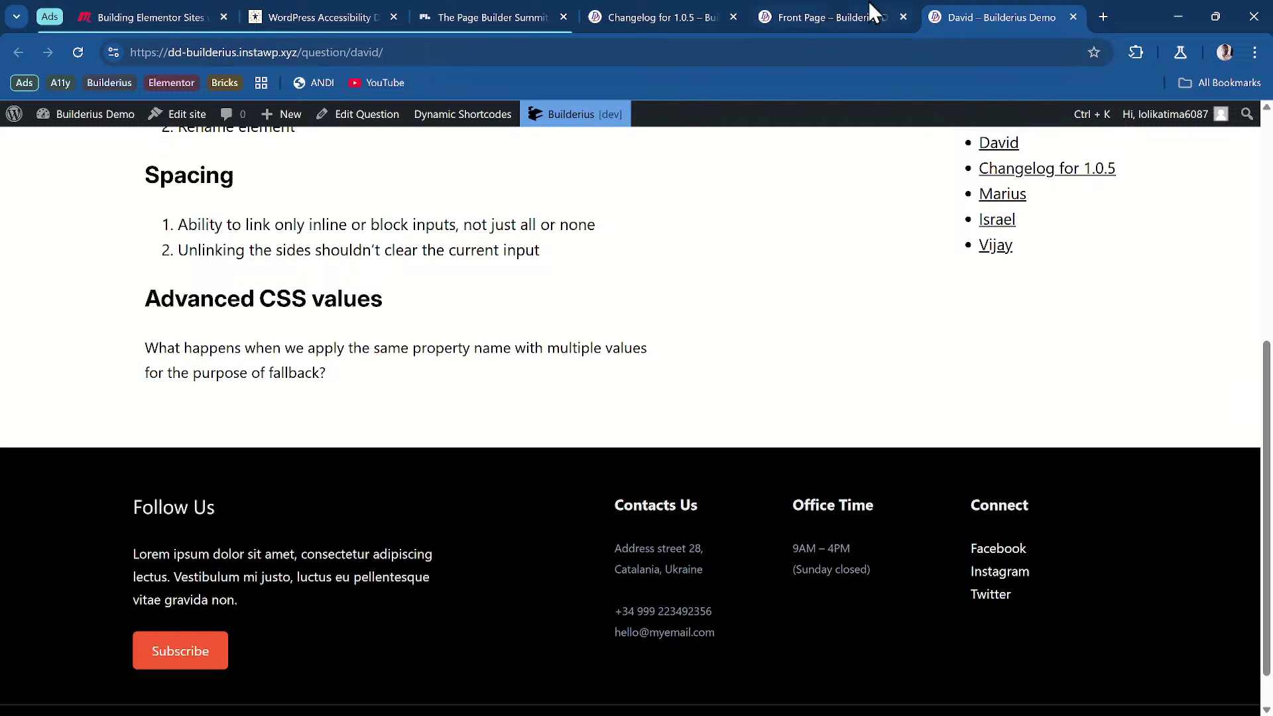
Step: Return to the front page builder, close the media library and show the img element's padding settings
left_click(845, 22)
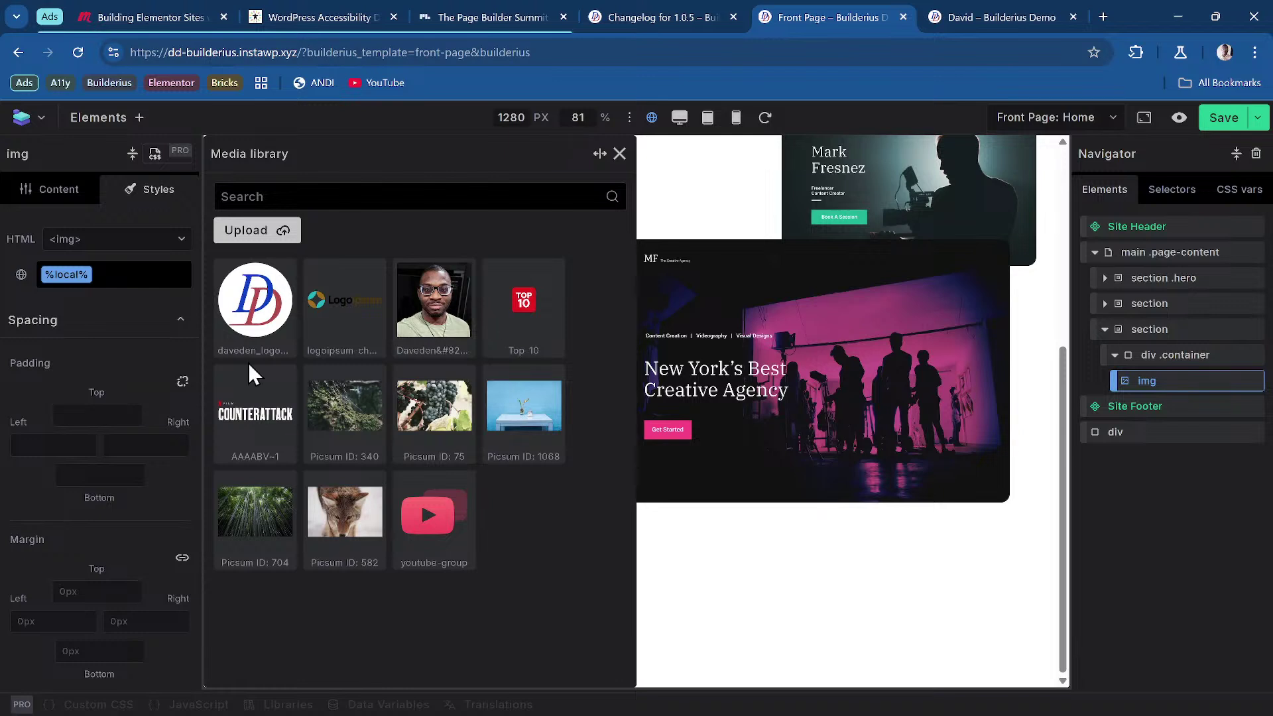
left_click(619, 154)
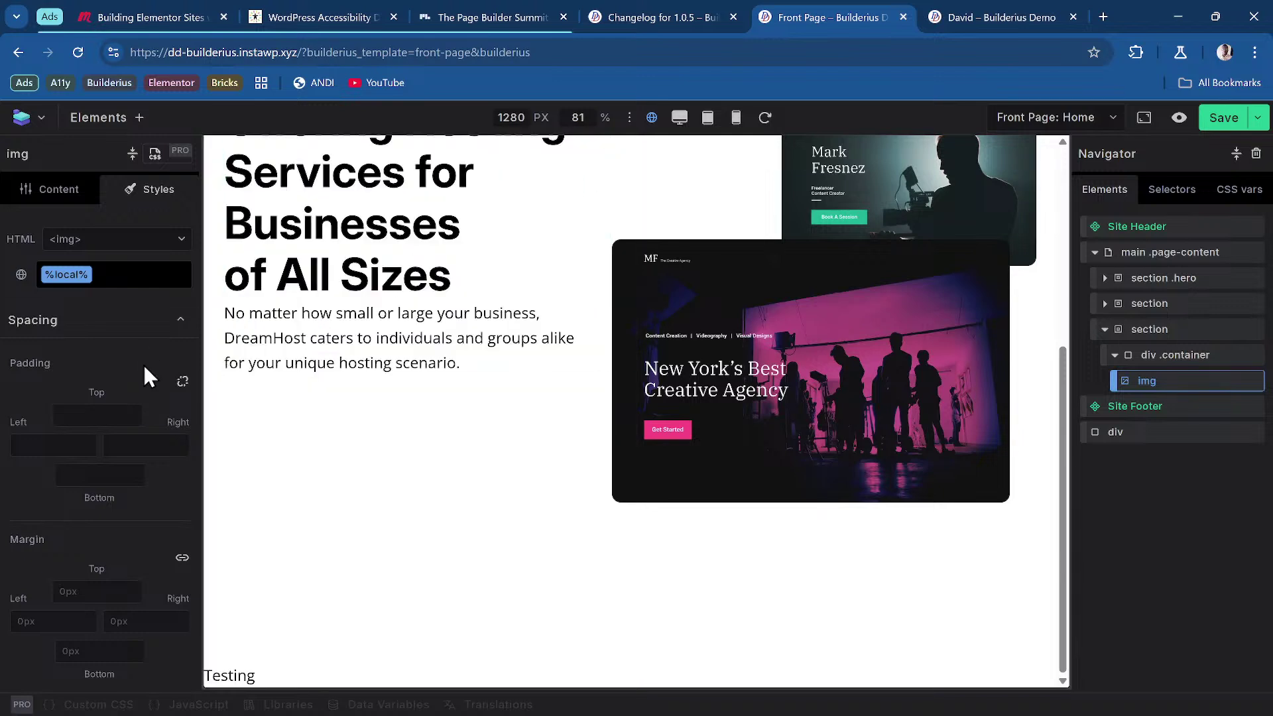
scroll(129, 391, "up", 3)
scroll(145, 487, "down", 1)
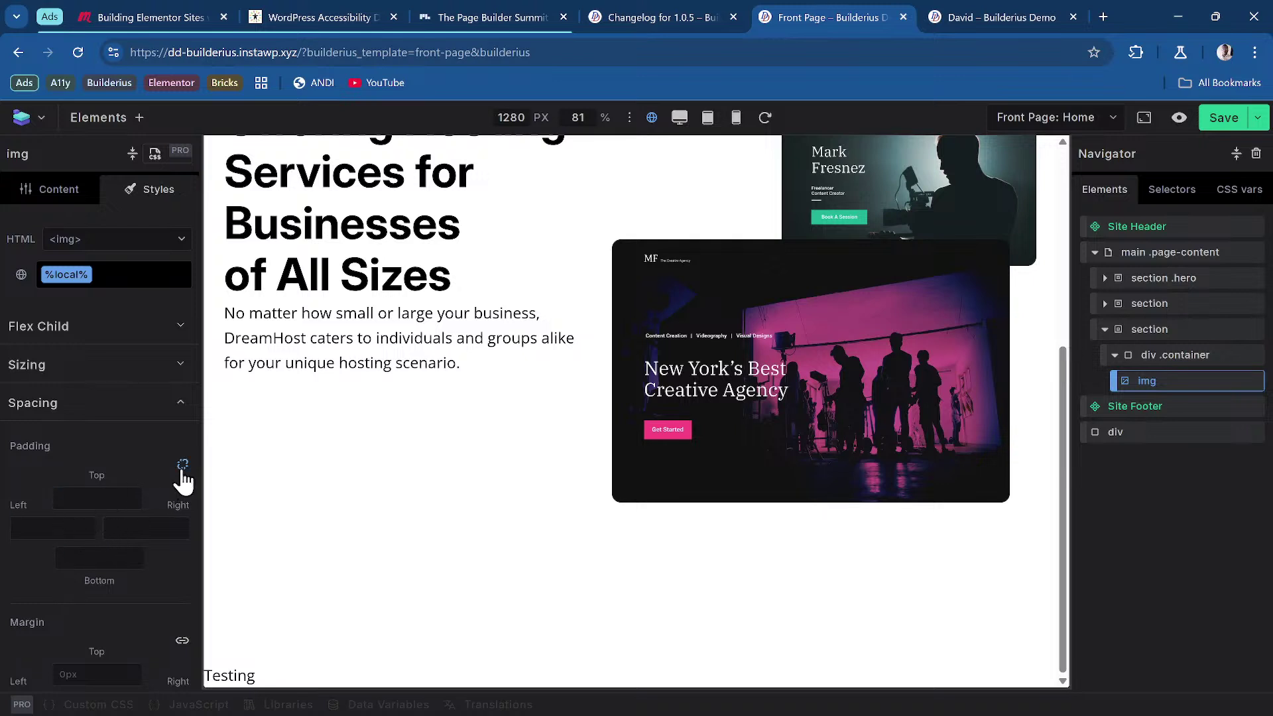
Step: Set the img element's padding to --space-2xs on all linked sides, then unlink the sides again
left_click(102, 497)
left_click(97, 516)
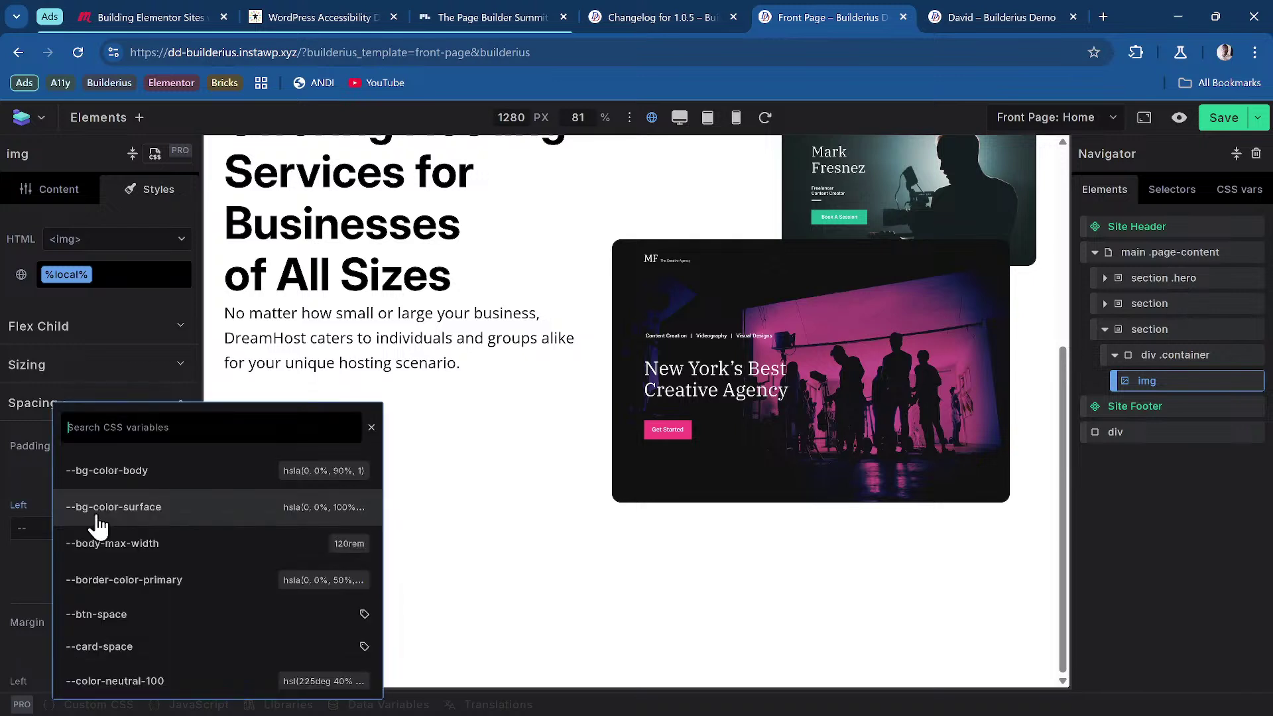
type("space")
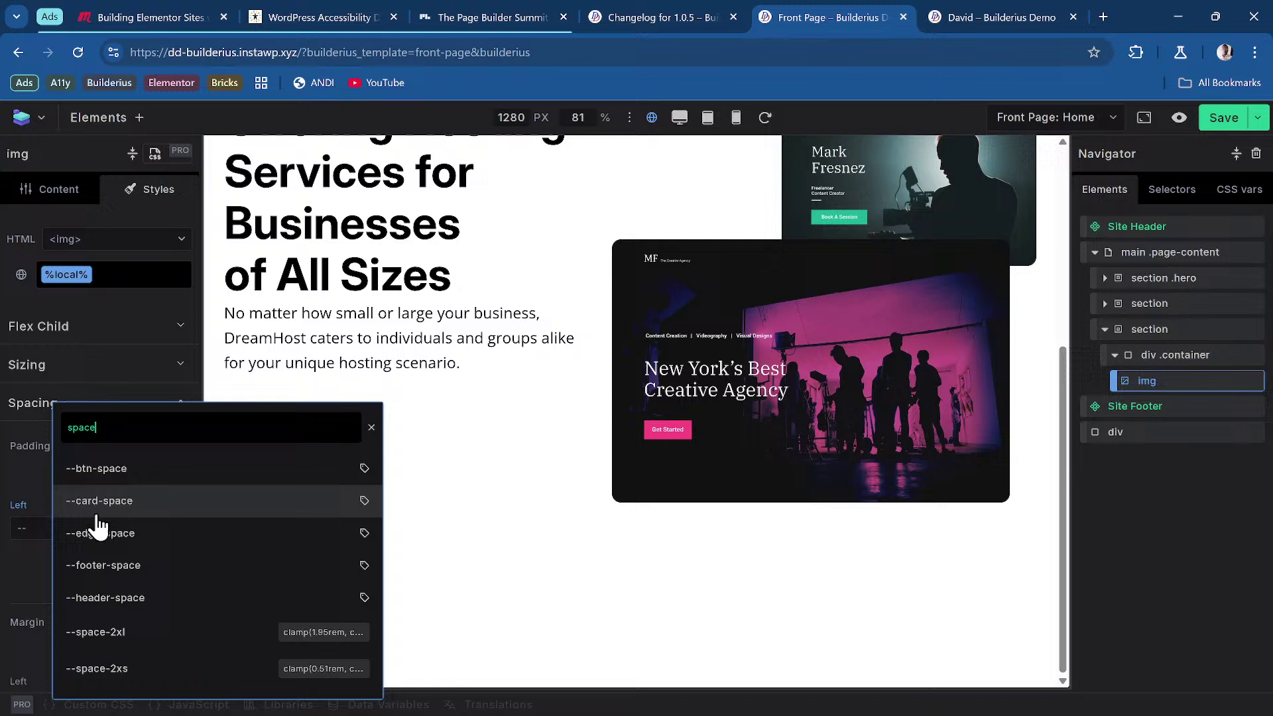
left_click(130, 670)
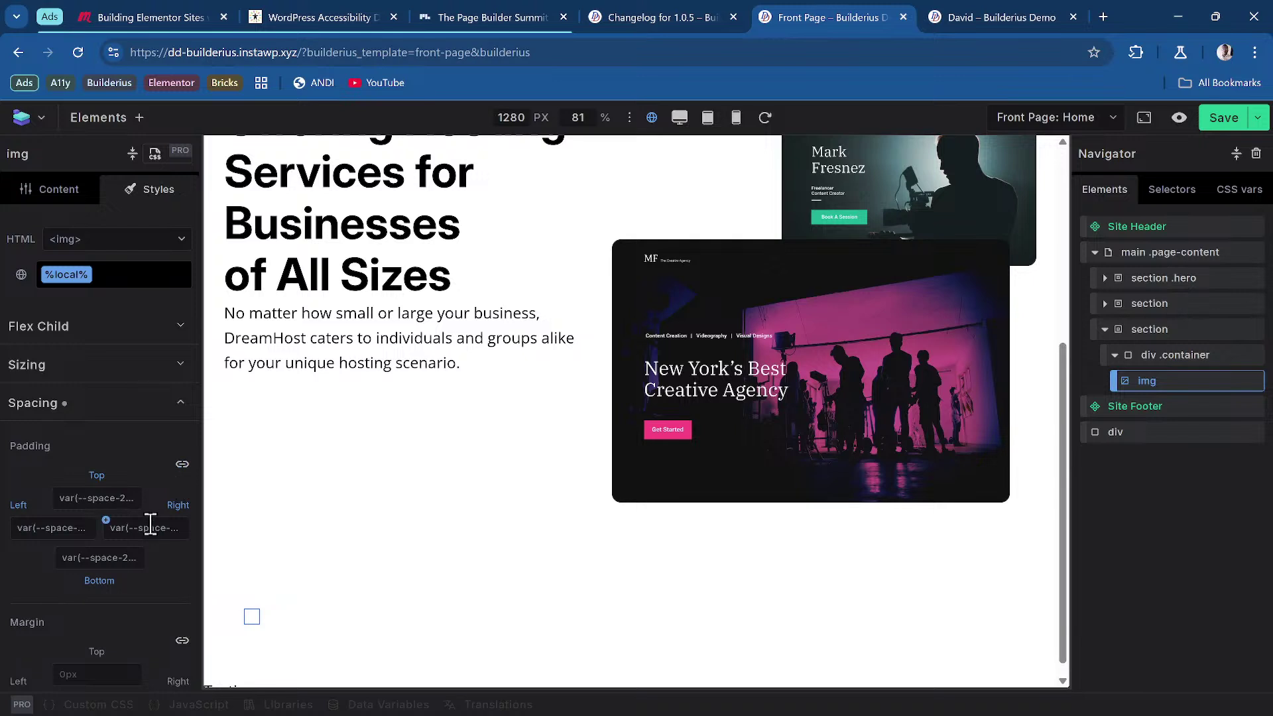
left_click(182, 465)
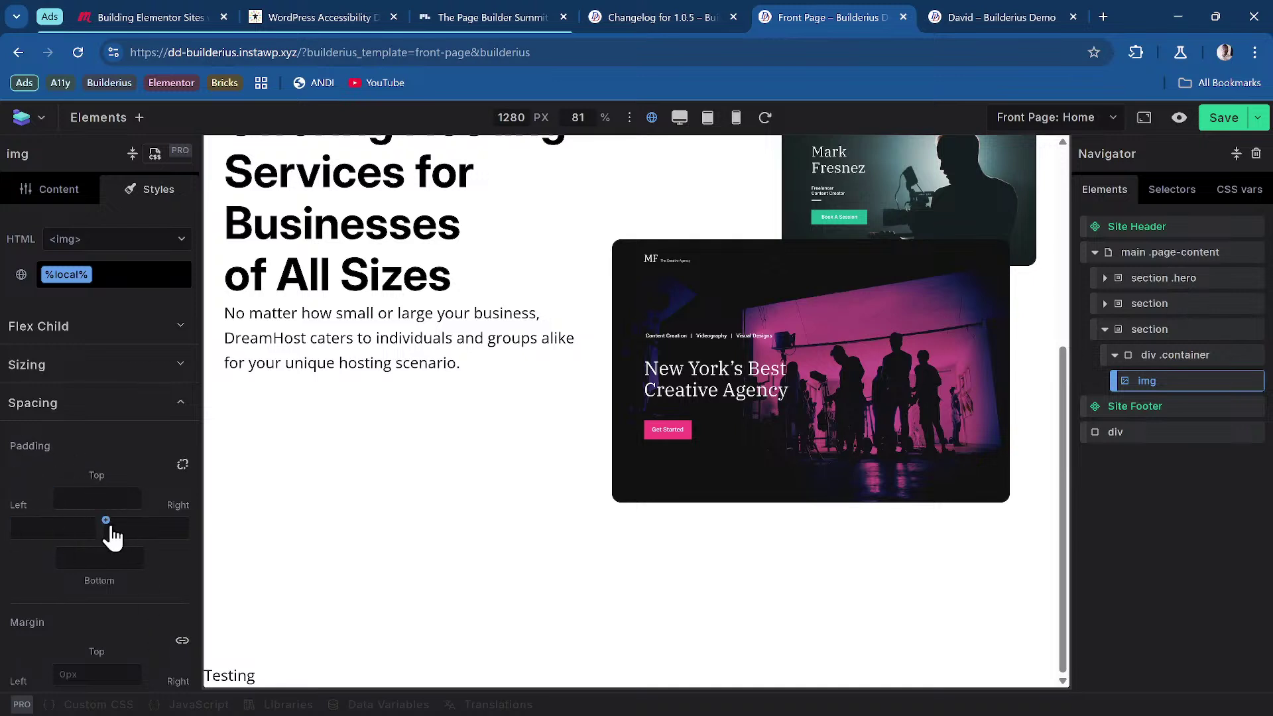
Step: Switch to the Builderius 1.0.5 changelog page and read its New Features & Improvements list
left_click(659, 17)
scroll(340, 378, "down", 8)
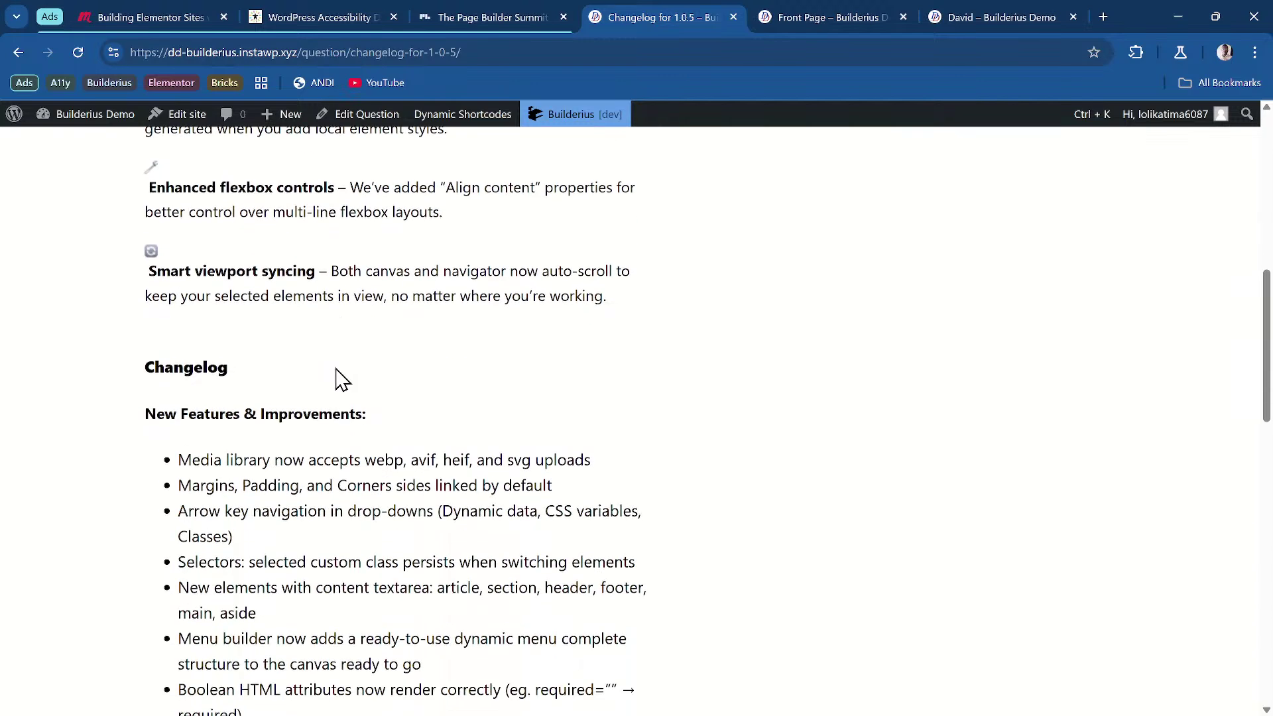
scroll(336, 366, "down", 1)
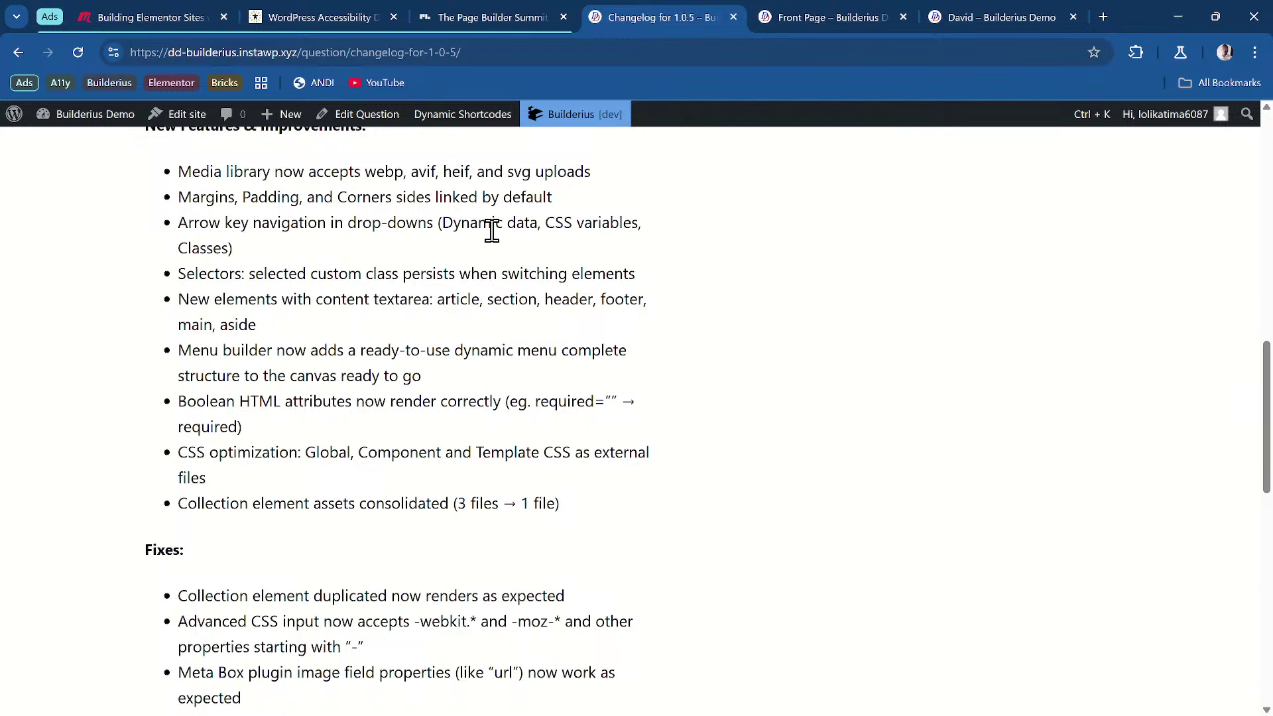
Step: Return to the front page builder and set the img element's layout display to Flex
mouse_move(834, 20)
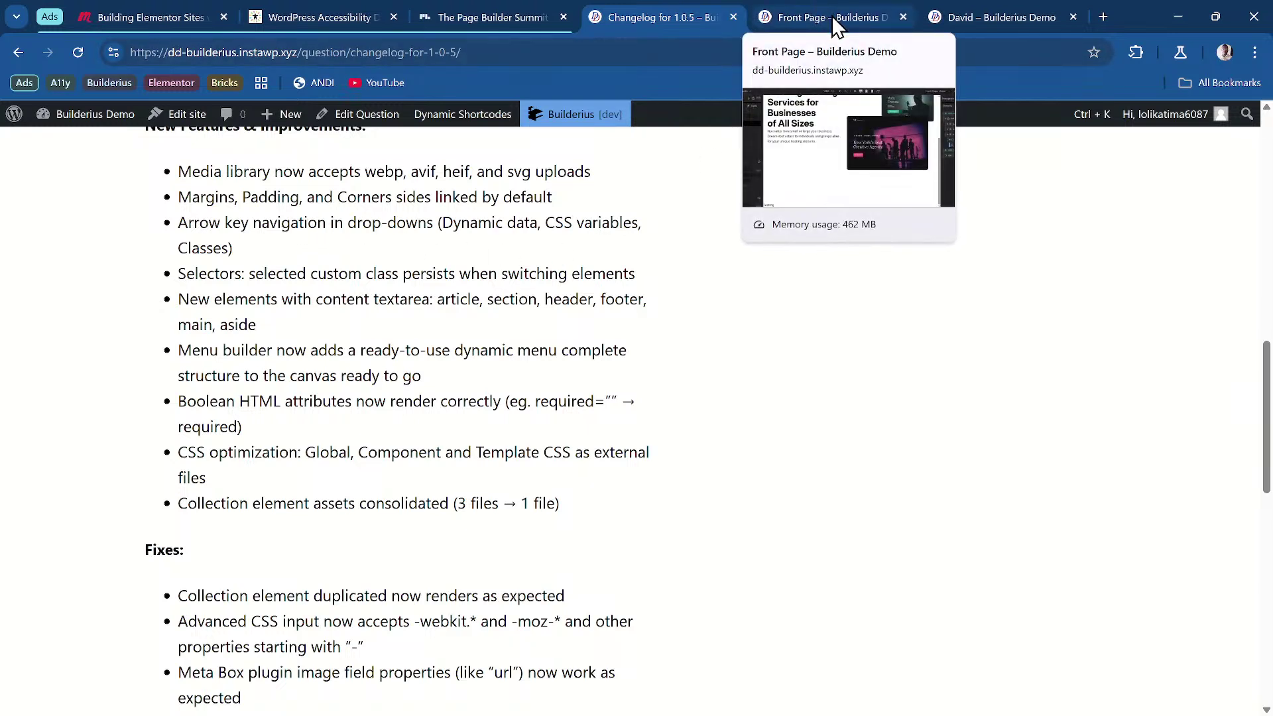
left_click(837, 28)
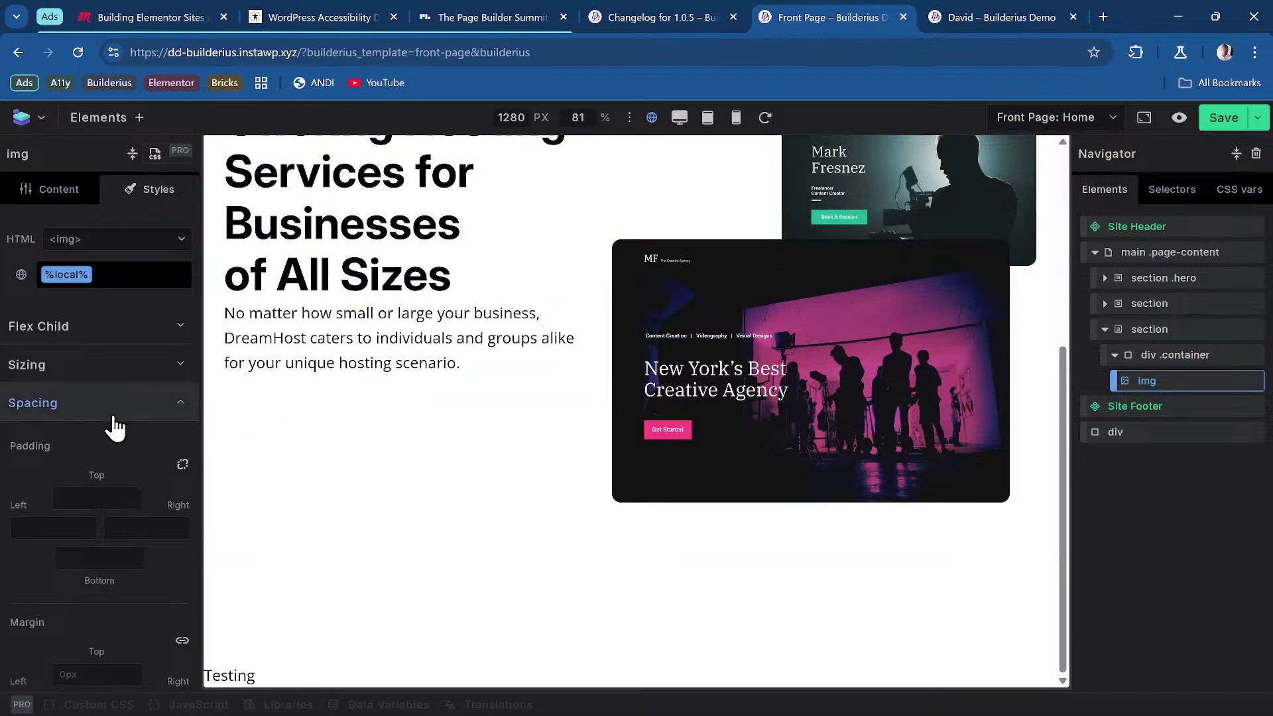
scroll(113, 418, "up", 2)
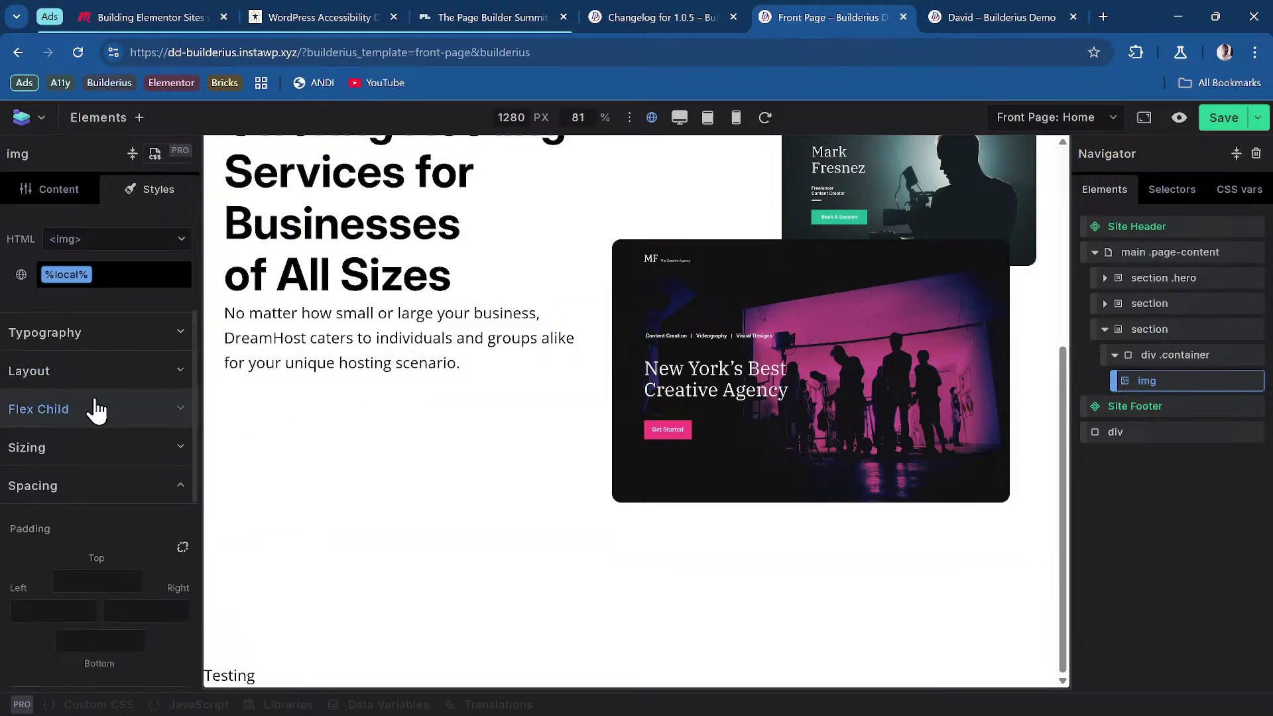
left_click(87, 374)
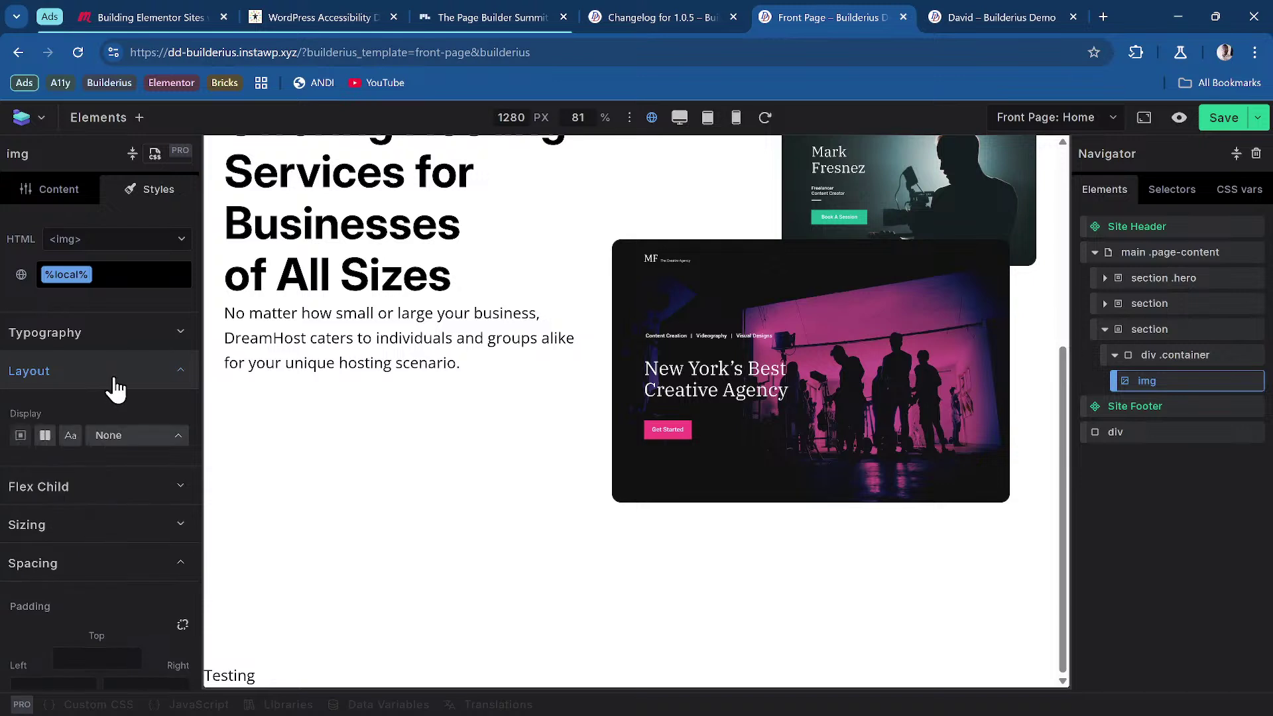
left_click(44, 436)
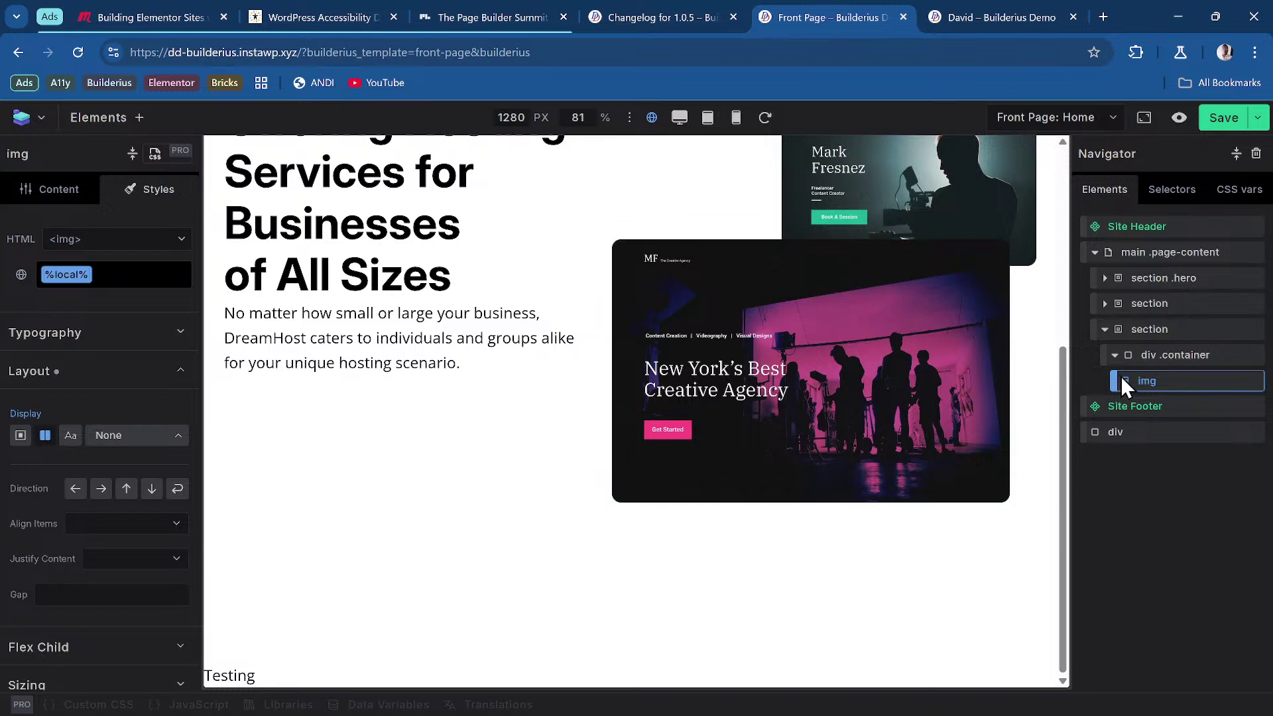
Step: Set the layout display of the div .container that wraps the img element to Flex
left_click(1210, 368)
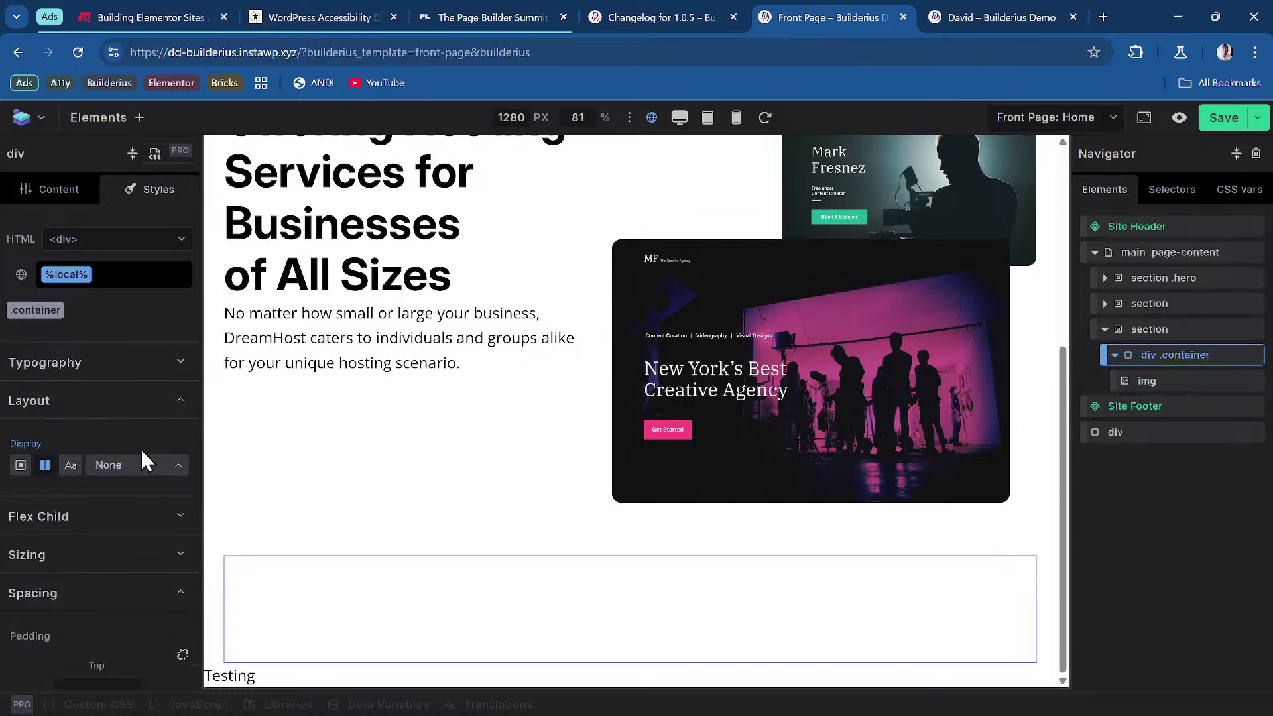
scroll(141, 448, "down", 1)
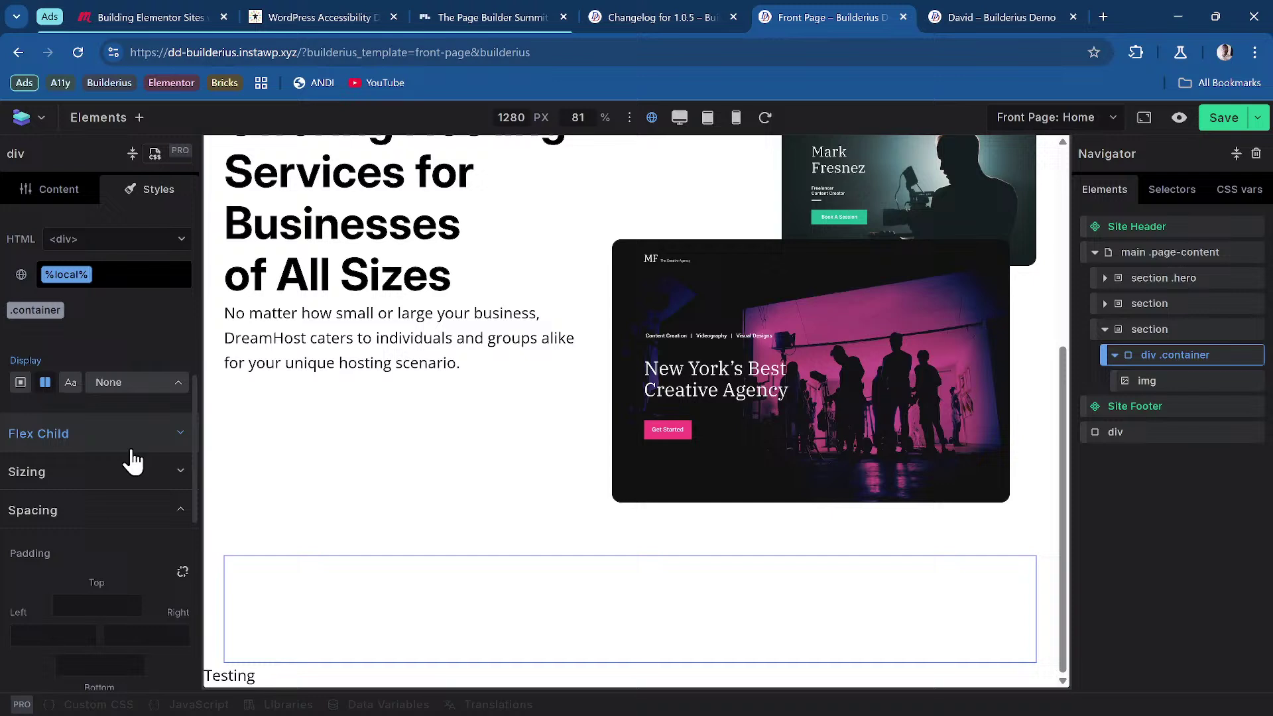
left_click(46, 383)
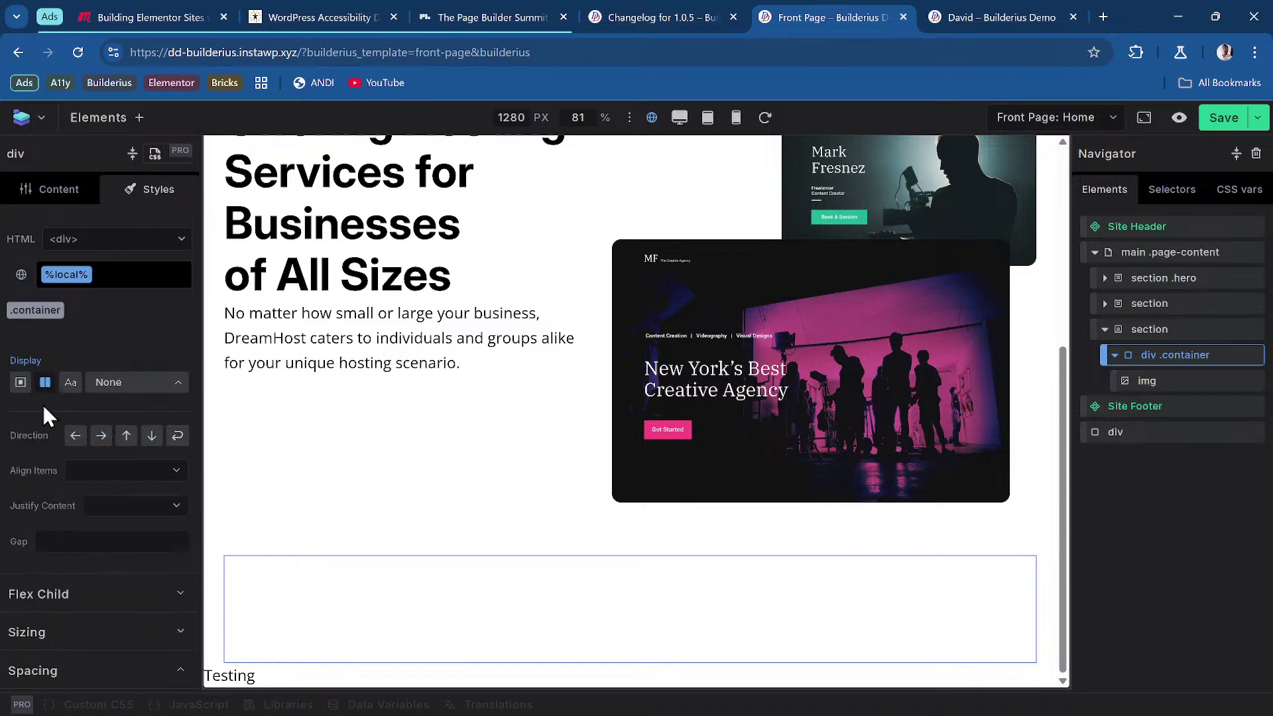
Step: Examine the Align Items options and the other flex layout settings of the div .container element
left_click(133, 470)
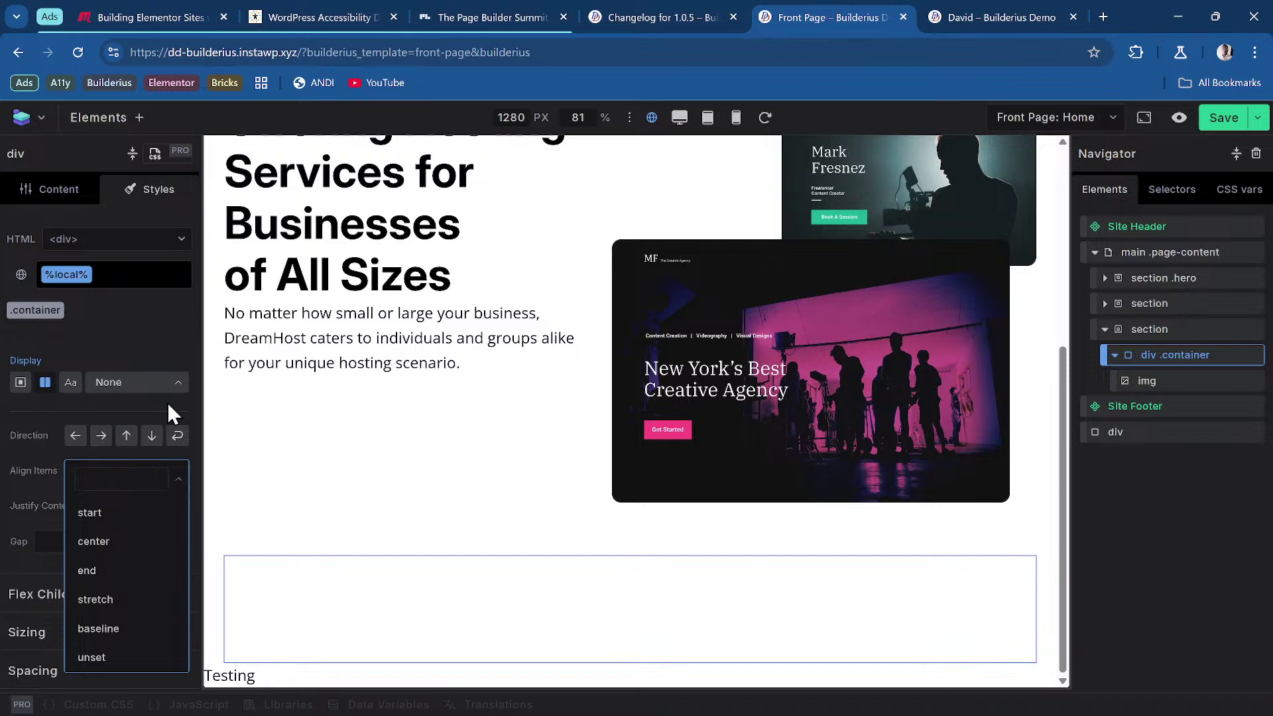
scroll(188, 364, "down", 3)
scroll(93, 378, "up", 3)
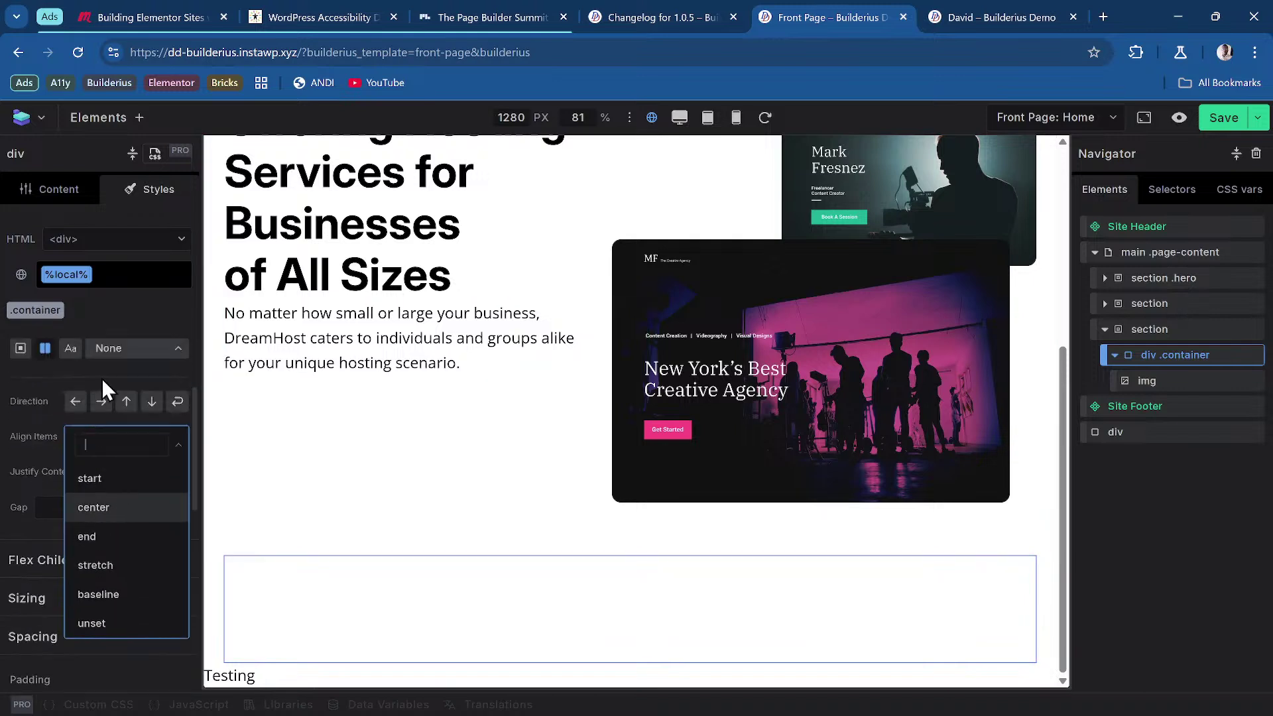
left_click(137, 337)
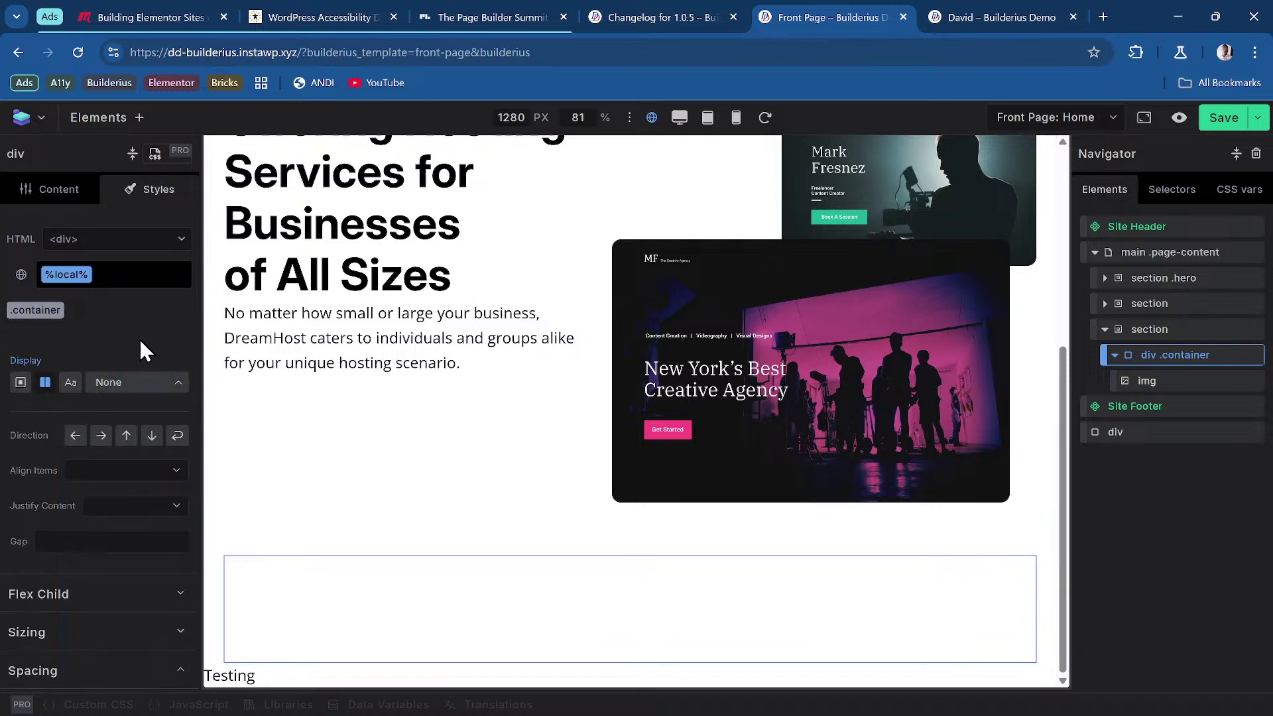
left_click(108, 472)
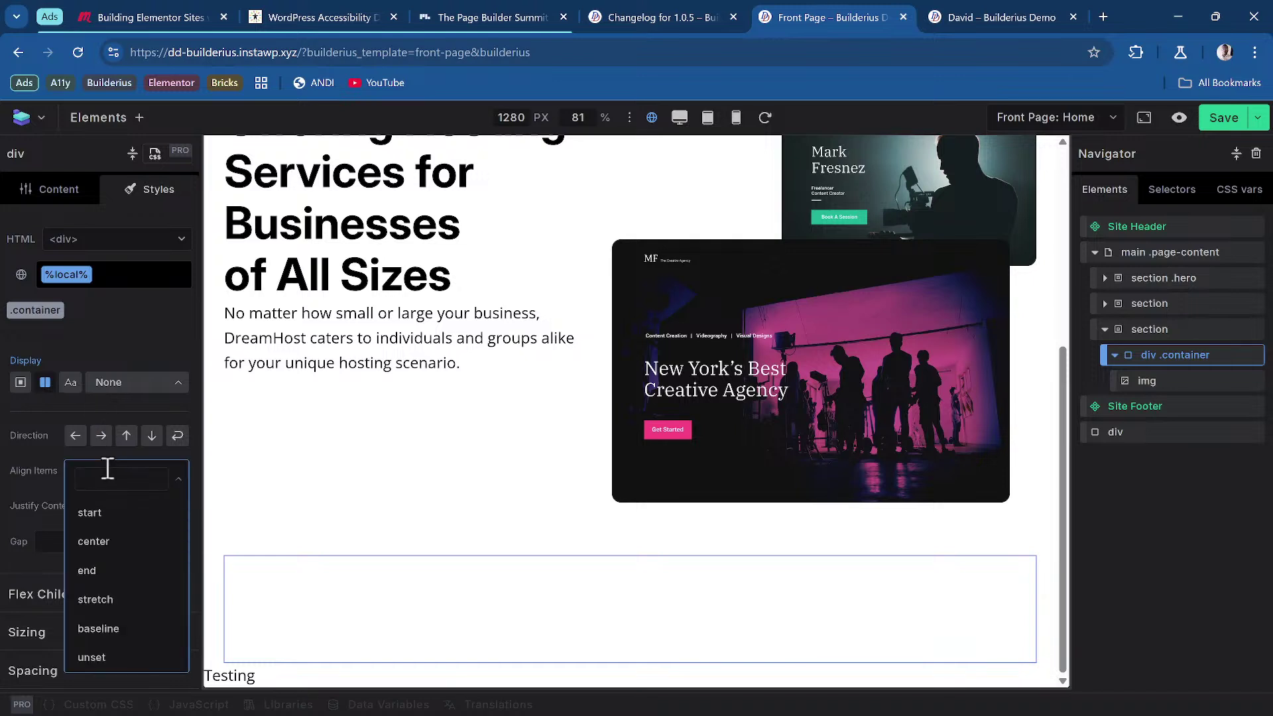
scroll(107, 481, "down", 1)
scroll(106, 481, "up", 1)
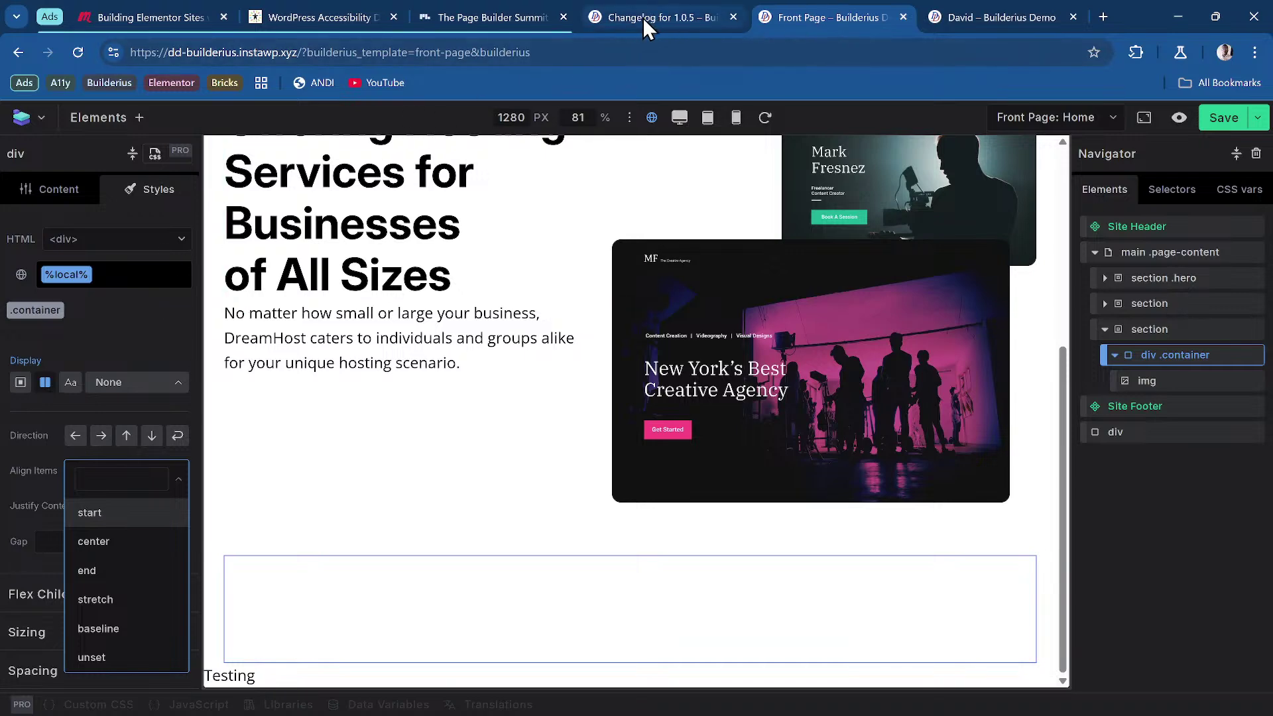
Step: Preview the live front page, go to the WordPress dashboard and check the Builderius version among the installed plugins
left_click(1179, 119)
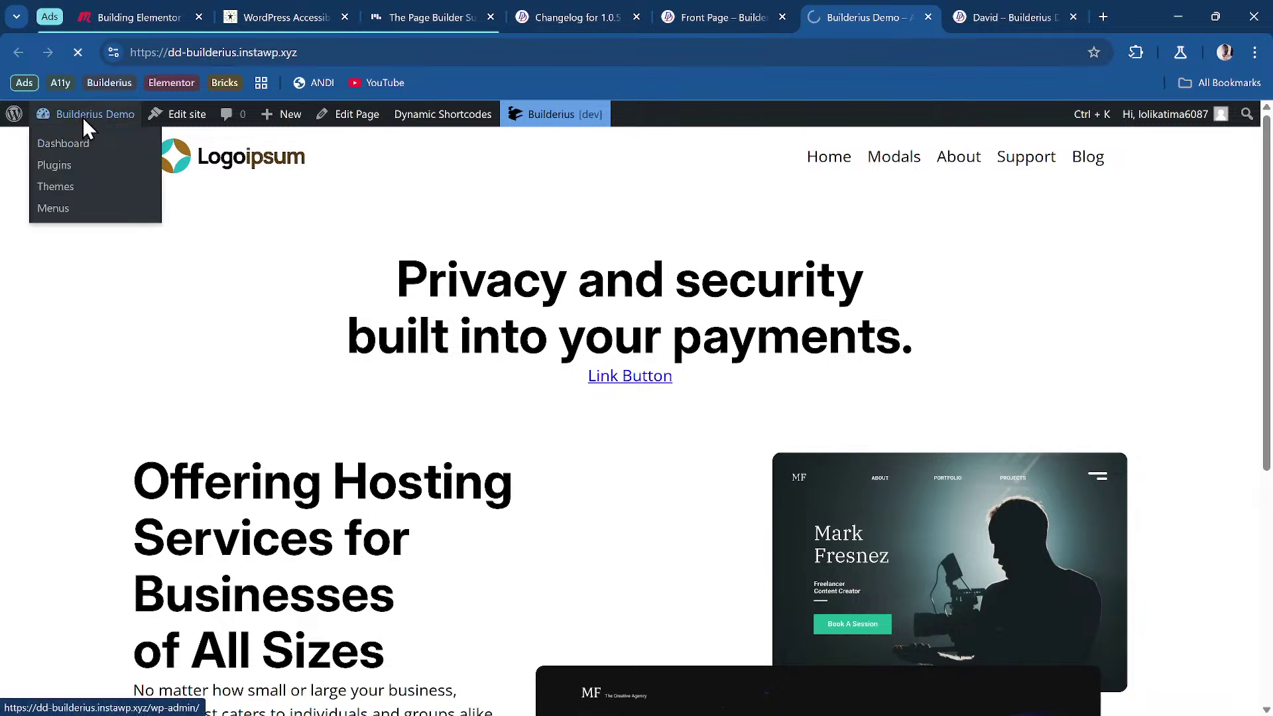
left_click(82, 117)
scroll(79, 351, "down", 3)
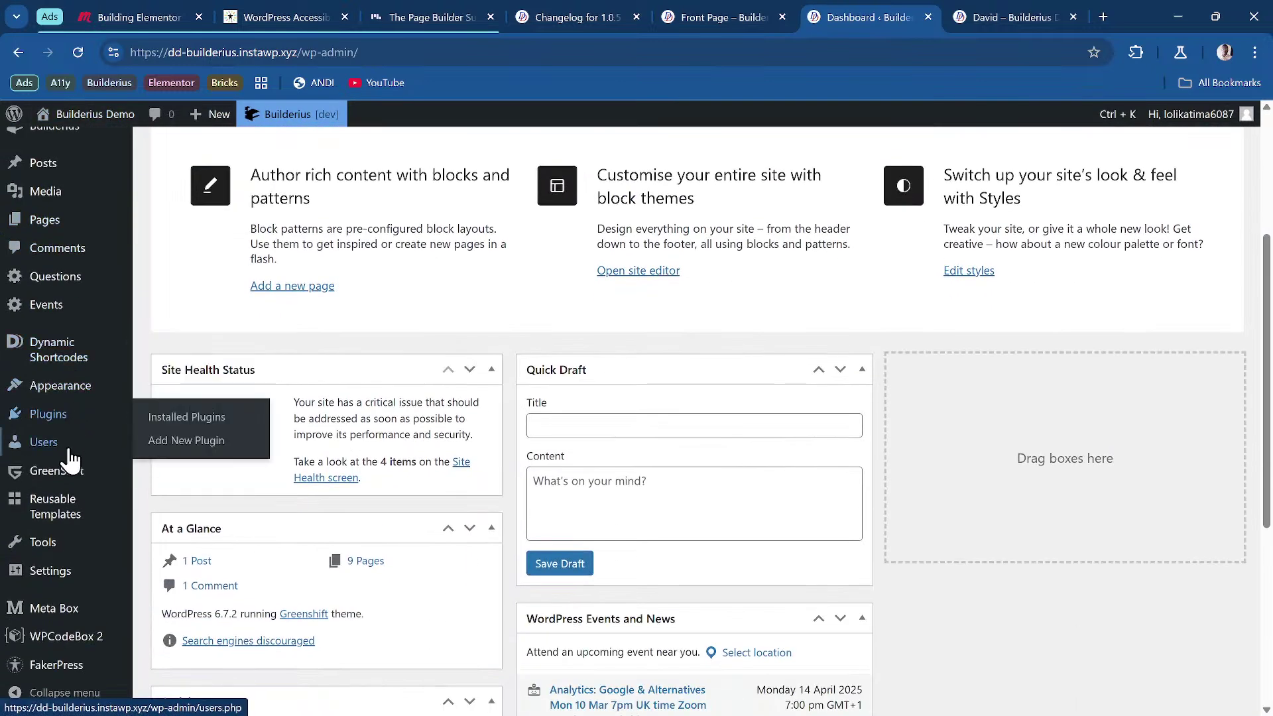
left_click(69, 425)
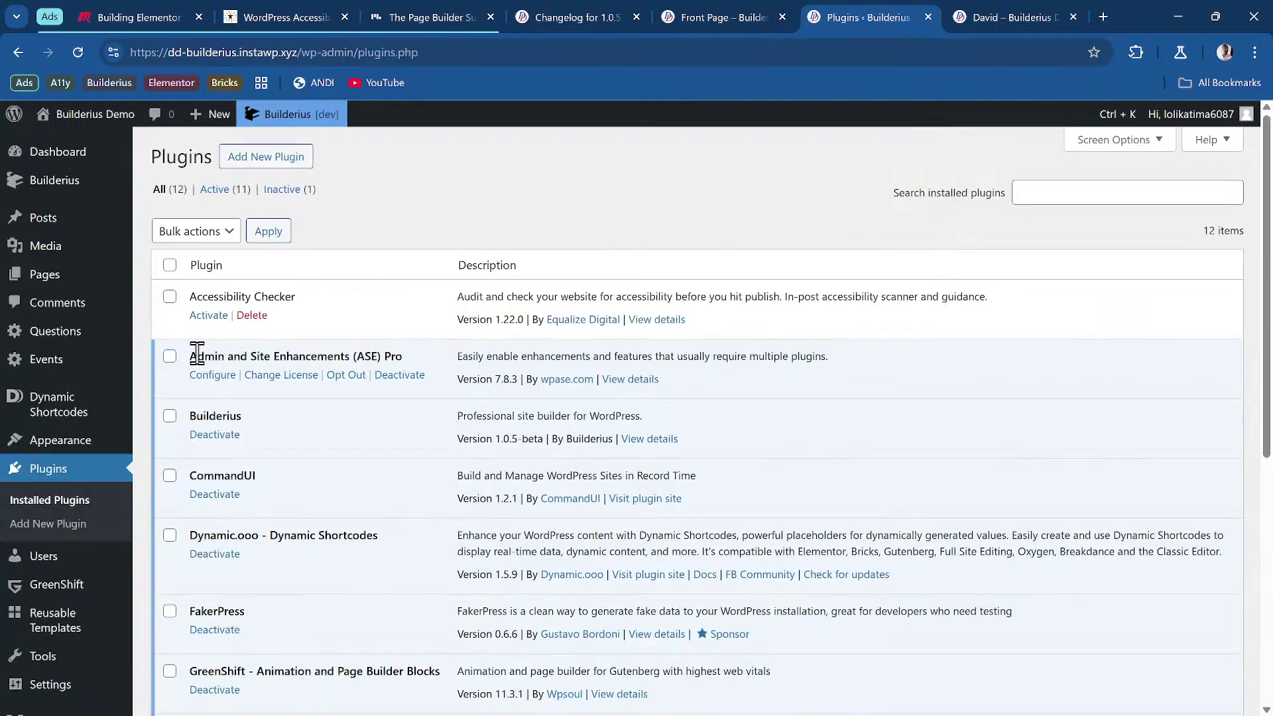
scroll(315, 341, "down", 1)
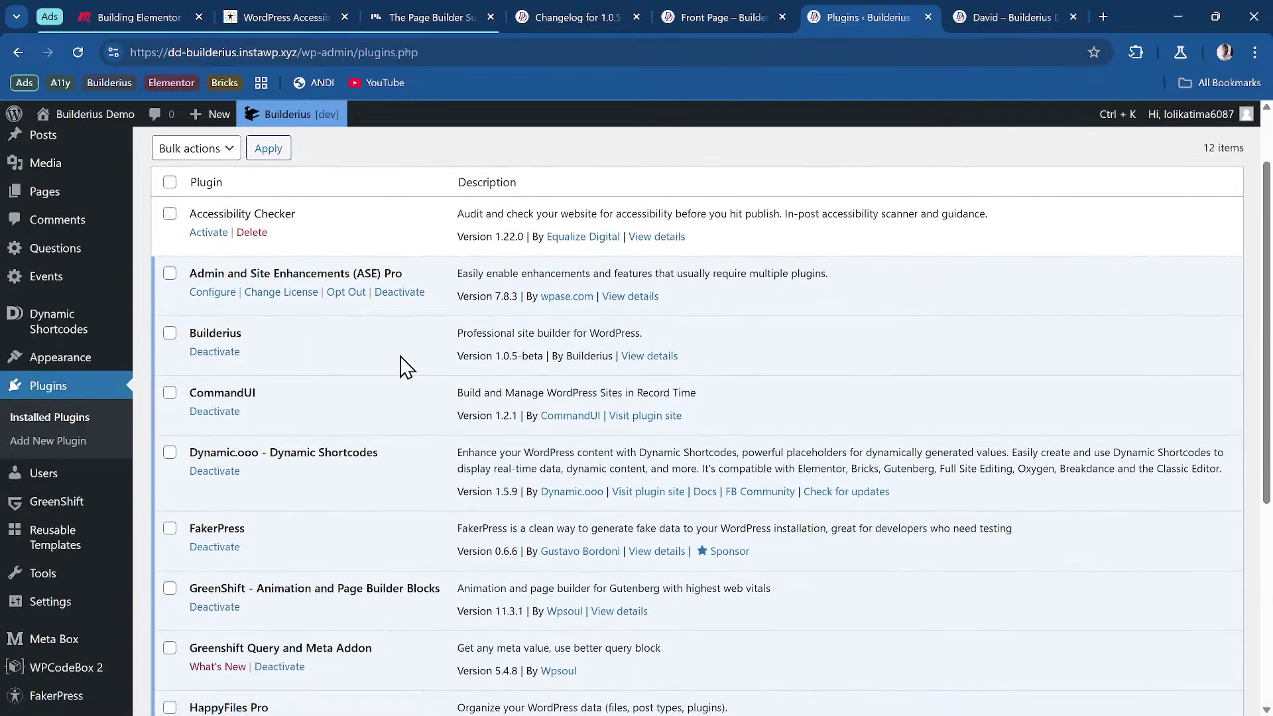
Step: Return to the front page builder and reload it, discarding the unsaved changes
left_click(752, 15)
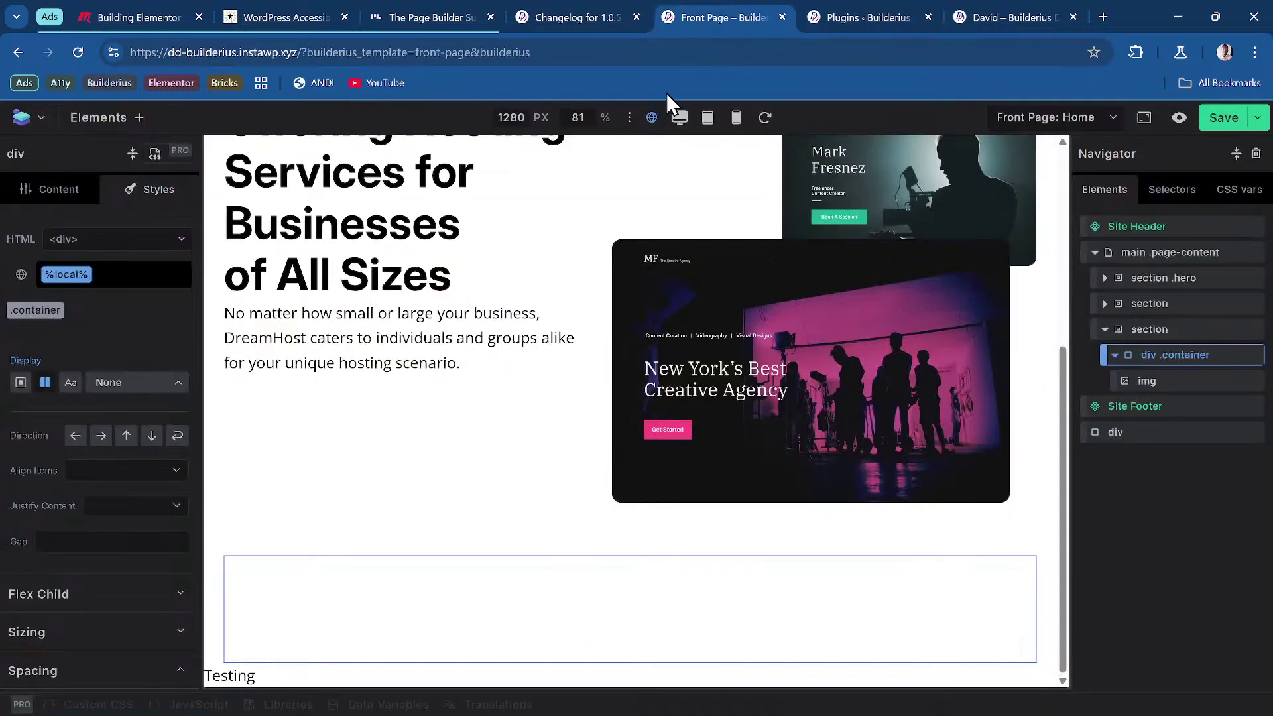
left_click(78, 52)
left_click(698, 165)
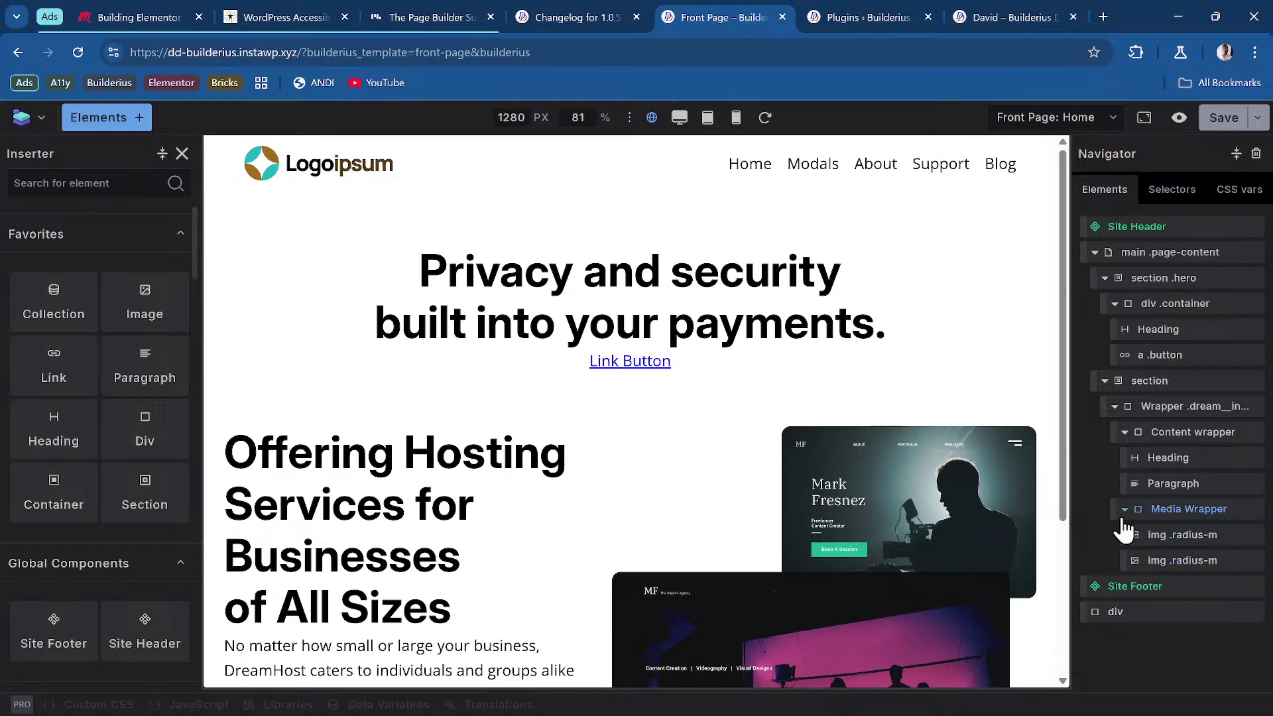
Step: Set the layout display of the Heading in section .hero to Flex
scroll(792, 480, "down", 3)
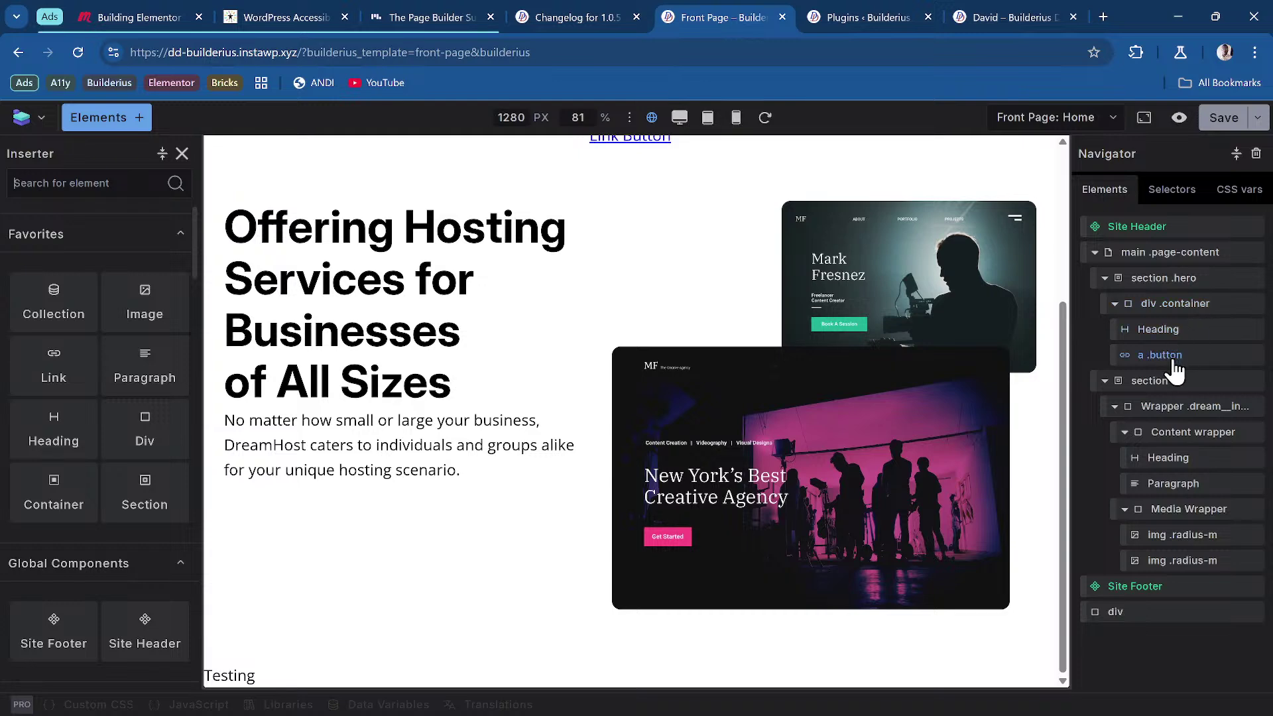
left_click(1187, 334)
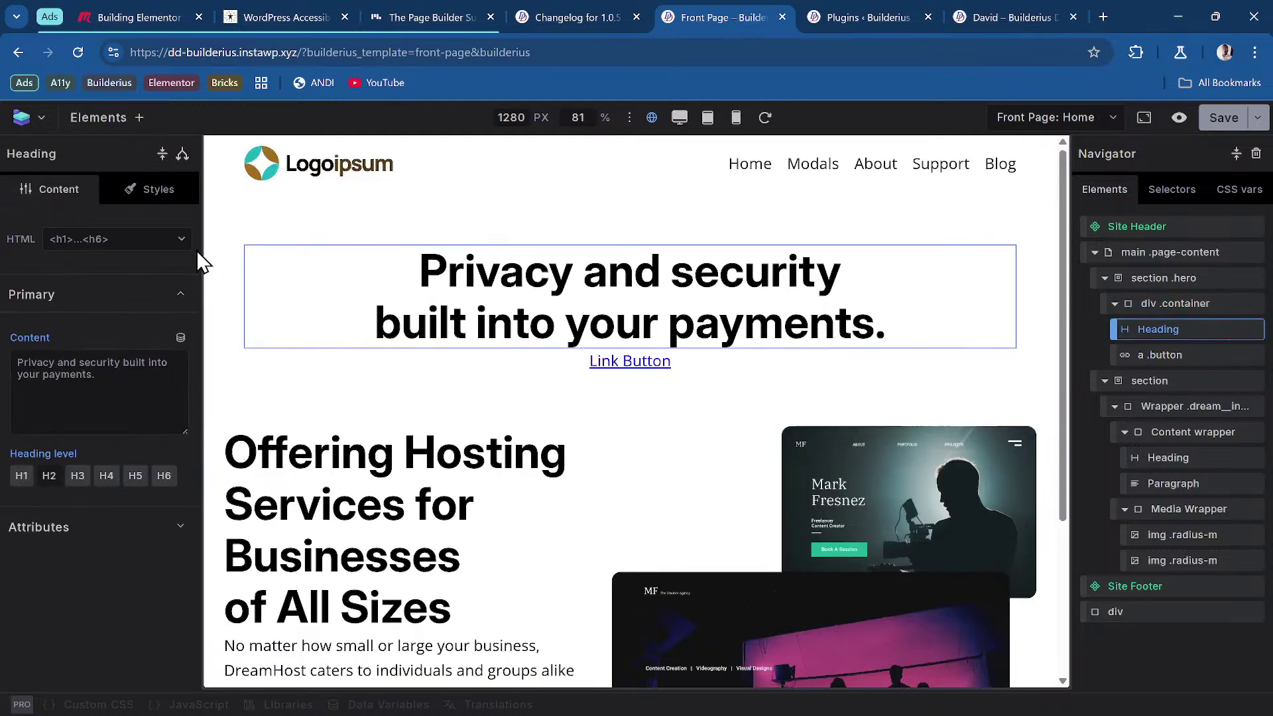
left_click(127, 196)
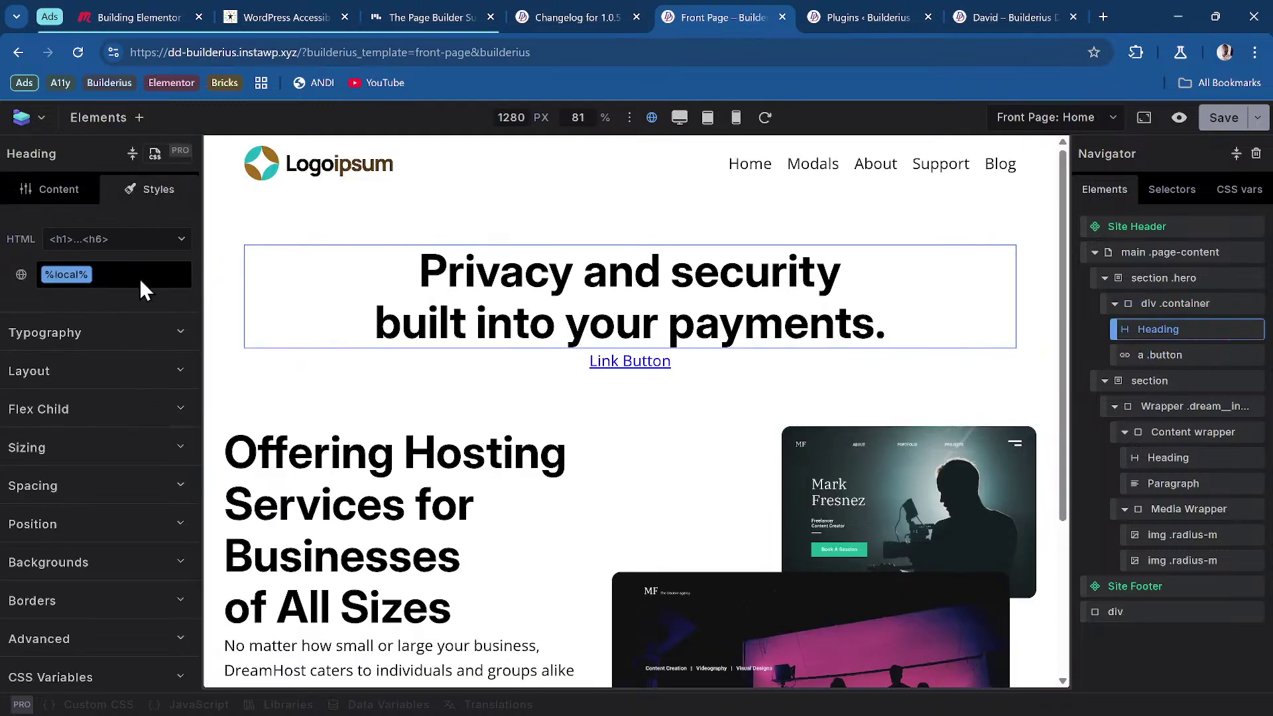
left_click(51, 375)
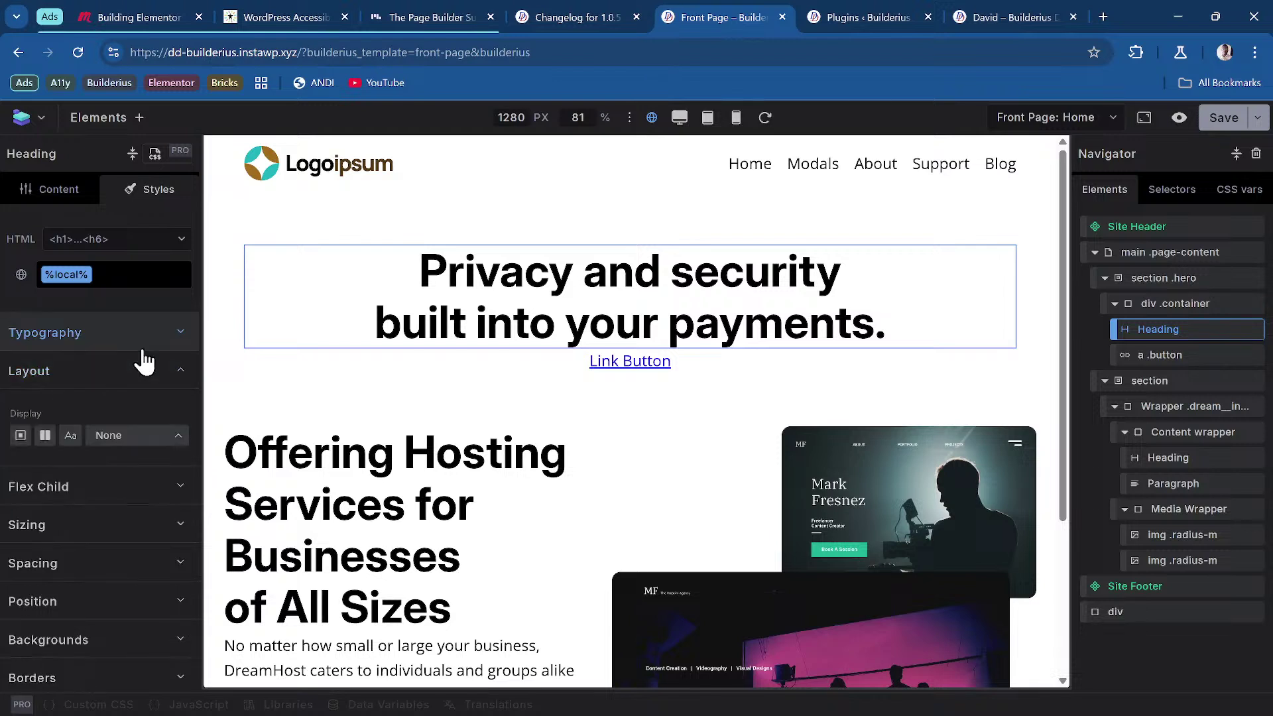
left_click(46, 436)
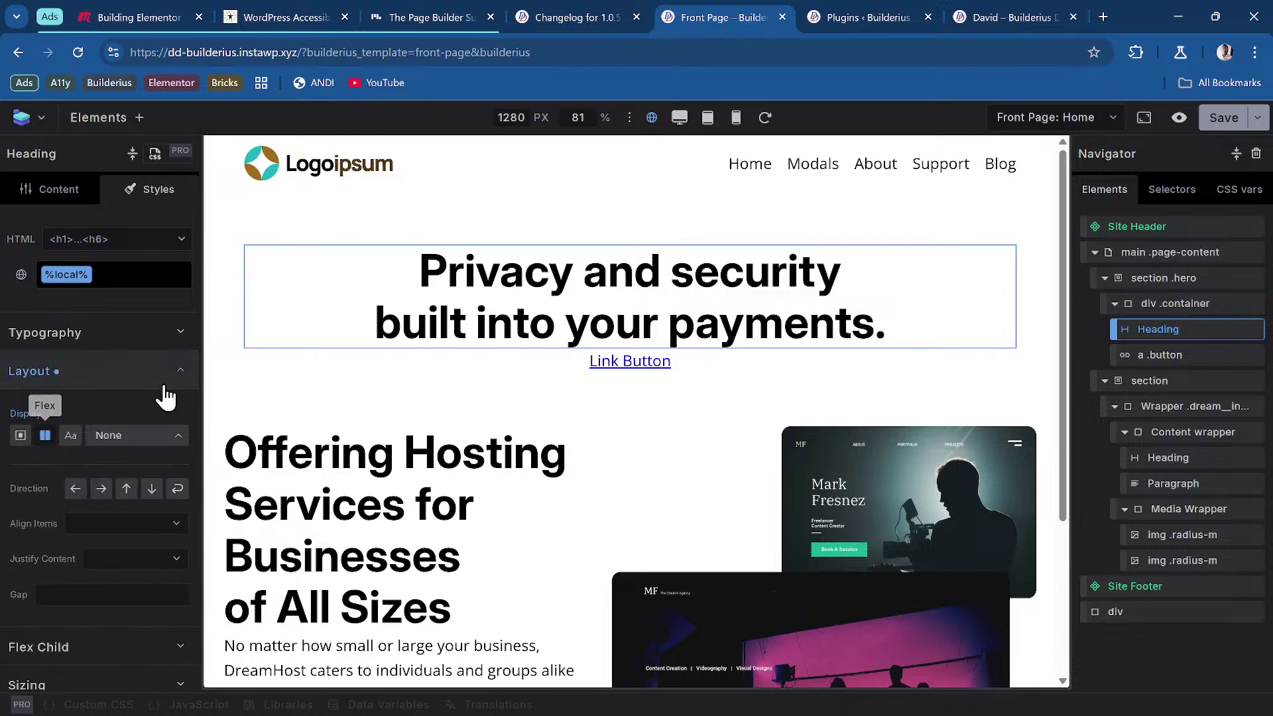
Step: Examine the Align Items options of the hero Heading, then close the list without choosing a value
scroll(161, 374, "down", 1)
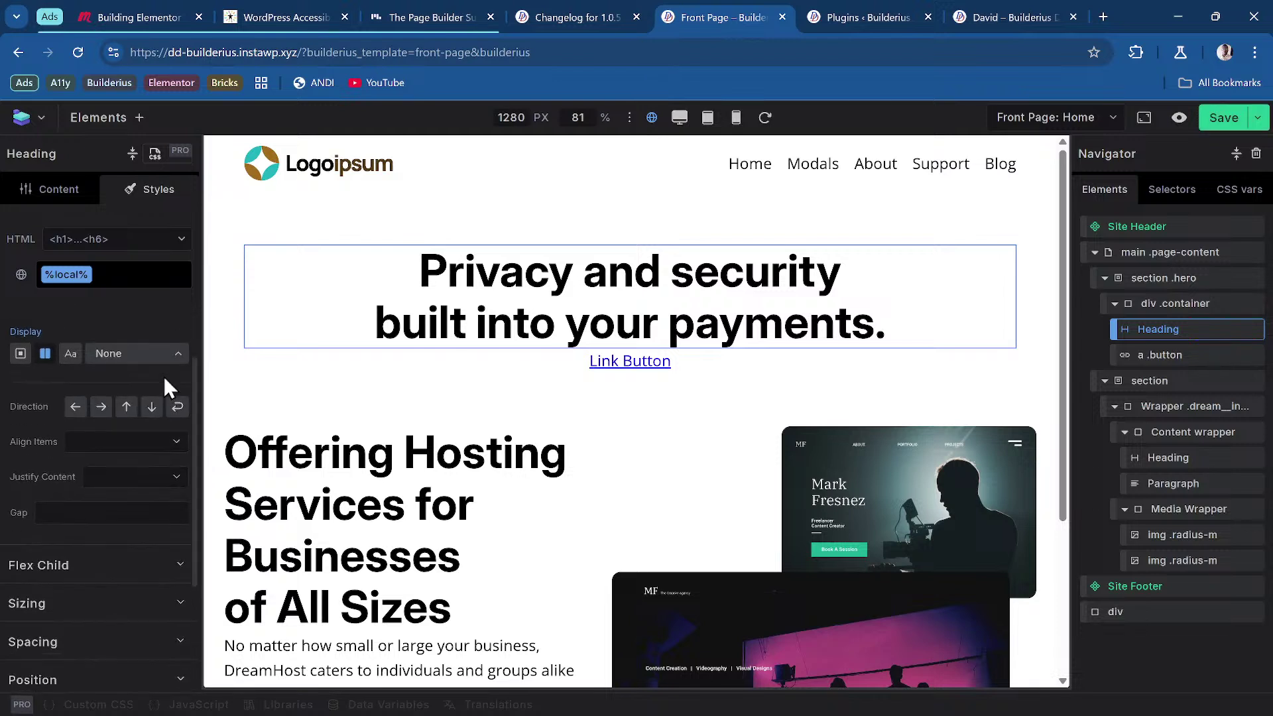
left_click(117, 446)
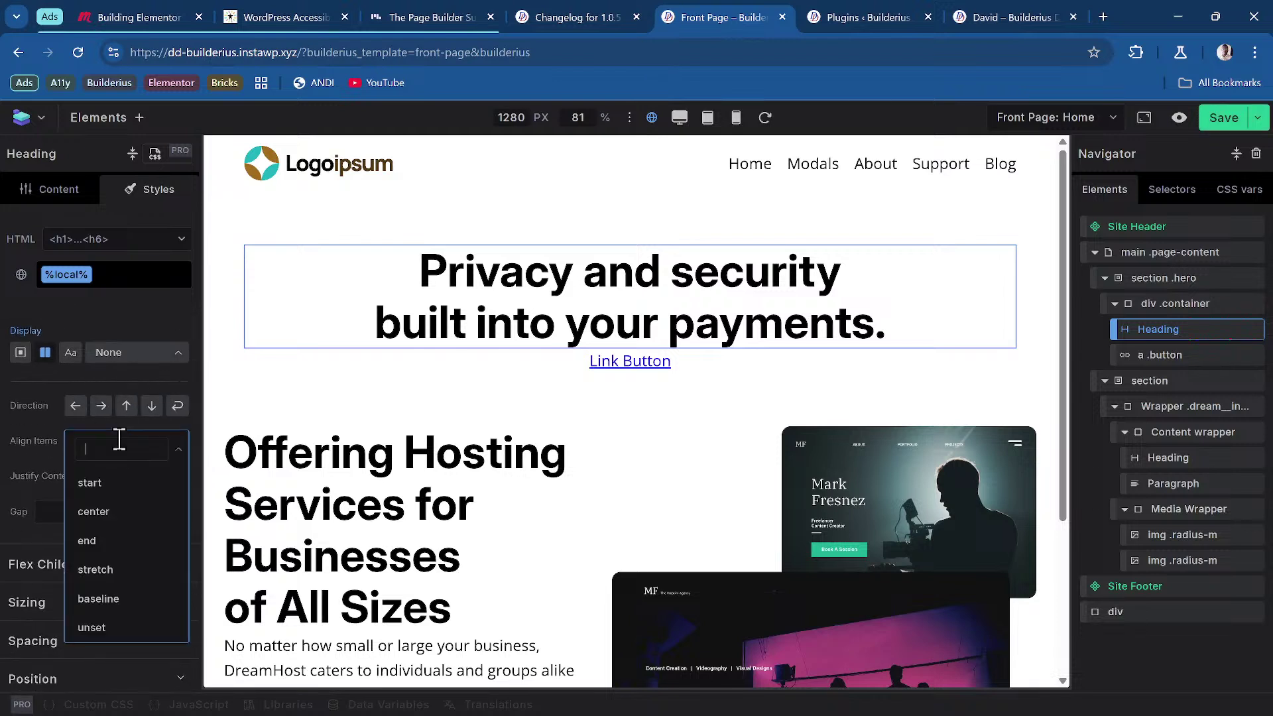
left_click(30, 456)
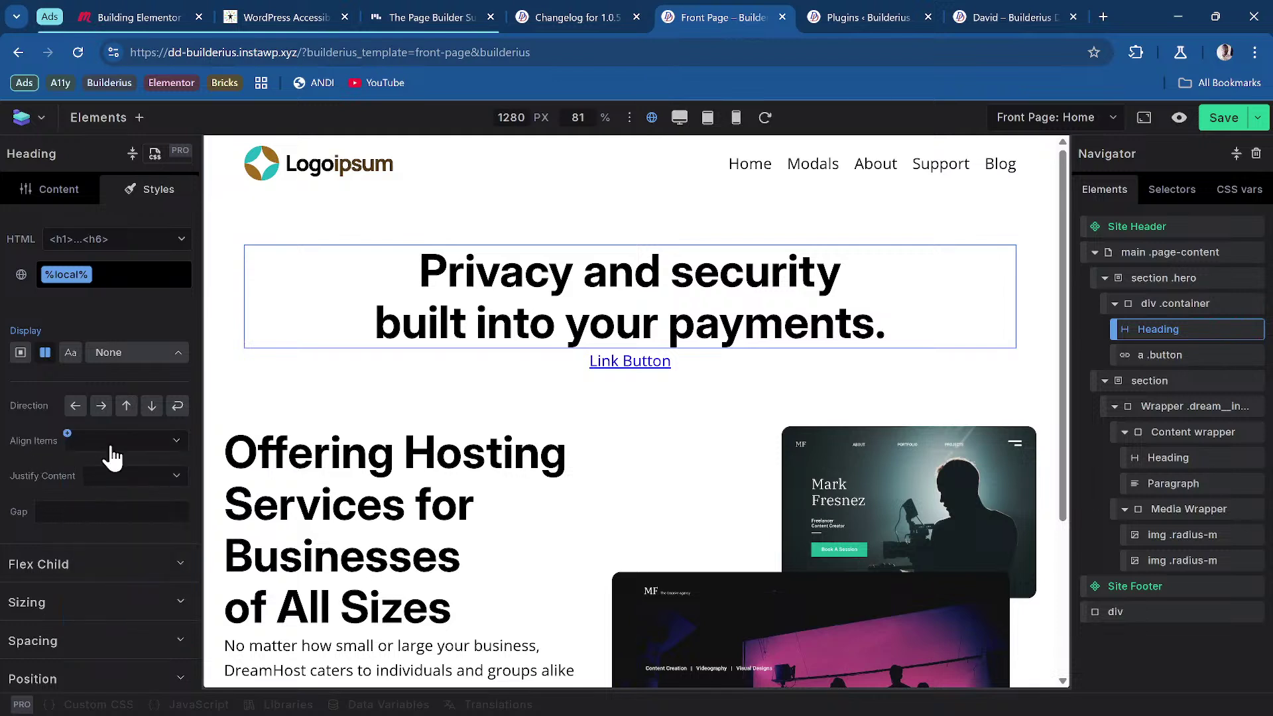
Step: Examine the hero Heading's padding and margin fields in the Spacing settings, then collapse them
scroll(113, 458, "down", 3)
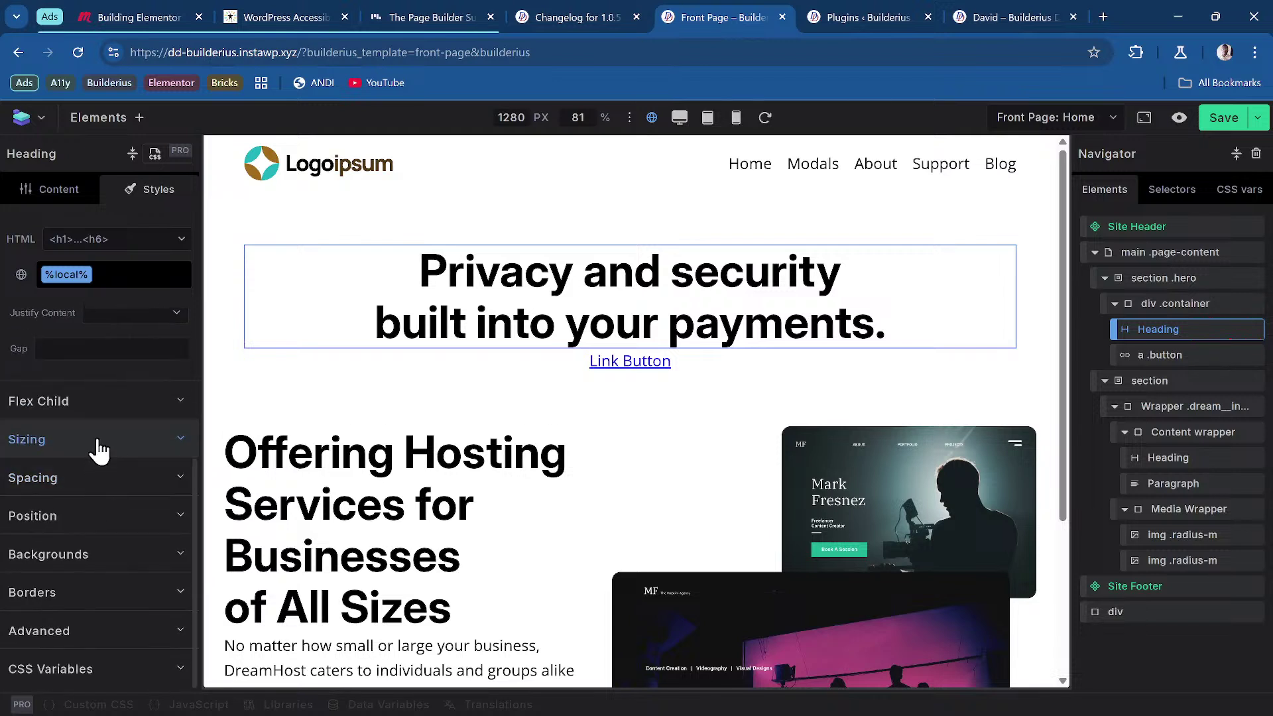
left_click(16, 480)
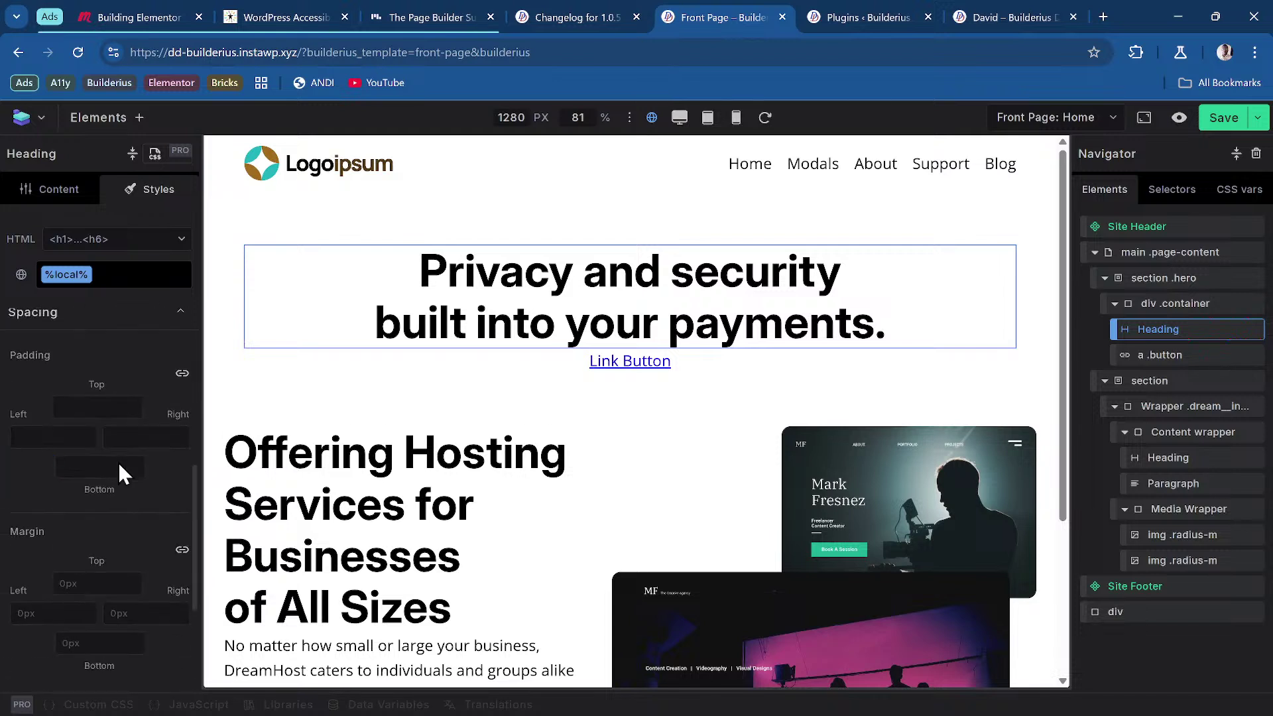
left_click(113, 412)
scroll(123, 398, "up", 3)
left_click(110, 477)
Step: Expand the hero Heading's Sizing and Flex Child settings and show the Overflow options
left_click(117, 445)
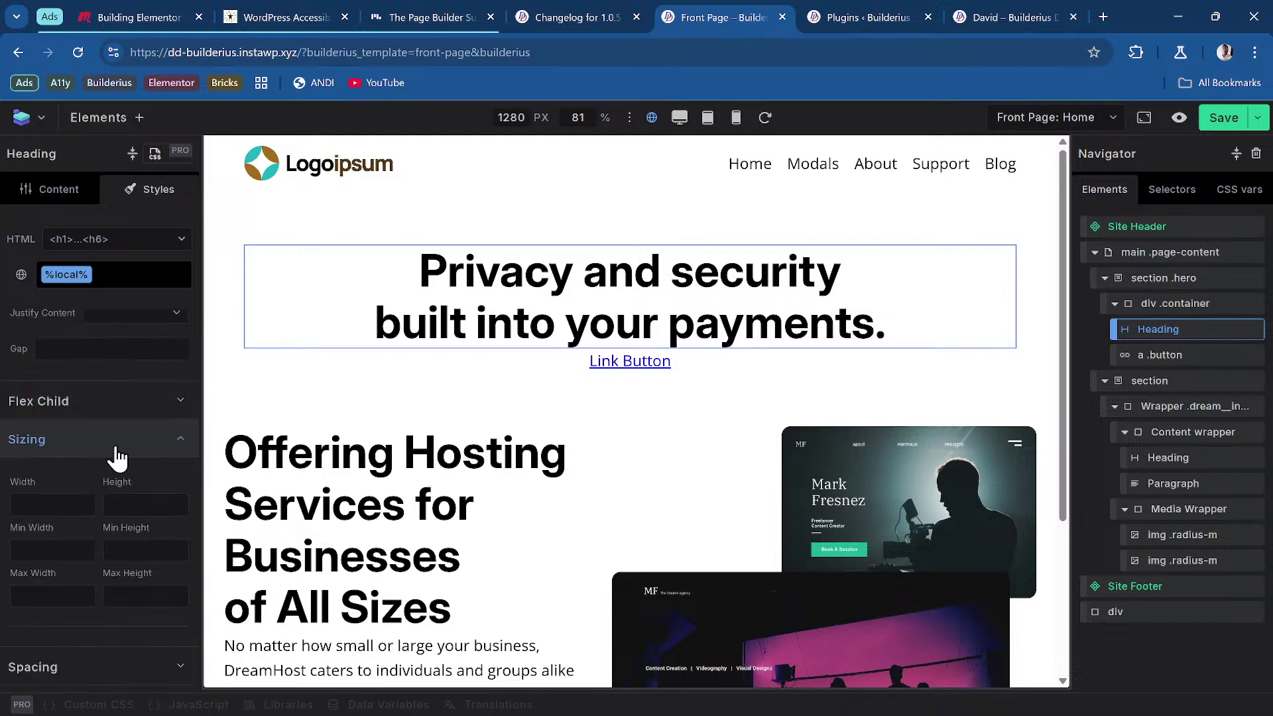
left_click(123, 408)
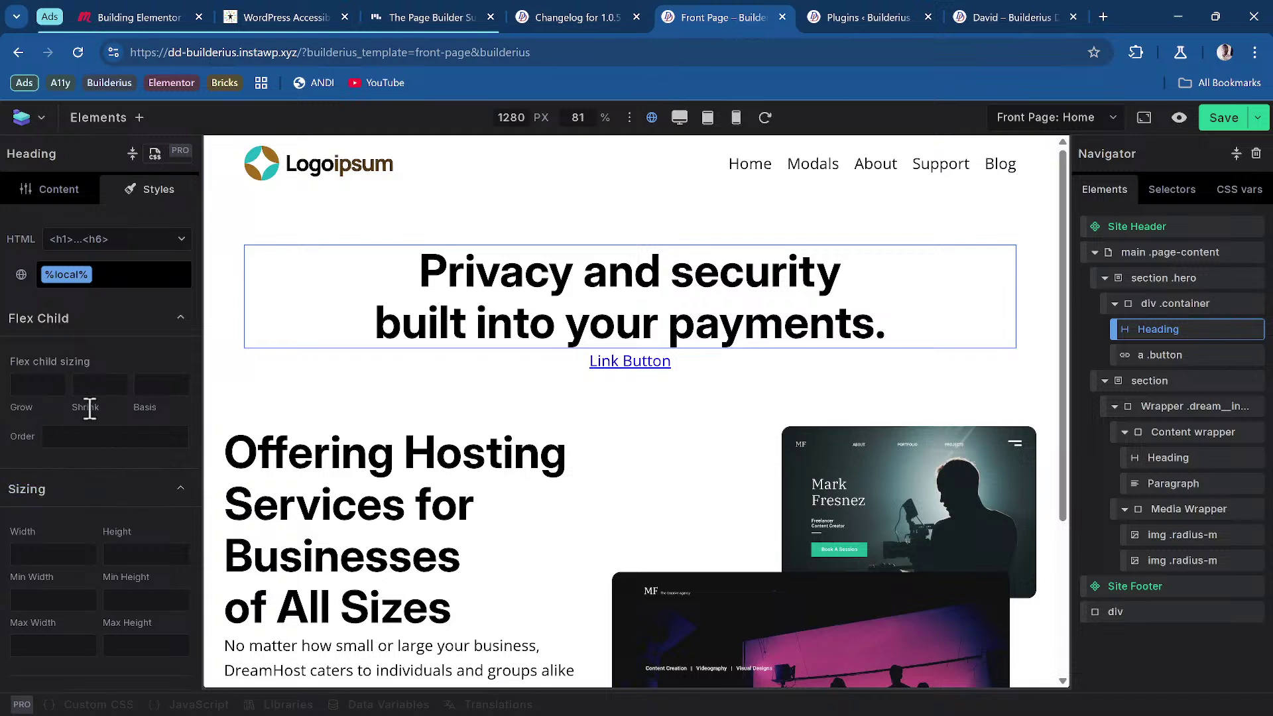
left_click(29, 386)
scroll(129, 487, "down", 4)
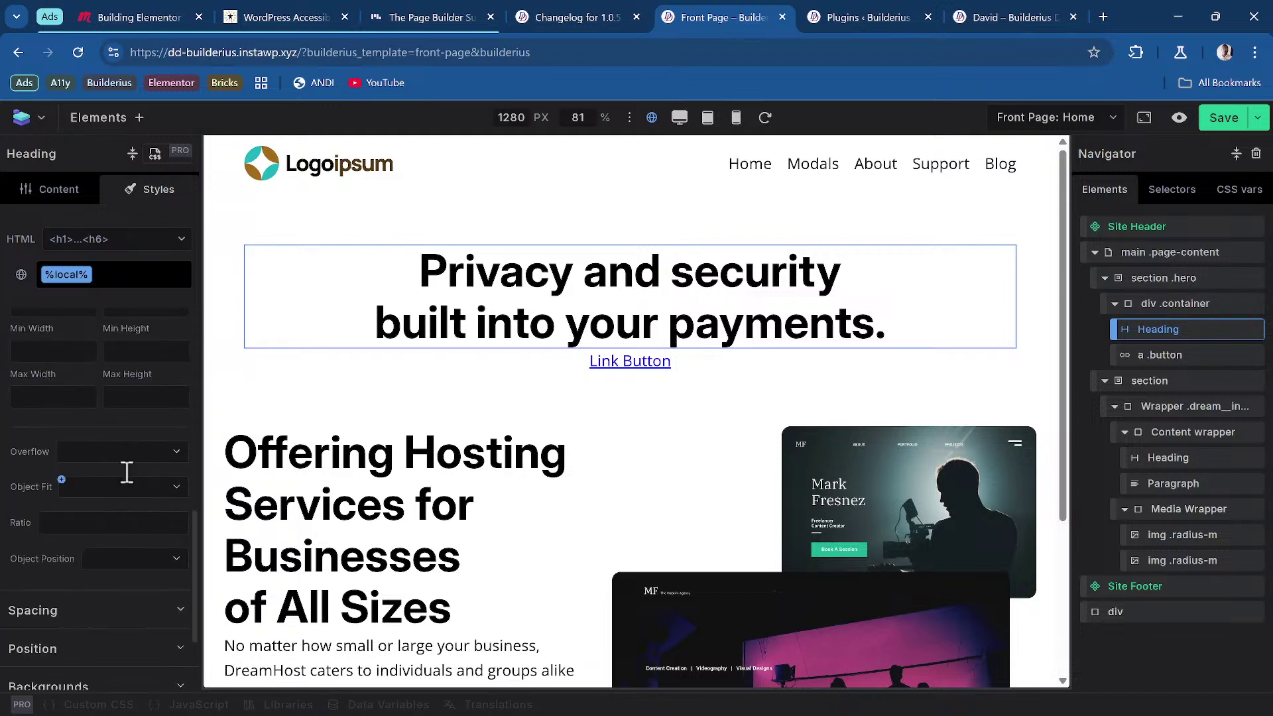
left_click(126, 452)
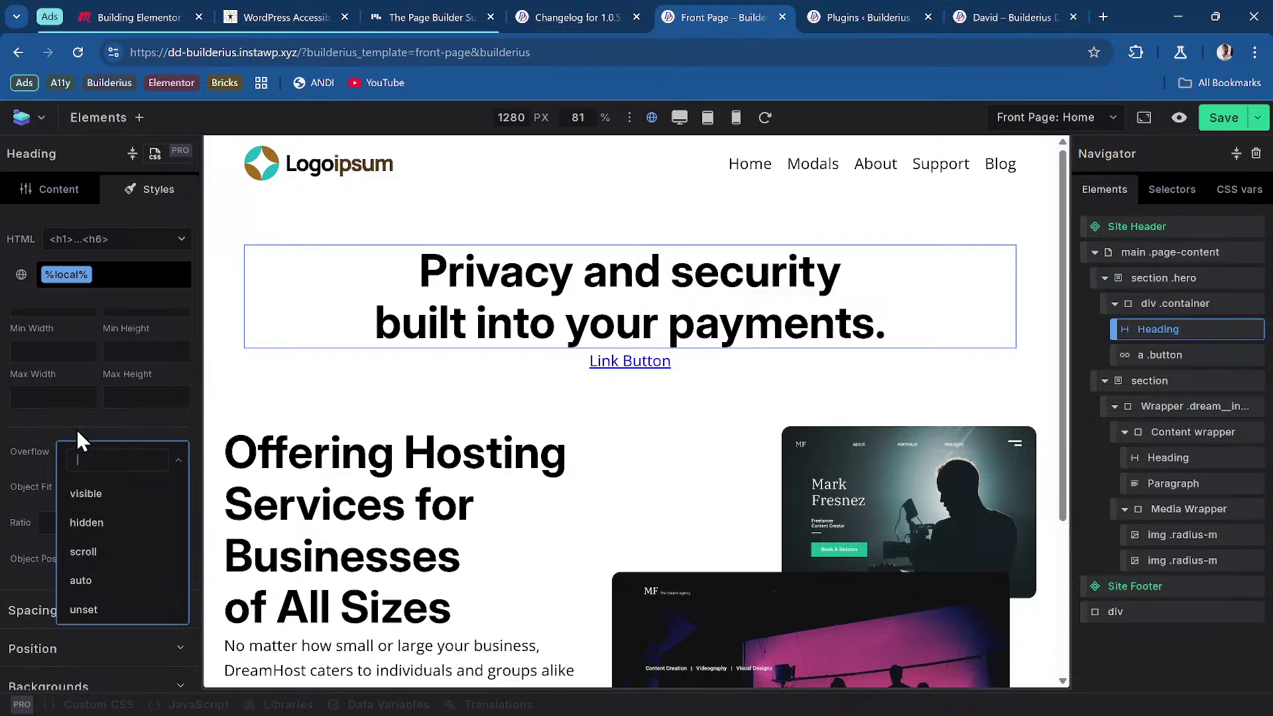
Step: Expand the hero Heading's CSS Variables settings, add a blank variable row, and collapse the settings again
scroll(73, 464, "down", 2)
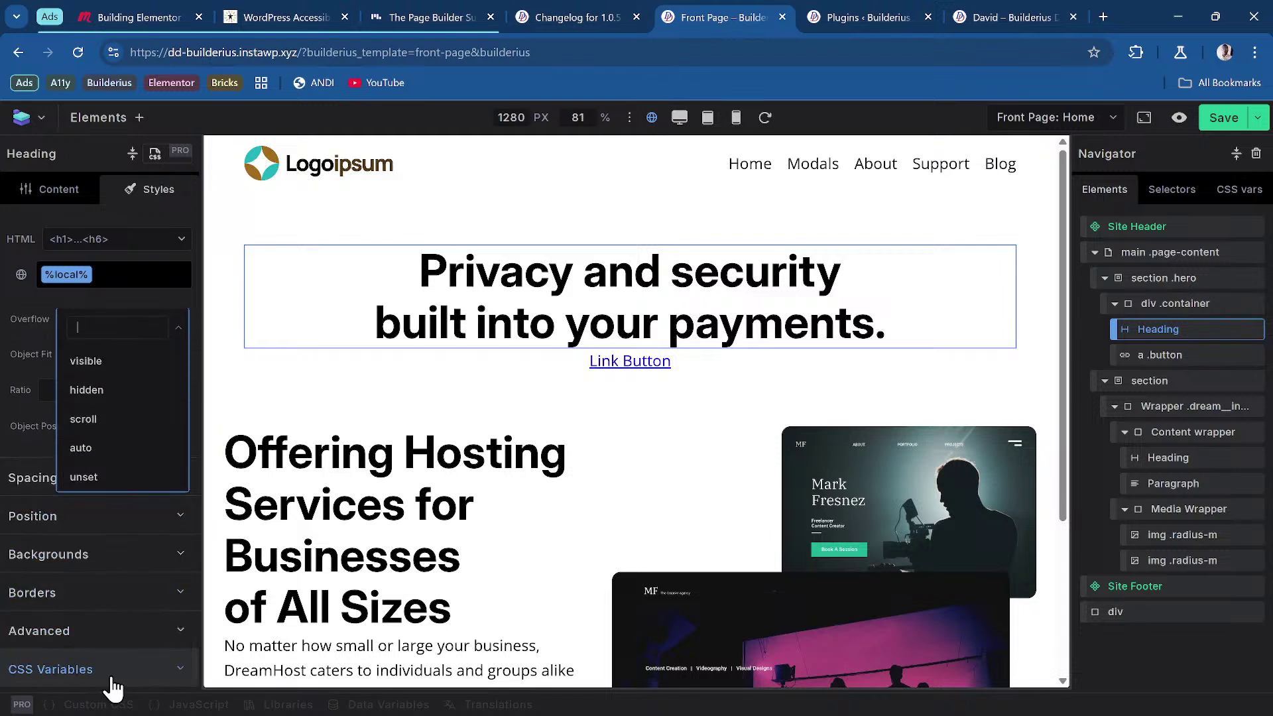
left_click(86, 668)
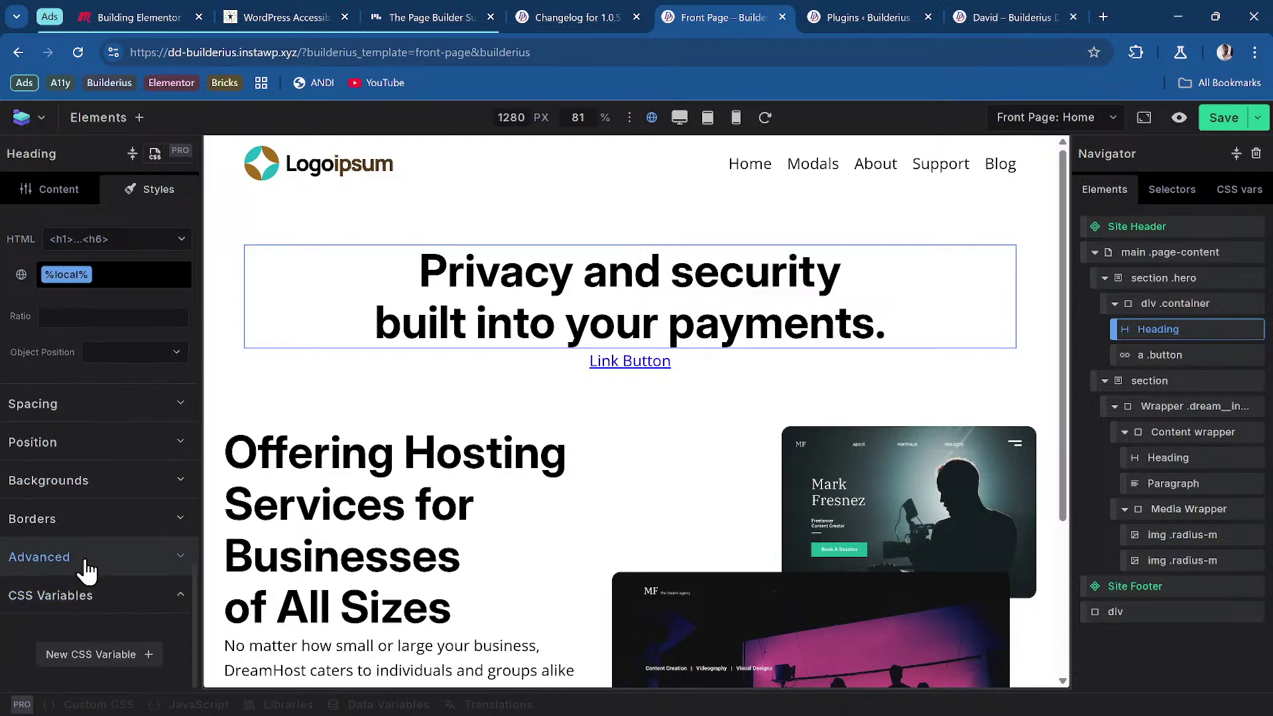
left_click(99, 654)
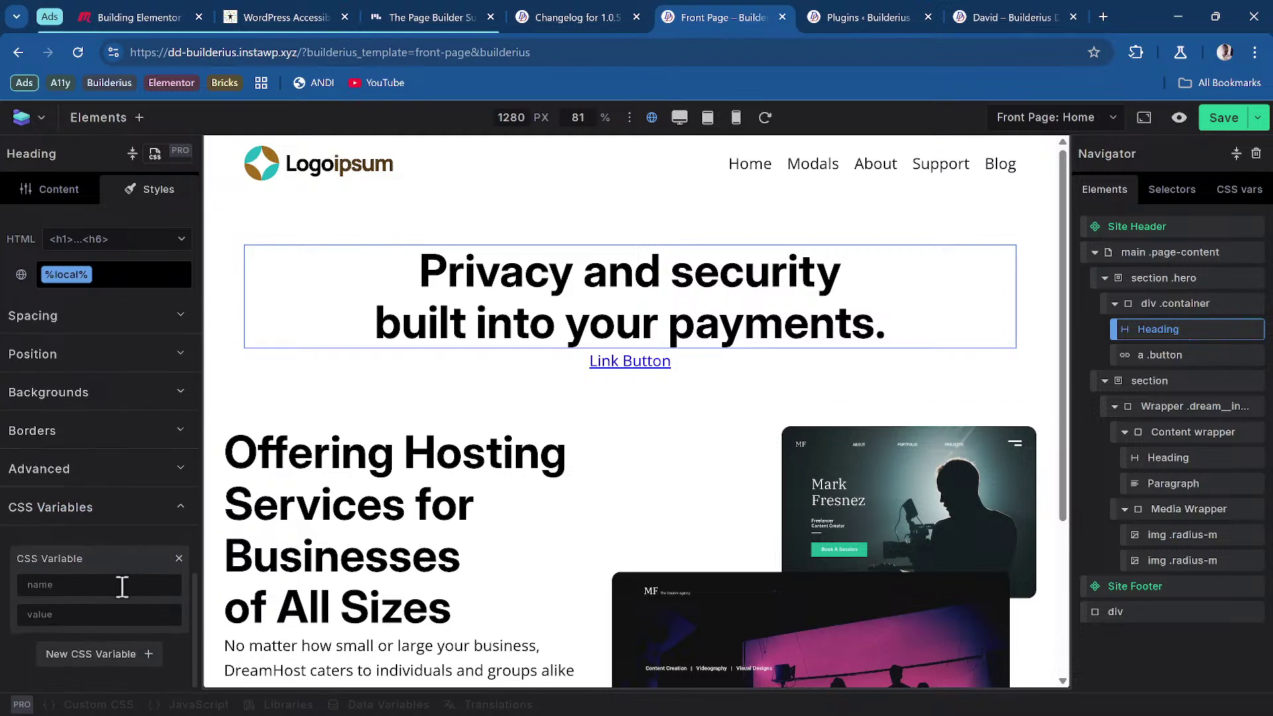
left_click(104, 509)
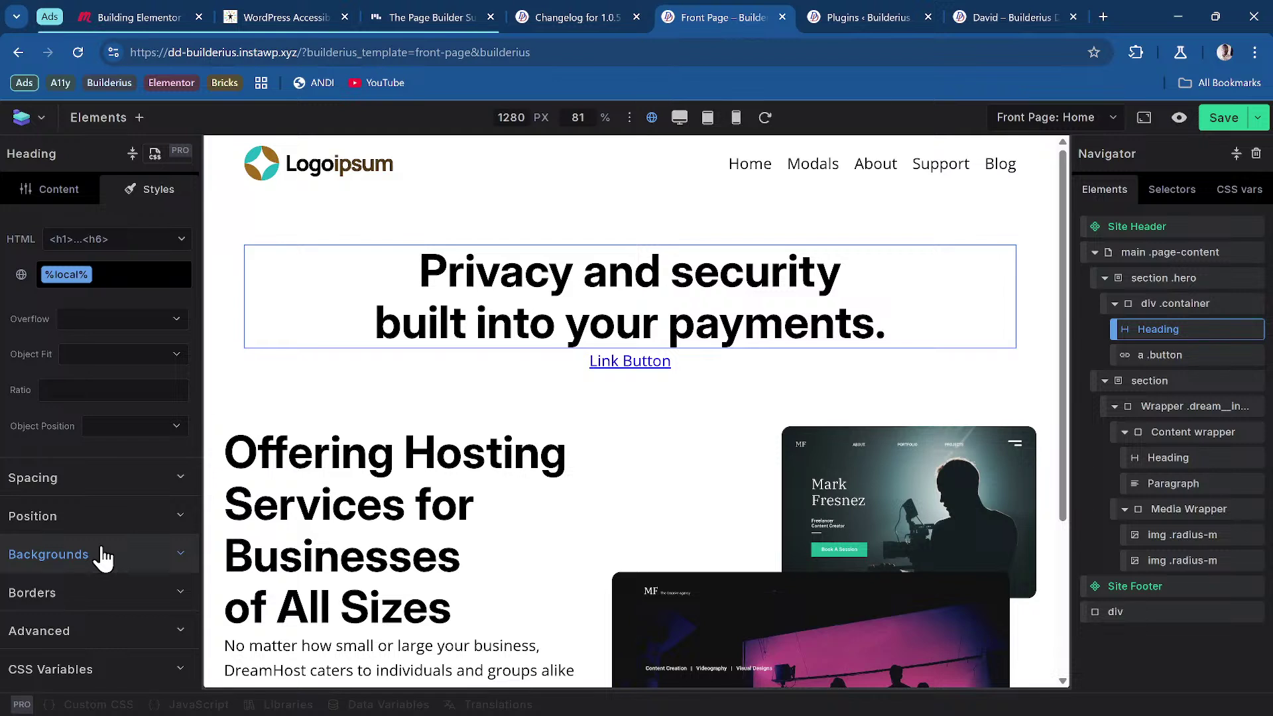
Step: Search the global CSS selectors for "wrappe"
left_click(1171, 193)
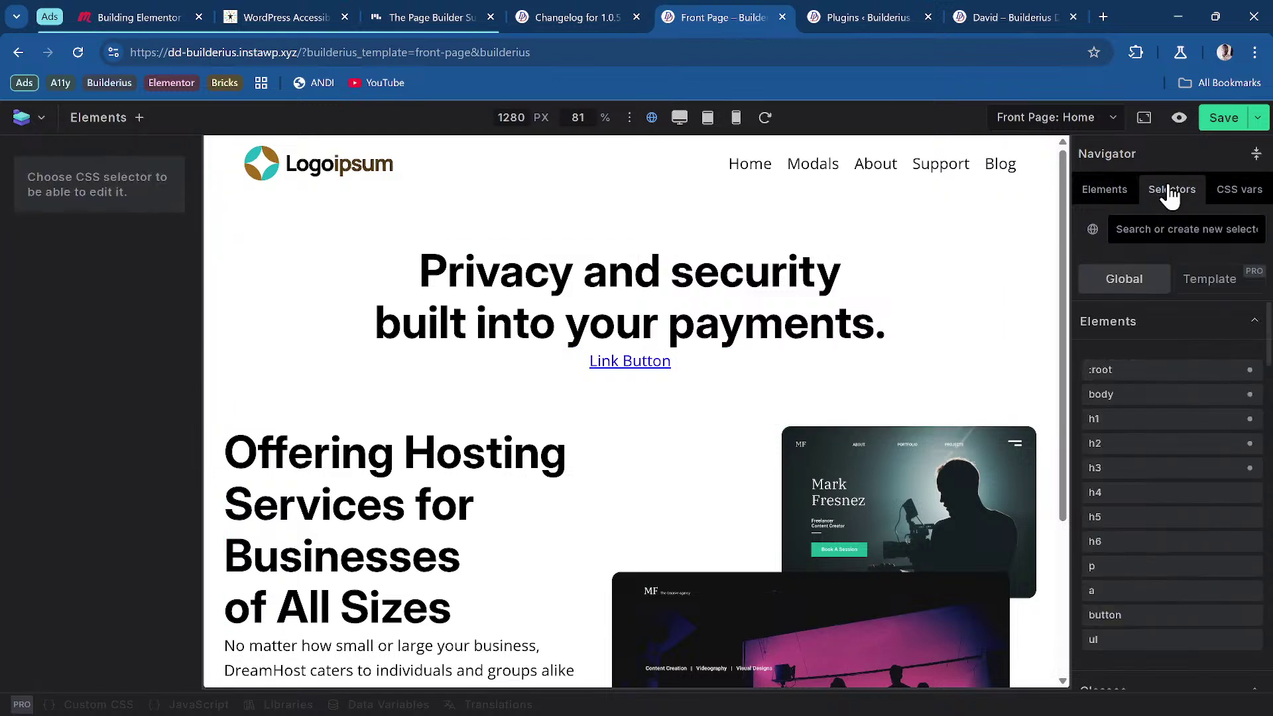
left_click(1171, 234)
type(".")
key("BackSpace")
type("wrapp")
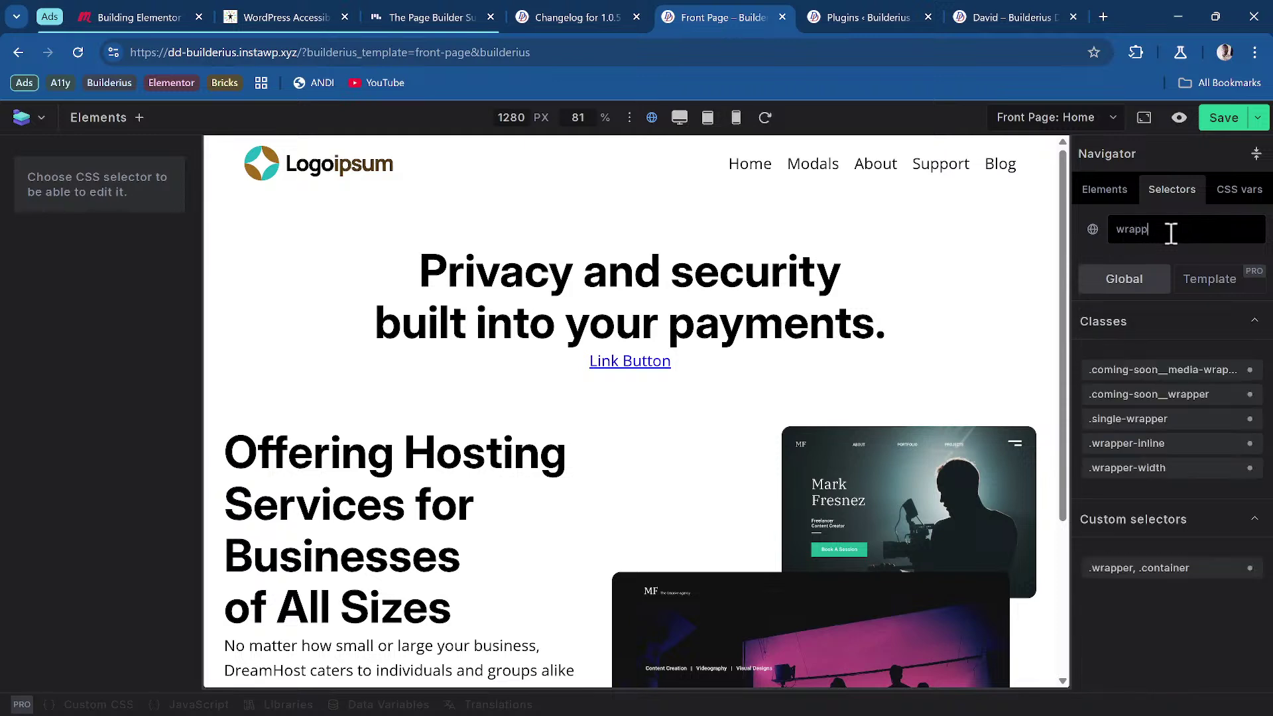
type("e")
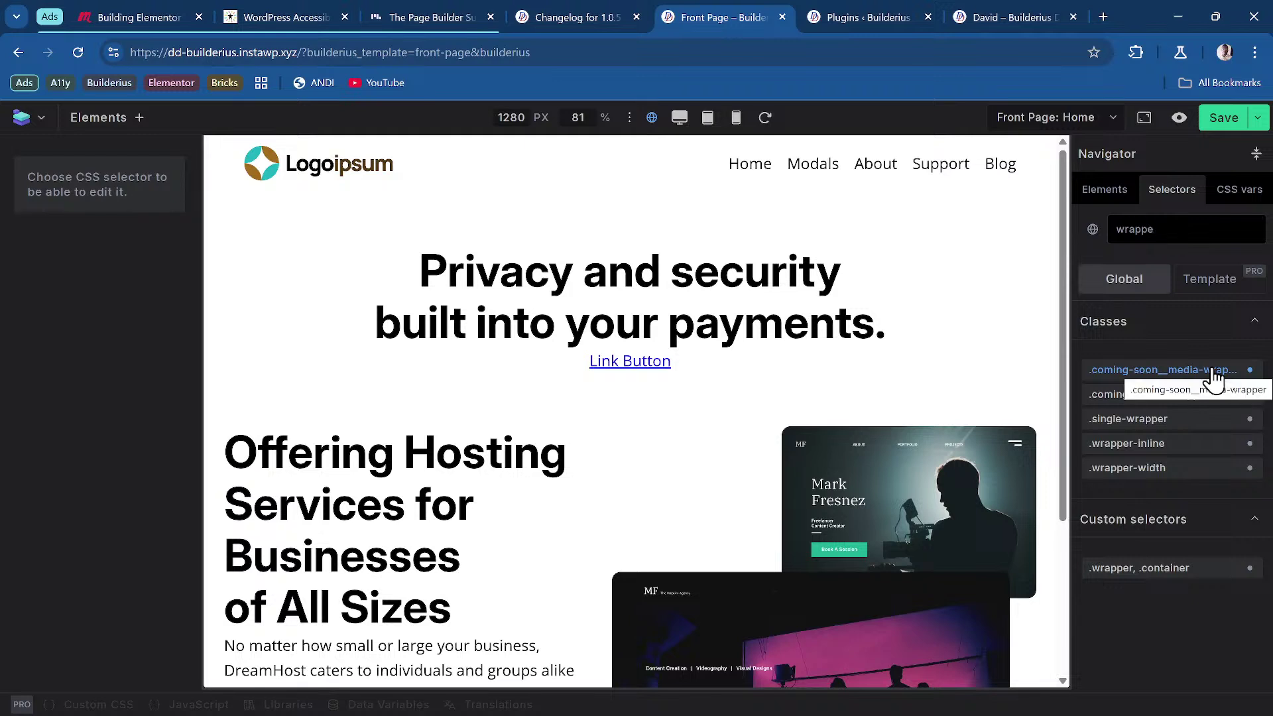
Step: Search the global CSS variables for "wrappe", then check the New Features & Improvements list in the 1.0.5 changelog
left_click(1240, 193)
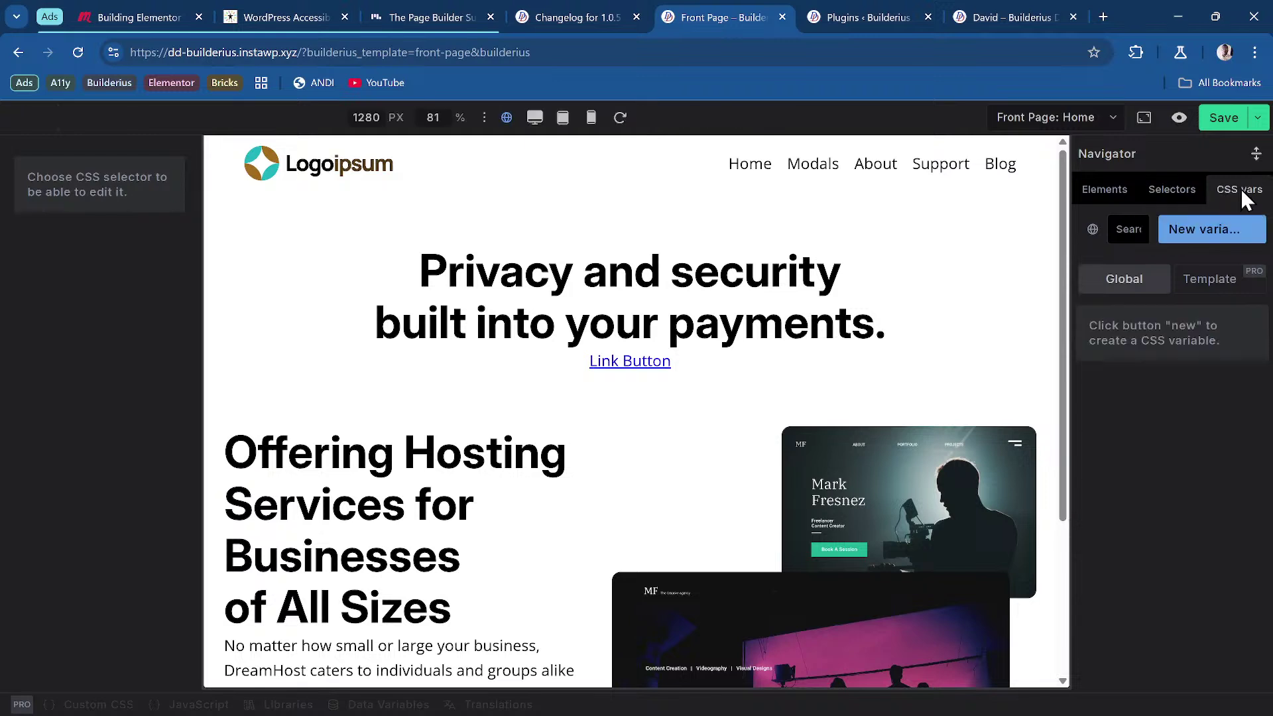
left_click(996, 228)
type("wrappe")
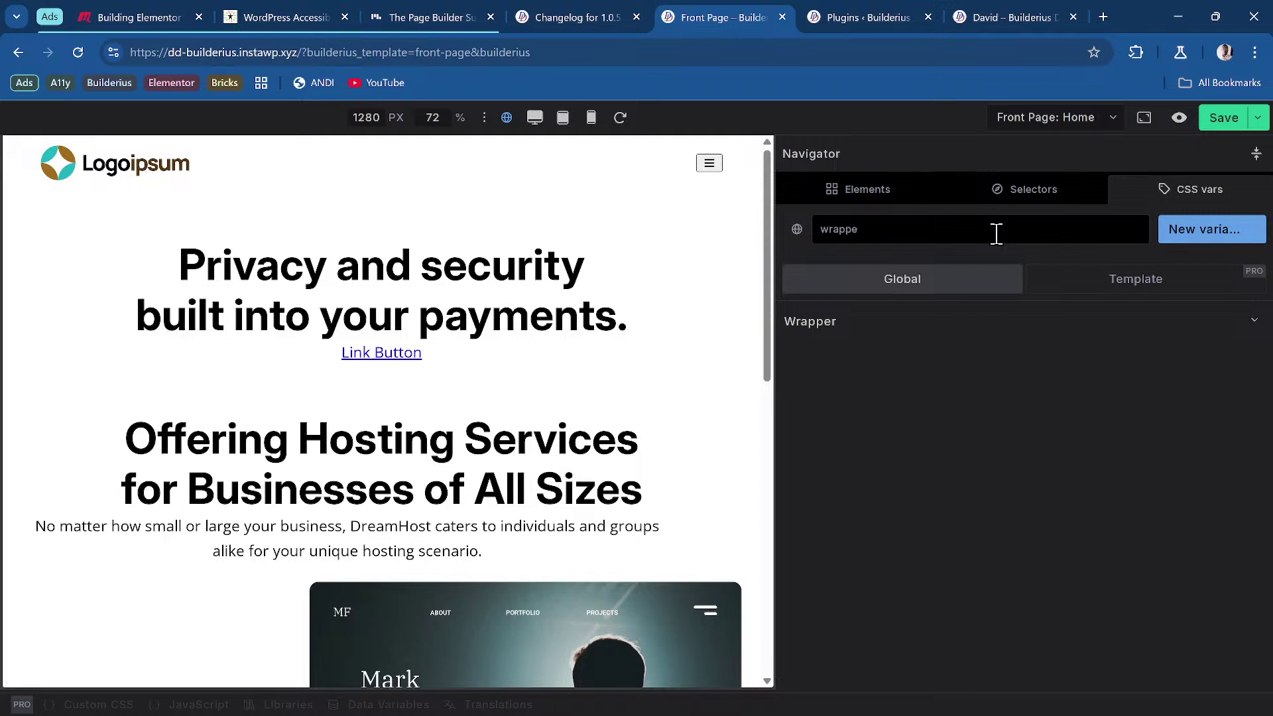
left_click(1039, 194)
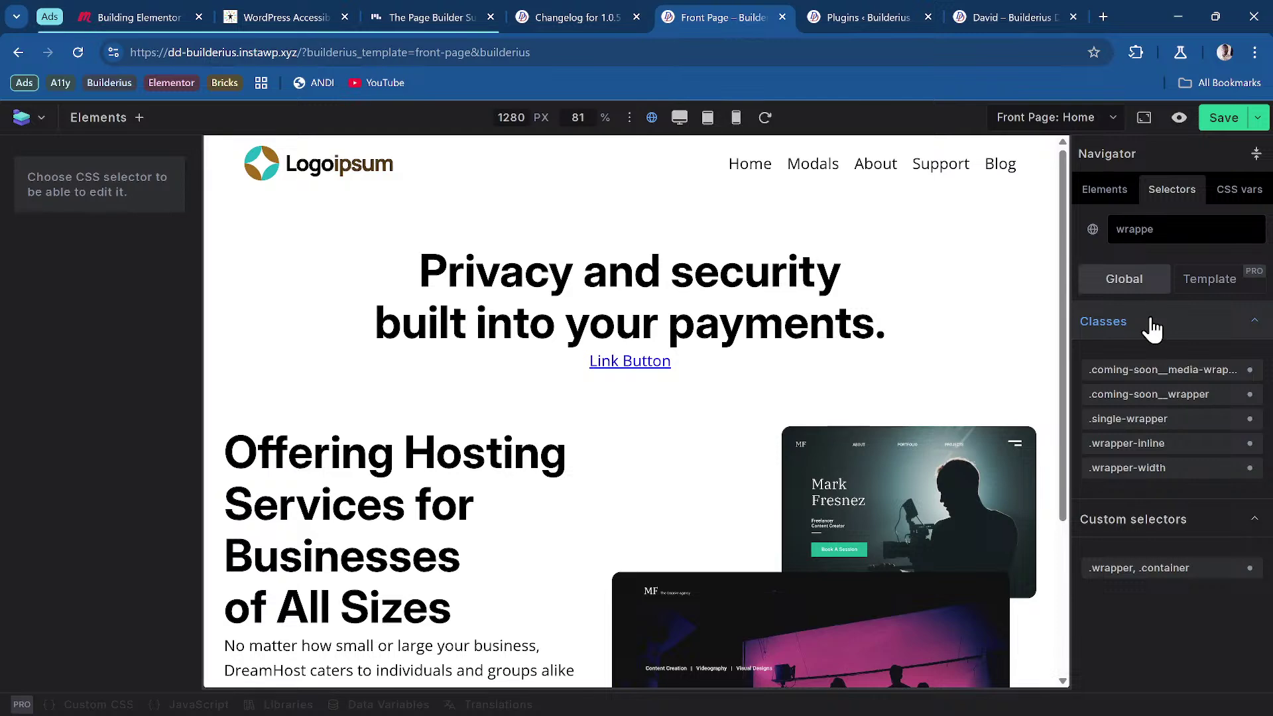
left_click(590, 16)
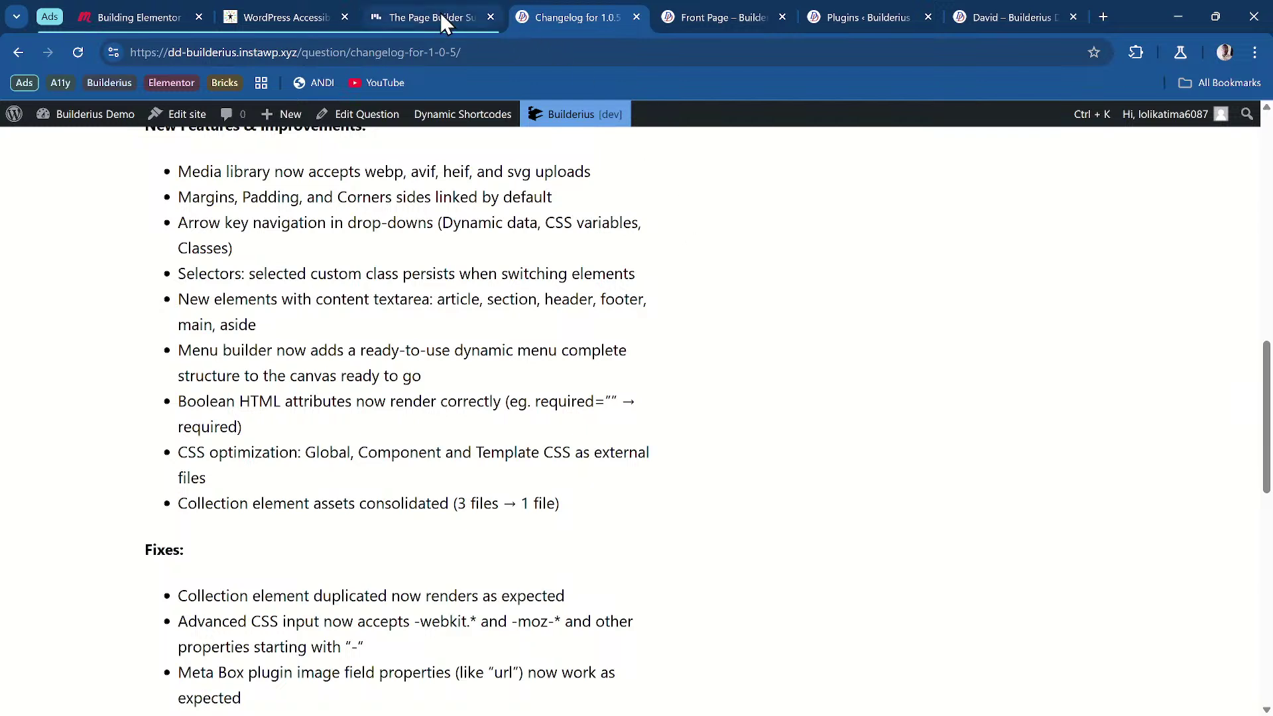
left_click(729, 14)
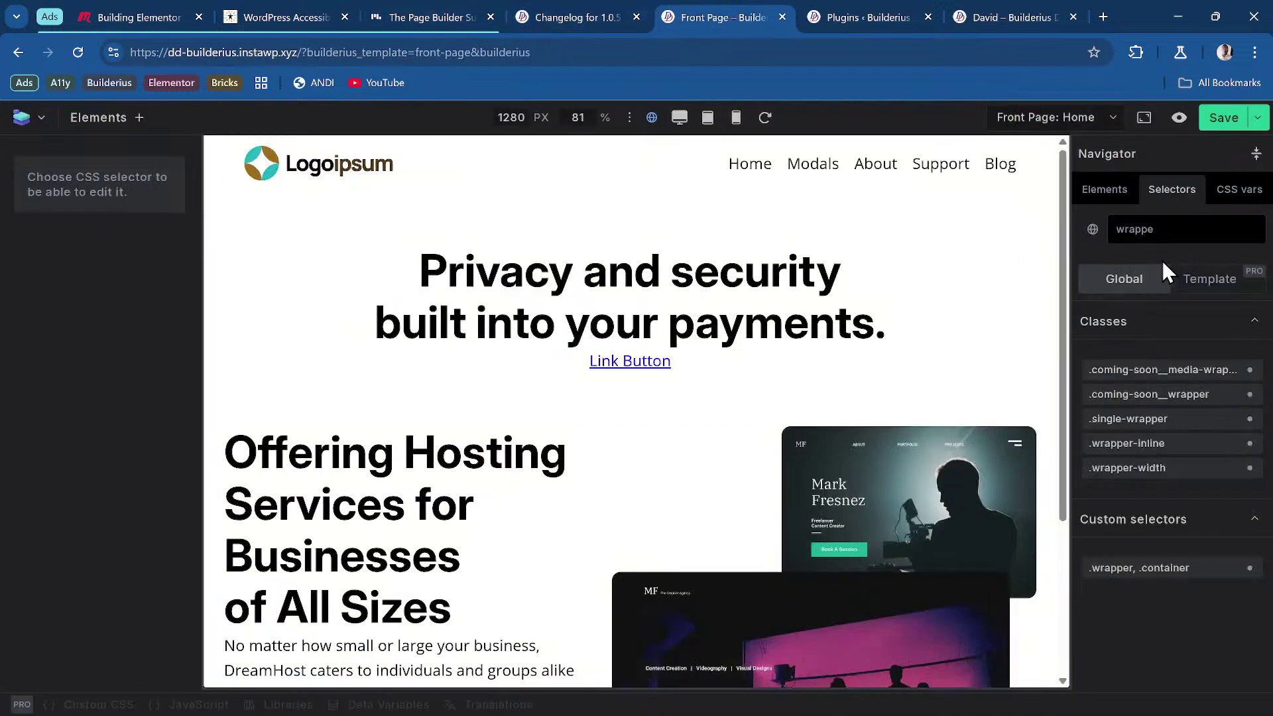
Step: Select the first image in the Media Wrapper and examine its flex child sizing and width fields
left_click(885, 454)
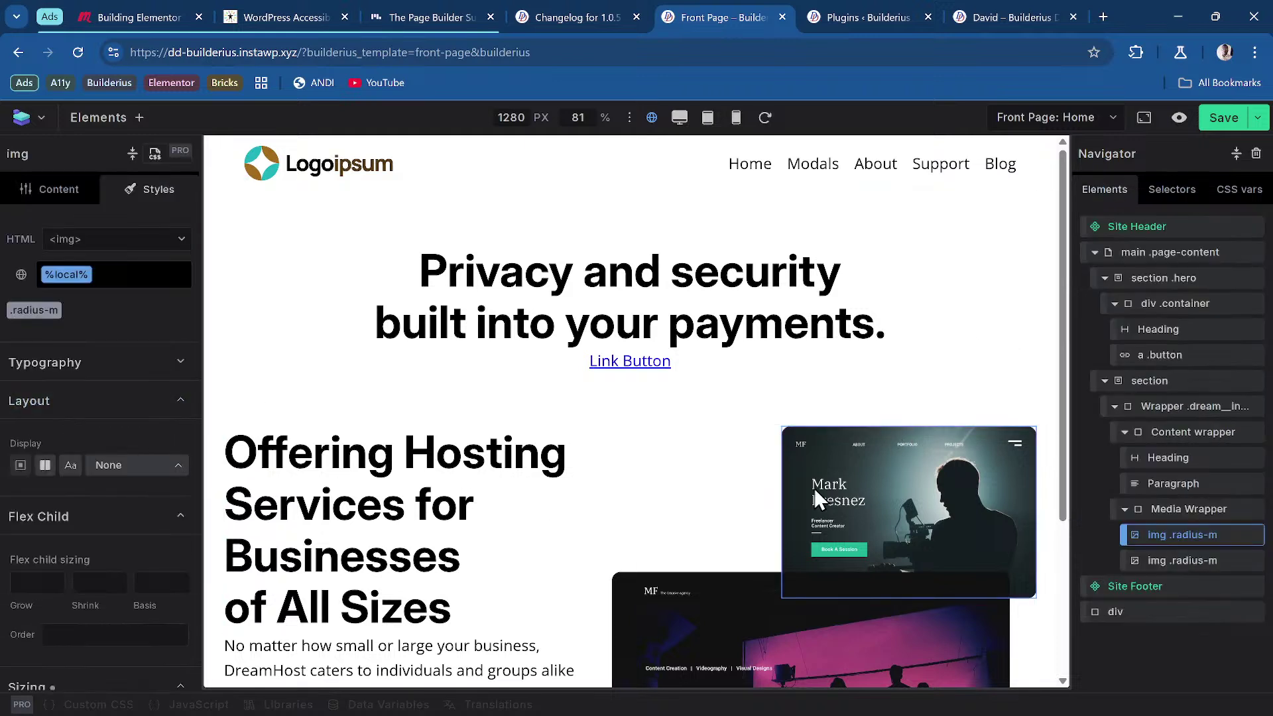
scroll(66, 521, "down", 4)
left_click(24, 416)
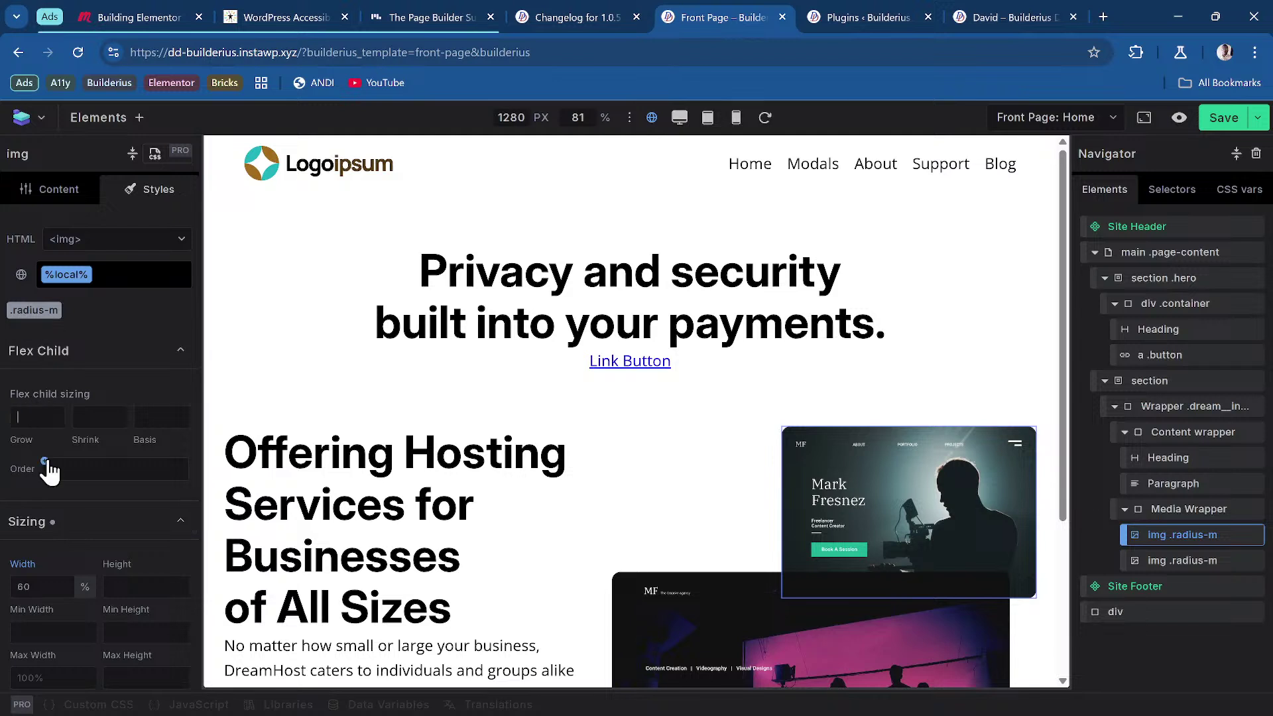
scroll(53, 458, "down", 2)
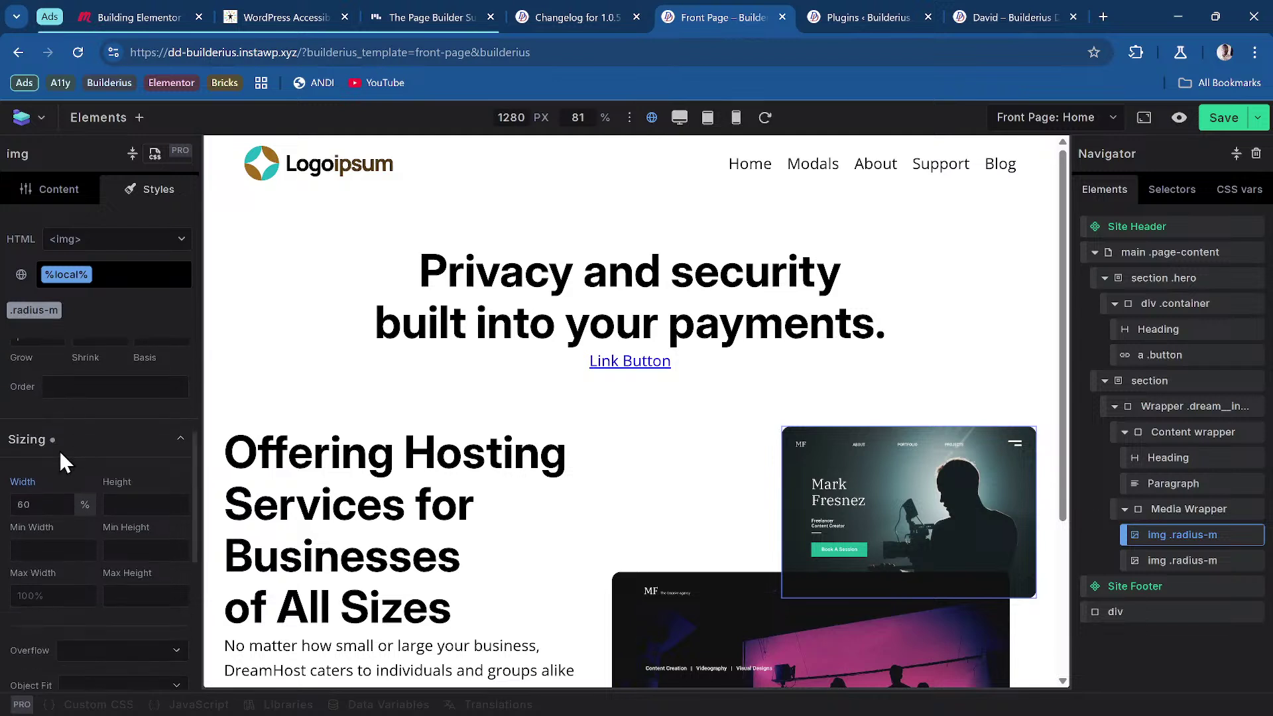
left_click(53, 505)
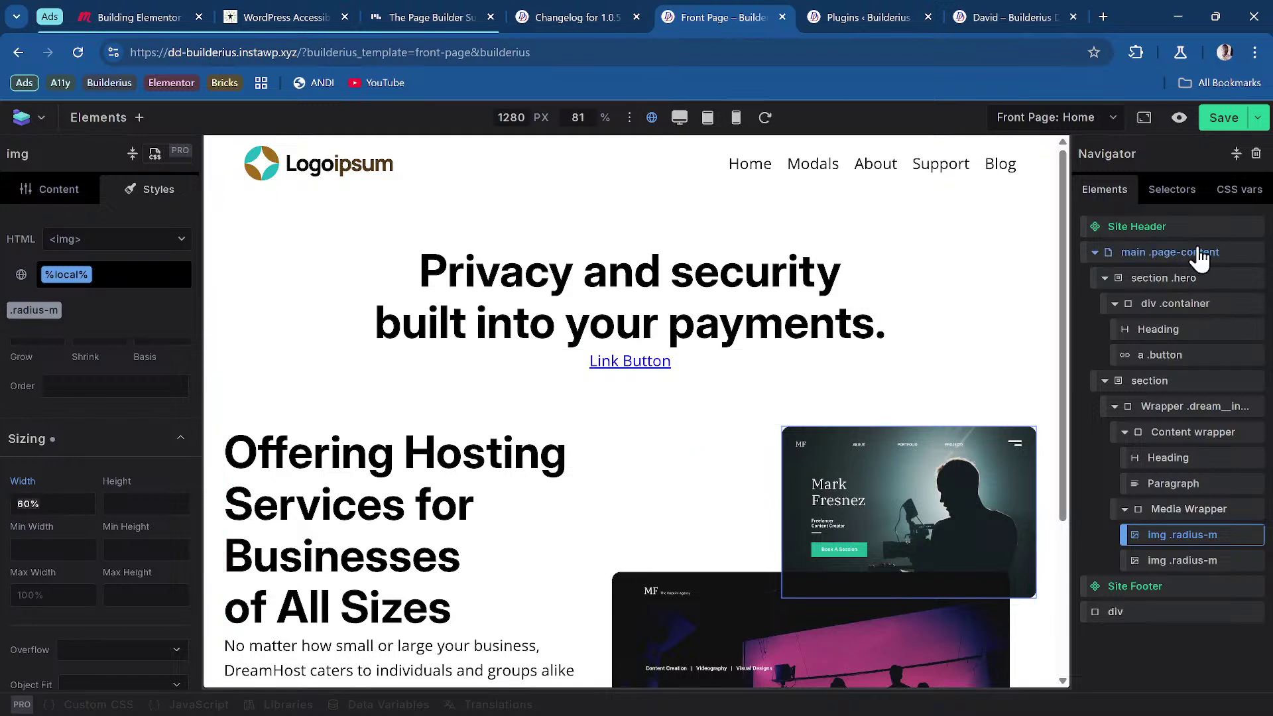
Step: Add a Section element inside main .page-content and select the new section's div .container
left_click(1094, 252)
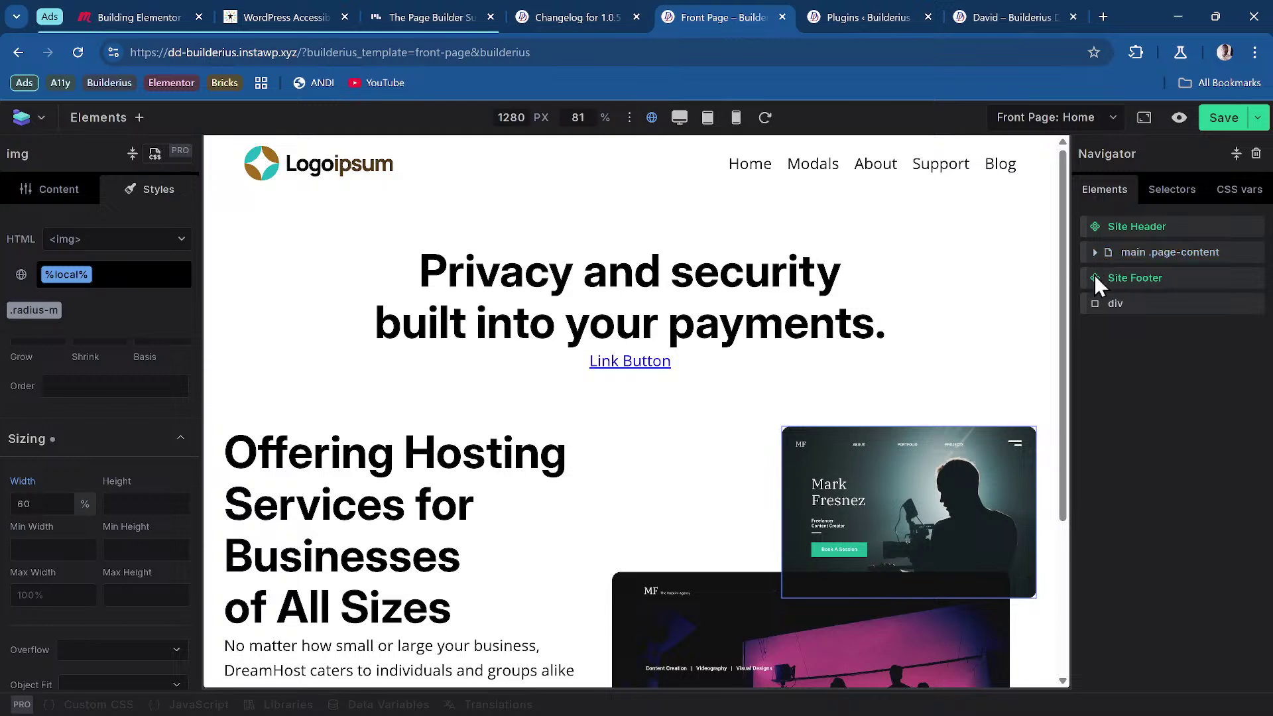
left_click(1130, 255)
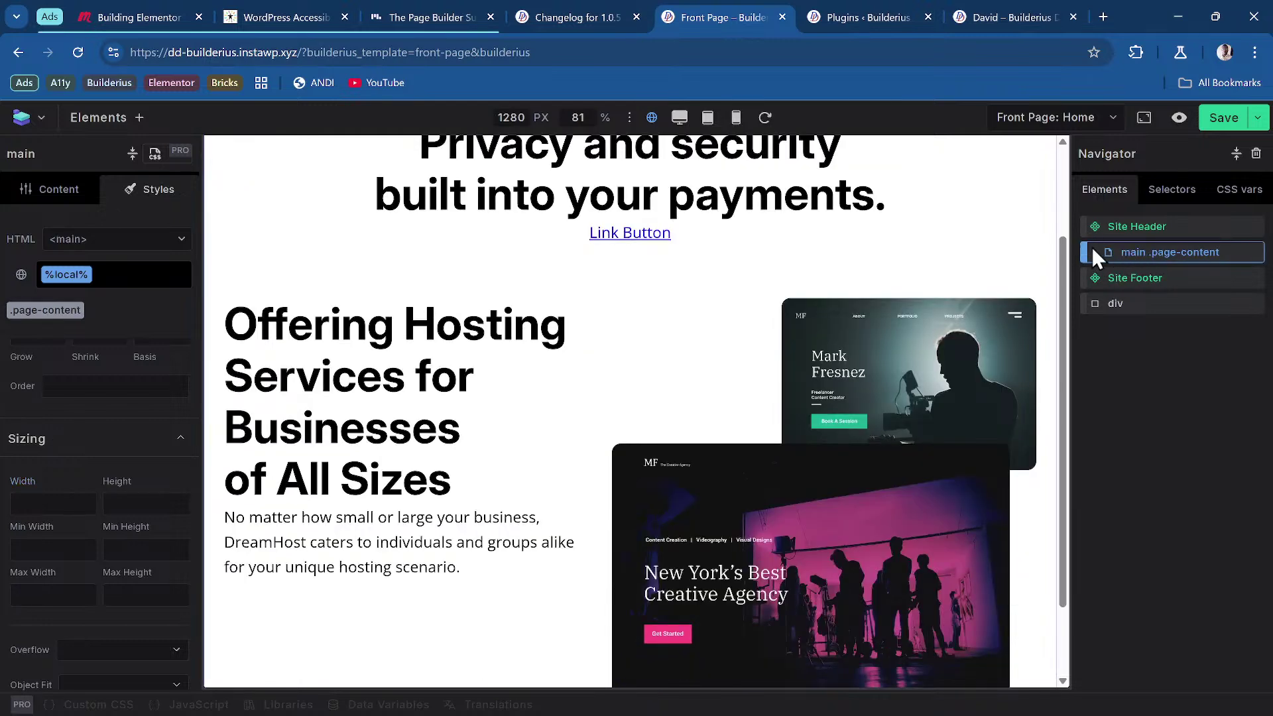
left_click(99, 123)
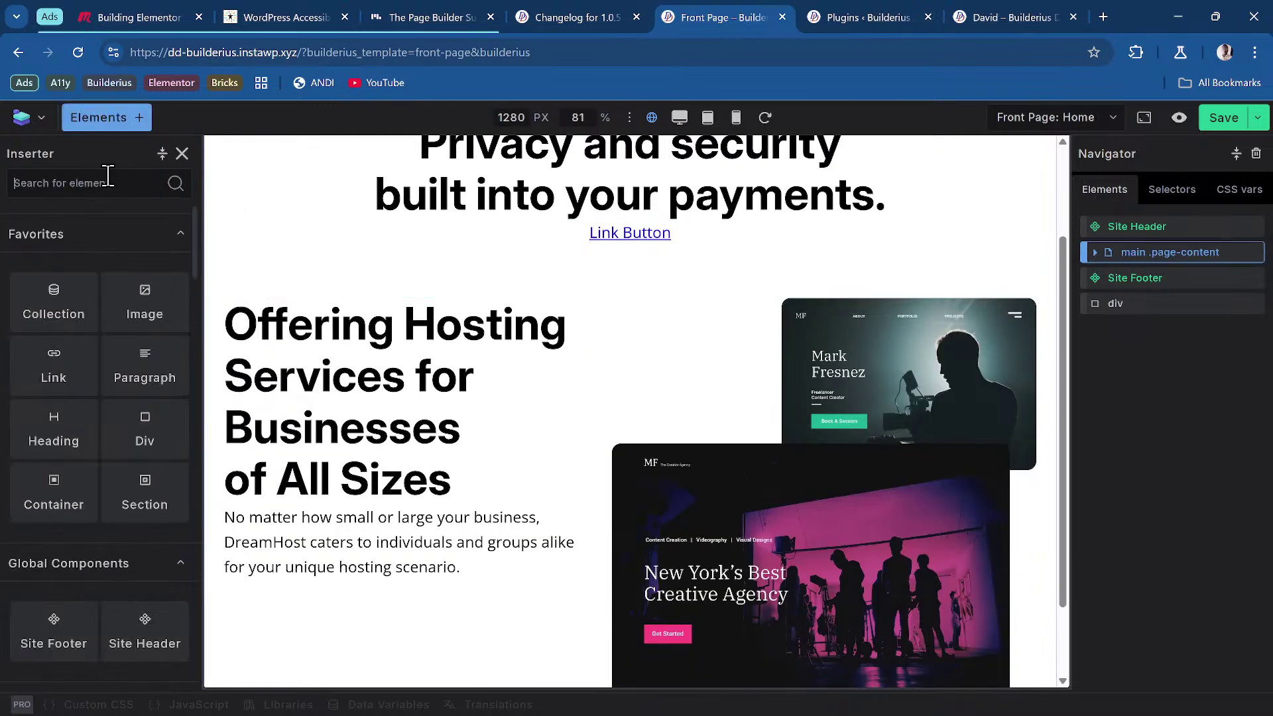
left_click(106, 176)
type("se")
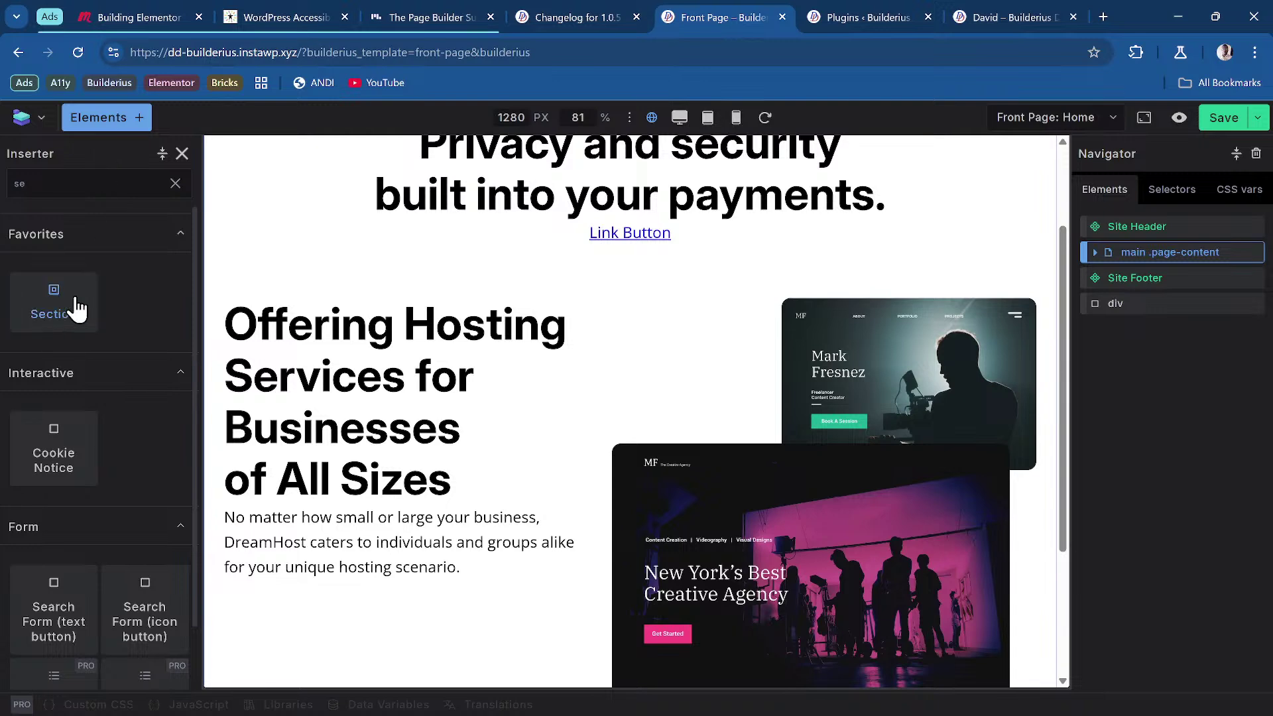
left_click(1095, 252)
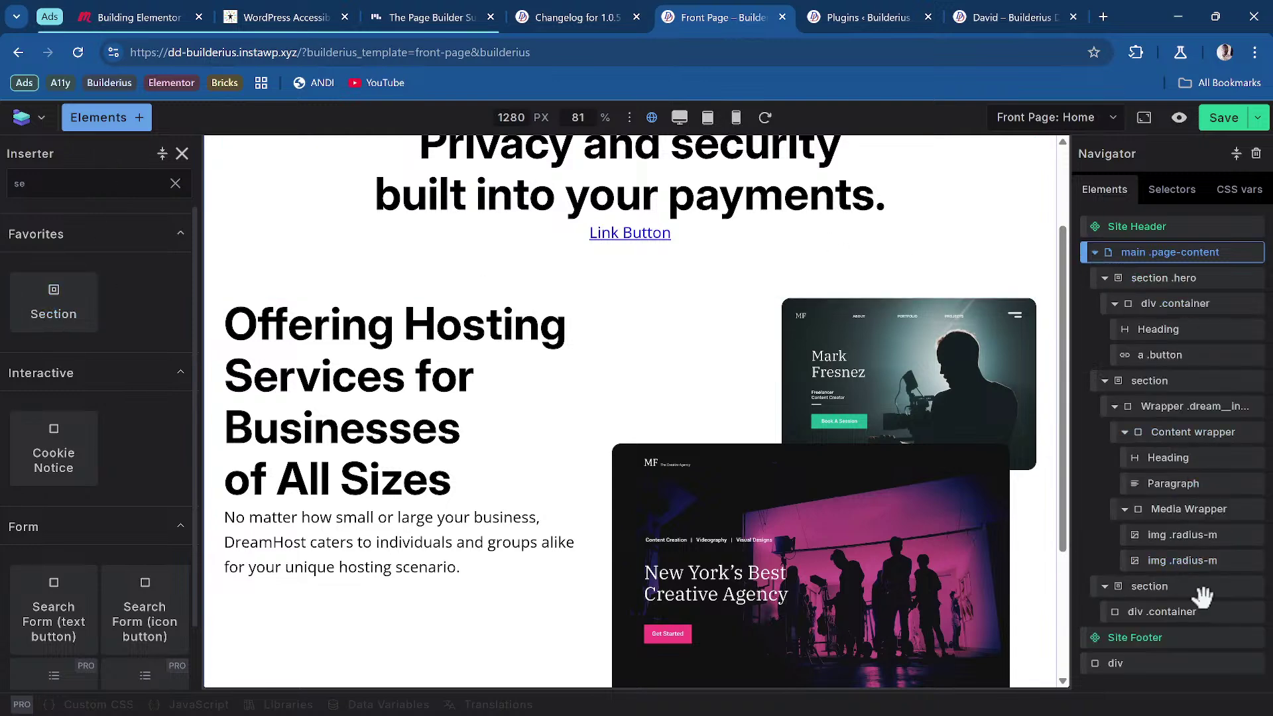
left_click(1188, 612)
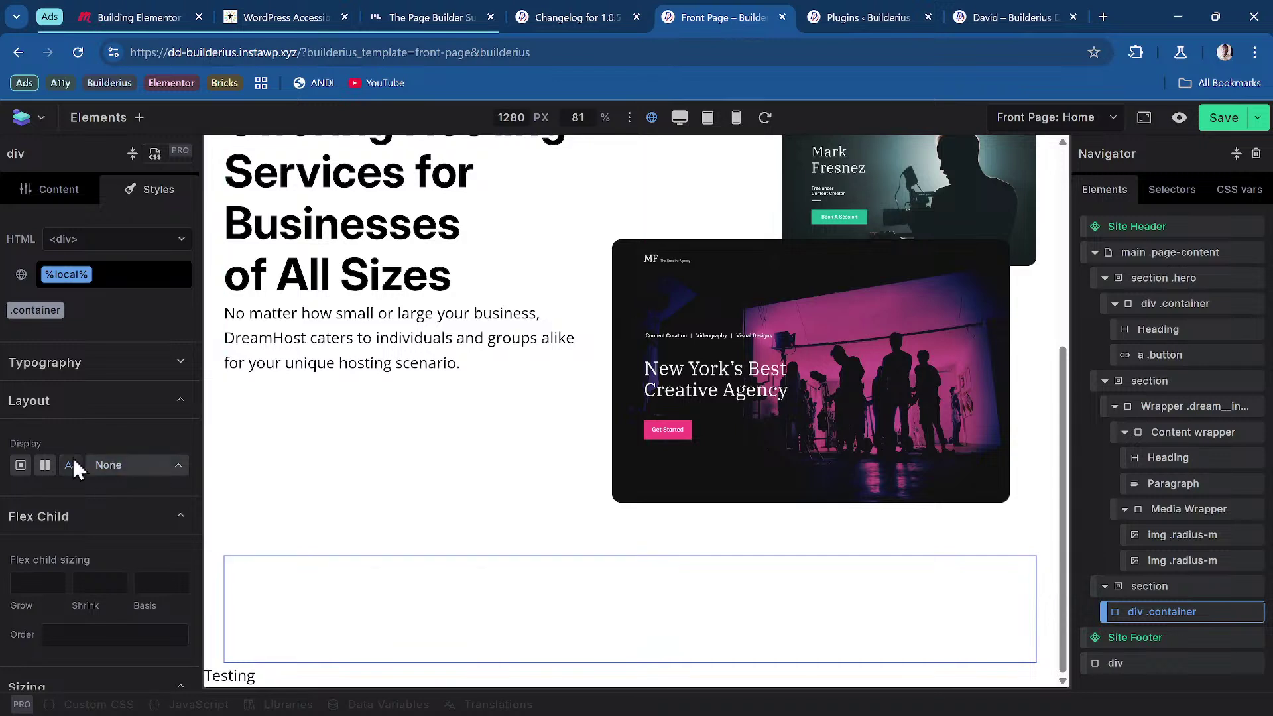
Step: Show the CSS variables available for the new container's width and filter them by "body"
scroll(73, 464, "down", 4)
left_click(32, 504)
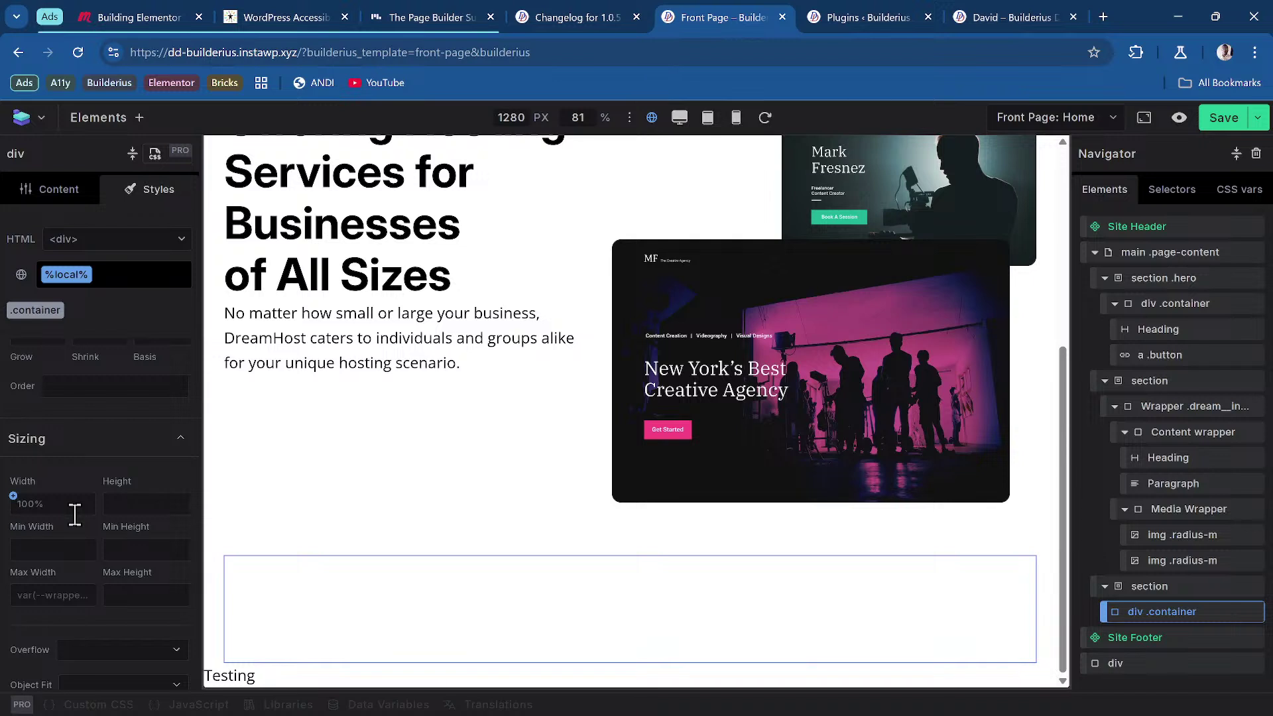
left_click(75, 515)
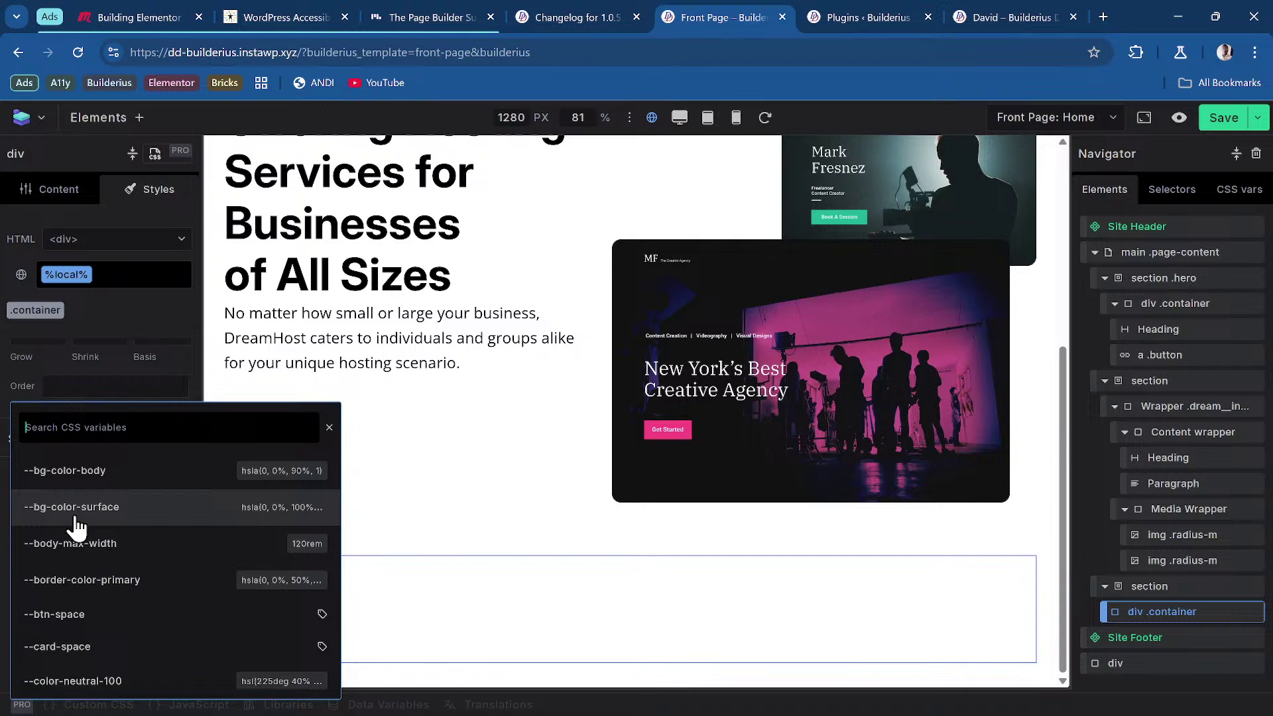
type("body")
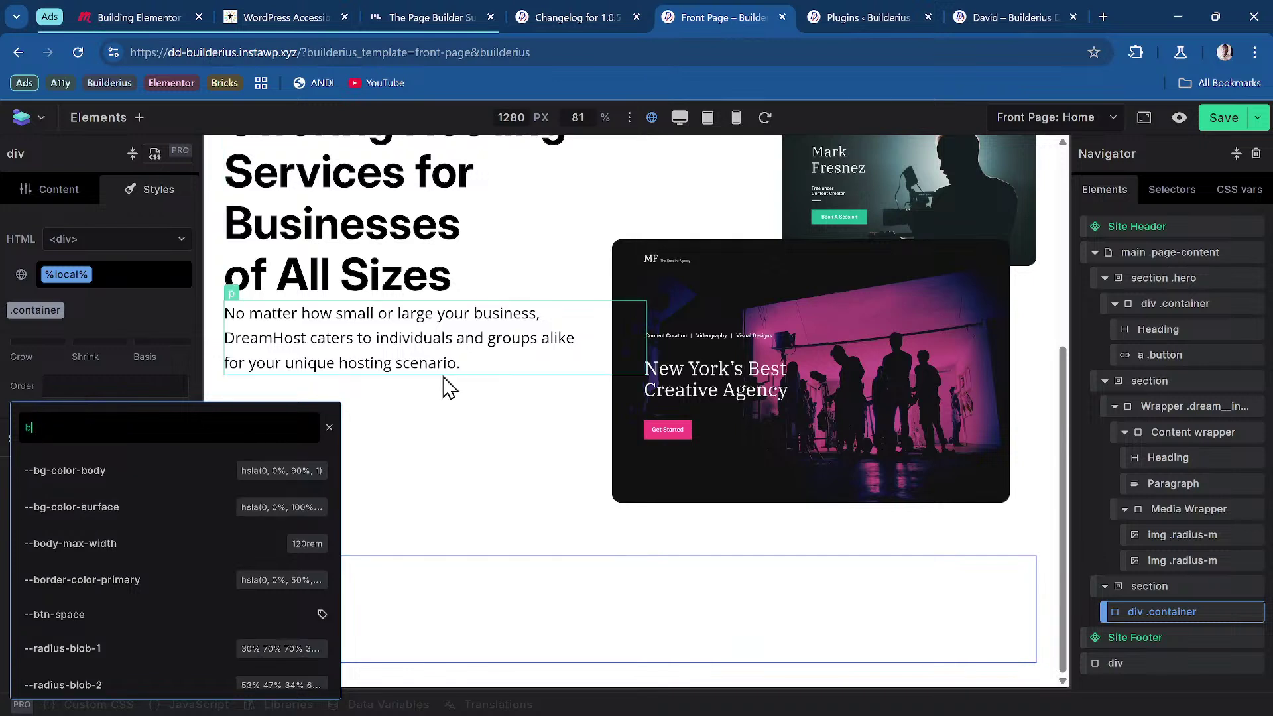
Step: Move the highlight up and down through the filtered "body" variables without choosing one
key("Down")
key("Down")
key("Down")
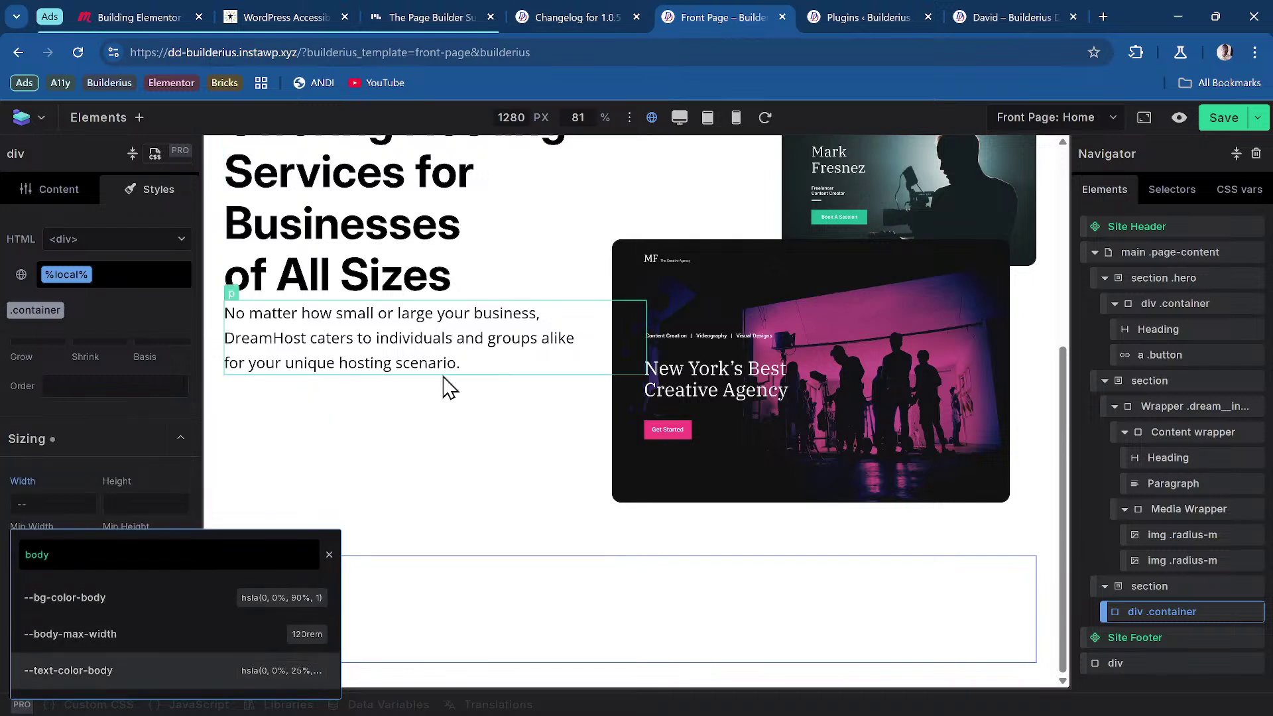
key("Up")
key("Up")
key("Down")
key("Down")
key("Up")
key("Up")
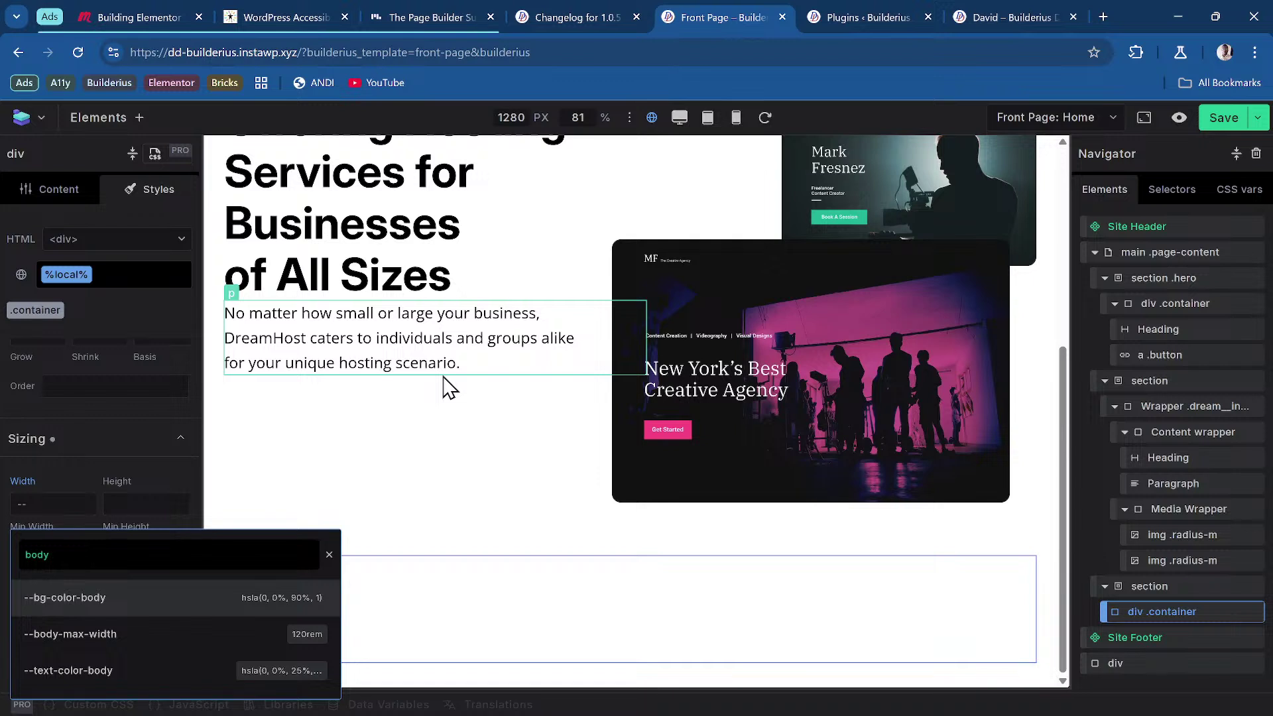
key("Down")
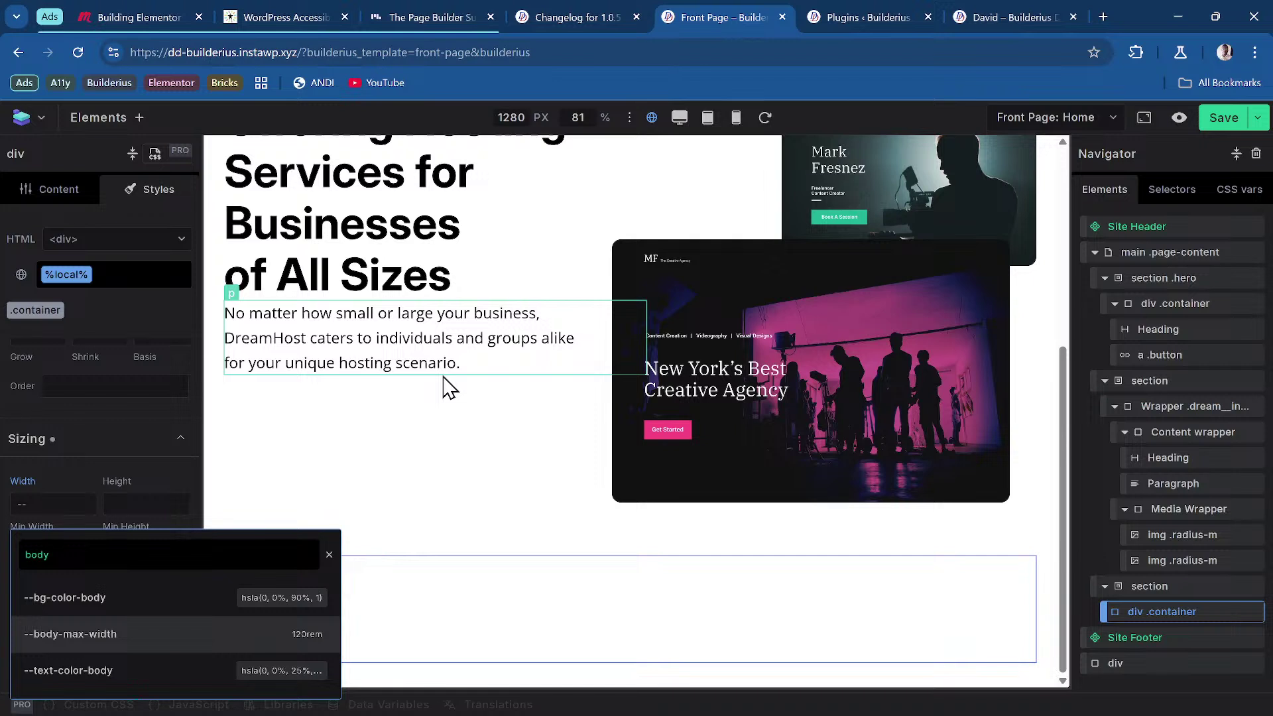
key("Up")
key("Down")
key("Down")
key("Down")
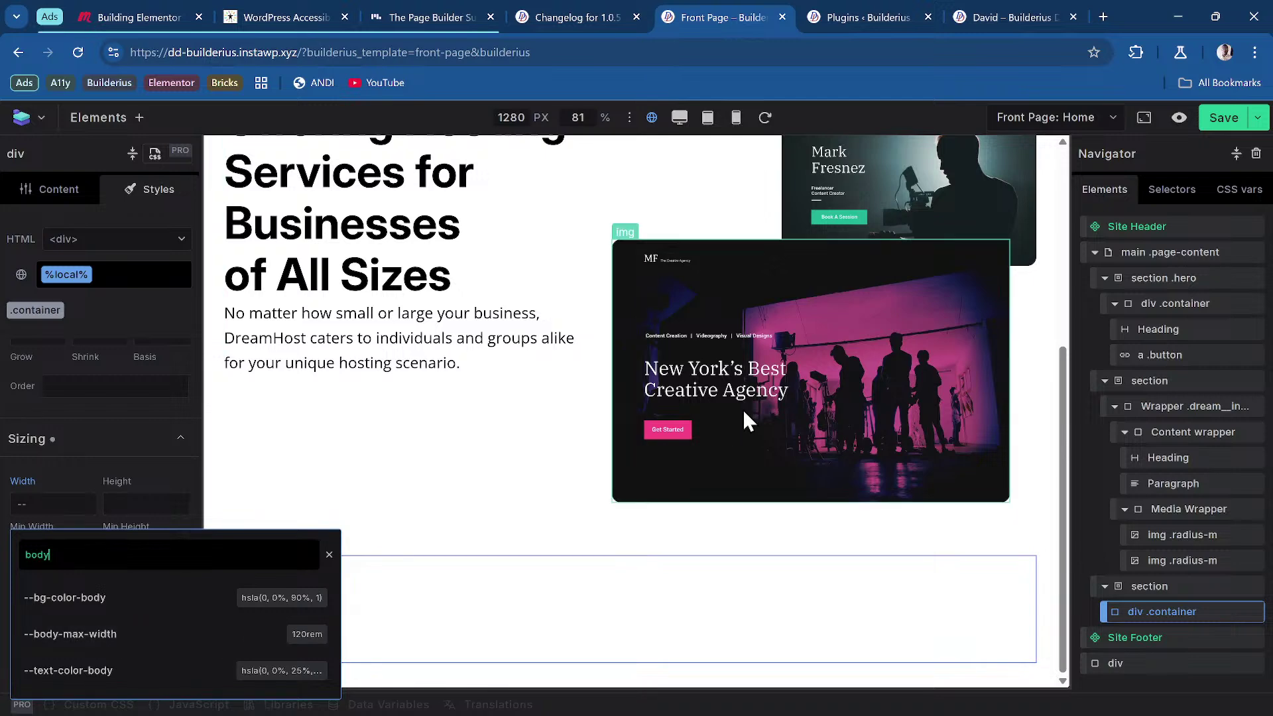
Step: View the global selectors and CSS variables lists, then recheck the new features in the 1.0.5 changelog
left_click(1172, 189)
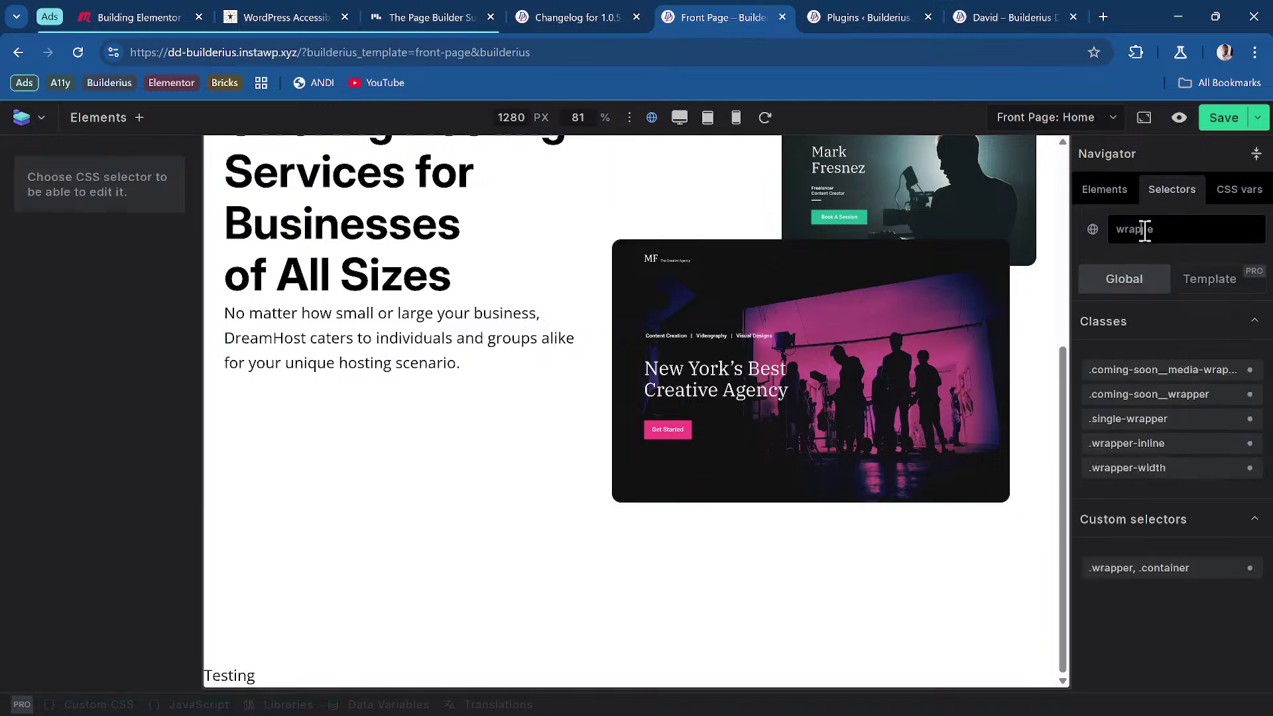
left_click(1239, 190)
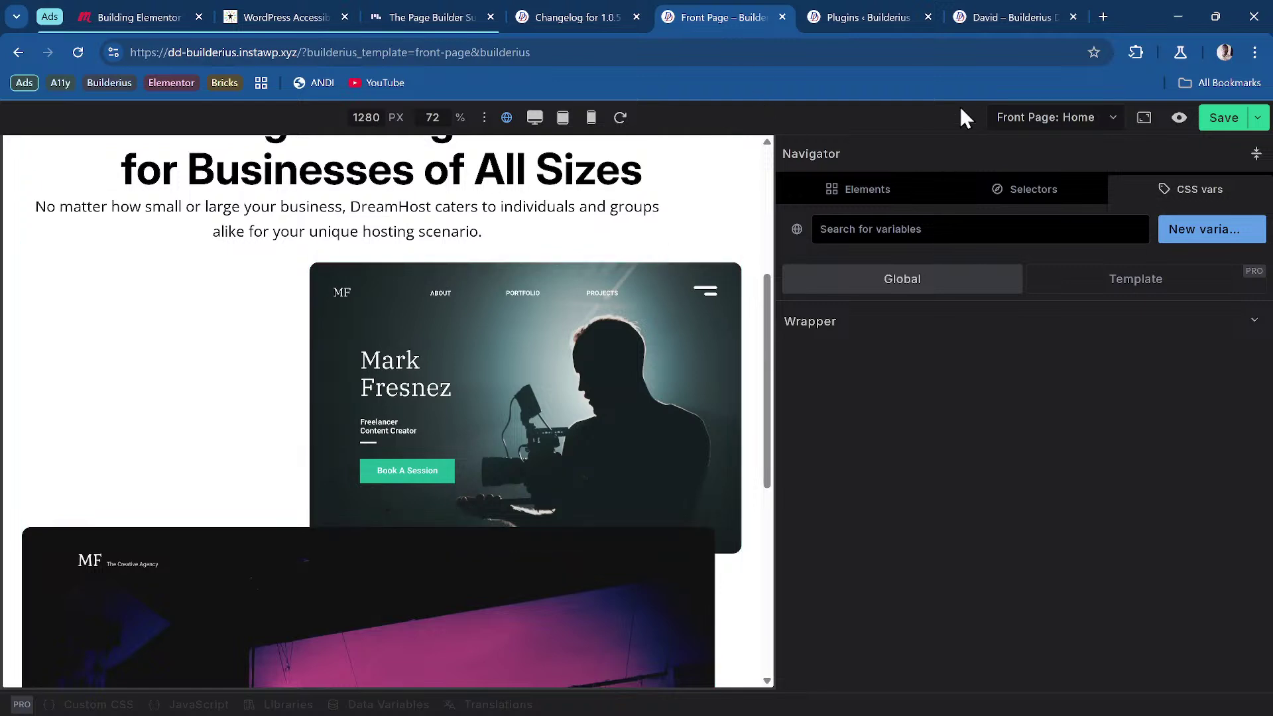
left_click(574, 15)
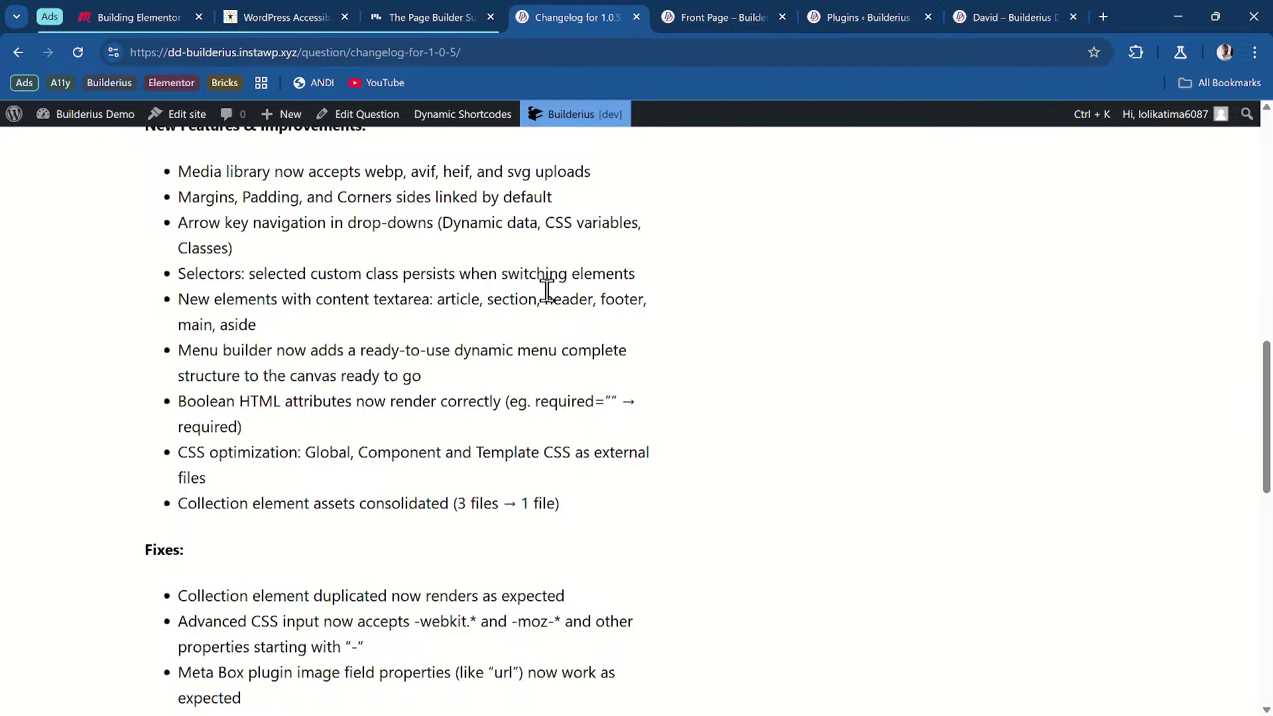
left_click(712, 14)
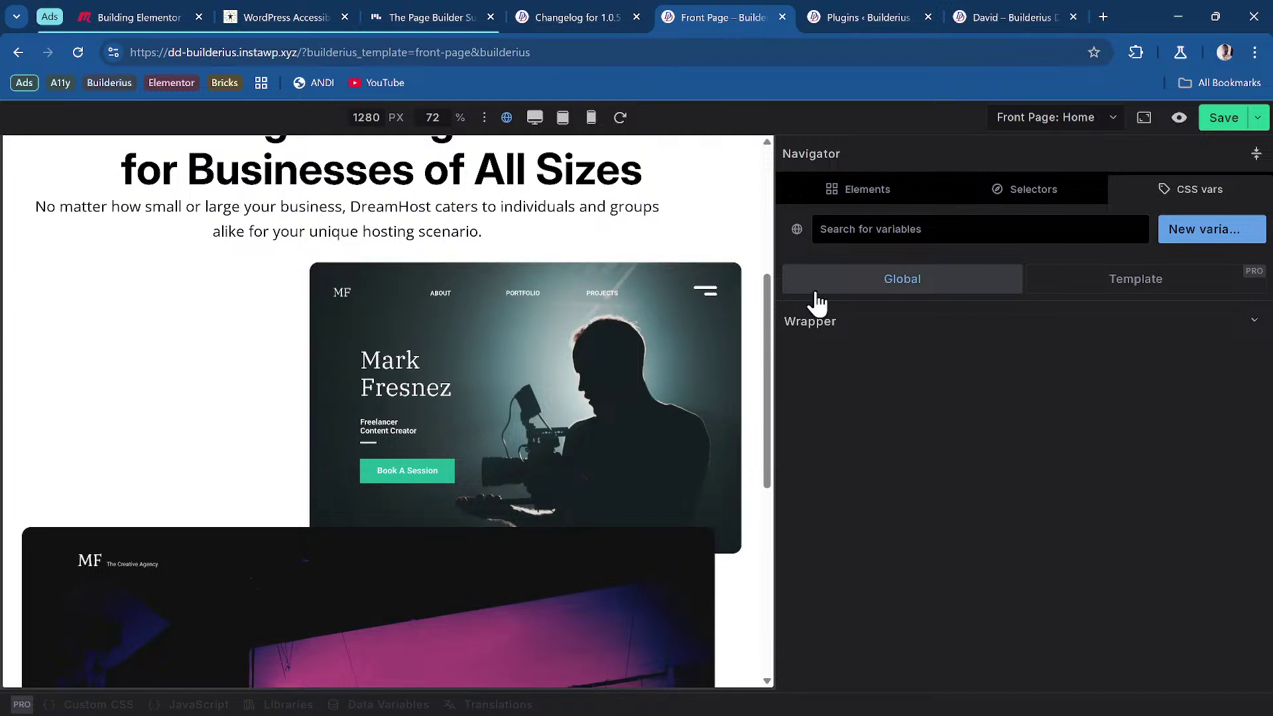
Step: Select the hero section's a .button in the element tree and view its Object Position options without choosing one
left_click(887, 191)
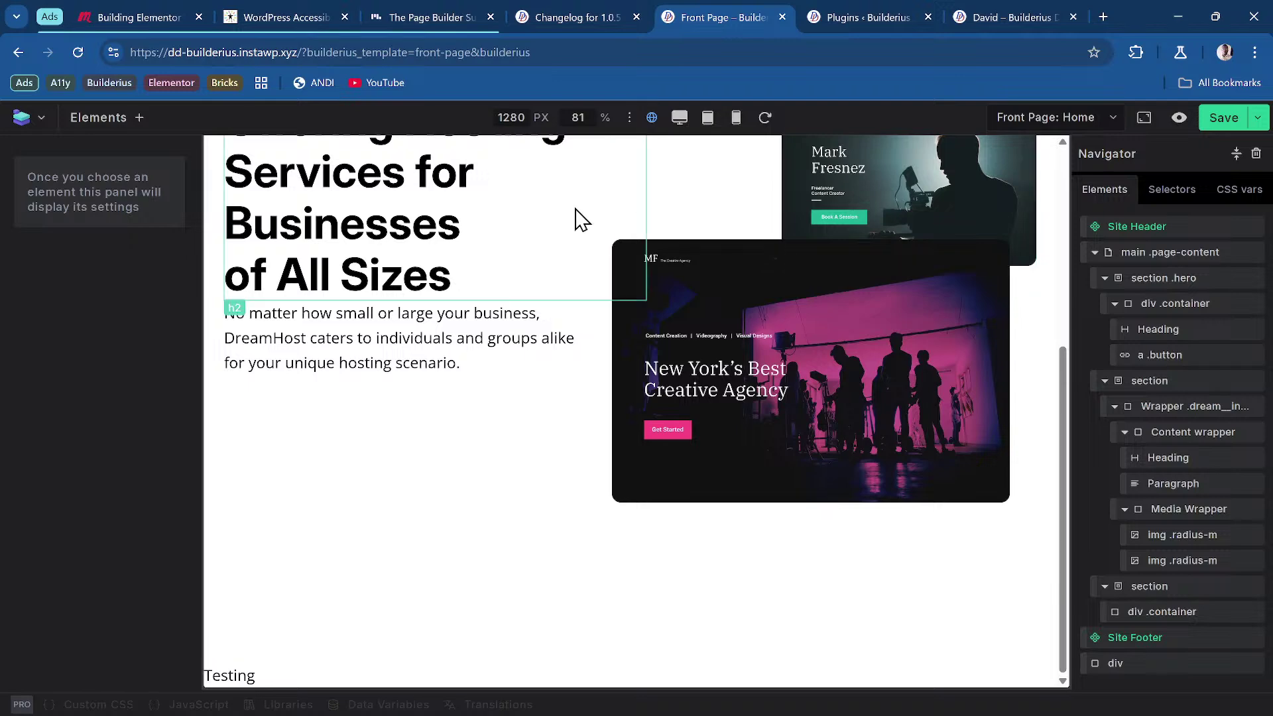
left_click(1198, 358)
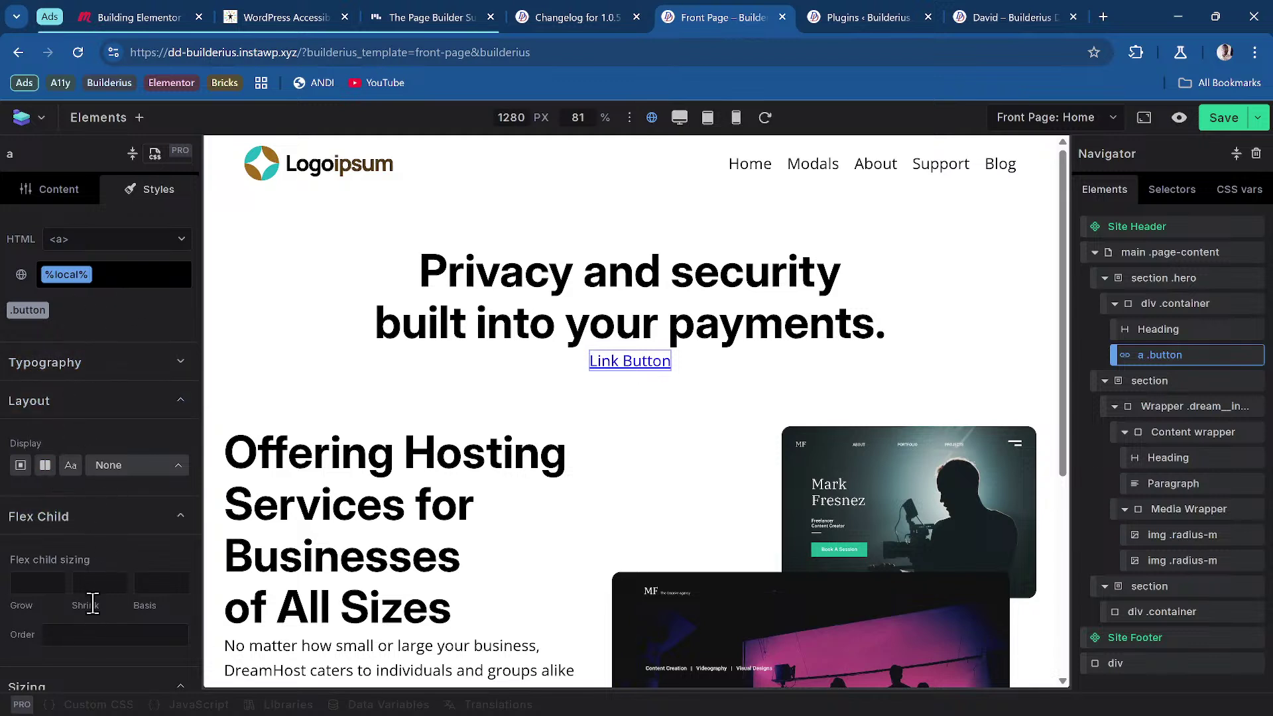
scroll(104, 481, "down", 1)
scroll(104, 481, "down", 5)
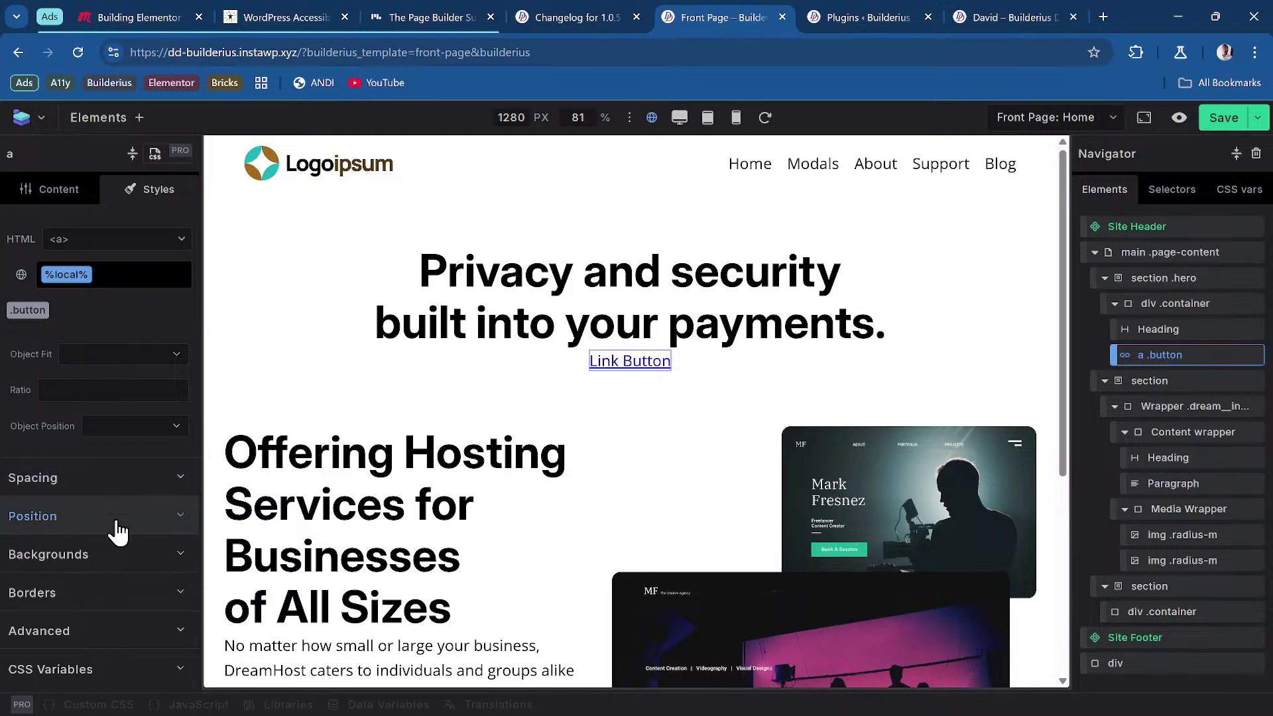
left_click(119, 429)
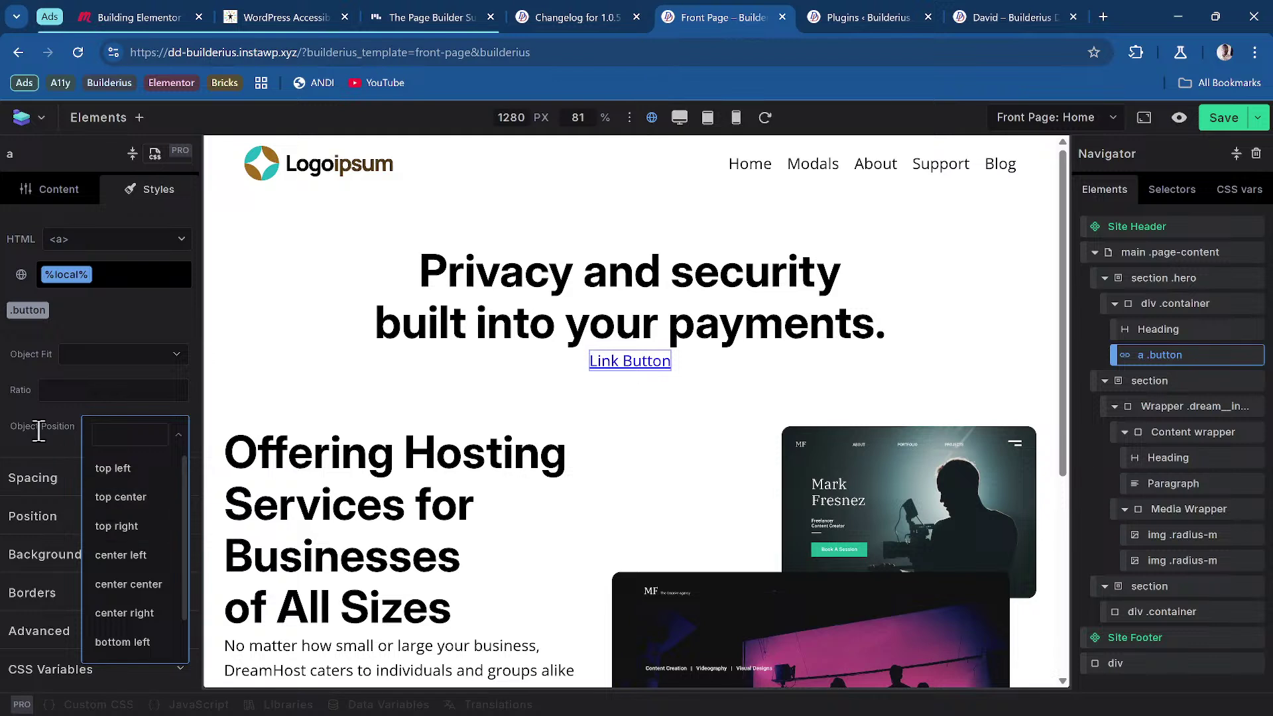
left_click(44, 451)
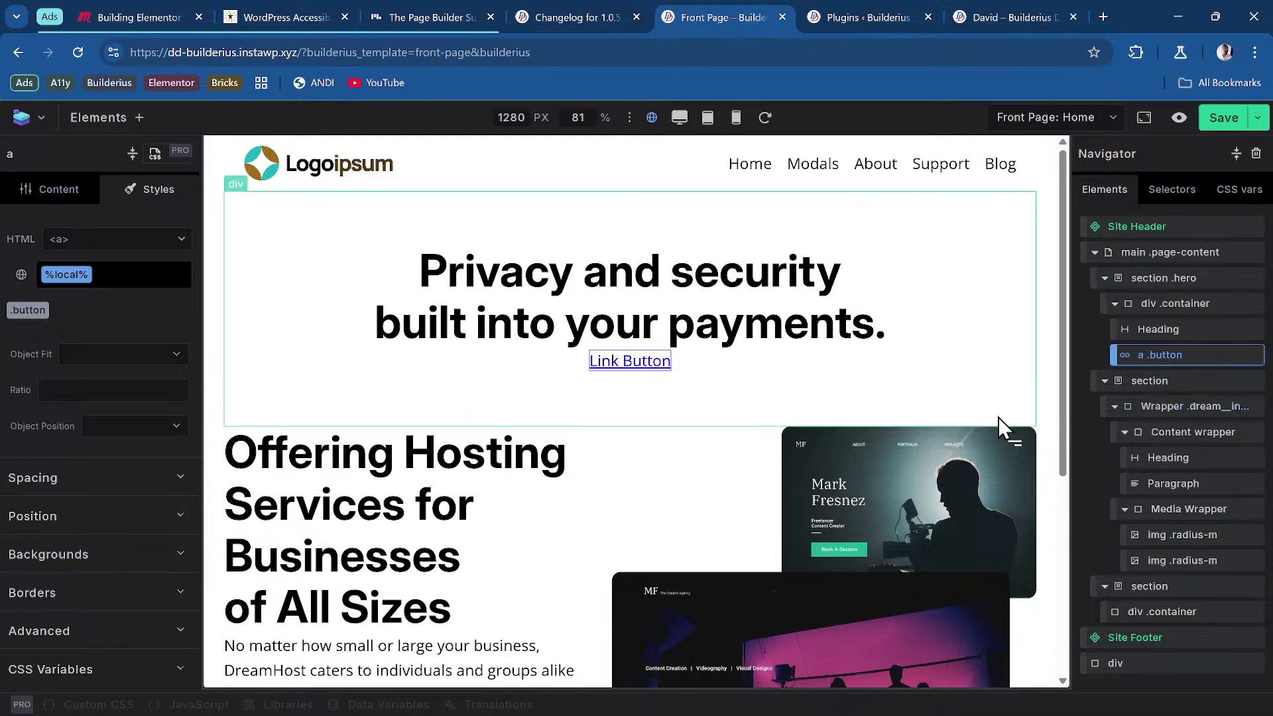
Step: Recheck the changelog and test selector persistence by activating .container on the hero's div and switching between it, its Heading and a .button
left_click(580, 17)
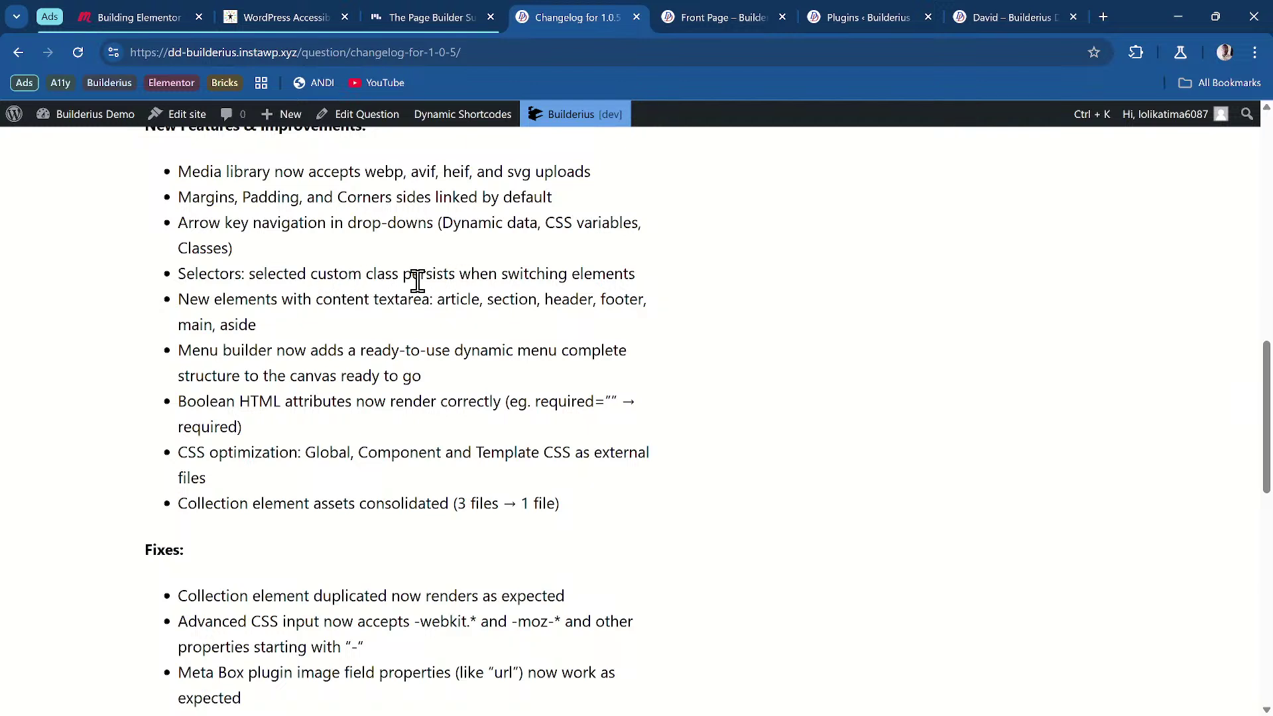
left_click(723, 15)
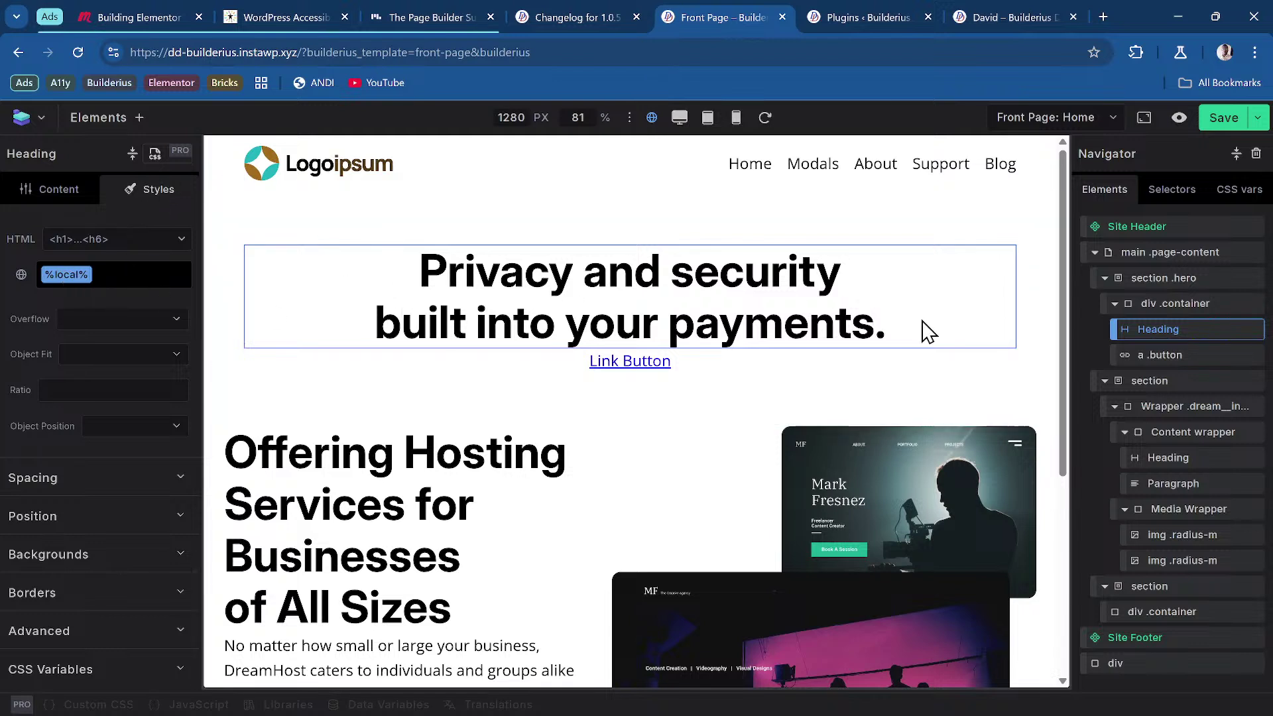
left_click(1203, 304)
left_click(44, 309)
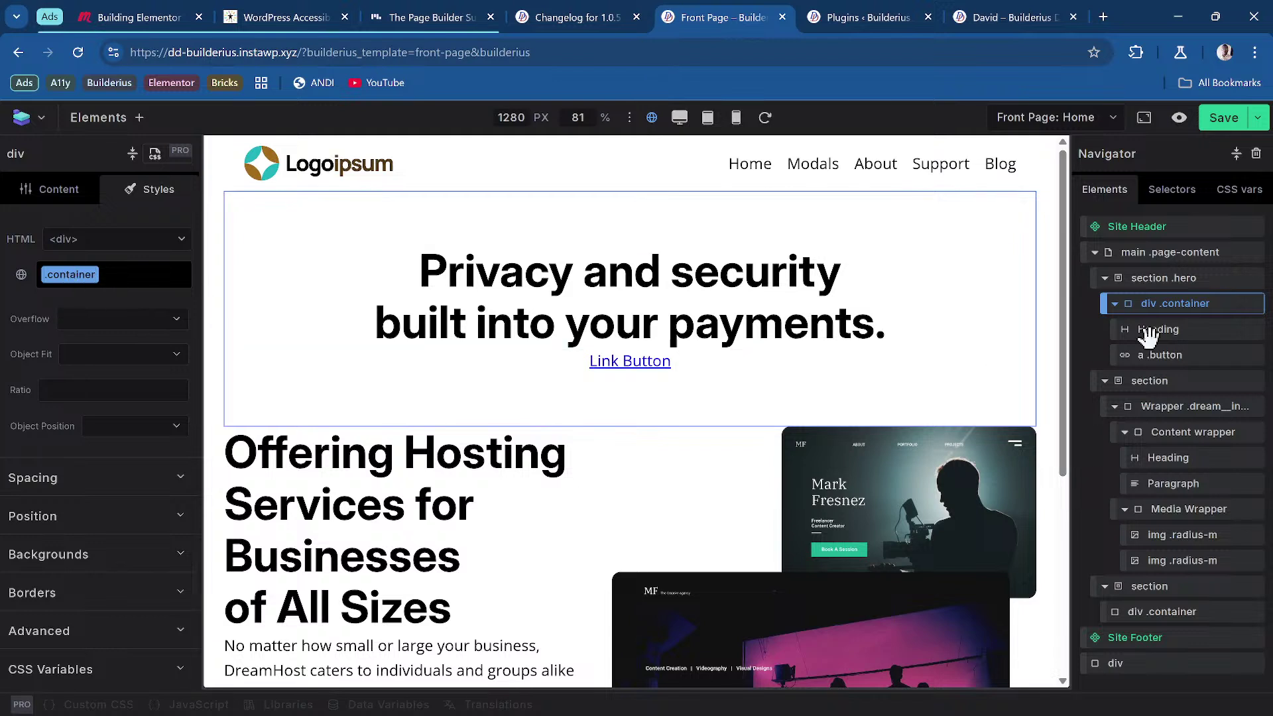
left_click(1183, 361)
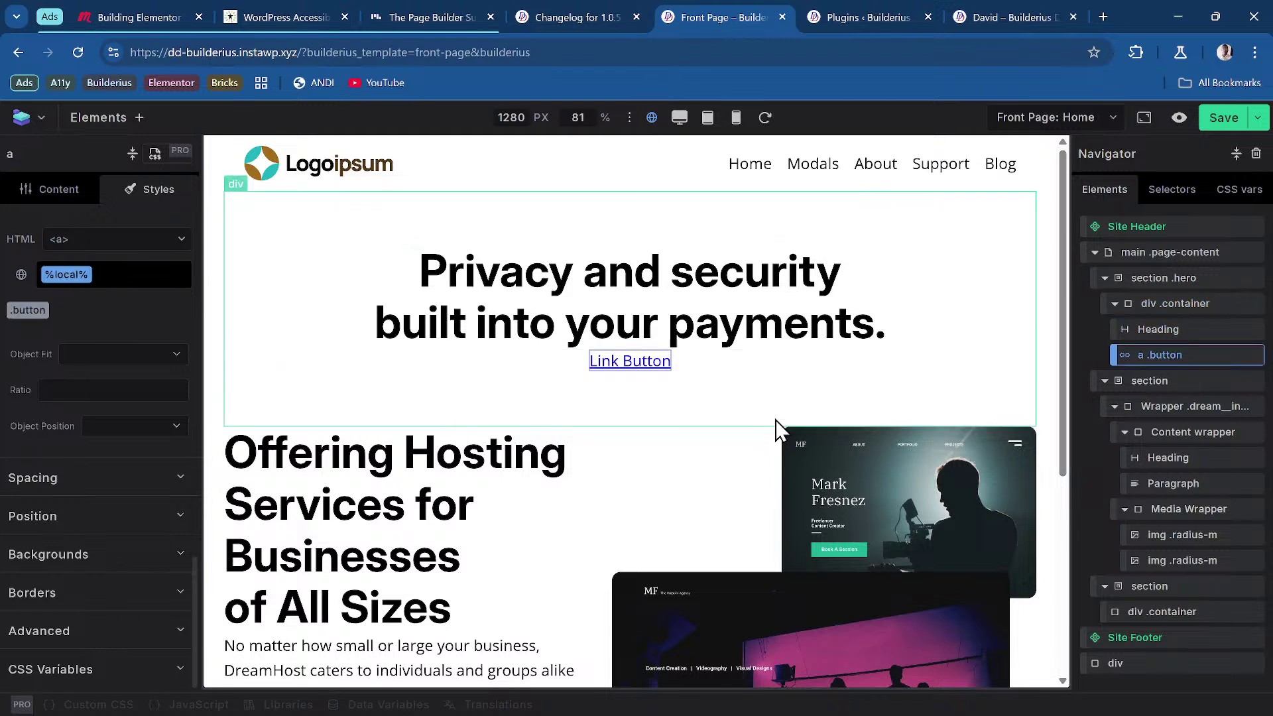
left_click(1119, 305)
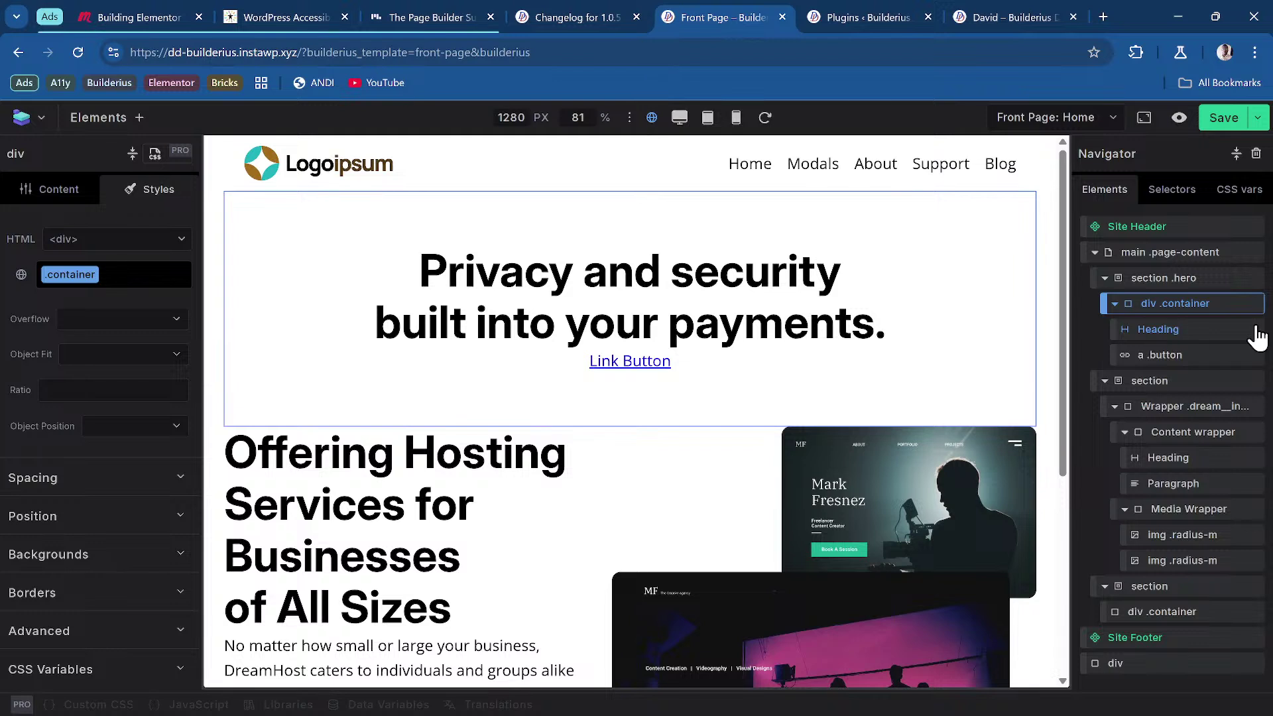
left_click(1191, 335)
left_click(1191, 312)
mouse_move(72, 275)
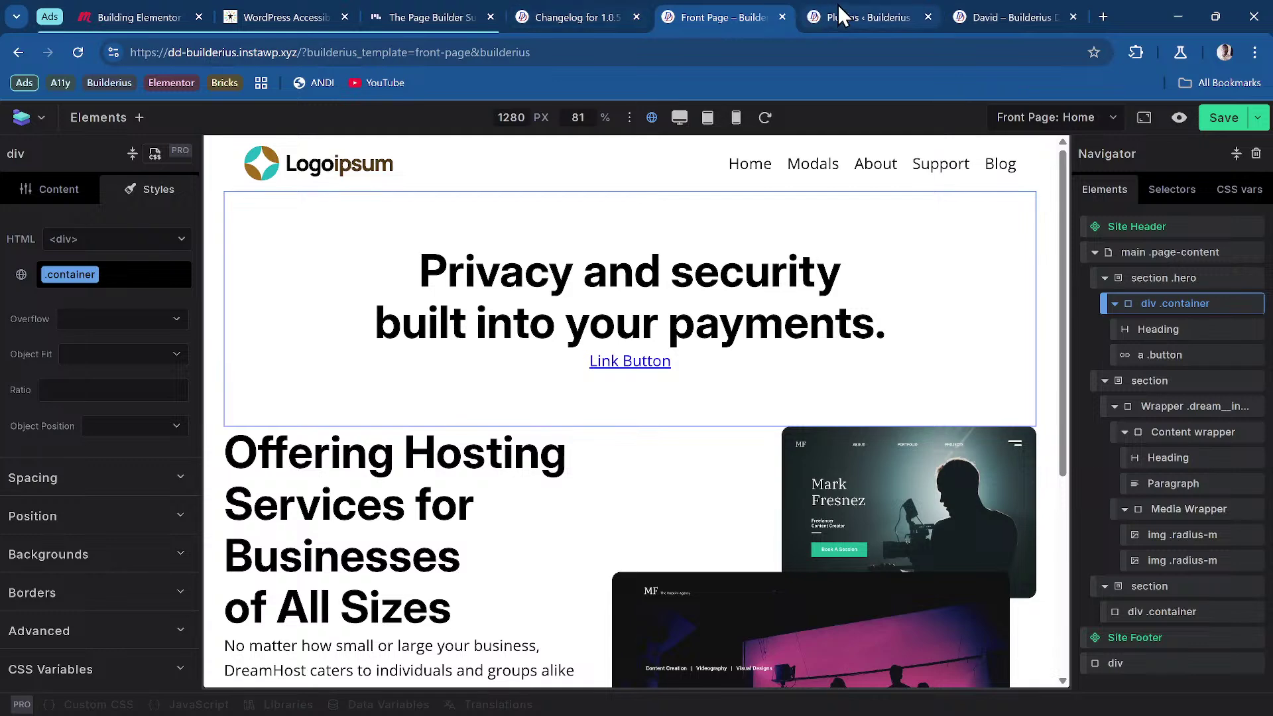
Step: Recheck the changelog, select main .page-content, and filter the dynamic data tags offered for its content by "c"
left_click(567, 17)
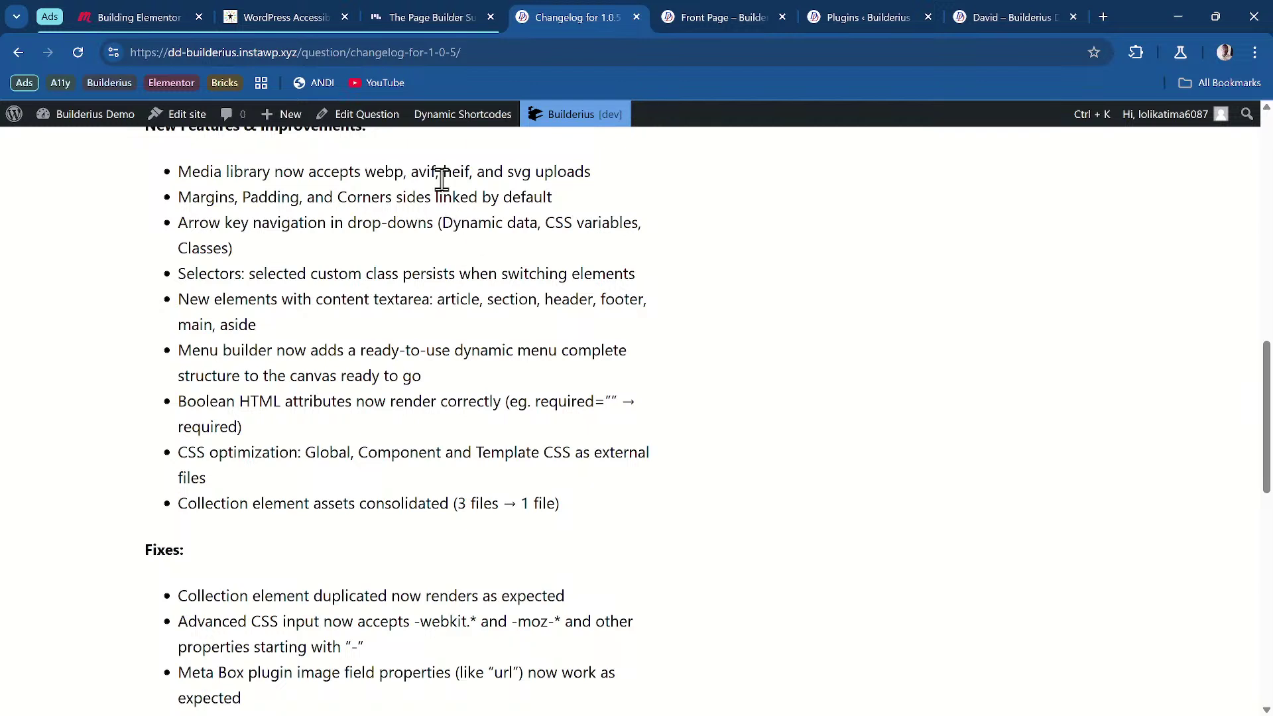
left_click(713, 21)
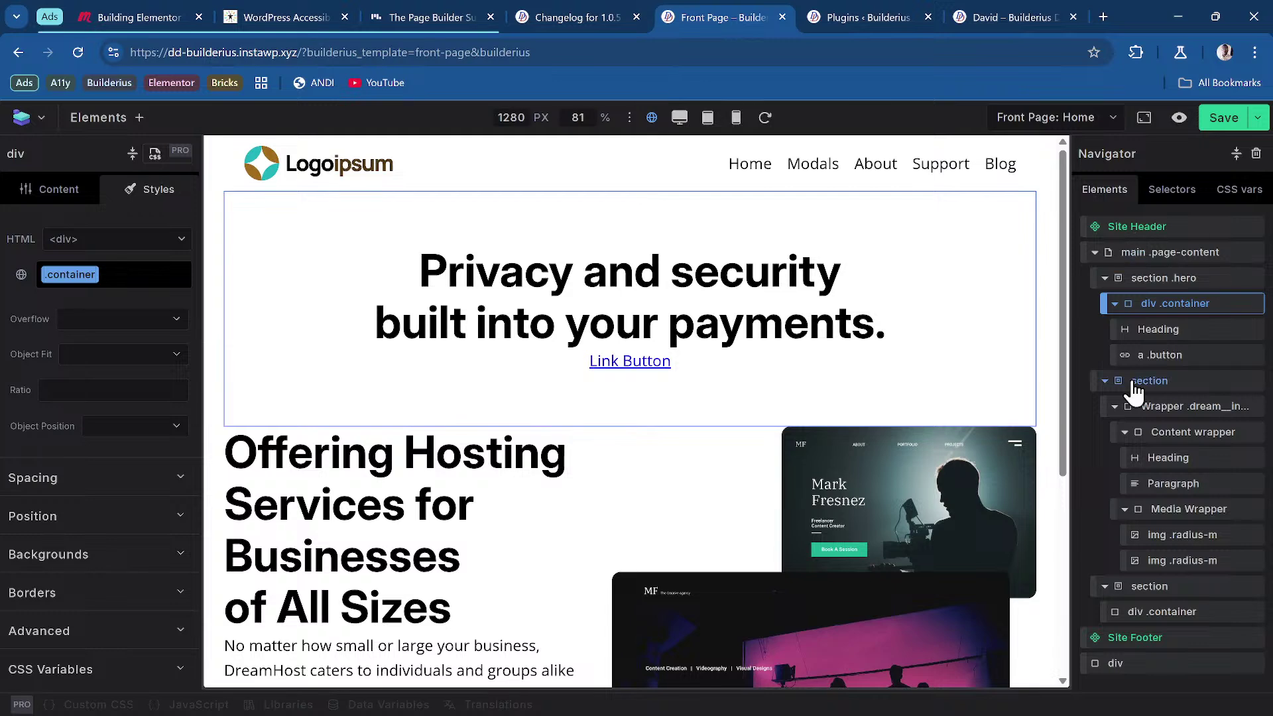
left_click(1181, 257)
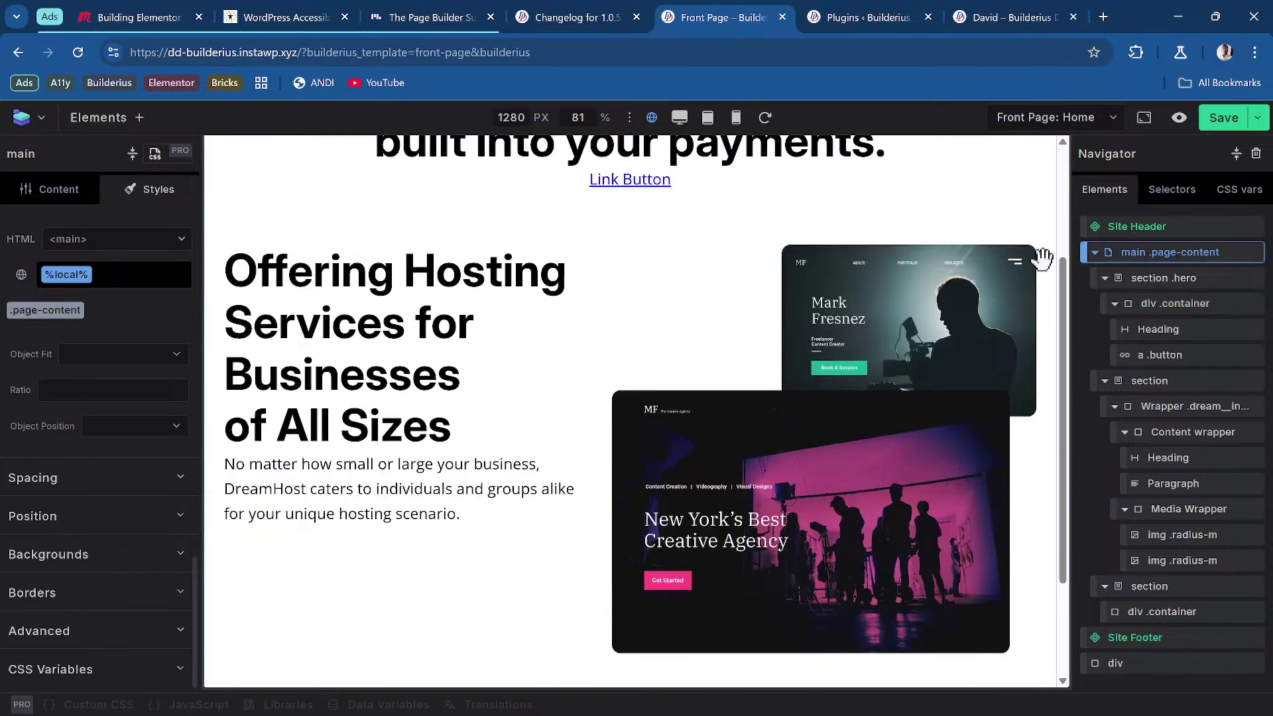
left_click(49, 195)
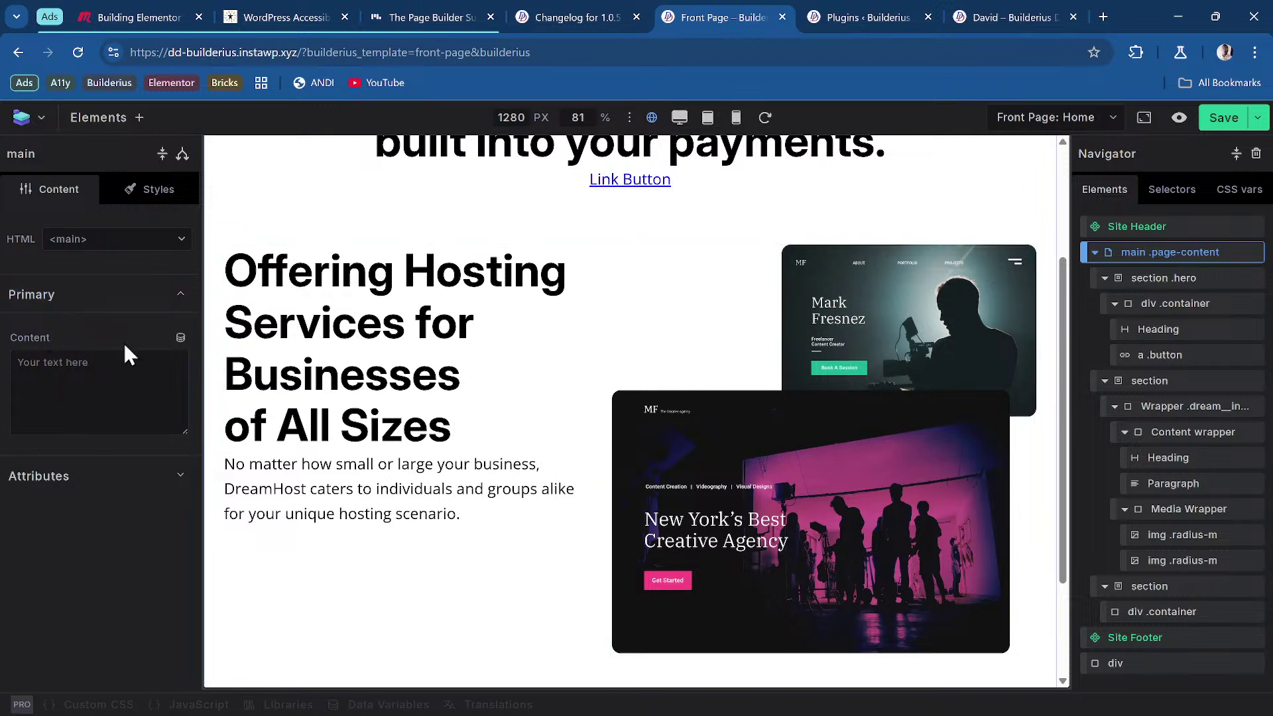
left_click(181, 339)
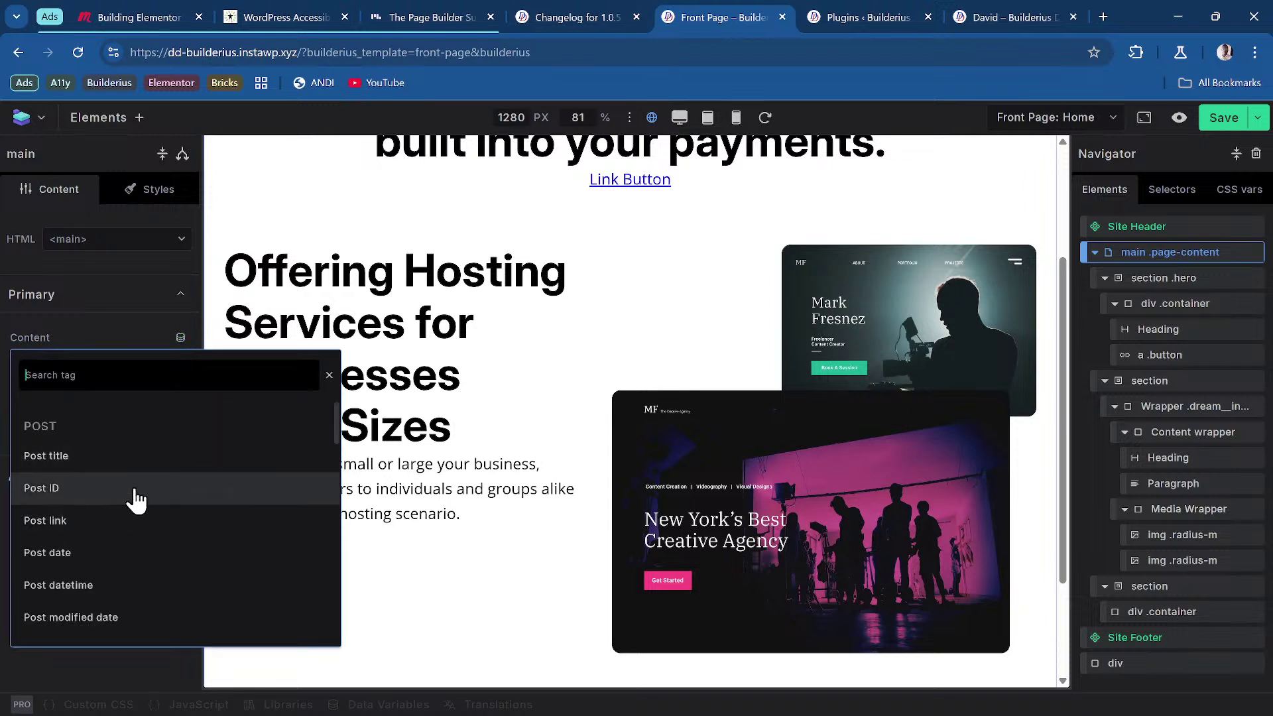
type("cn")
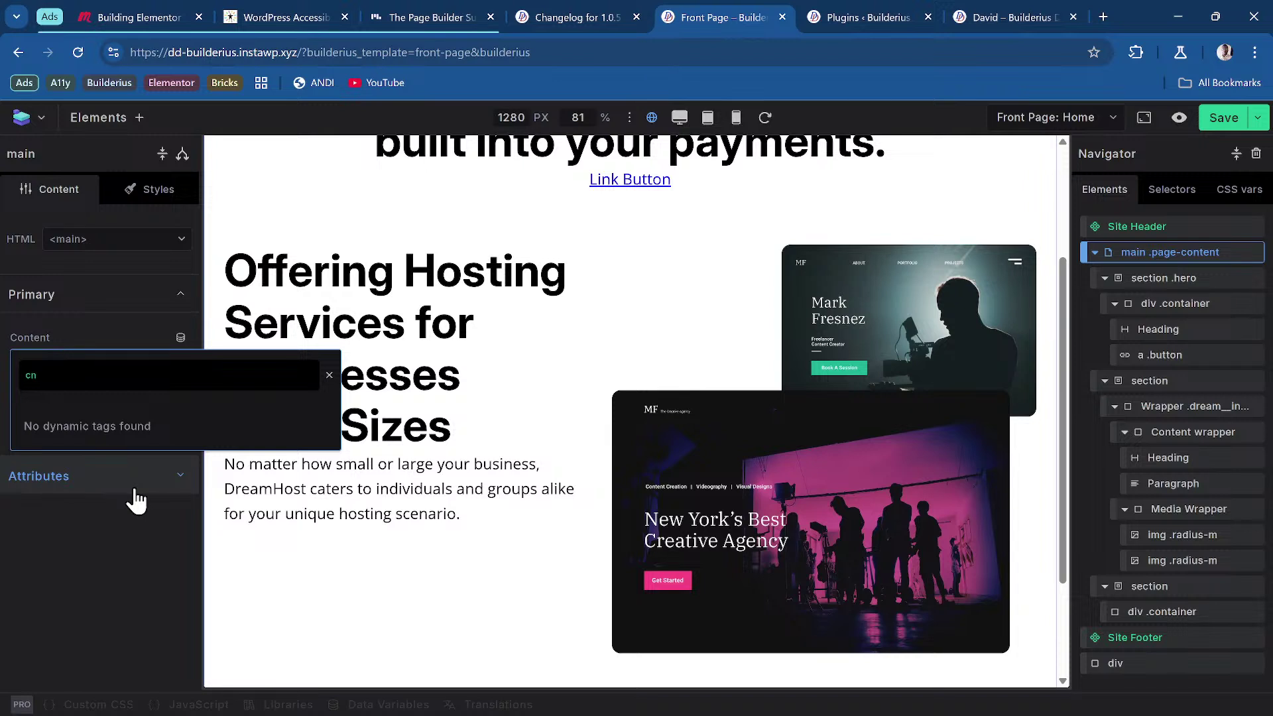
key("BackSpace")
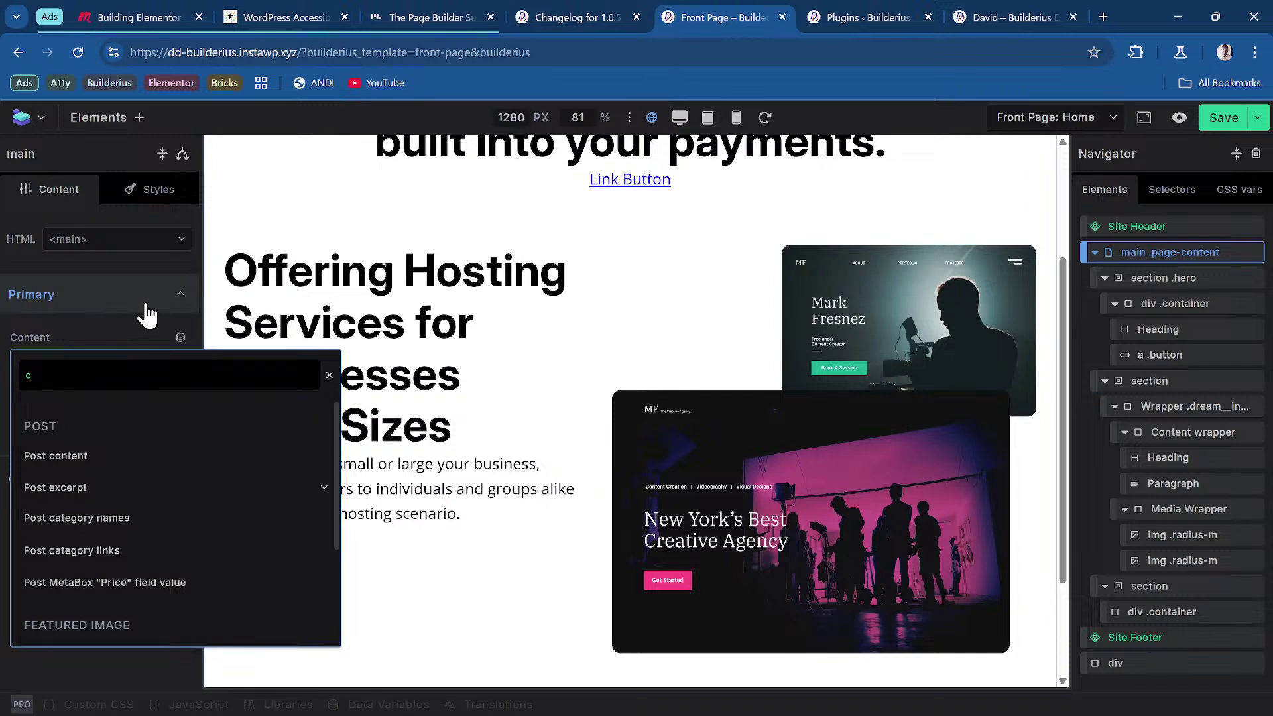
left_click(107, 301)
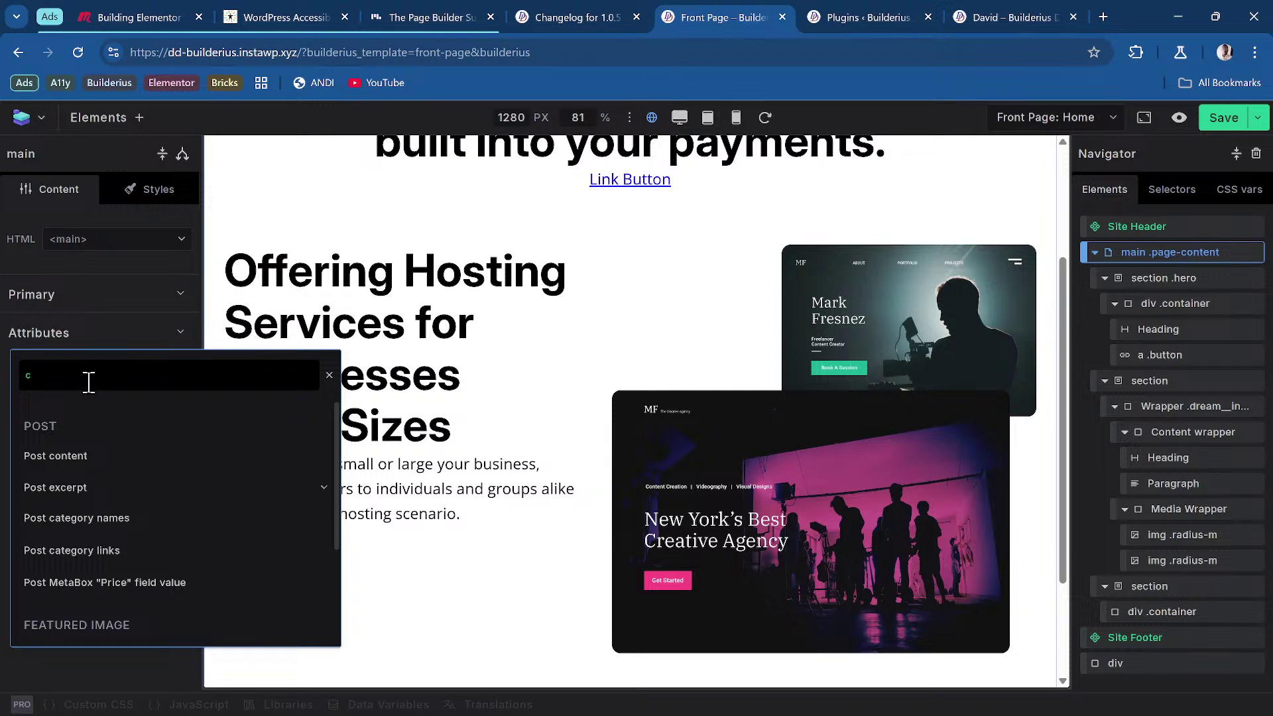
Step: Recheck the changelog, collapse the three sections inside main .page-content and dismiss the dynamic tag list
left_click(590, 18)
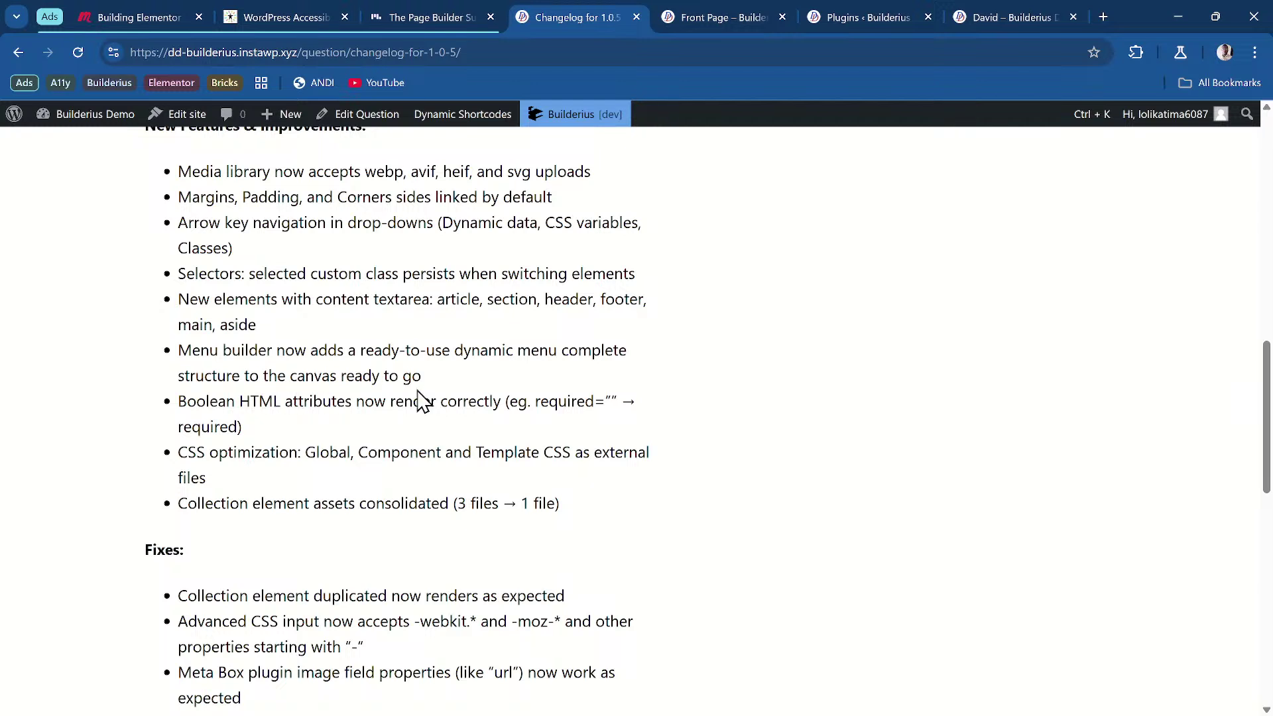
left_click(743, 15)
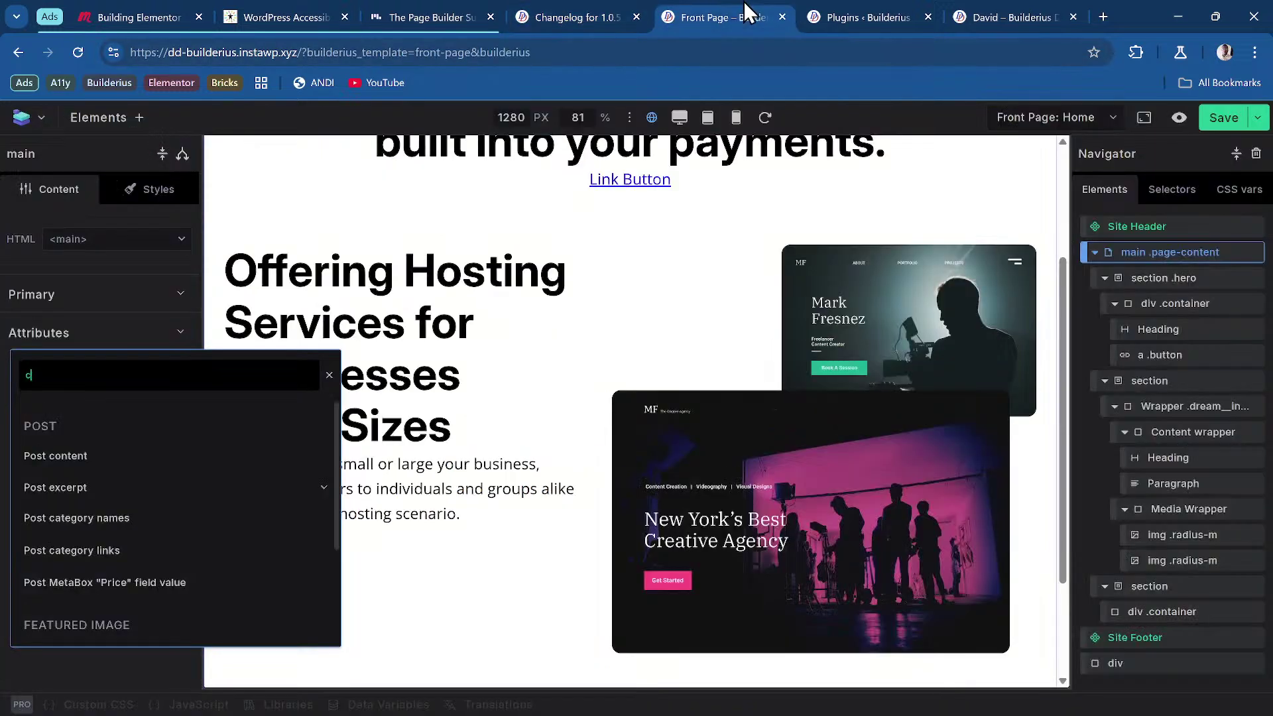
left_click(1105, 279)
left_click(1104, 303)
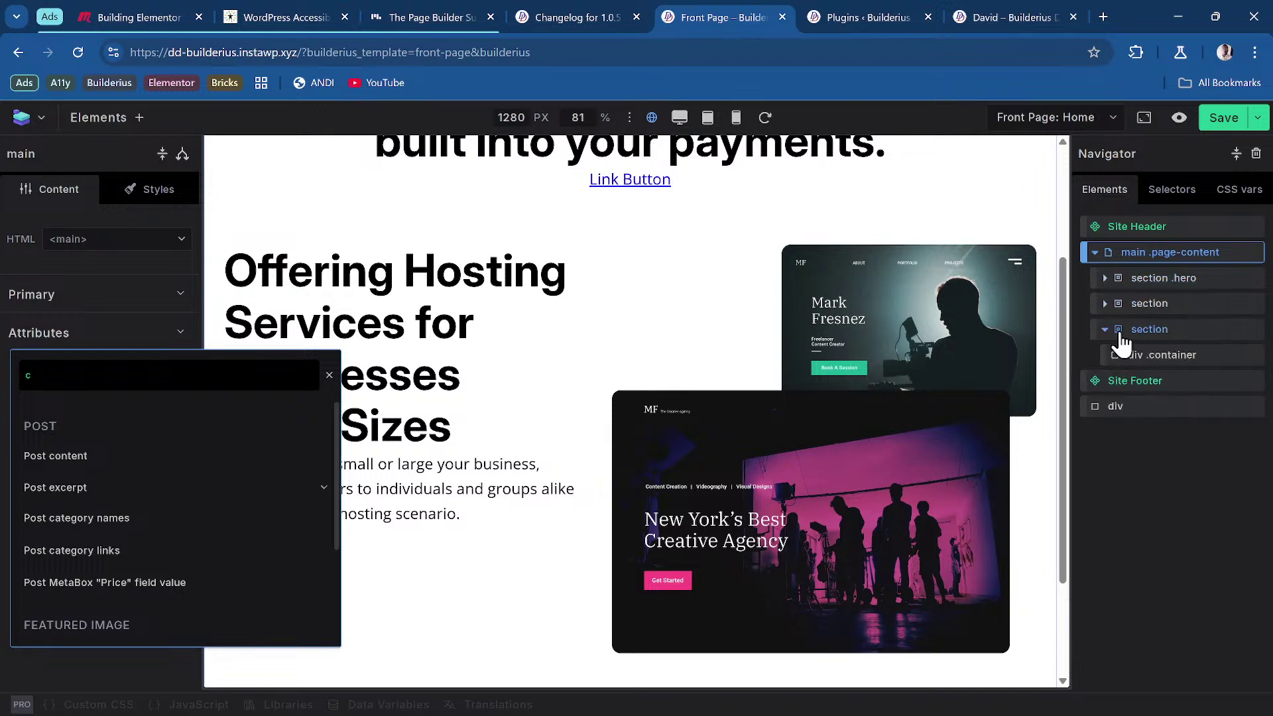
left_click(1105, 329)
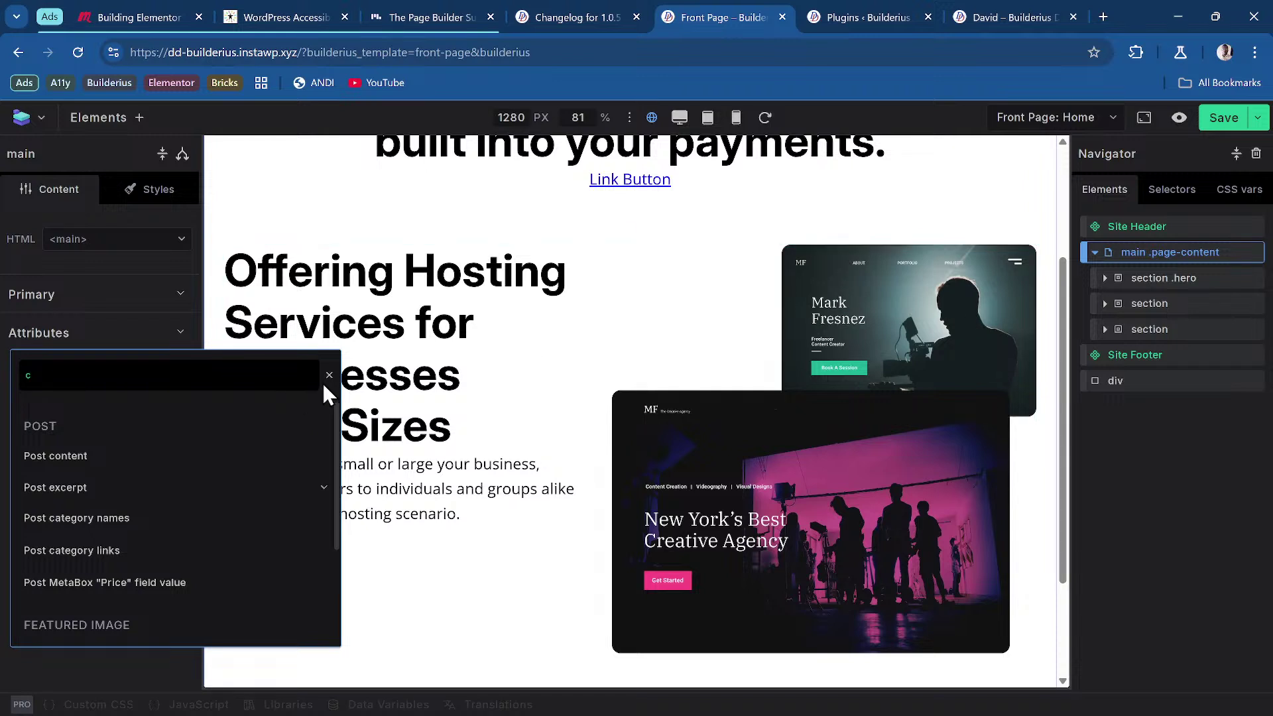
key("Escape")
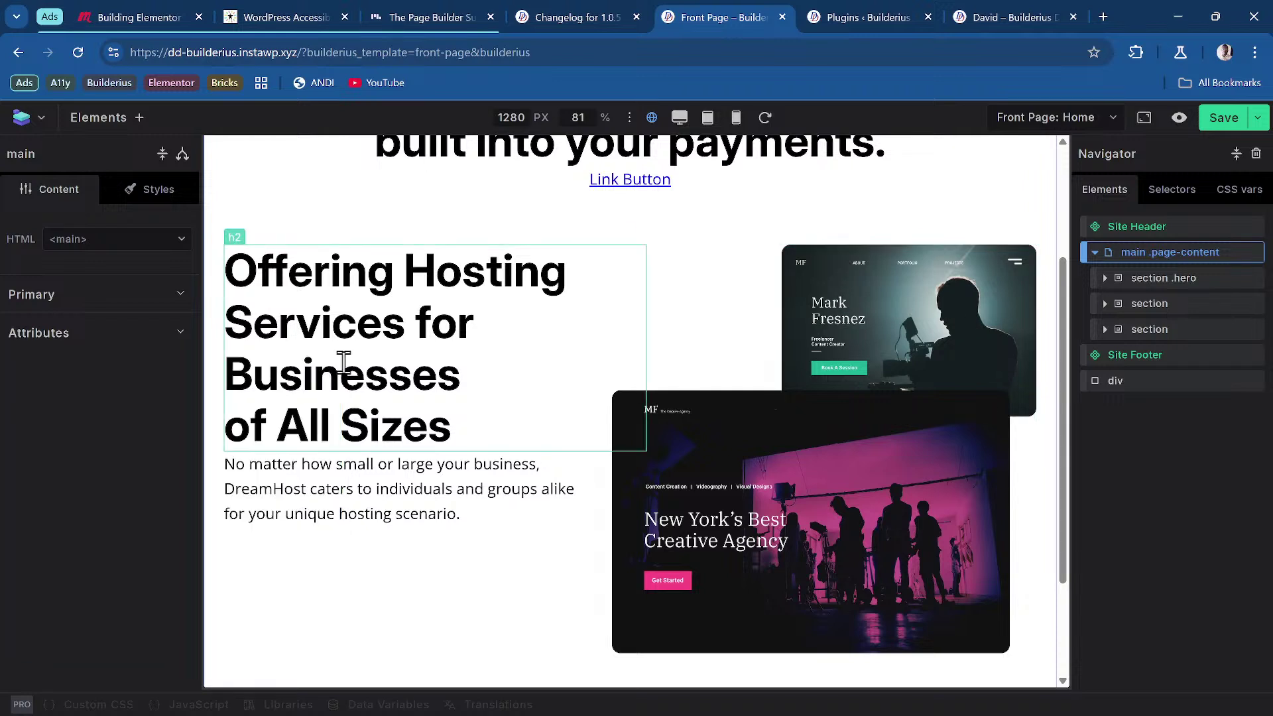
Step: Add a Menu Builder element inside the div .container of the last section and view the generated menu
left_click(130, 118)
left_click(1119, 330)
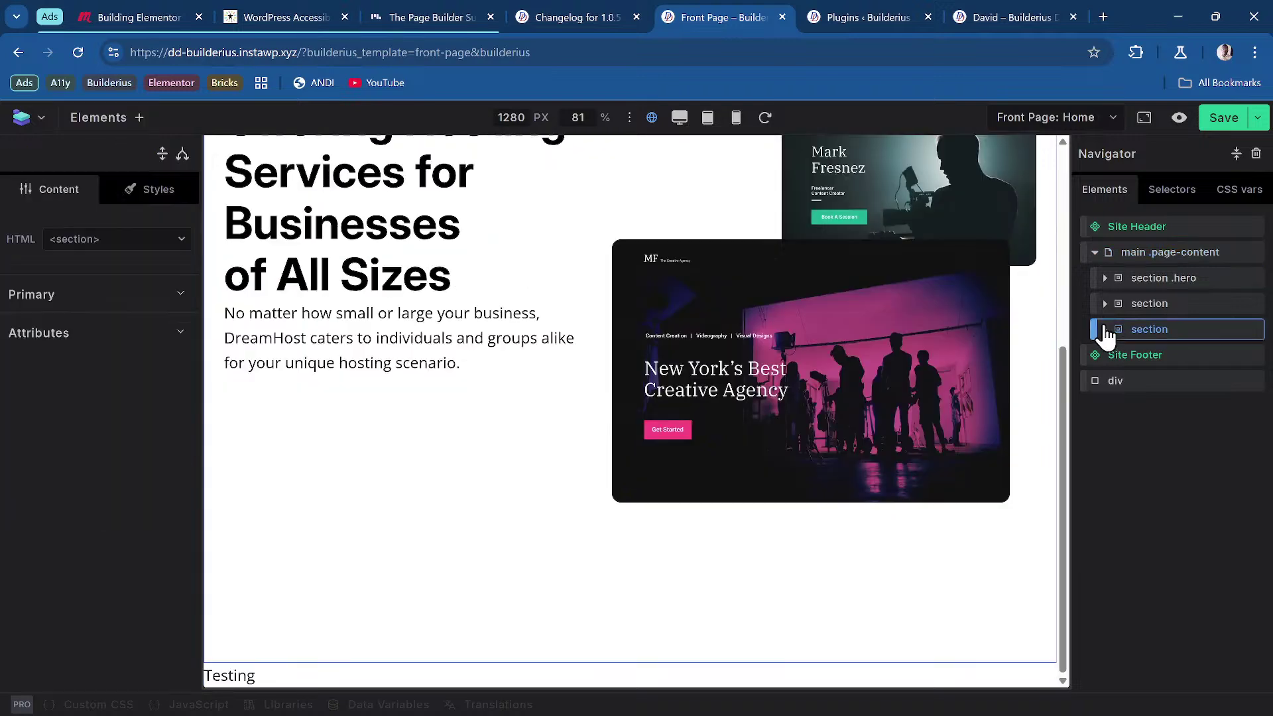
left_click(1103, 328)
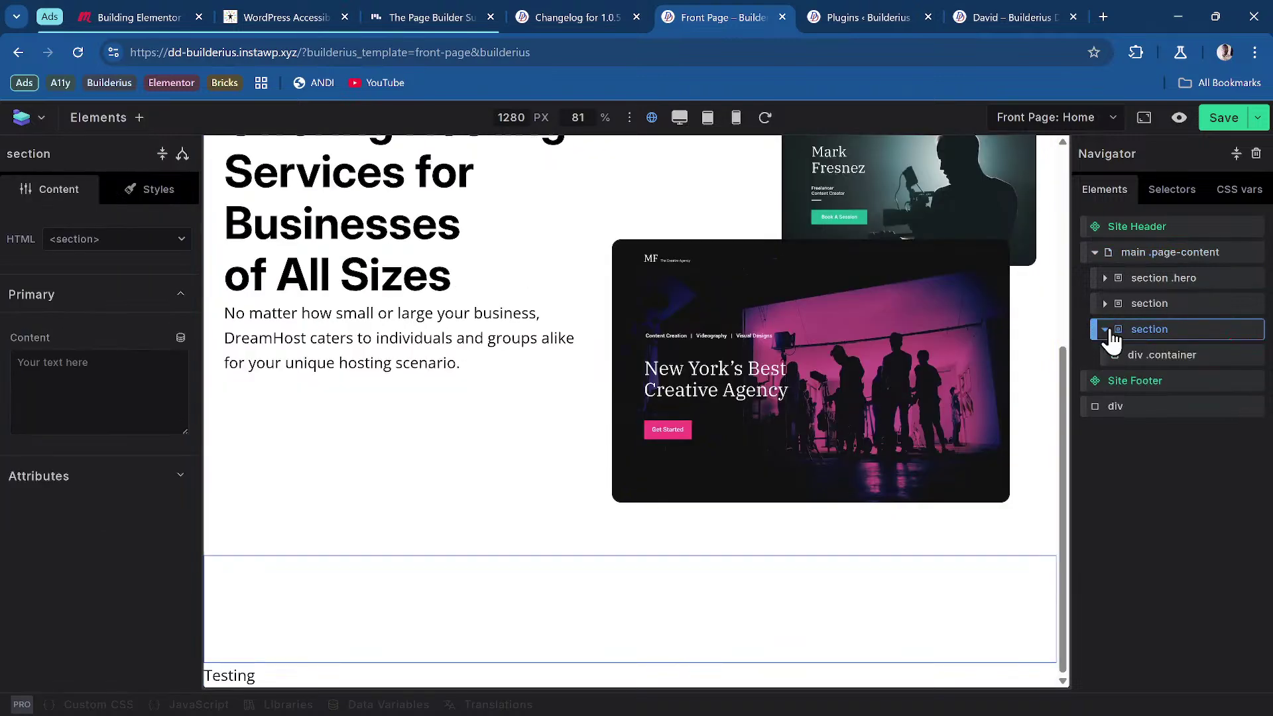
left_click(1163, 356)
left_click(109, 119)
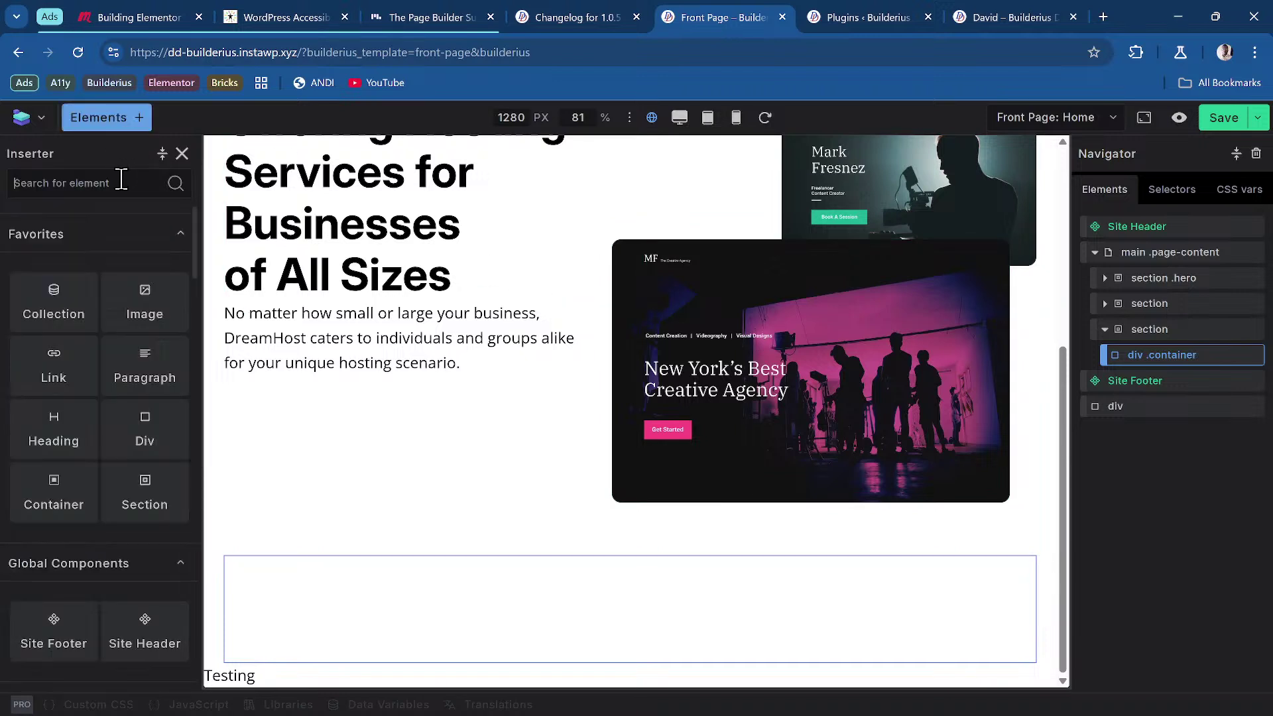
type("menu")
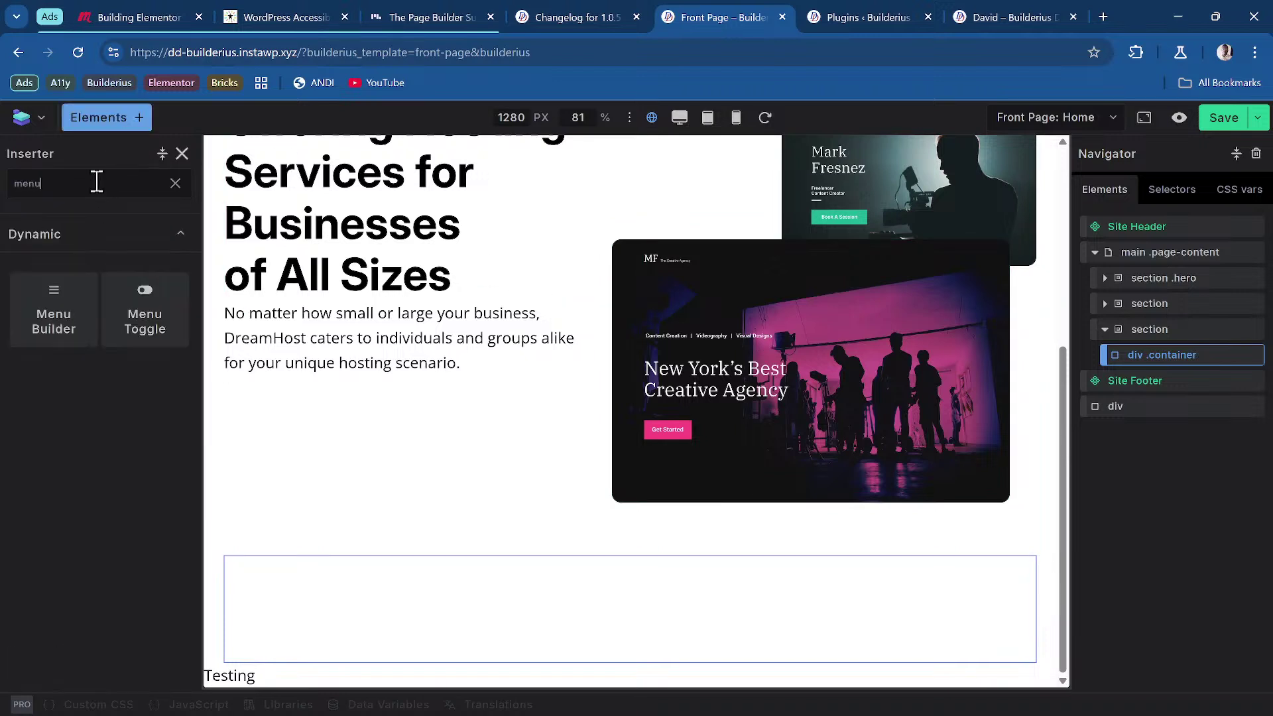
left_click(51, 312)
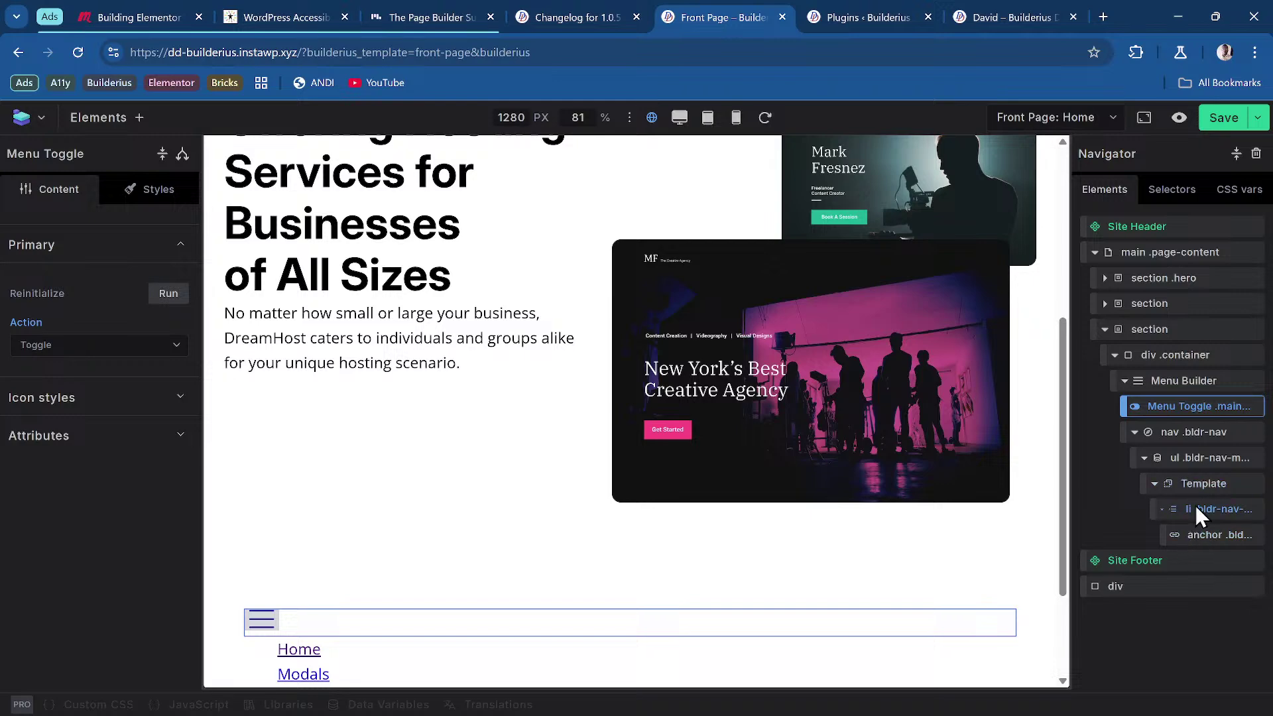
scroll(376, 497, "down", 1)
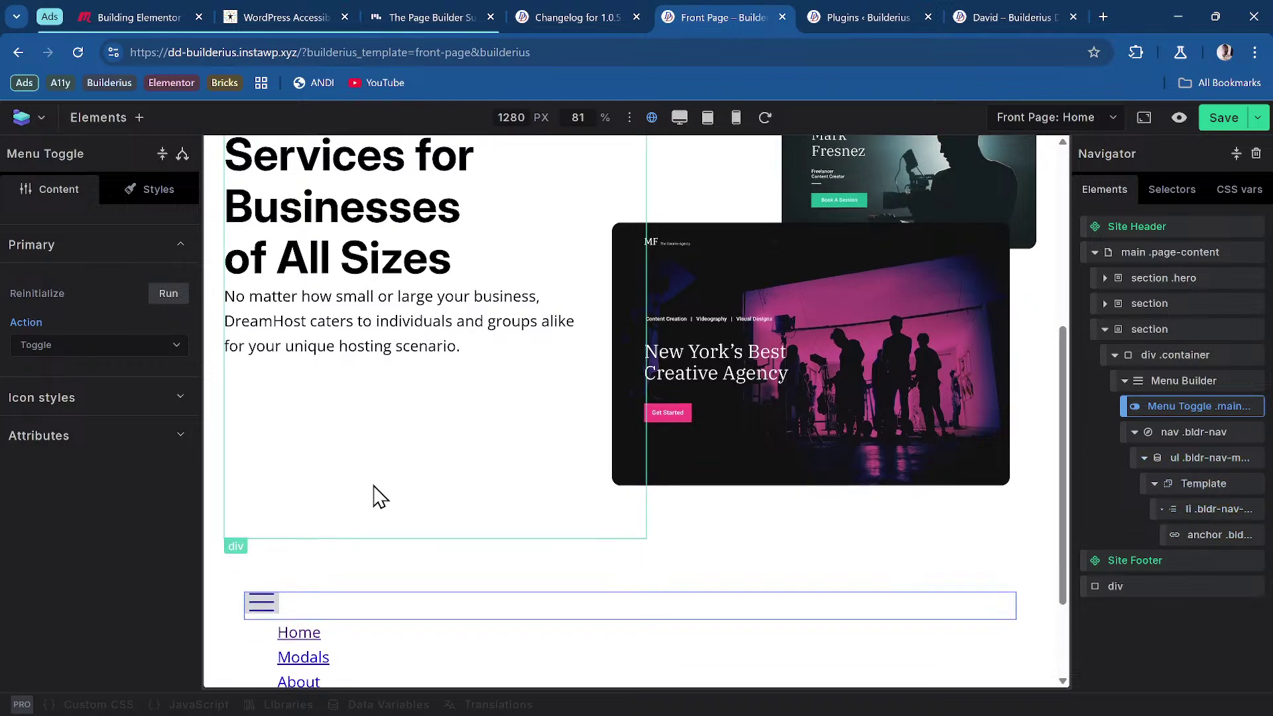
scroll(376, 497, "down", 2)
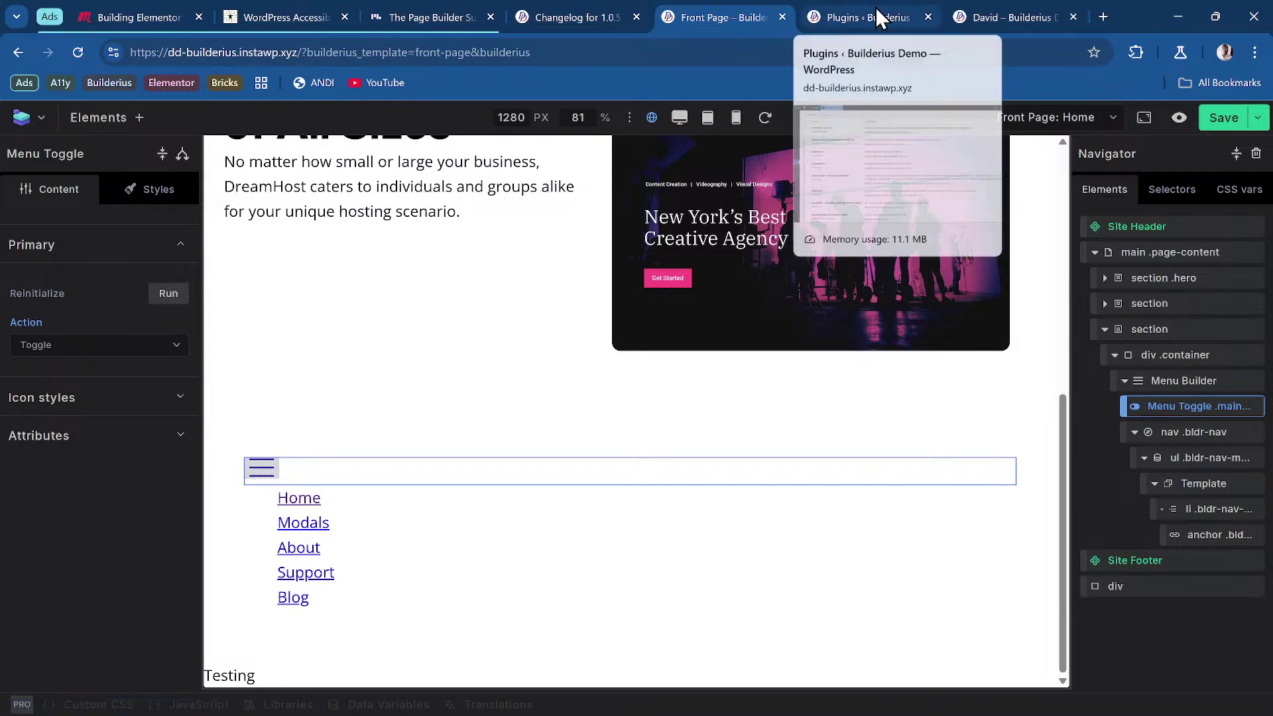
Step: Recheck the changelog and delete the Menu Builder from the div .container of the last section
left_click(534, 15)
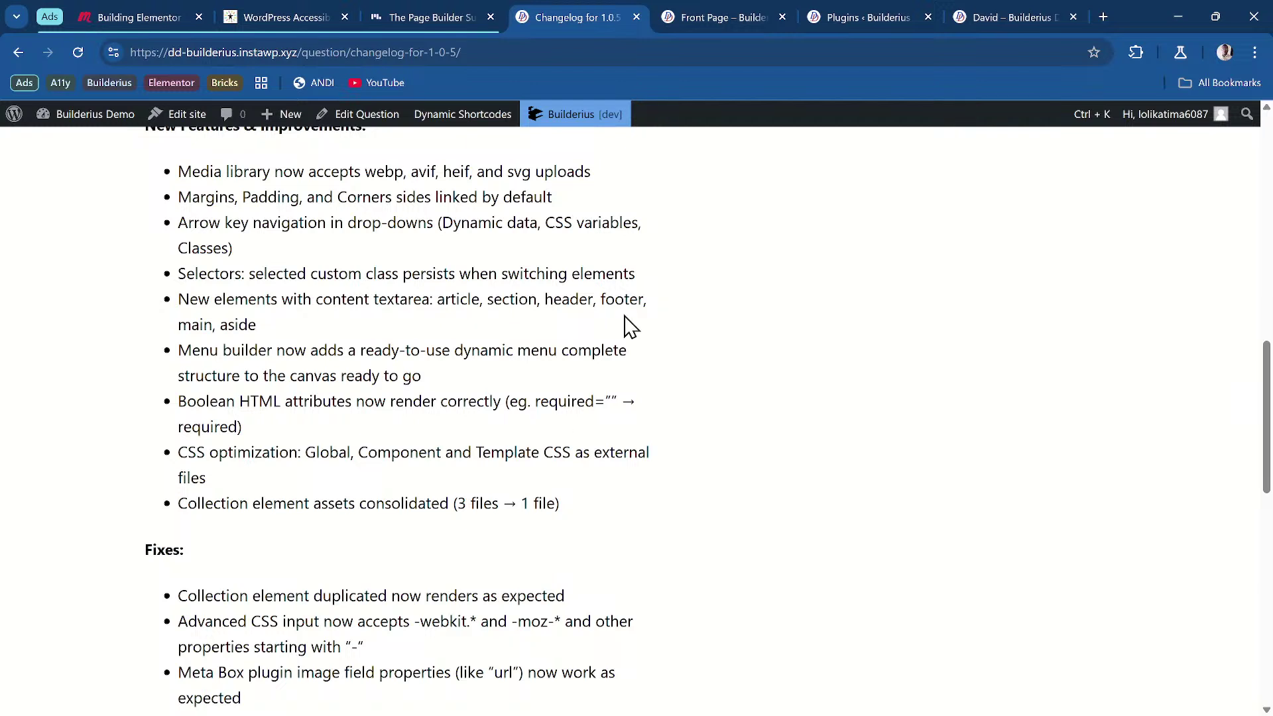
left_click(701, 19)
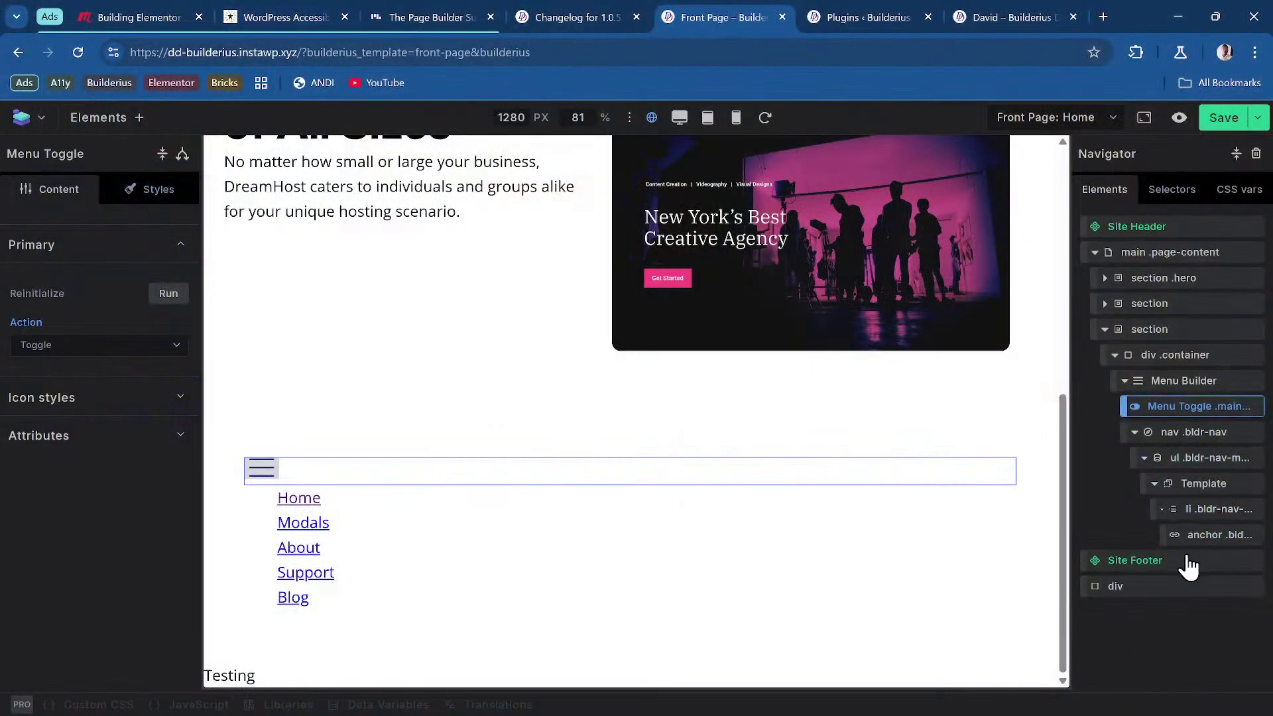
right_click(1184, 407)
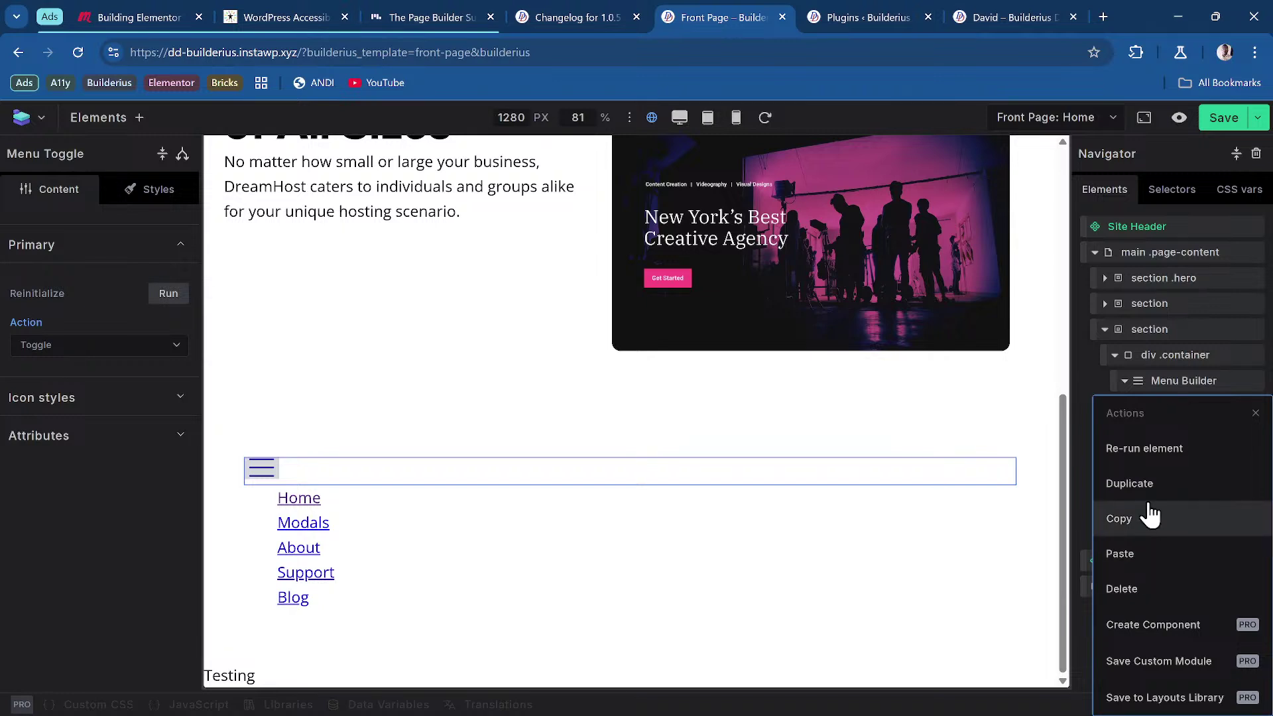
left_click(1173, 383)
right_click(1174, 385)
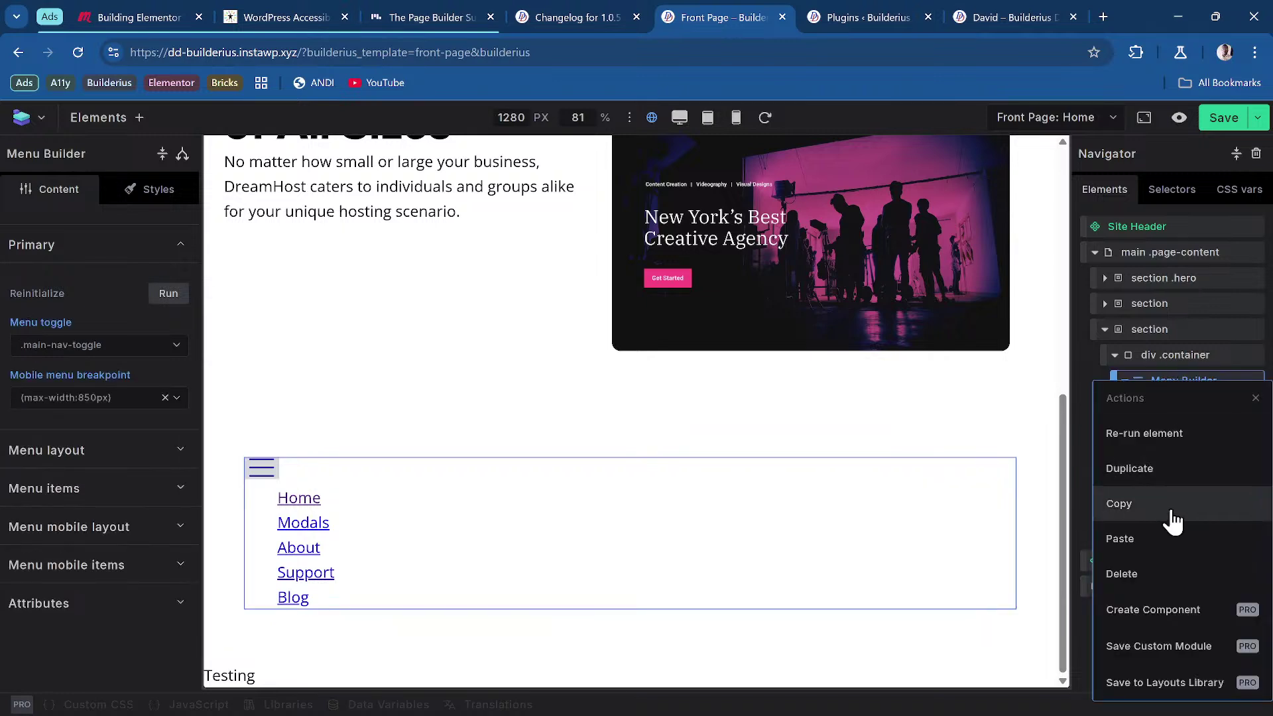
left_click(1163, 577)
Step: Add a Heading element inside the div .container of the last section
left_click(1175, 332)
left_click(1191, 360)
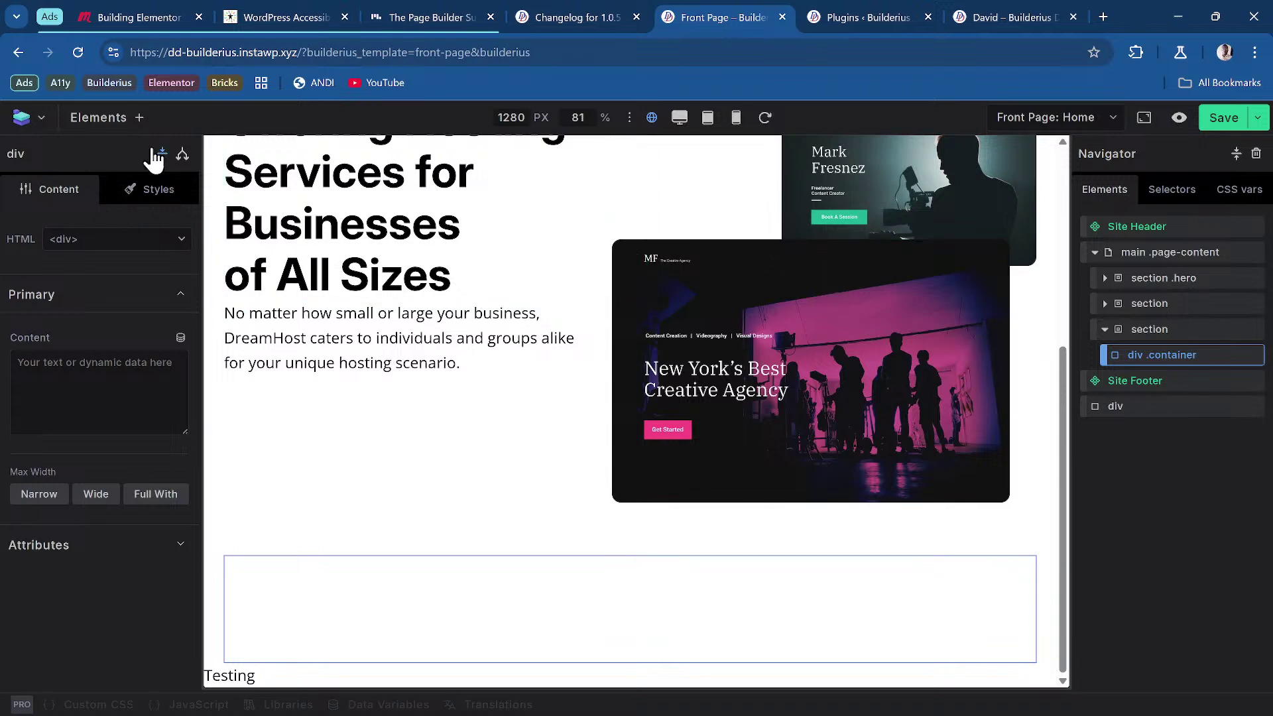
left_click(100, 117)
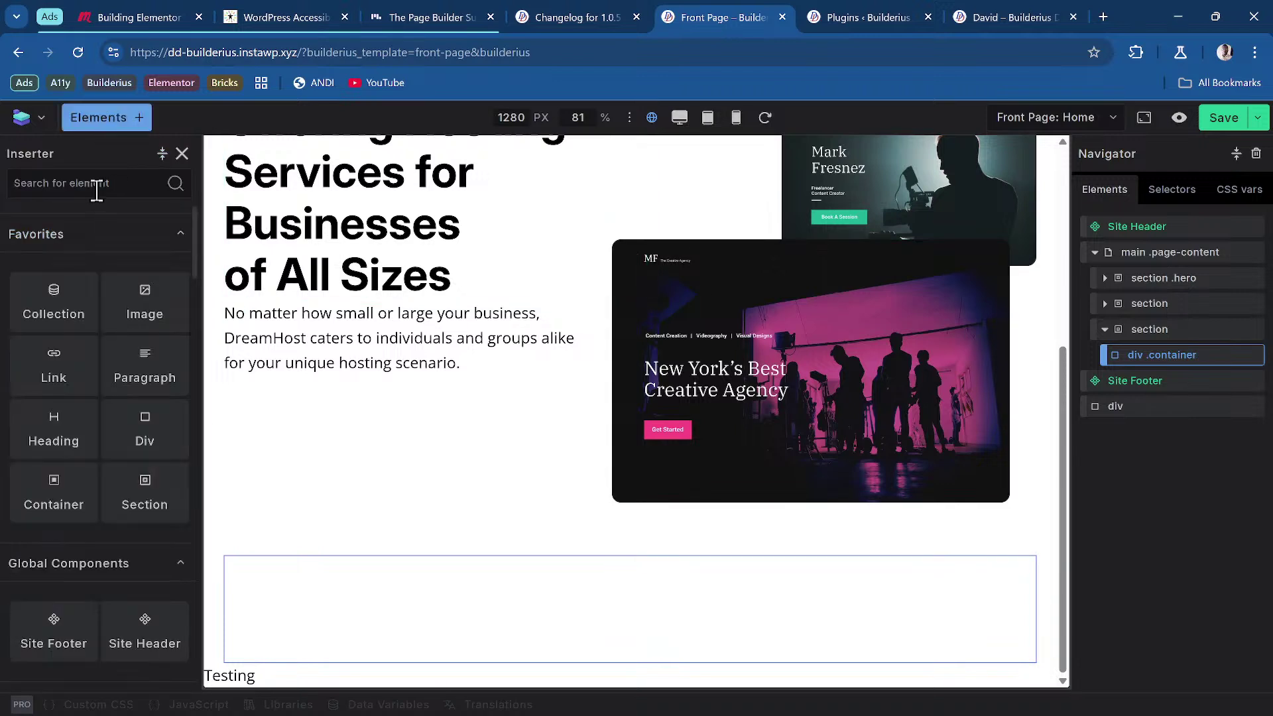
left_click(97, 191)
type("head")
left_click(53, 326)
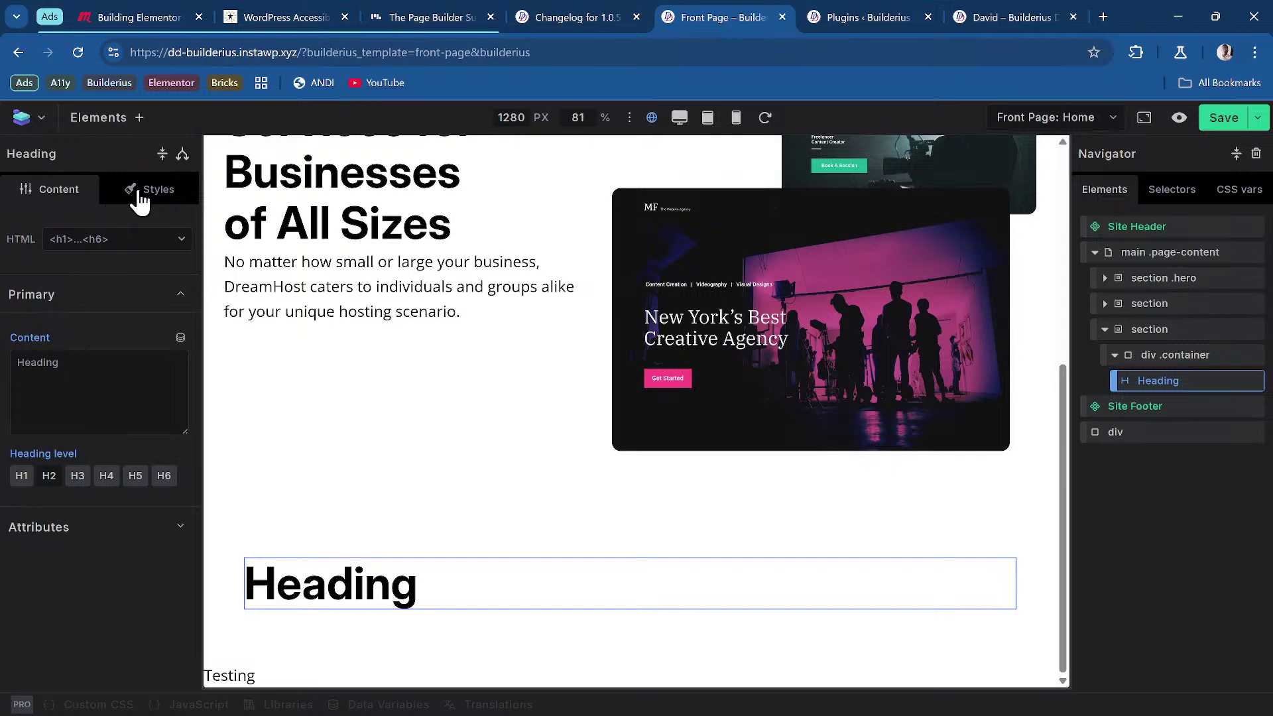
Step: Give the new Heading an attribute named hidden with no value and save the template
left_click(166, 205)
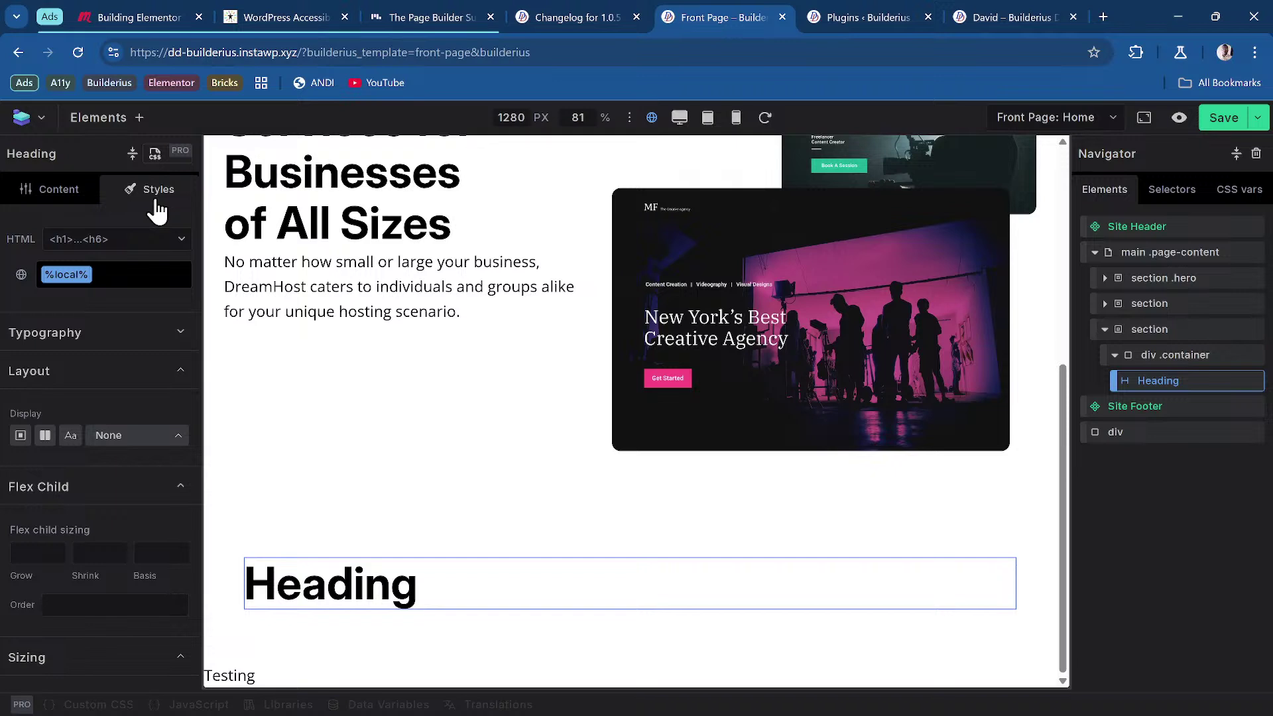
left_click(52, 196)
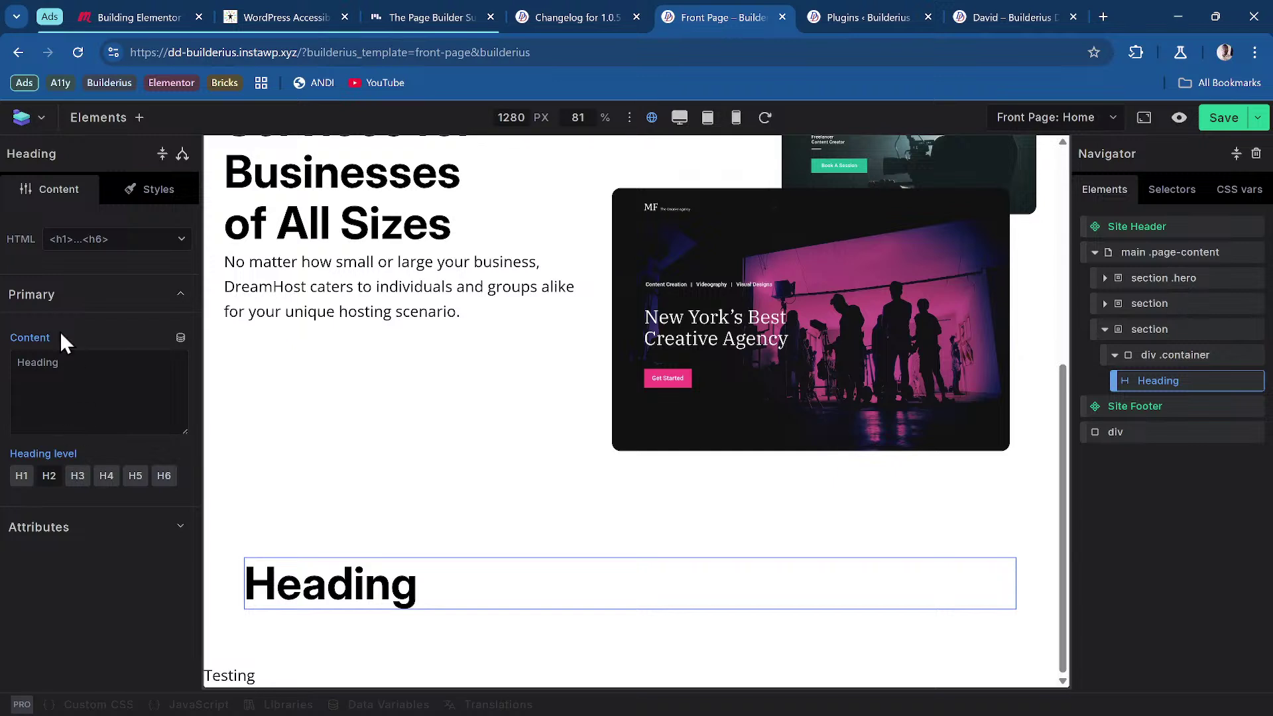
left_click(66, 537)
left_click(110, 393)
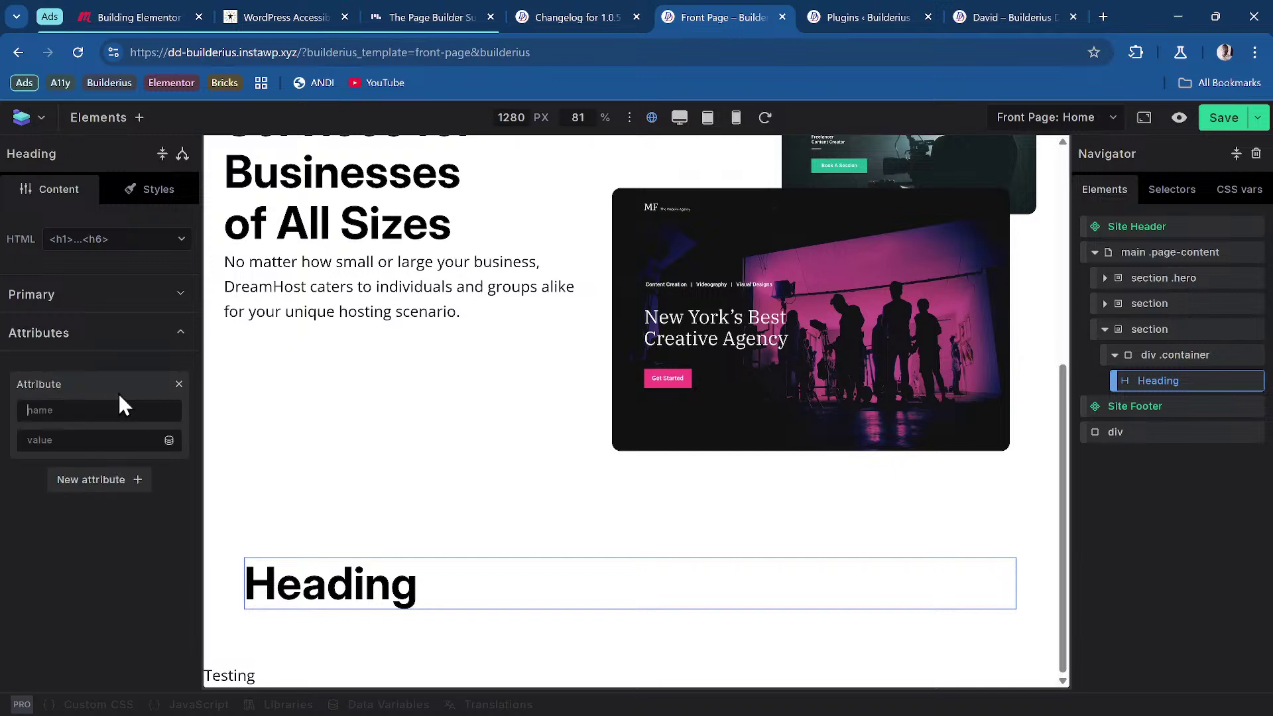
left_click(95, 409)
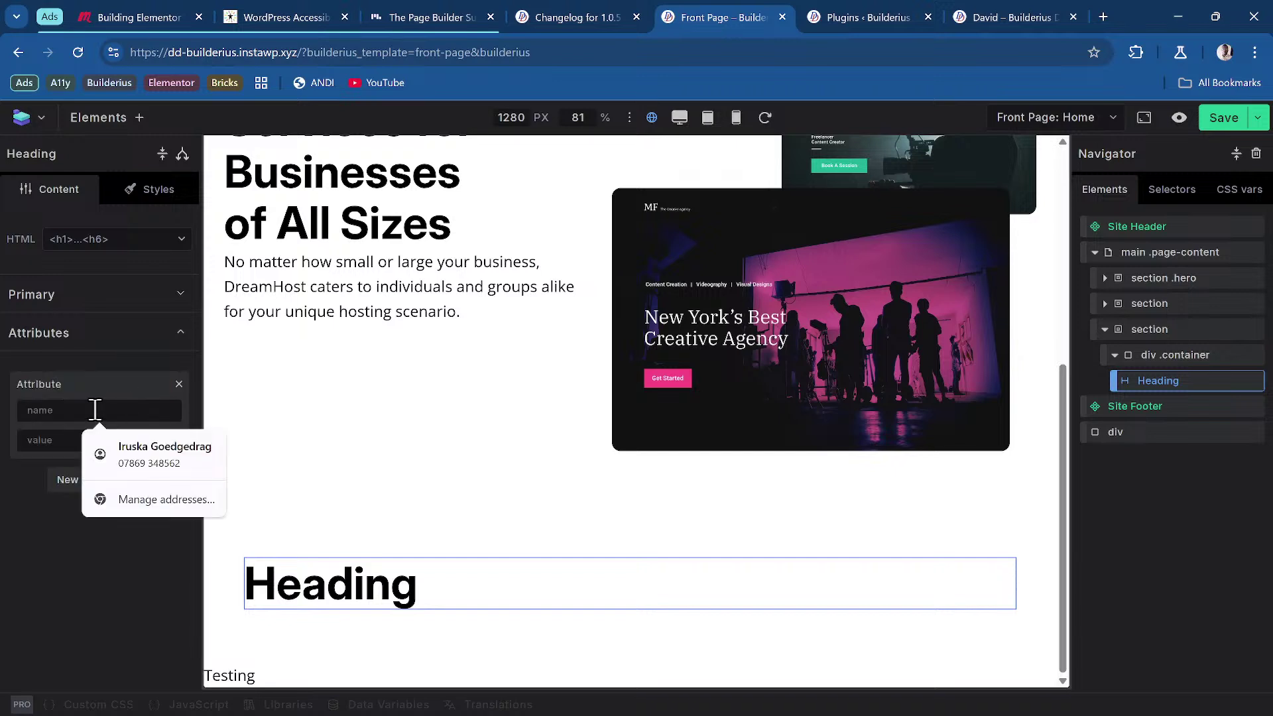
type("hidden")
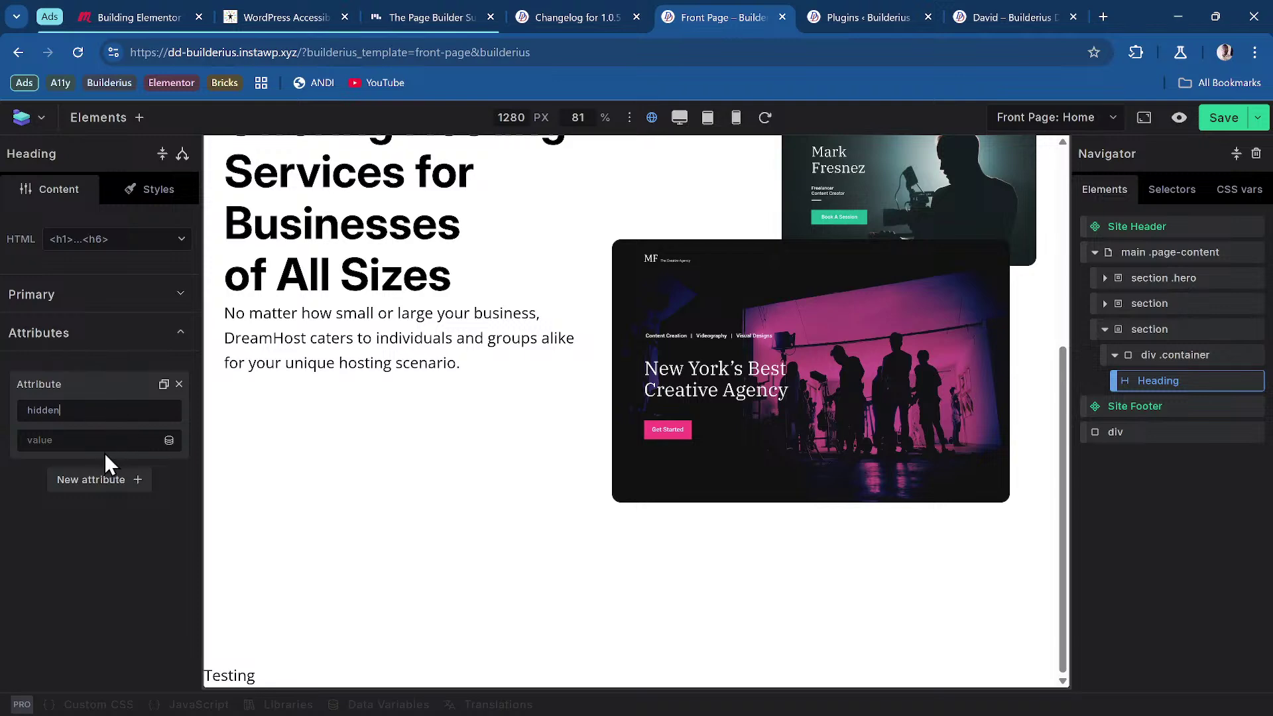
left_click(1224, 122)
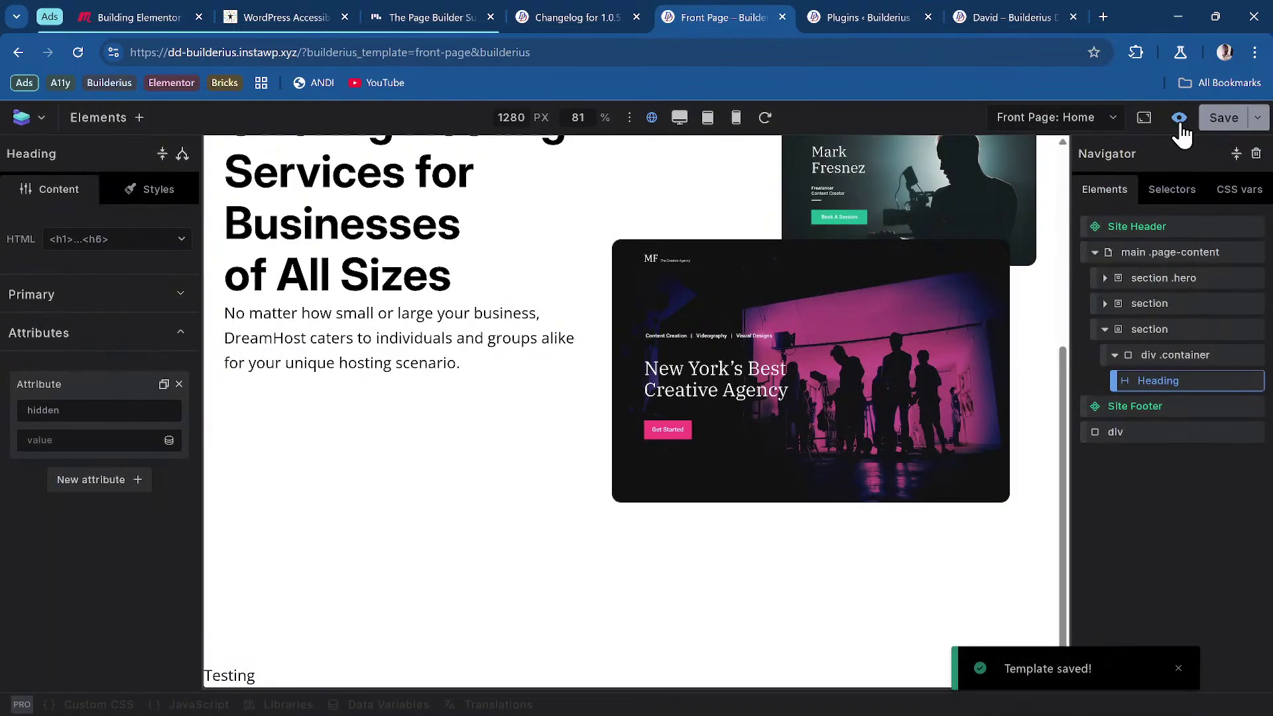
left_click(1179, 119)
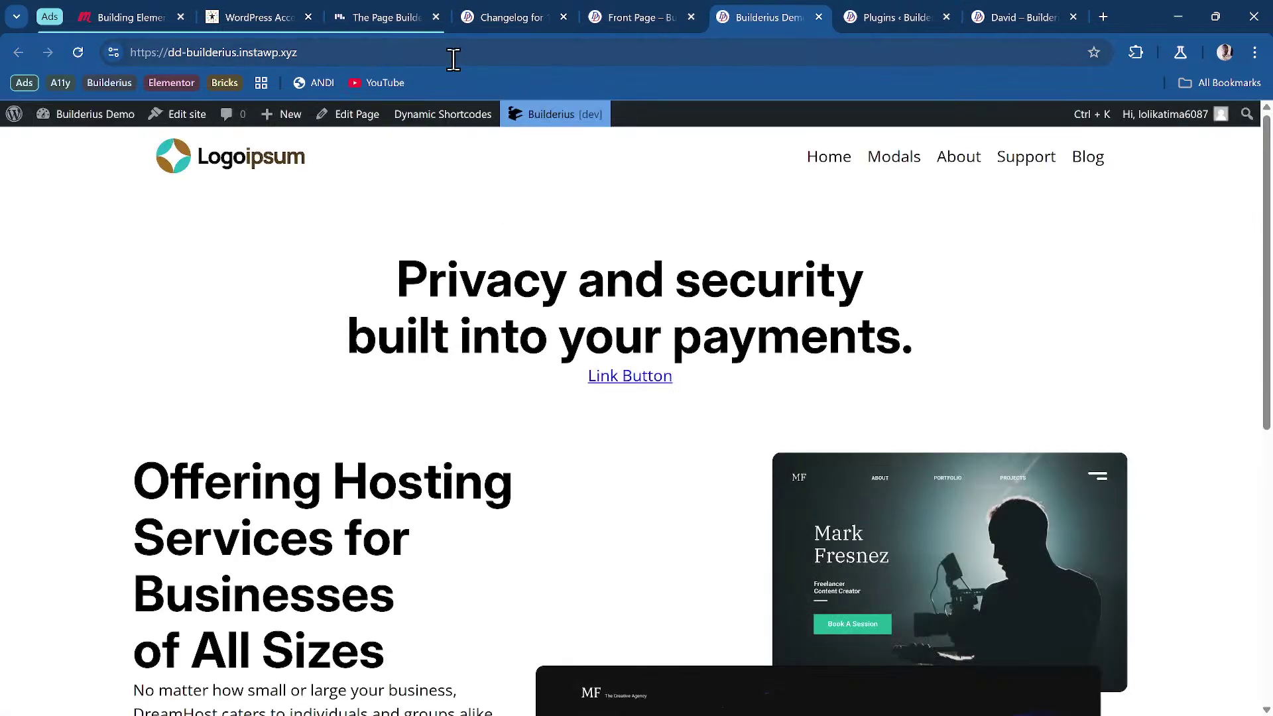
left_click(456, 61)
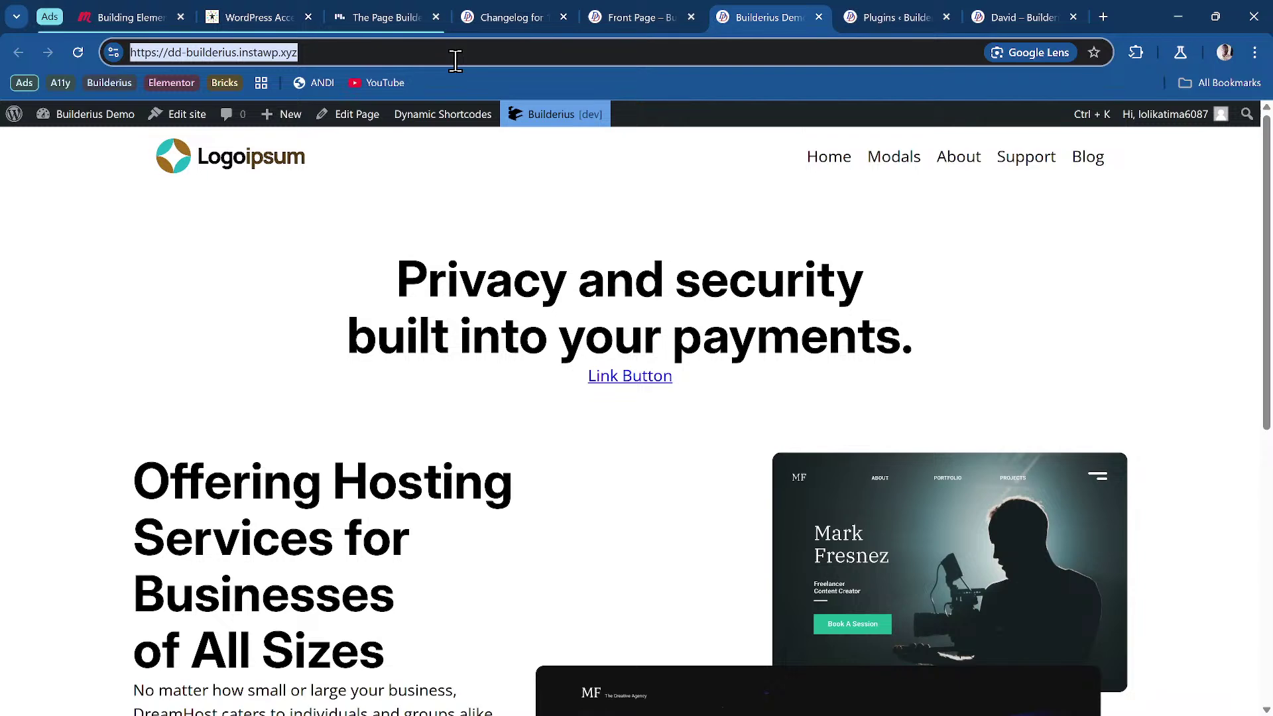
key("ctrl+shift+n")
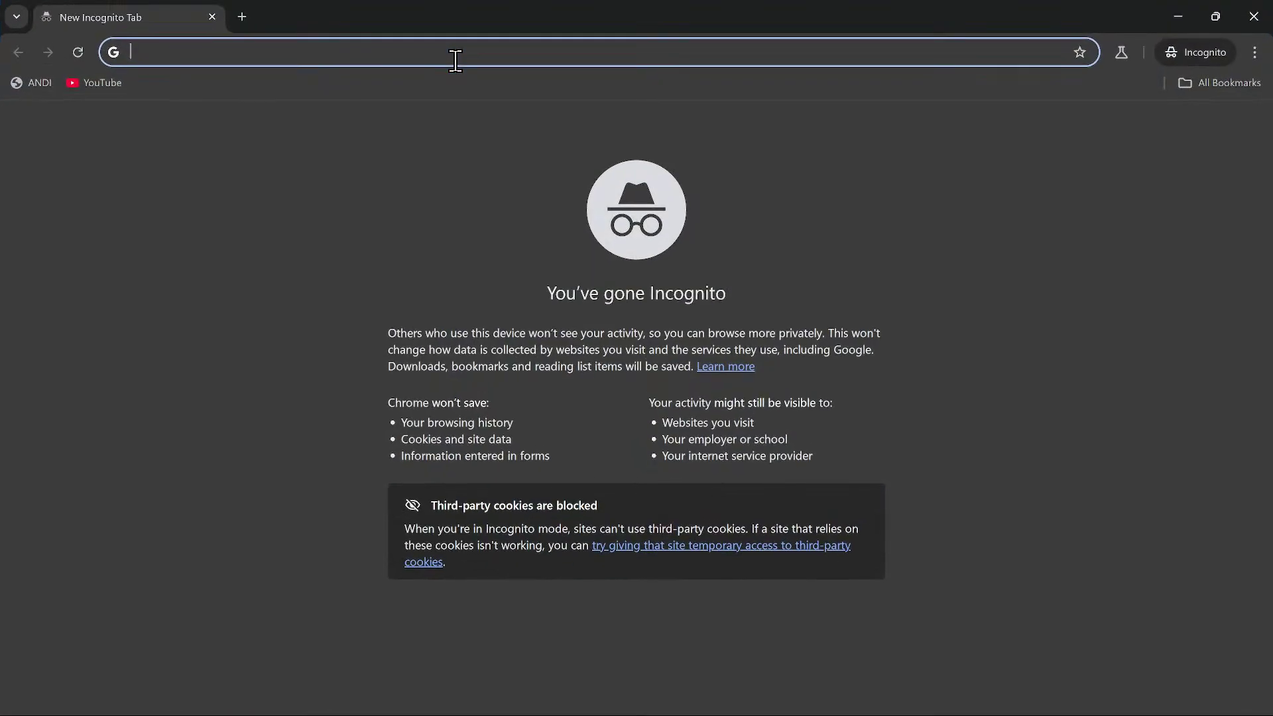
key("ctrl+v")
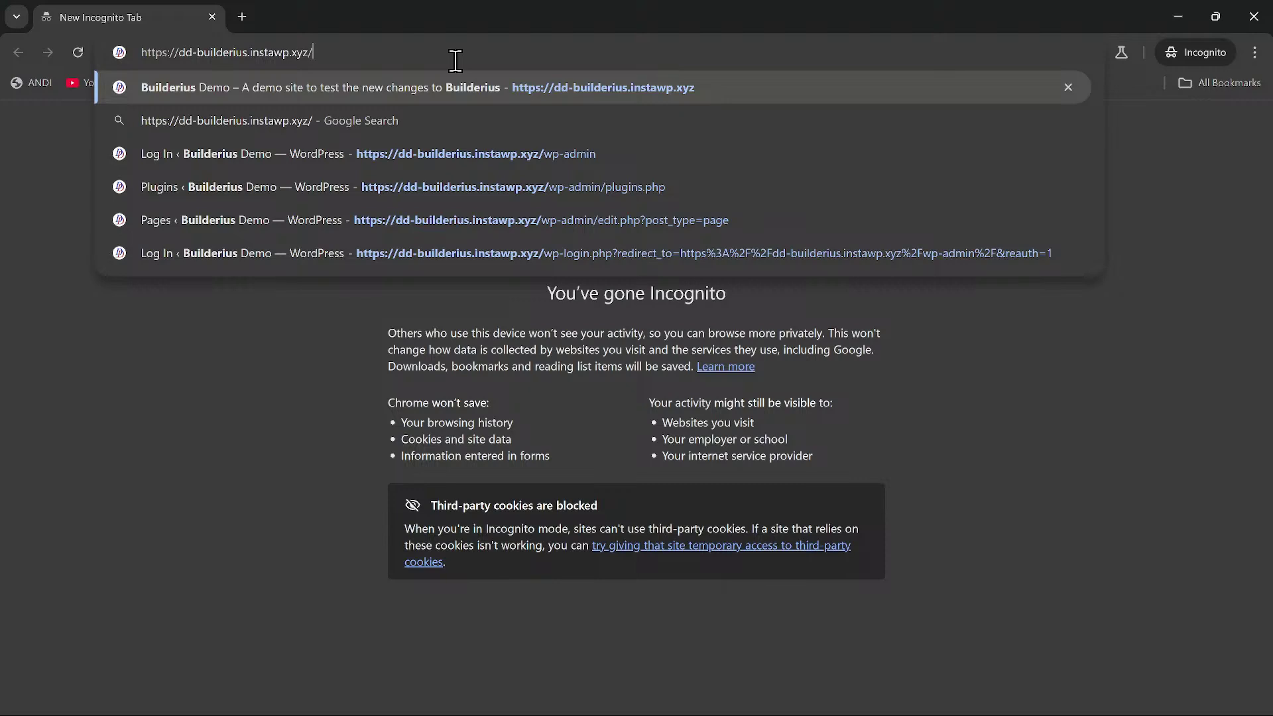
key("Return")
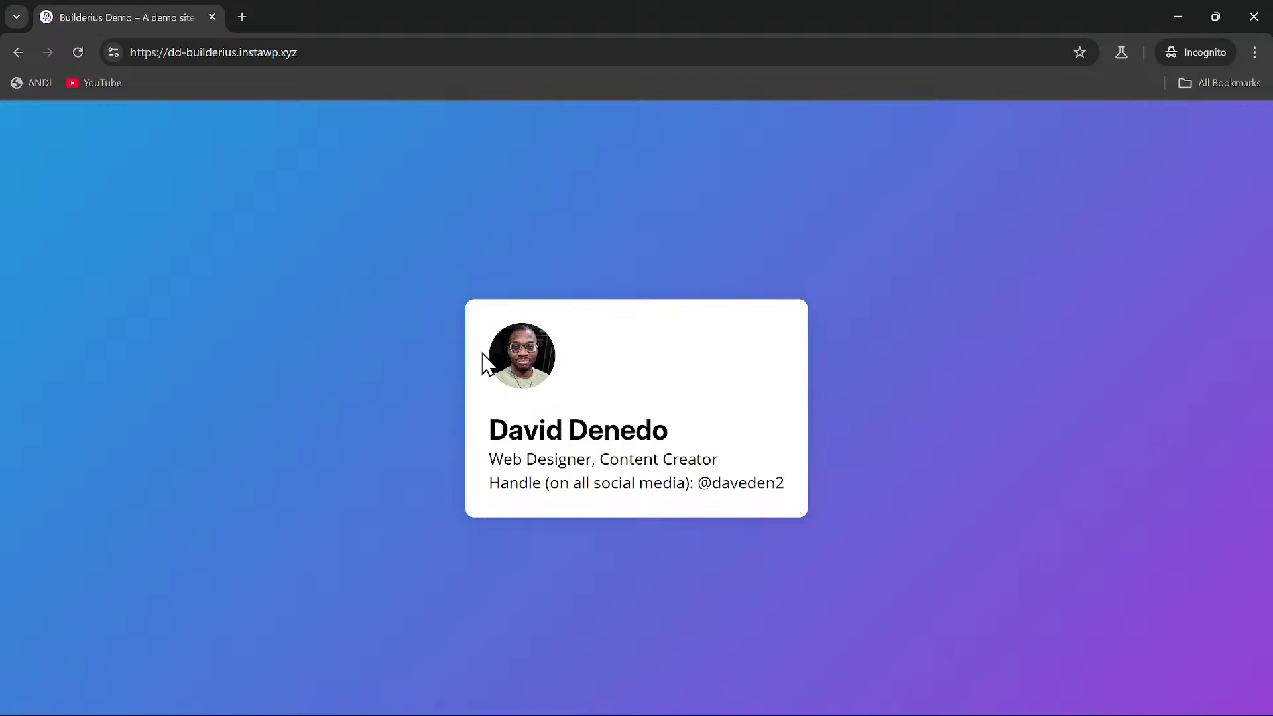
Step: Return to the logged-in front-end preview and check the page down to its last section for the hidden heading
key("alt+Tab")
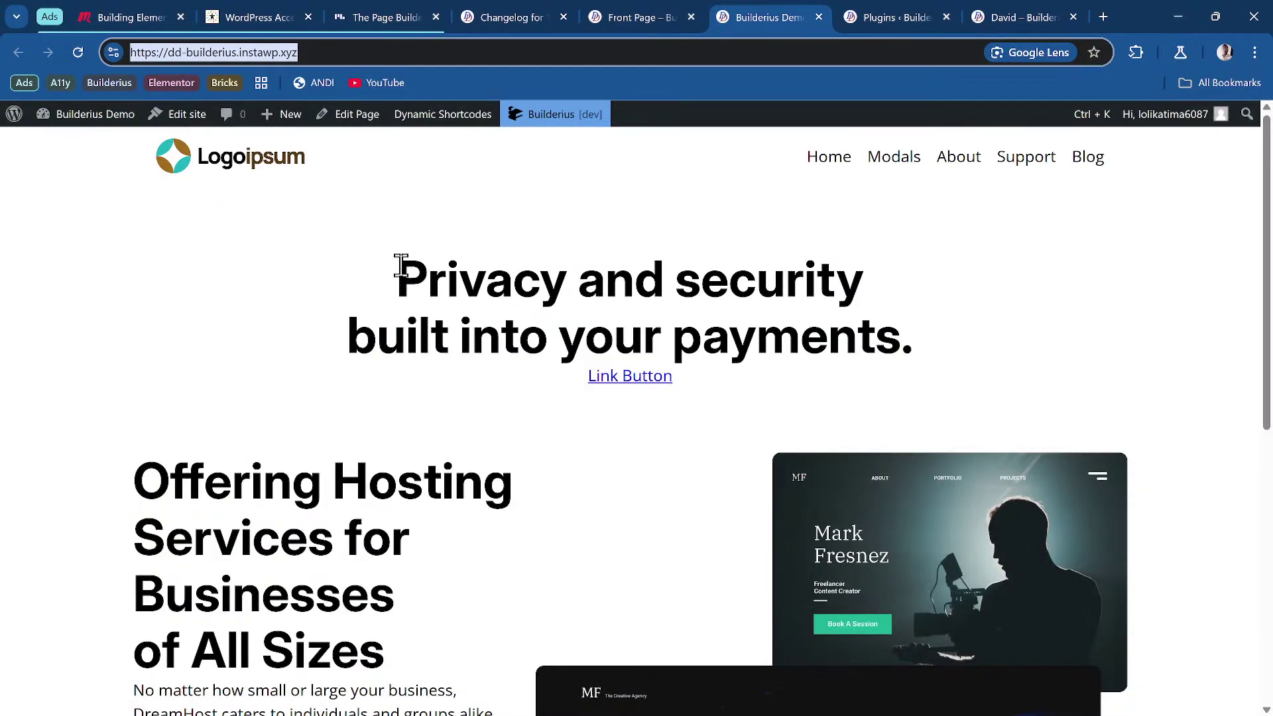
scroll(546, 275, "down", 3)
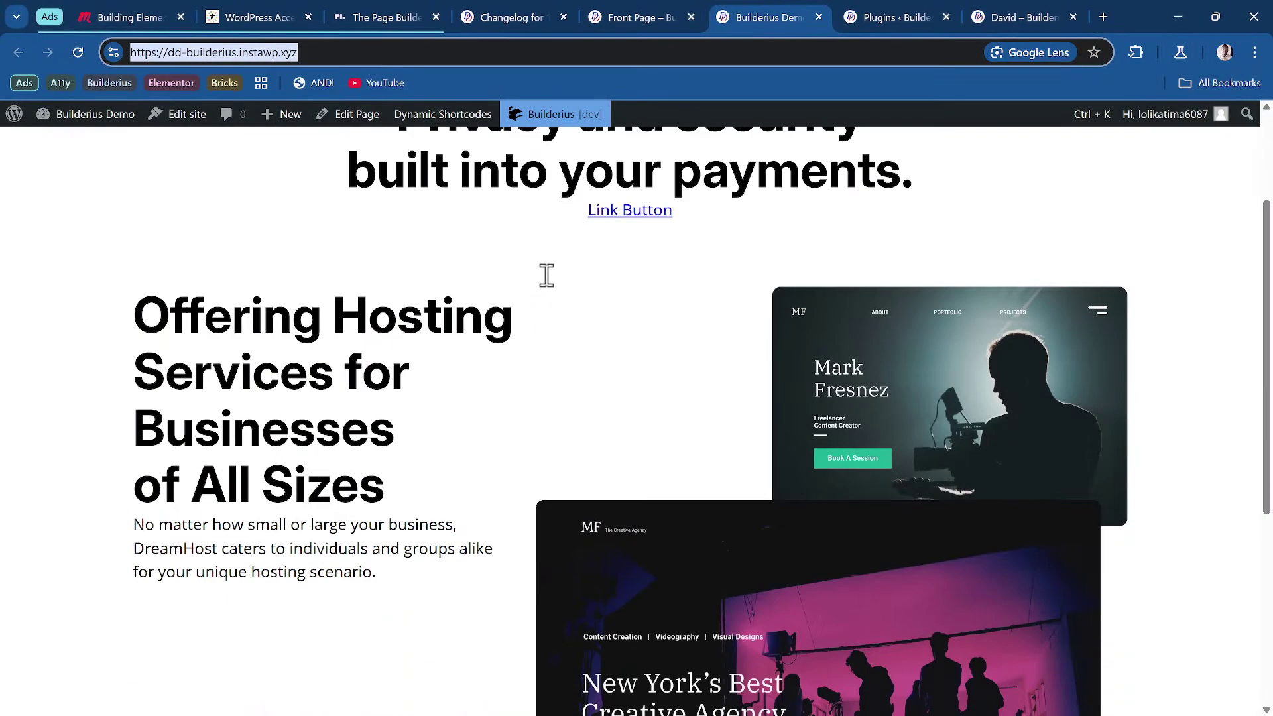
scroll(546, 275, "up", 3)
scroll(622, 113, "down", 4)
scroll(621, 117, "down", 4)
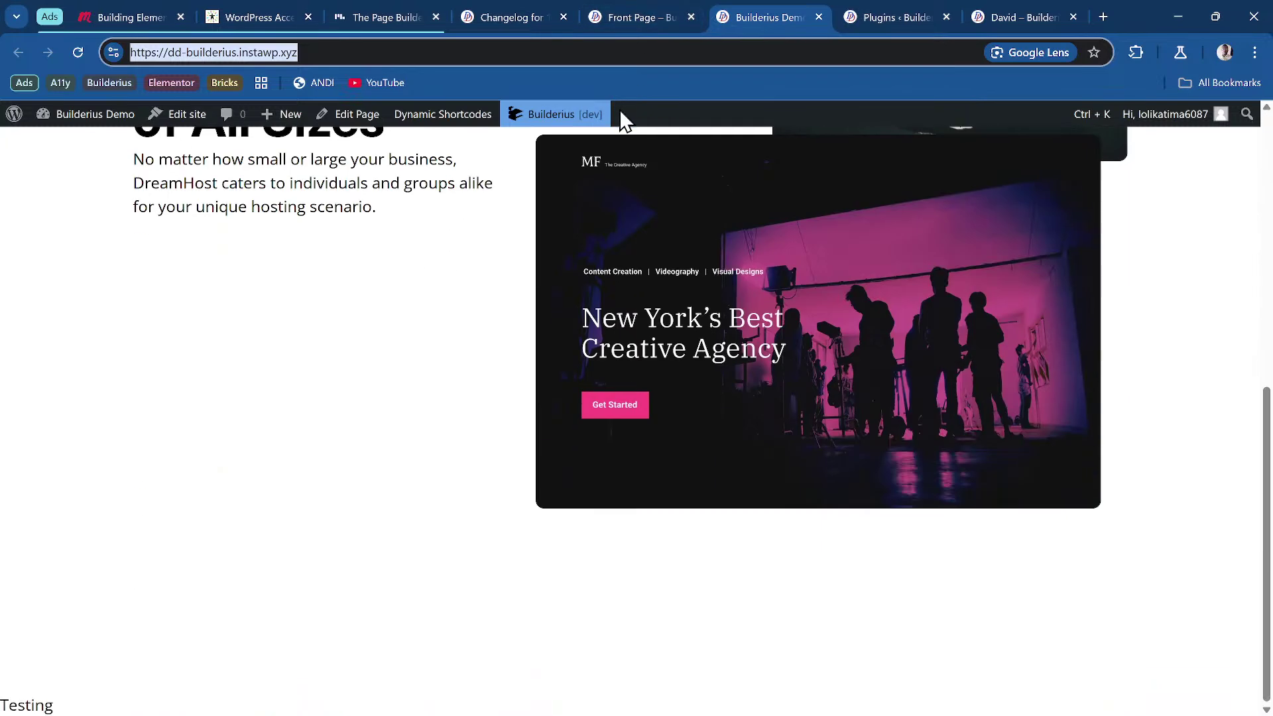
scroll(619, 113, "up", 4)
Step: Change the content of the last section's Heading to "This is a test heading" in the builder
left_click(638, 18)
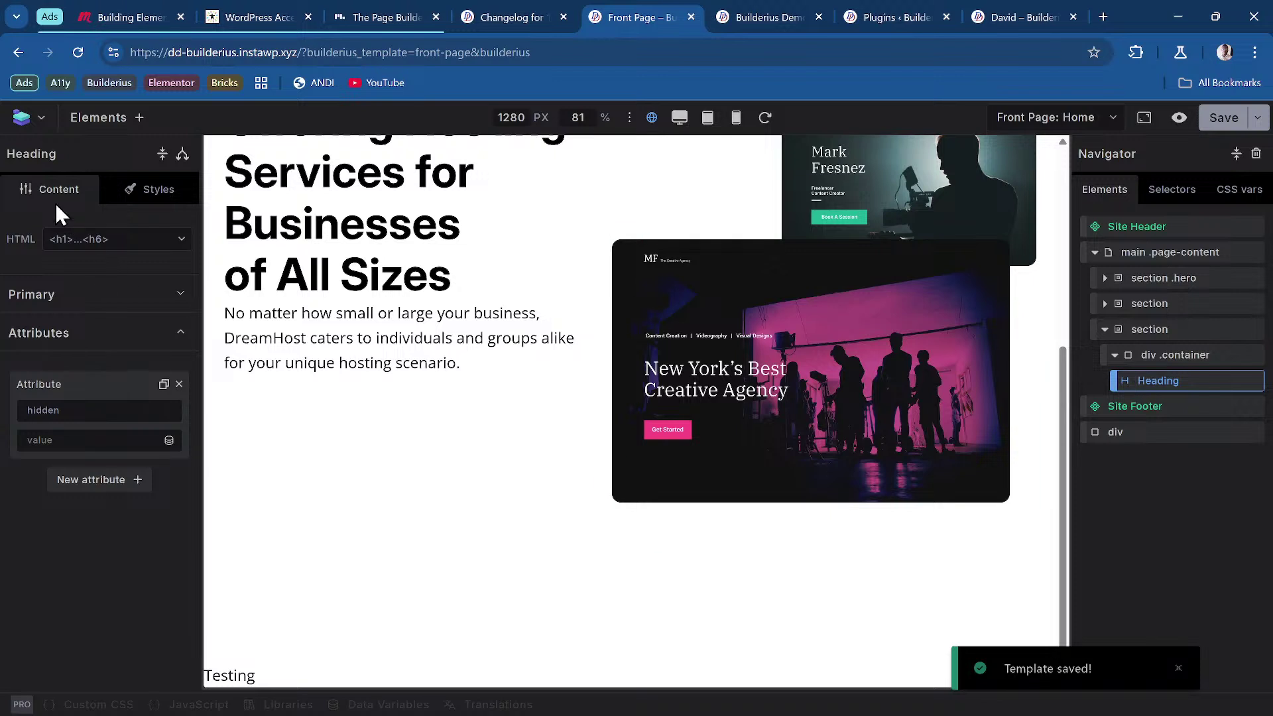
left_click(63, 296)
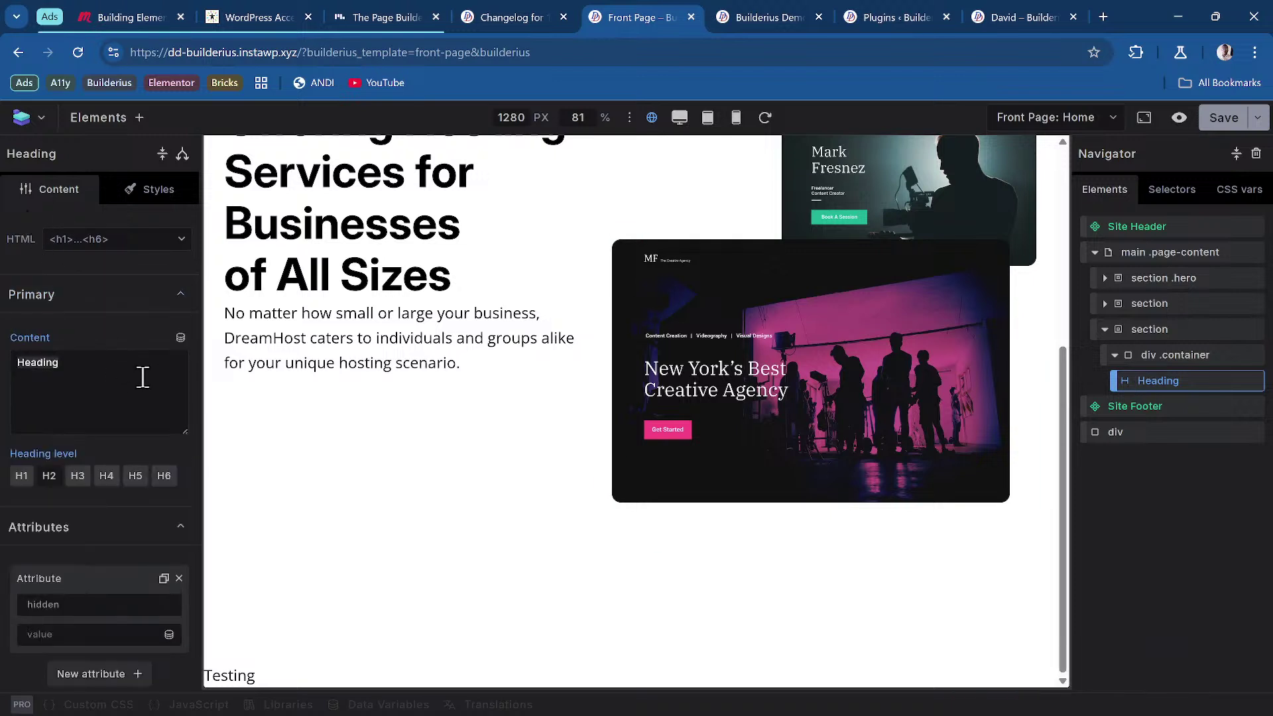
key("ctrl+a")
type("Thi")
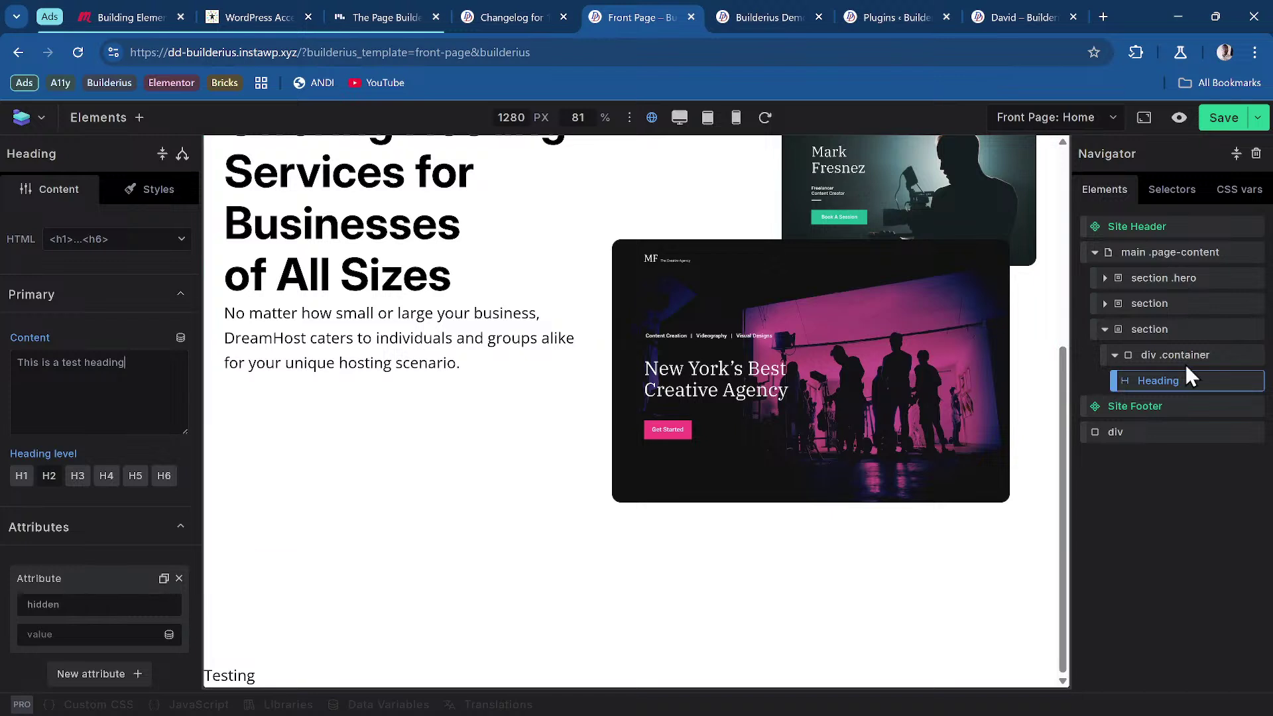
Step: Set the last section's background color to var(--color-primary) and save the template
left_click(1180, 330)
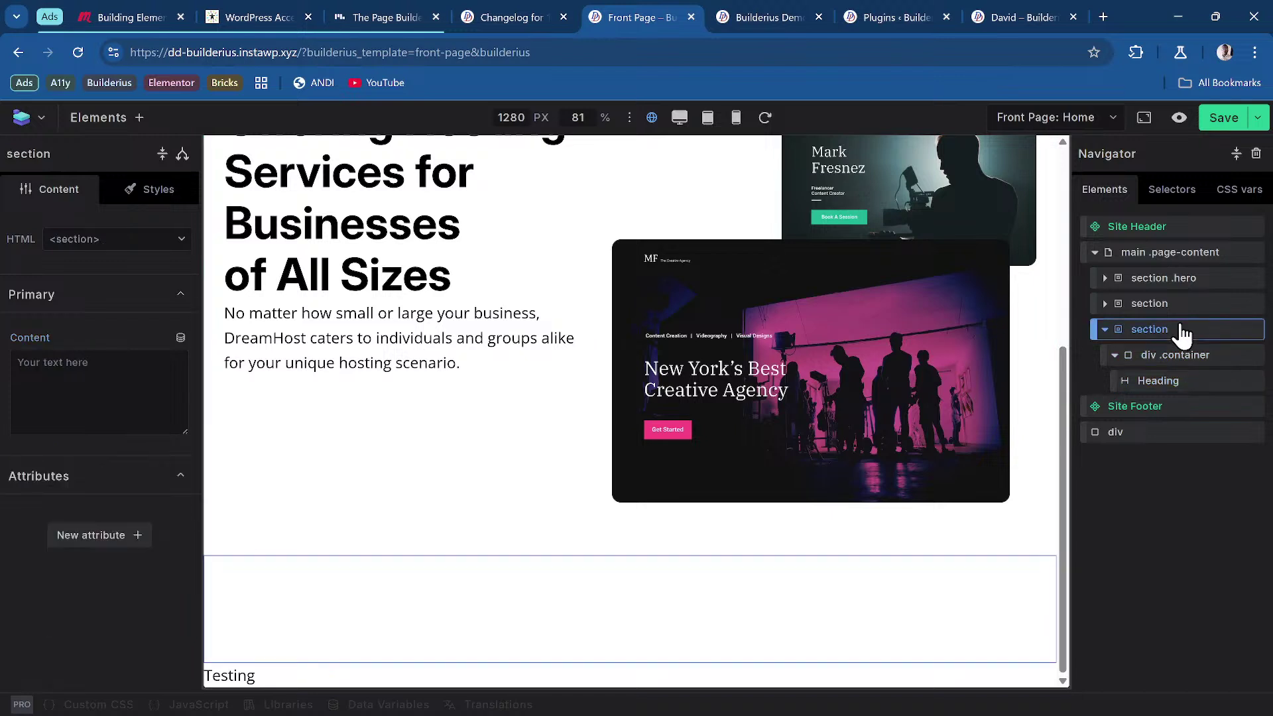
left_click(146, 199)
scroll(148, 359, "down", 5)
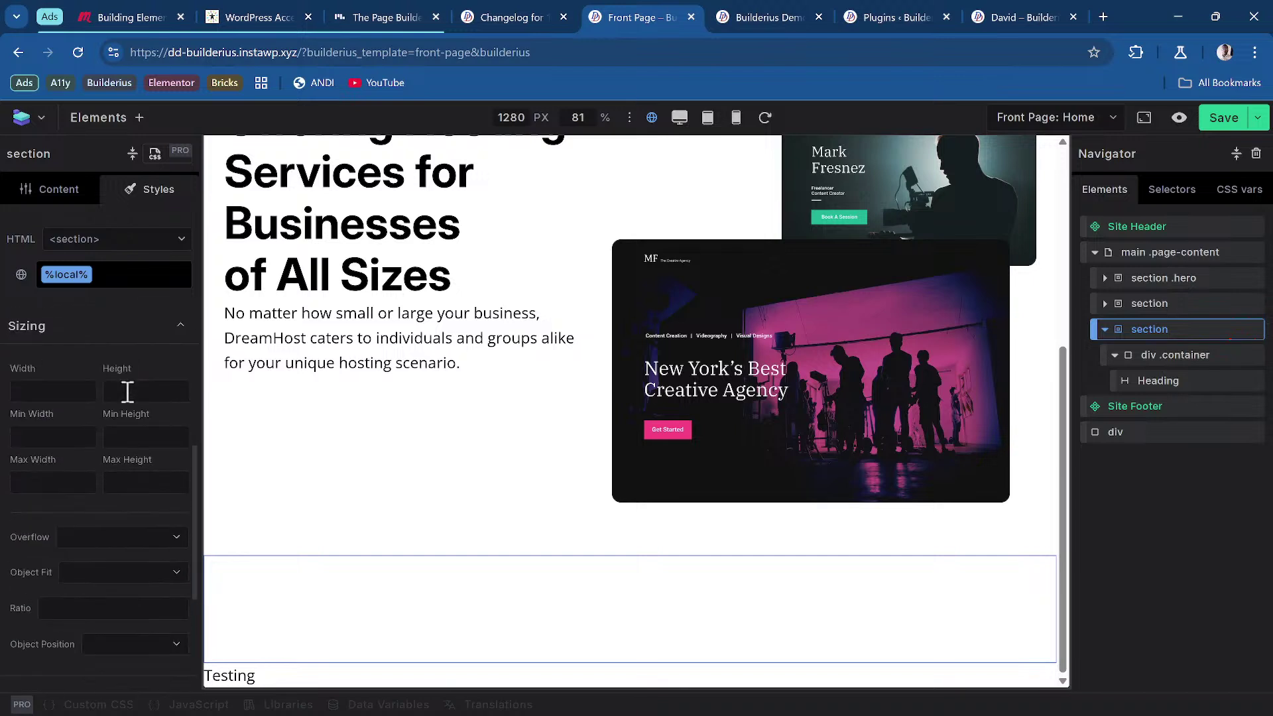
scroll(128, 392, "down", 3)
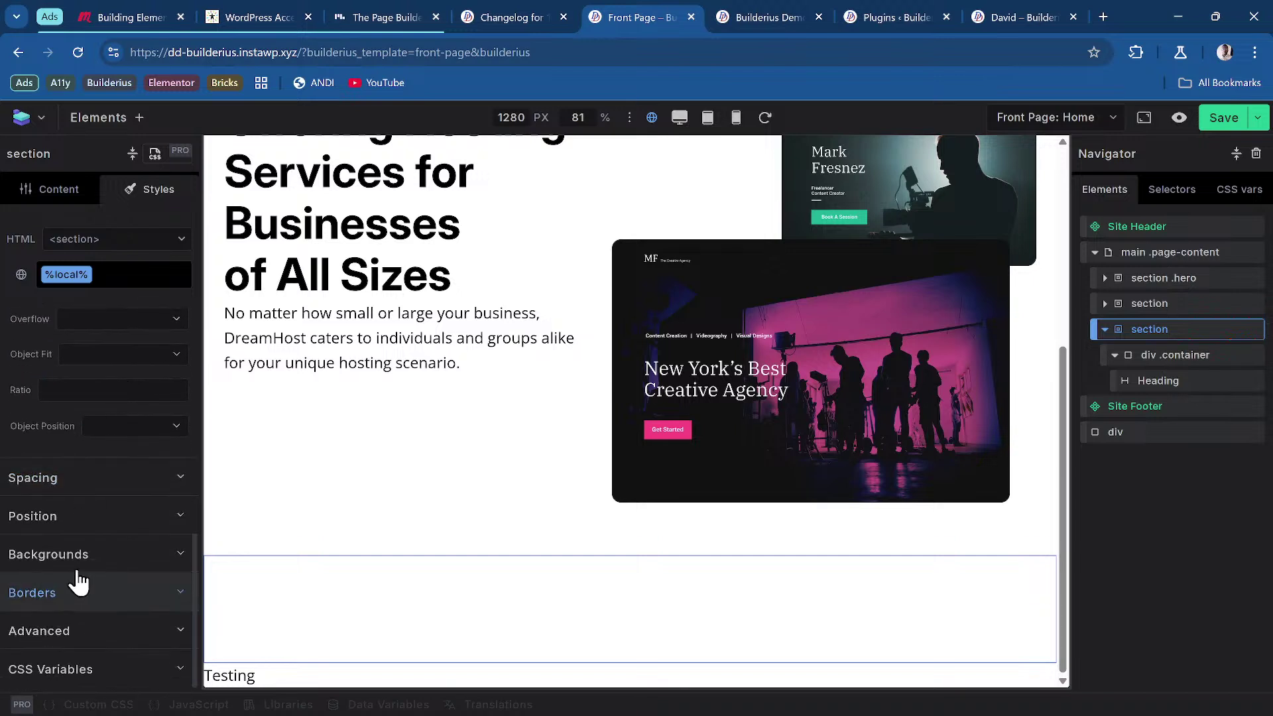
left_click(79, 554)
scroll(126, 464, "down", 3)
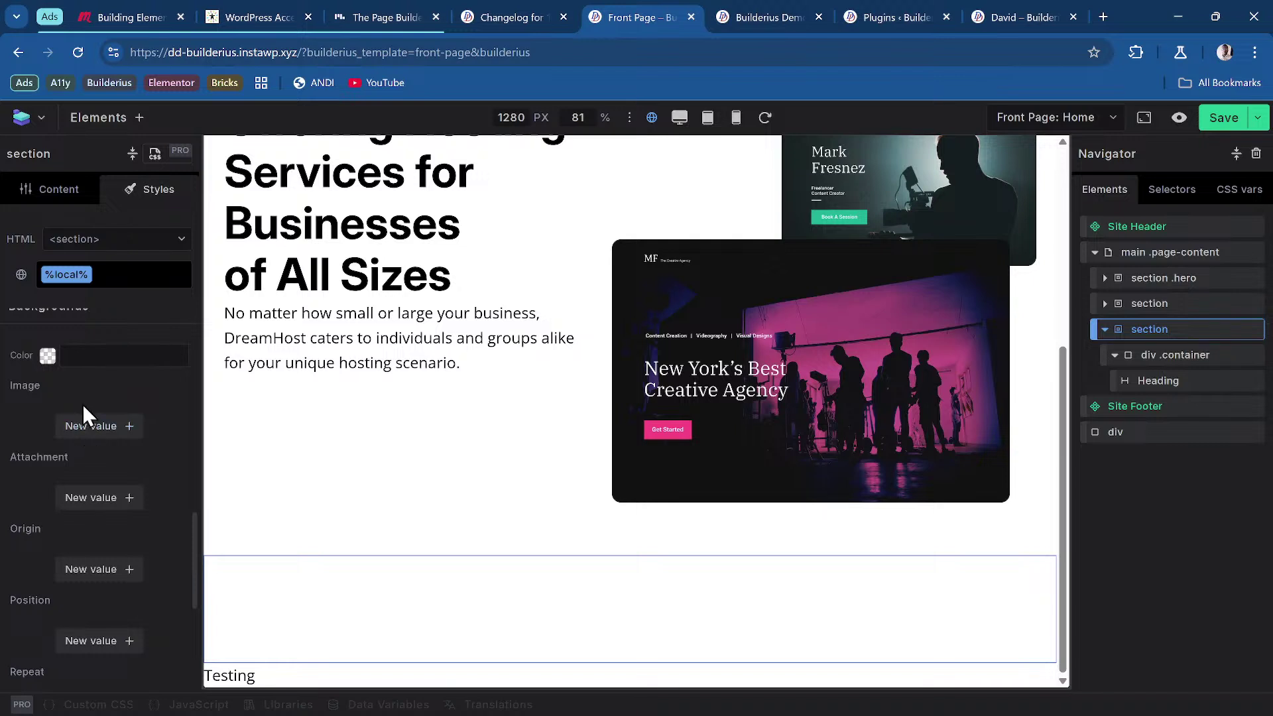
left_click(49, 359)
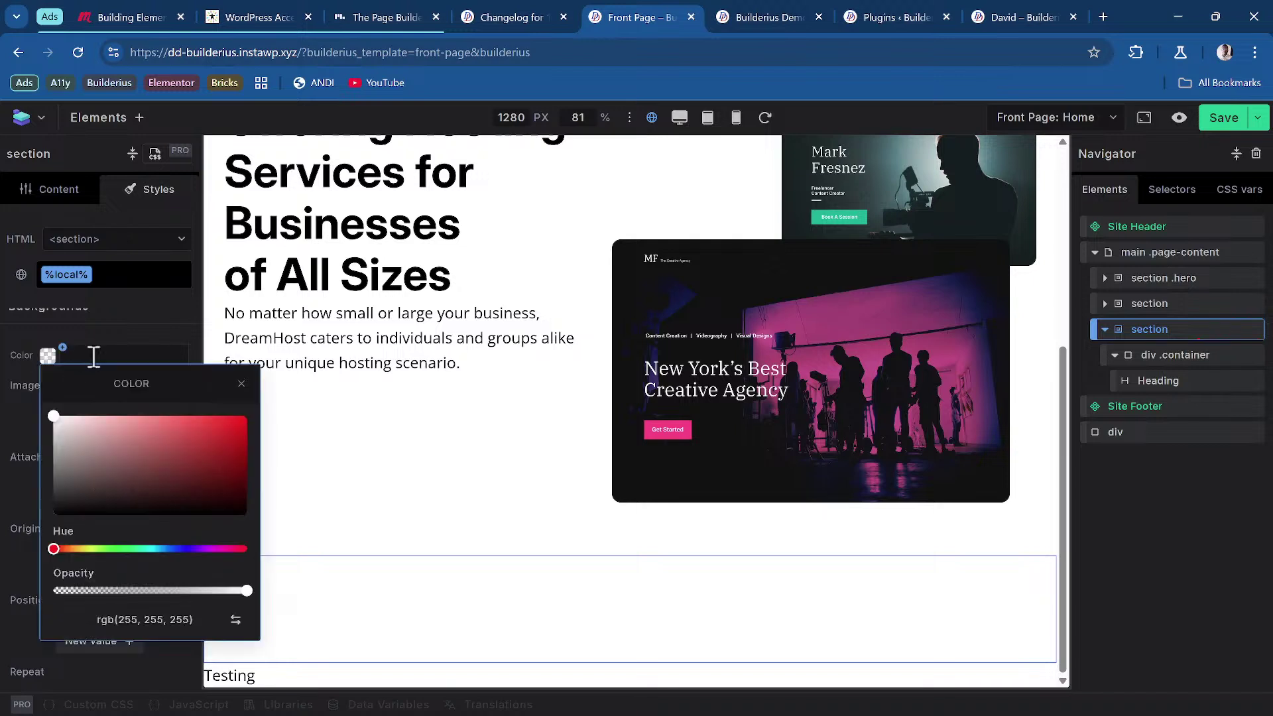
left_click(93, 356)
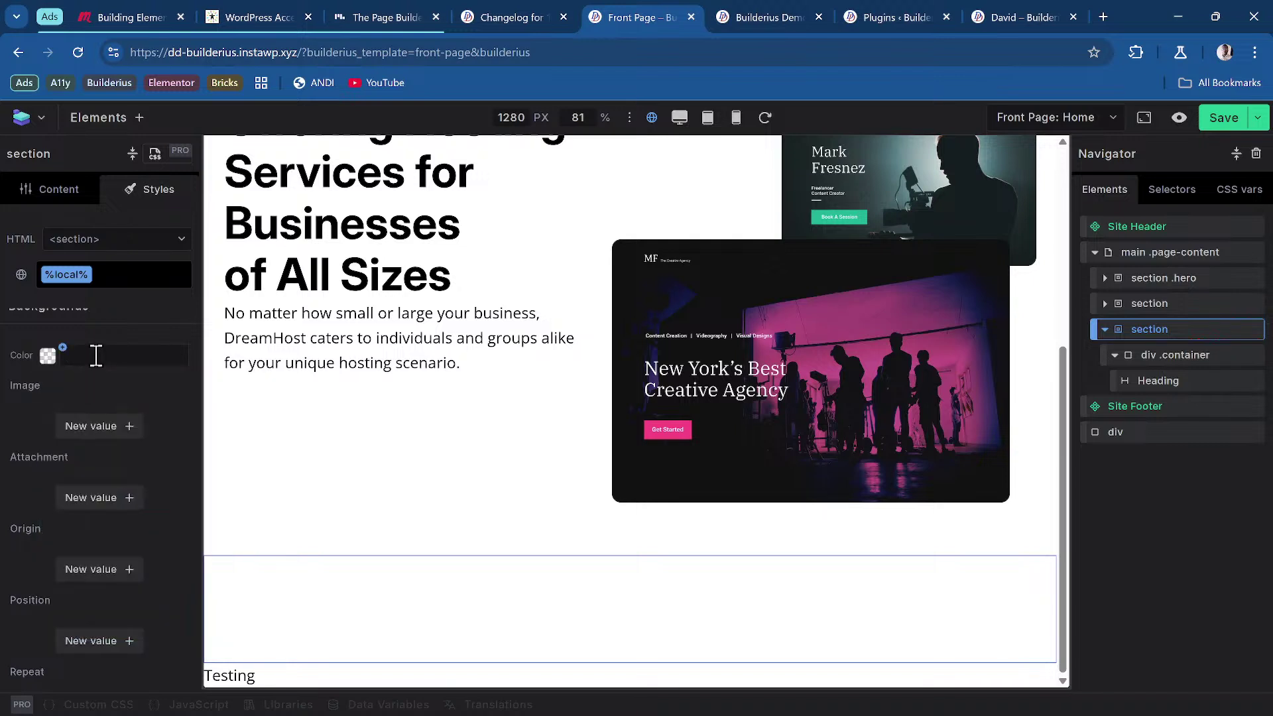
left_click(96, 356)
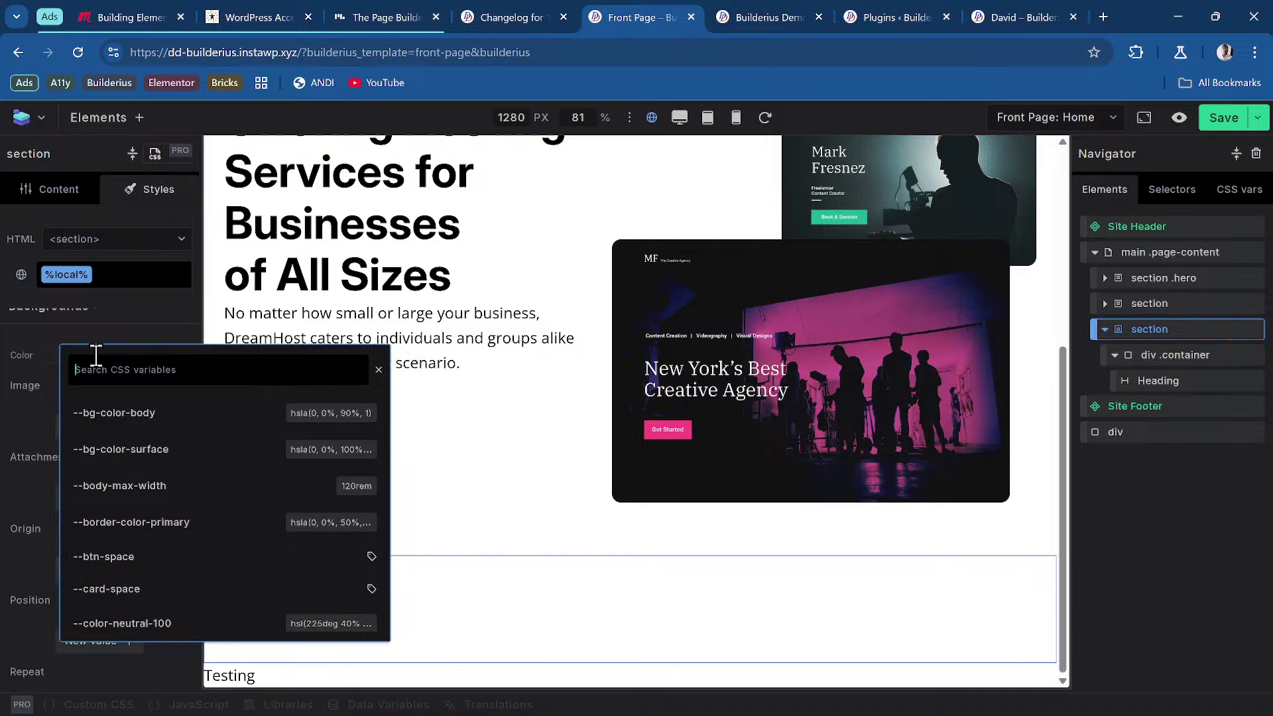
type("color")
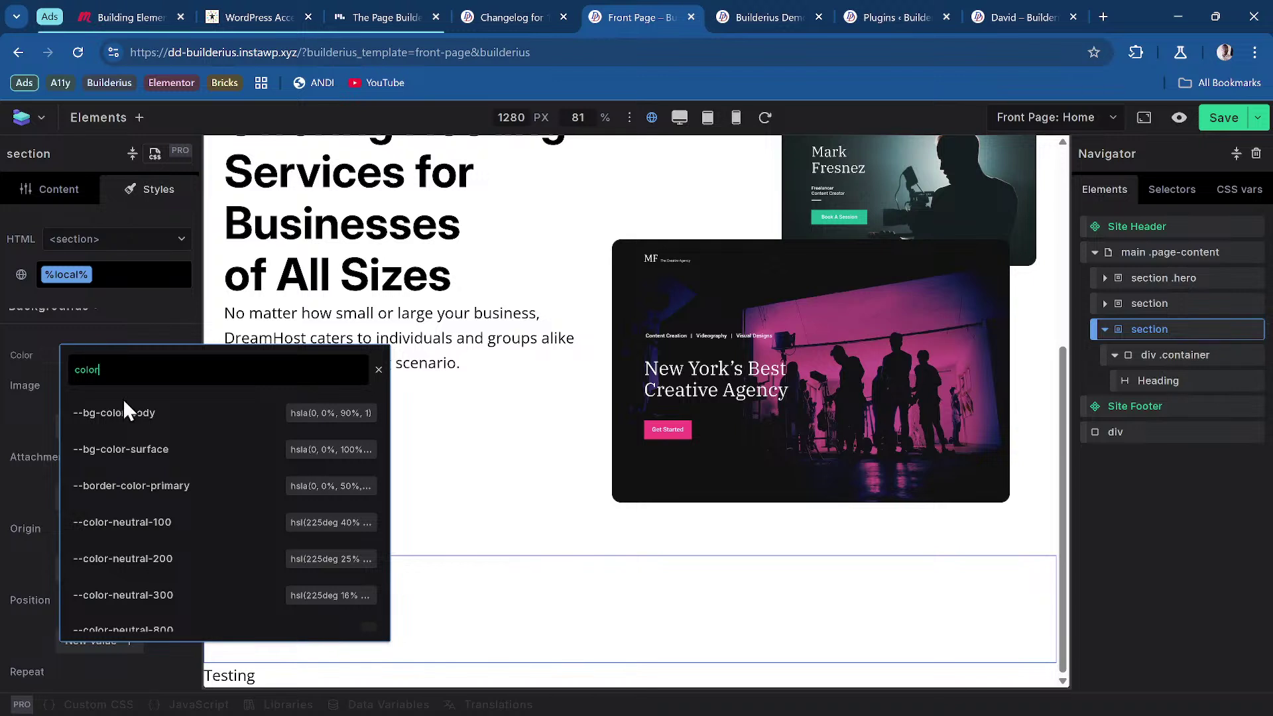
scroll(177, 509, "down", 1)
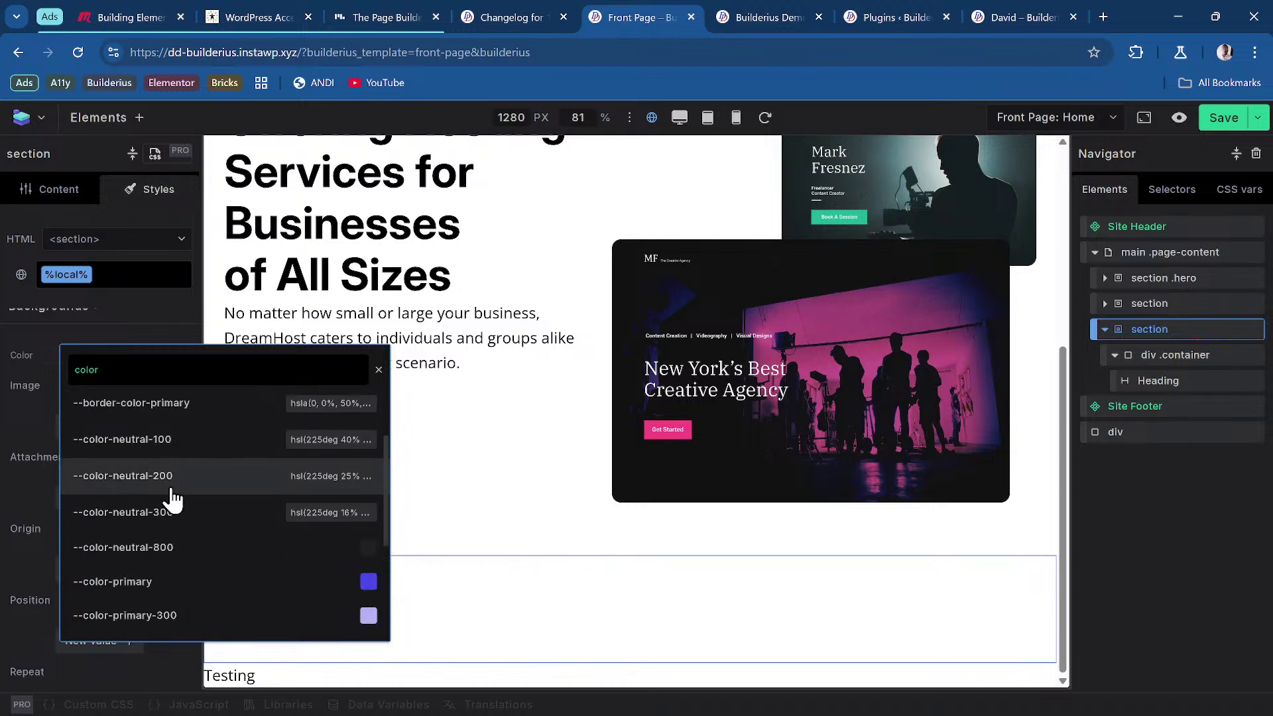
scroll(174, 497, "down", 2)
left_click(176, 405)
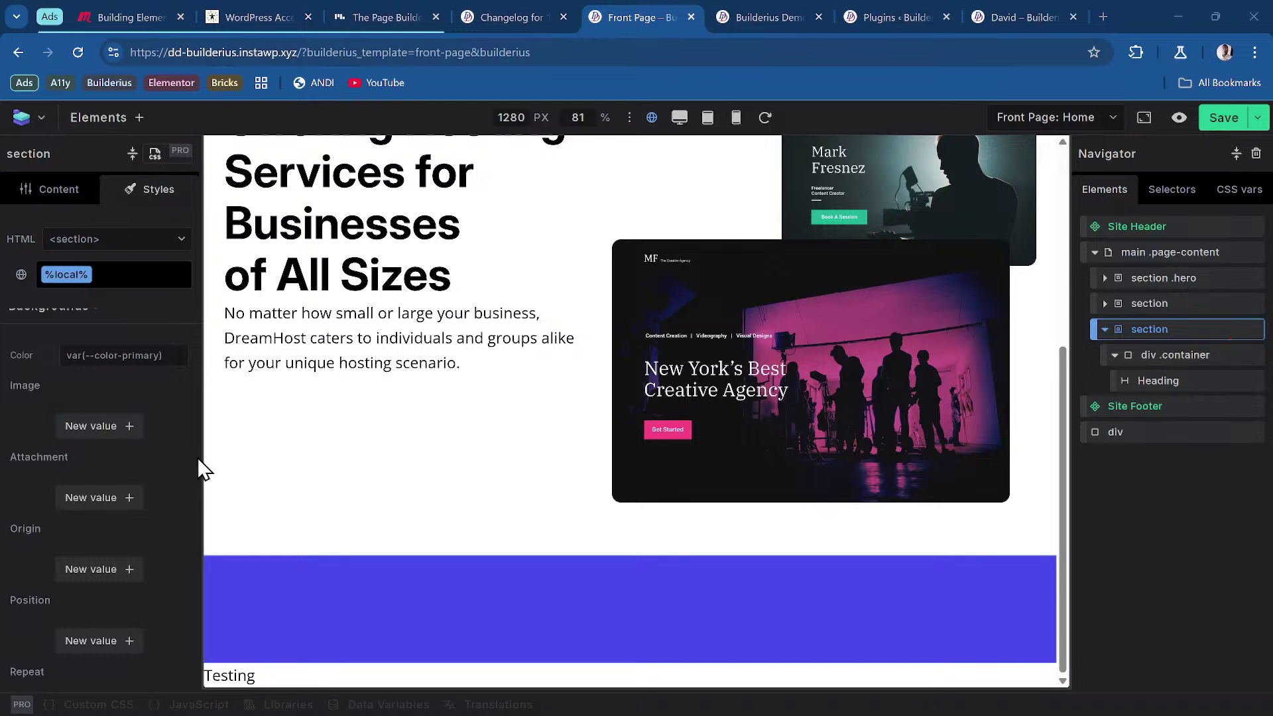
key("ctrl+s")
left_click(552, 351)
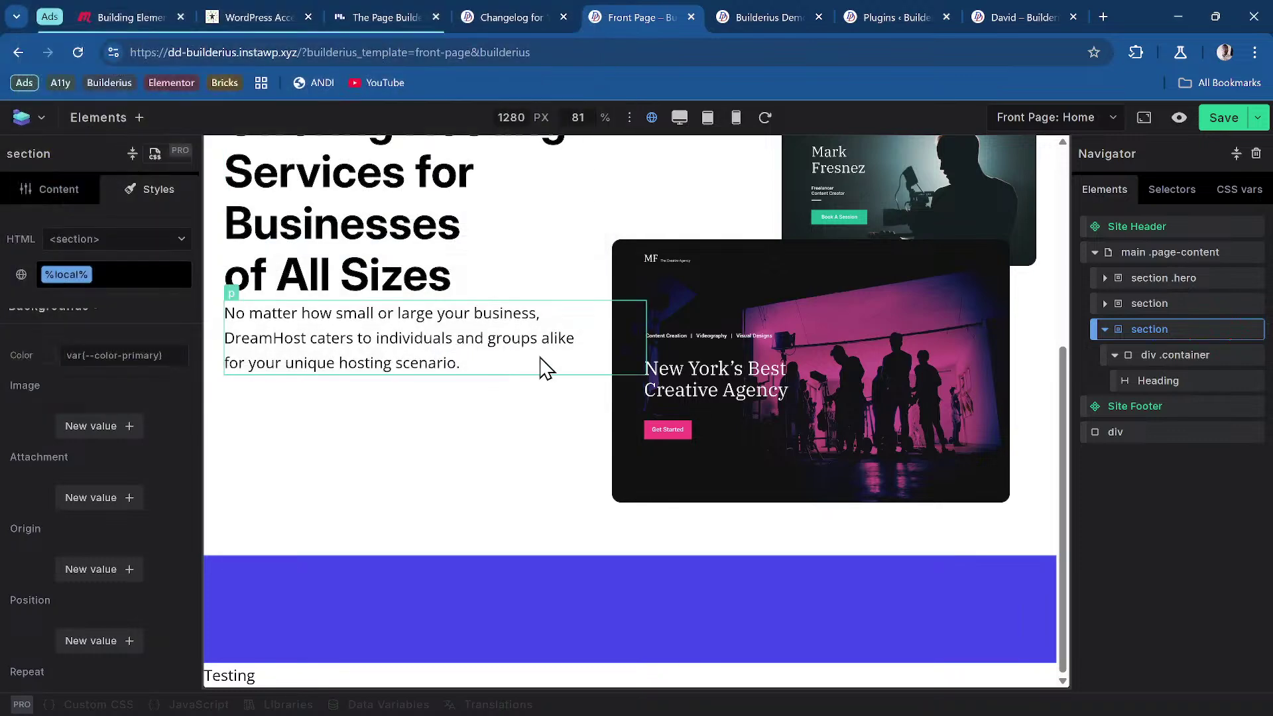
Step: Save the template, reload the front-end preview and check the last section with the primary-color background
left_click(1219, 118)
left_click(742, 17)
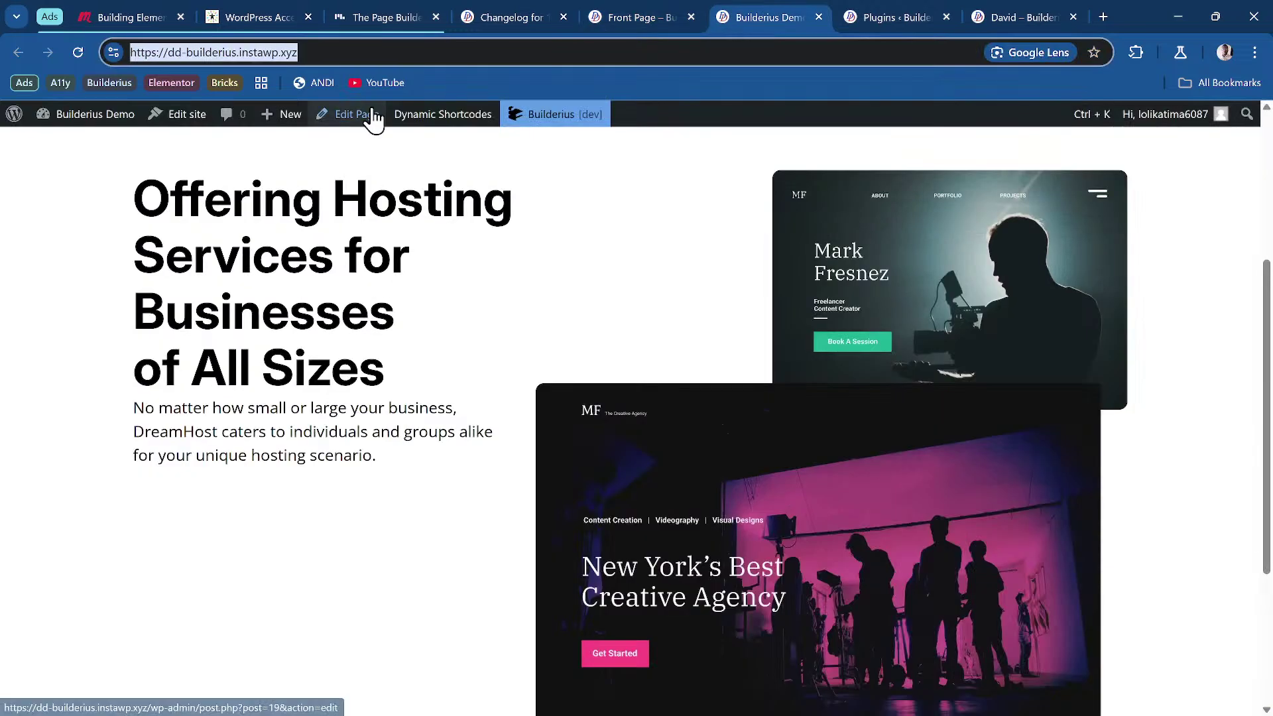
left_click(78, 52)
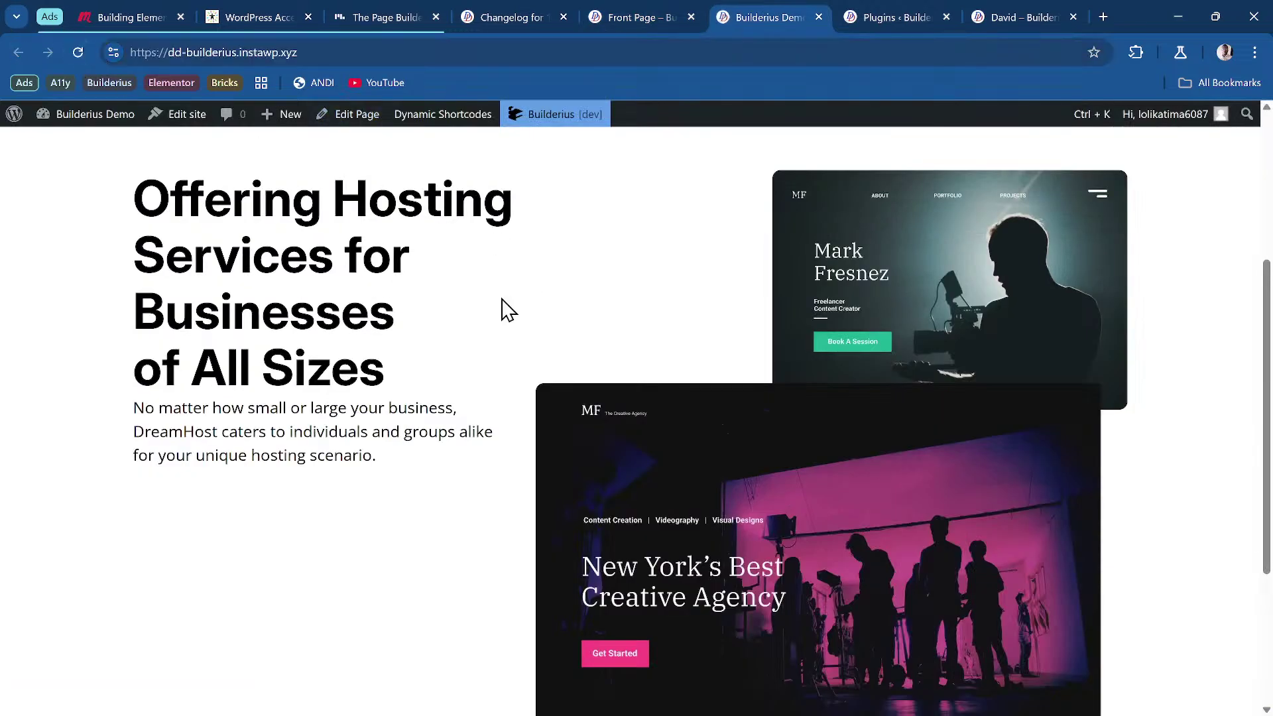
scroll(506, 307, "down", 3)
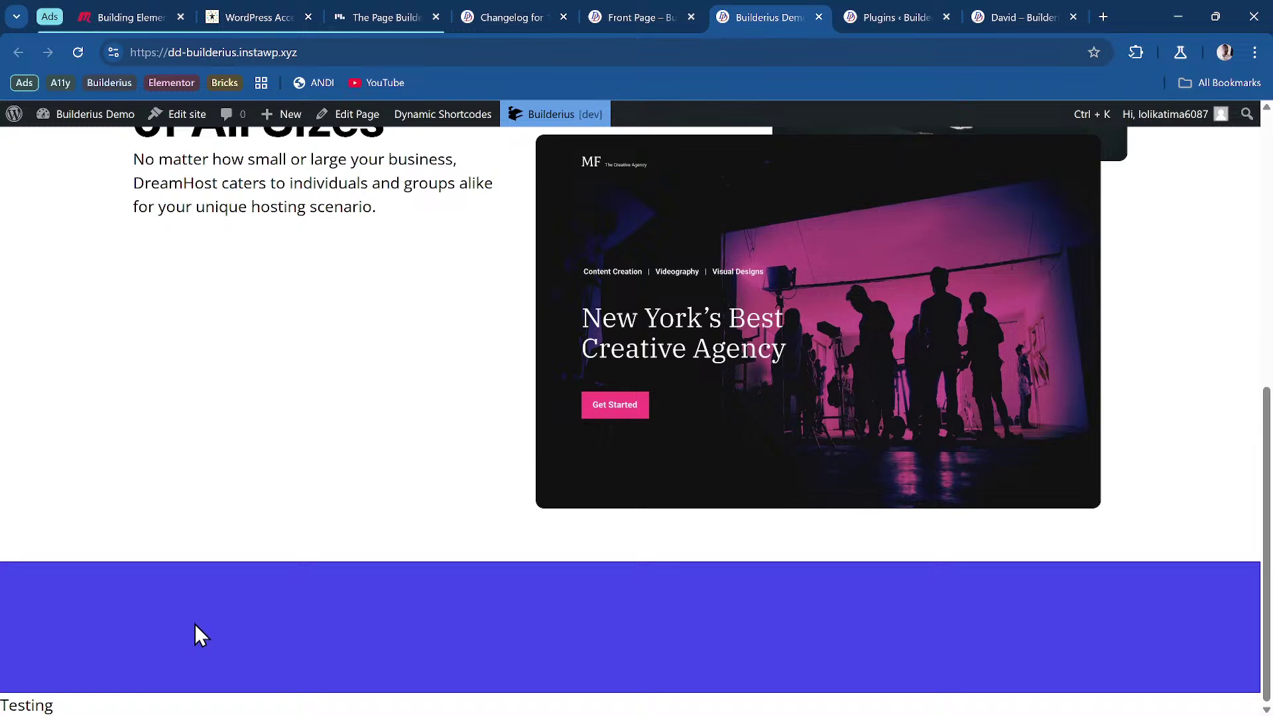
Step: Inspect the last section in the browser's developer tools and expand its container div to examine the heading's markup
right_click(195, 625)
left_click(278, 606)
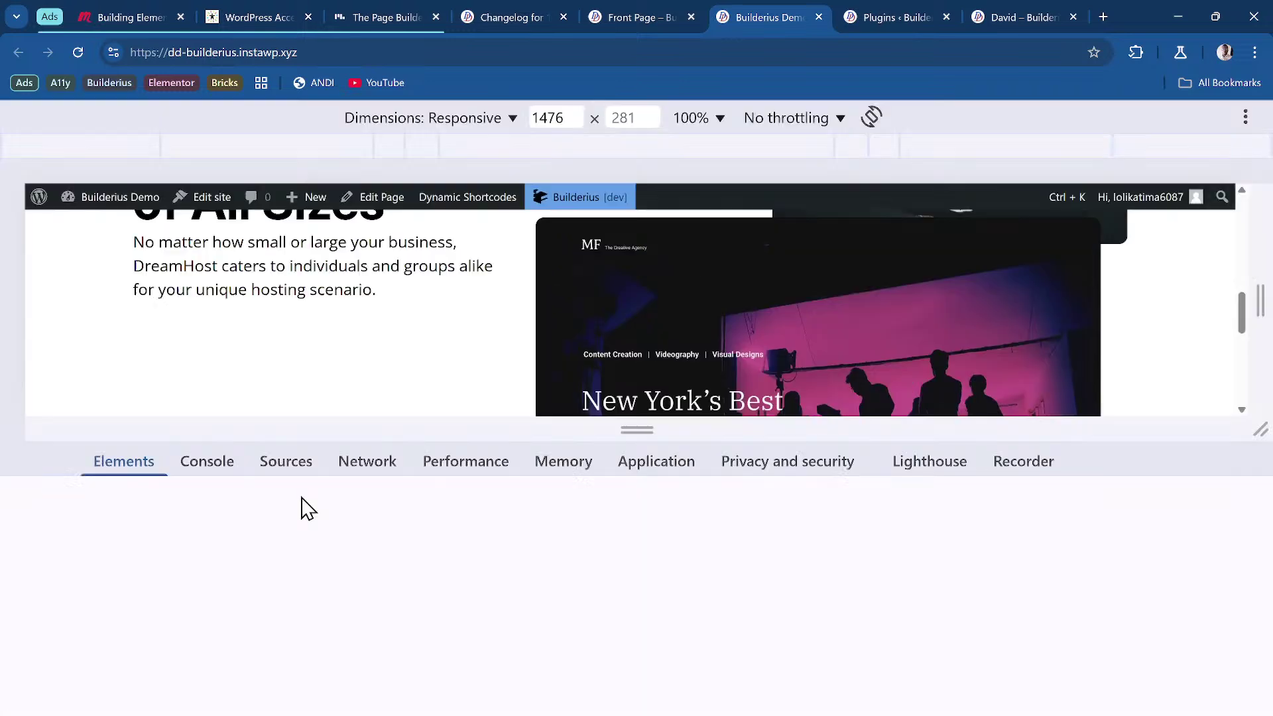
scroll(313, 352, "down", 3)
scroll(215, 604, "down", 2)
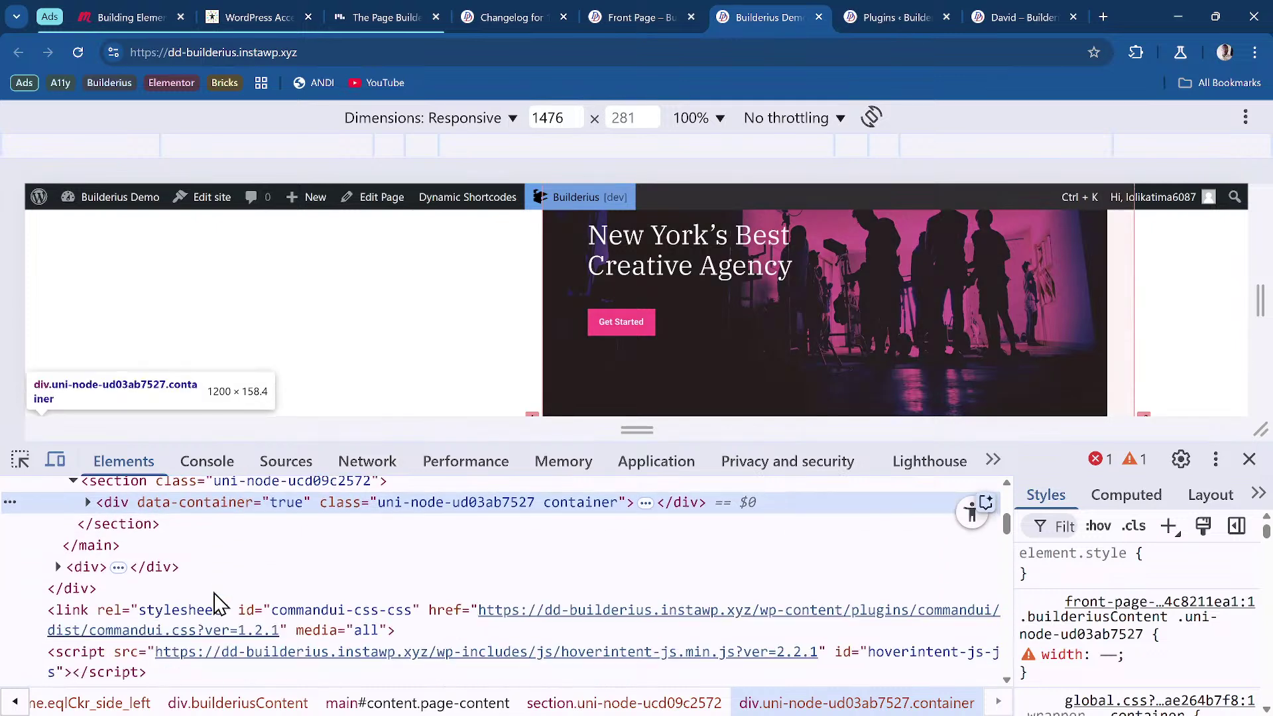
scroll(109, 592, "up", 2)
left_click(88, 584)
scroll(176, 577, "down", 2)
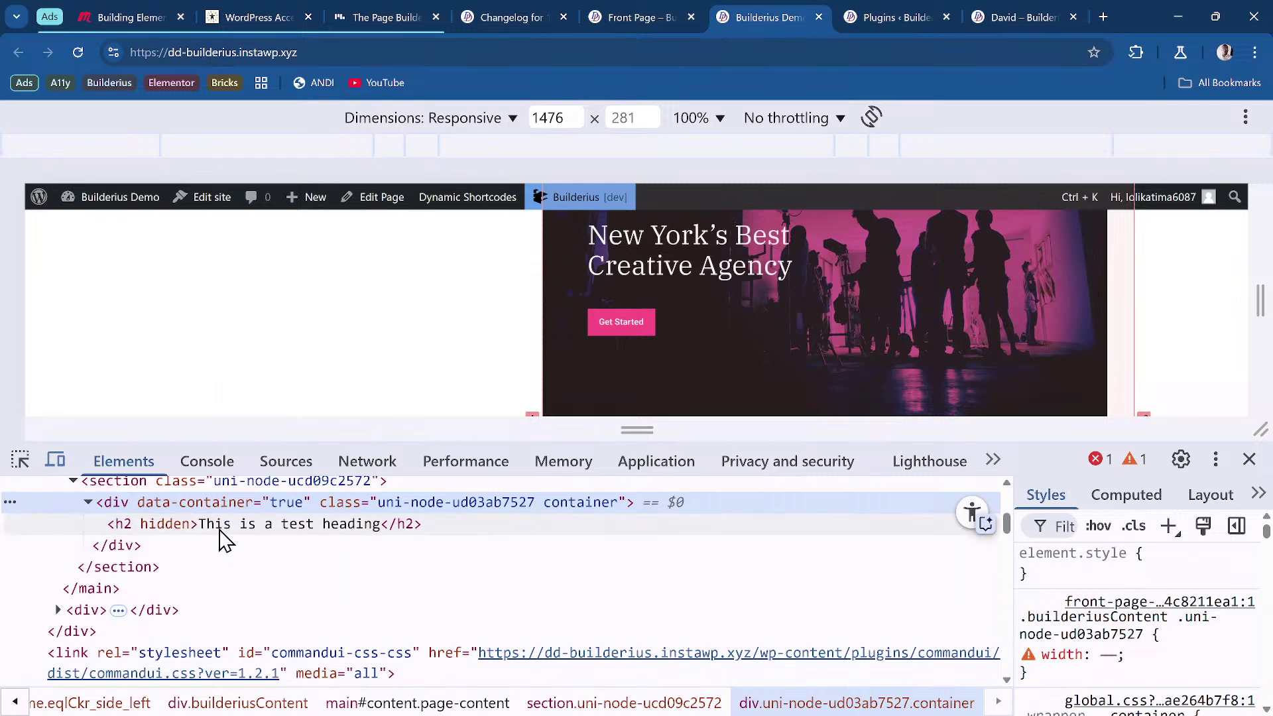
scroll(222, 534, "up", 2)
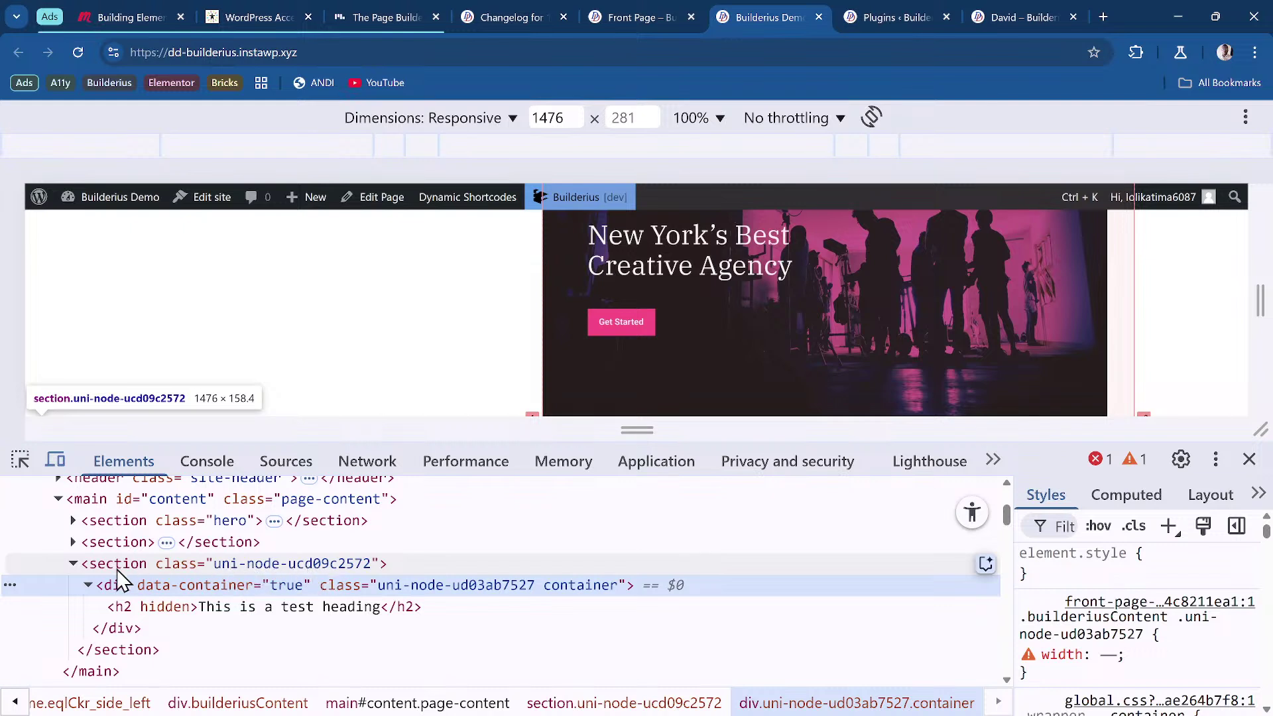
Step: Examine the last section element and its nested h2 in the inspected markup, including how the hidden attribute is rendered
left_click(250, 565)
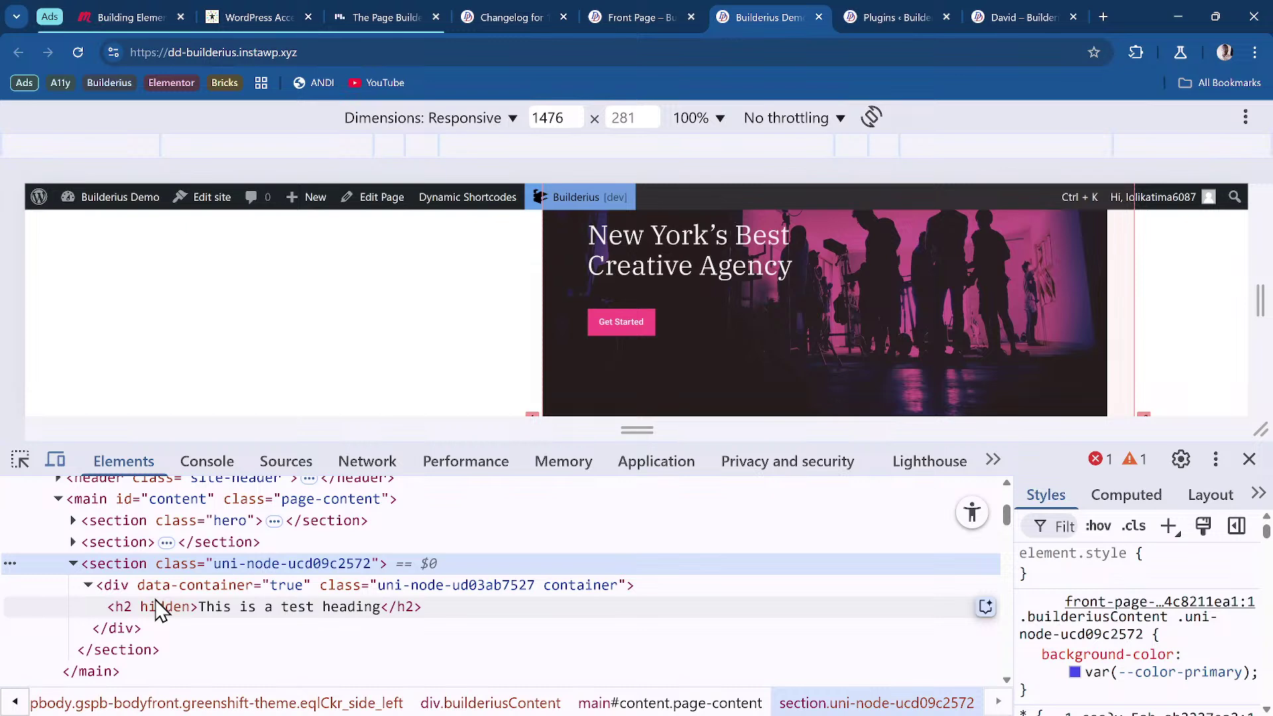
scroll(172, 590, "down", 5)
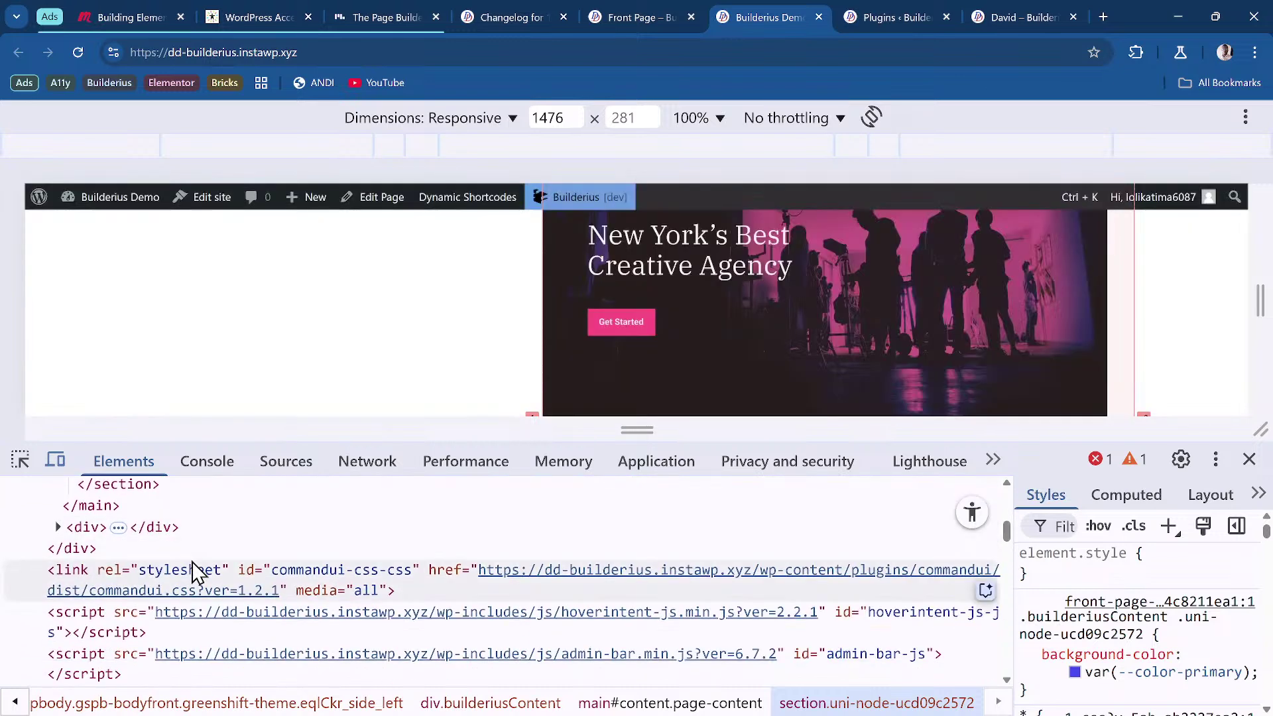
scroll(192, 570, "up", 6)
scroll(196, 571, "down", 1)
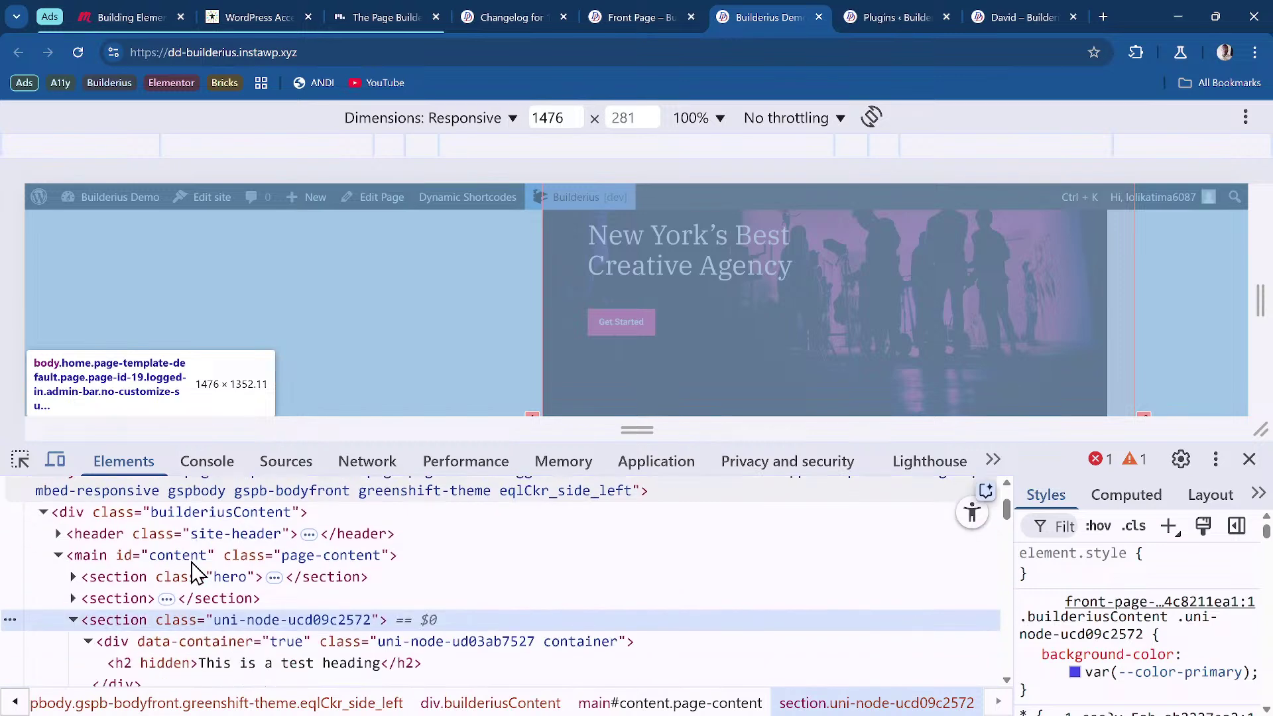
scroll(196, 572, "down", 2)
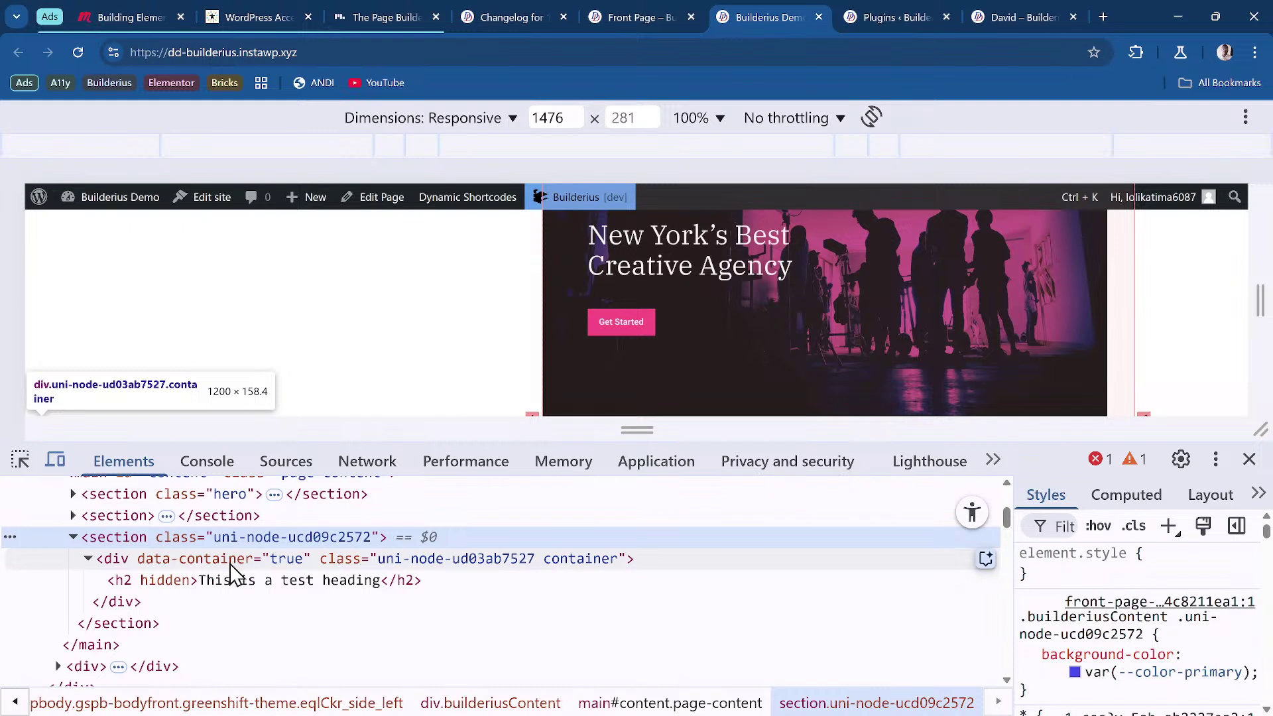
left_click(176, 584)
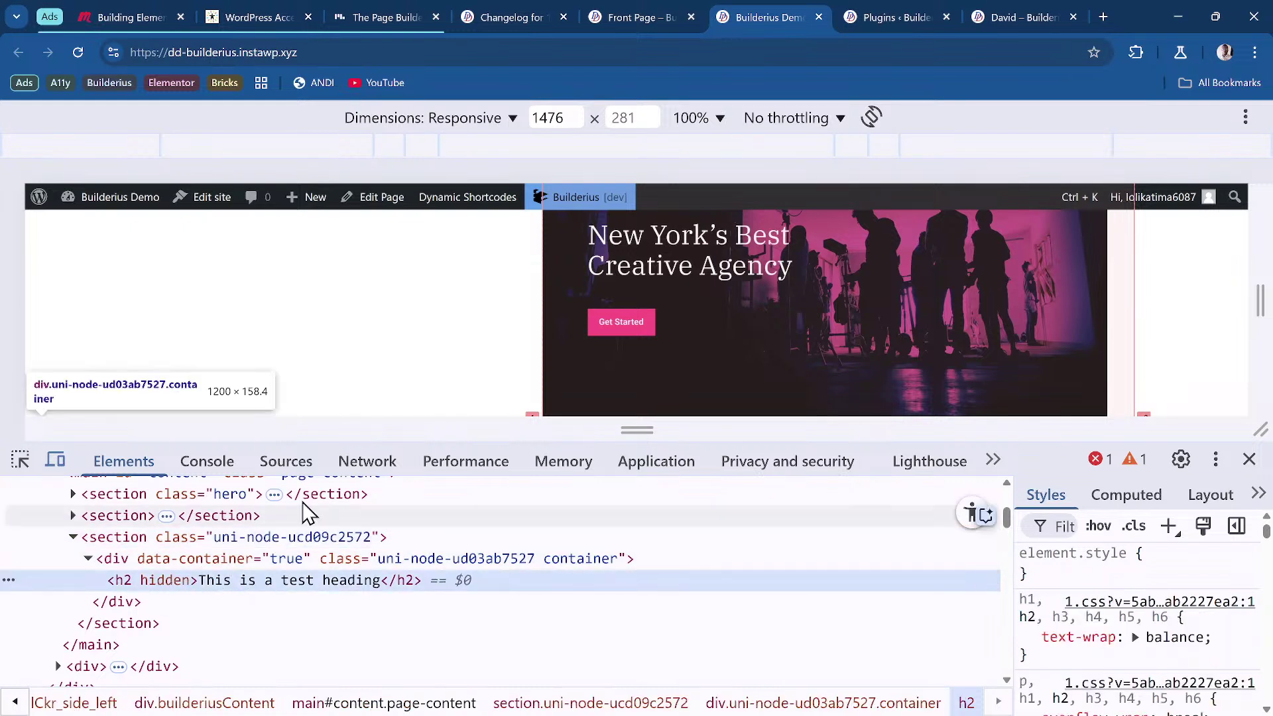
Step: Back in the builder, remove the hidden attribute from the last section's Heading
left_click(611, 29)
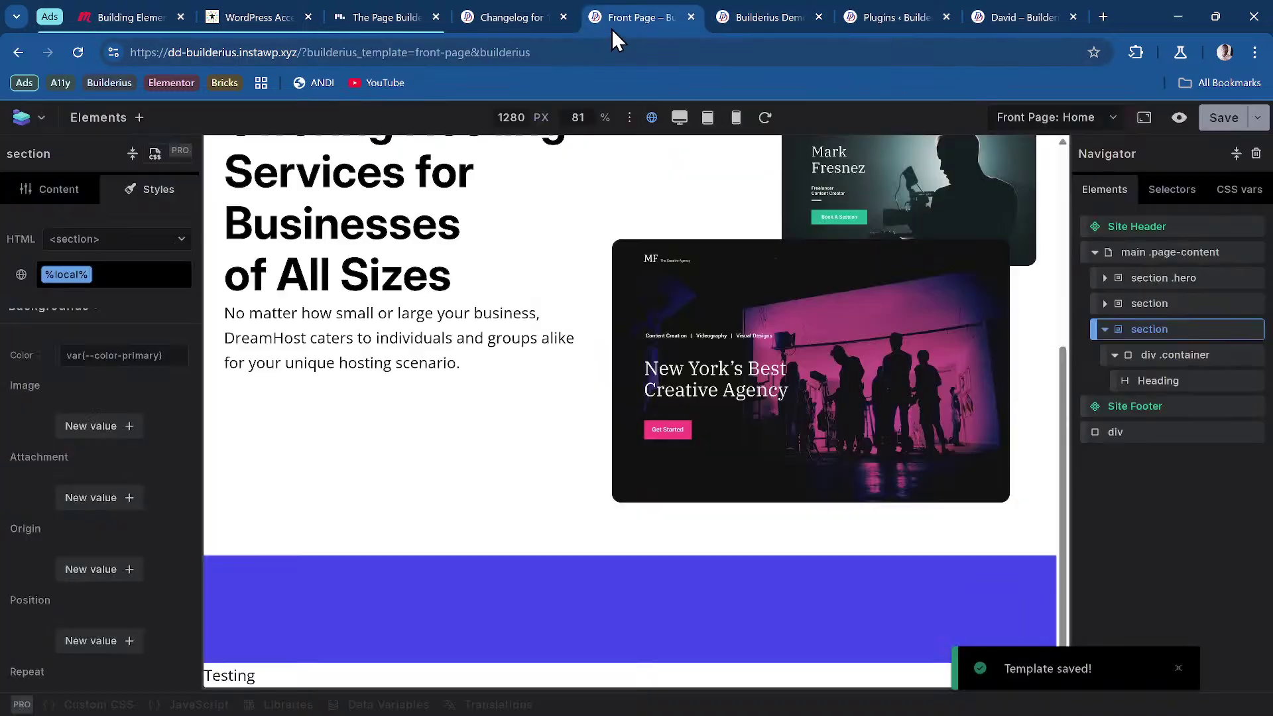
left_click(1159, 382)
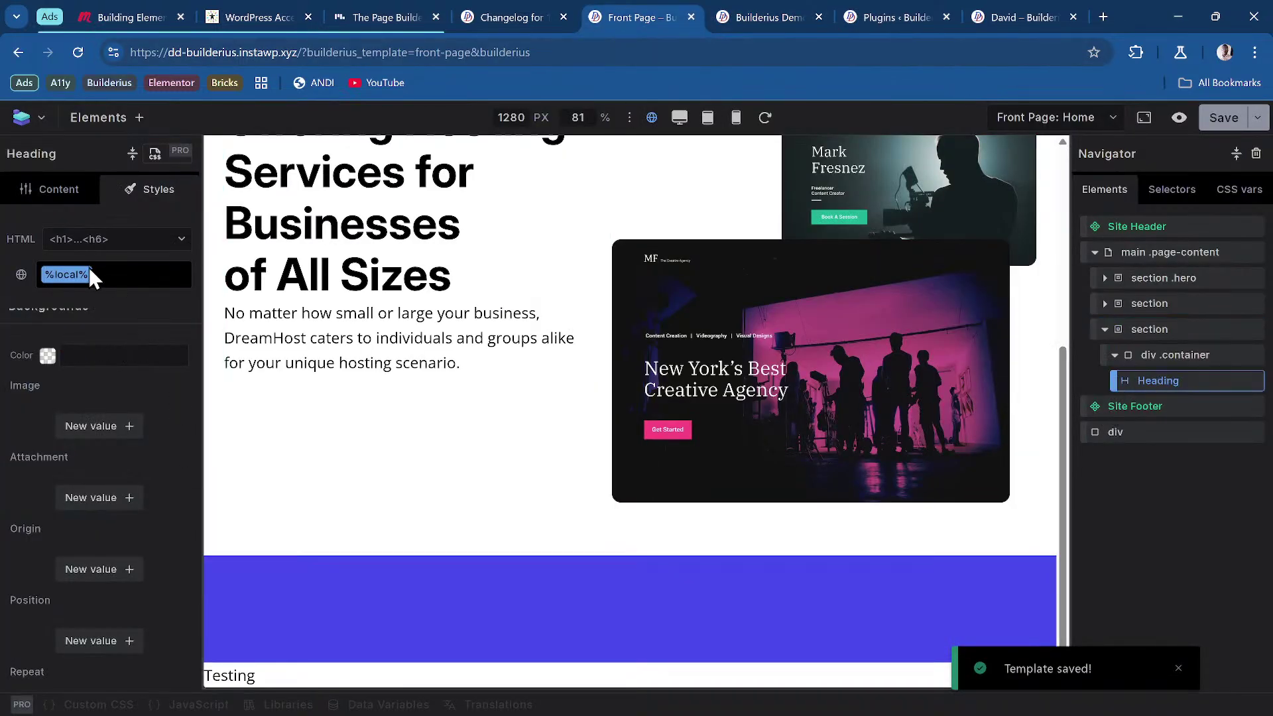
left_click(59, 191)
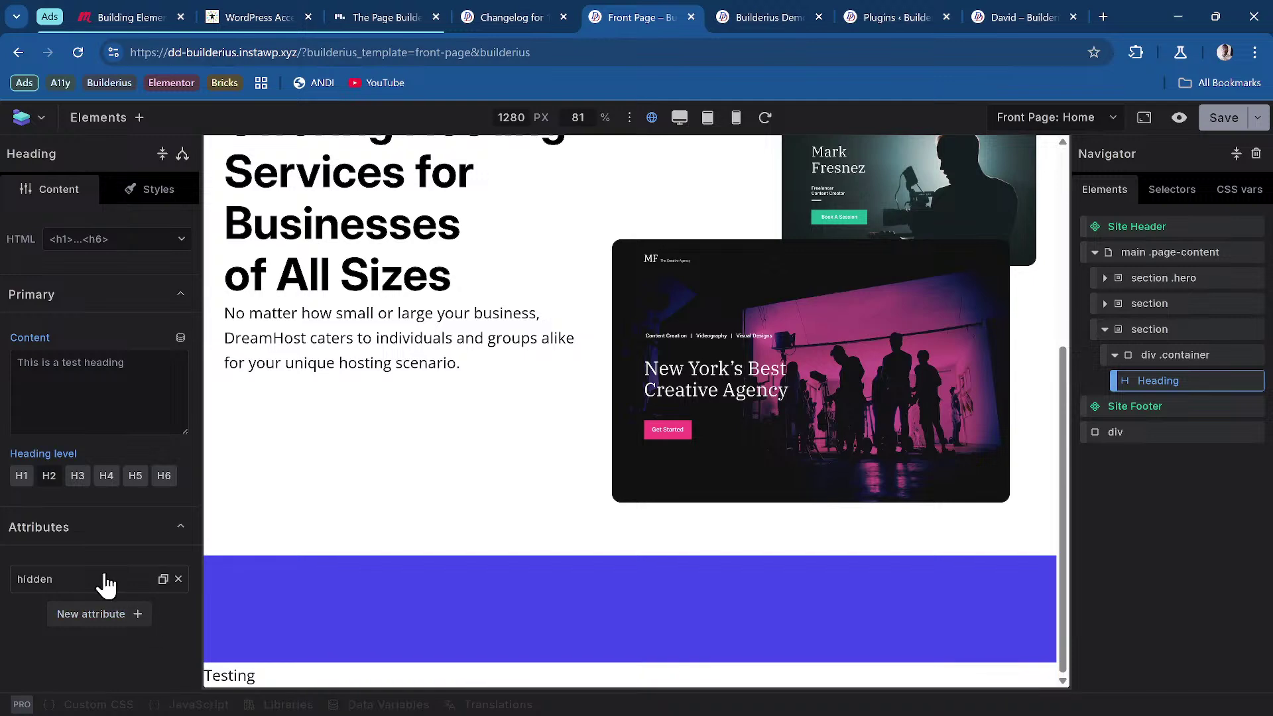
left_click(178, 579)
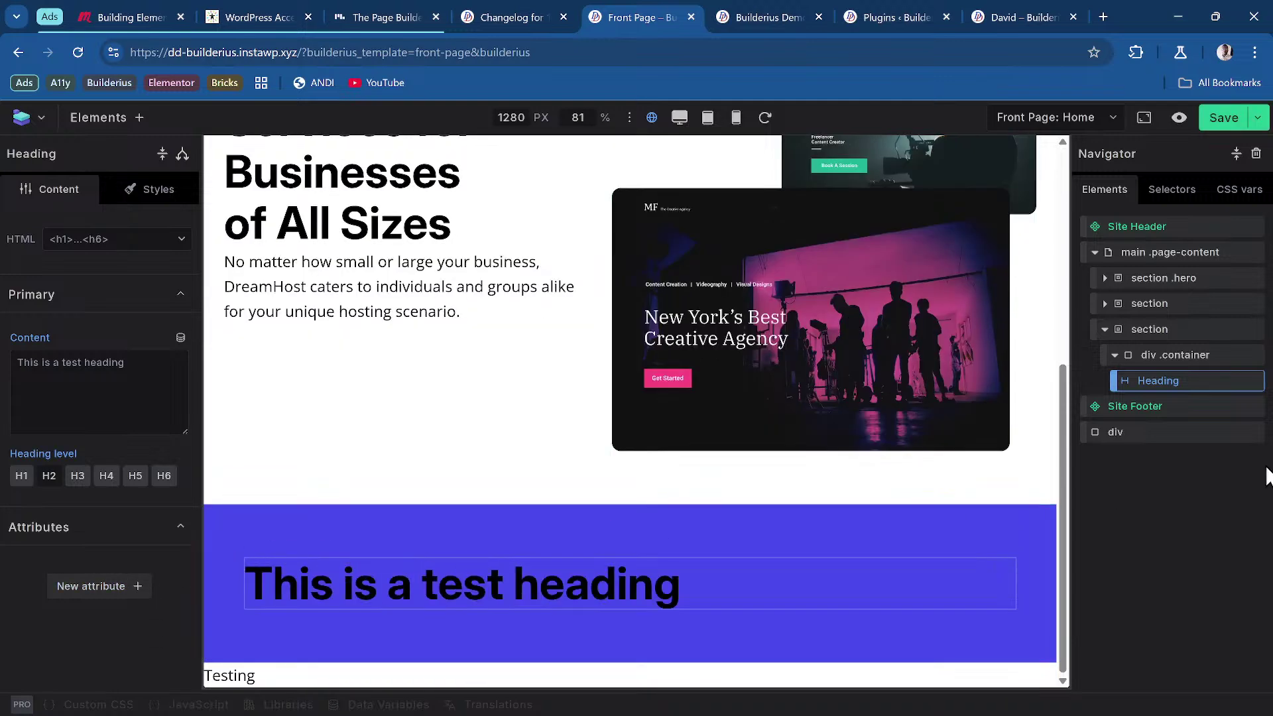
Step: Add a new attribute to the Heading with the name "hidden" and the value "true"
left_click(100, 586)
left_click(89, 604)
type("h")
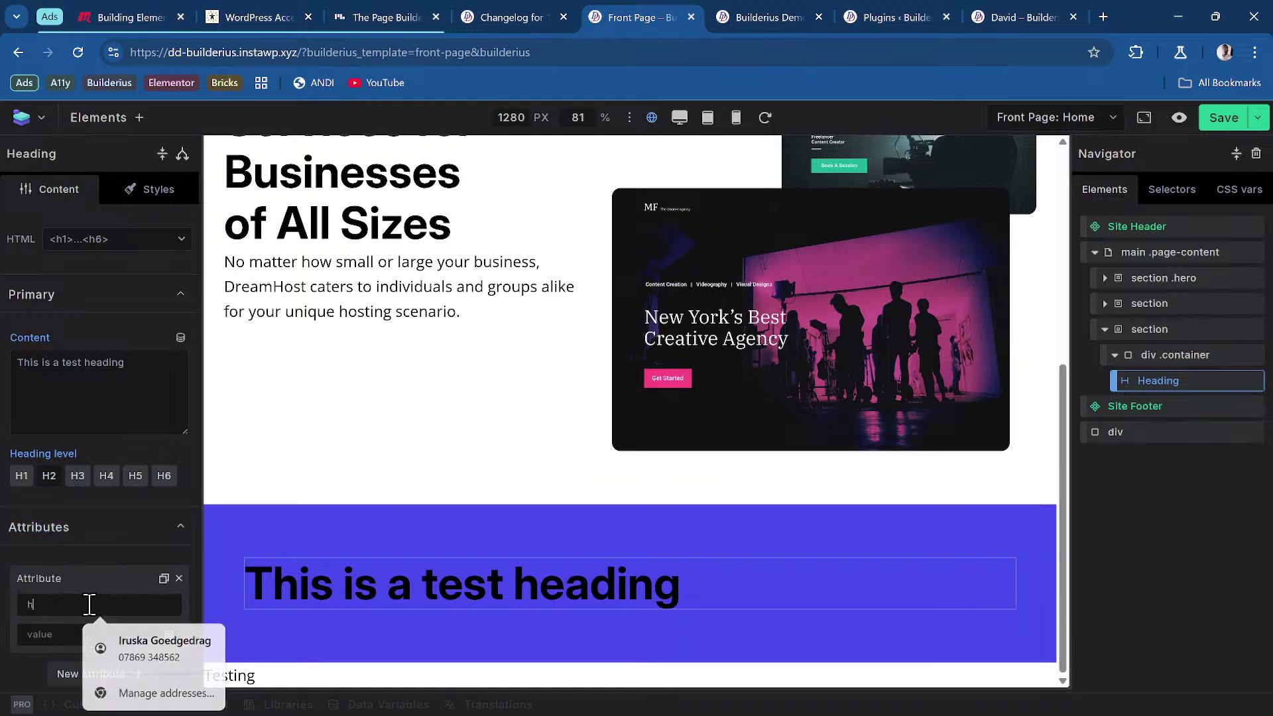
type("iddent")
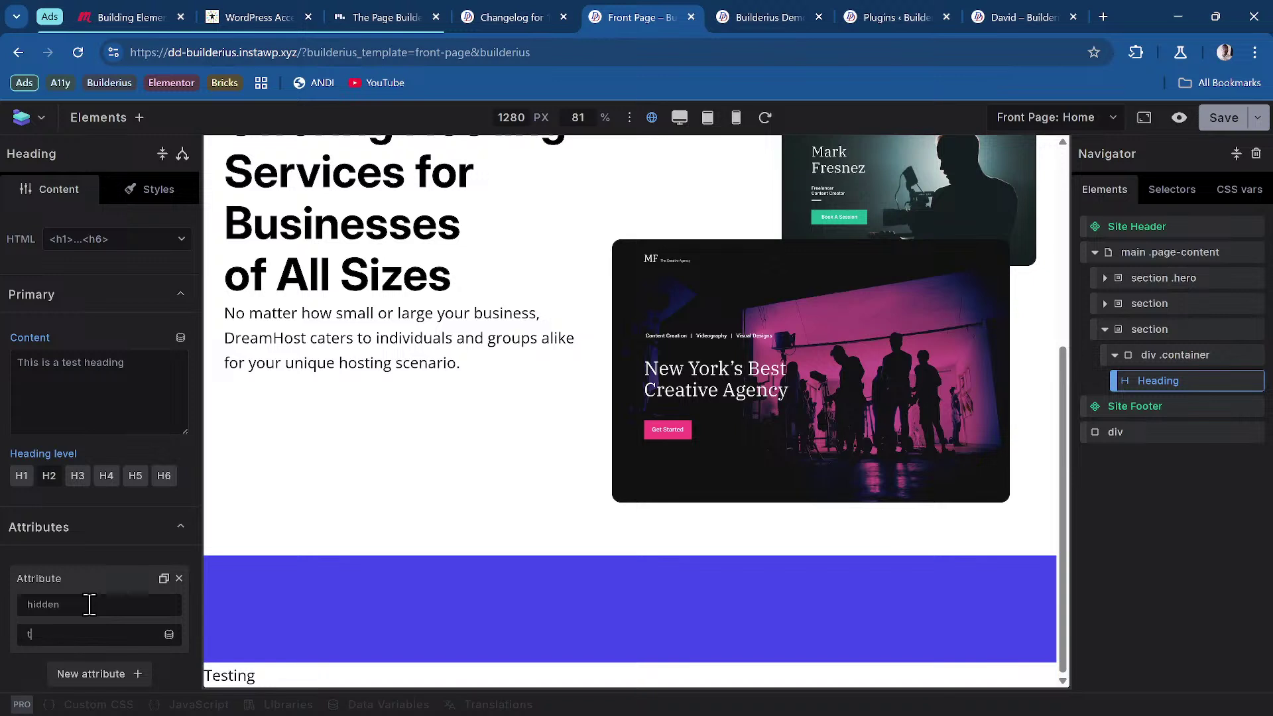
type("ur")
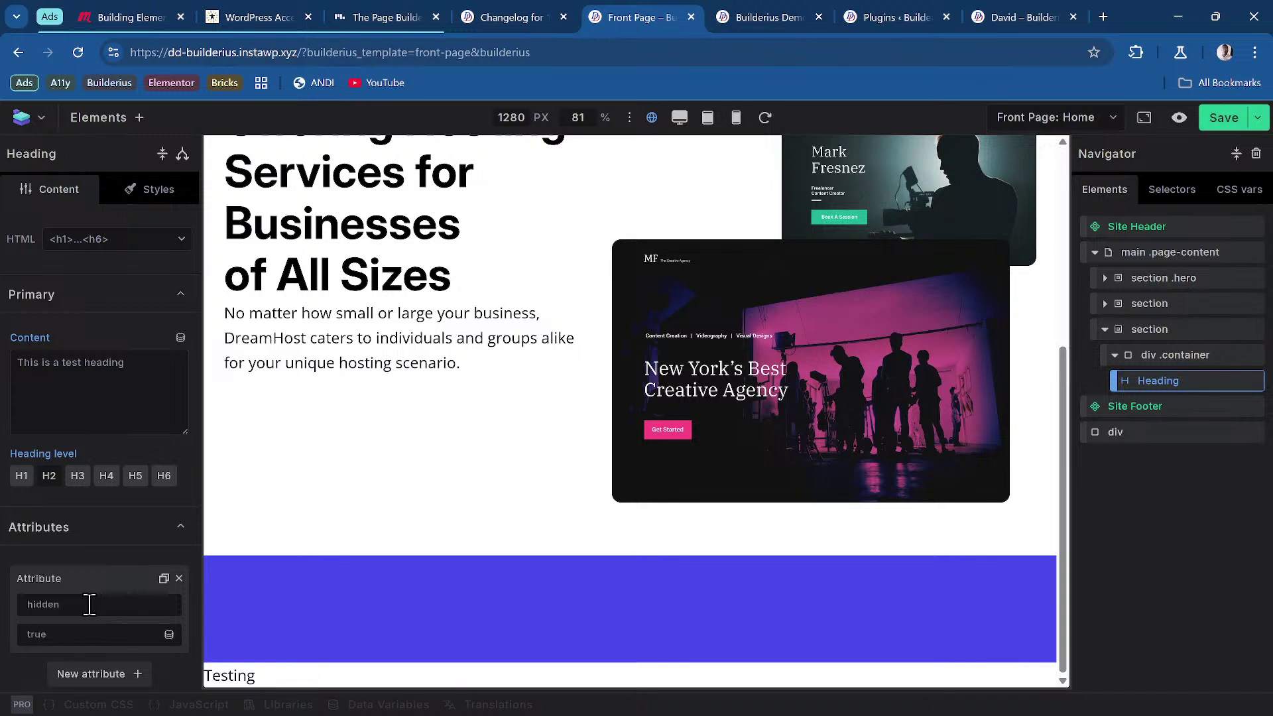
Step: Save the template and reload the front-end preview to check how the h2's hidden attribute is rendered
left_click(1223, 118)
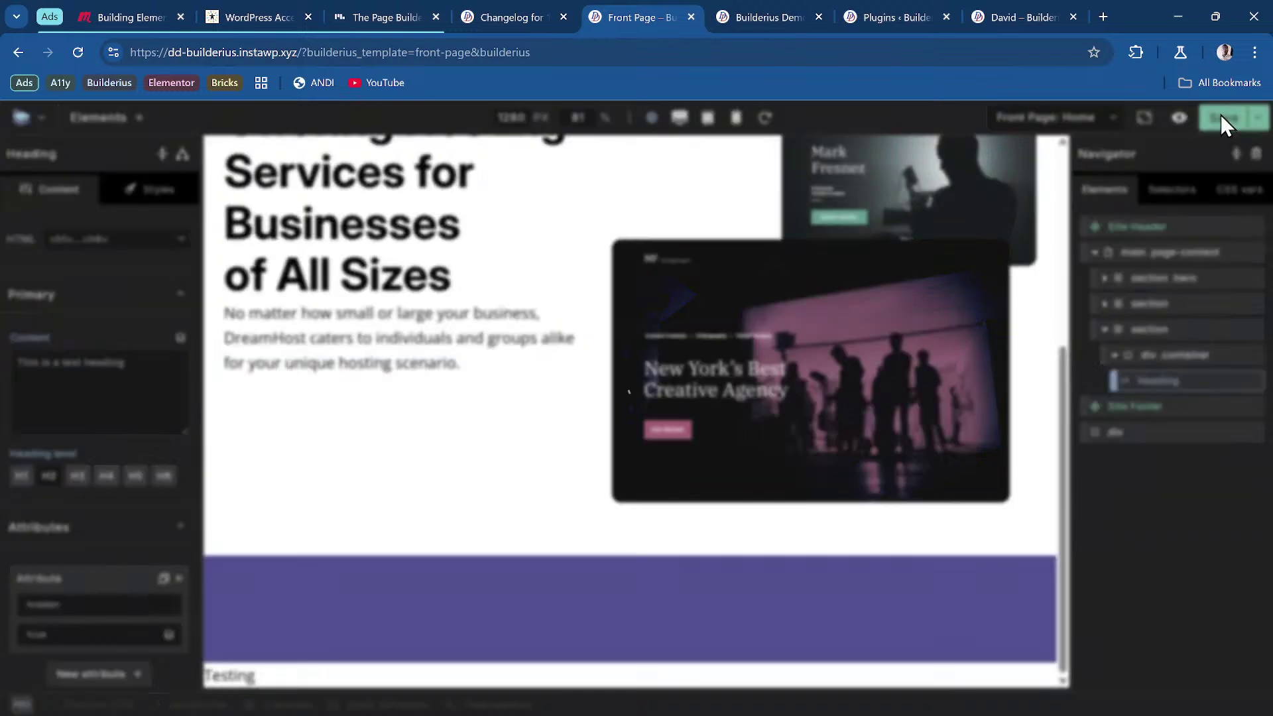
left_click(755, 19)
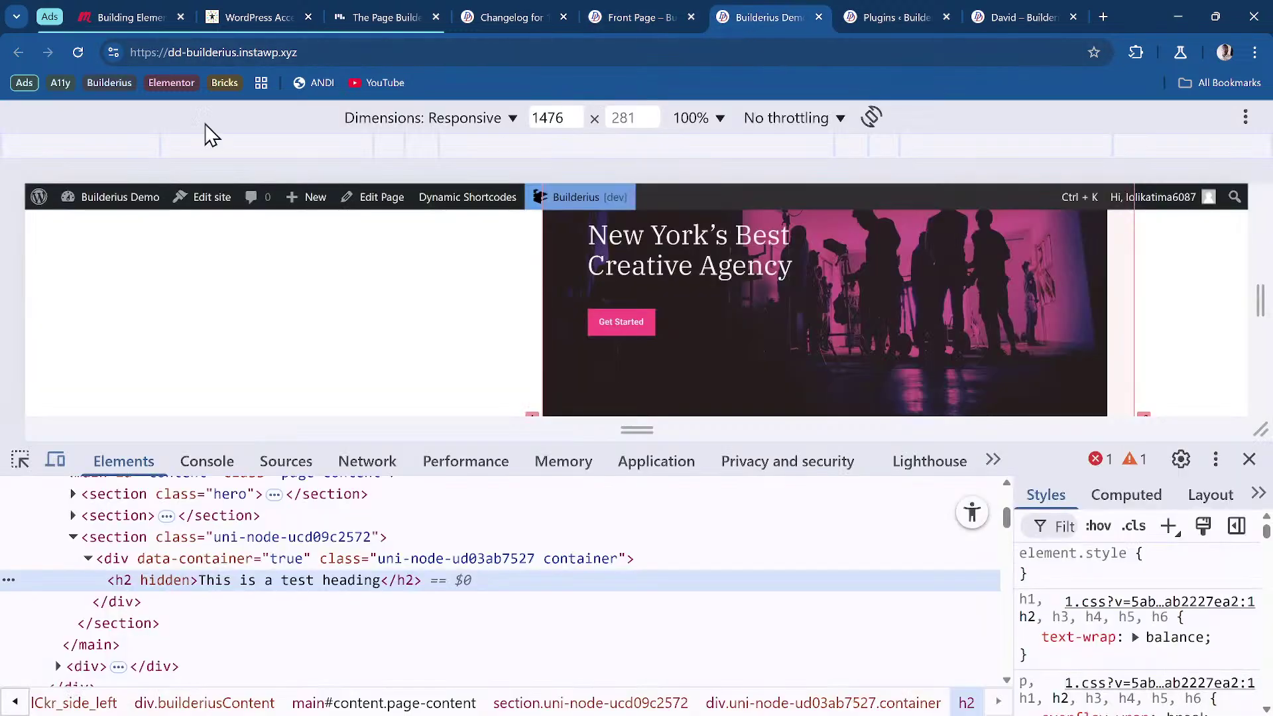
left_click(78, 53)
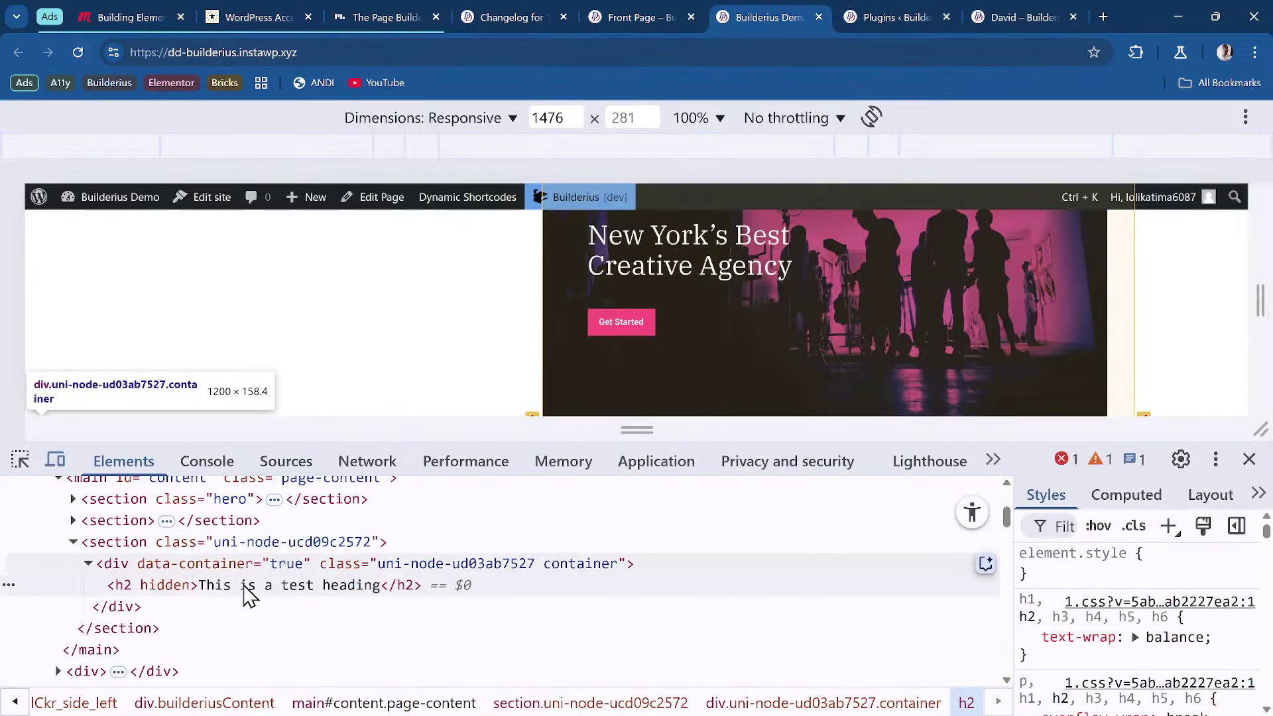
Step: Rename the Heading's hidden attribute to "aria-expanded" in the builder, save the template and check the h2 markup in the preview
left_click(617, 17)
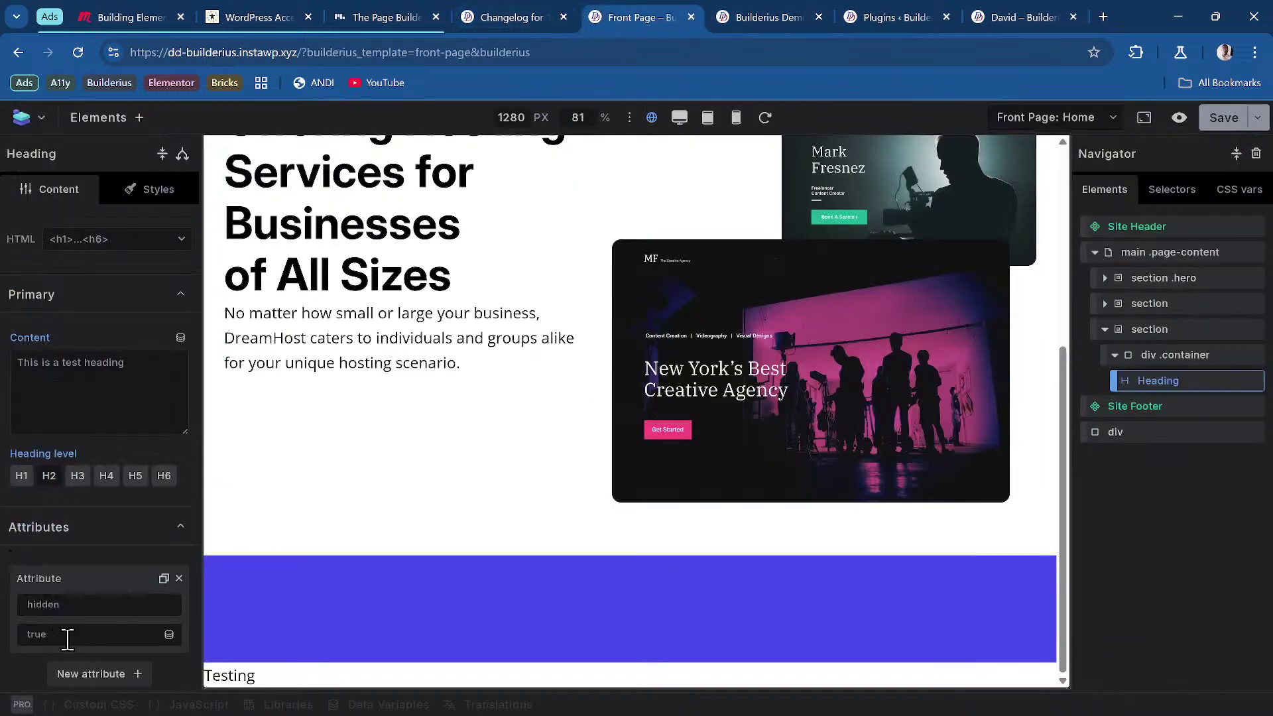
double_click(93, 602)
type("aria-expanded")
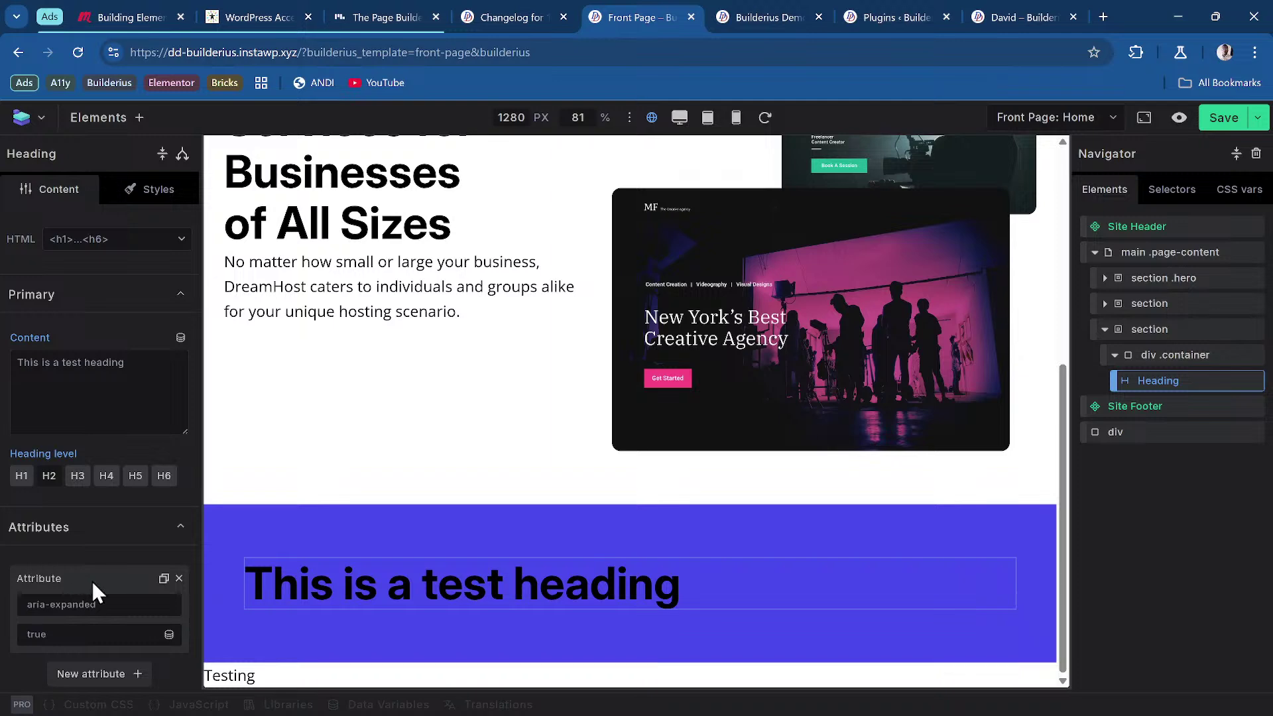
left_click(1224, 125)
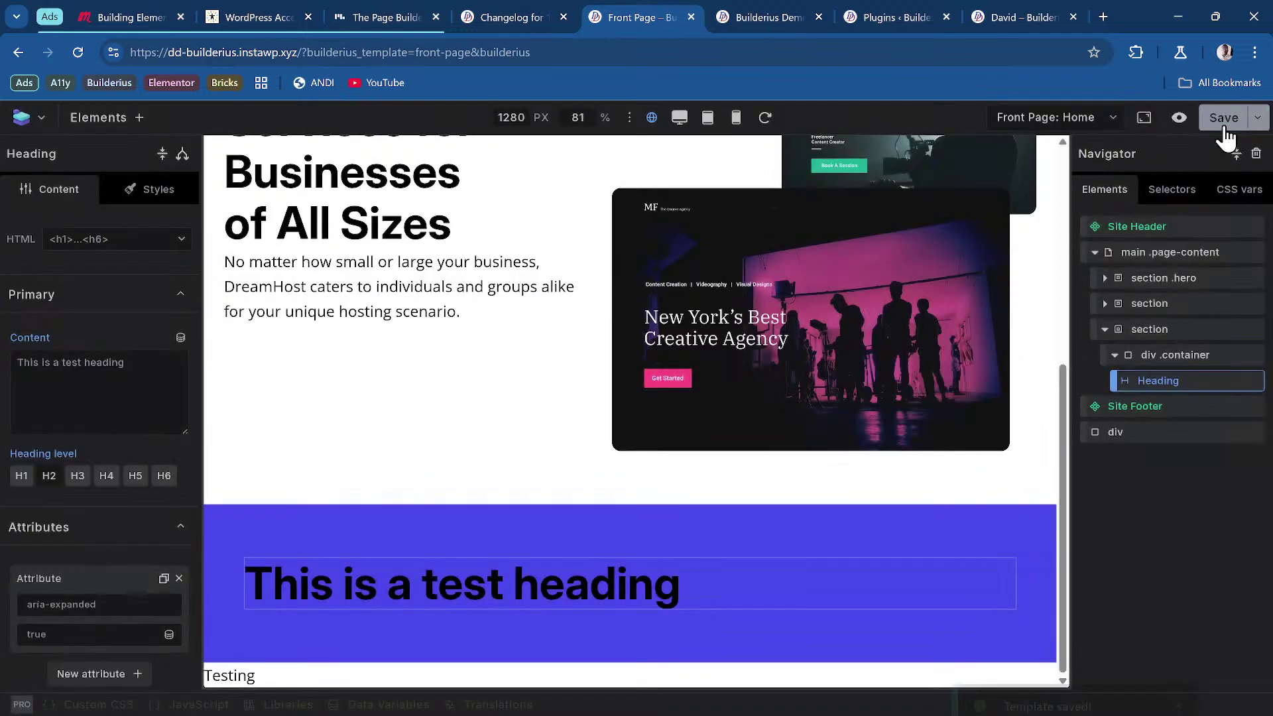
left_click(769, 17)
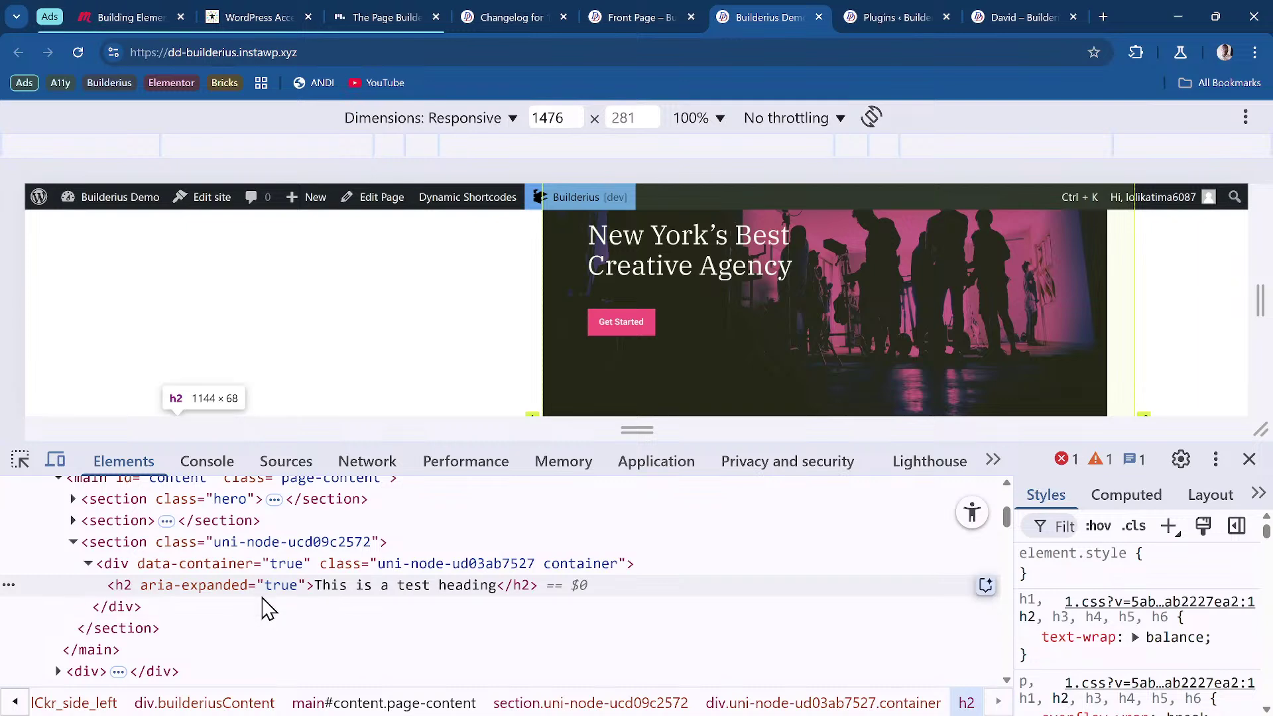
Step: Clear the value of the Heading's aria-expanded attribute, save the template and reload the front-end preview to check its markup
left_click(638, 17)
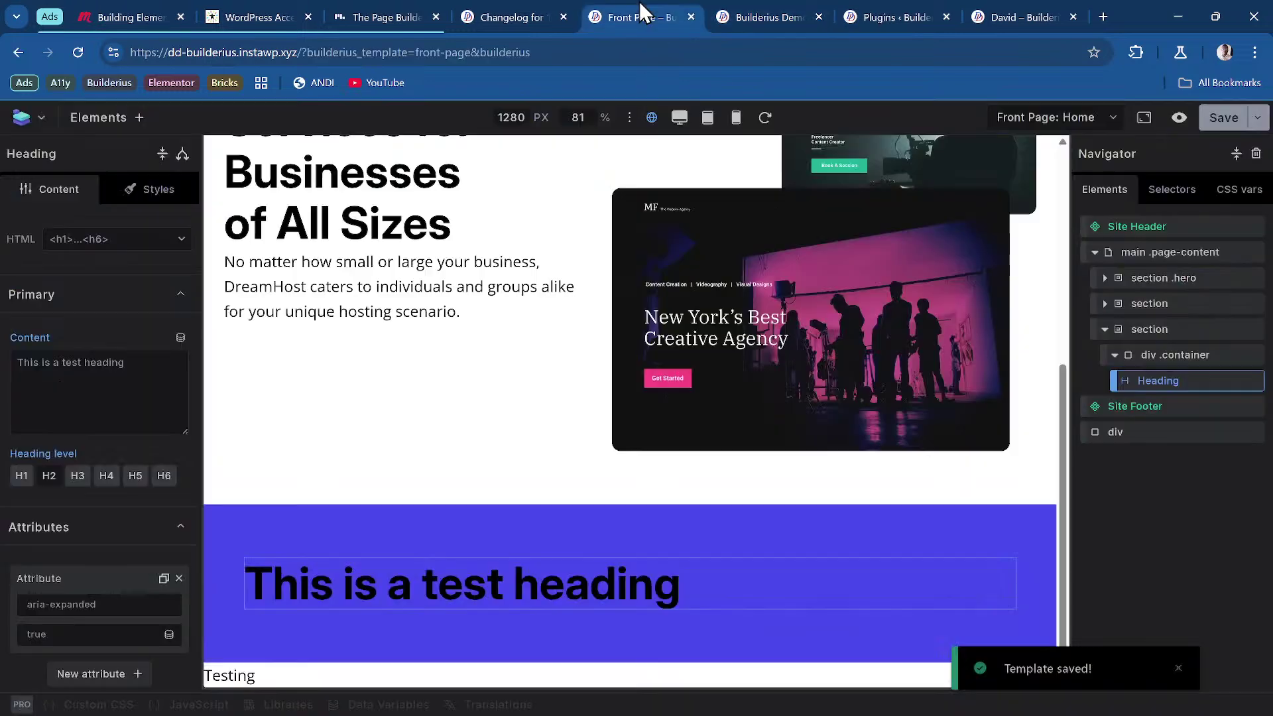
double_click(87, 635)
key("BackSpace")
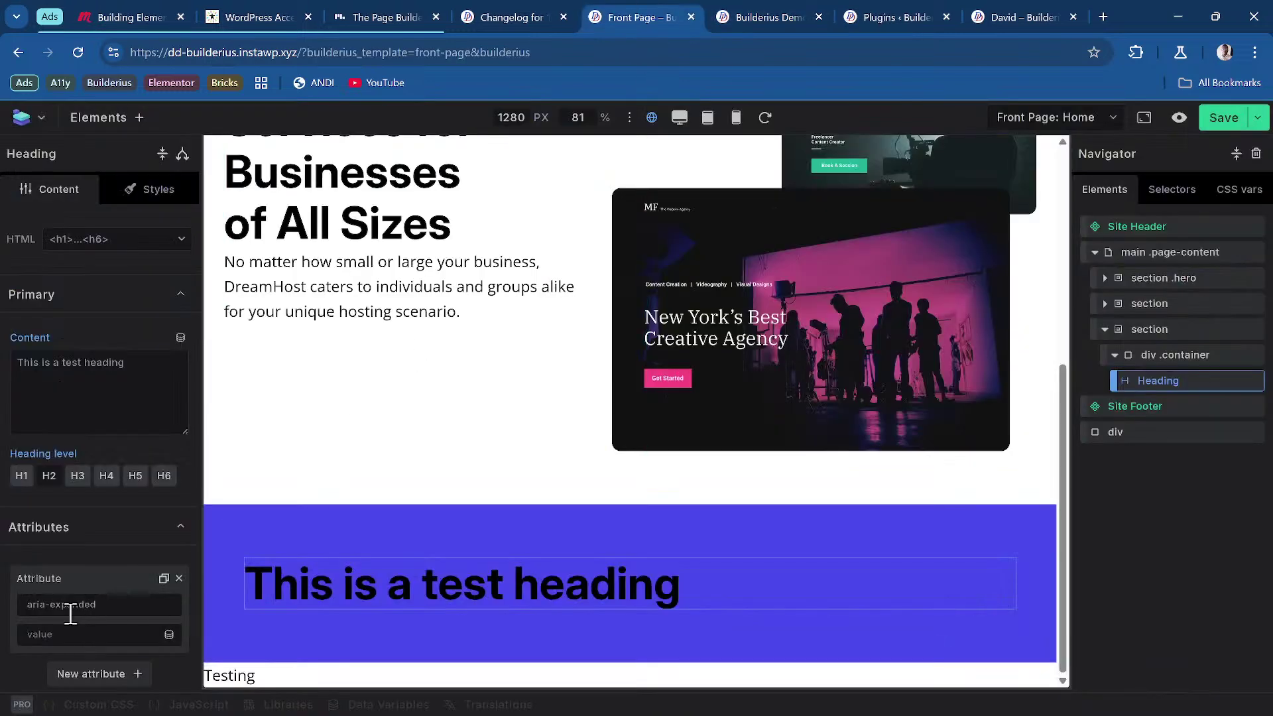
left_click(1226, 120)
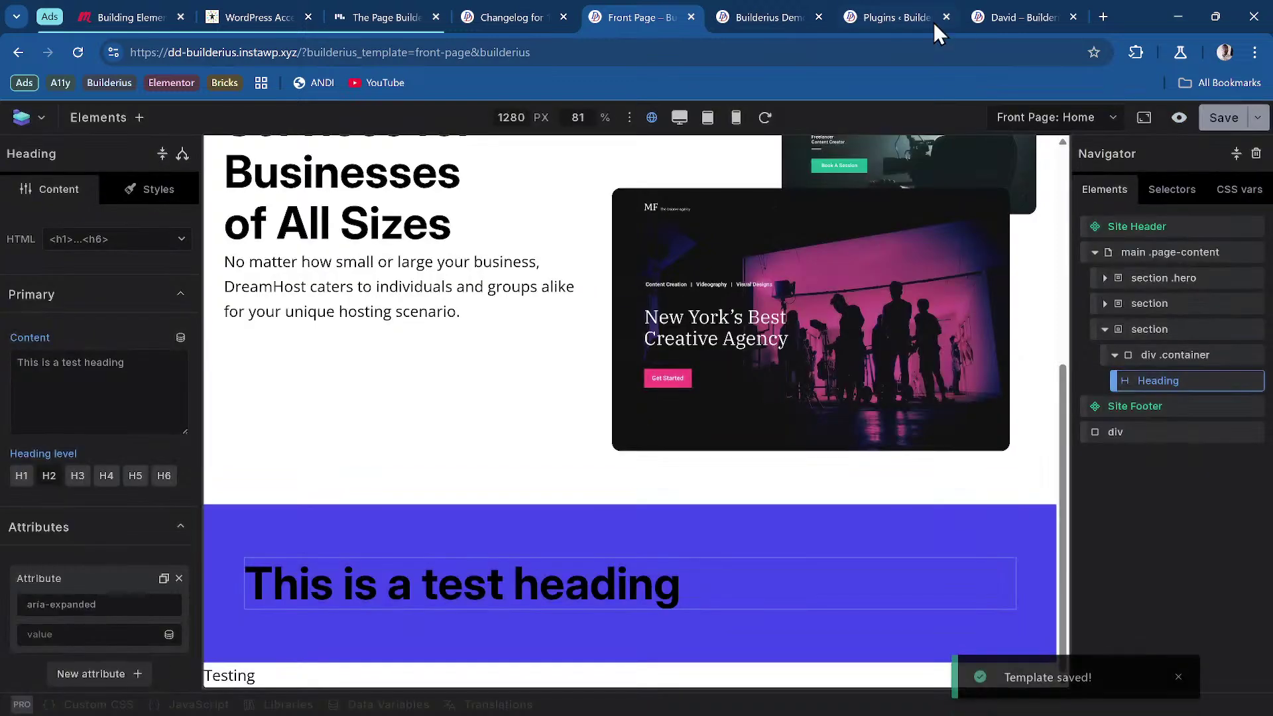
left_click(762, 14)
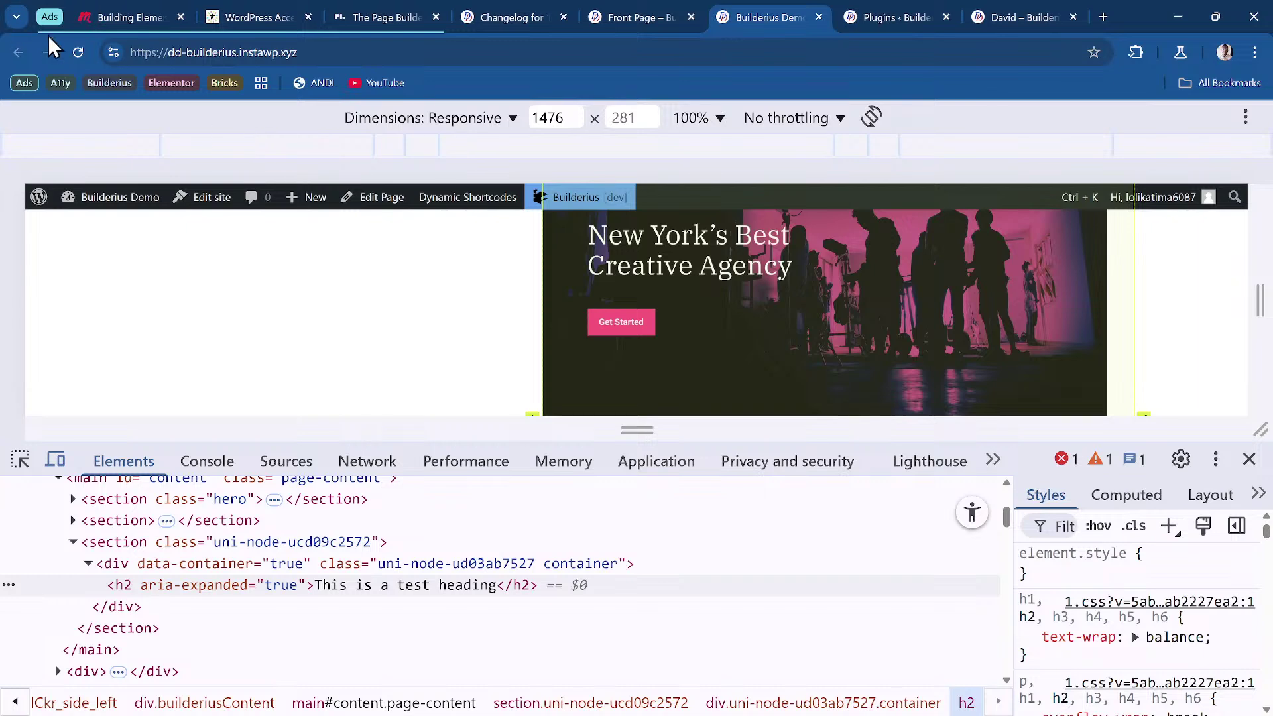
left_click(77, 52)
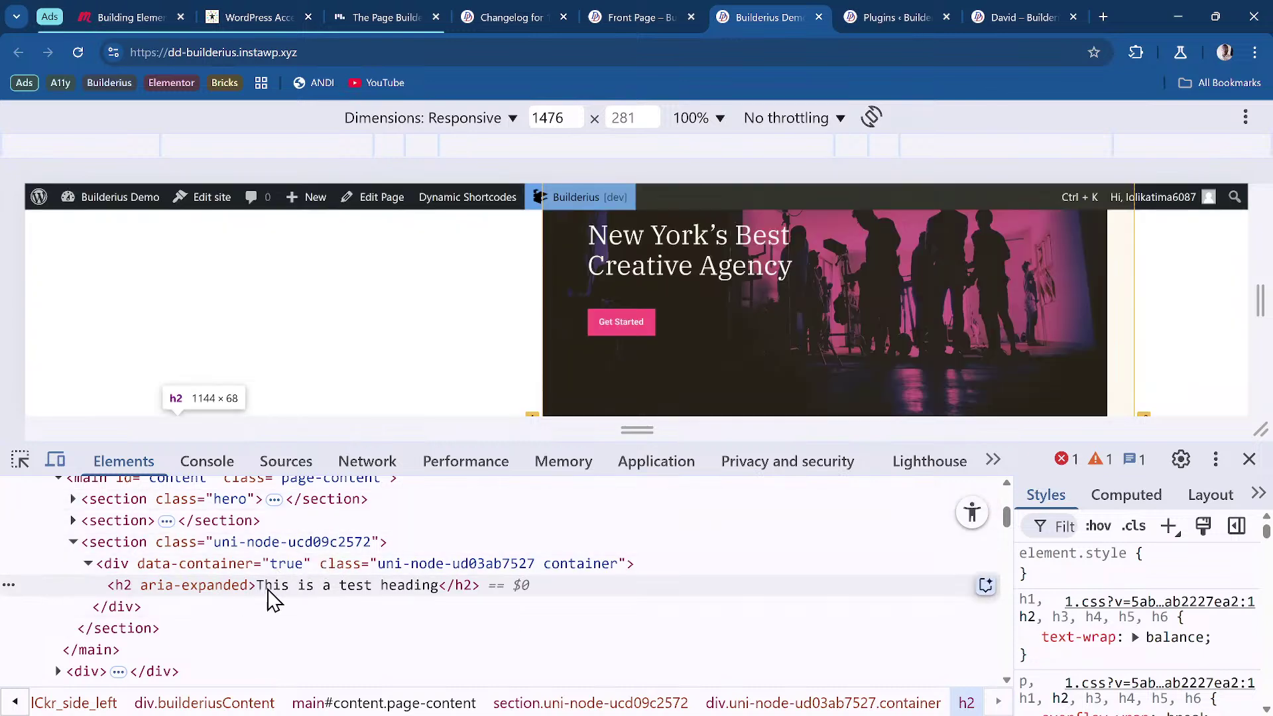
Step: Remove the aria-expanded attribute from the Heading, save the template and return to the 1.0.5 changelog page
left_click(653, 18)
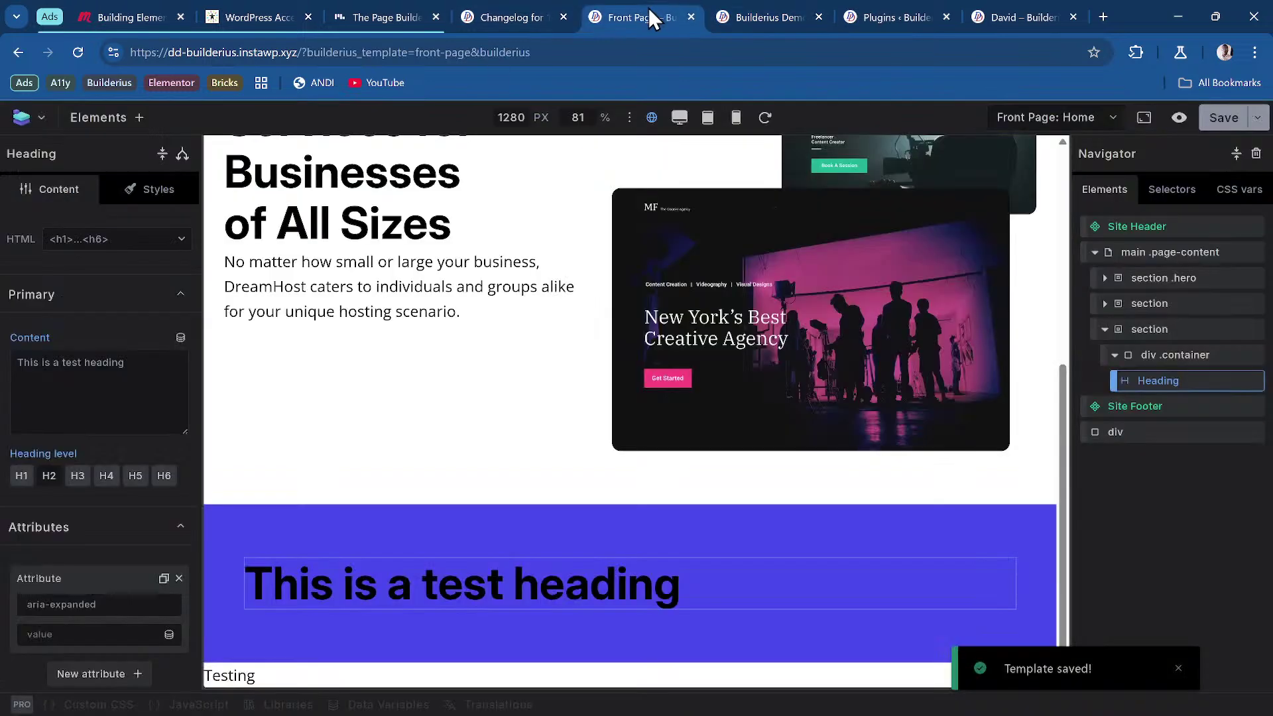
left_click(179, 578)
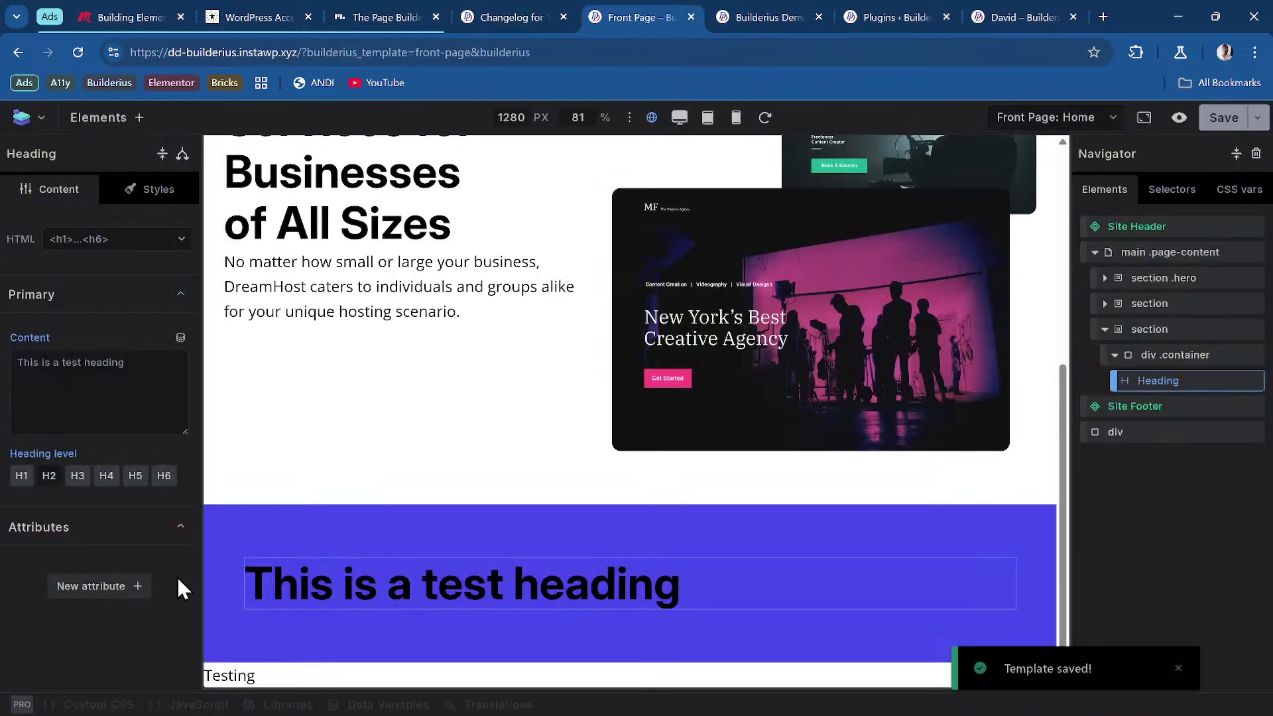
left_click(1222, 132)
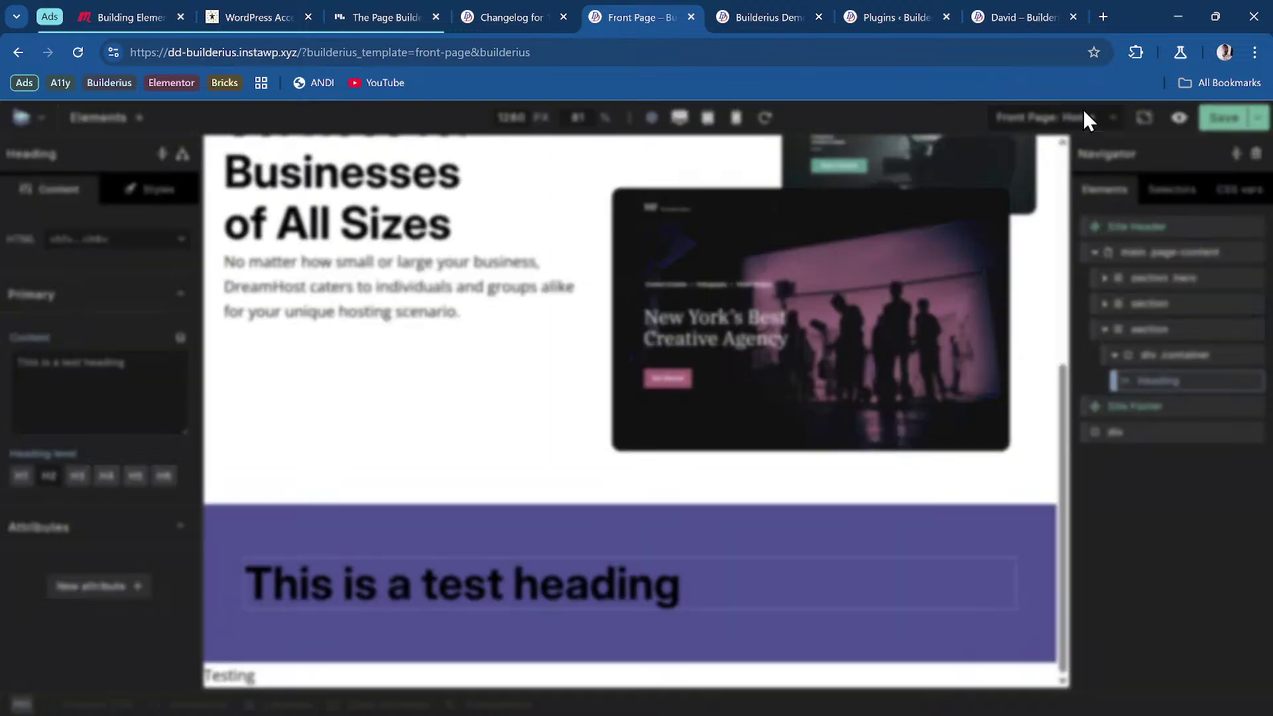
left_click(504, 17)
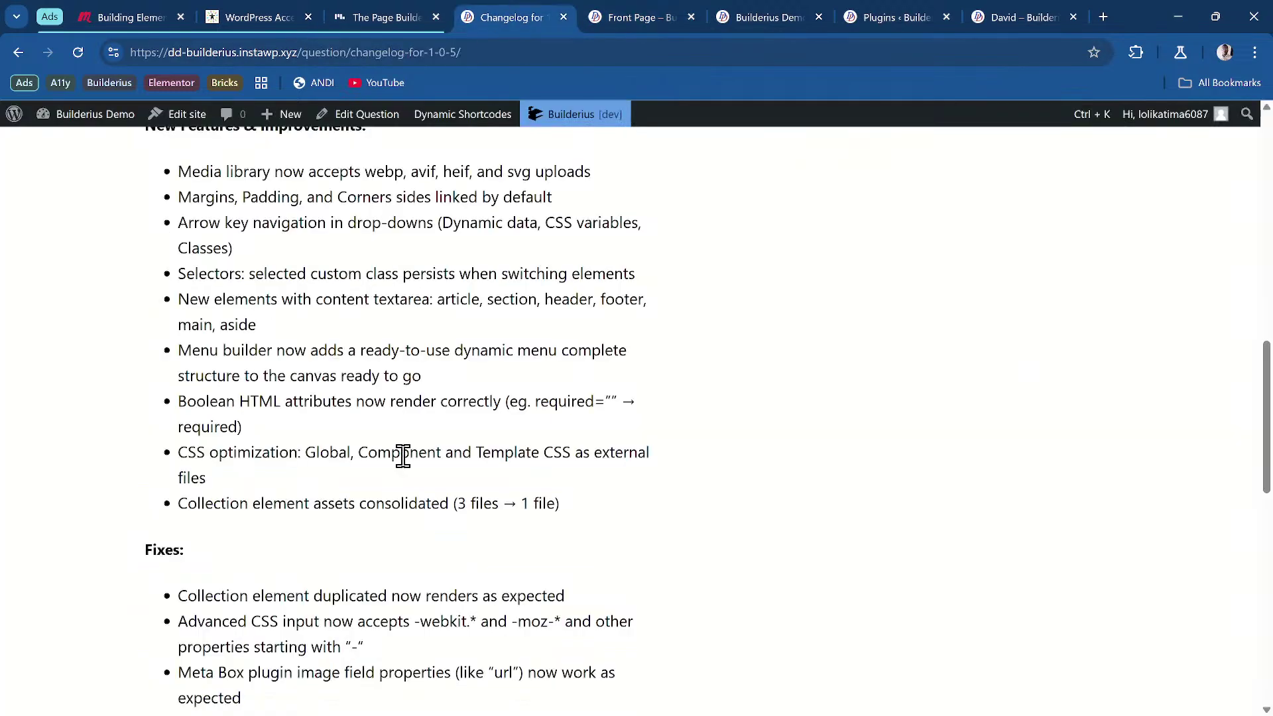
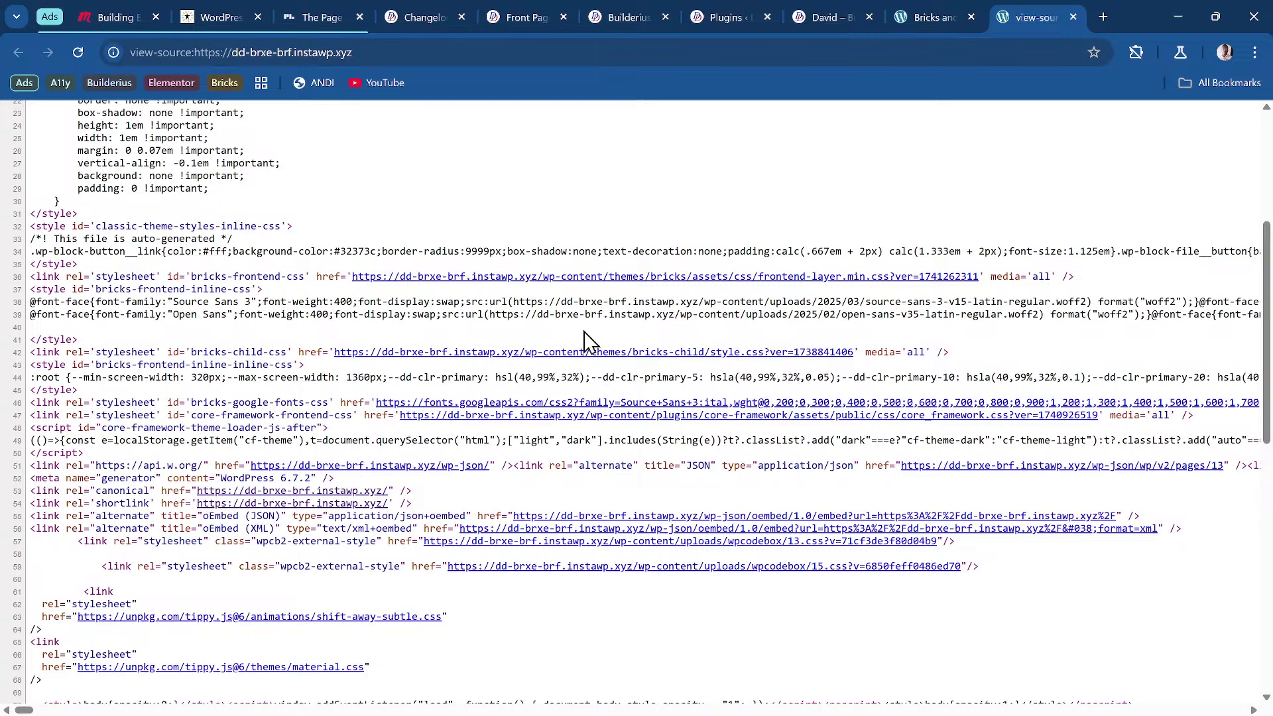
Step: Open the Builderius demo's home page in a new tab and view its page source
left_click(919, 12)
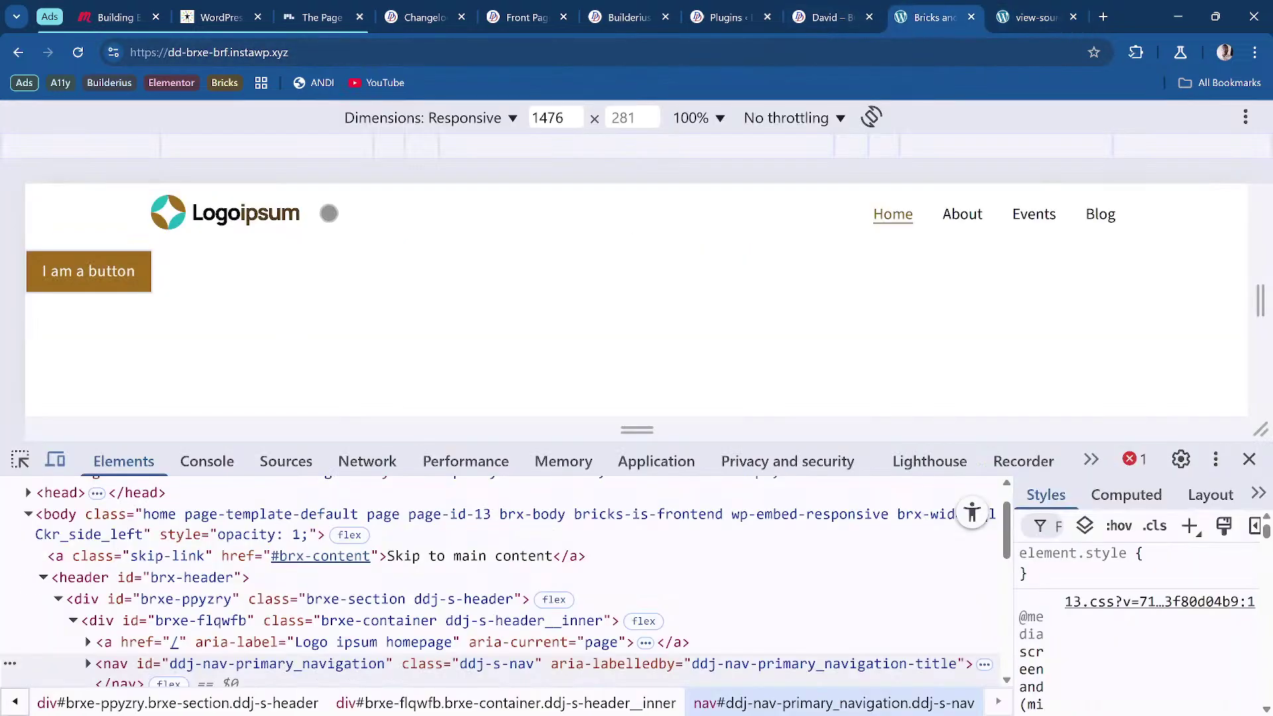
left_click(823, 17)
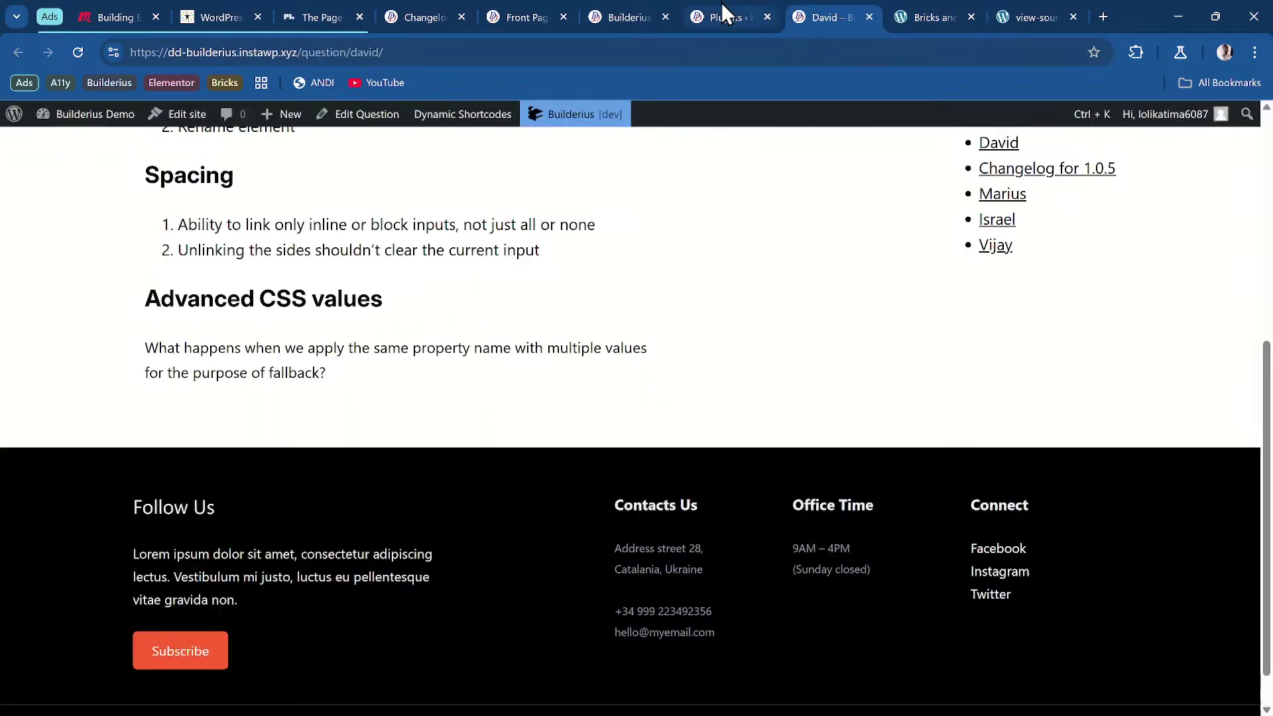
scroll(627, 256, "up", 6)
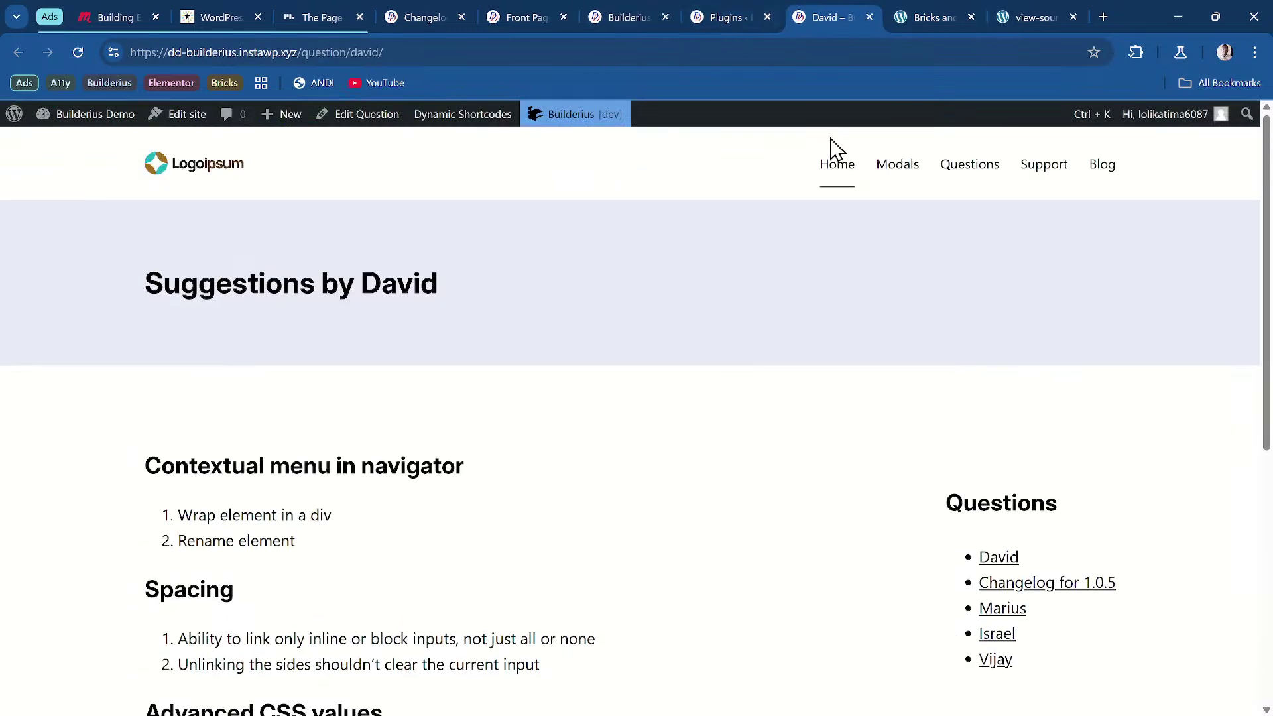
right_click(188, 168)
left_click(273, 185)
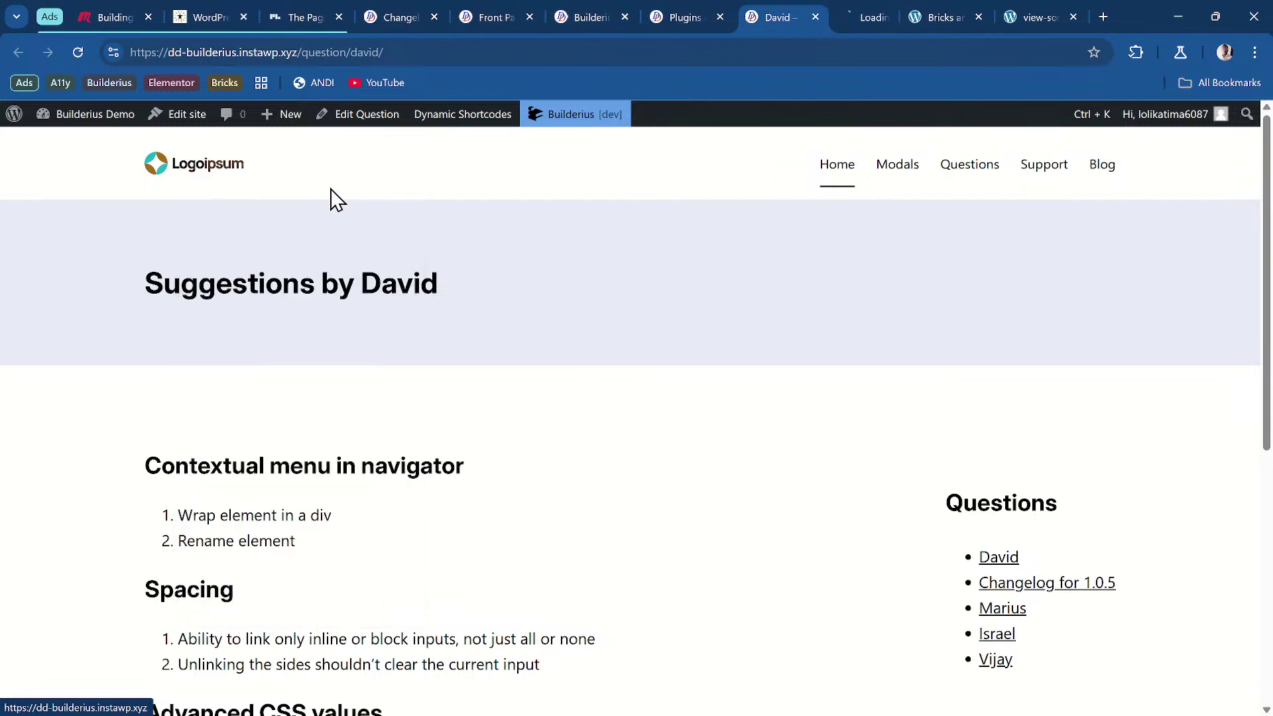
left_click(844, 16)
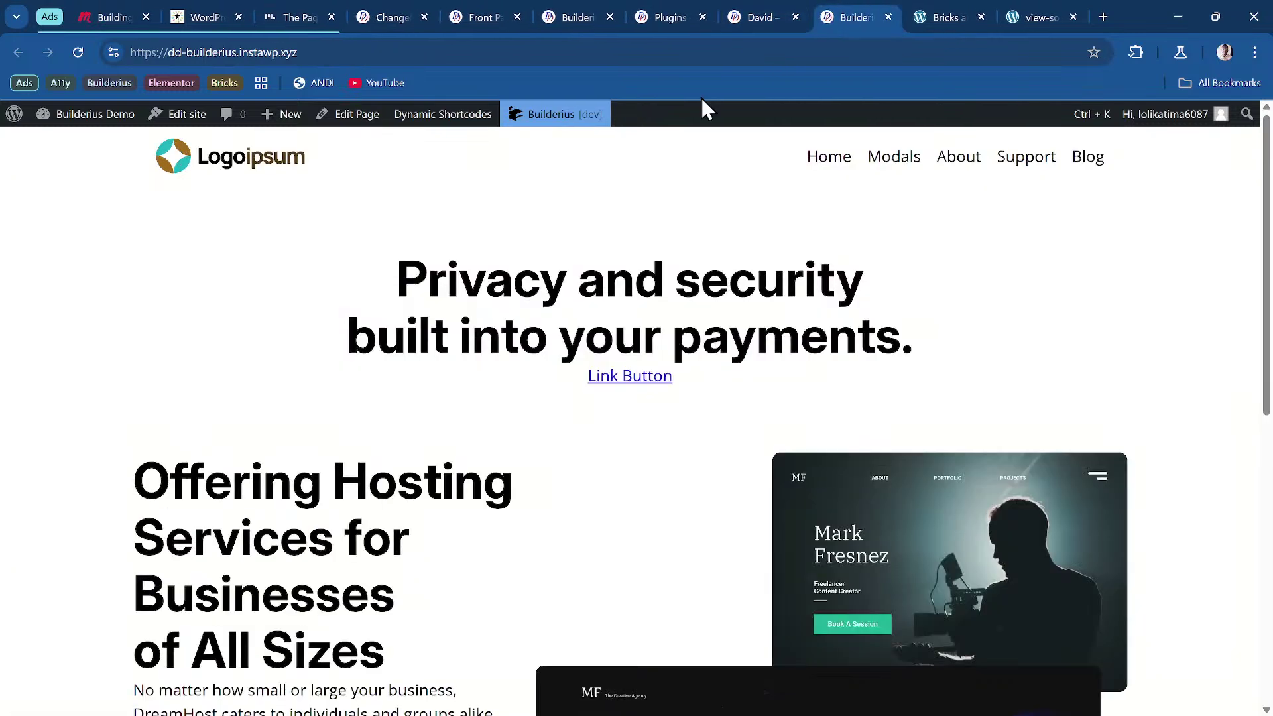
right_click(437, 159)
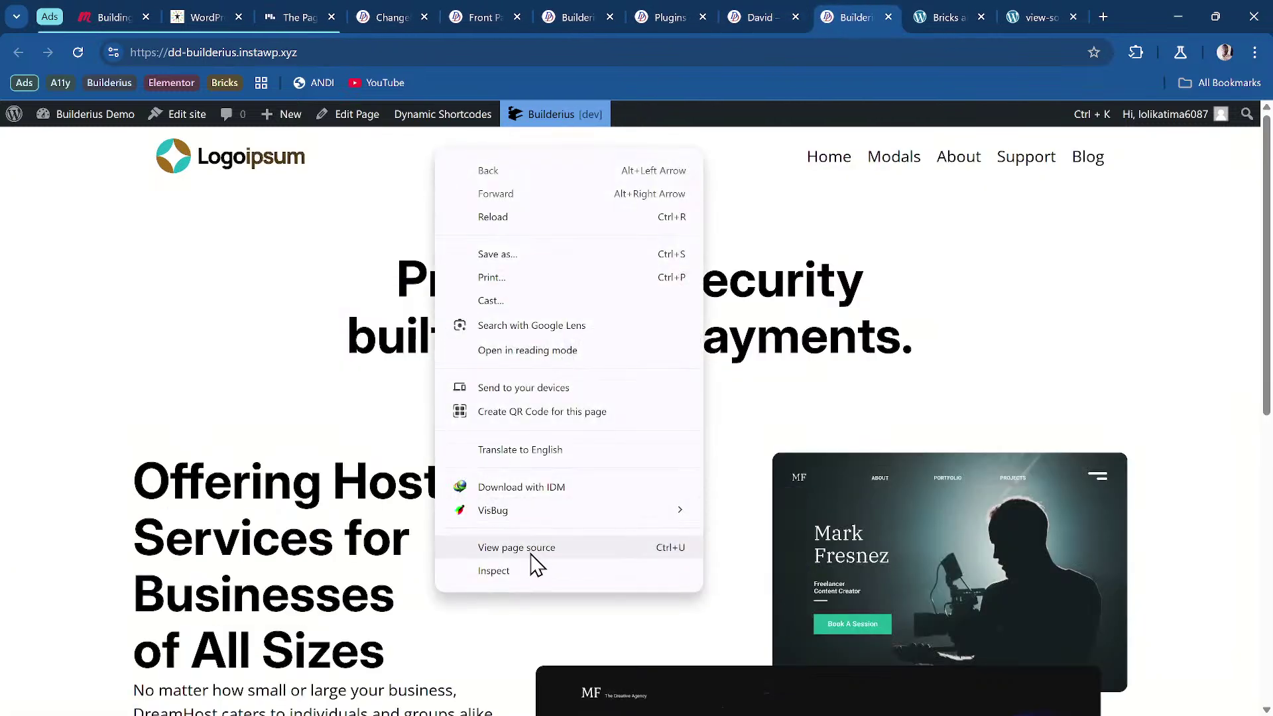
left_click(530, 554)
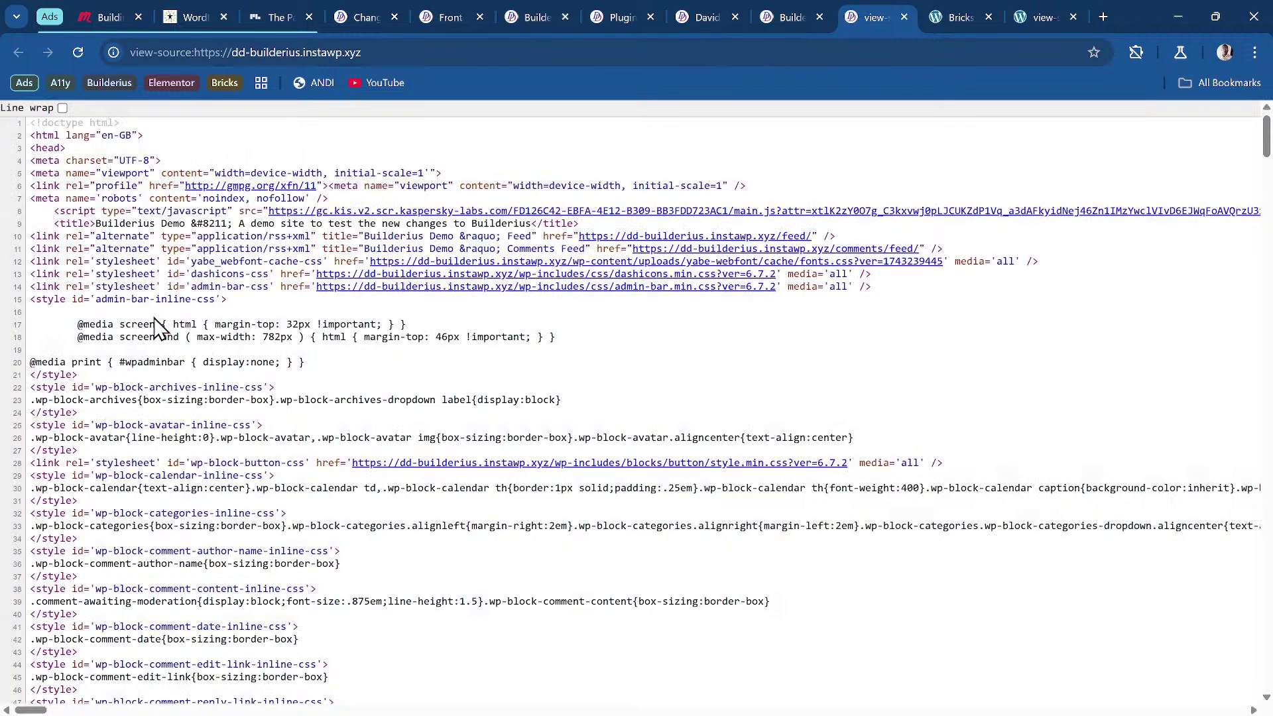
Step: Examine the home page source for the external global, component and template CSS files
scroll(157, 327, "down", 5)
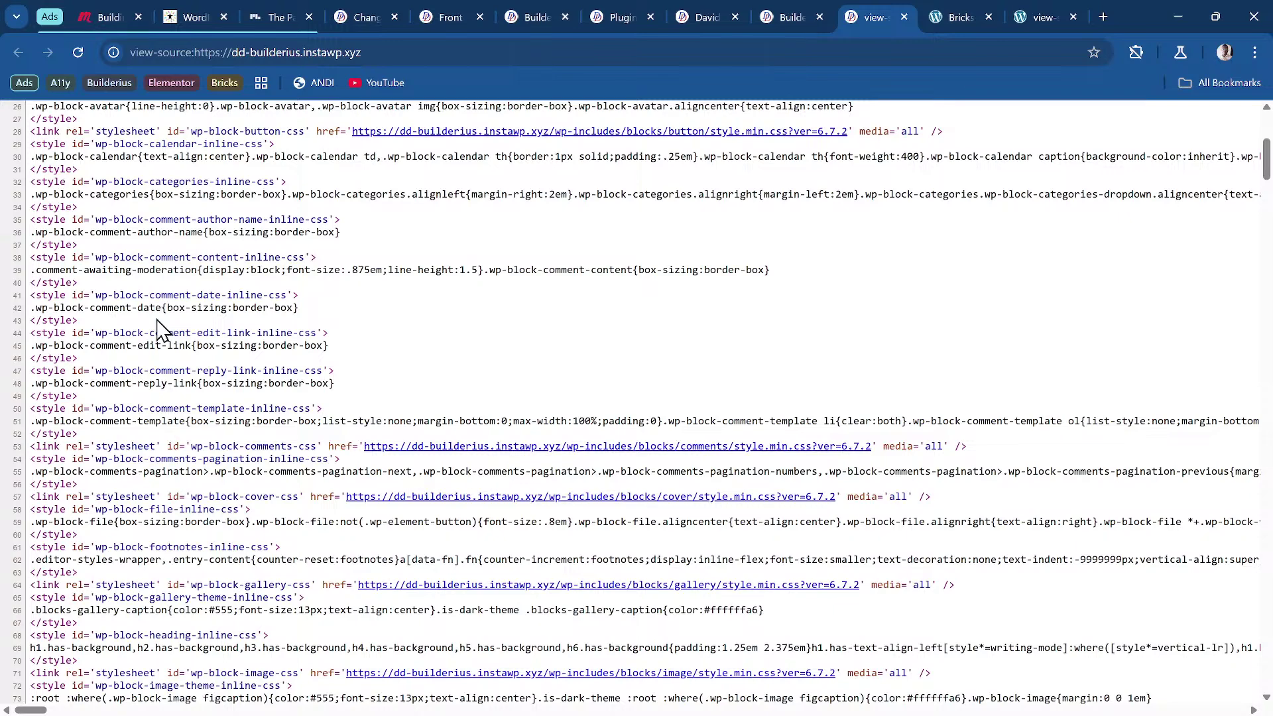
scroll(159, 327, "down", 4)
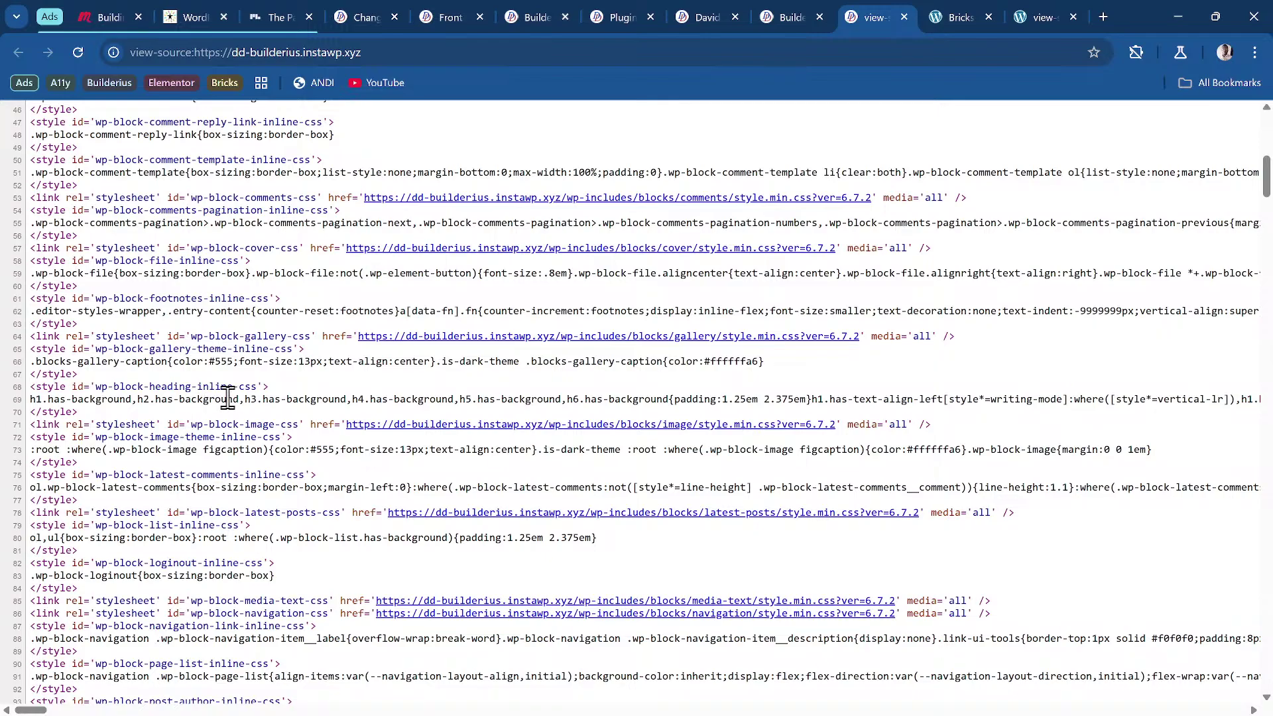
scroll(227, 397, "down", 4)
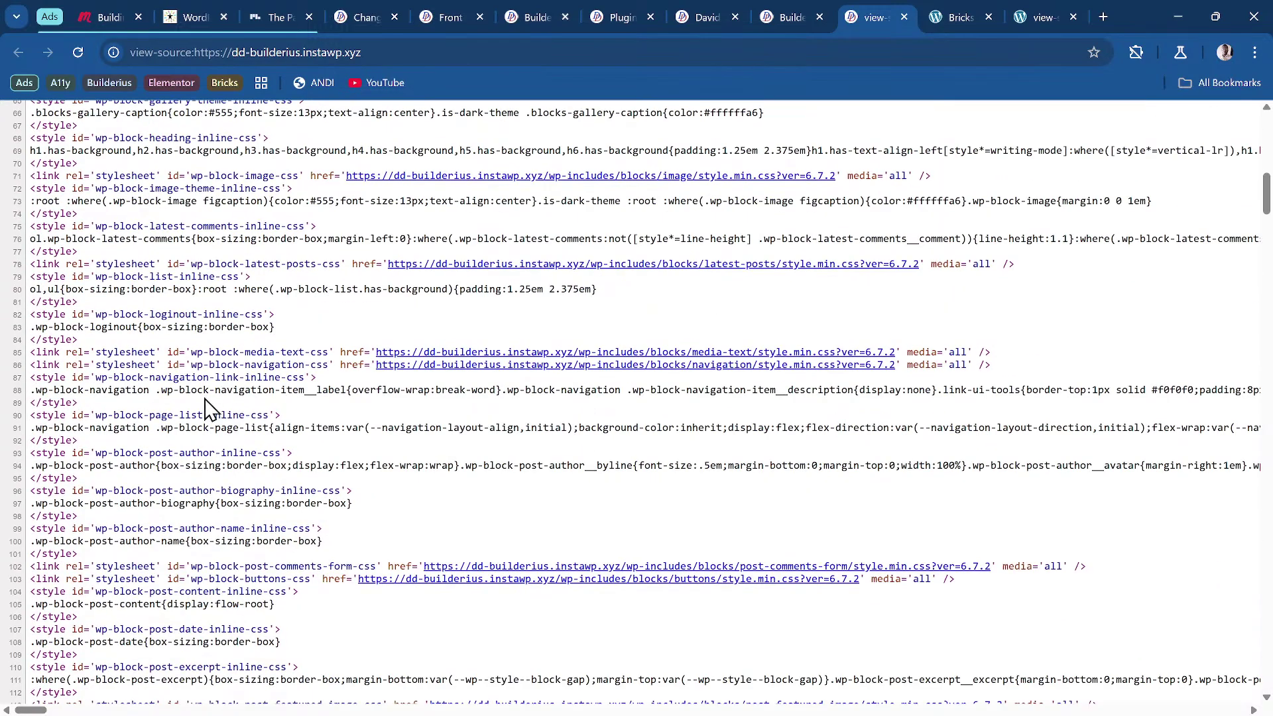
scroll(211, 407, "down", 10)
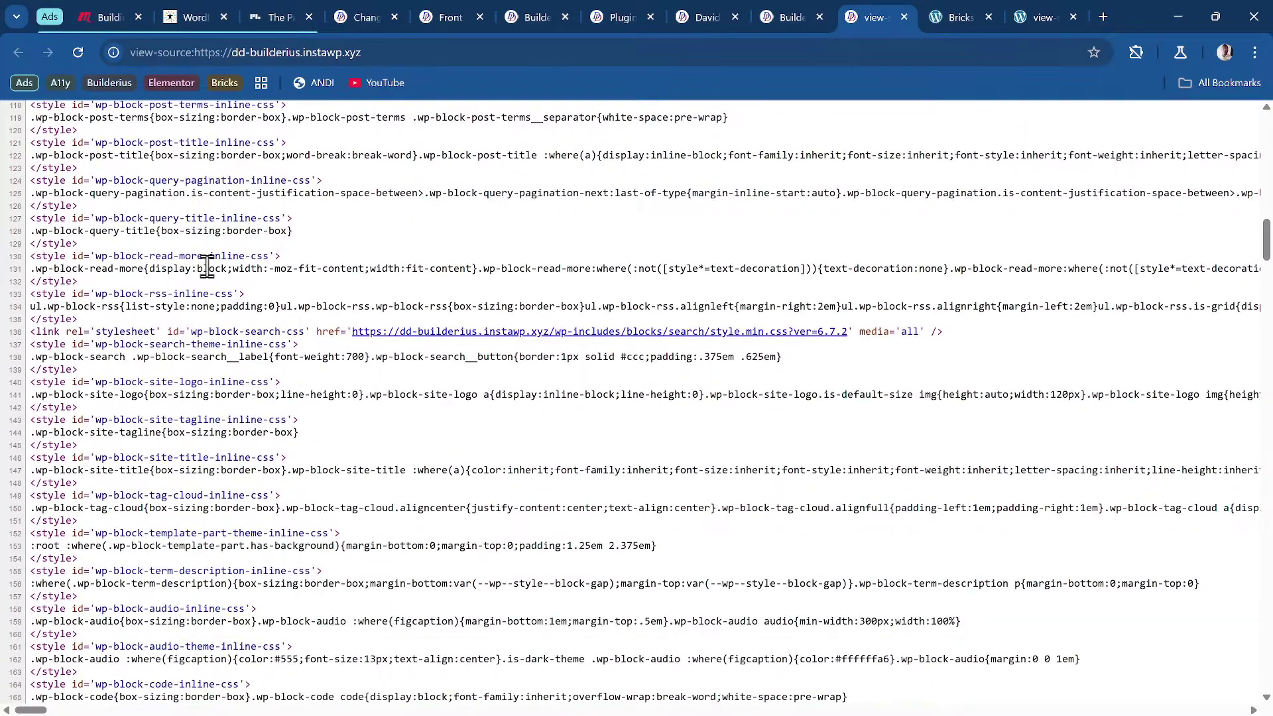
scroll(184, 403, "down", 20)
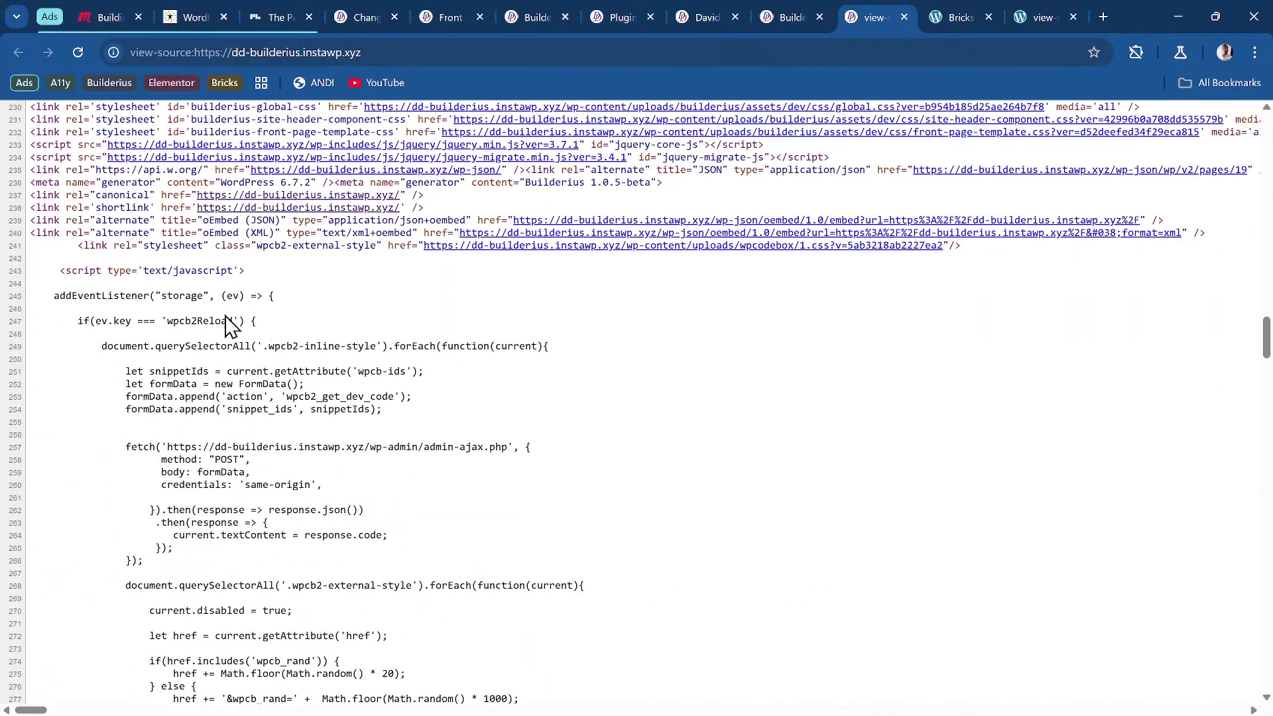
scroll(204, 378, "down", 10)
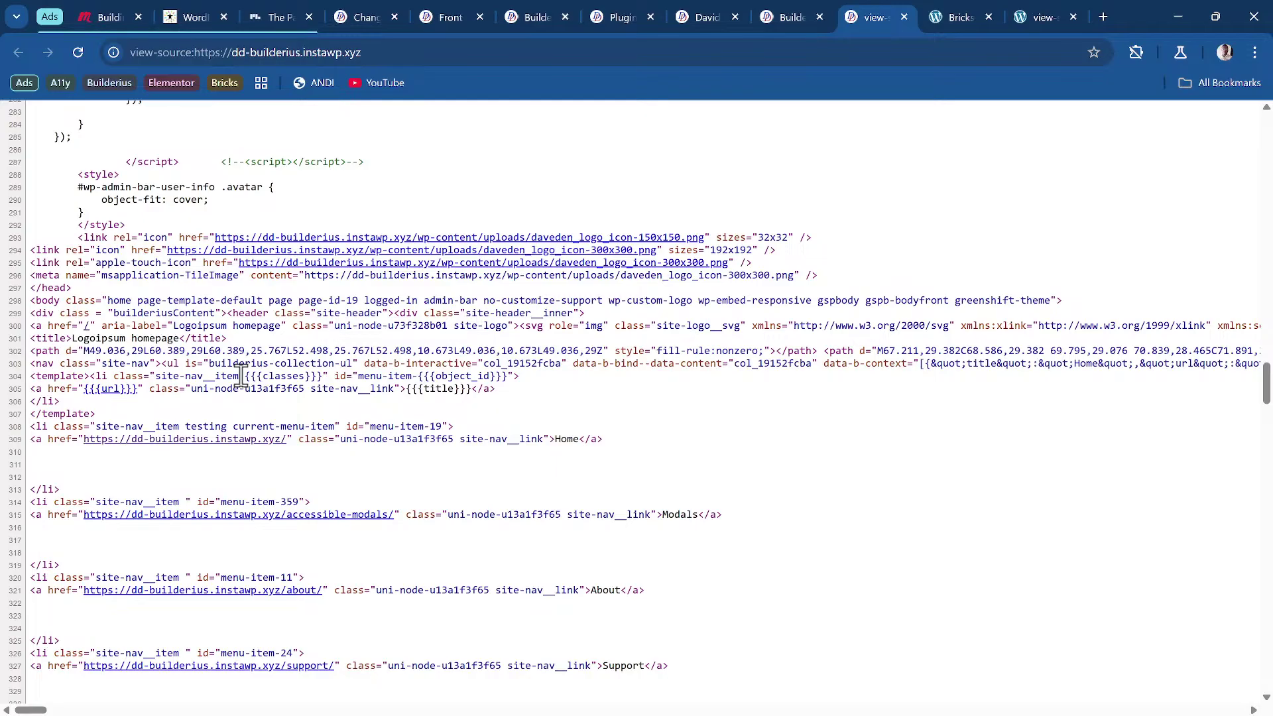
scroll(243, 376, "up", 20)
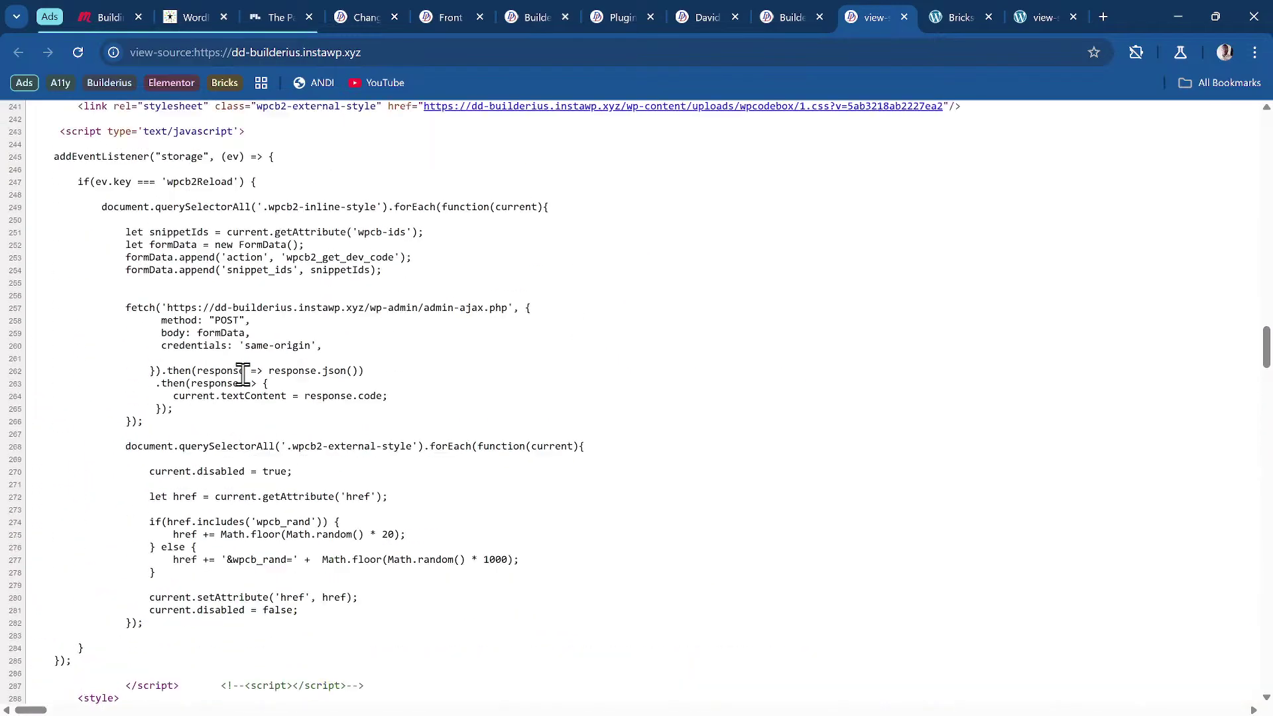
scroll(109, 192, "up", 3)
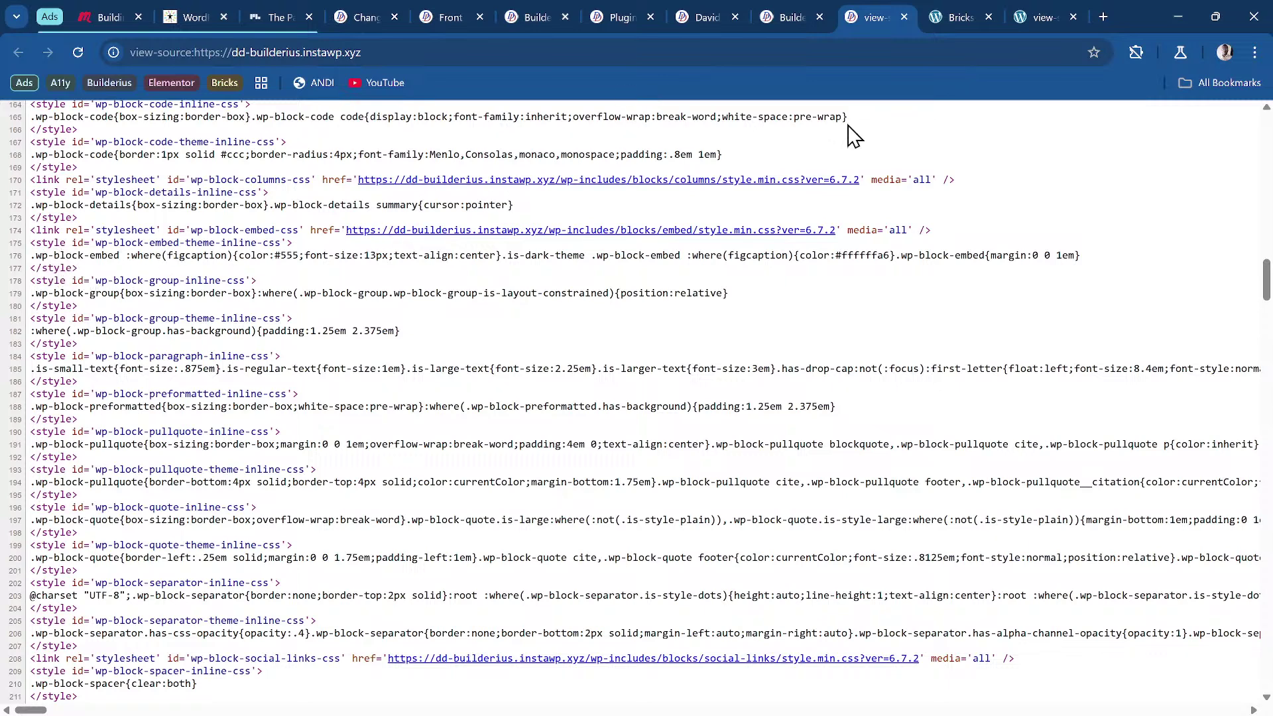
Step: Close the page source of the Builderius demo home page
mouse_move(786, 9)
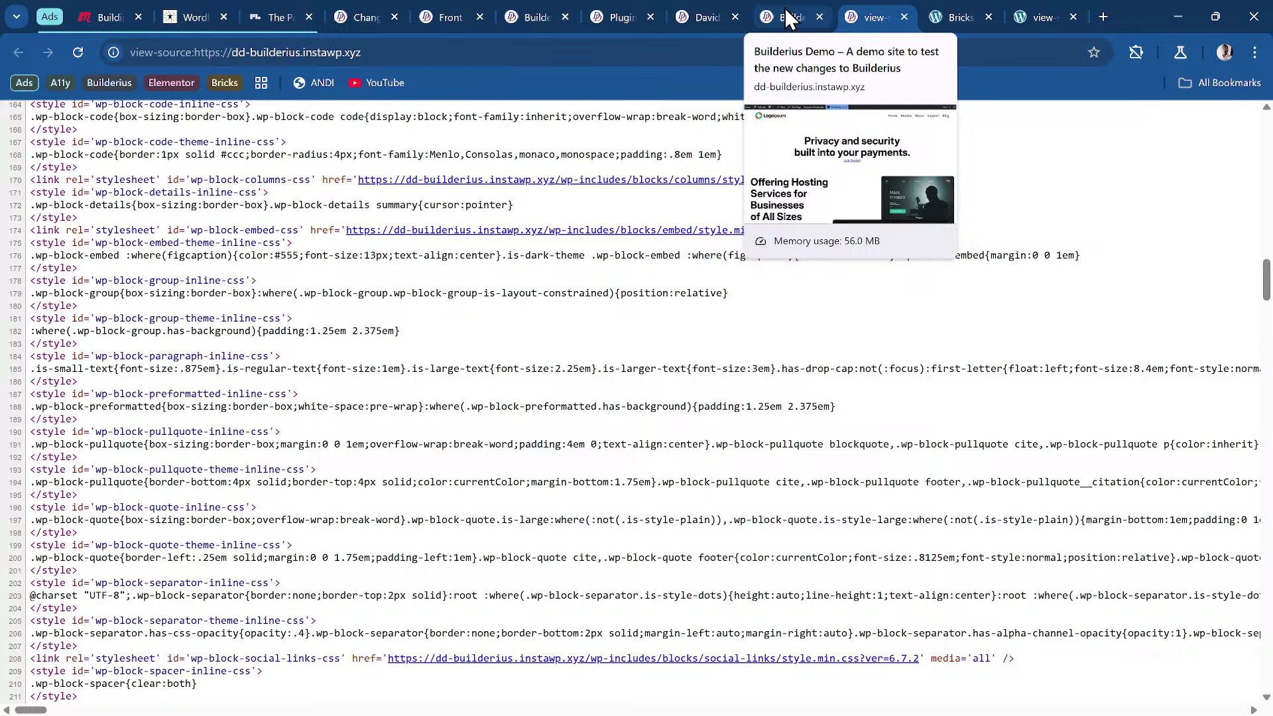
left_click(783, 13)
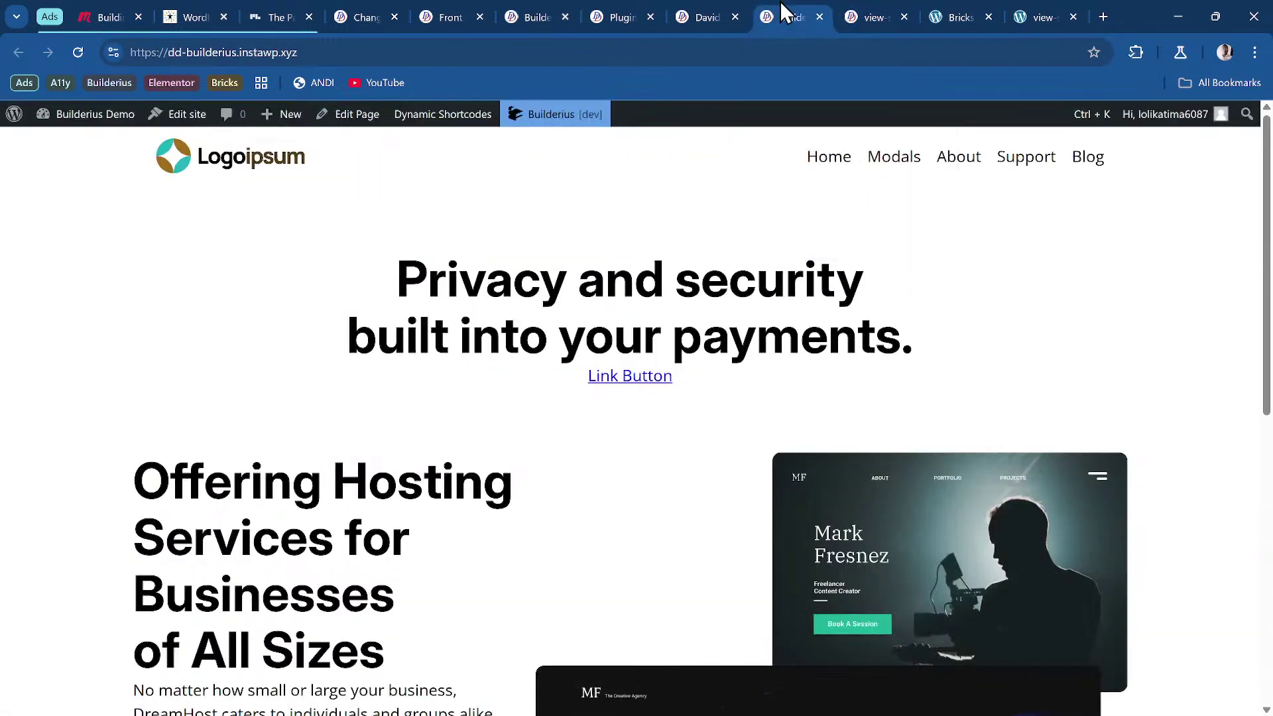
left_click(894, 22)
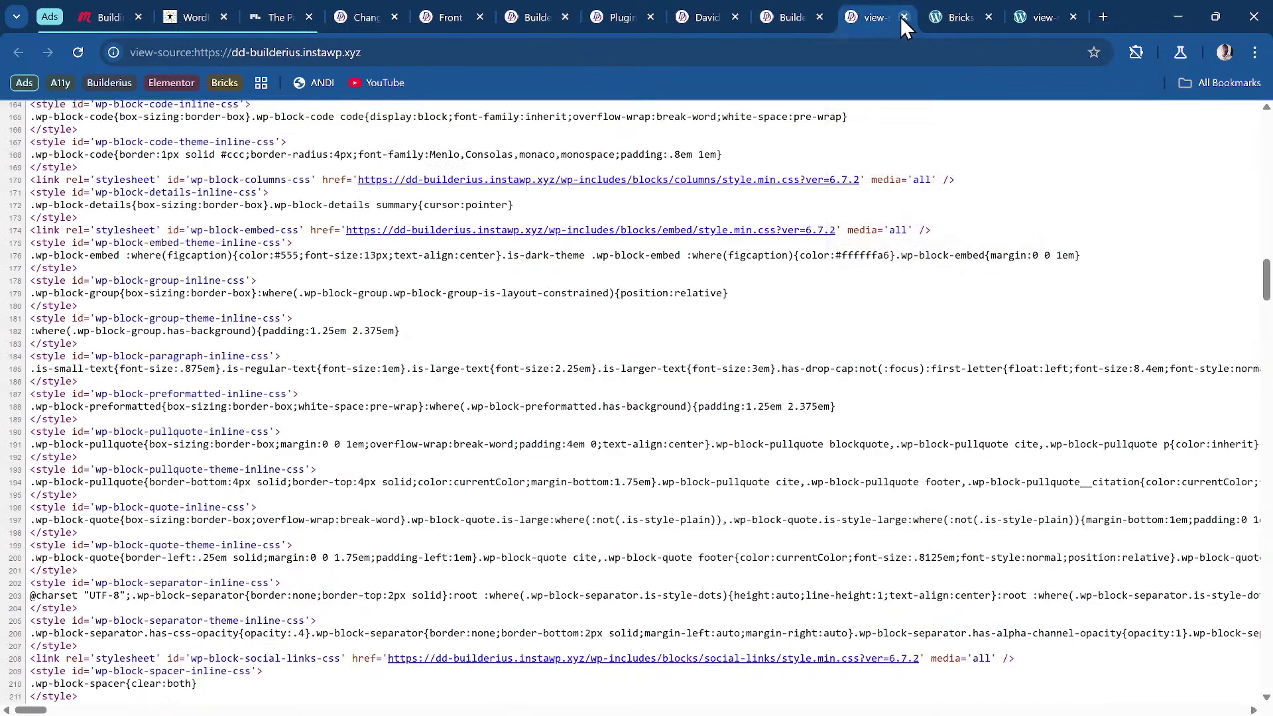
left_click(904, 16)
left_click(706, 15)
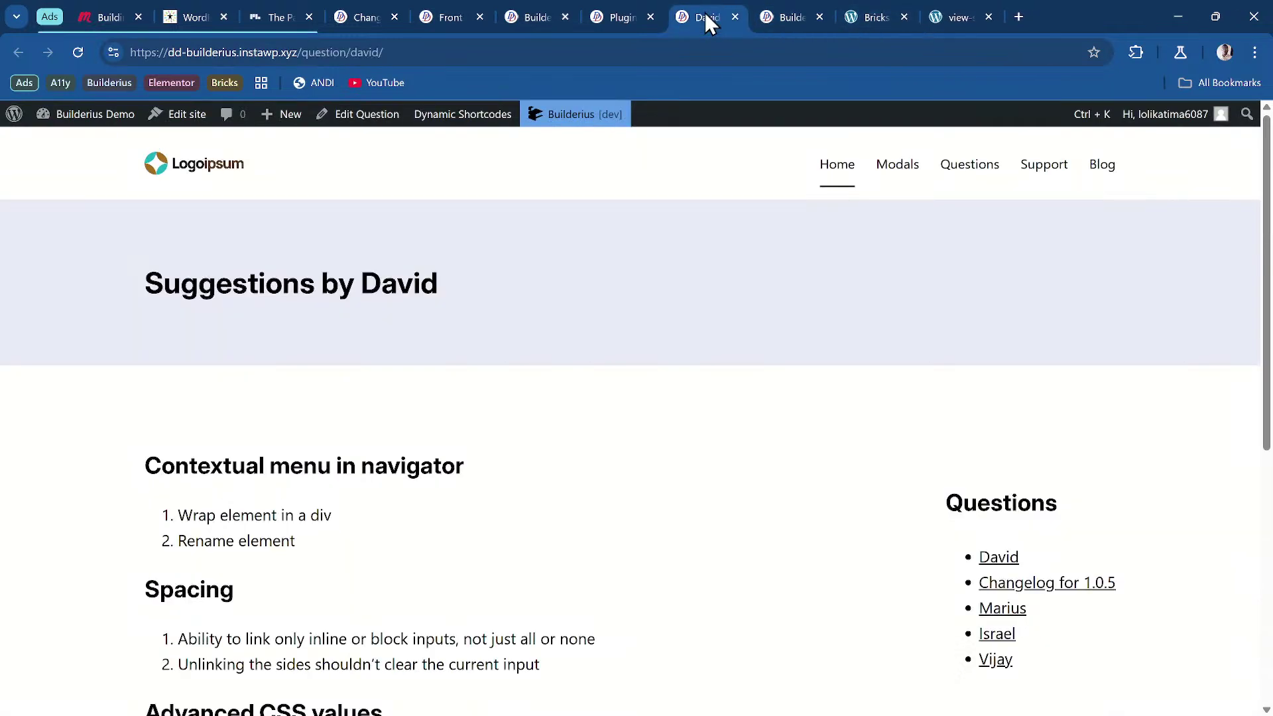
left_click(614, 3)
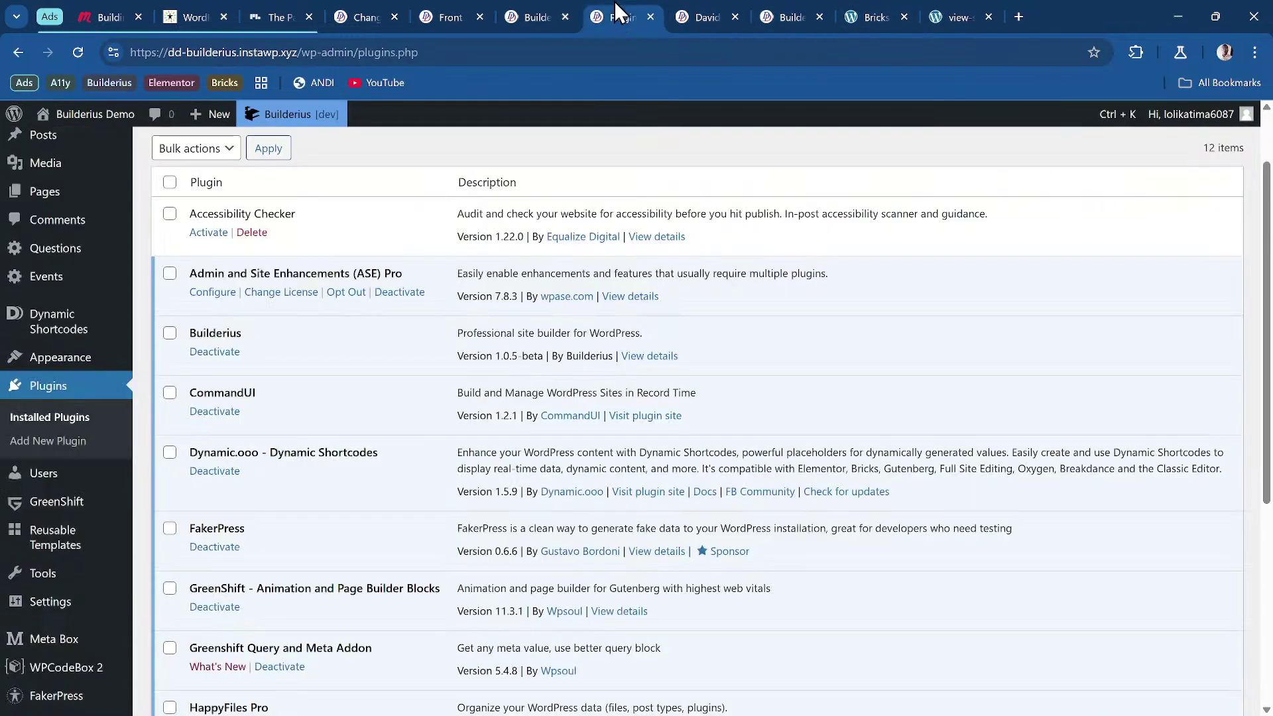
left_click(535, 16)
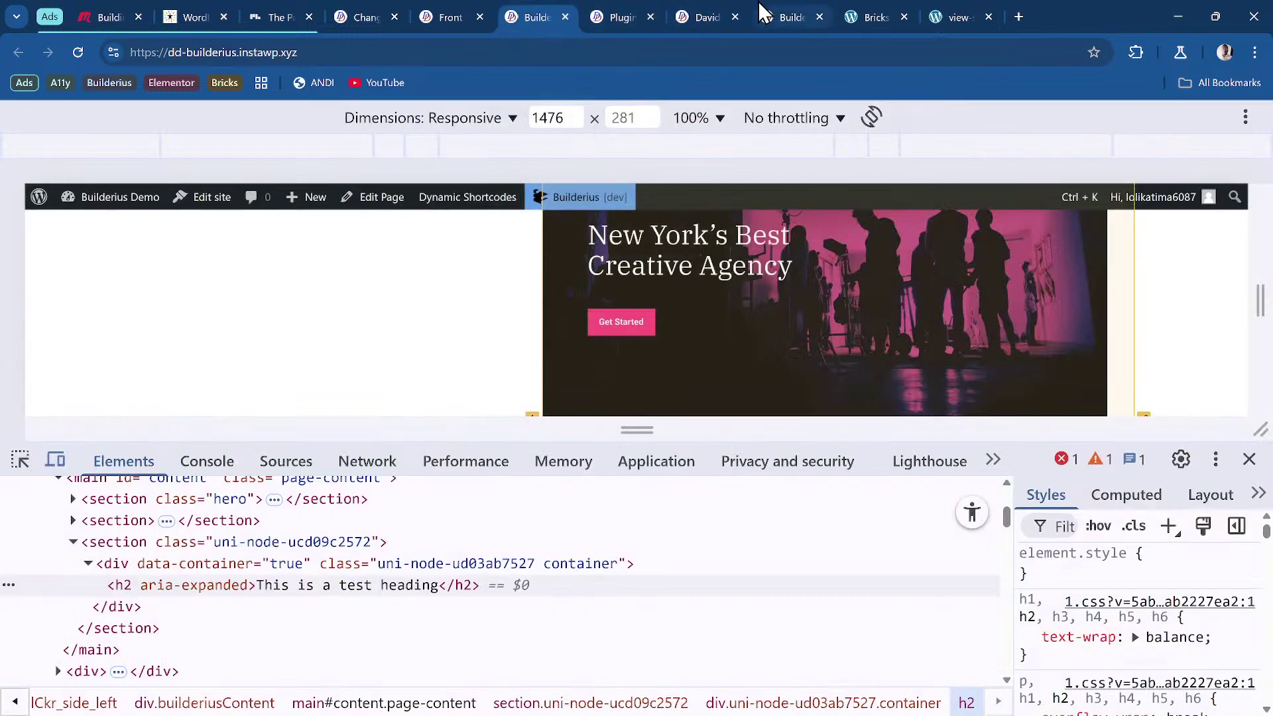
left_click(795, 14)
left_click(861, 14)
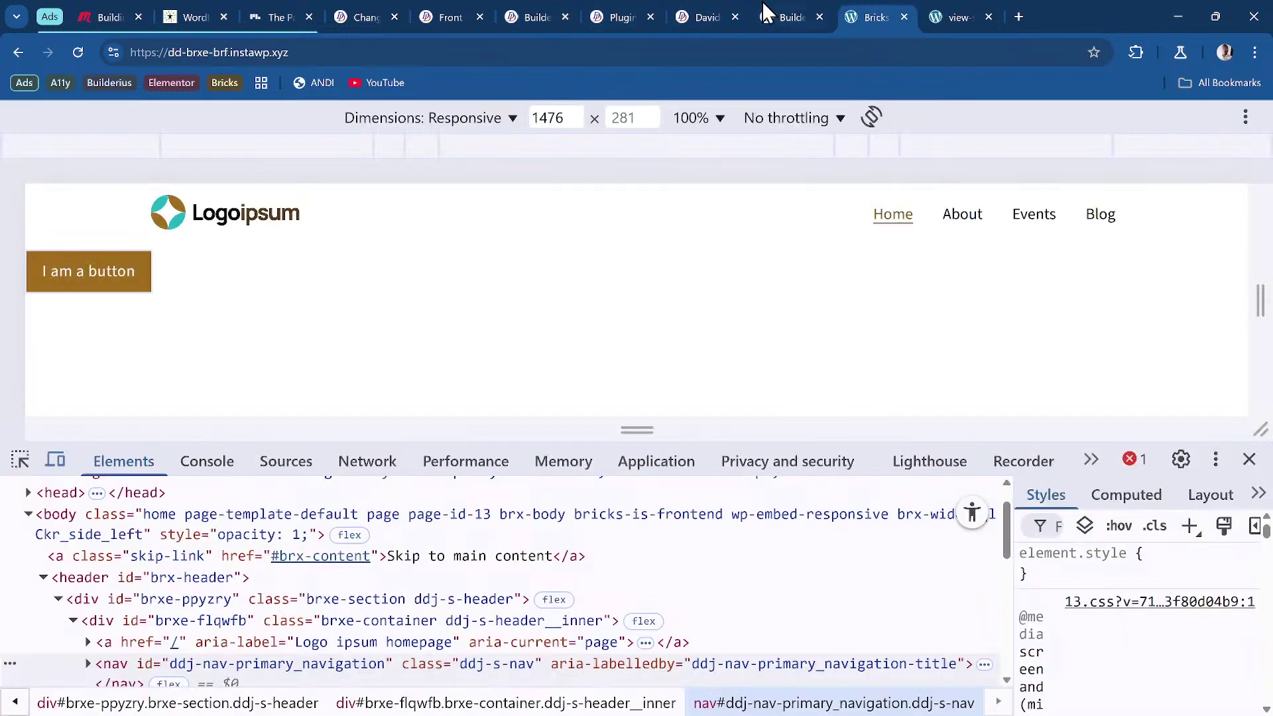
Step: Open the 1.0.5 changelog from the suggestions page's Questions list and read through its fixes and highlights
left_click(706, 14)
scroll(458, 361, "down", 3)
scroll(484, 347, "up", 2)
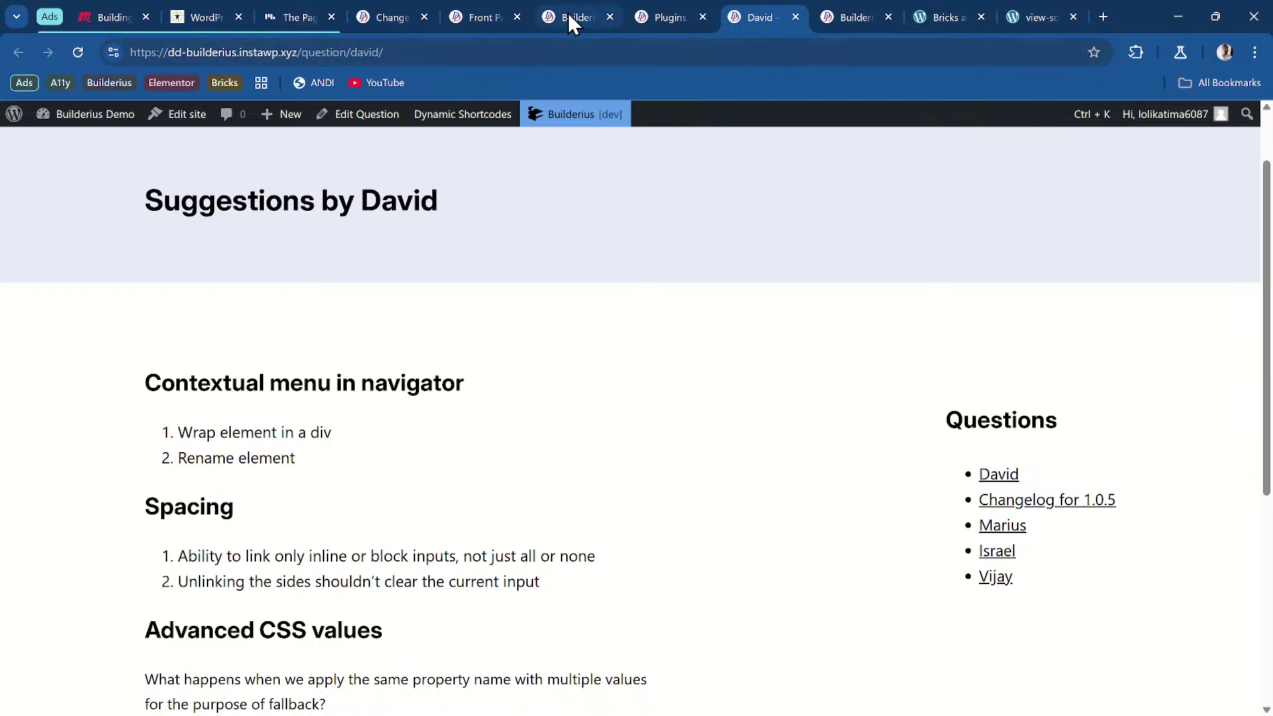
left_click(1011, 503)
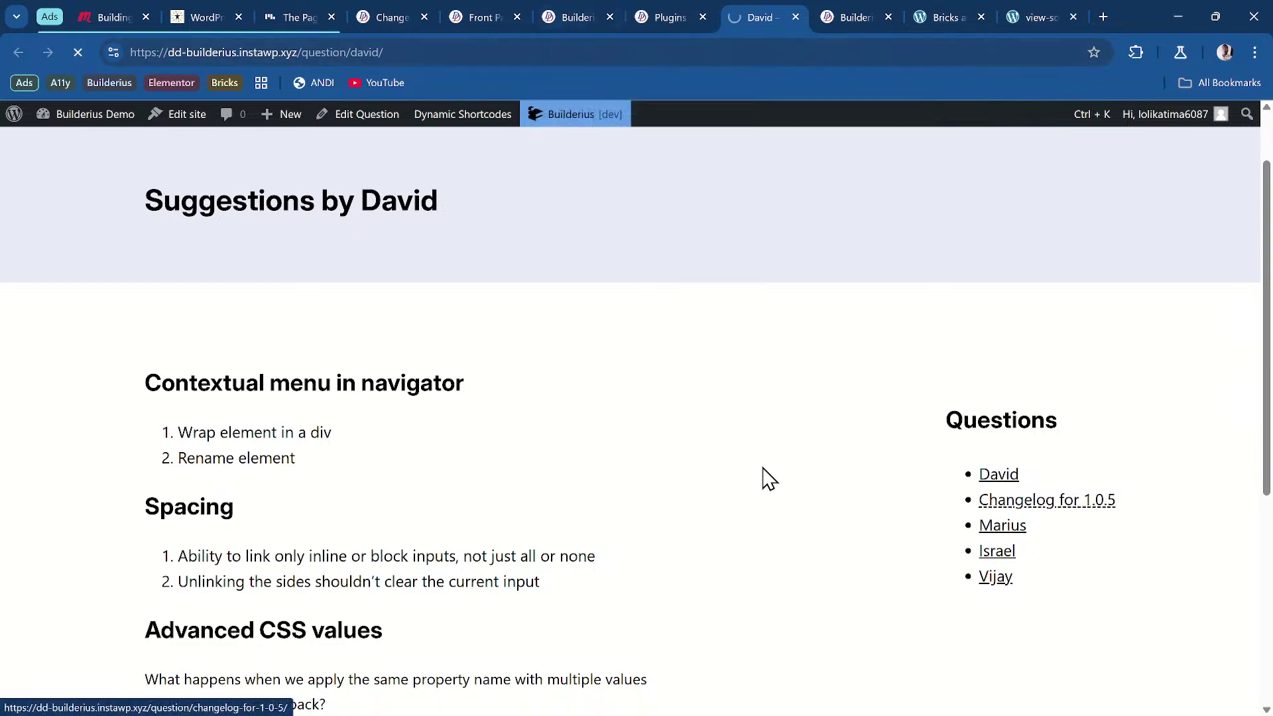
scroll(763, 476, "down", 15)
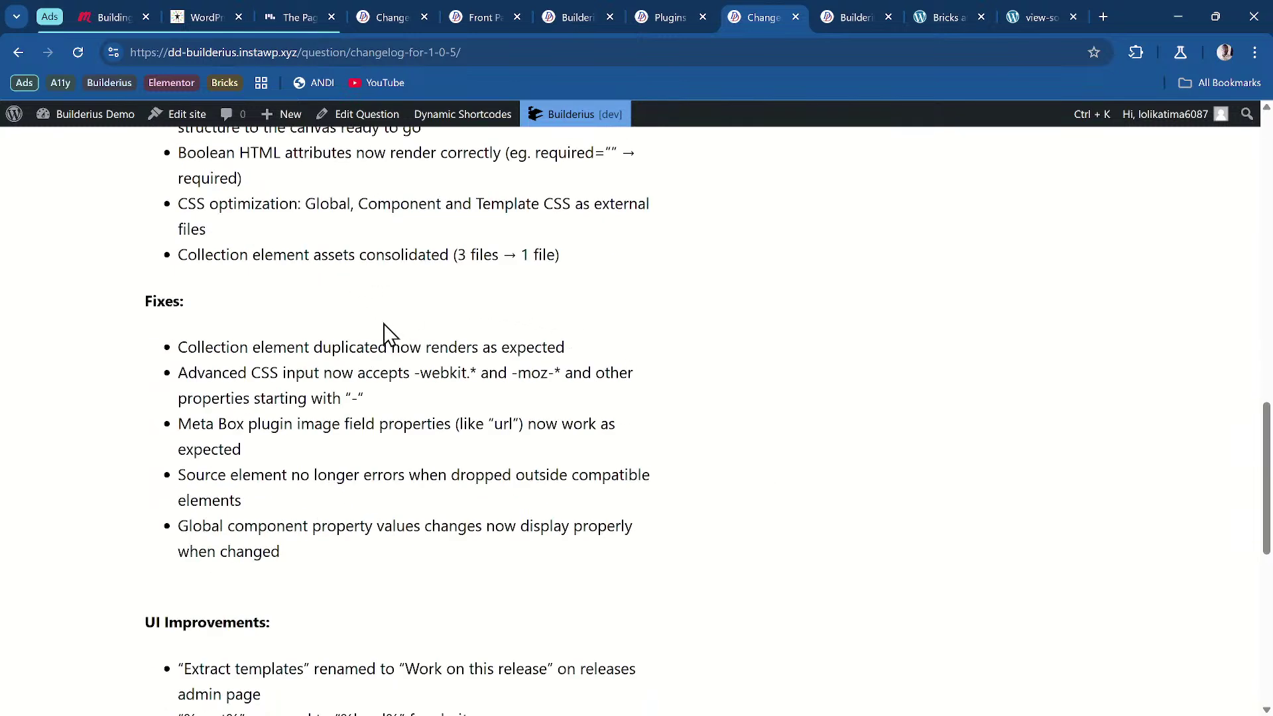
scroll(402, 322, "up", 10)
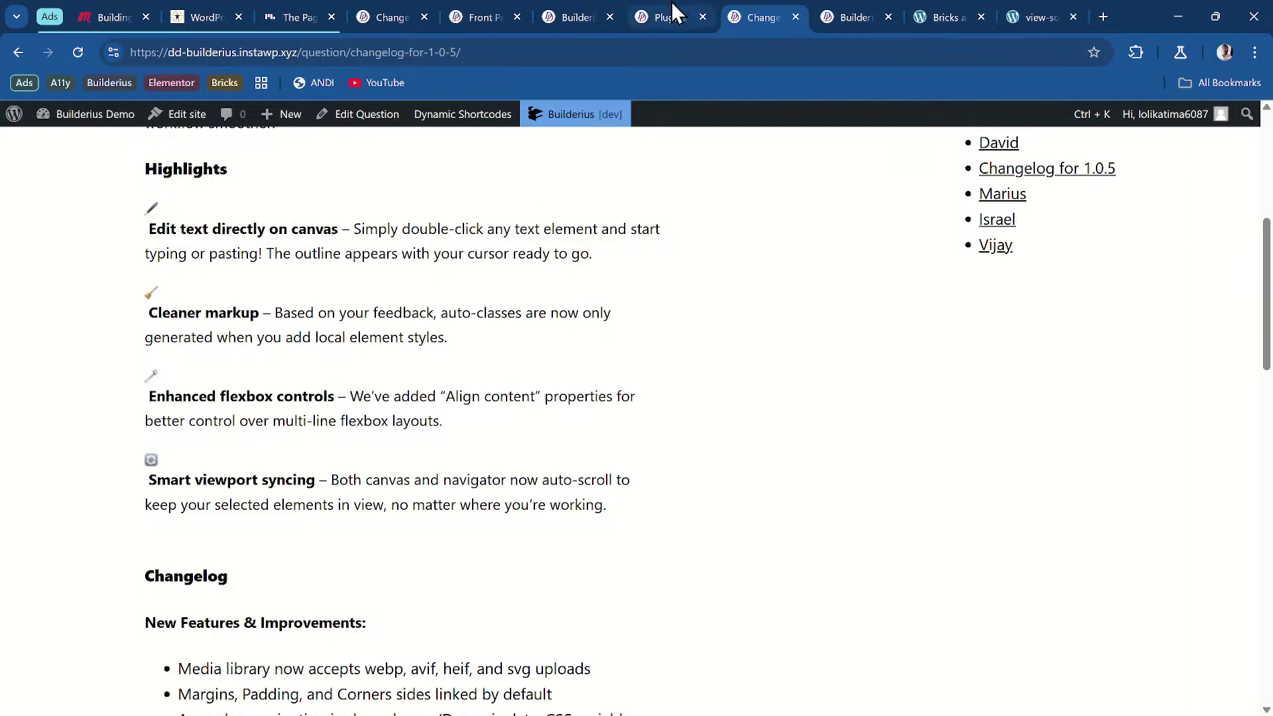
Step: Close the inspected front-end preview and the Plugins page, and return to the Front Page template in the builder
left_click(656, 15)
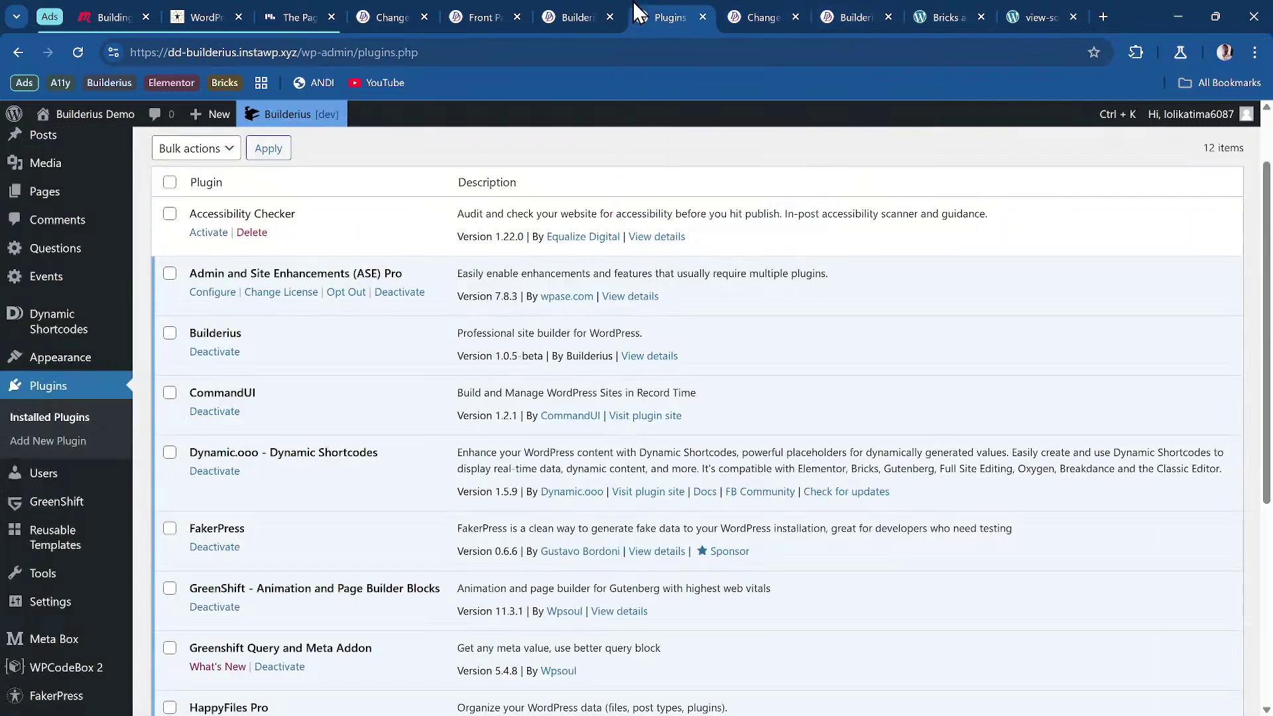
left_click(542, 13)
left_click(497, 19)
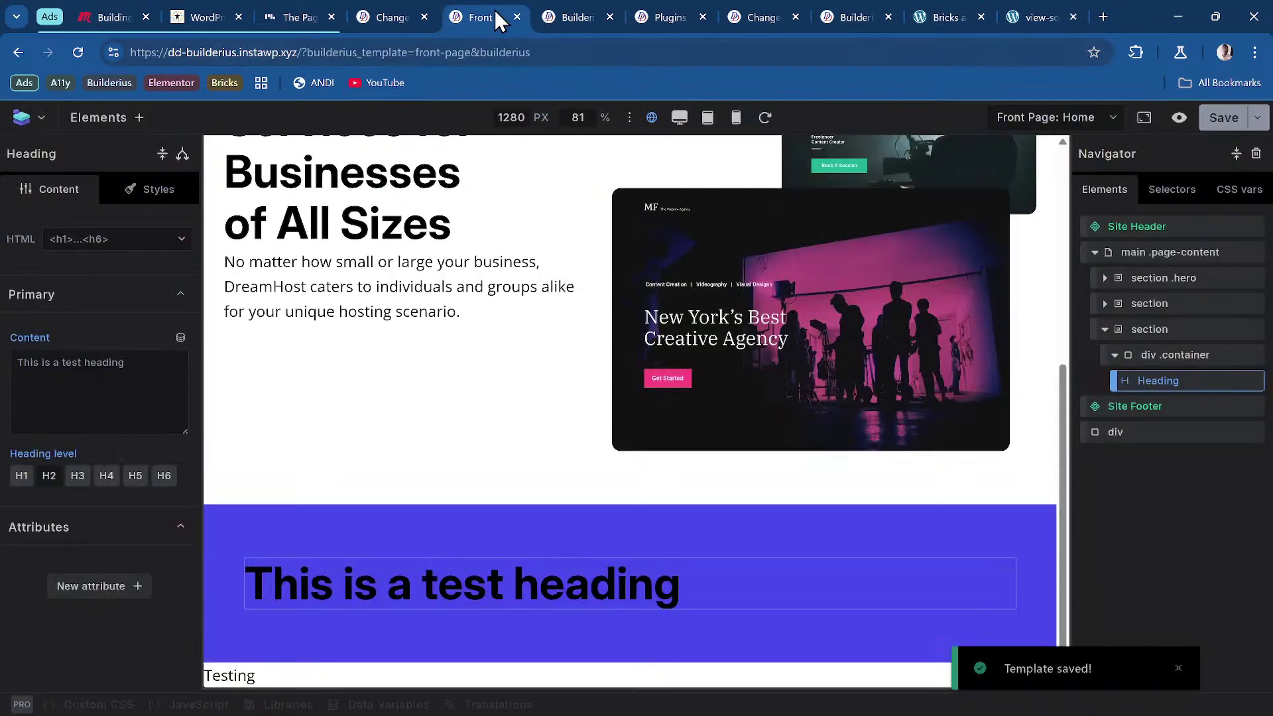
left_click(571, 18)
left_click(609, 17)
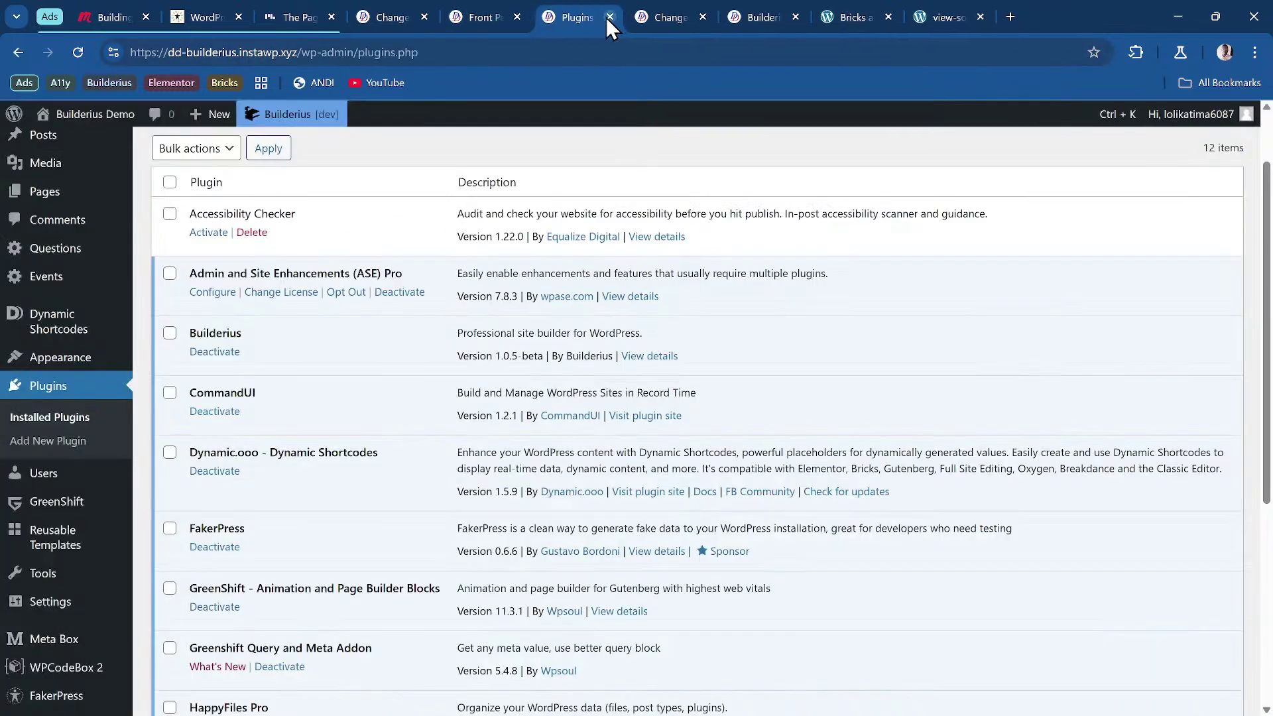
left_click(607, 17)
left_click(476, 11)
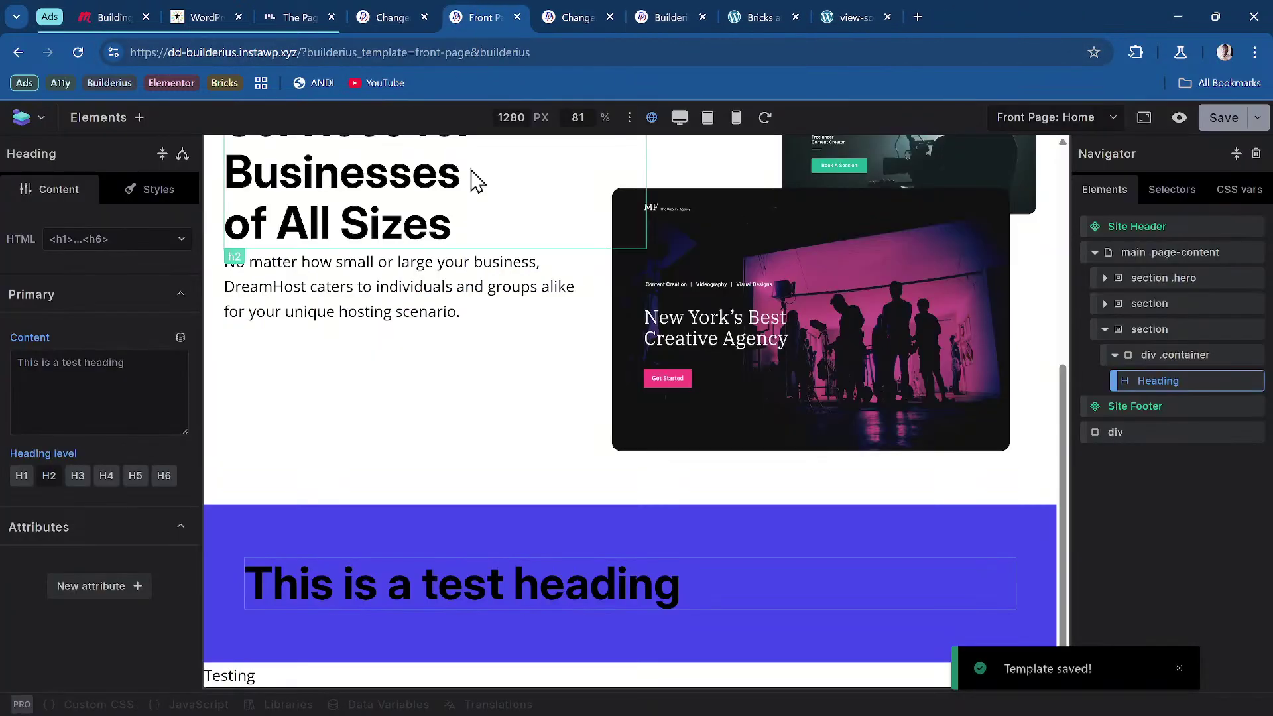
Step: Shorten "Hosting" to "Host" in the "Offering Hosting Services" heading by editing the text directly on the canvas
scroll(446, 426, "up", 5)
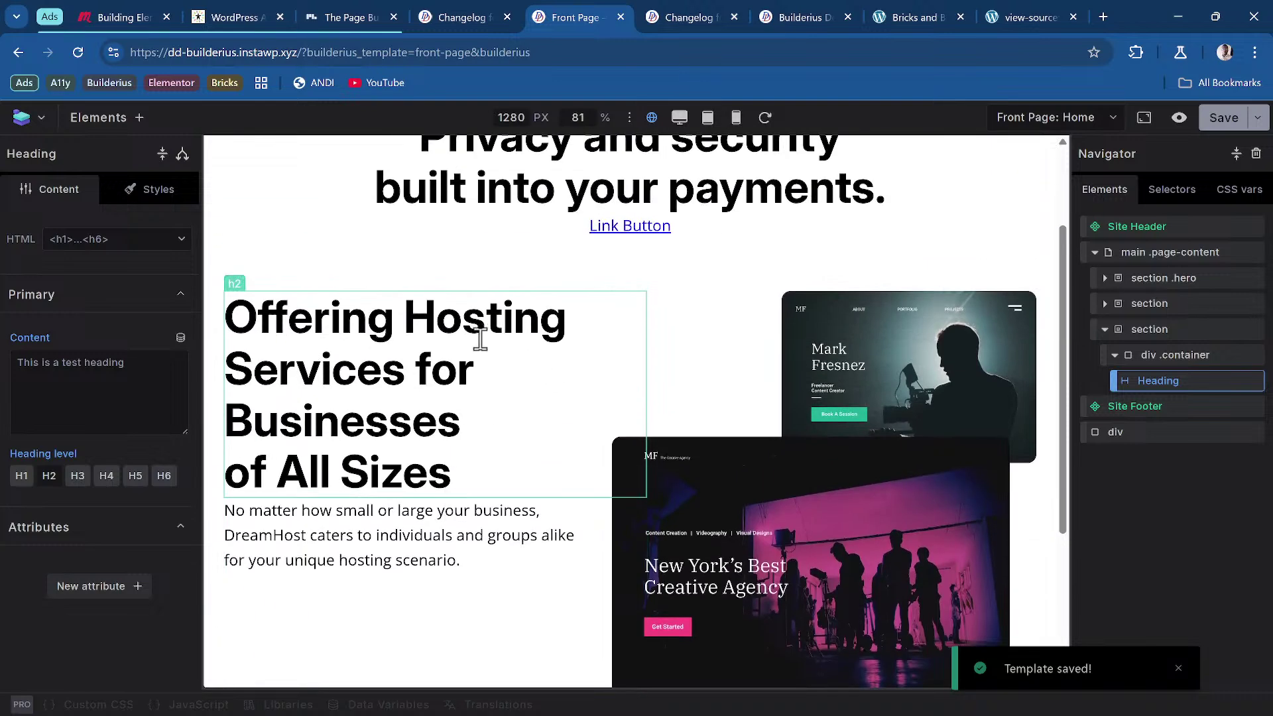
left_click(596, 324)
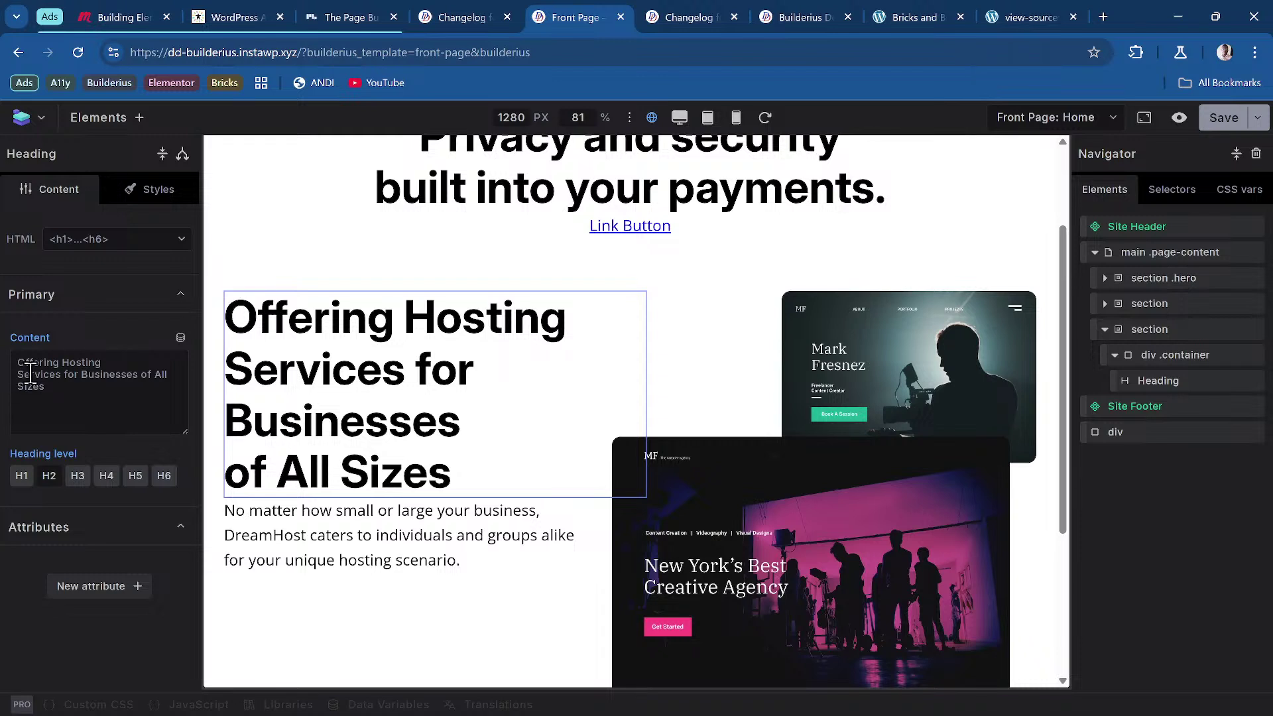
left_click(42, 393)
left_click(77, 399)
double_click(475, 323)
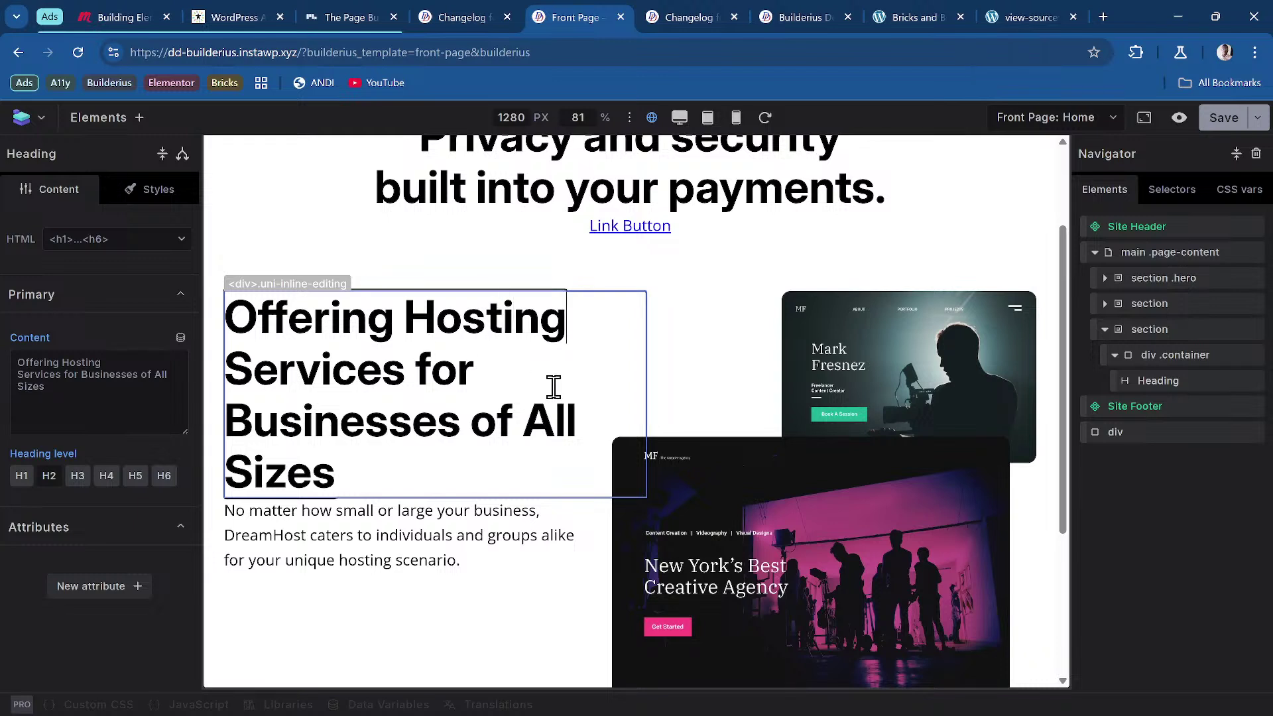
key("BackSpace")
key("BackSpace")
key("BackSpace")
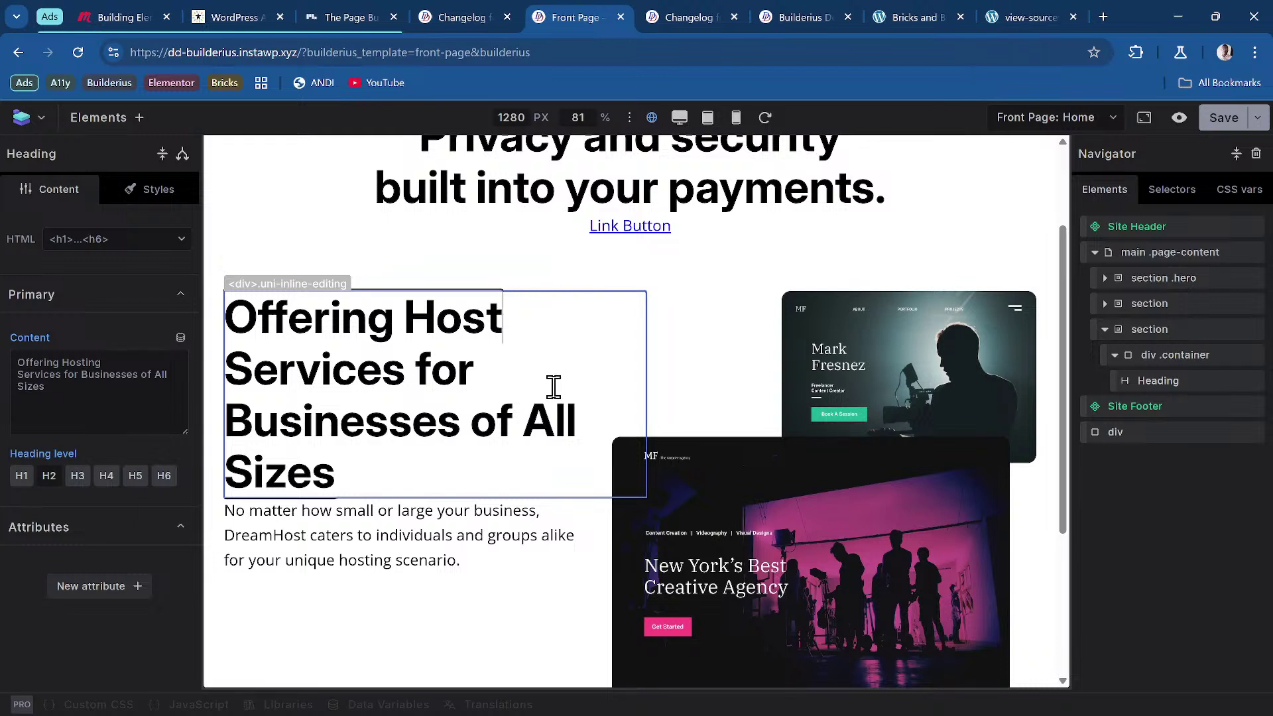
left_click(732, 341)
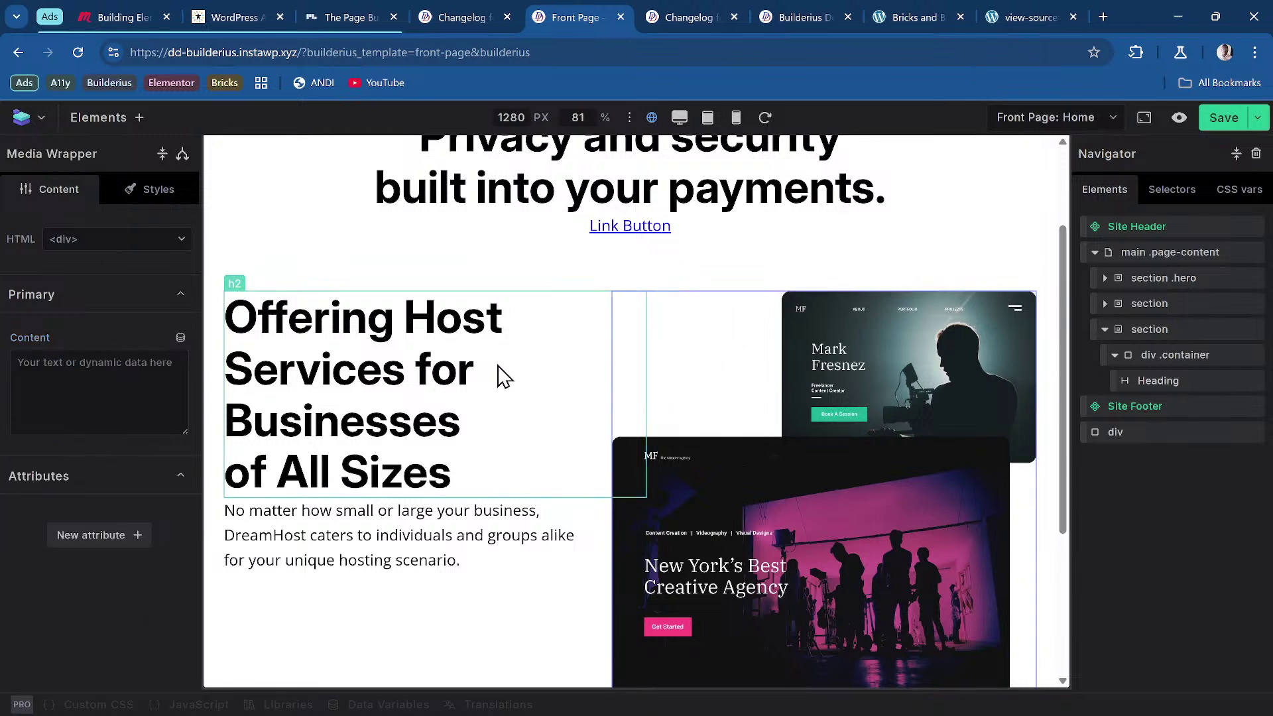
Step: Replace the word "and" with "&" in the hero heading "Privacy and security built into your payments." directly on the canvas
scroll(503, 377, "up", 2)
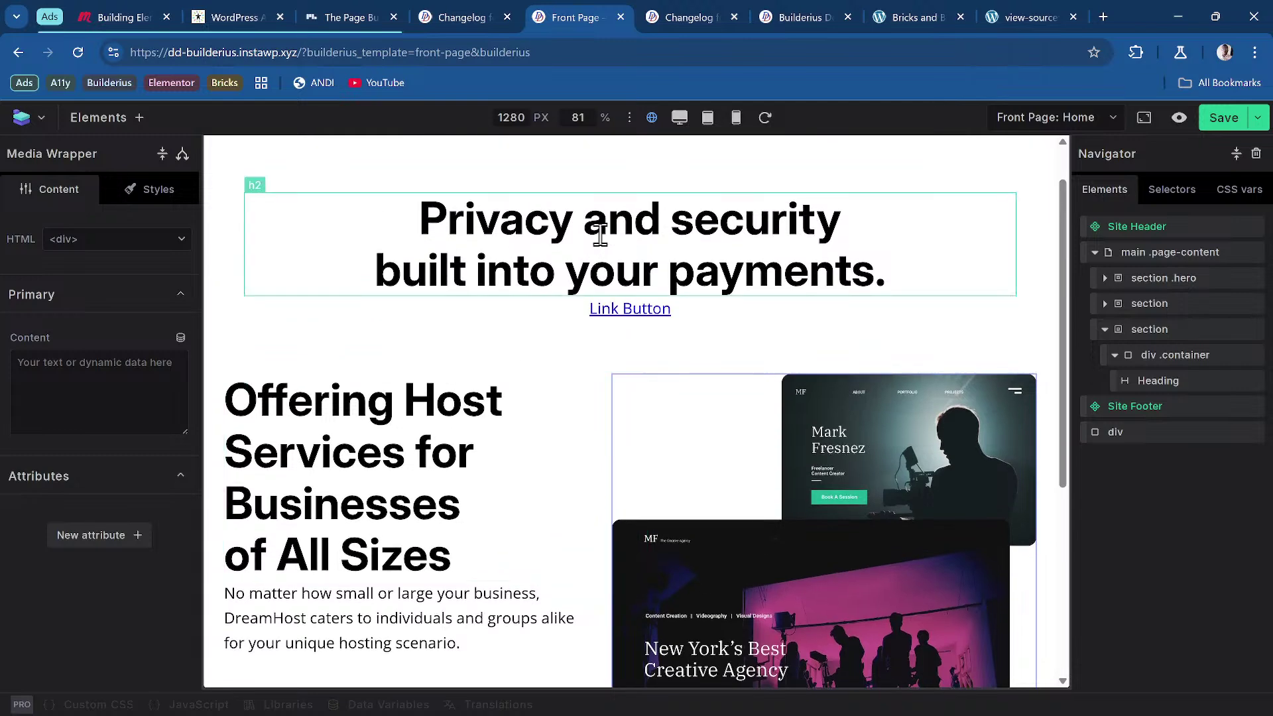
double_click(600, 235)
left_click(600, 235)
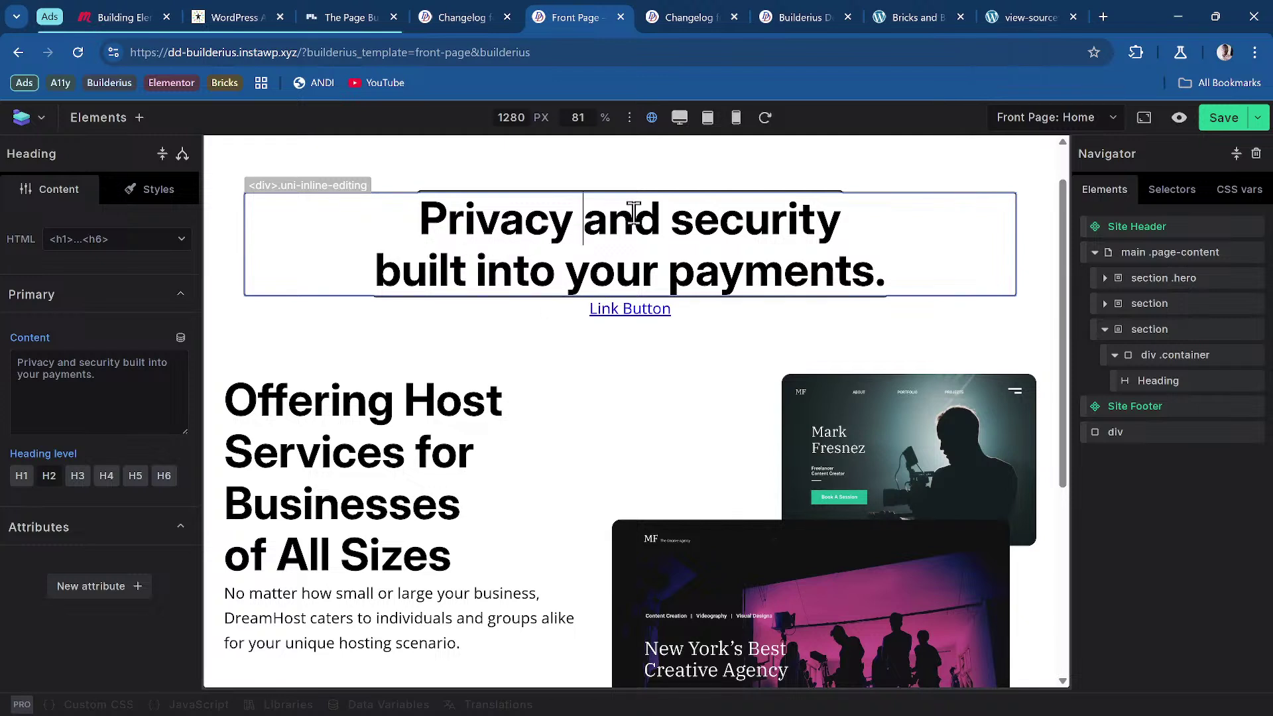
double_click(615, 226)
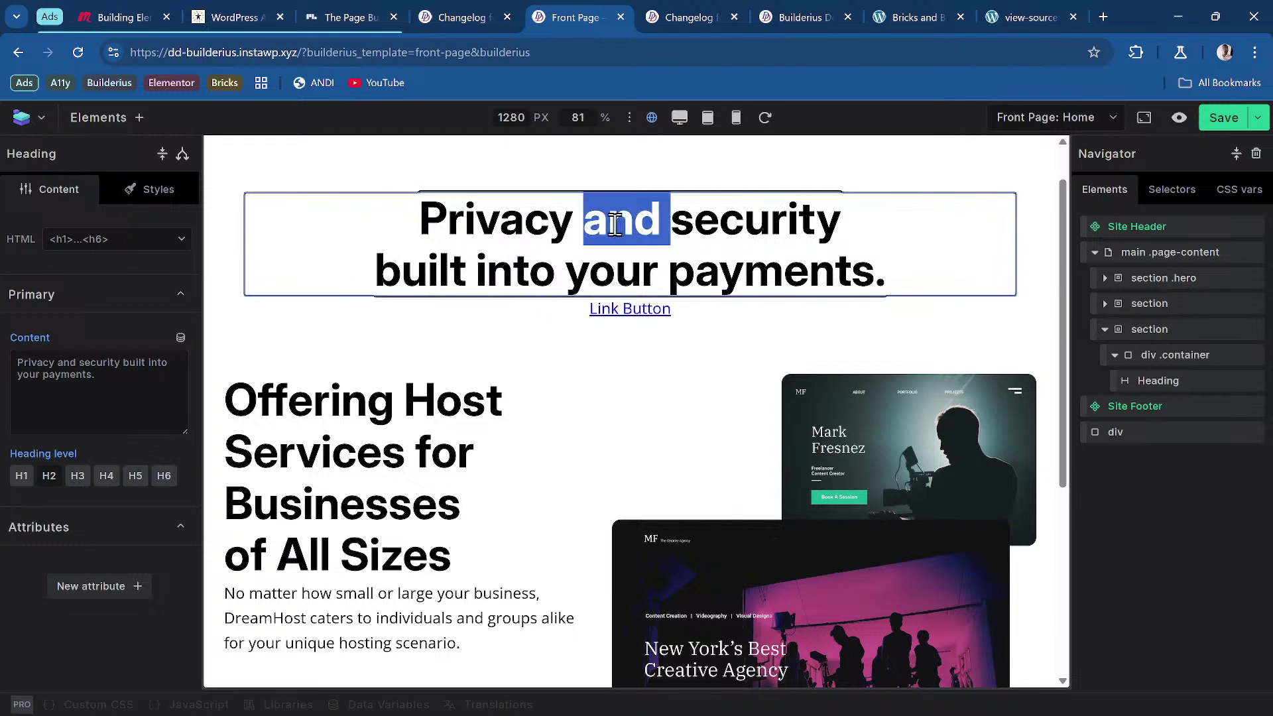
key("BackSpace")
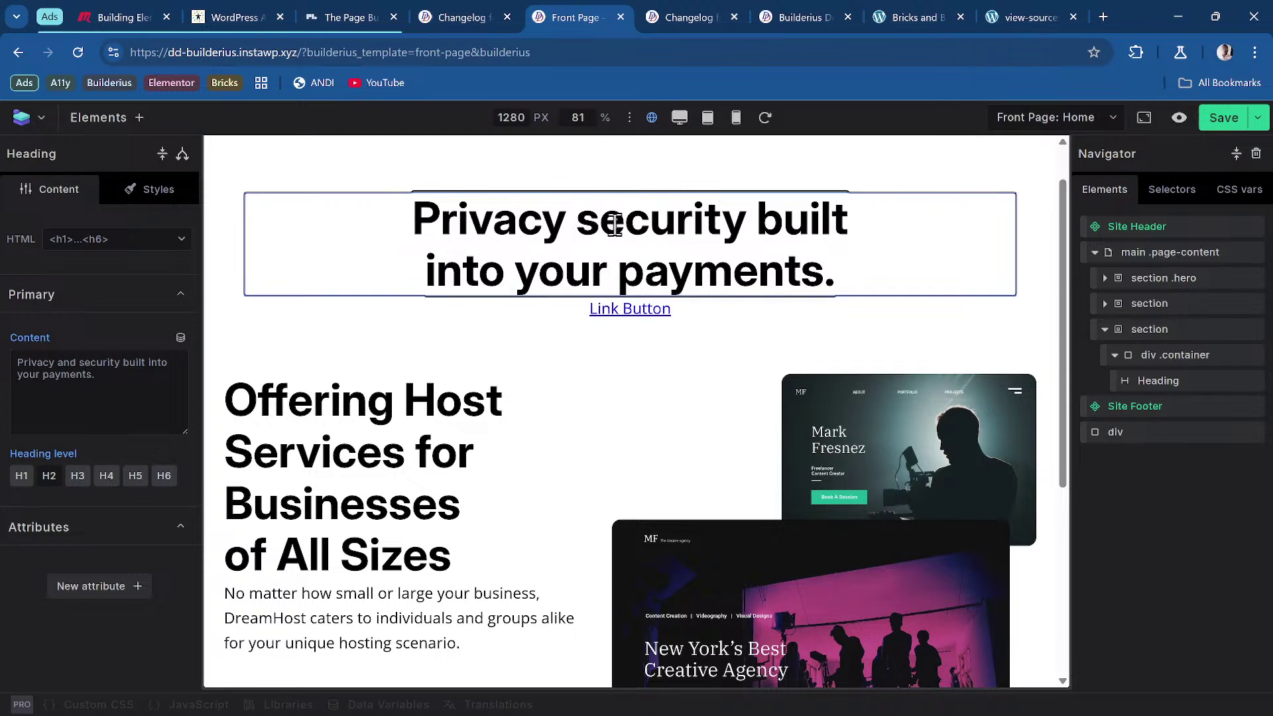
type("&")
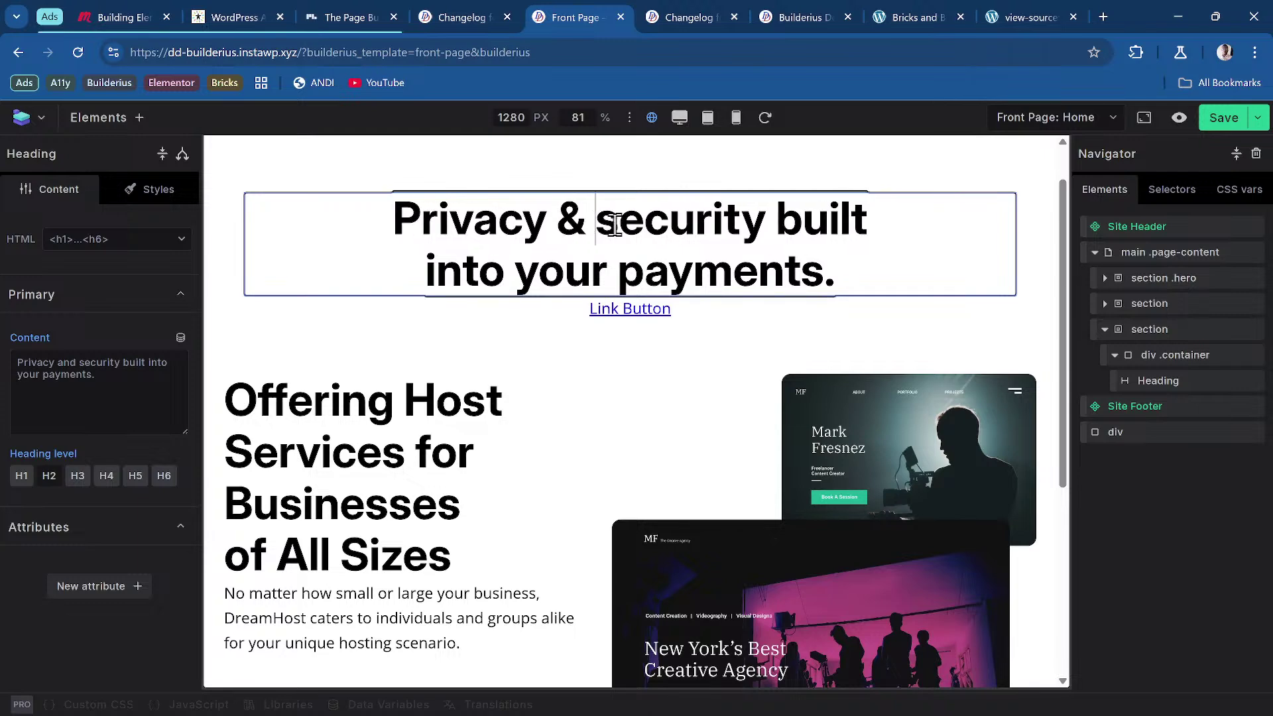
left_click(658, 329)
left_click(659, 335)
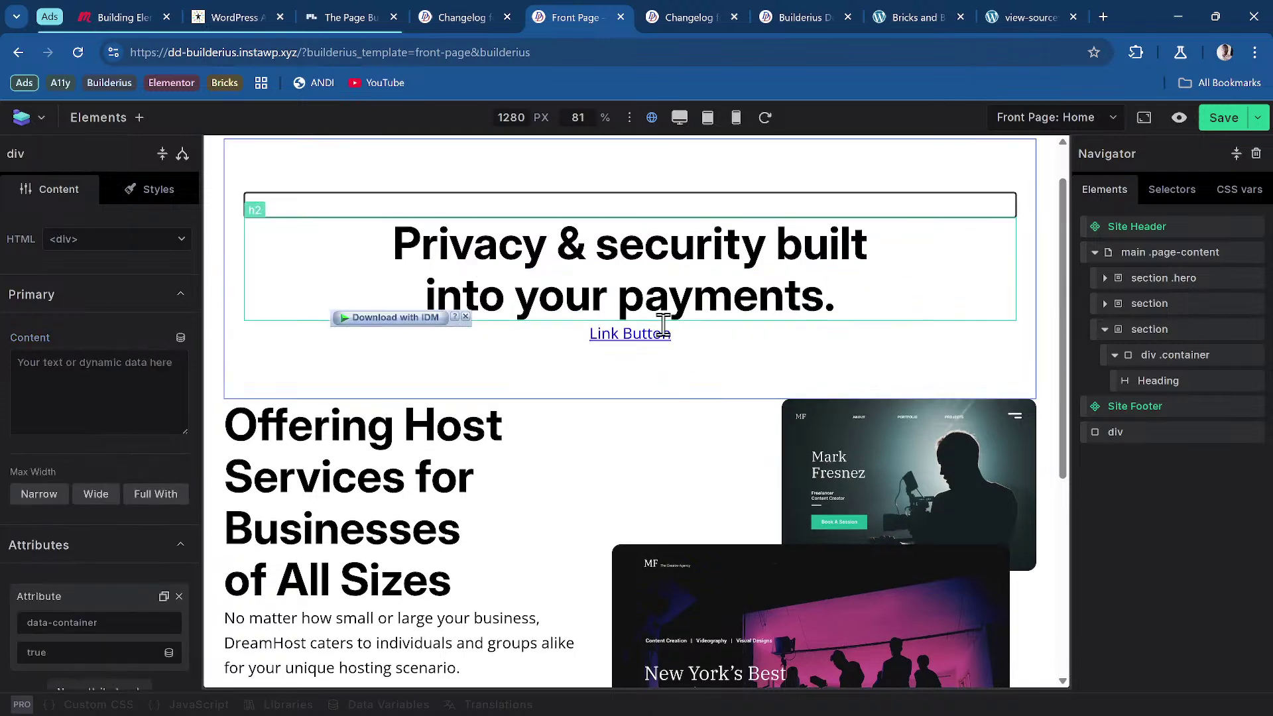
left_click(614, 455)
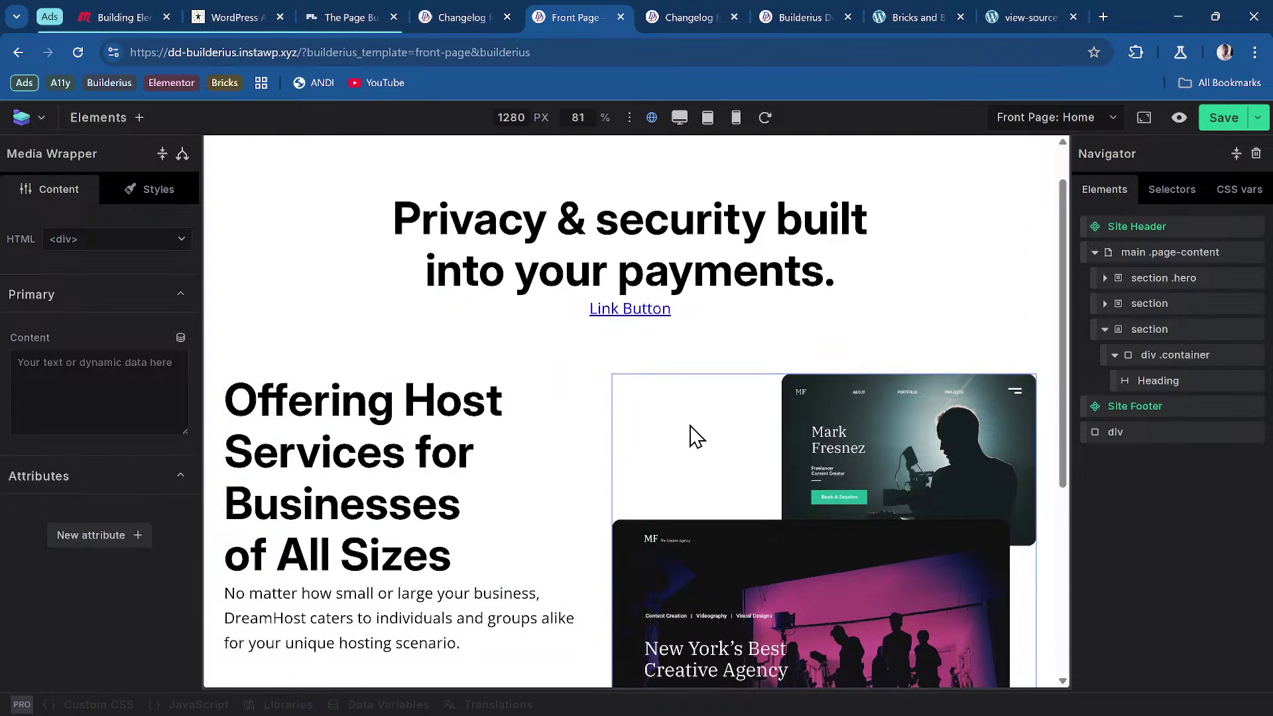
Step: Try inline editing on the "No matter how small or large your business" paragraph and leave its text as it is
scroll(649, 432, "down", 5)
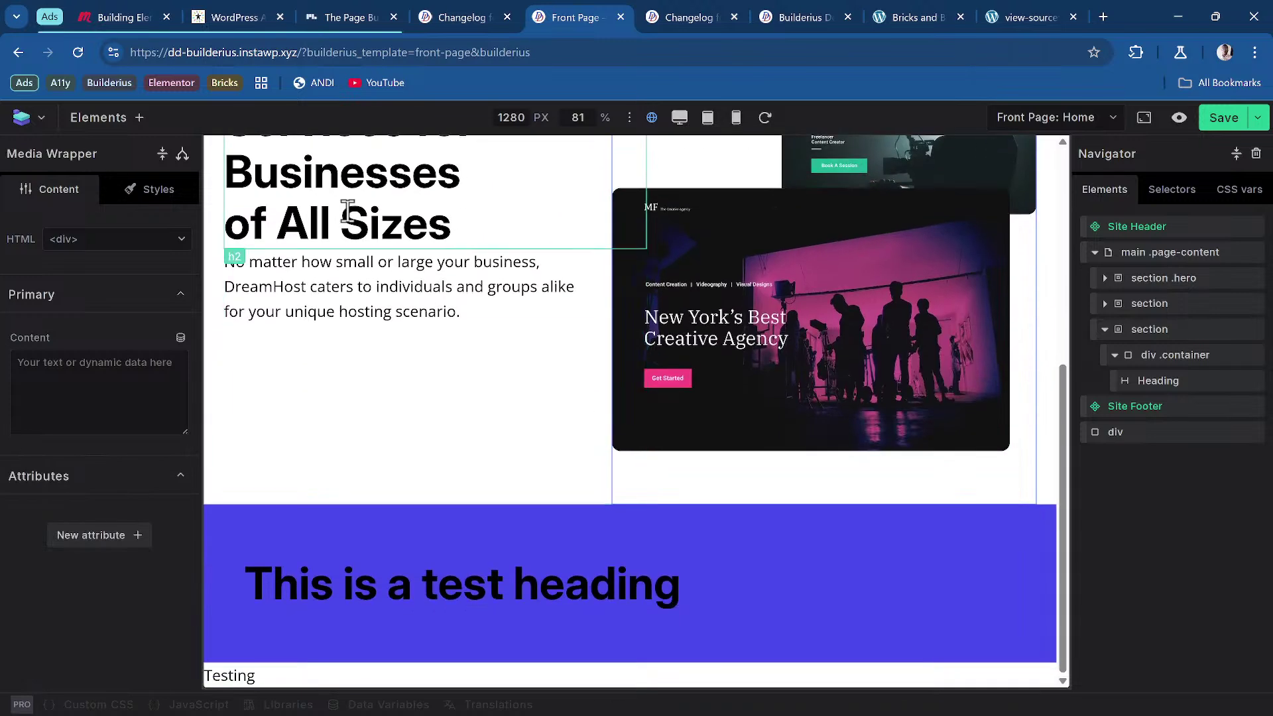
double_click(428, 296)
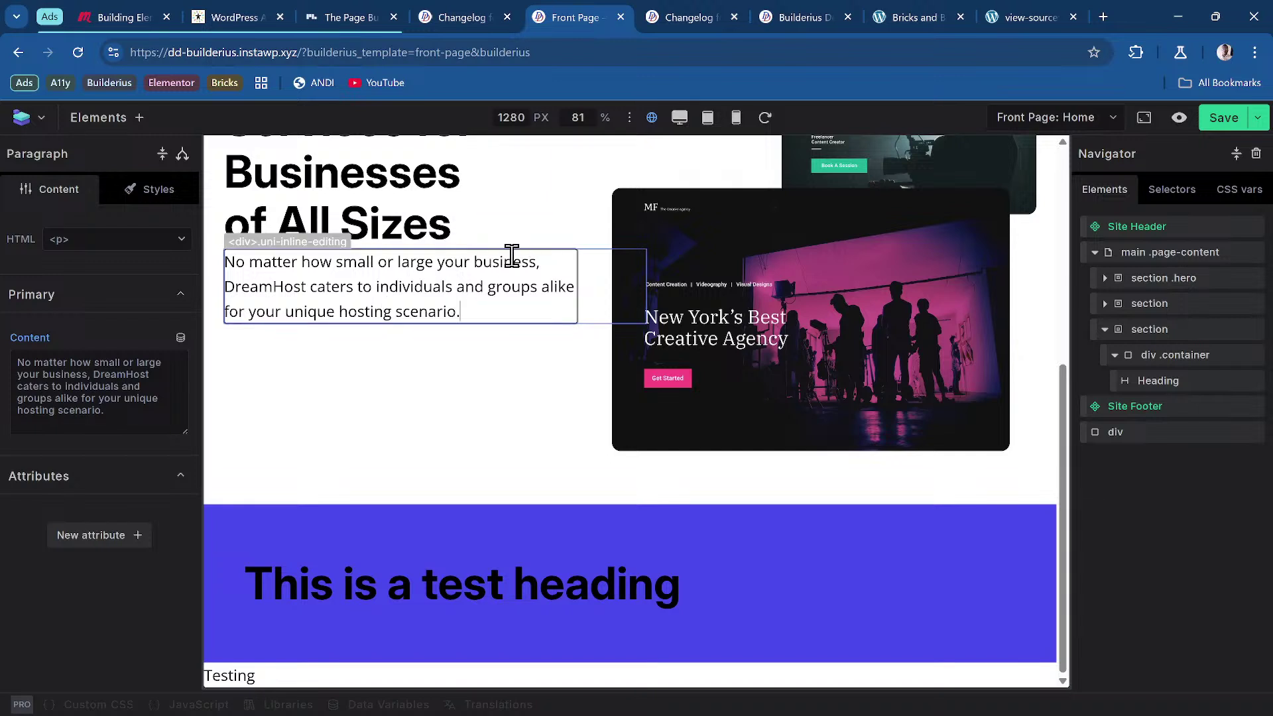
left_click(507, 334)
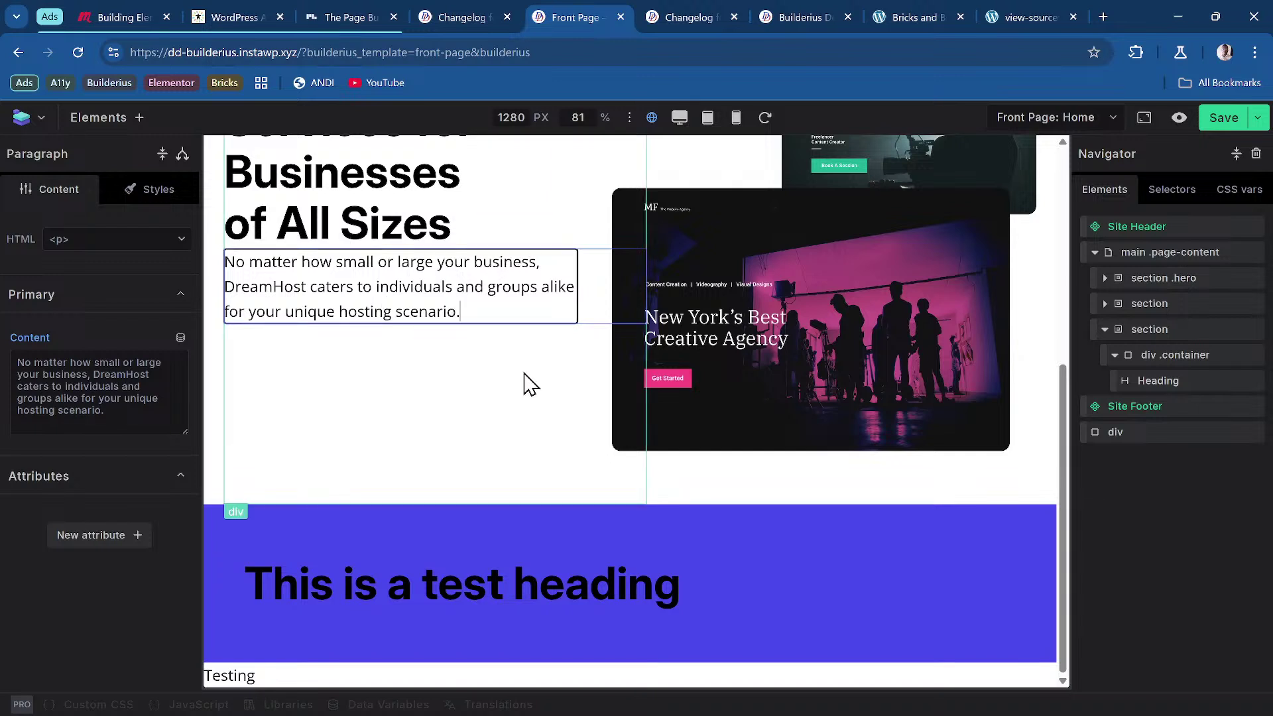
left_click(572, 406)
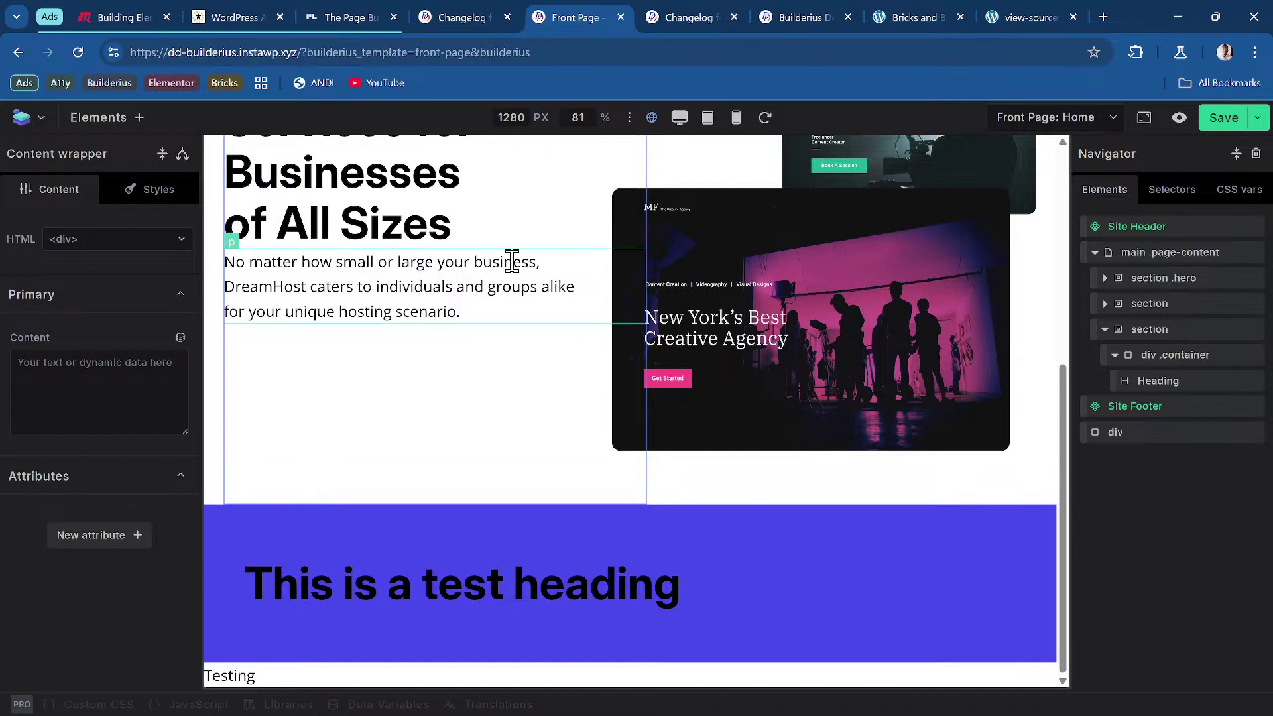
left_click(543, 285)
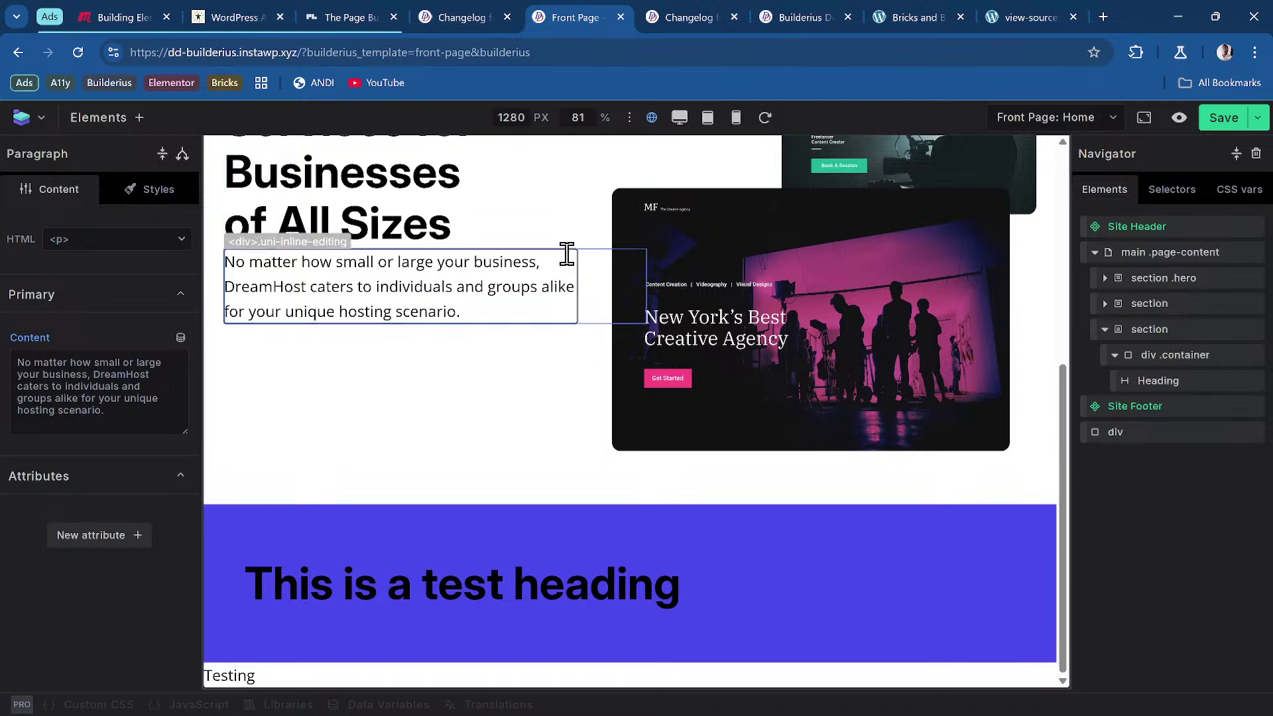
left_click(511, 246)
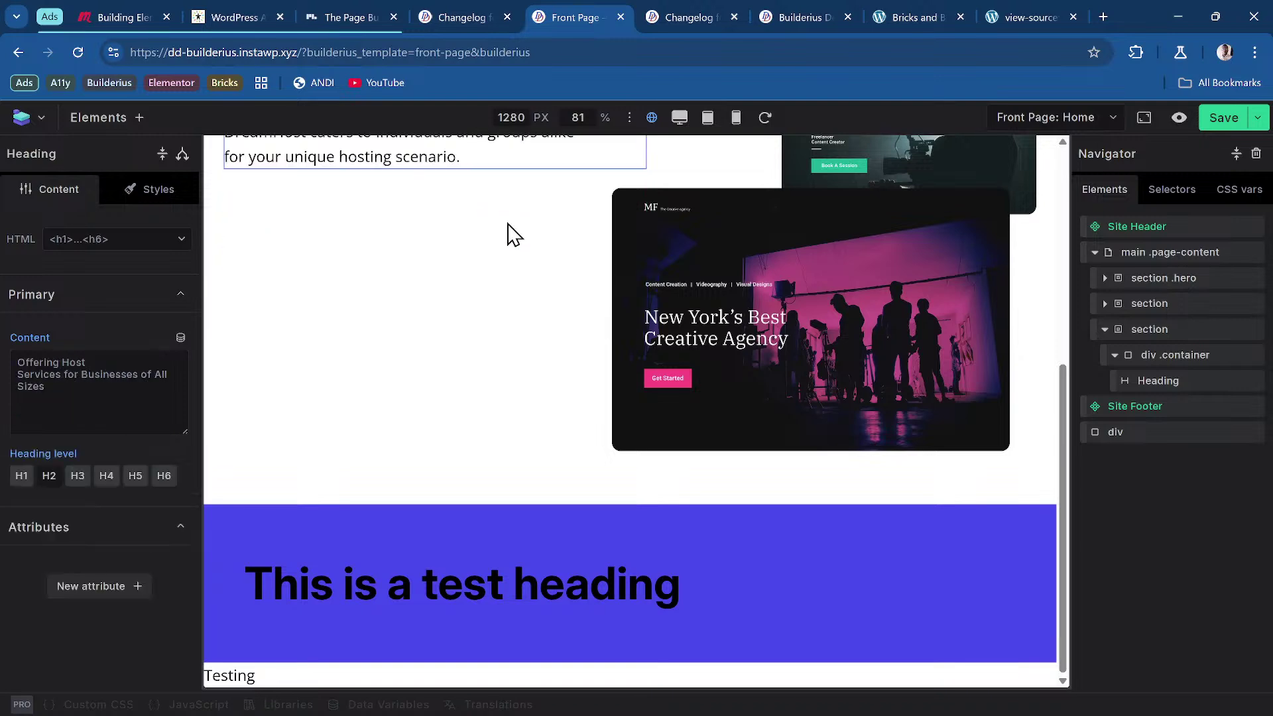
Step: Place the text cursor before "Privacy" in the hero heading on the canvas and leave inline editing without changing the text
scroll(599, 383, "up", 5)
left_click(557, 256)
scroll(464, 279, "up", 1)
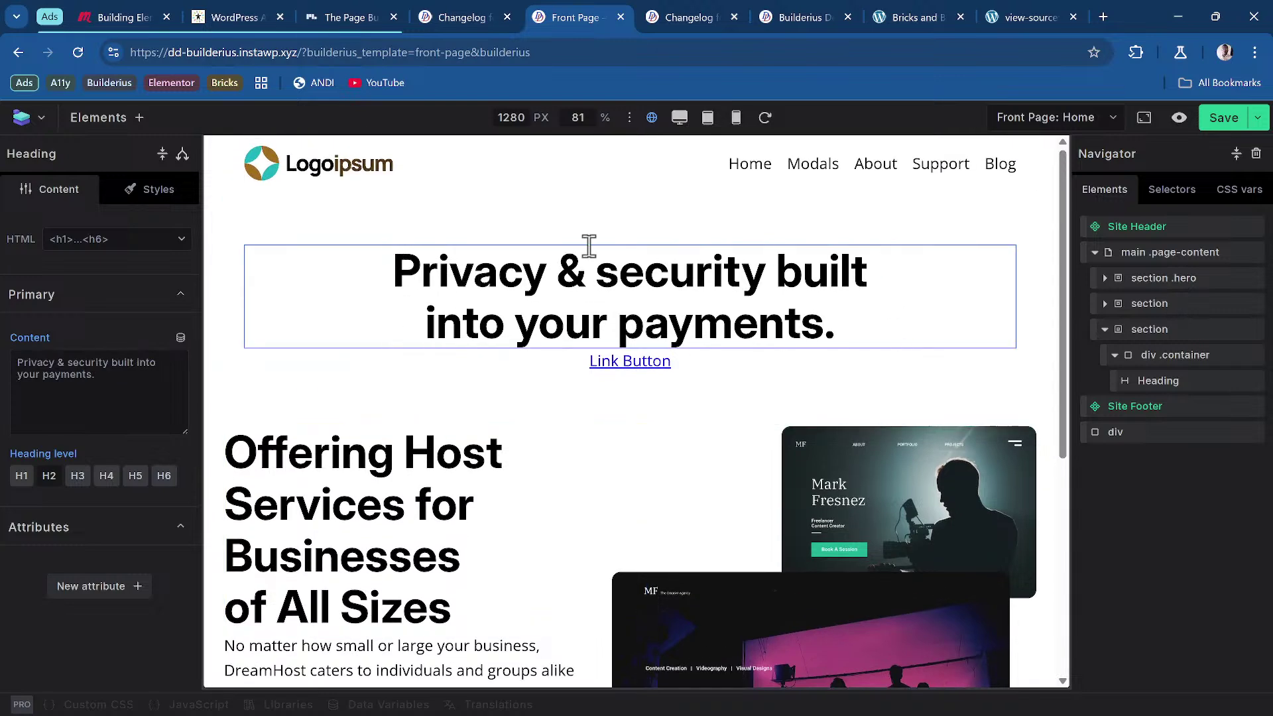
double_click(428, 279)
left_click(406, 269)
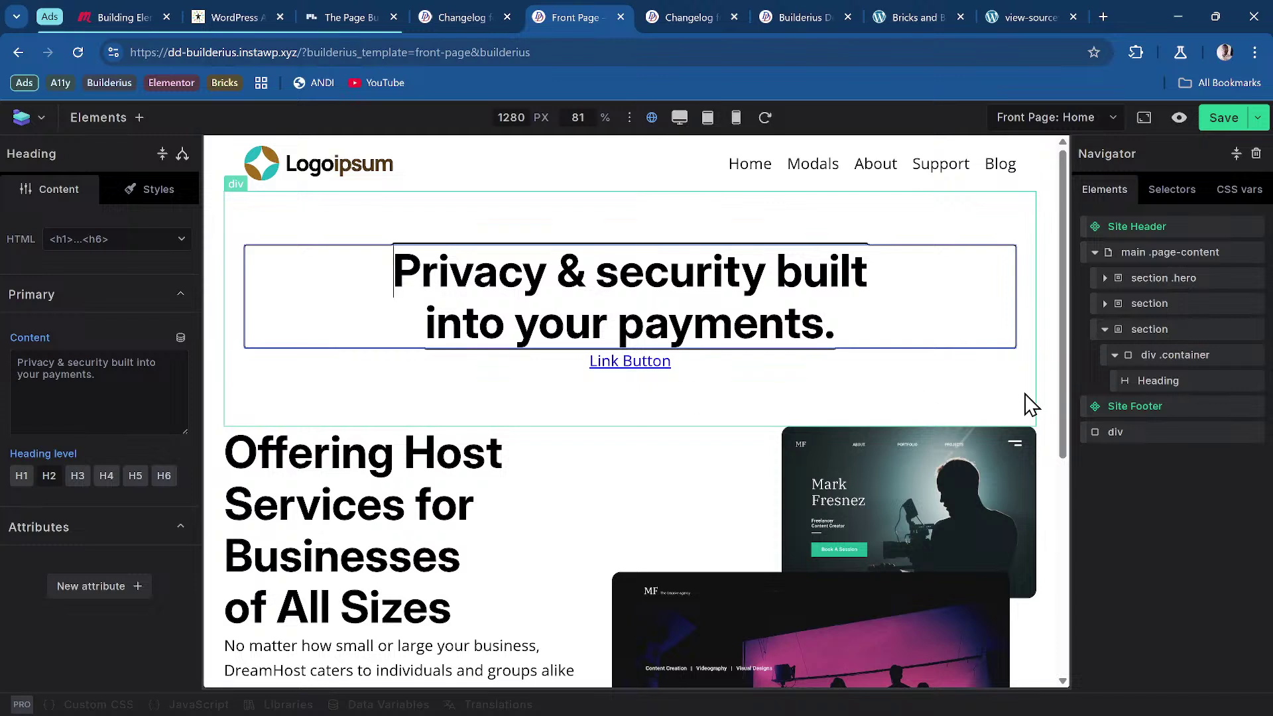
left_click(564, 414)
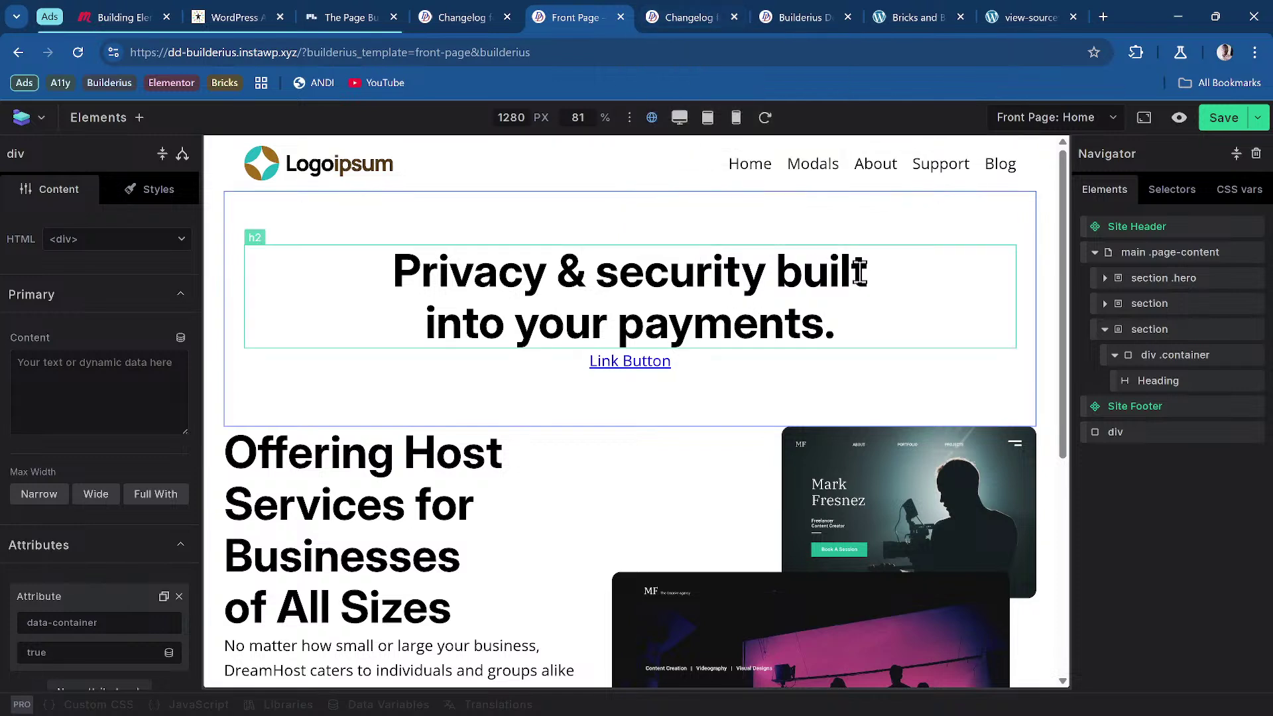
Step: Open the "Offering Host Services" heading for inline text editing on the canvas
scroll(850, 500, "down", 3)
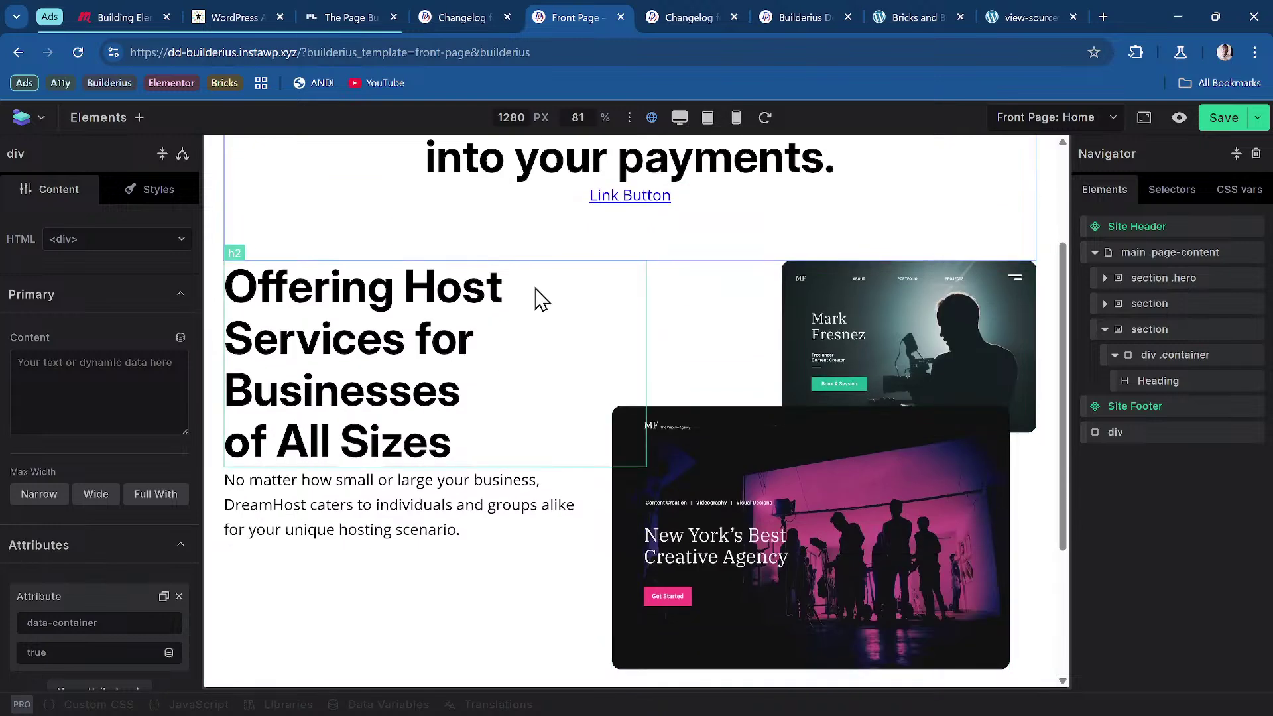
left_click(570, 305)
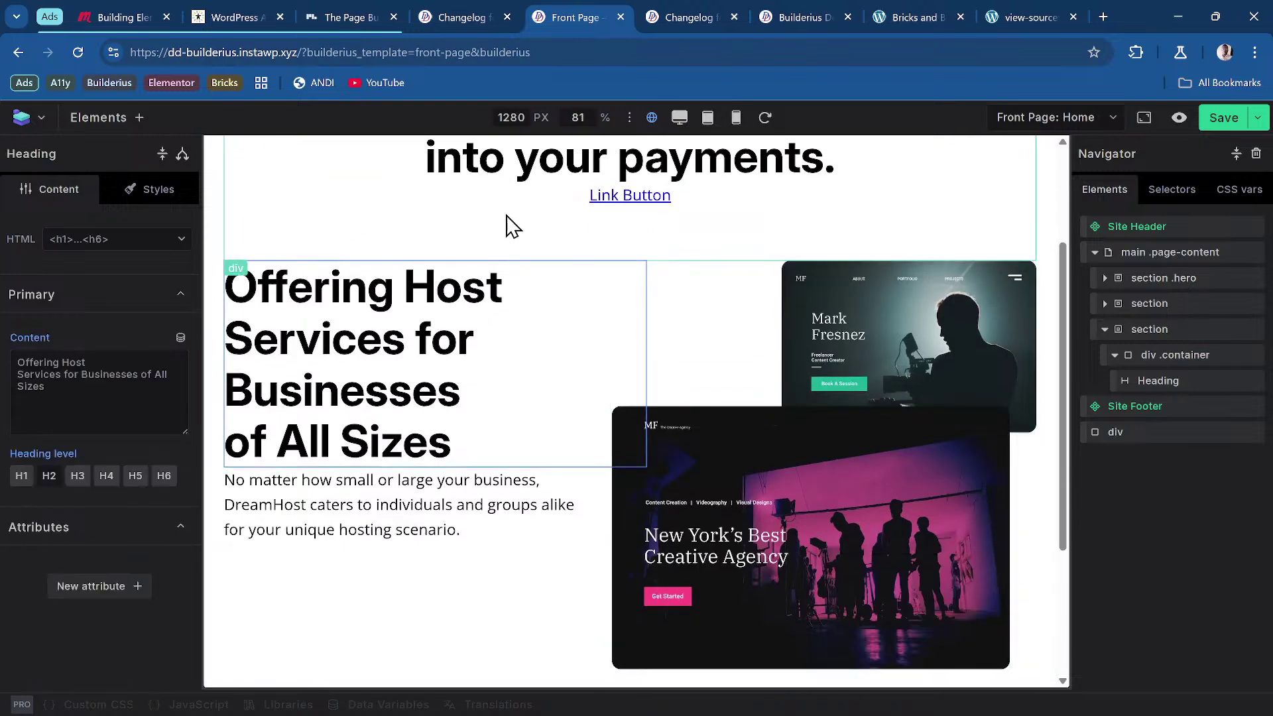
double_click(480, 292)
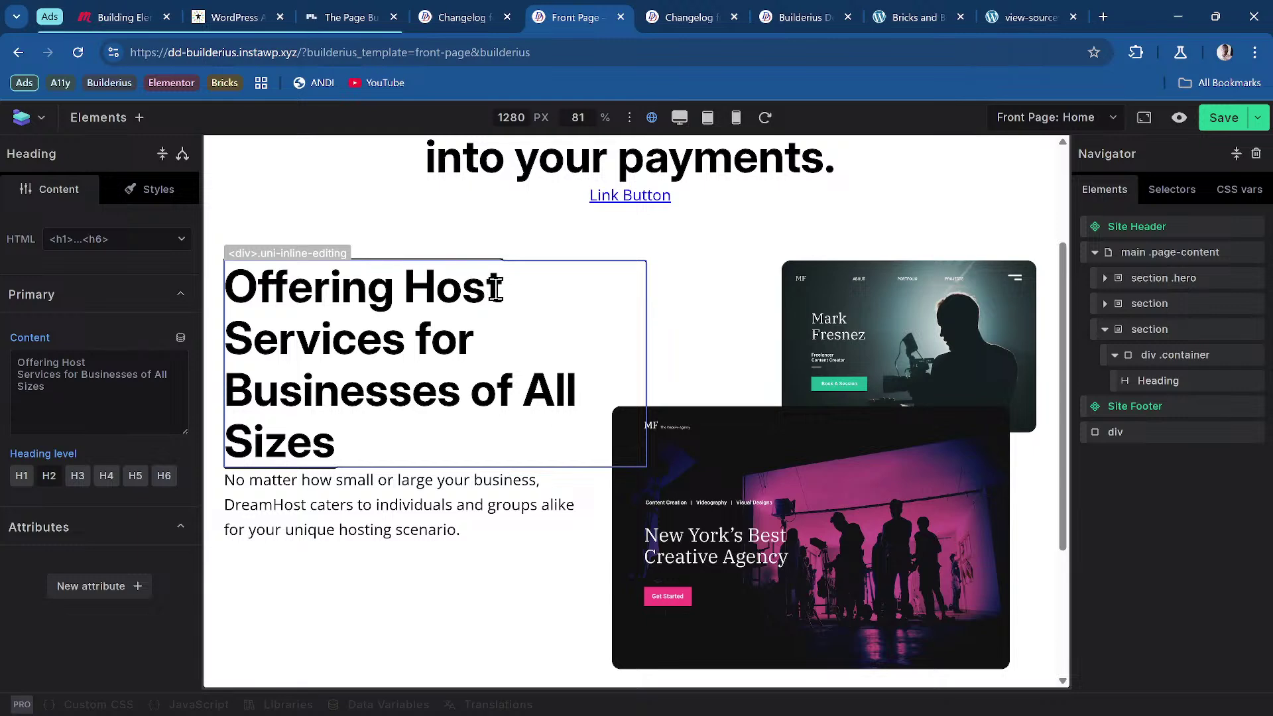
Step: Select the third section in the element tree and check its empty content field and the matching canvas area
left_click(1182, 331)
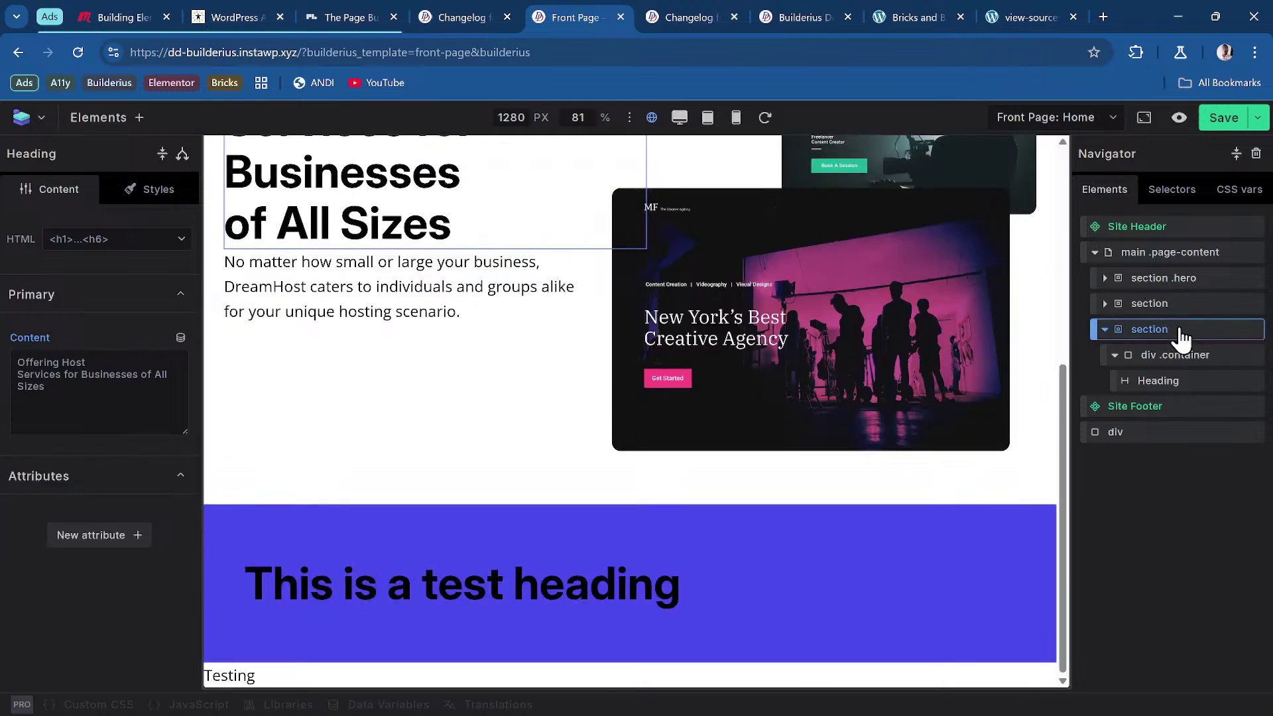
left_click(98, 399)
scroll(319, 336, "up", 4)
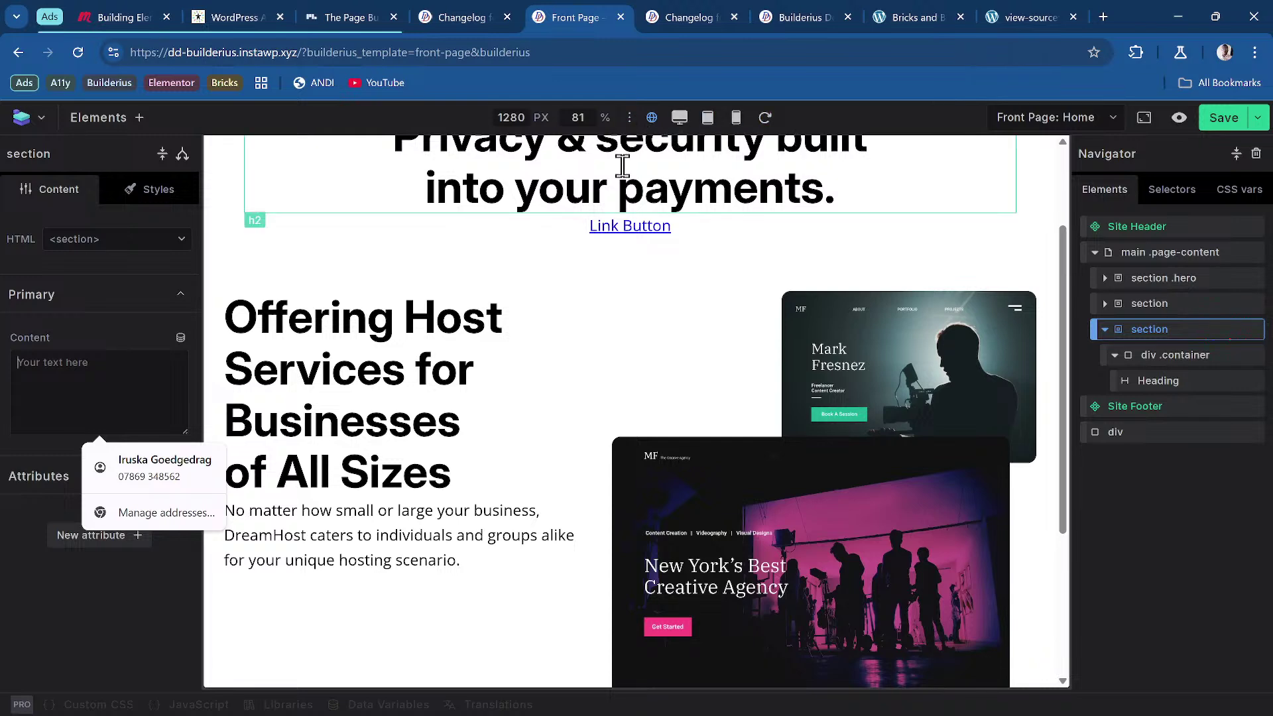
scroll(620, 170, "down", 3)
scroll(550, 242, "up", 1)
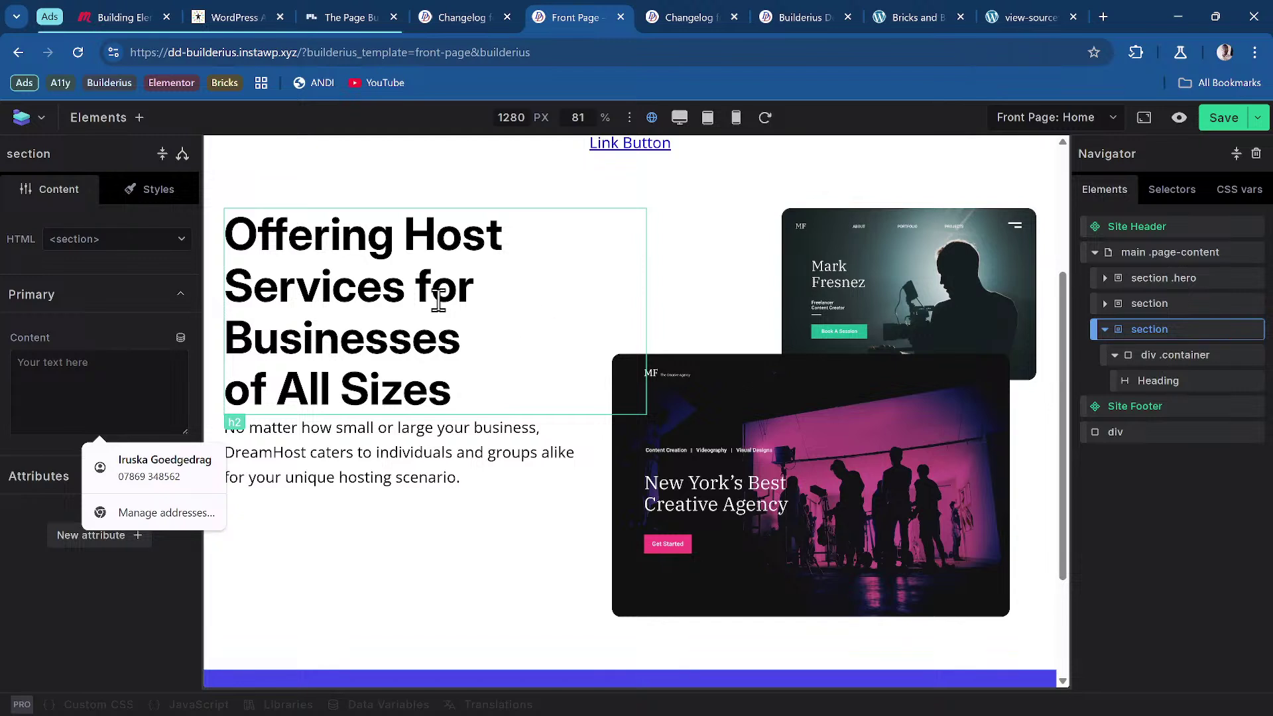
Step: Expand the whole element tree and select the hosting heading and the hero link button to test canvas and navigator syncing
left_click(1236, 154)
left_click(1237, 154)
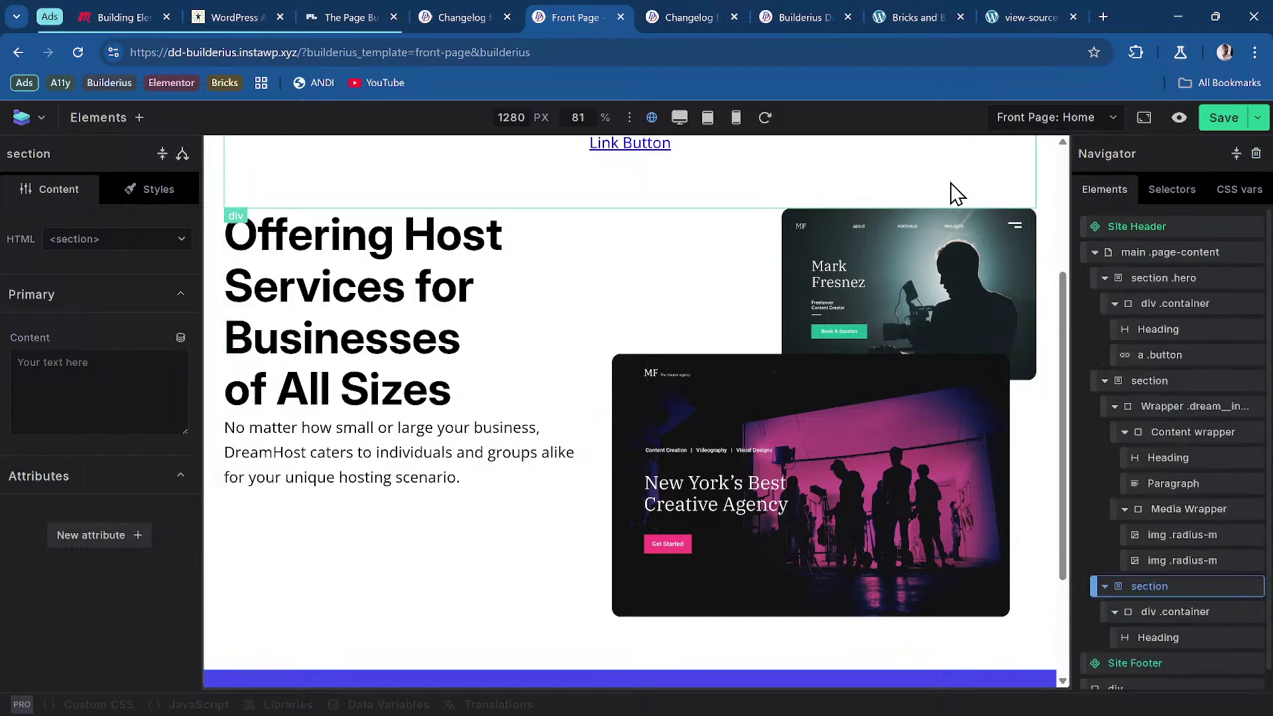
scroll(1239, 343, "down", 1)
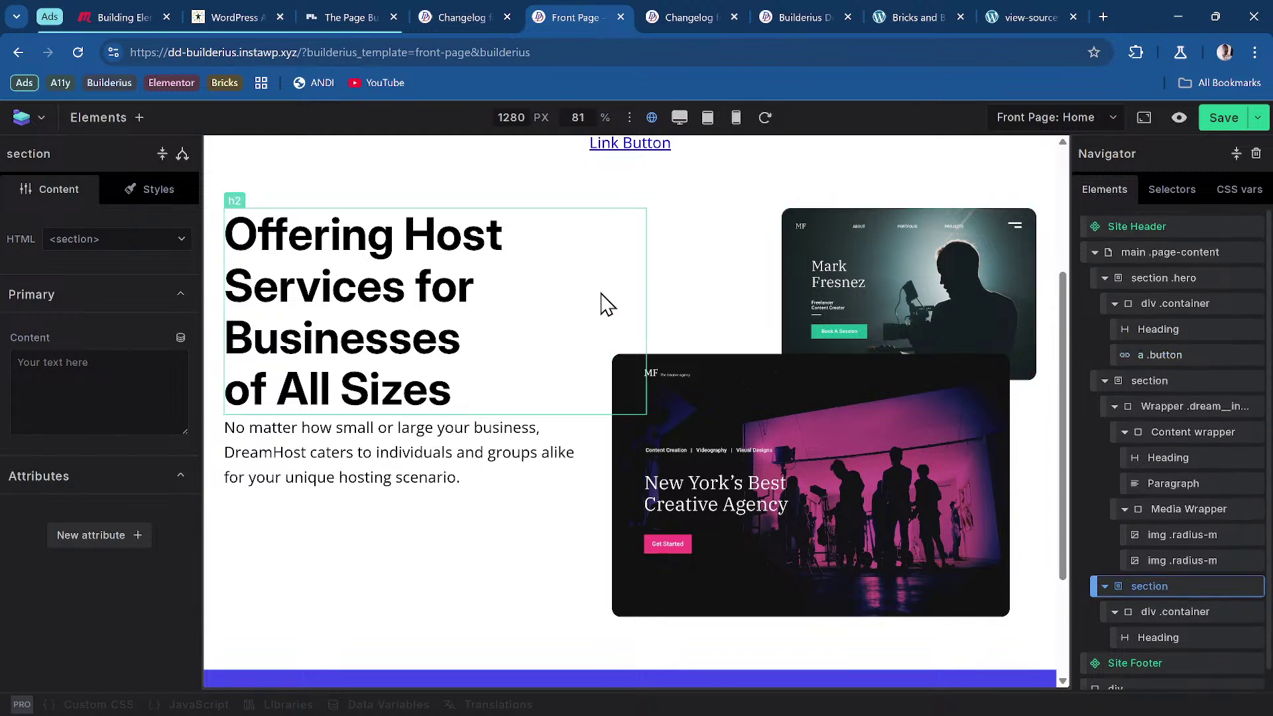
left_click(543, 250)
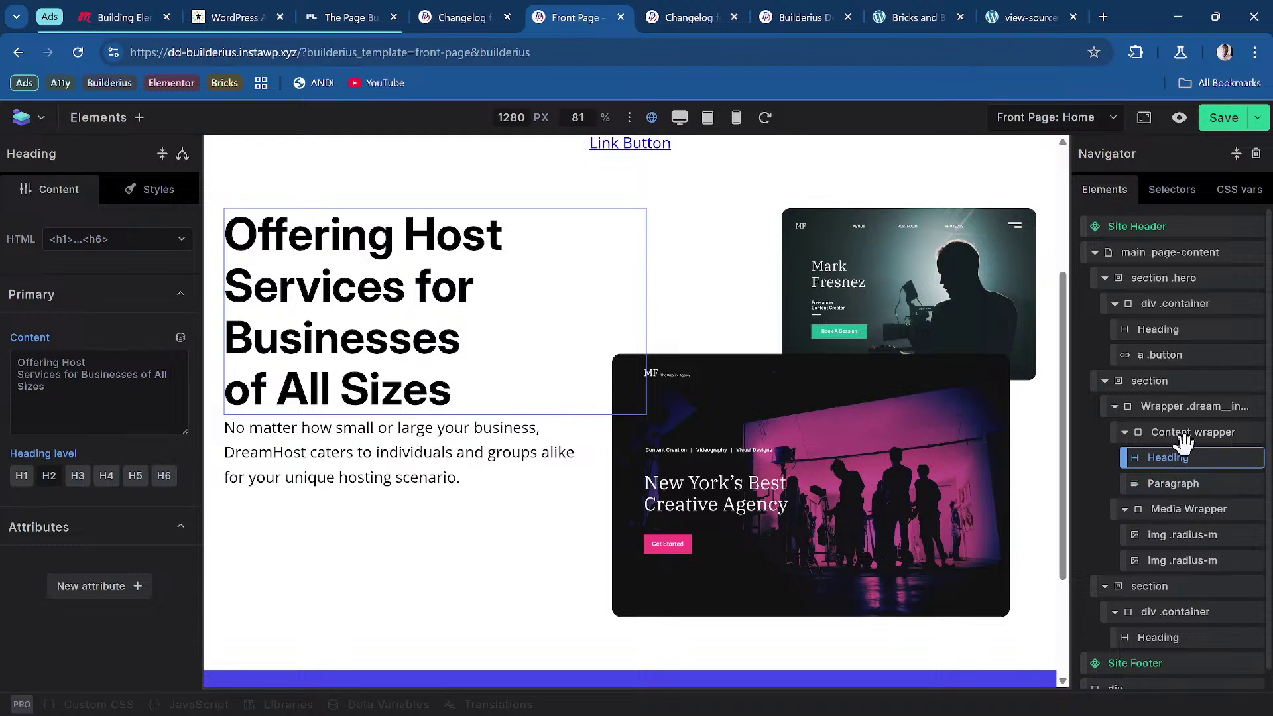
left_click(1184, 363)
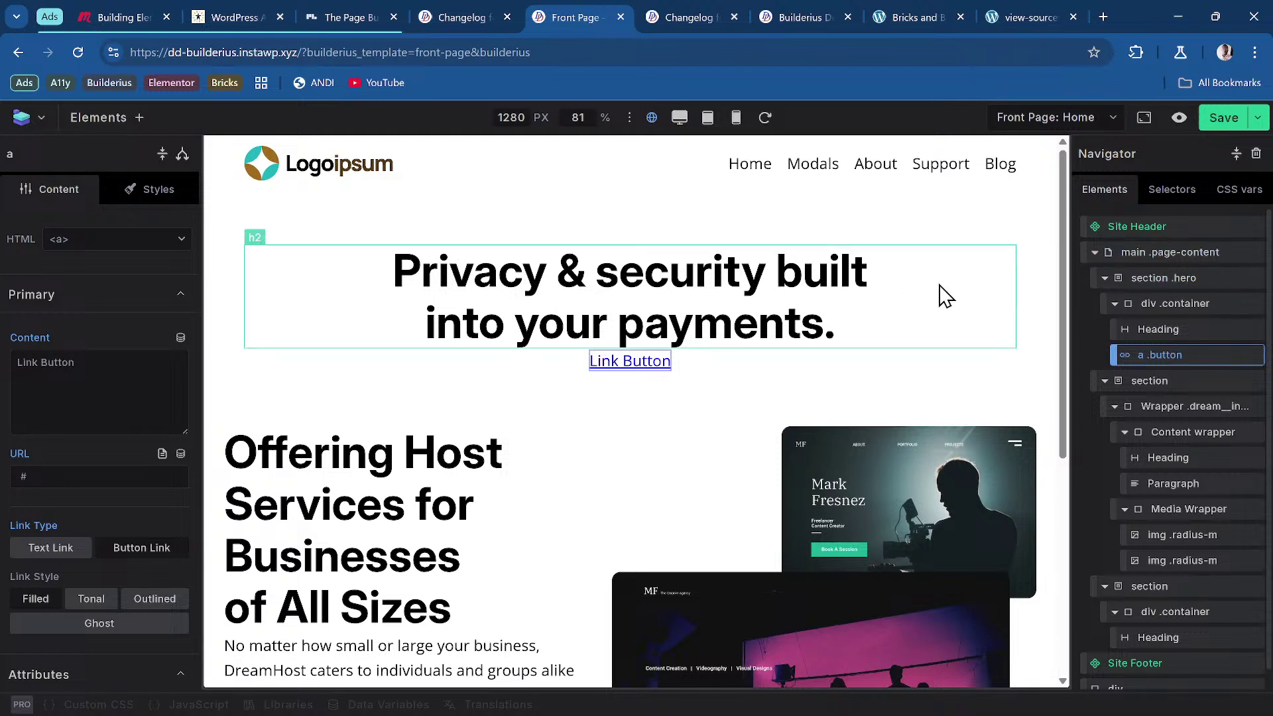
Step: Read the New Features & Improvements list in the 1.0.5 changelog and return to the Front Page template in the builder
left_click(681, 20)
scroll(527, 421, "down", 2)
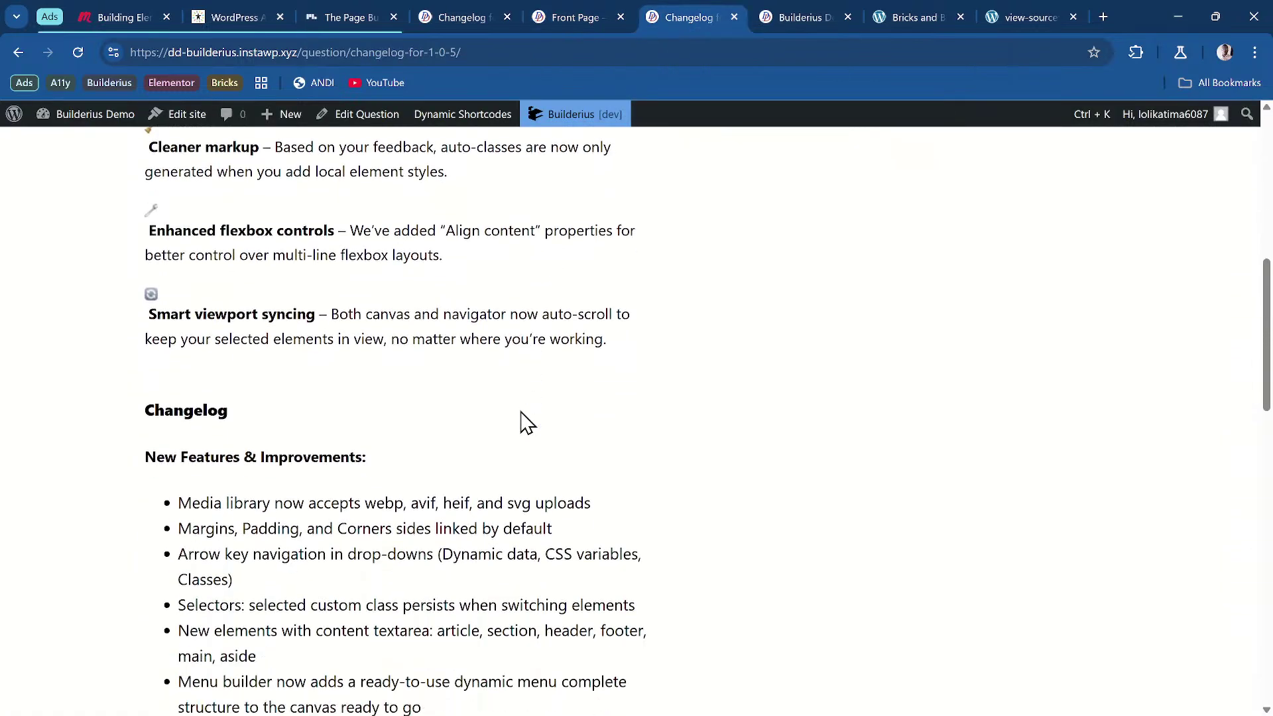
scroll(527, 422, "down", 1)
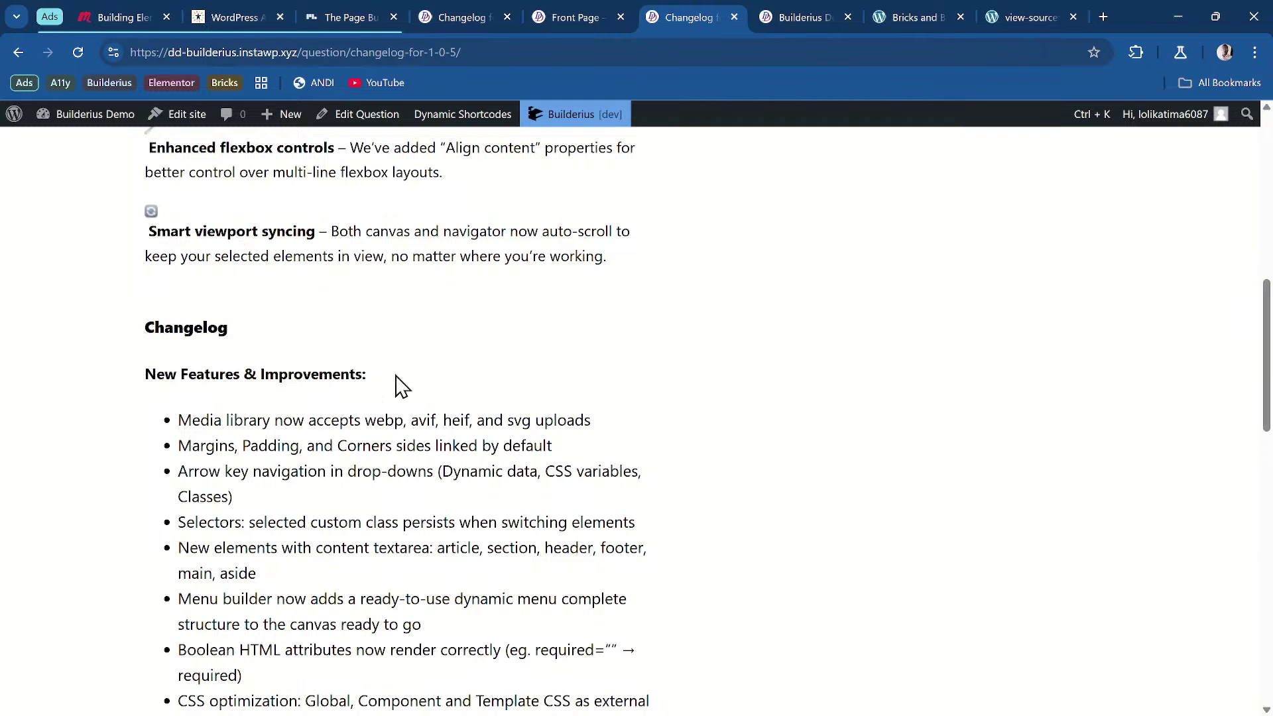
left_click(569, 23)
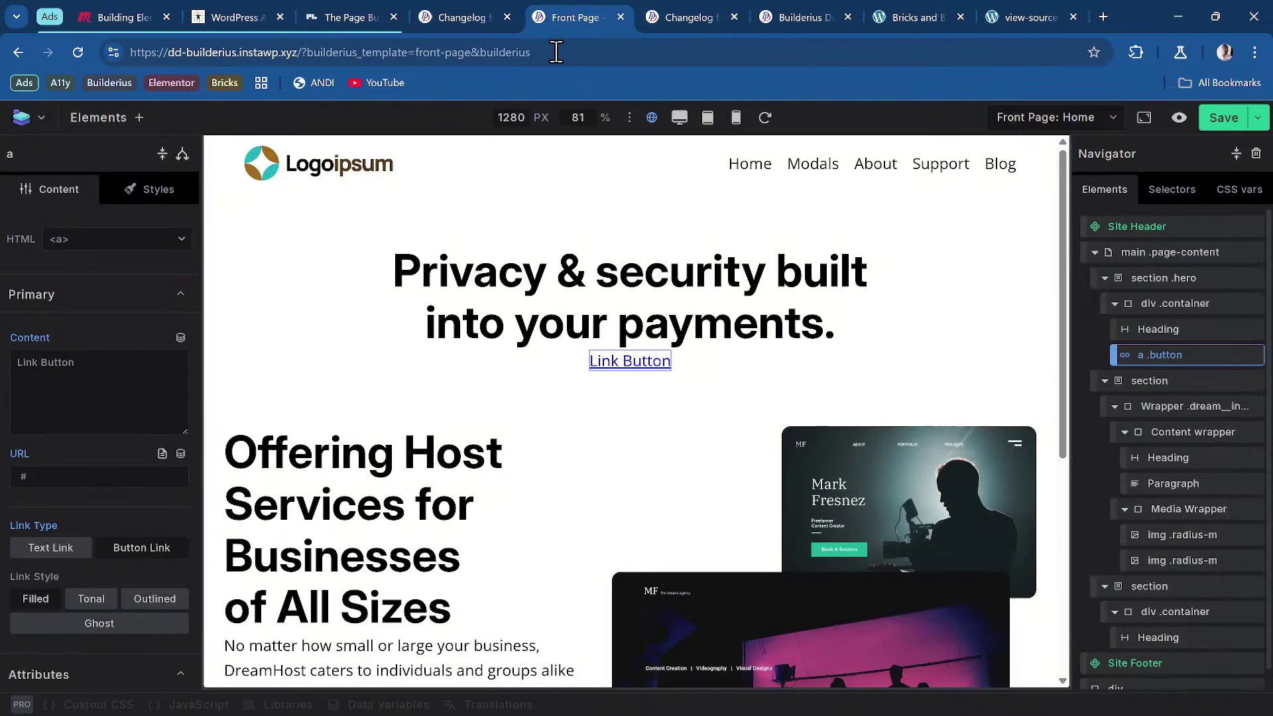
scroll(1120, 457, "down", 1)
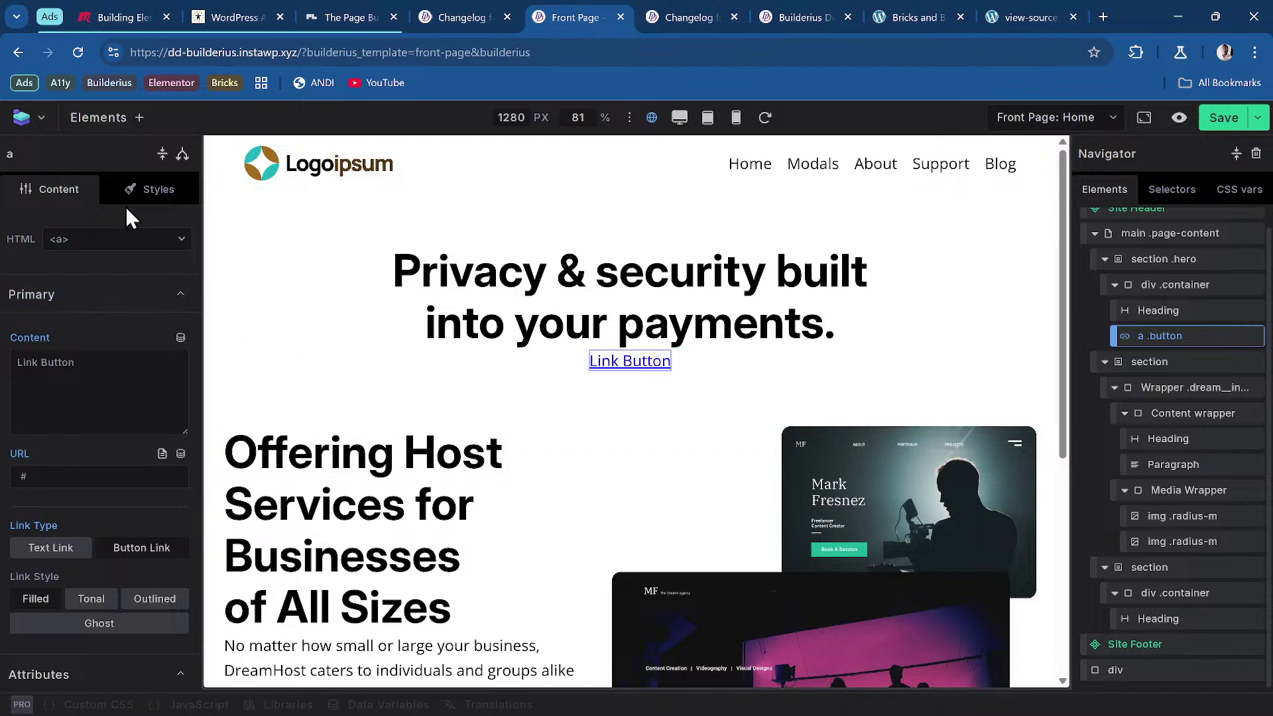
Step: Search the element inserter for "text" to see the available text elements
left_click(112, 123)
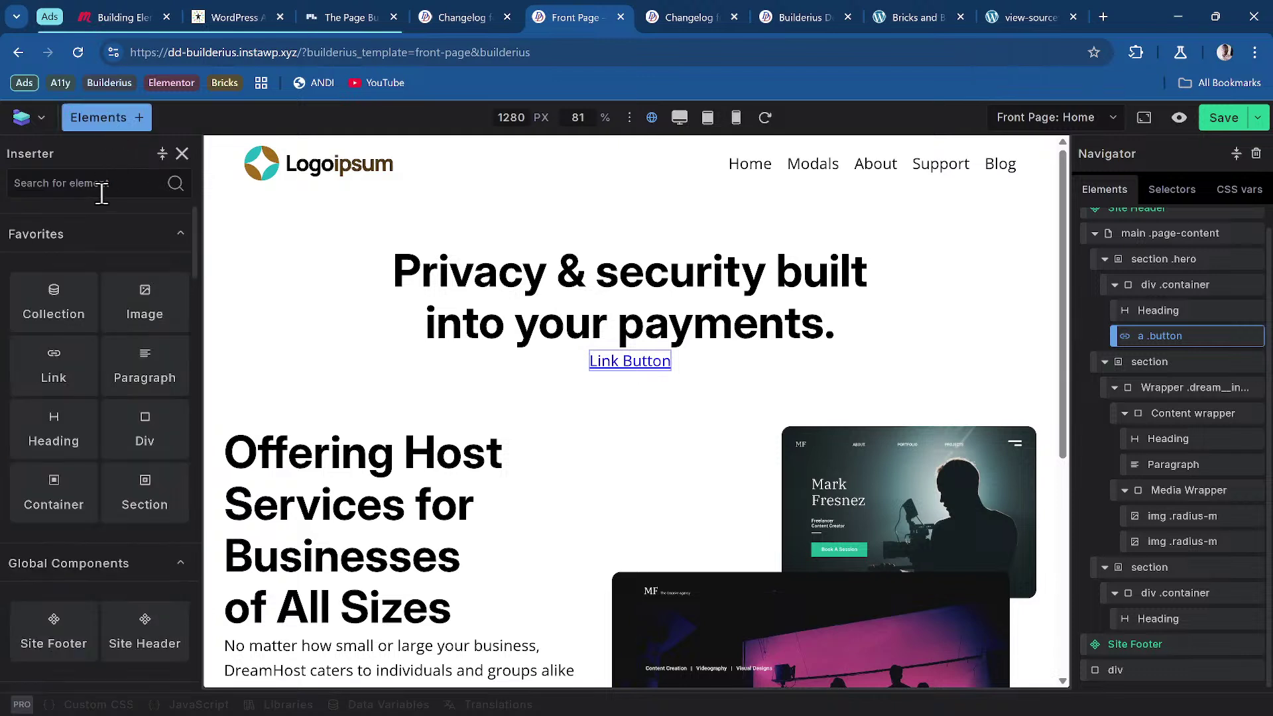
type("ri")
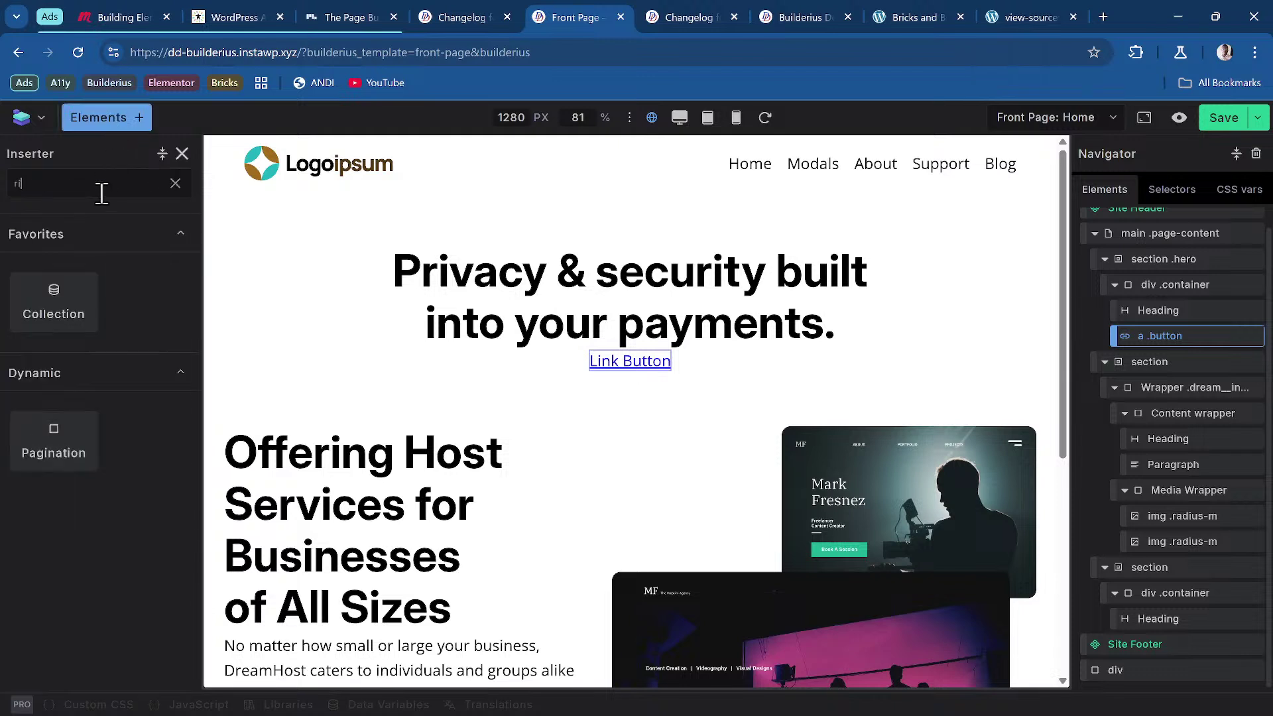
key("BackSpace")
key("BackSpace")
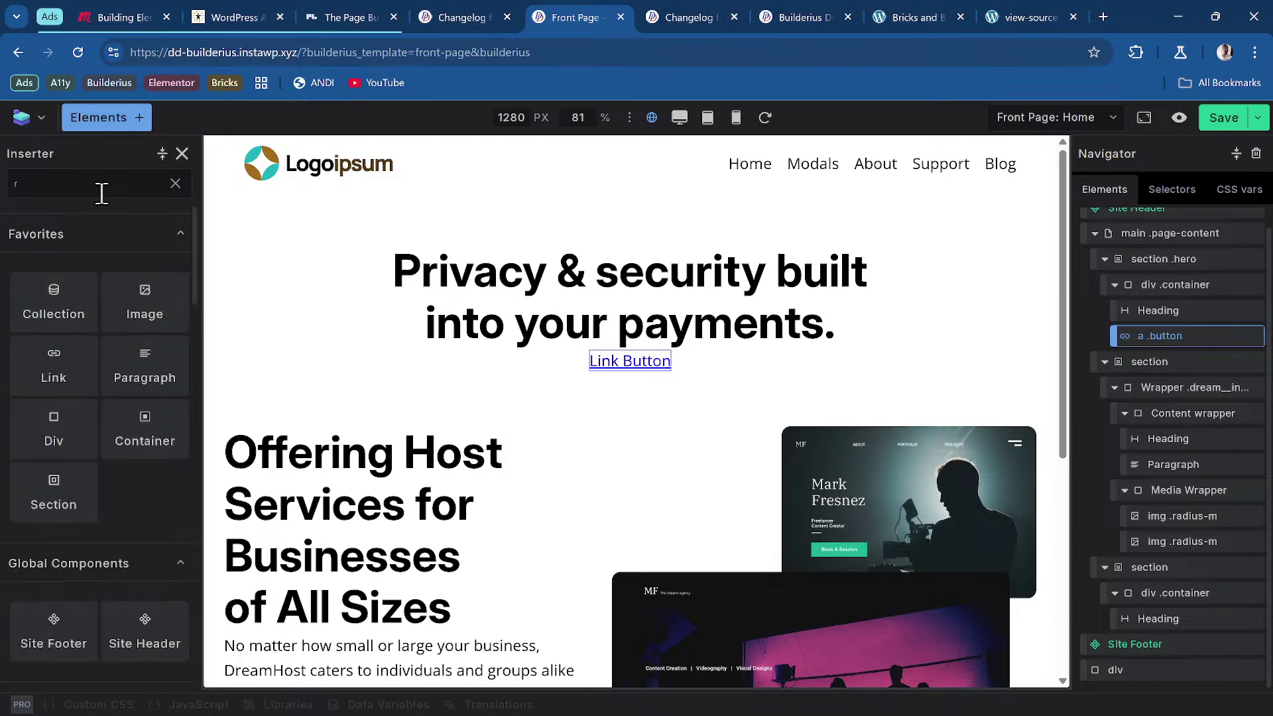
type("text")
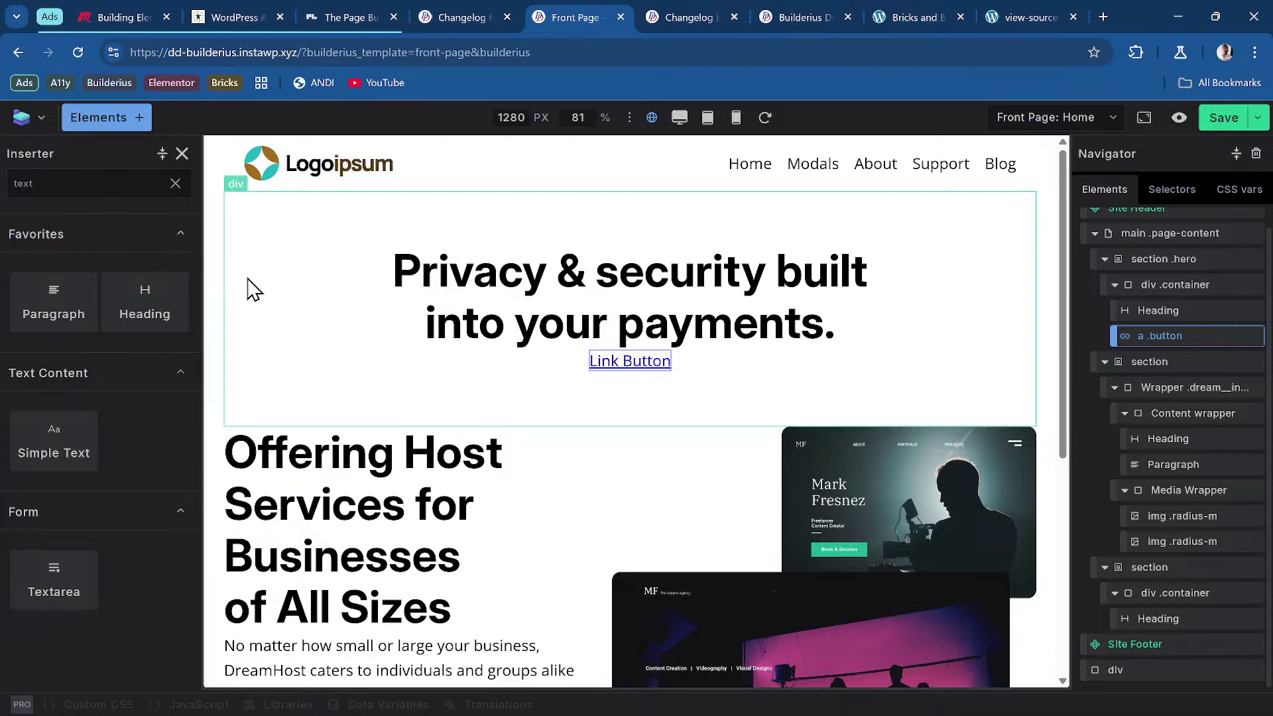
Step: Select the paragraph below the "Offering Host Services" heading on the canvas
scroll(398, 304, "down", 1)
scroll(327, 431, "down", 4)
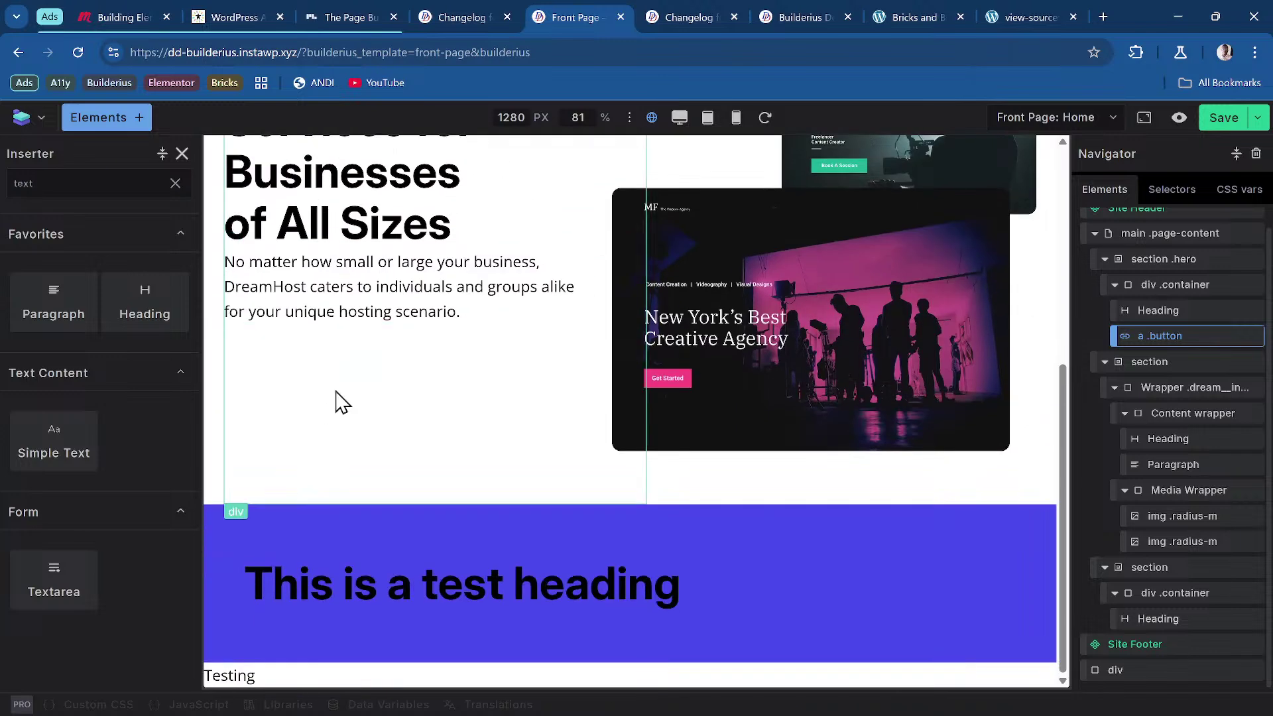
left_click(363, 291)
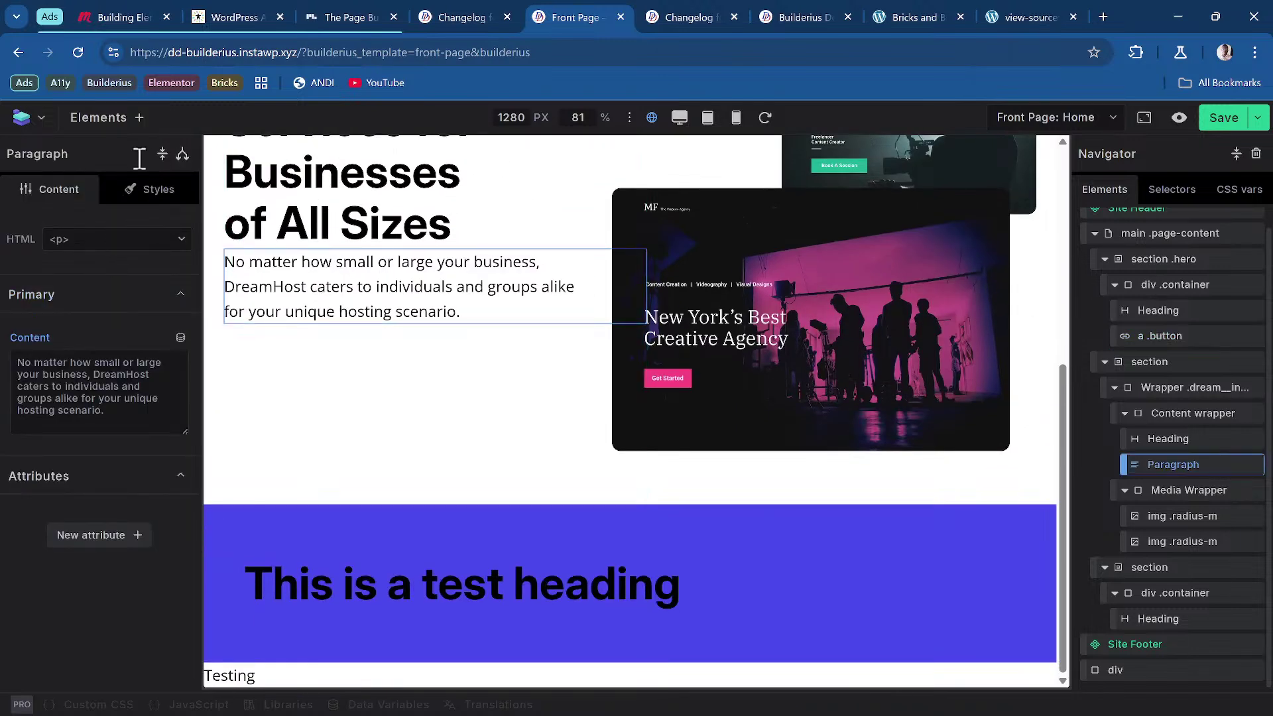
Step: Browse the inserter's Layout, Text Content and Multimedia & Embeds element groups, including Simple Text
left_click(126, 120)
scroll(149, 331, "down", 2)
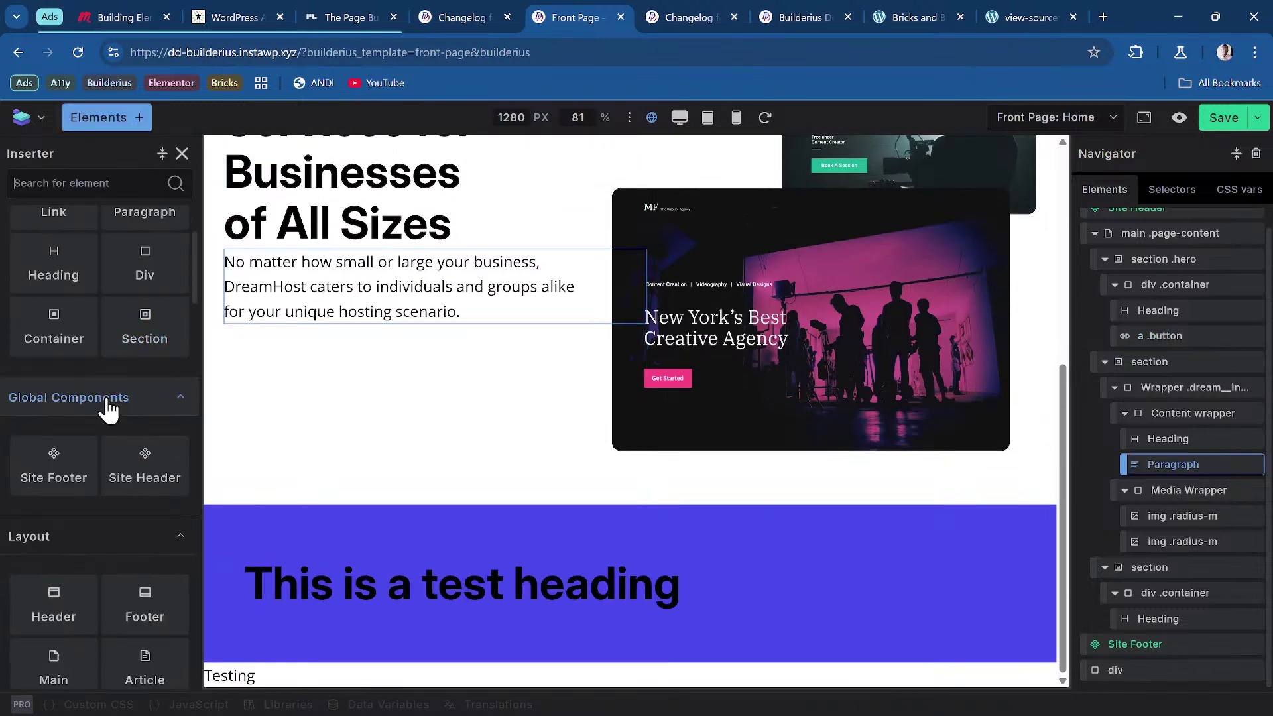
scroll(93, 404, "down", 4)
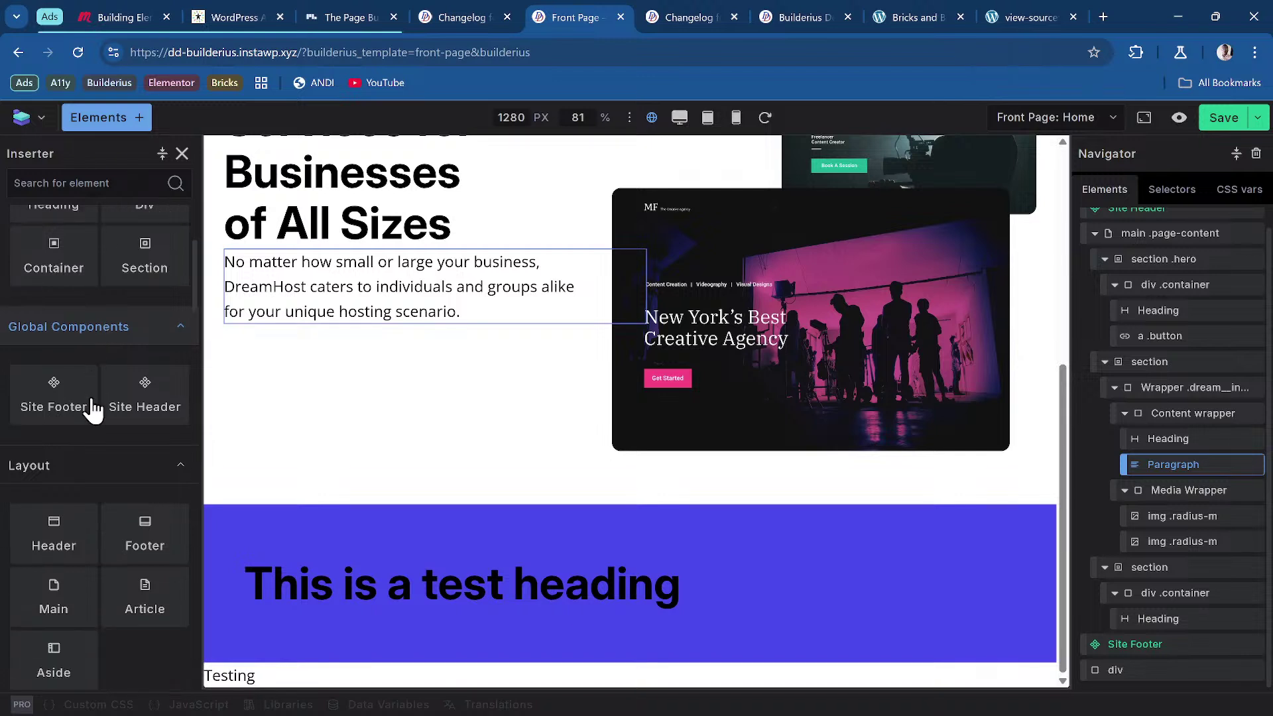
scroll(89, 399, "down", 2)
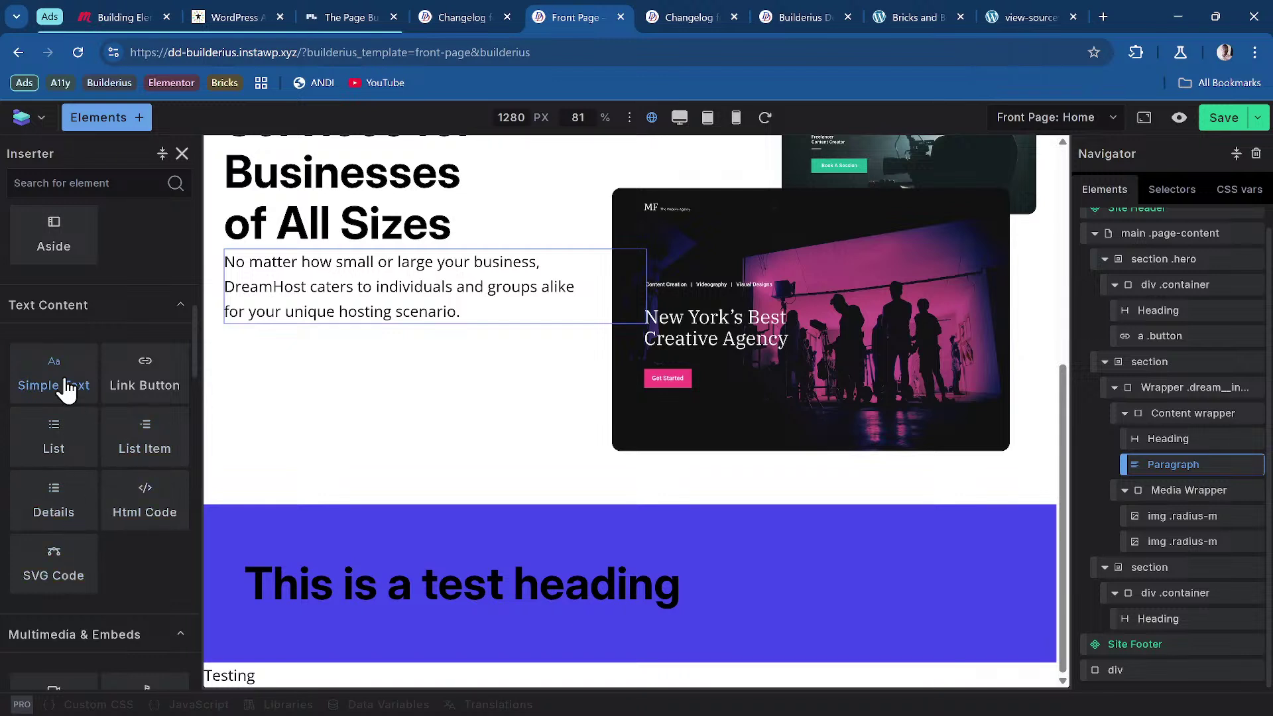
scroll(101, 560, "down", 2)
scroll(101, 551, "down", 3)
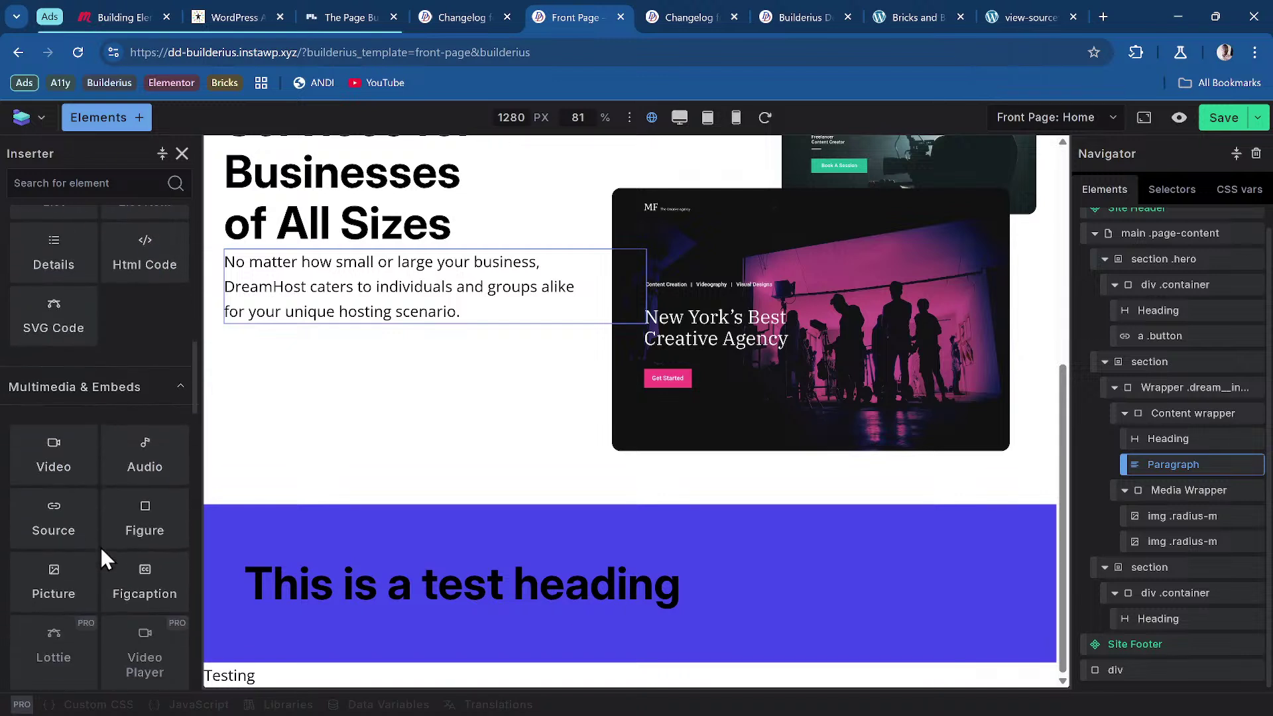
scroll(103, 555, "up", 9)
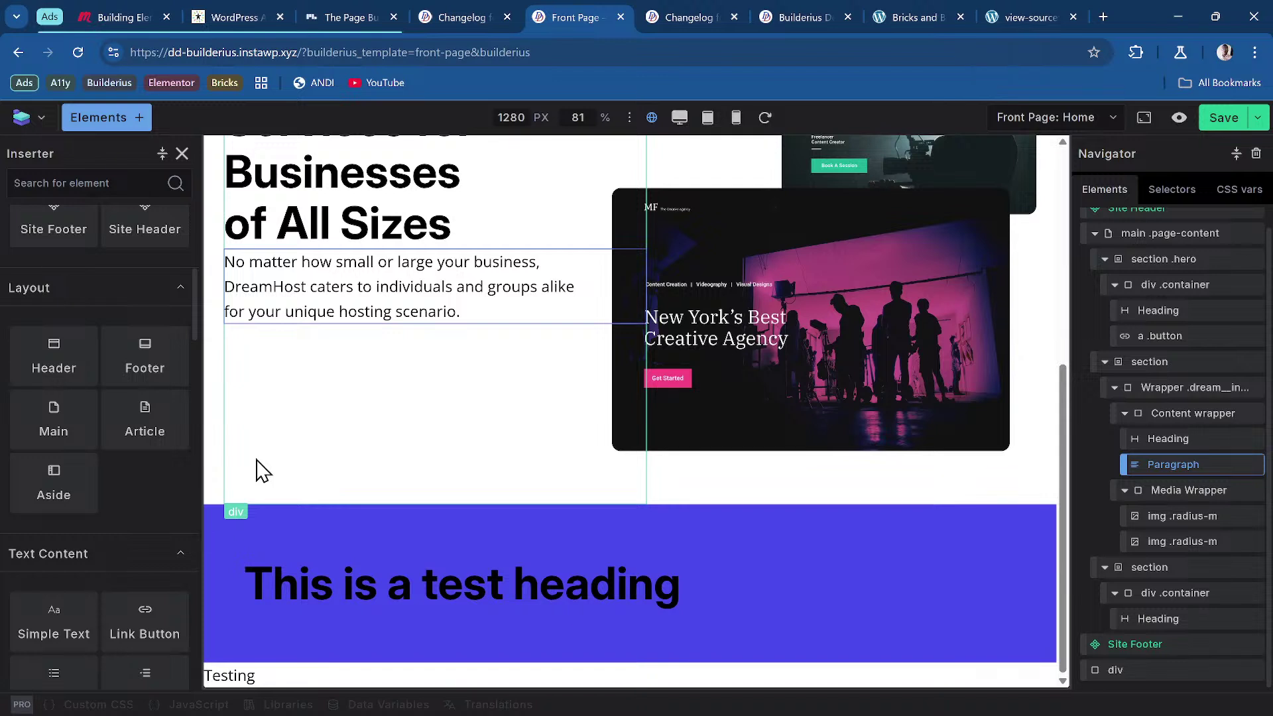
Step: Select the hosting paragraph again and examine its content field and the available HTML tags
left_click(414, 309)
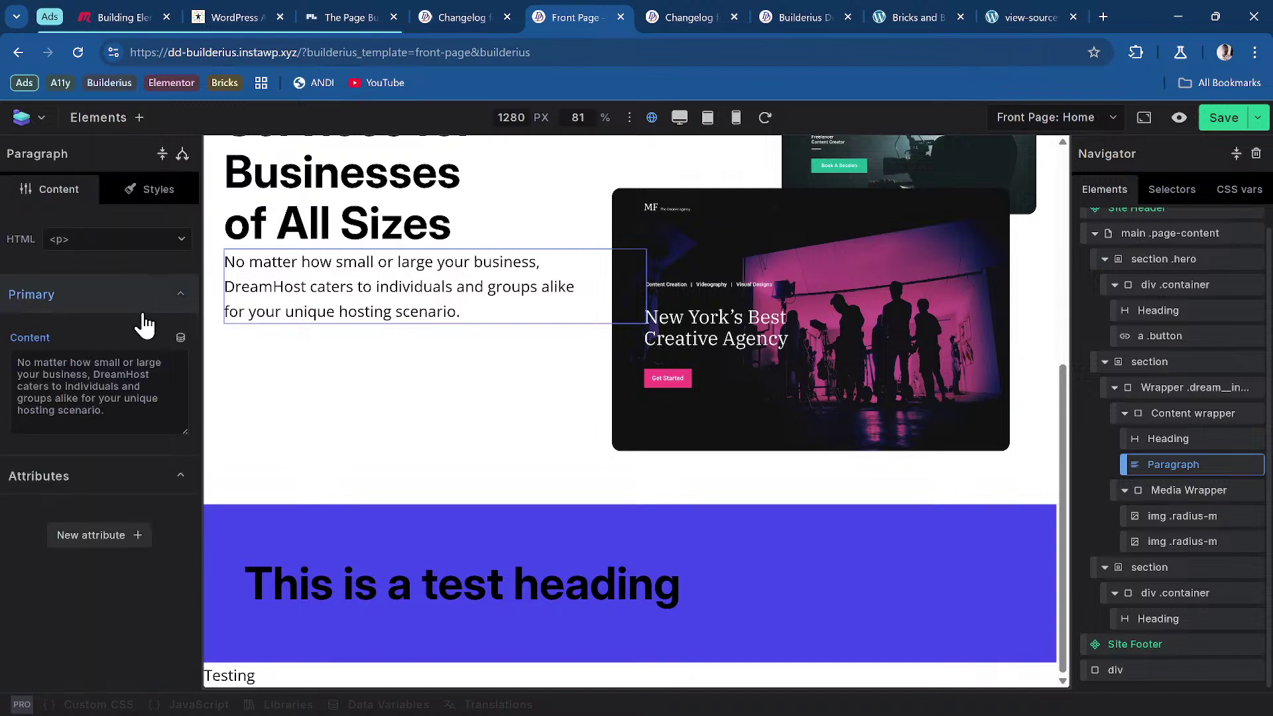
left_click(116, 420)
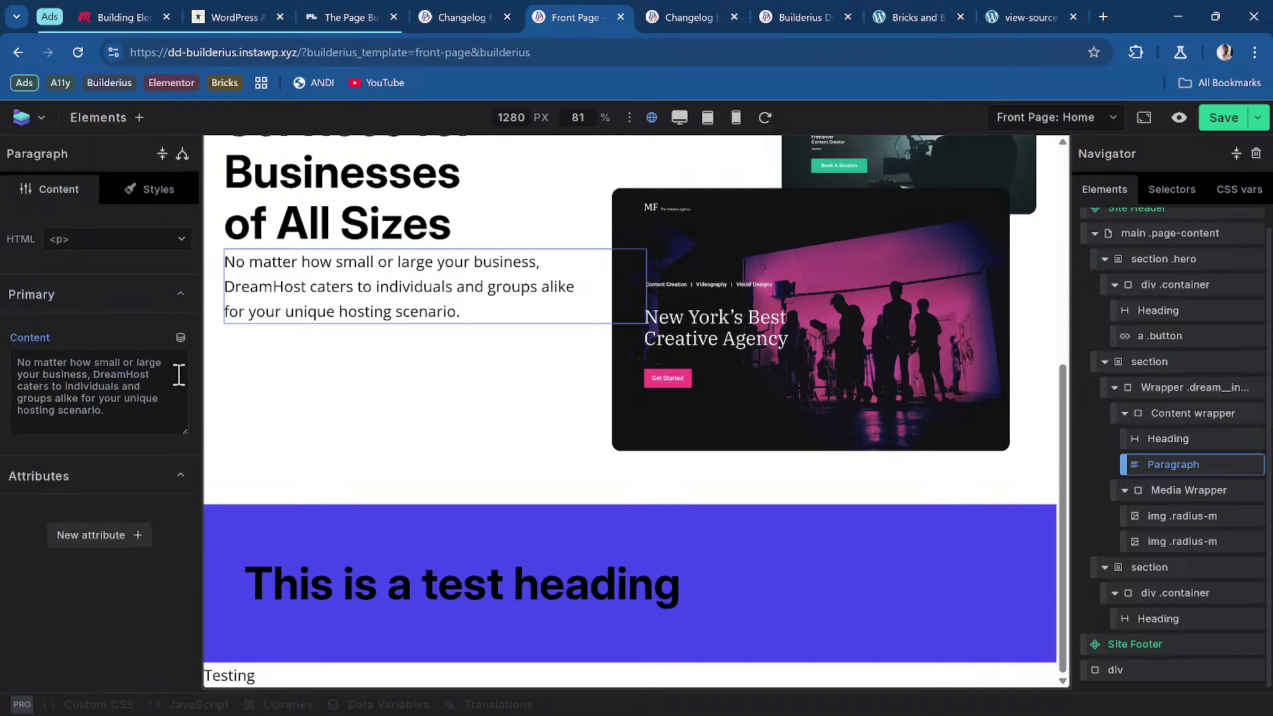
left_click(106, 244)
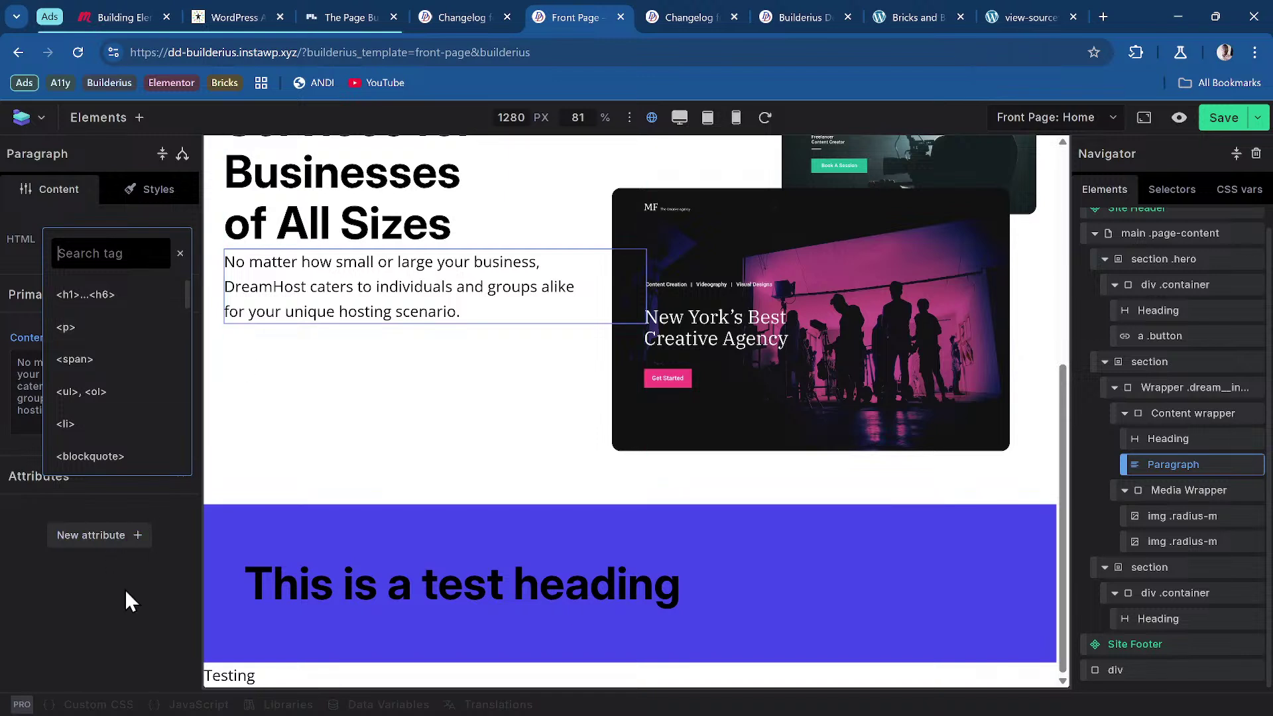
left_click(104, 619)
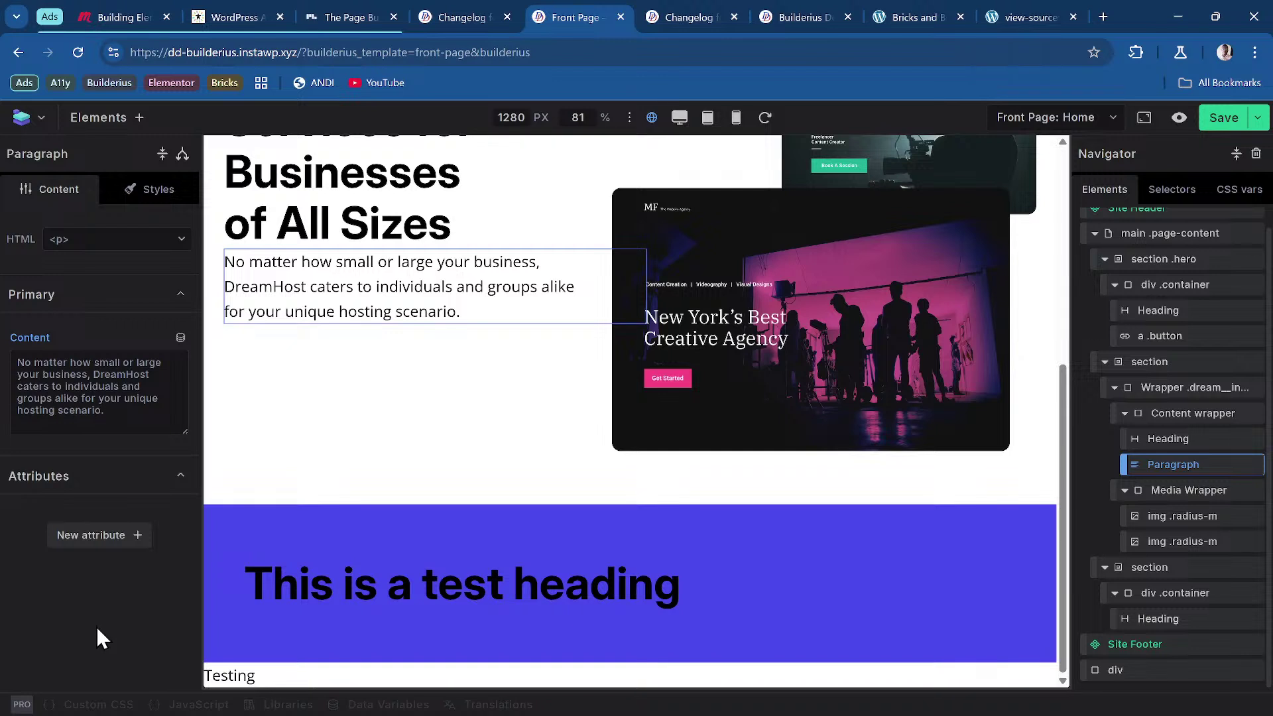
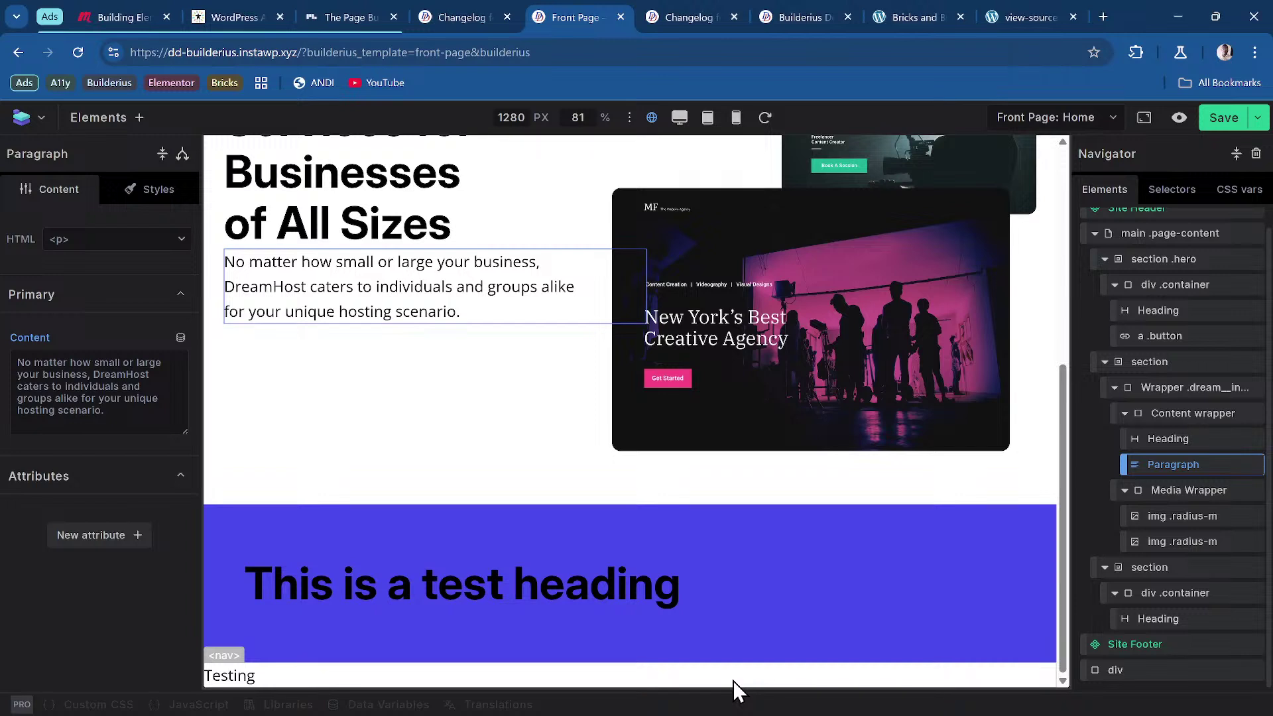
key("alt+space")
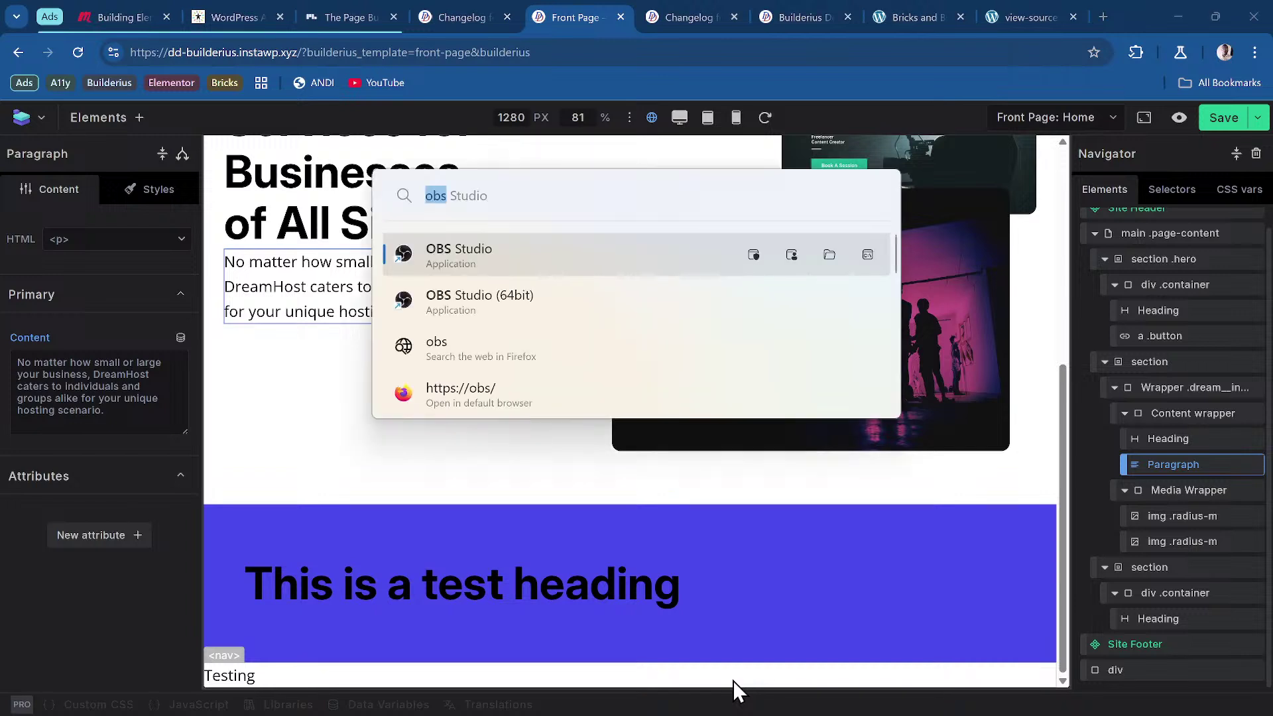
type("accessibility")
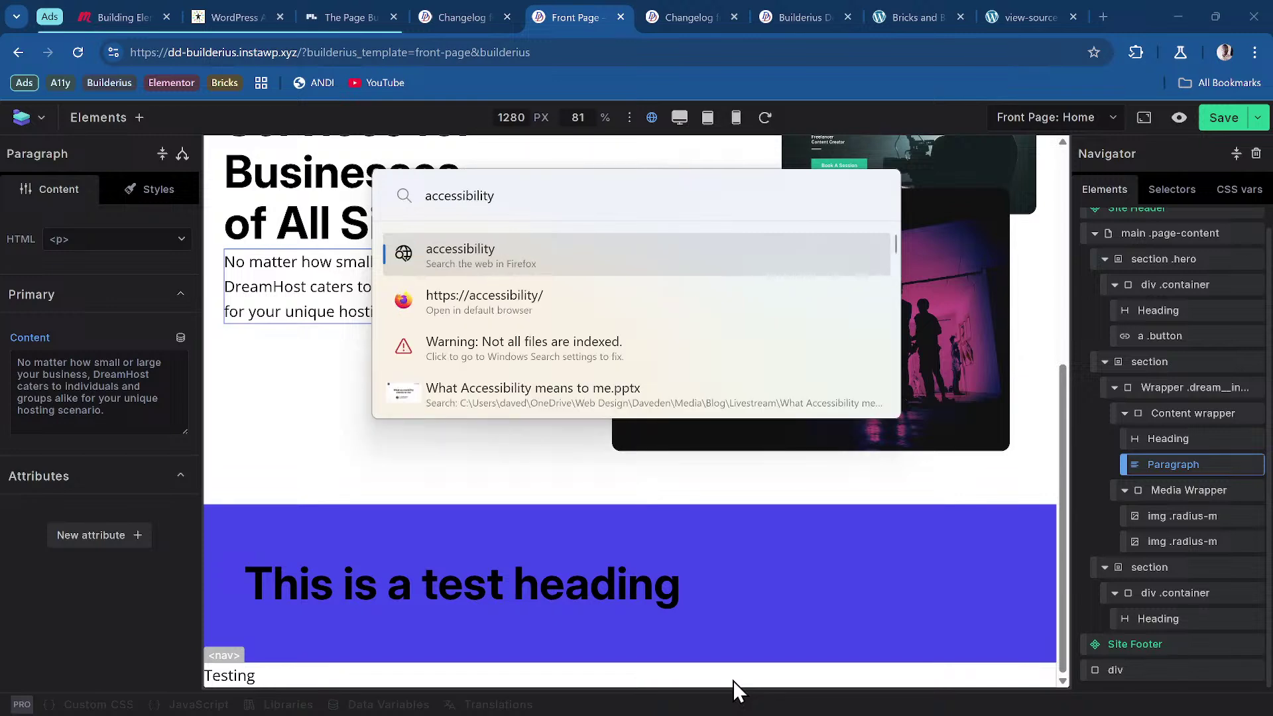
key("Escape")
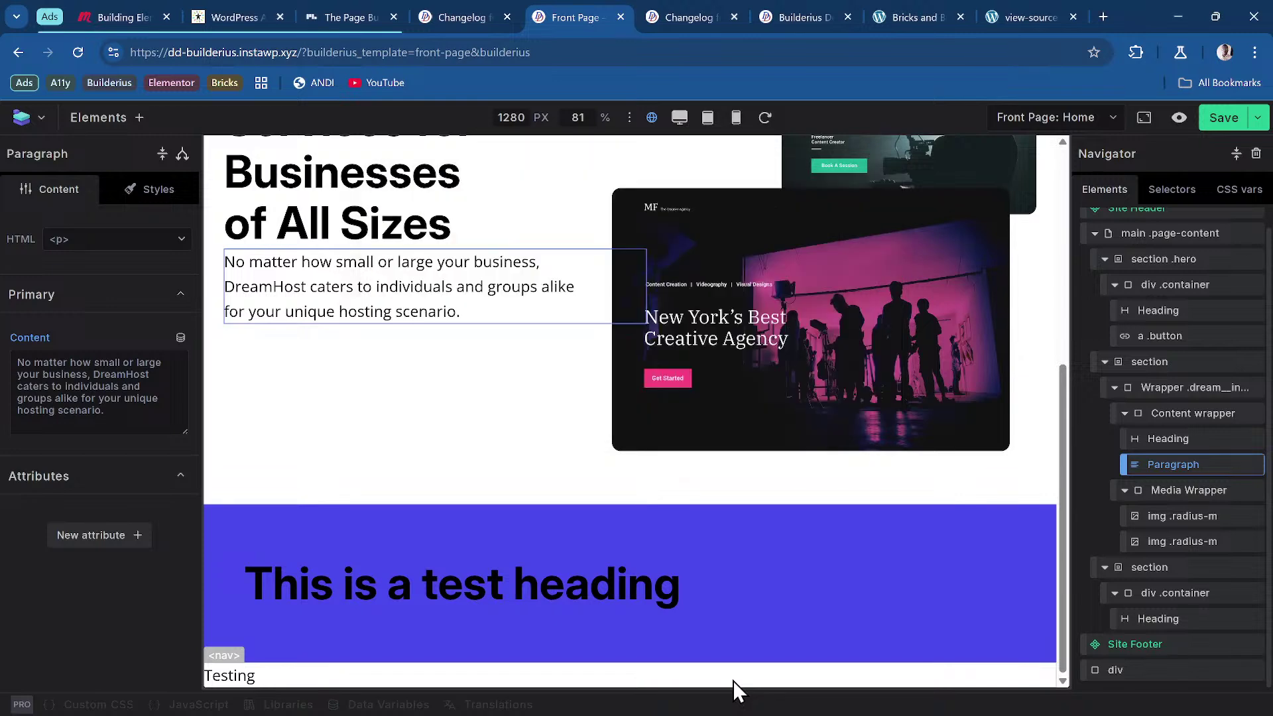
Step: Launch Windows Settings and open the Visual effects page of the Accessibility settings
key("alt+space")
type("settings")
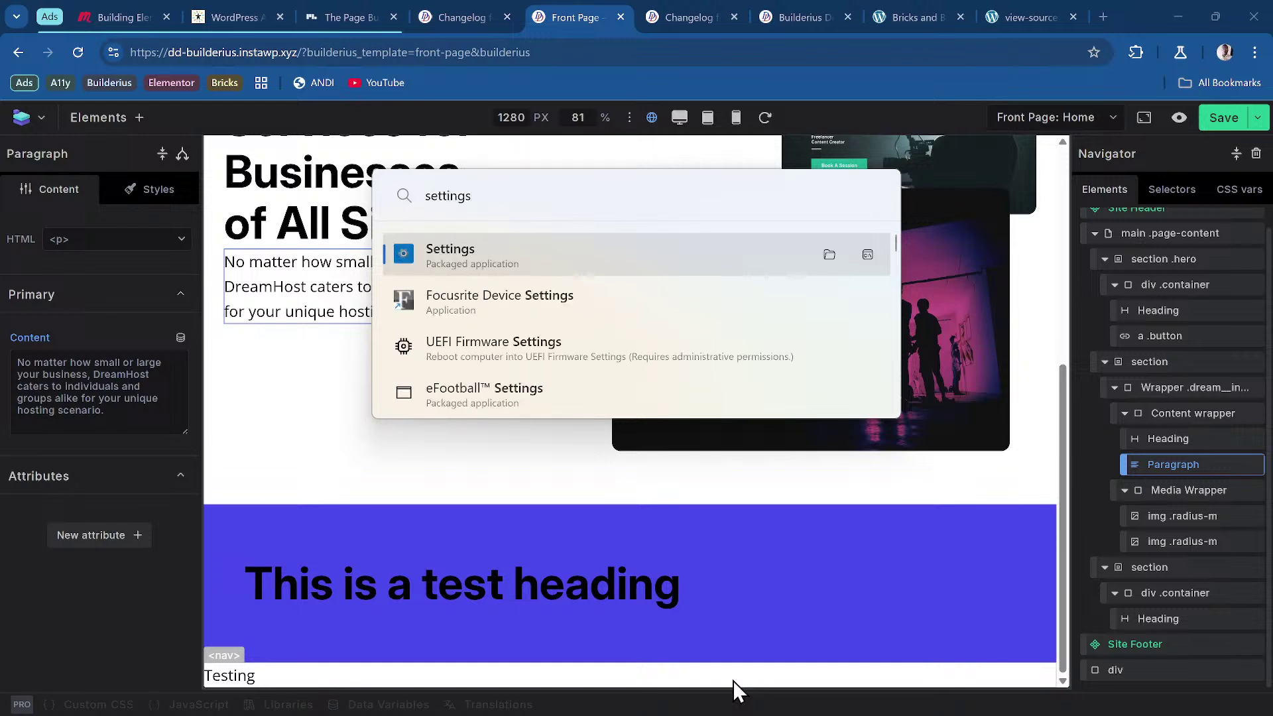
key("Escape")
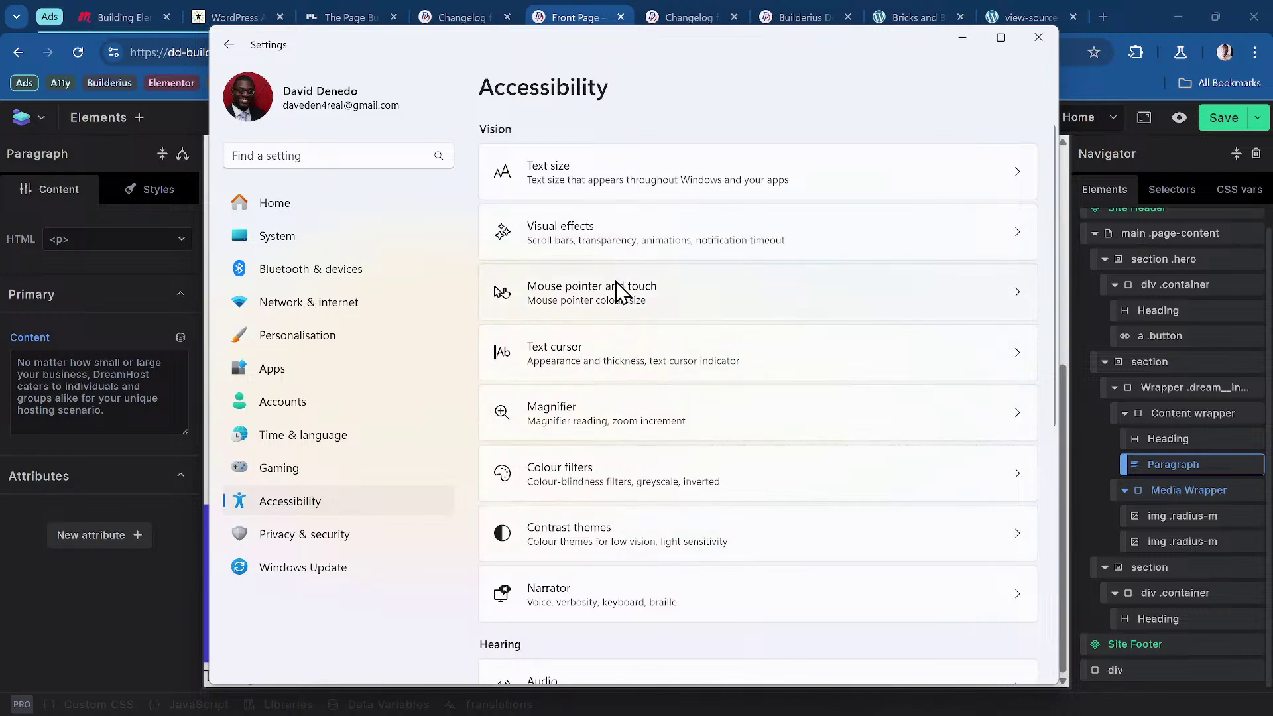
left_click(618, 249)
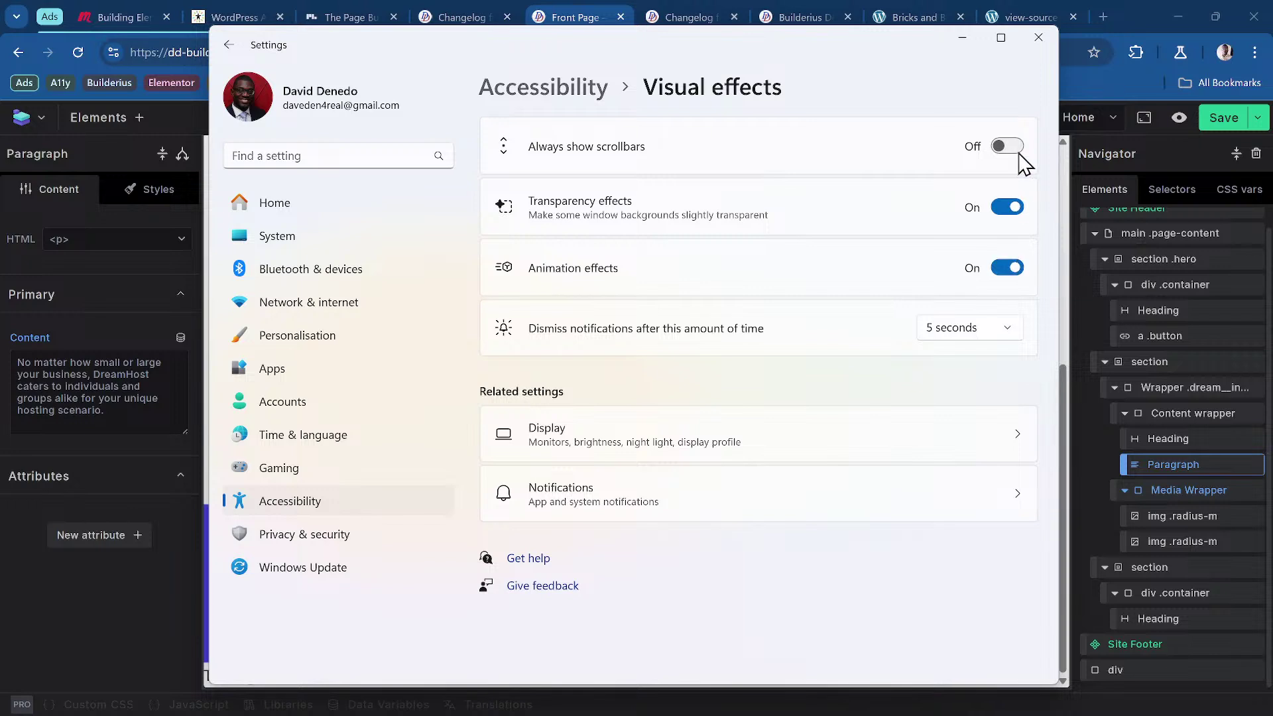
Step: Close the Windows Settings window and the page-source tab, and open the fourth entry in the changelog page's Questions list
left_click(1039, 38)
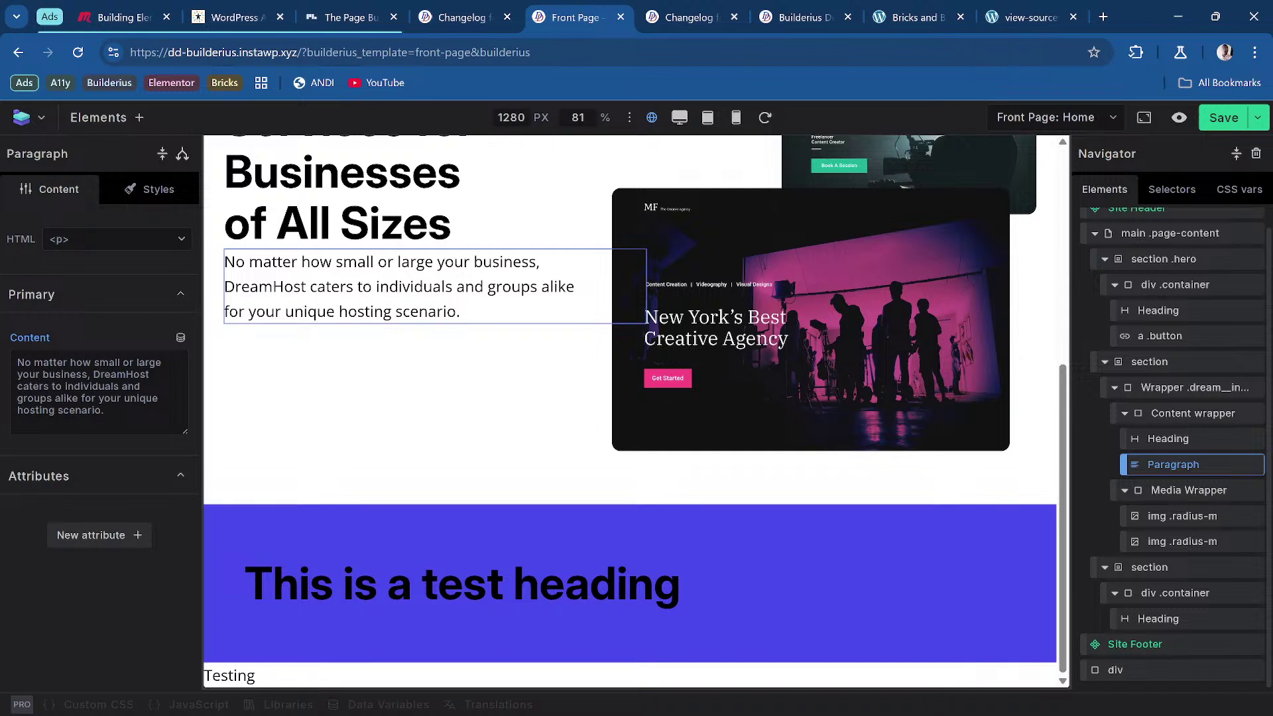
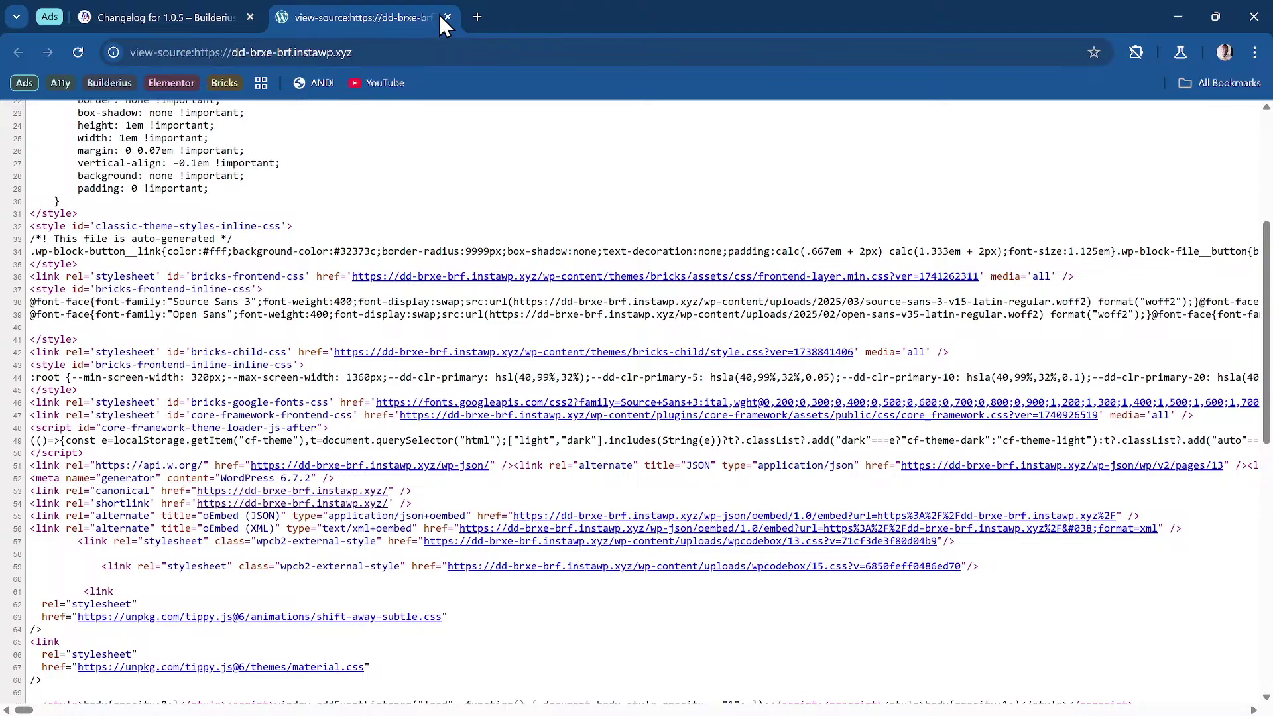
left_click(448, 17)
scroll(477, 269, "up", 8)
scroll(480, 275, "up", 5)
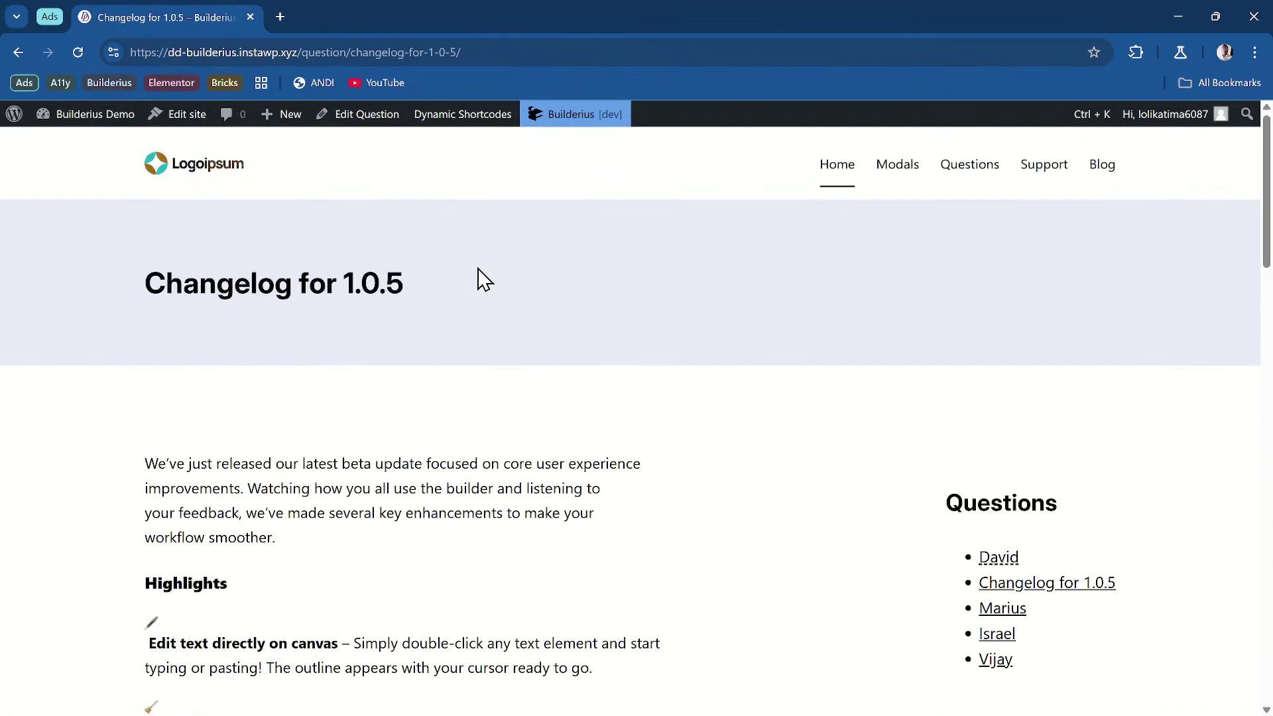
scroll(483, 278, "down", 4)
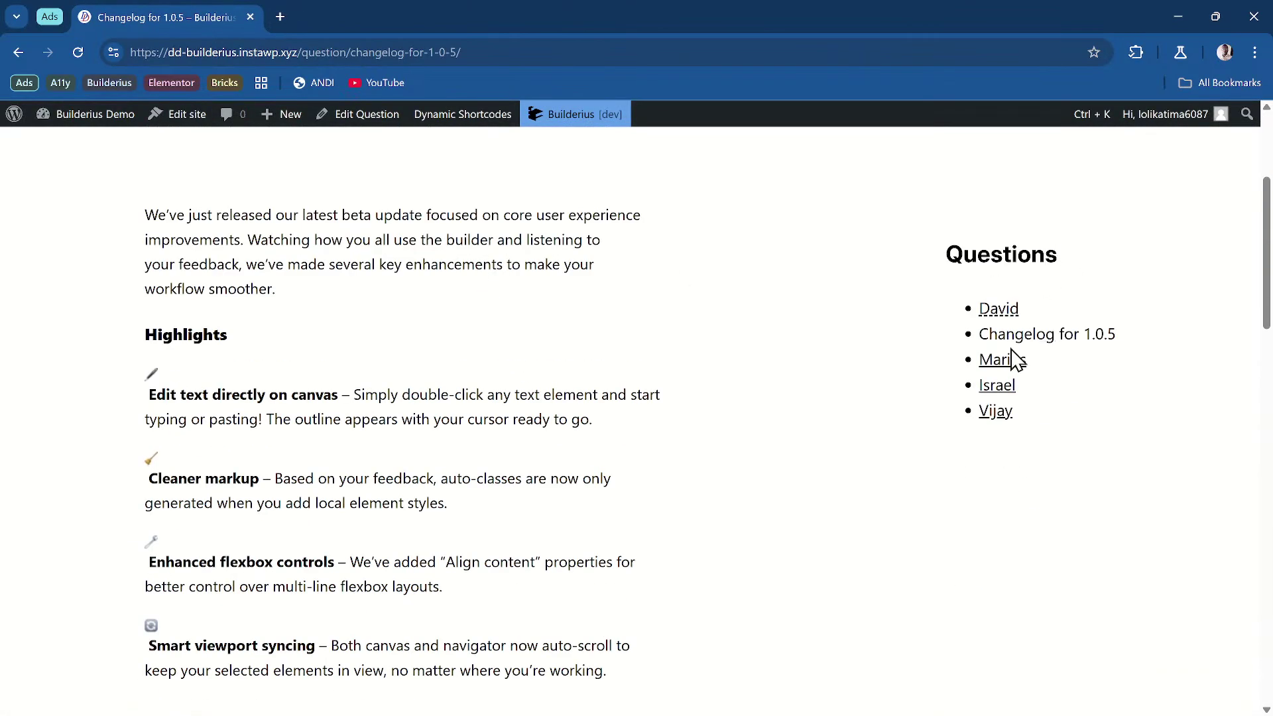
left_click(1004, 387)
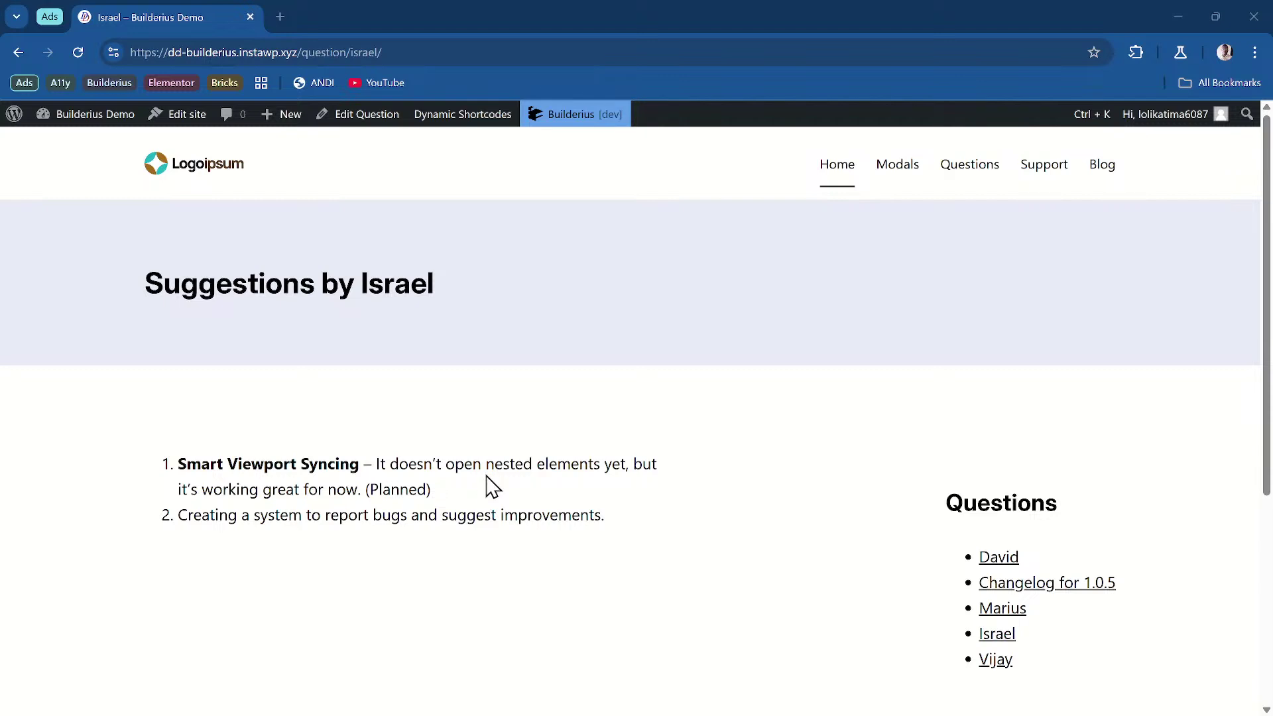
Step: Use the site's command palette to find About among the Page post type entries and open it for editing
key("ctrl+k")
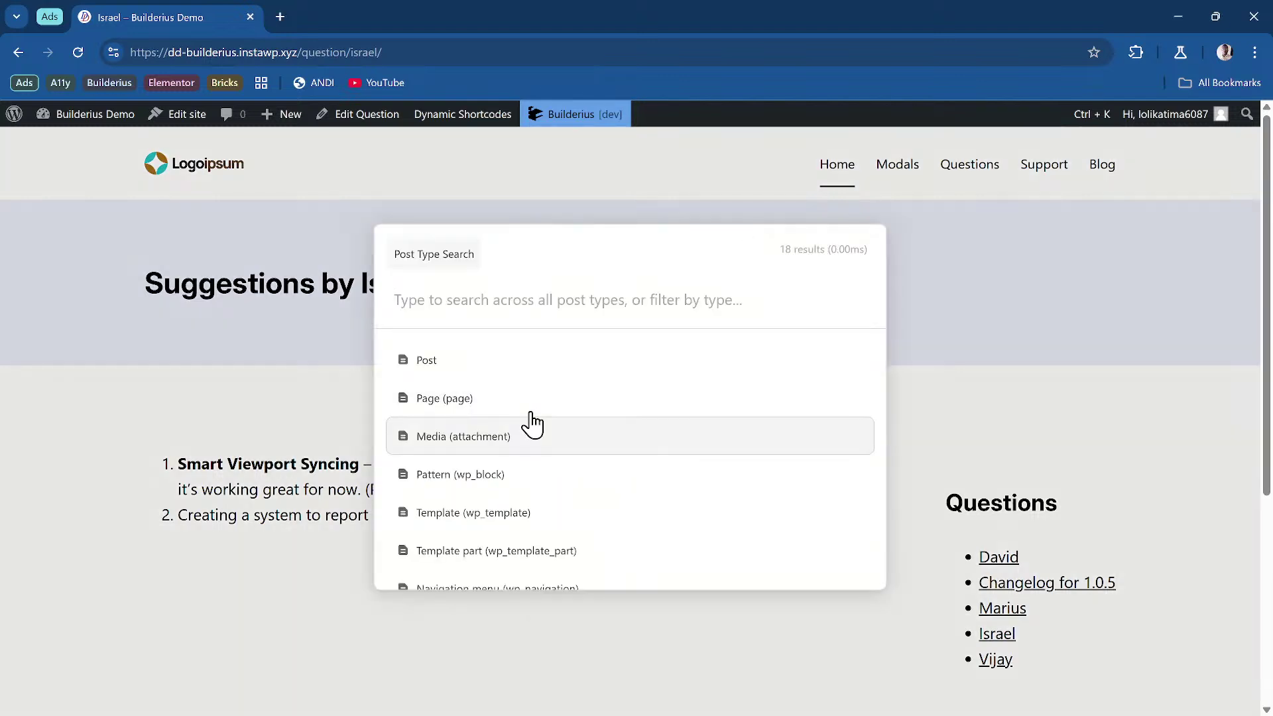
left_click(531, 413)
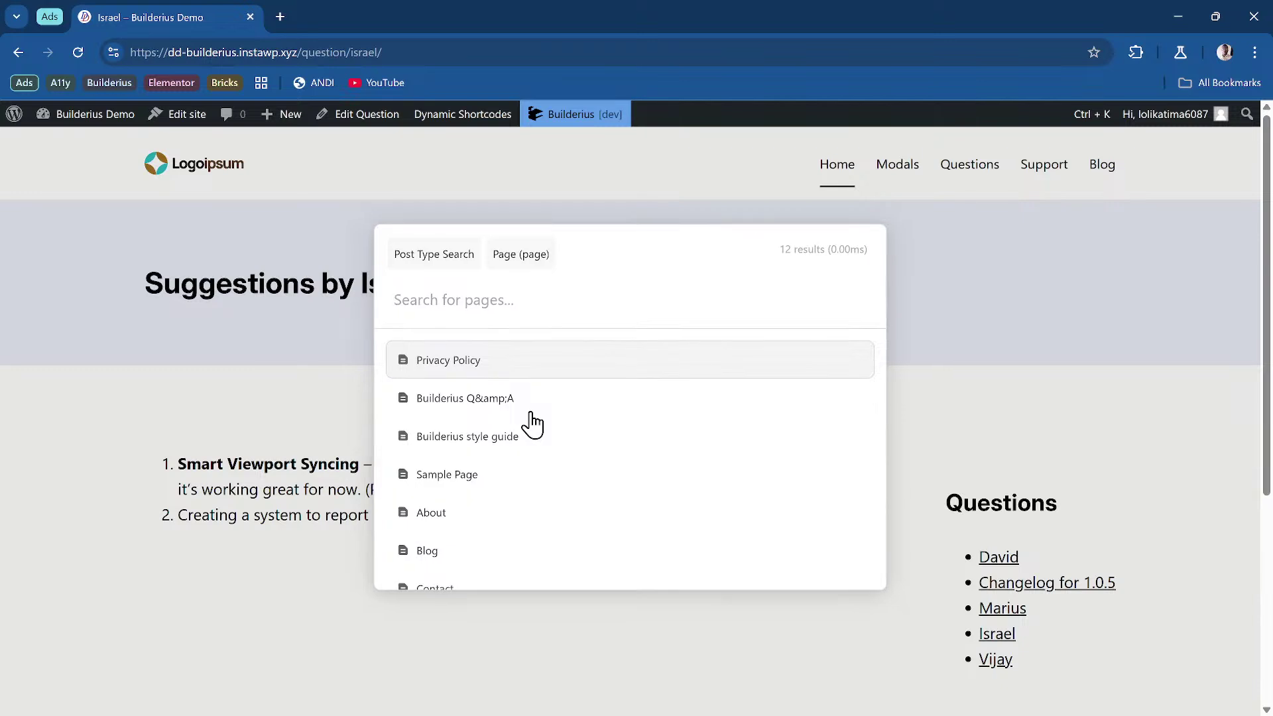
key("Down")
key("Down")
key("Down")
key("Down")
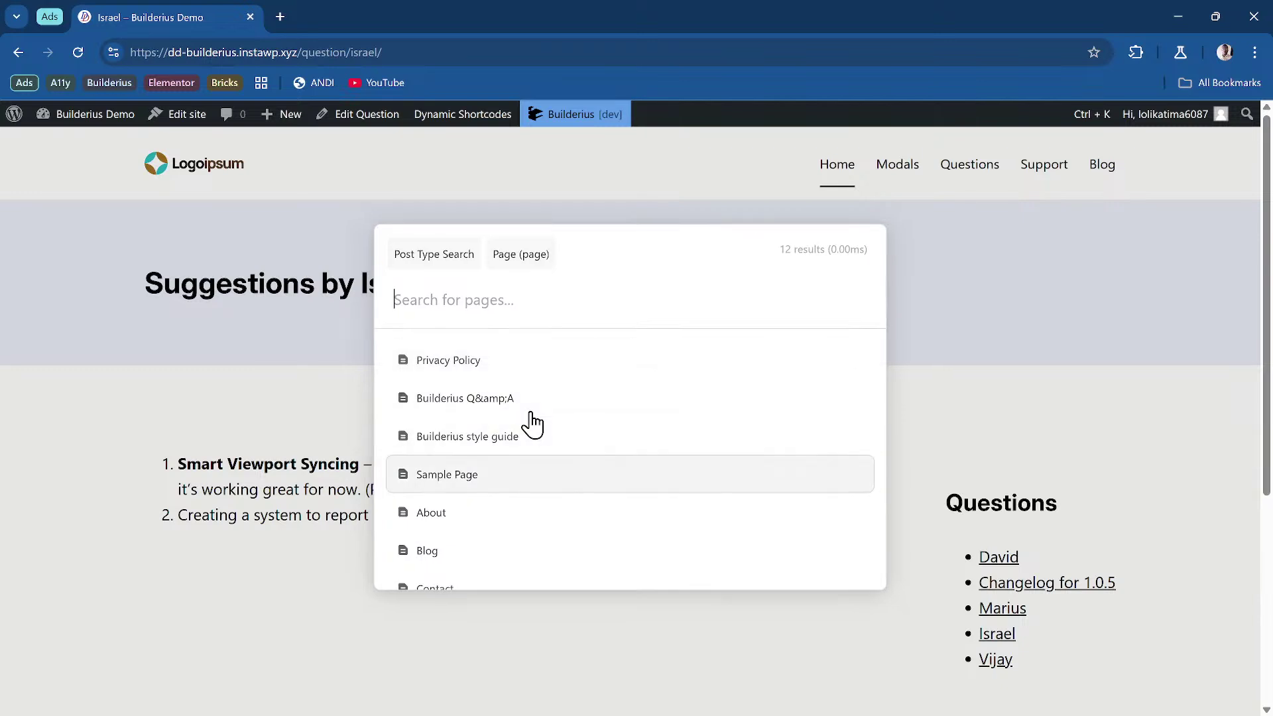
key("Up")
key("Down")
key("Down")
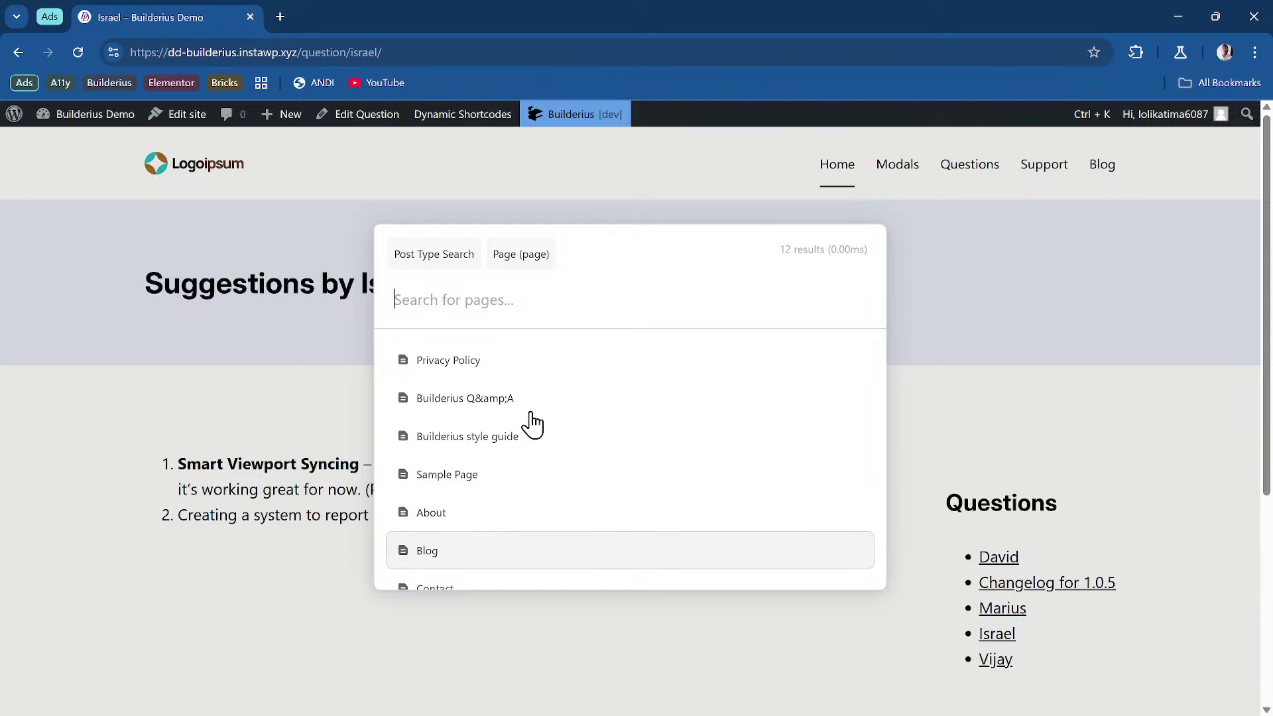
key("Down")
key("Down")
key("Down")
key("Down")
key("Down")
key("Up")
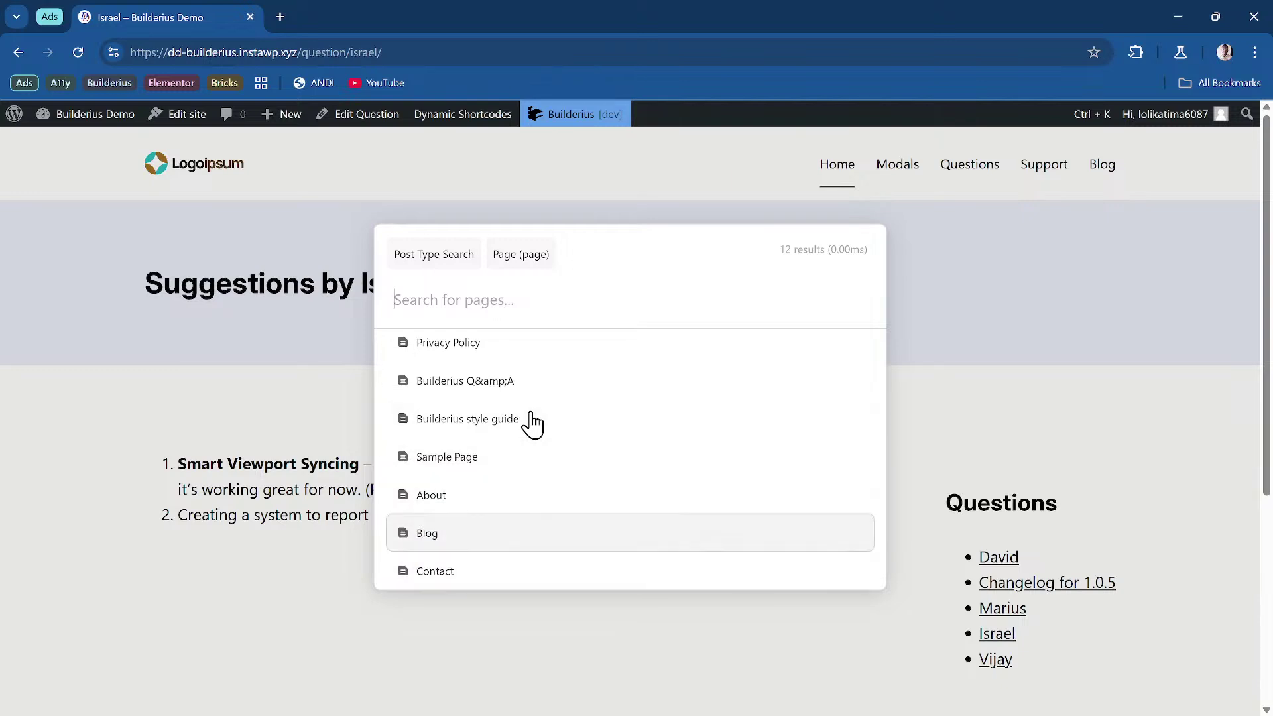
key("Up")
key("Return")
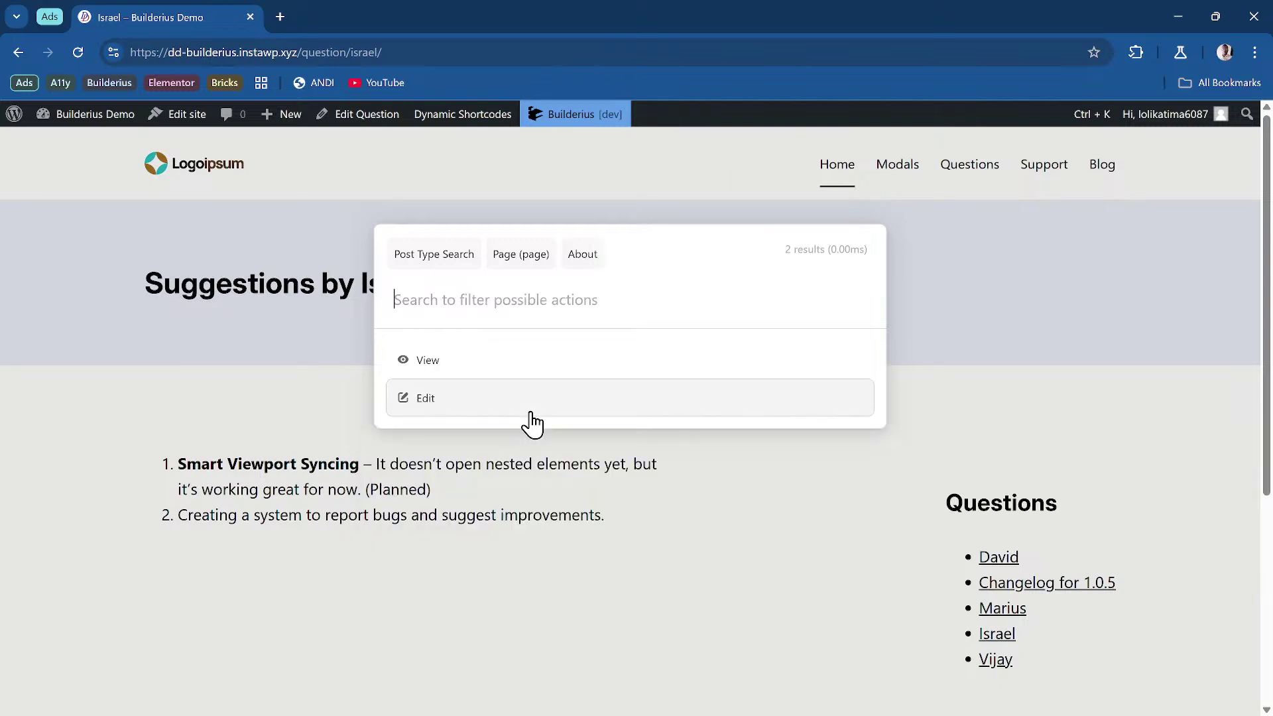
left_click(531, 413)
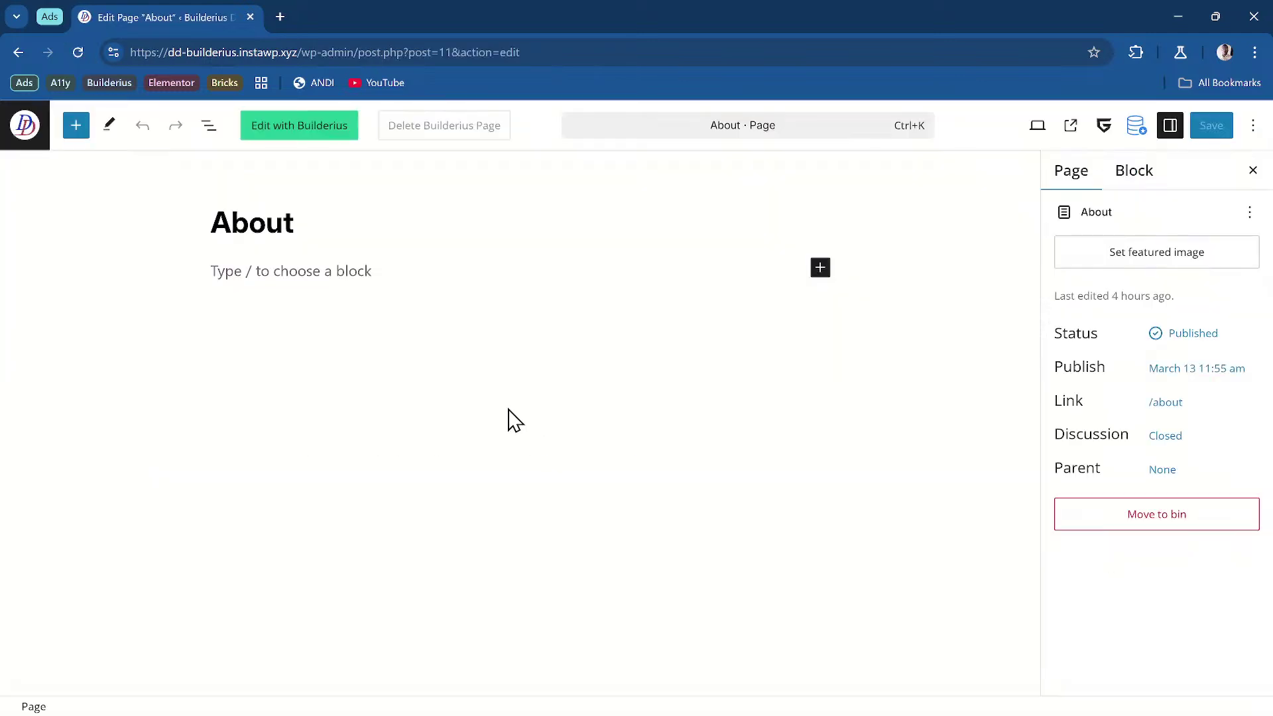
Step: Open the About page in Builderius, select its main element and preview the page on the front end
left_click(323, 130)
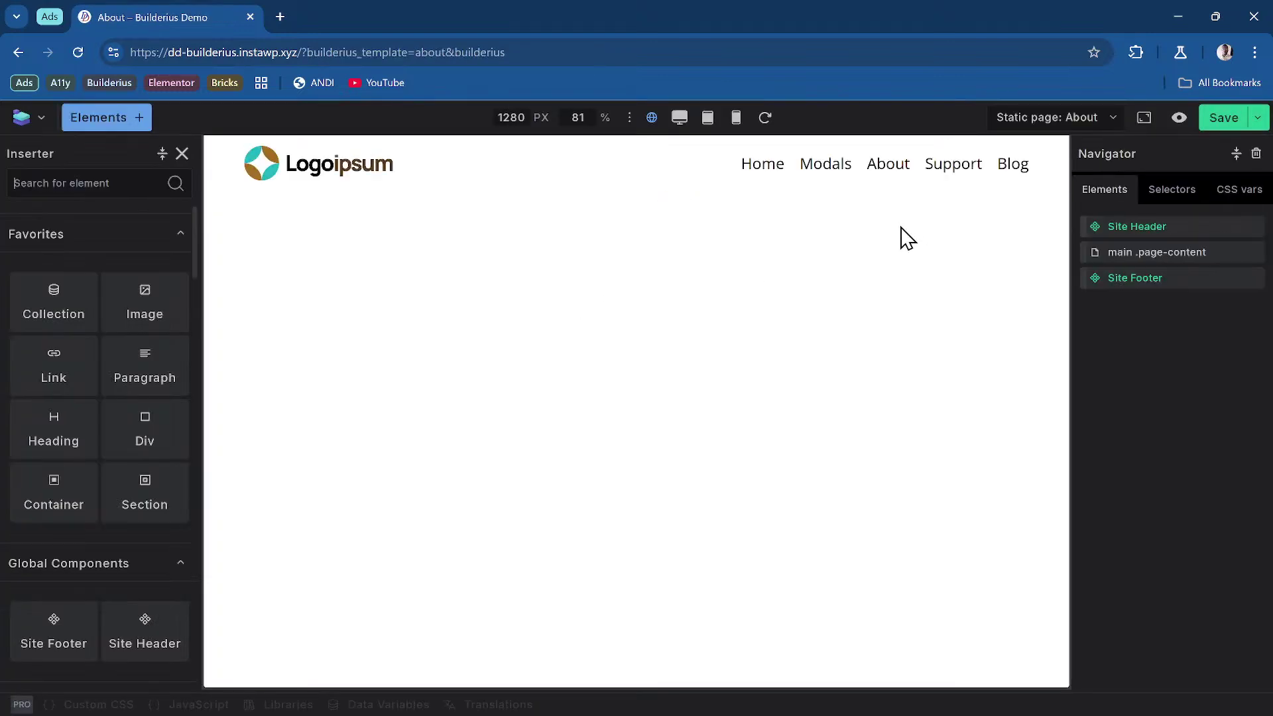
left_click(1150, 258)
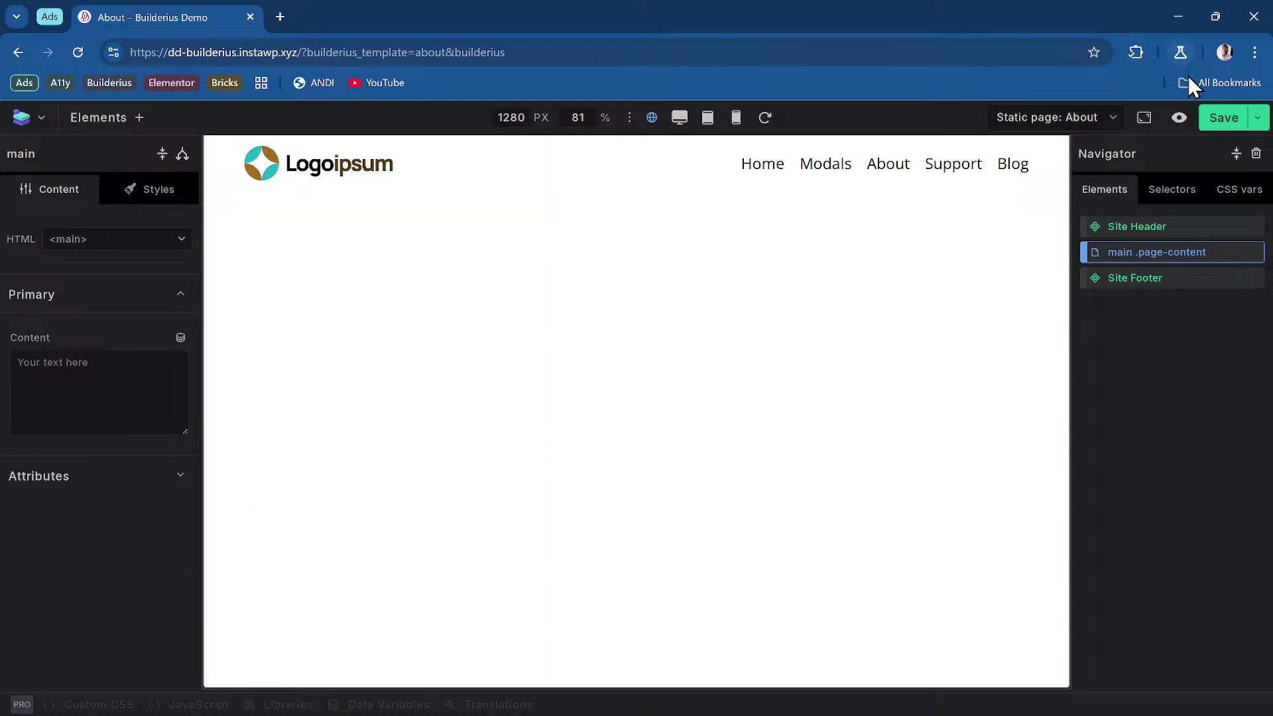
left_click(1180, 119)
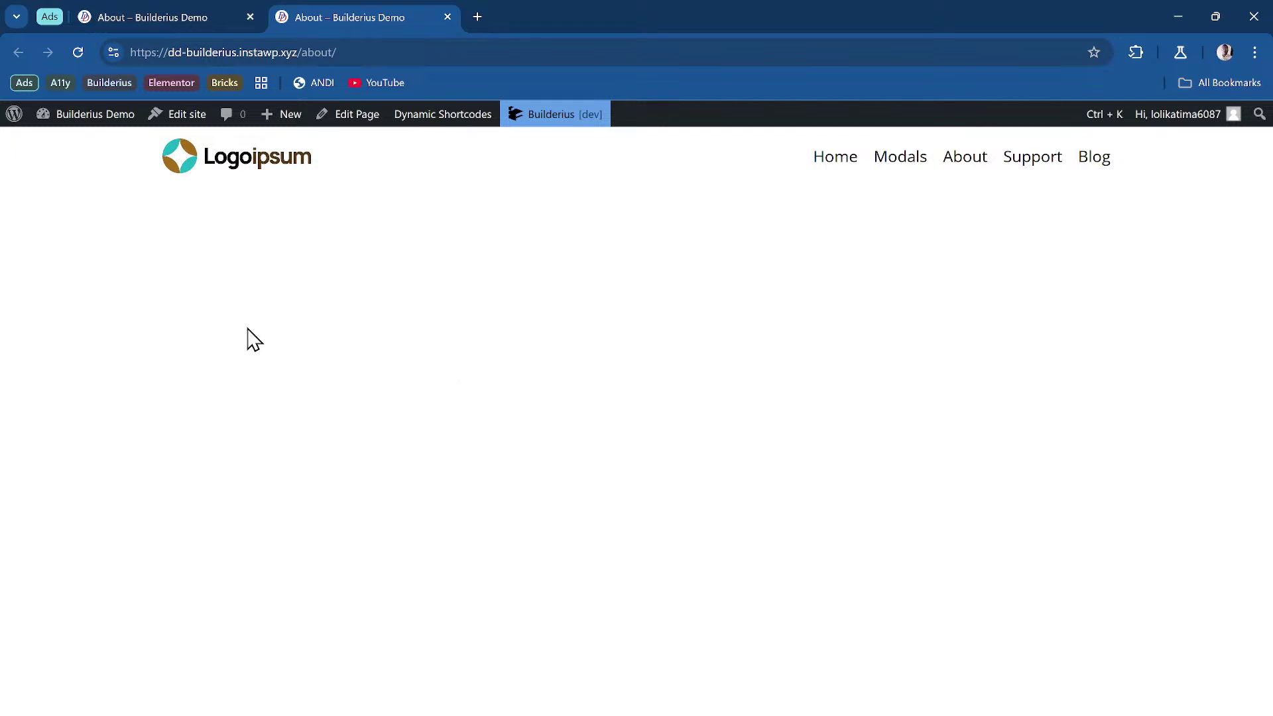
Step: Look through the Go to list and the top-level commands of the command palette on the front-end About page
left_click_drag(247, 338, 301, 341)
left_click(300, 341)
key("ctrl+k")
key("Up")
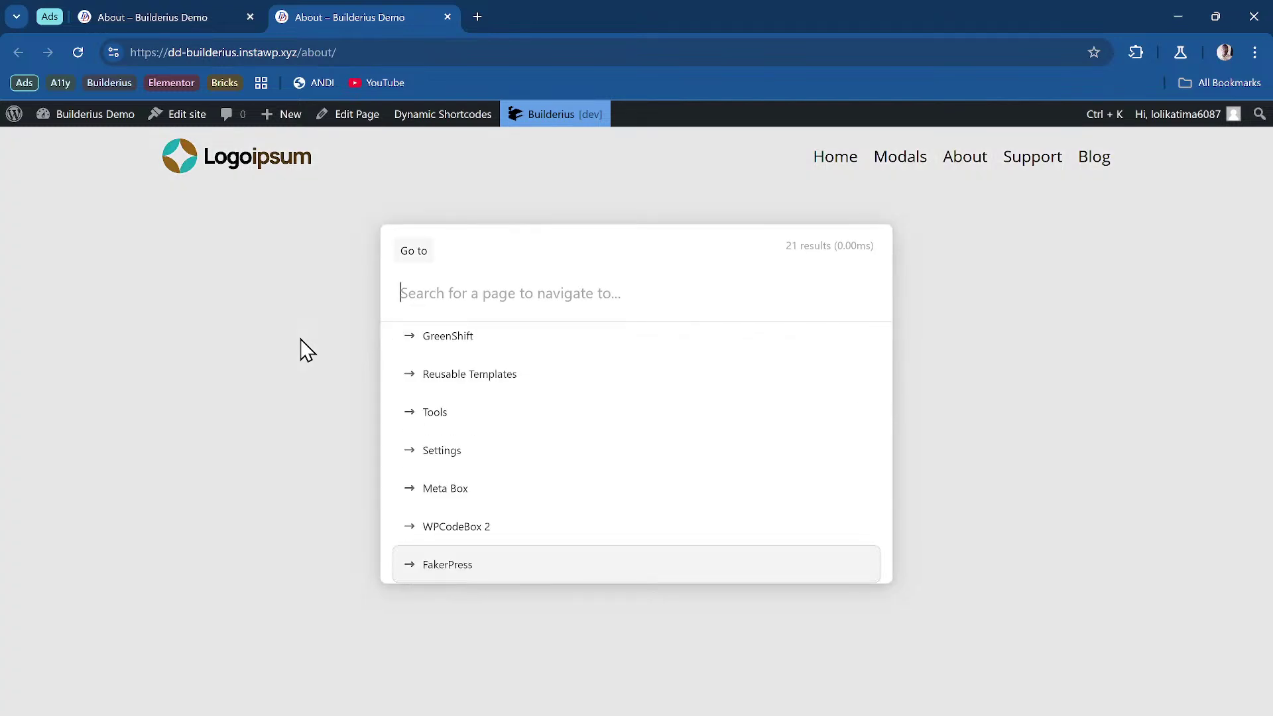
key("BackSpace")
key("Down")
key("Down")
key("Down")
key("Down")
key("Down")
key("Down")
key("Down")
key("Down")
key("Down")
key("Down")
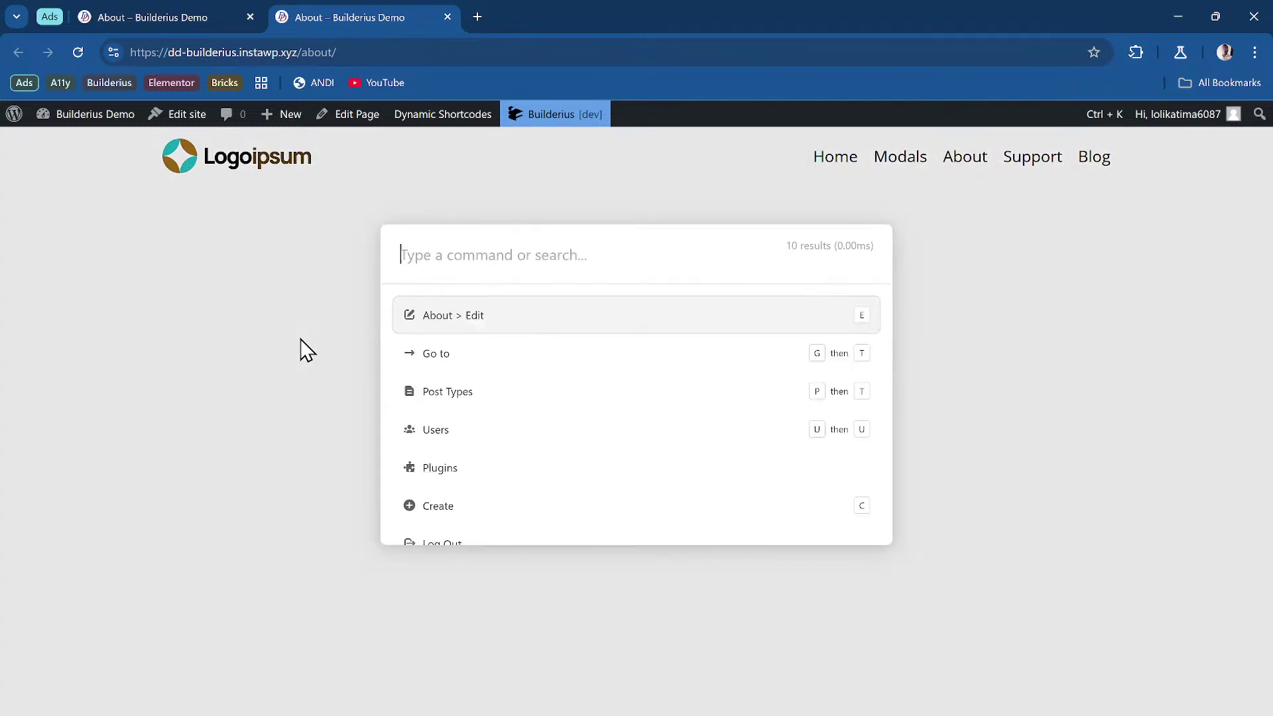
key("Up")
key("Up")
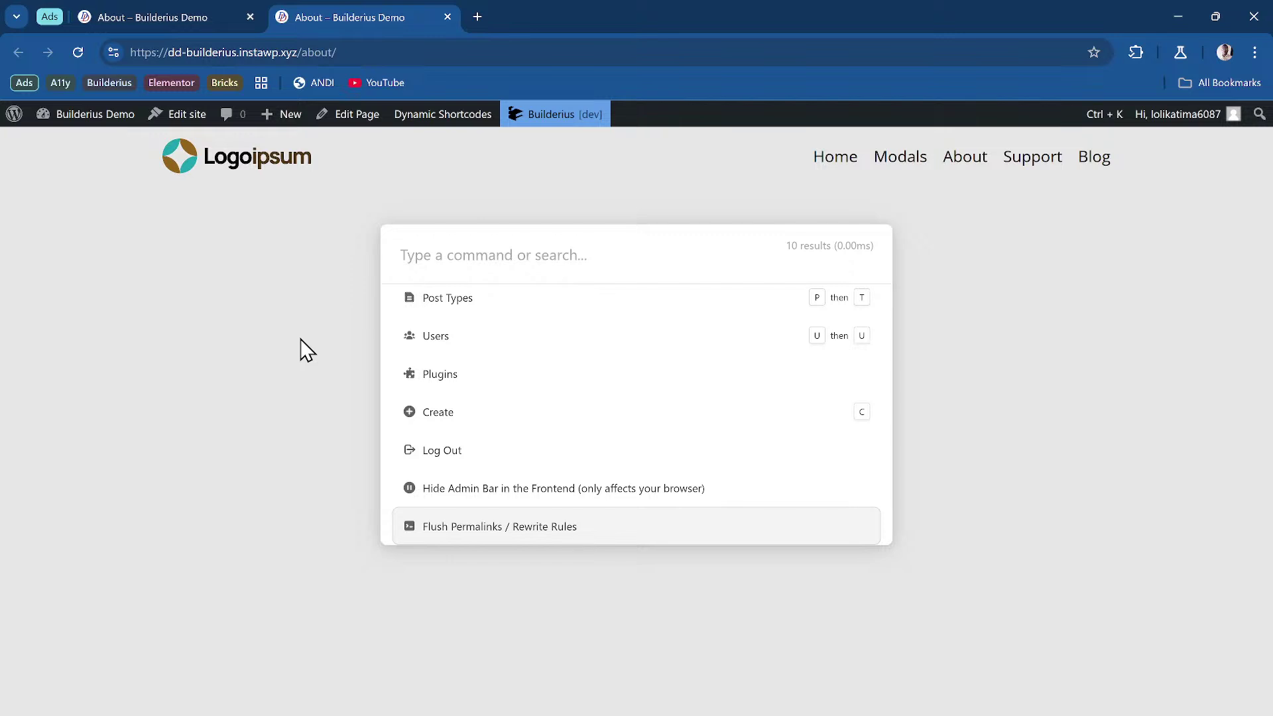
key("Up")
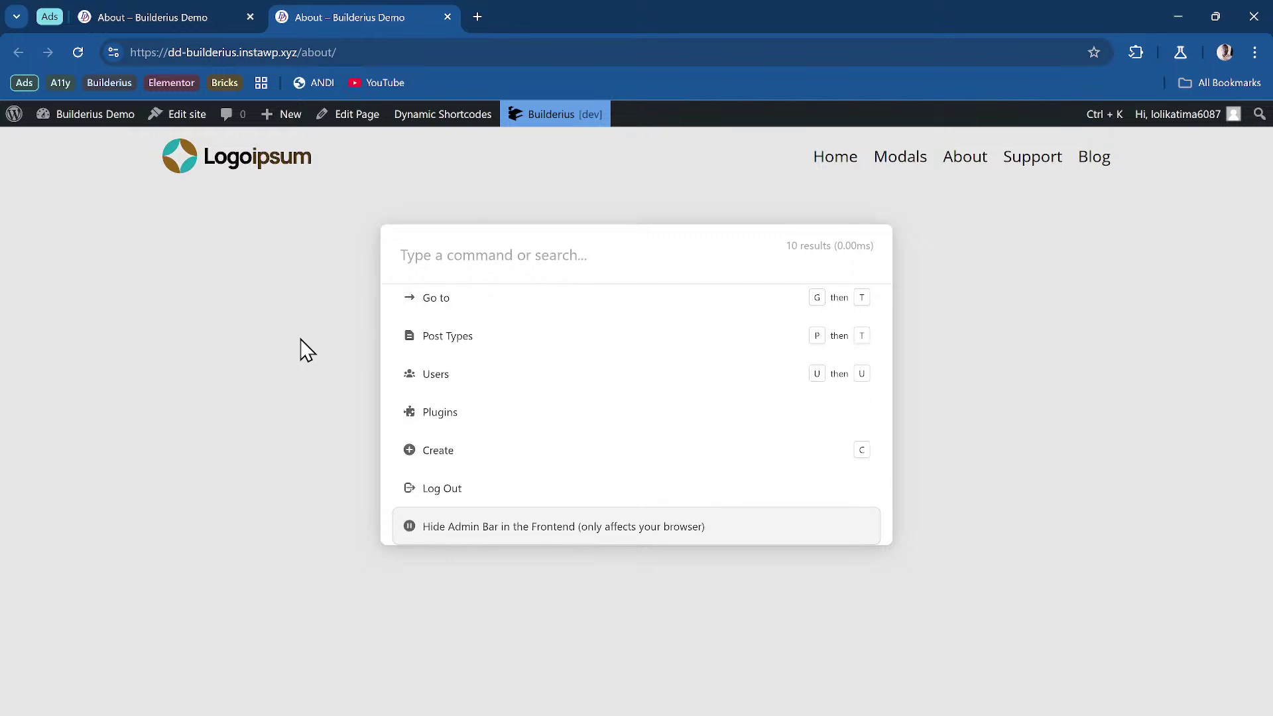
Step: Re-enable the Shift+Shift backup hotkey from the command palette's Internal actions and close the palette
key("Down")
key("Down")
key("Return")
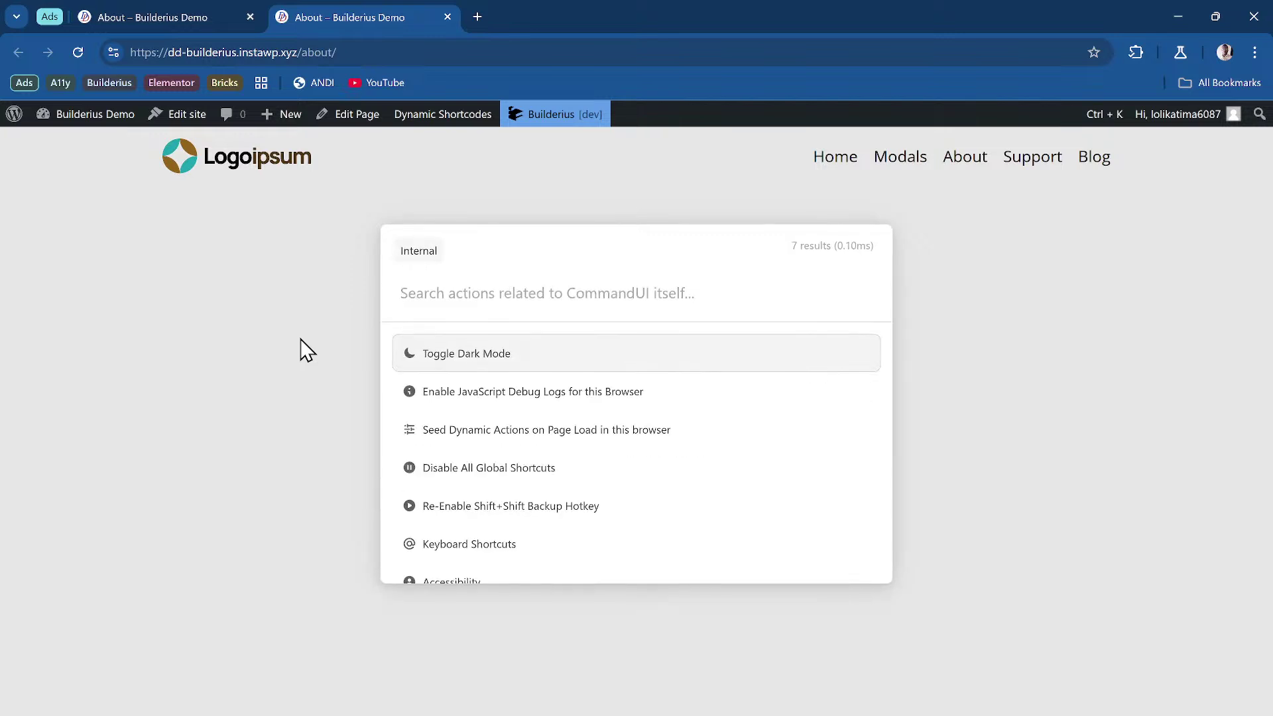
key("Down")
key("Down")
key("Down")
key("Down")
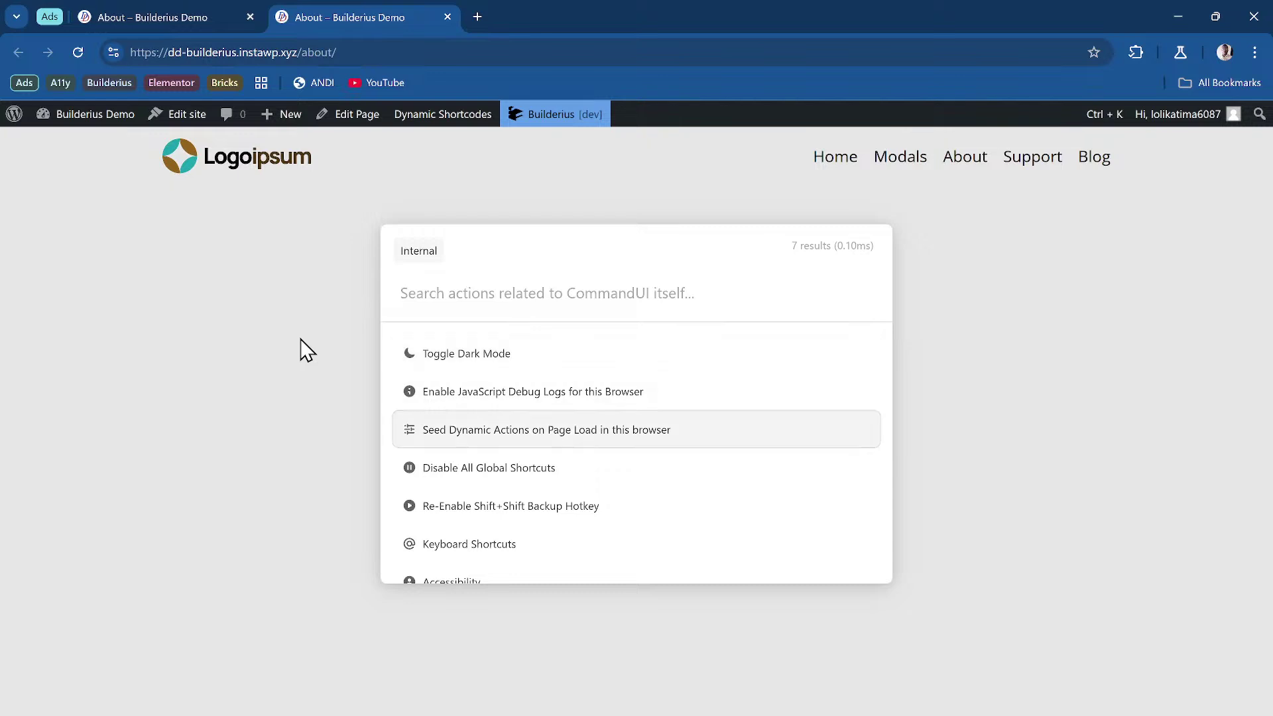
key("Return")
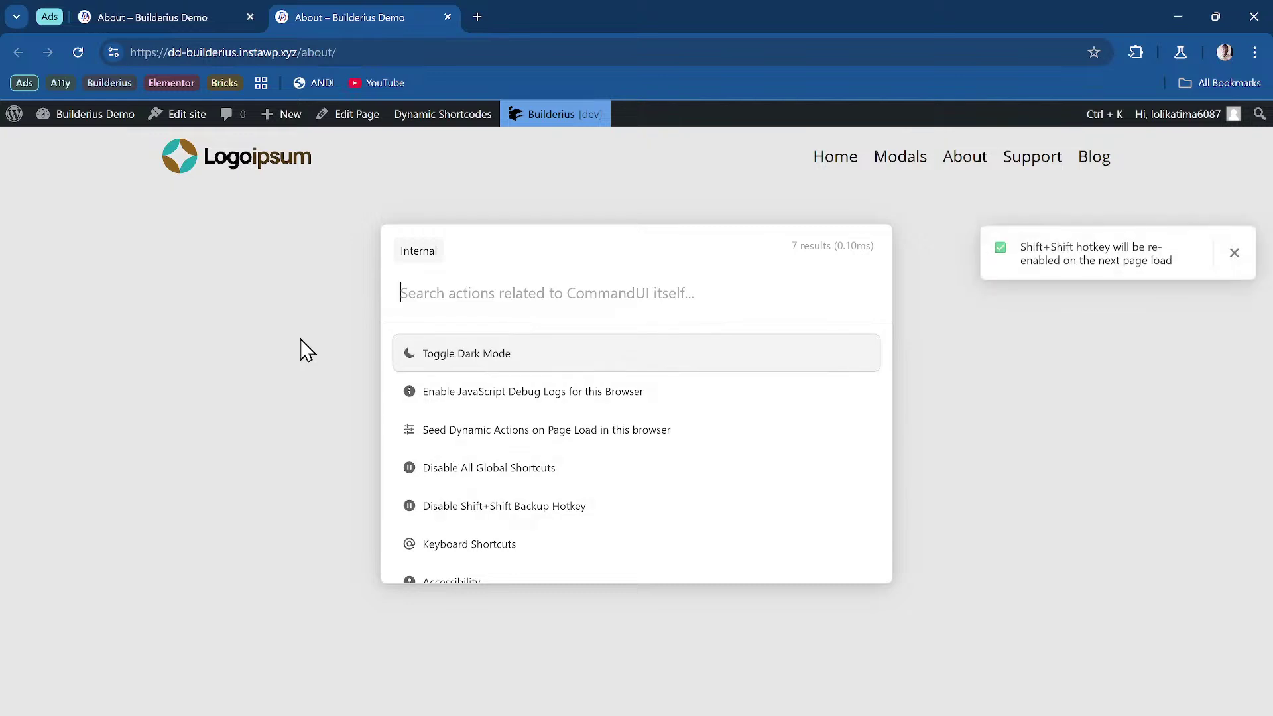
left_click(983, 387)
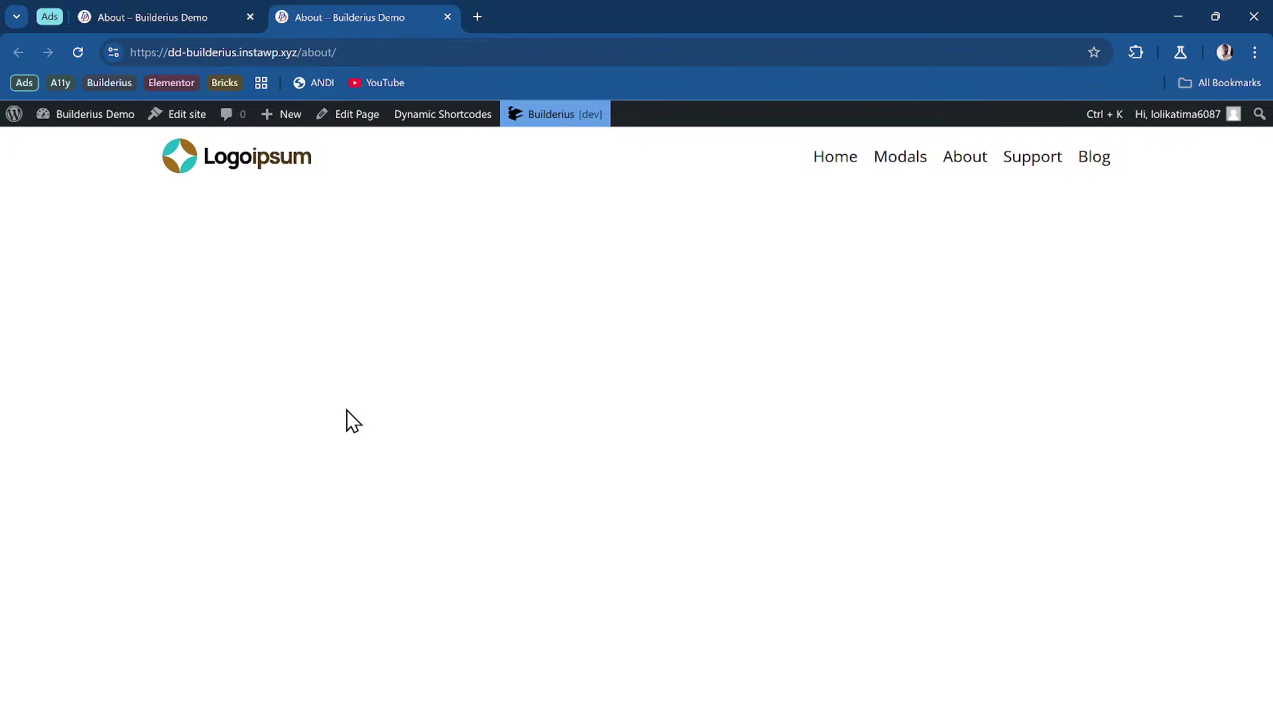
Step: Search the command palette's post types for "home" and open the Home page for editing
key("shift")
key("shift")
type("o")
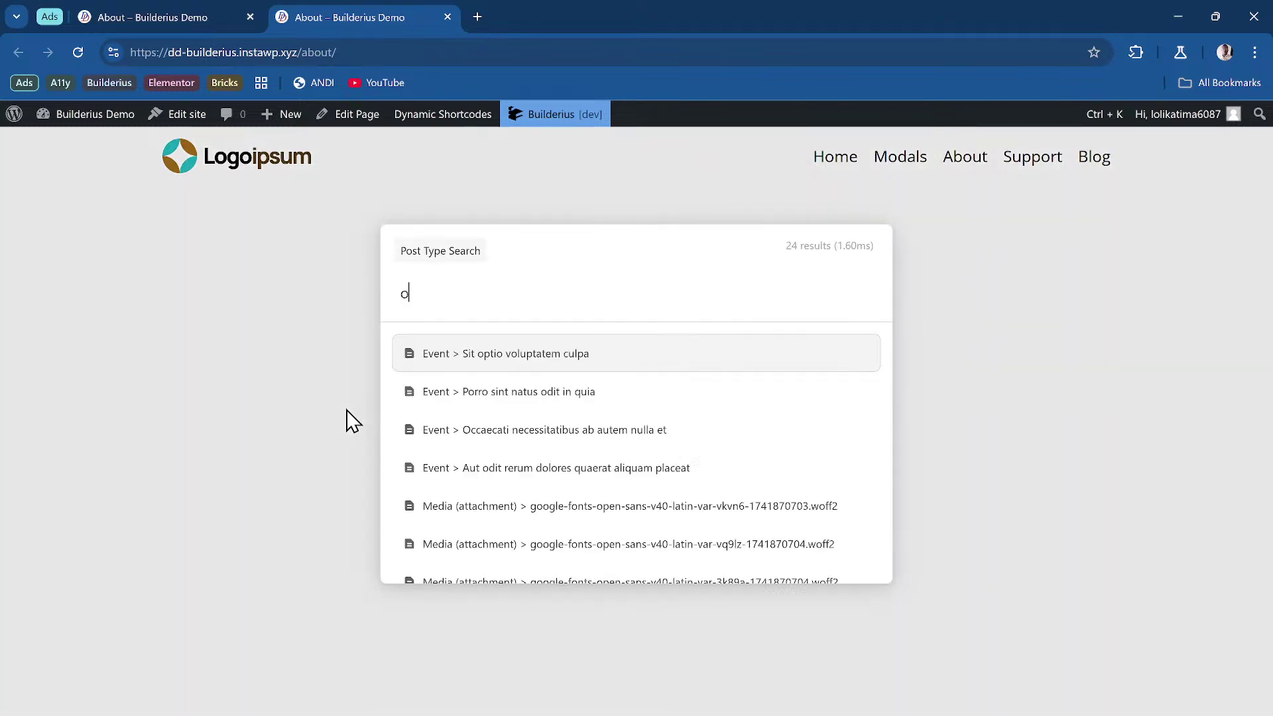
key("BackSpace")
type("home")
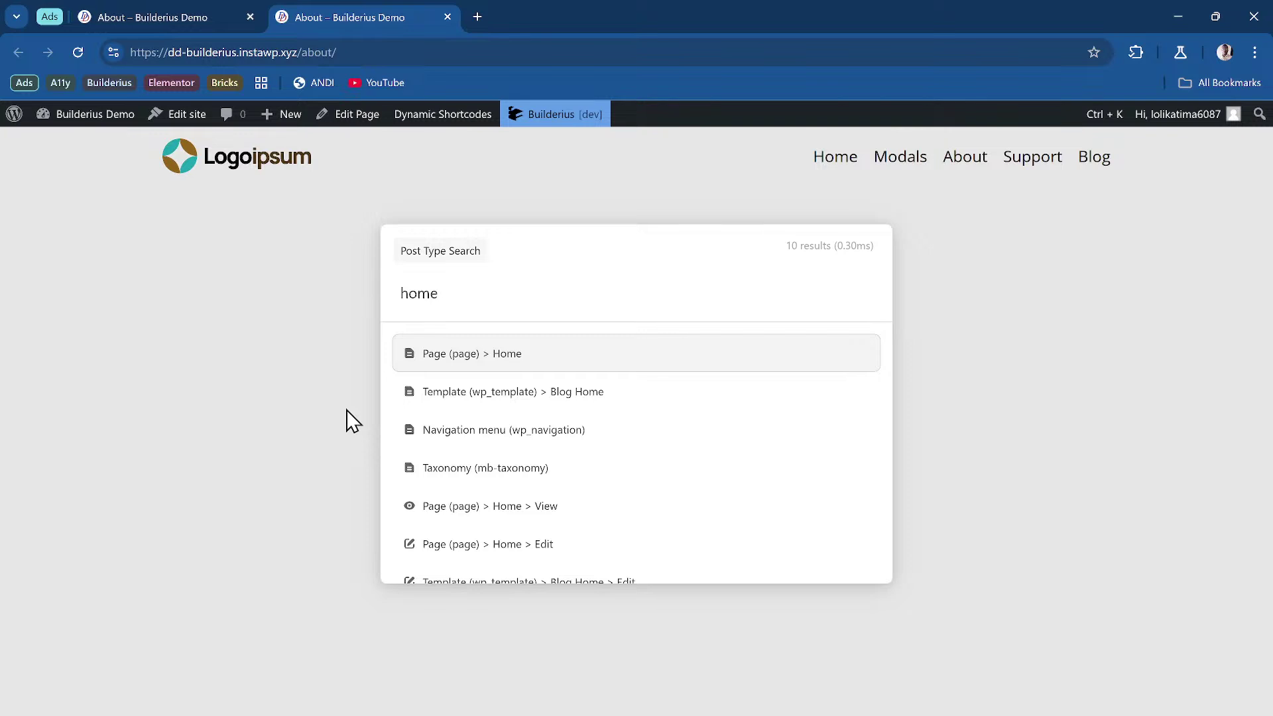
key("Return")
key("Down")
key("Return")
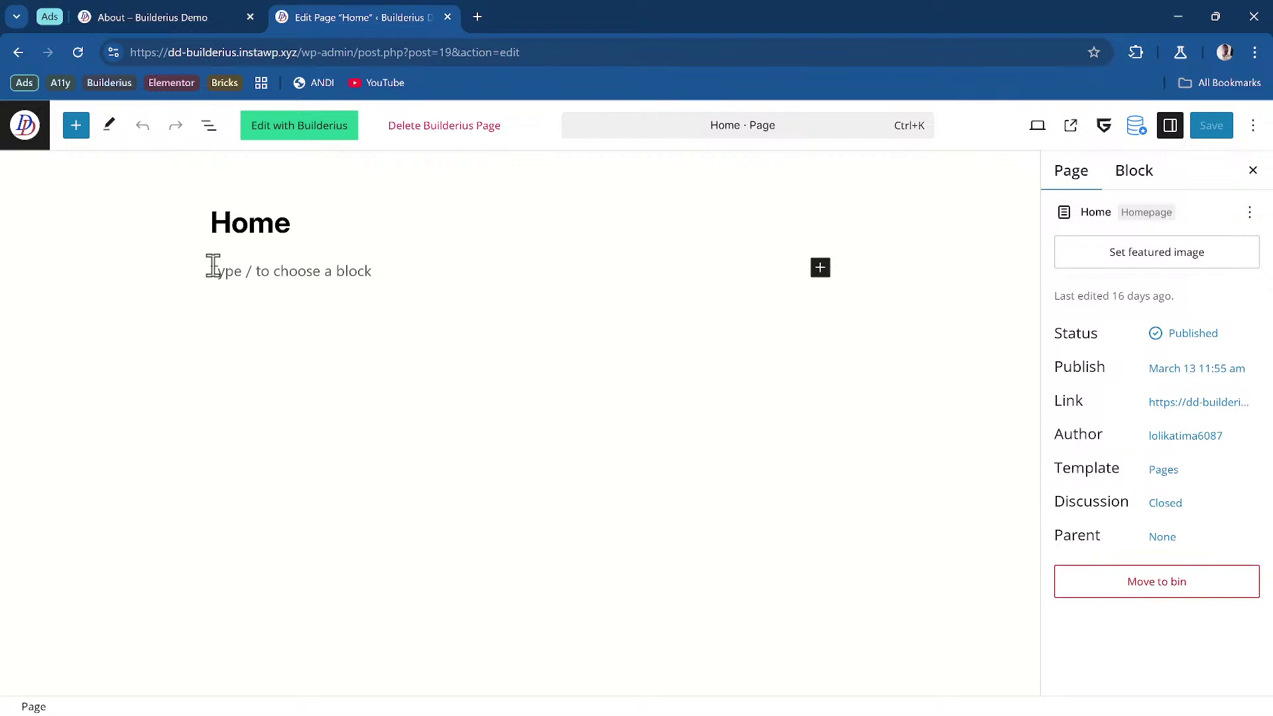
Step: In the About page's Builderius editor, search the static page selector for "home" and look through the website's Pages and Templates lists
left_click(171, 20)
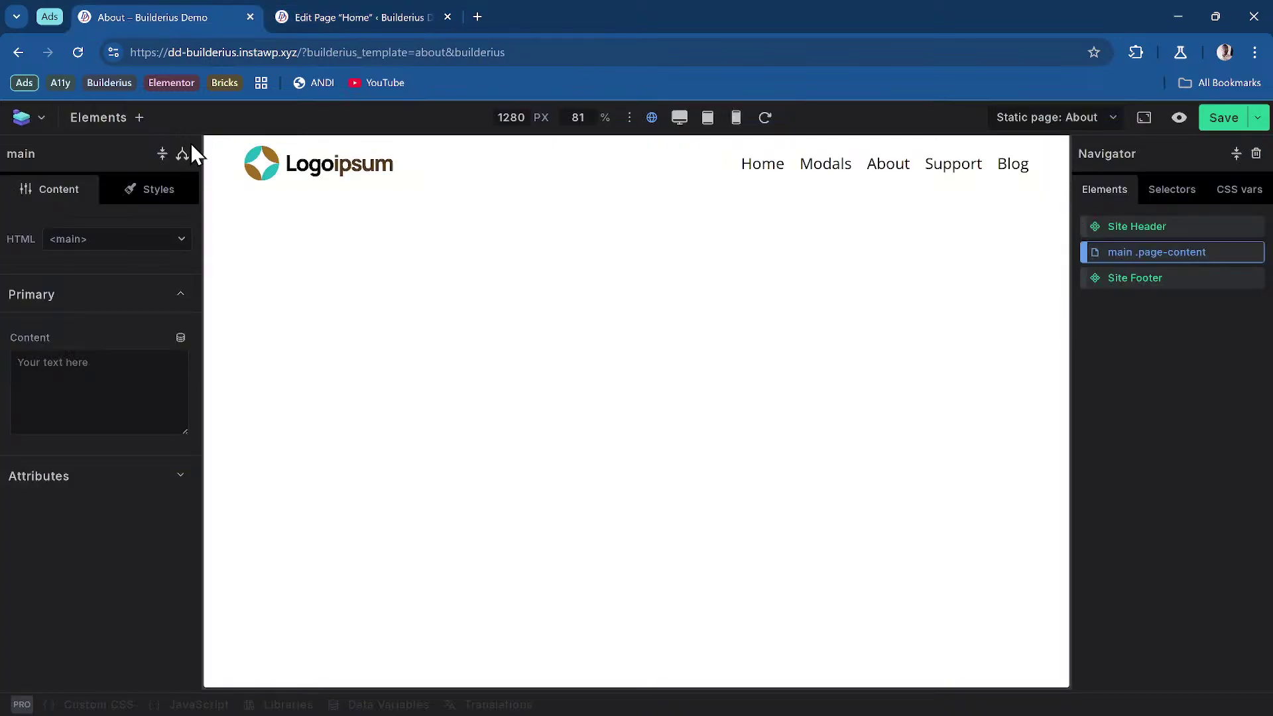
left_click(34, 119)
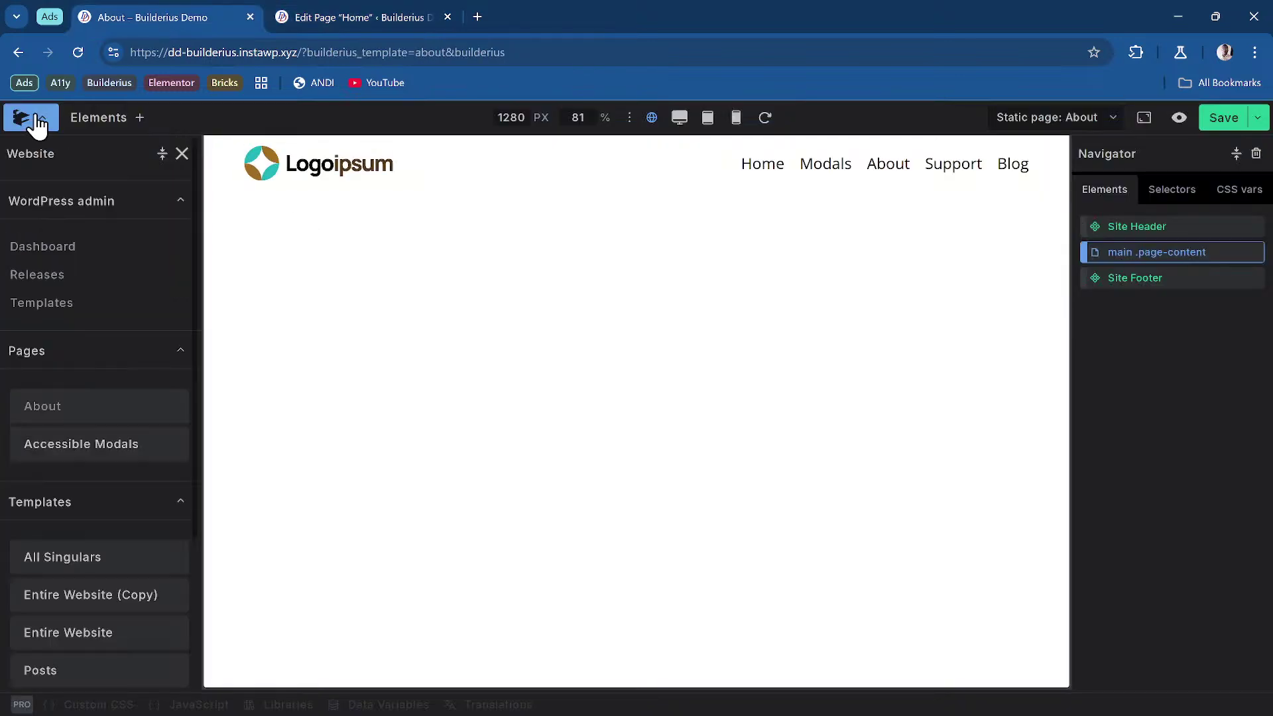
left_click(1068, 123)
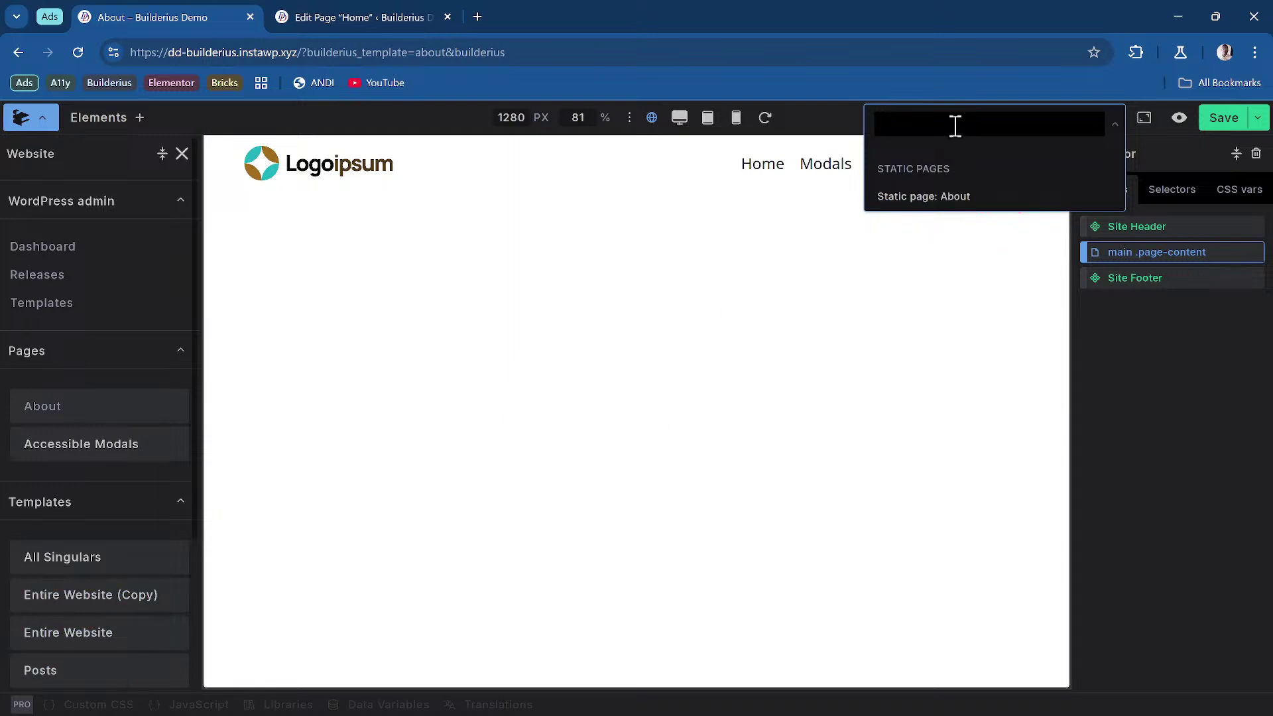
type("home")
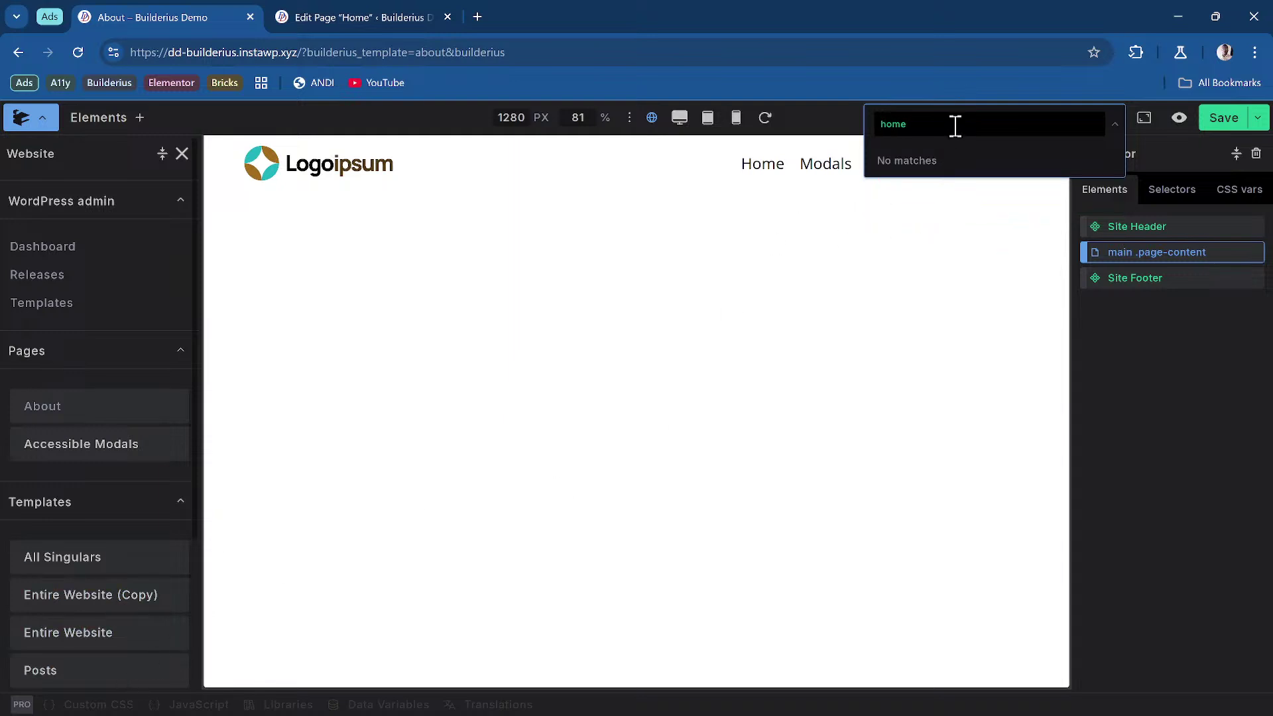
key("BackSpace")
key("BackSpace")
key("BackSpace")
key("BackSpace")
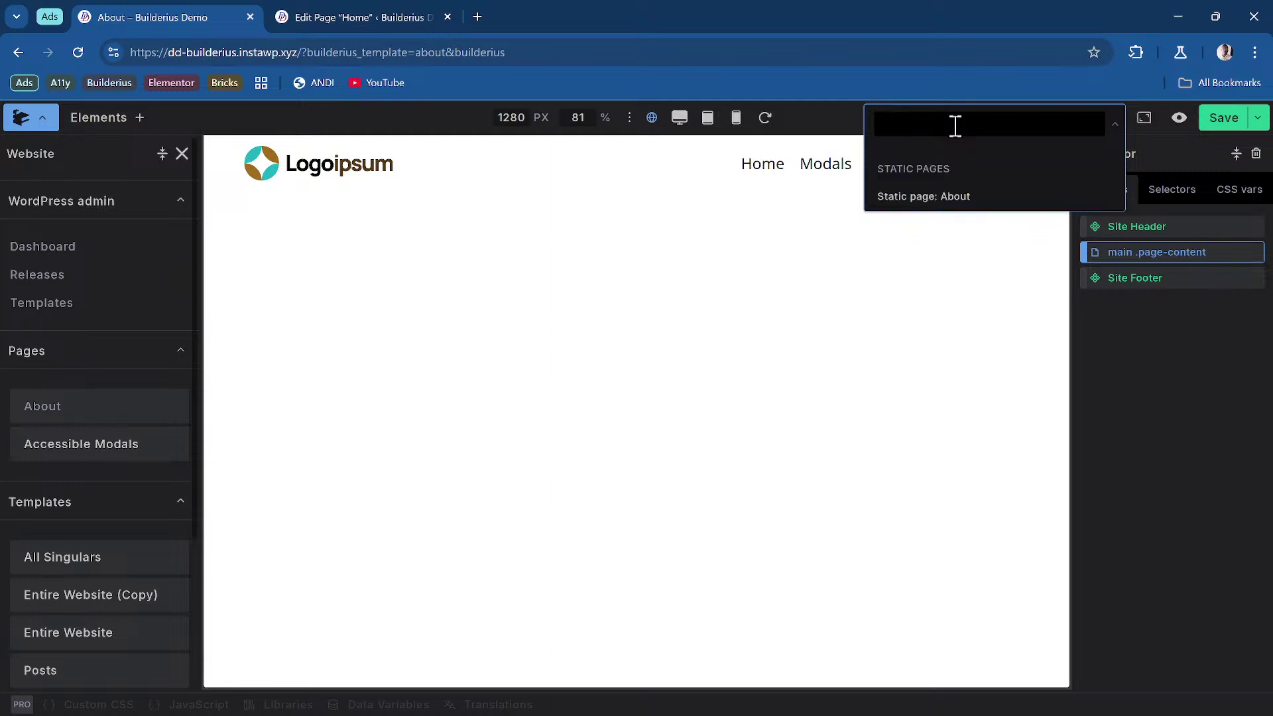
type("home")
key("Escape")
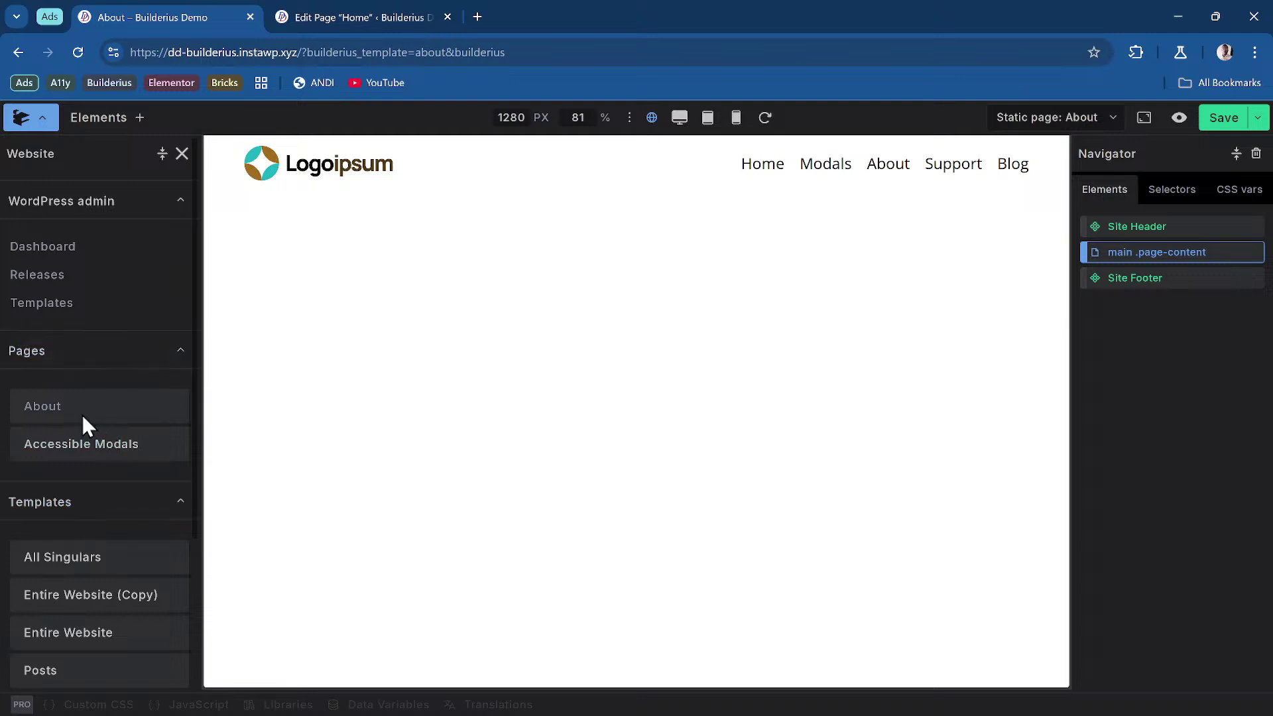
scroll(86, 398, "down", 3)
scroll(86, 399, "up", 3)
scroll(87, 399, "down", 1)
scroll(87, 401, "up", 2)
Step: Open the Home page in Builderius and try collapsing the Navigator's element tree
left_click(373, 14)
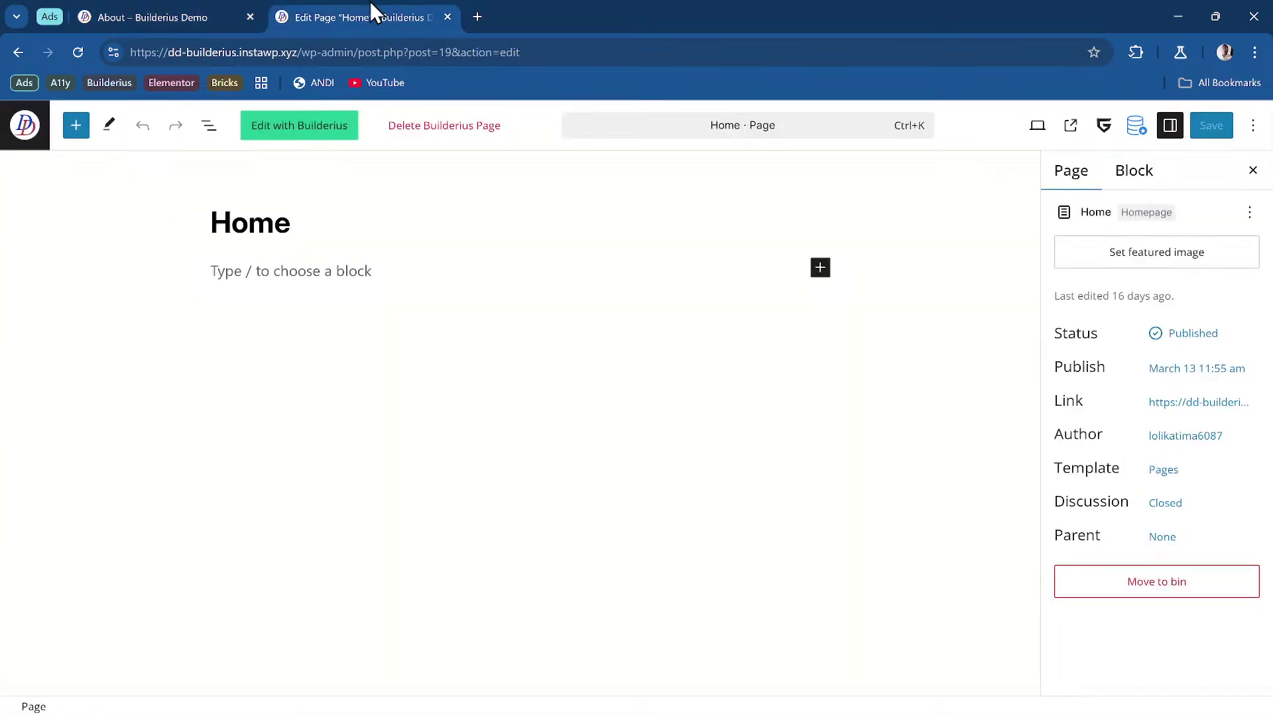
left_click(307, 132)
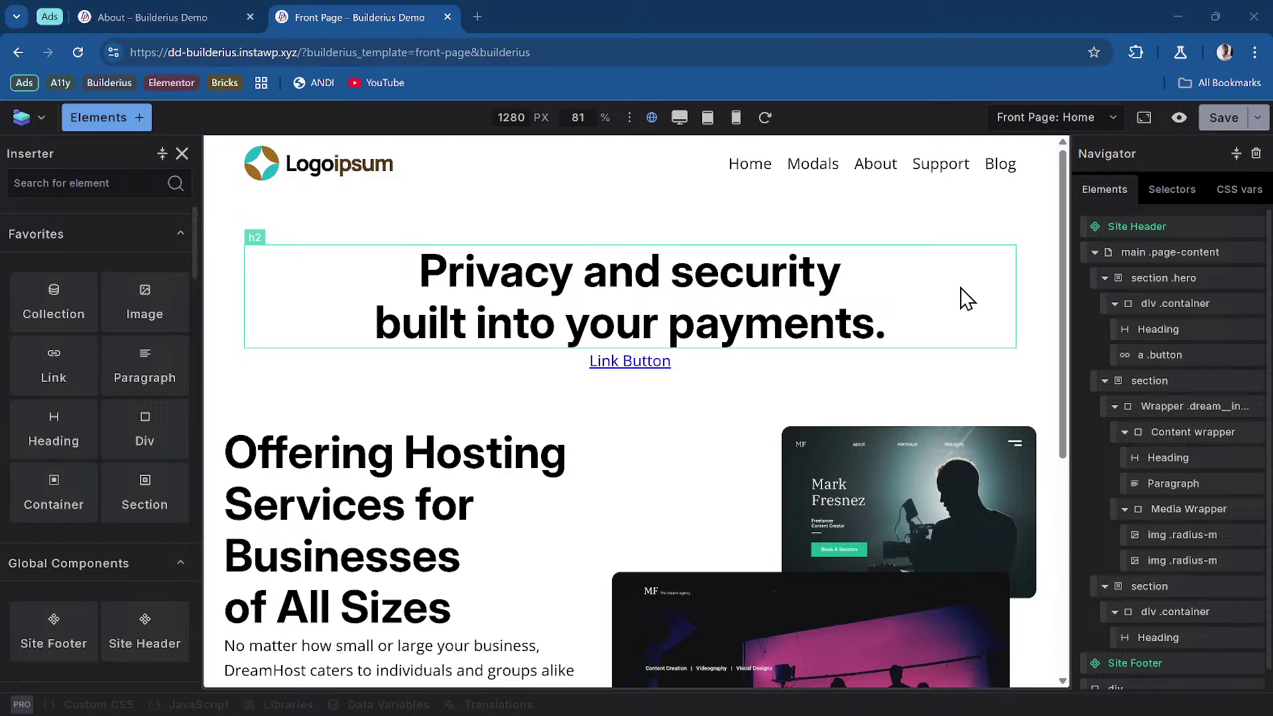
left_click(1236, 157)
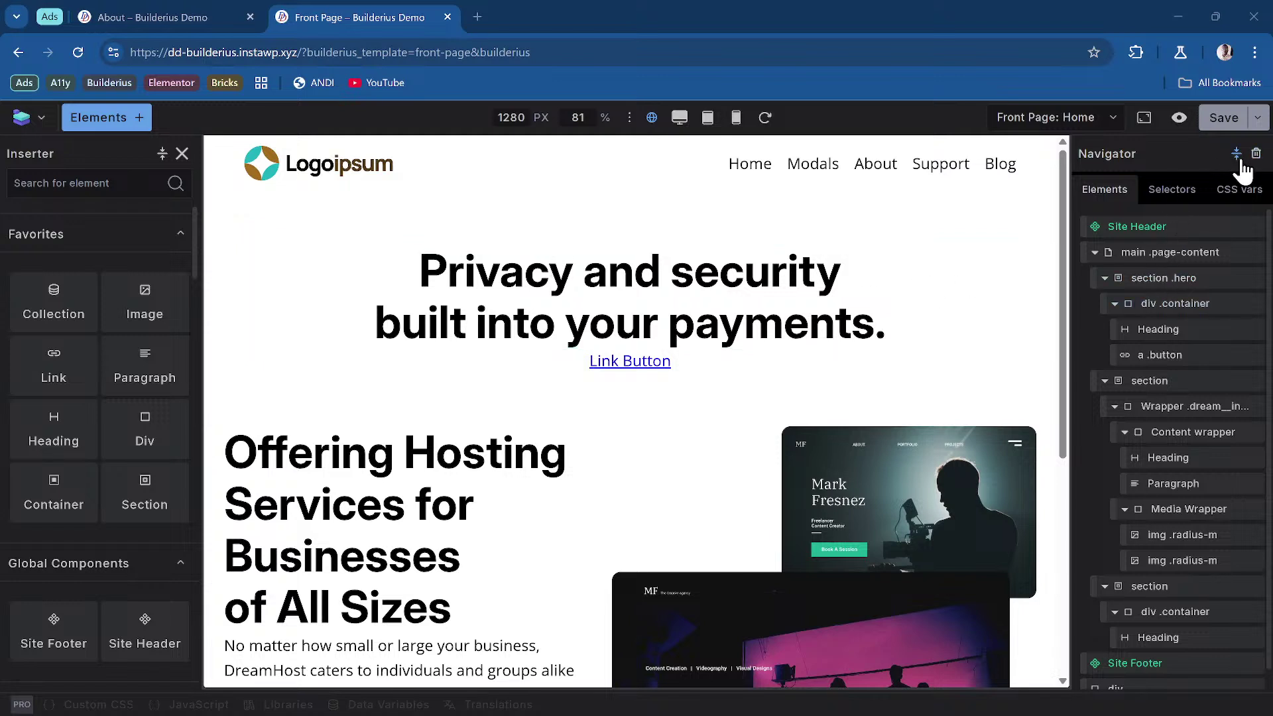
Step: Toggle the Navigator's element tree between collapsed and expanded, and select the "Privacy and security" heading on the canvas with the tree expanded
left_click(1237, 154)
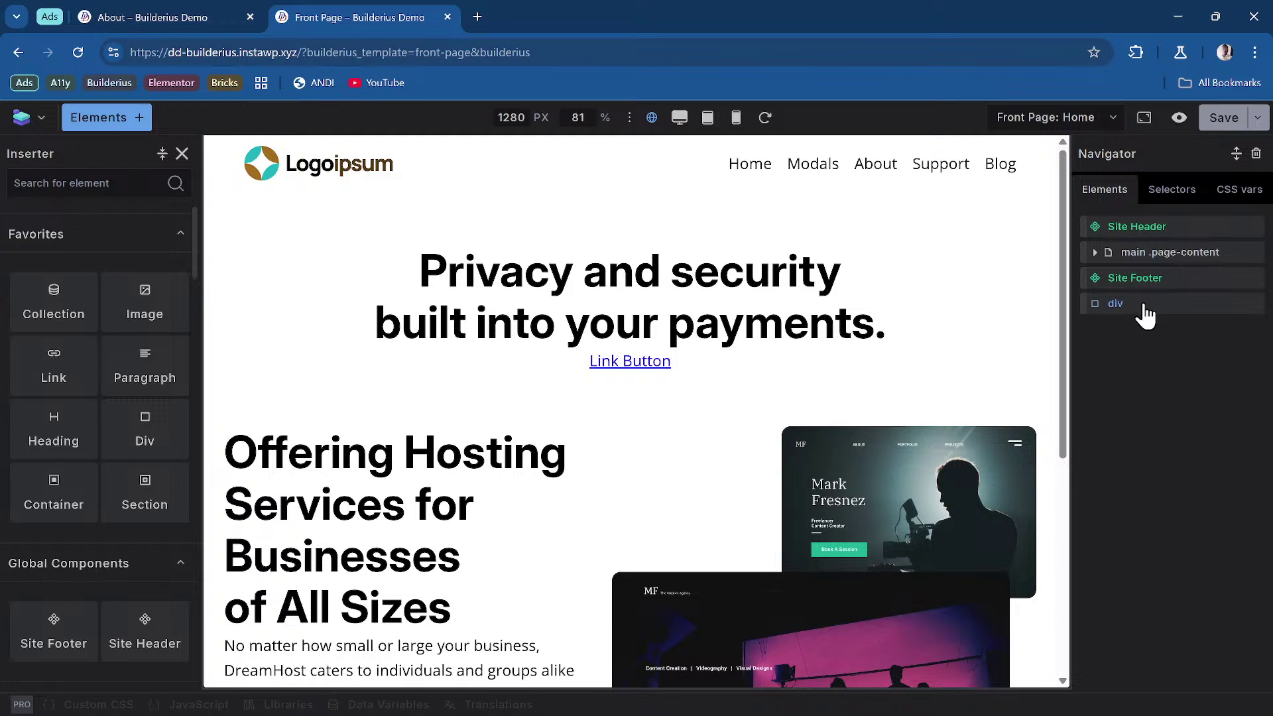
left_click(1237, 155)
left_click(1235, 156)
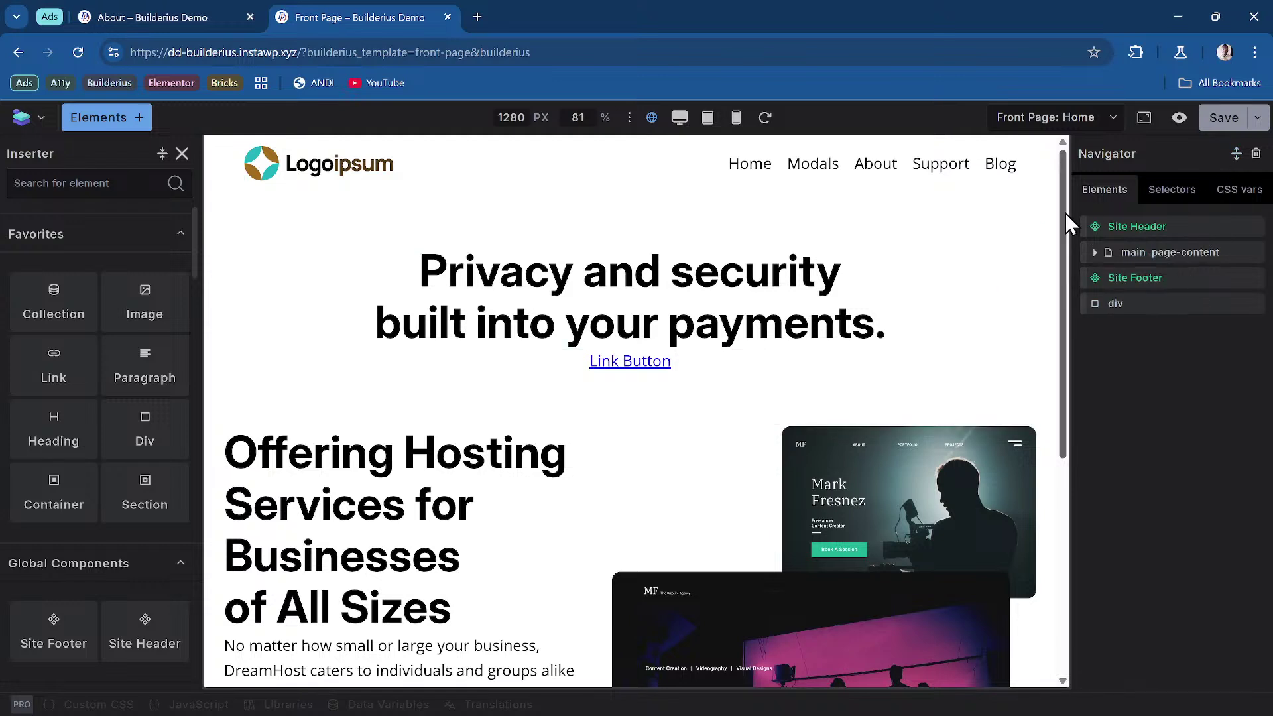
left_click(1237, 155)
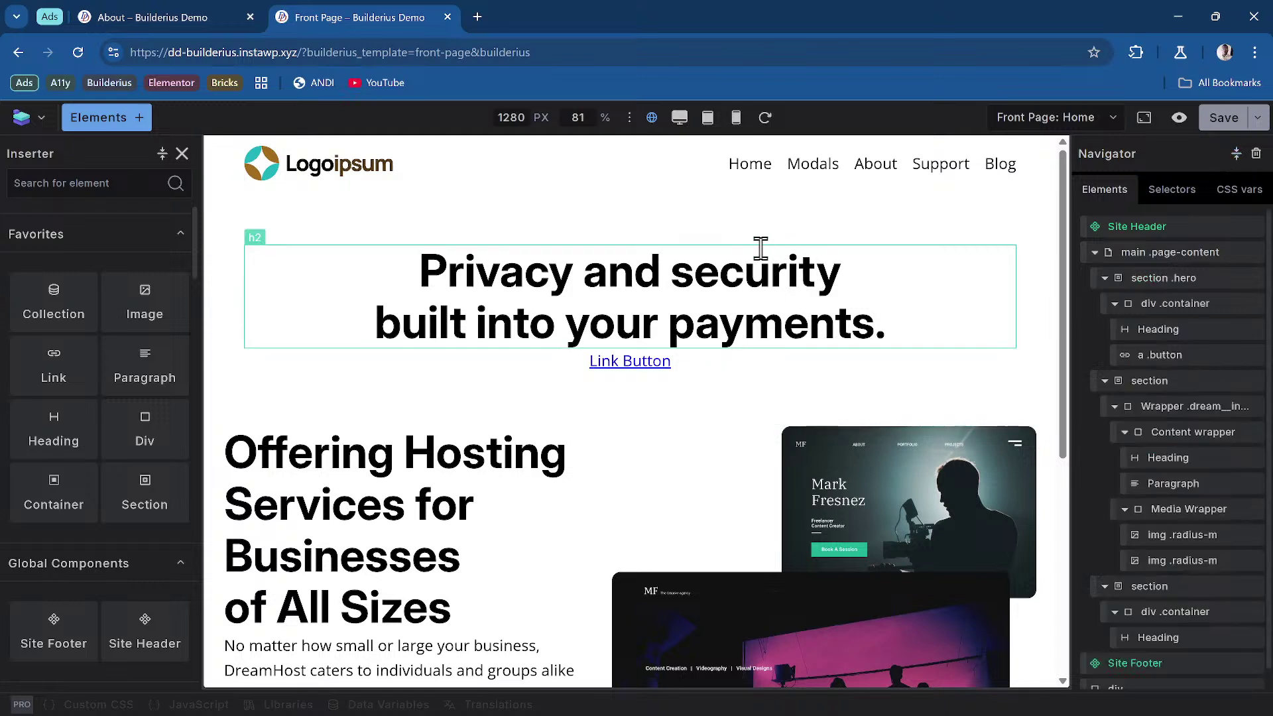
left_click(753, 276)
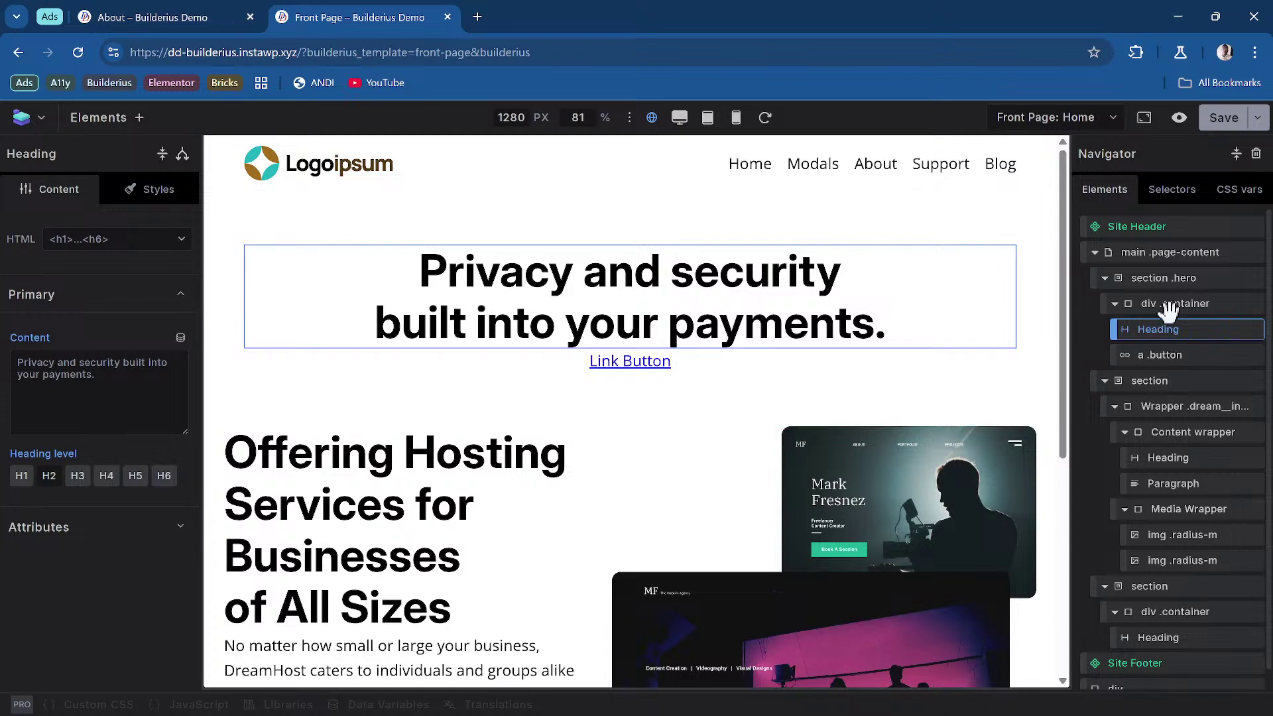
Step: Collapse the Navigator's element tree and select the "Offering Hosting" and "Privacy and security" headings alternately on the canvas
left_click(1235, 153)
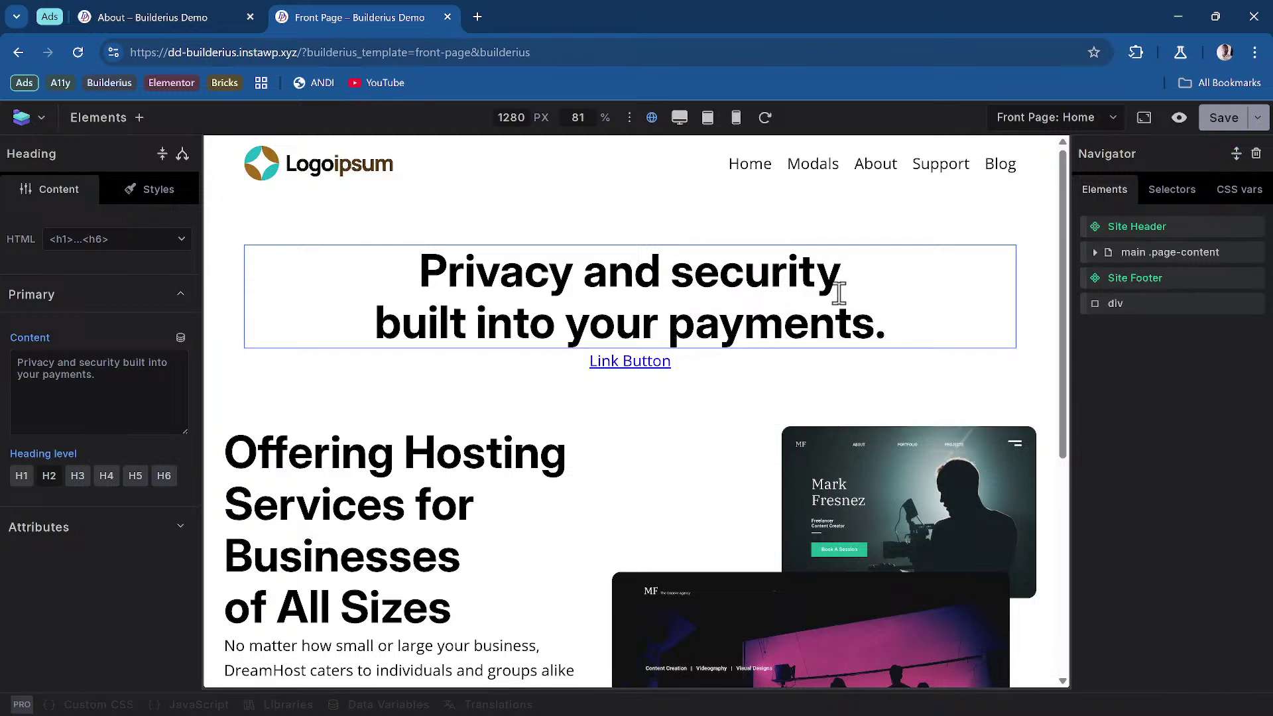
left_click(494, 461)
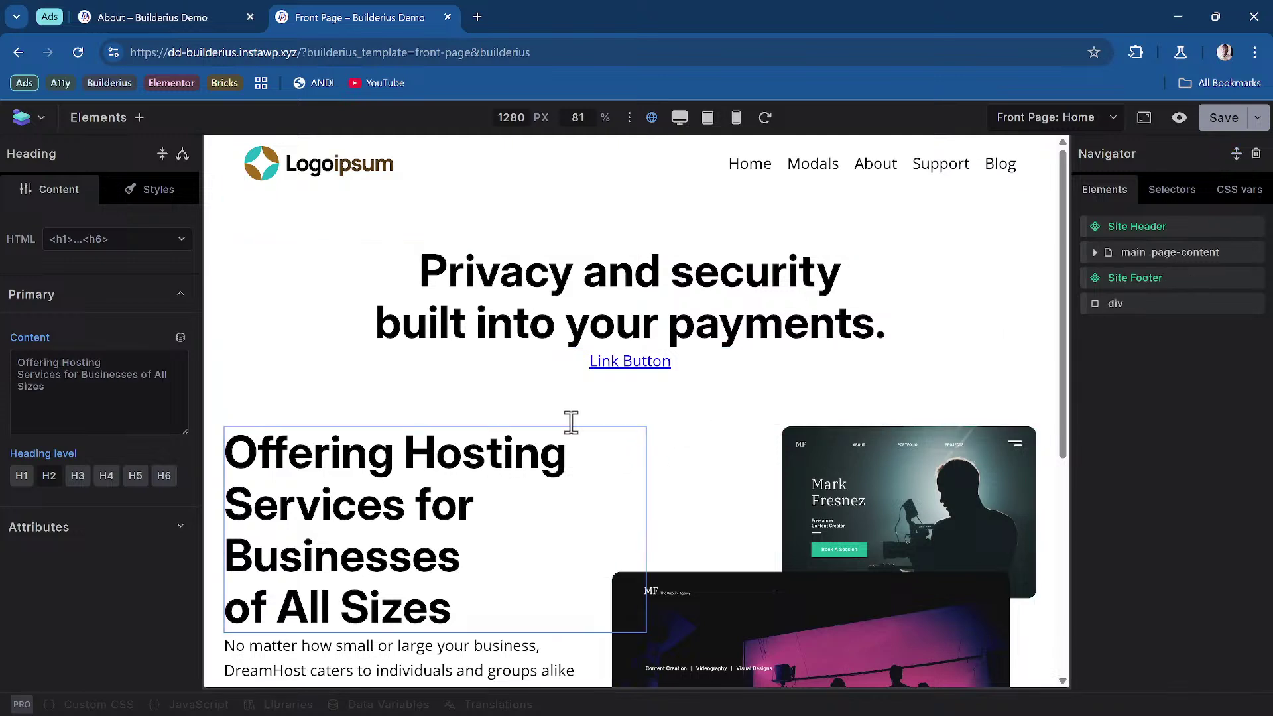
left_click(776, 325)
left_click(509, 472)
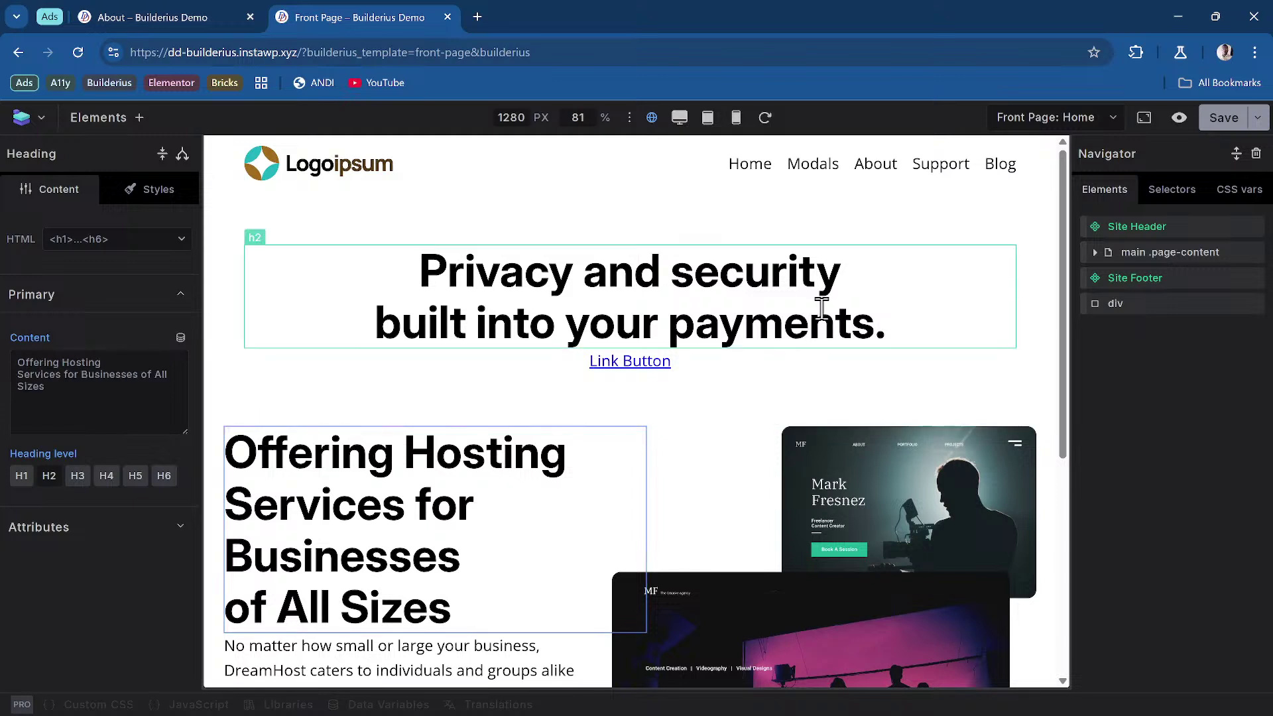
left_click(824, 296)
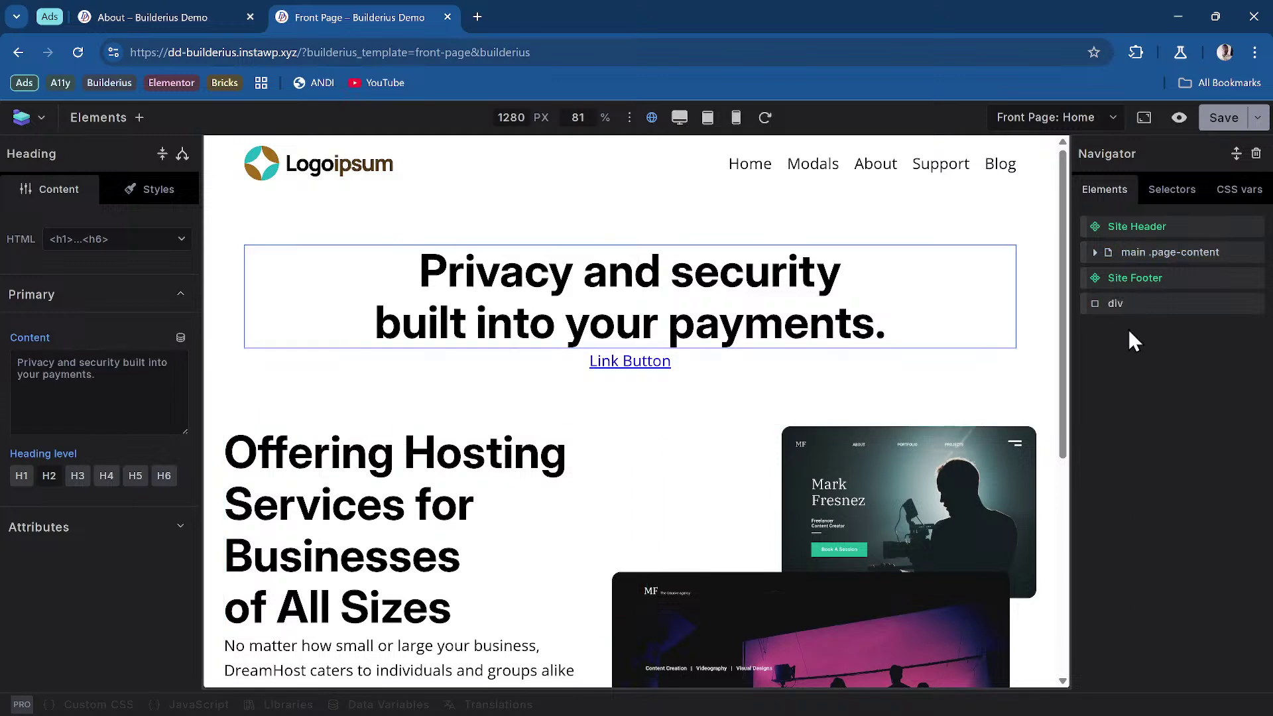
Step: Preview the About page on the front end and close its builder tab without saving the changes
left_click(169, 18)
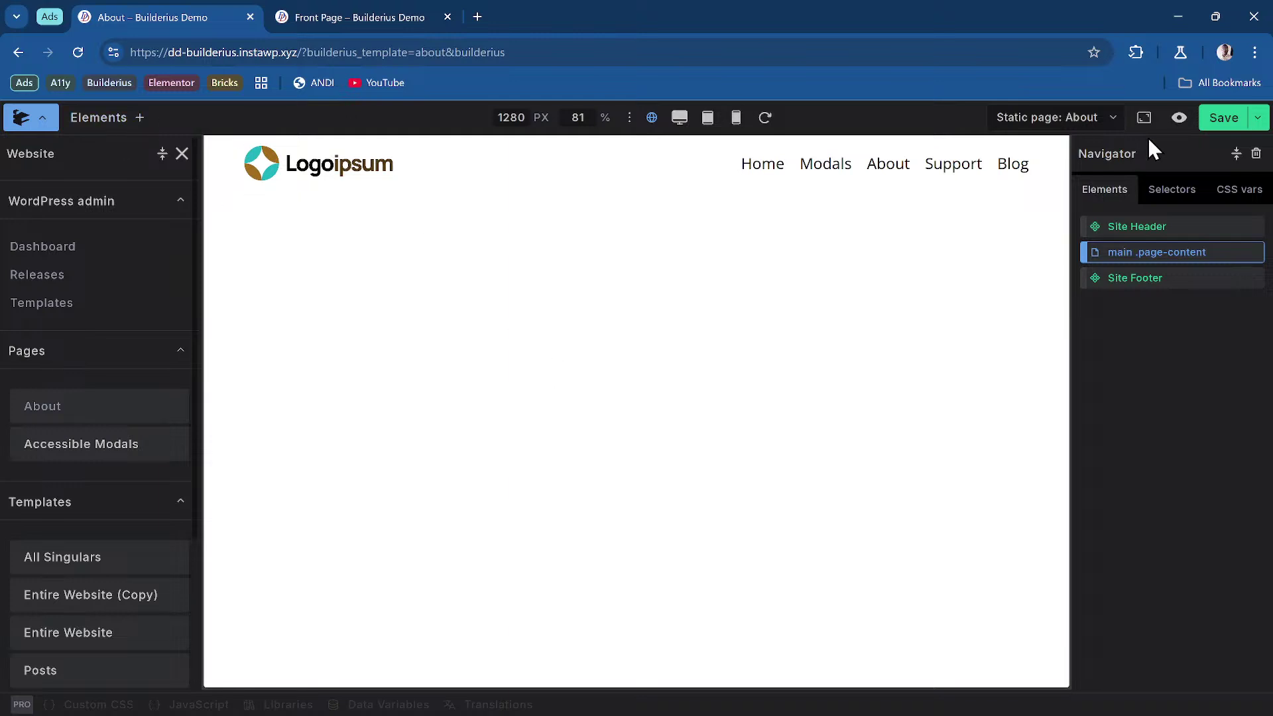
left_click(1179, 118)
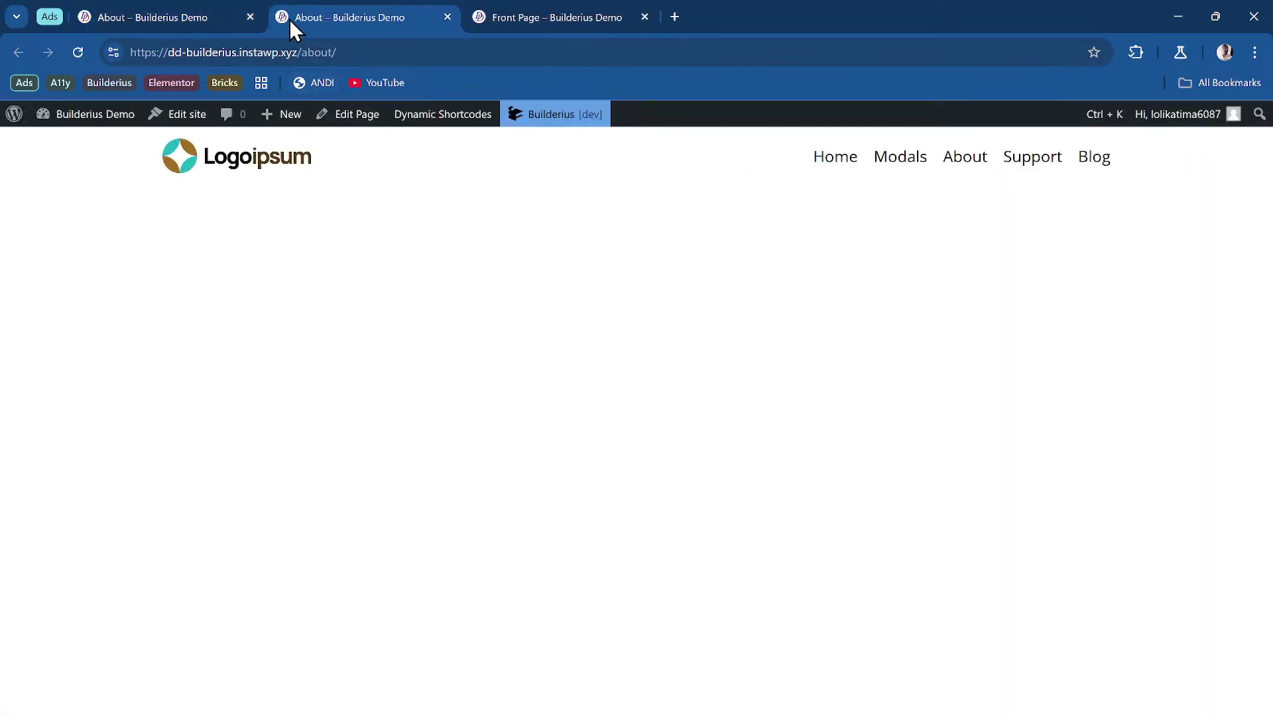
left_click(250, 17)
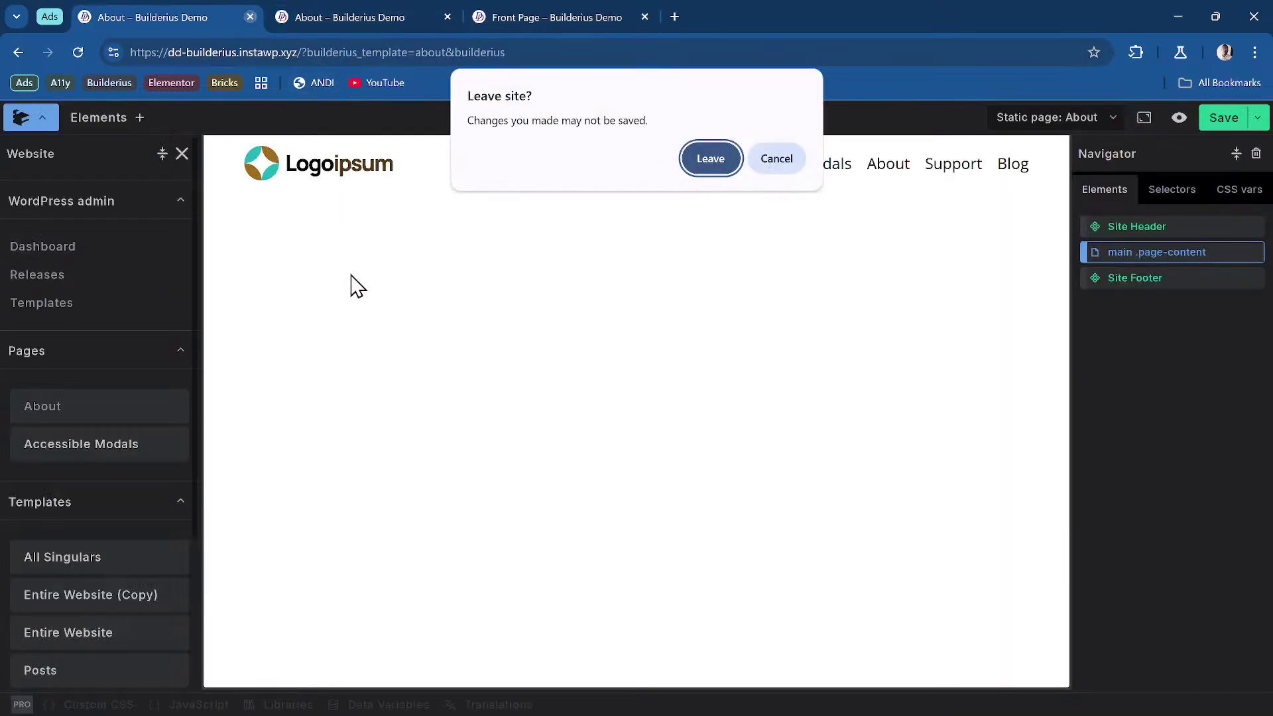
left_click(710, 158)
Step: Search the command palette's post types for the suggestion author's first name, then view the matching question post and read its list
key("ctrl+k")
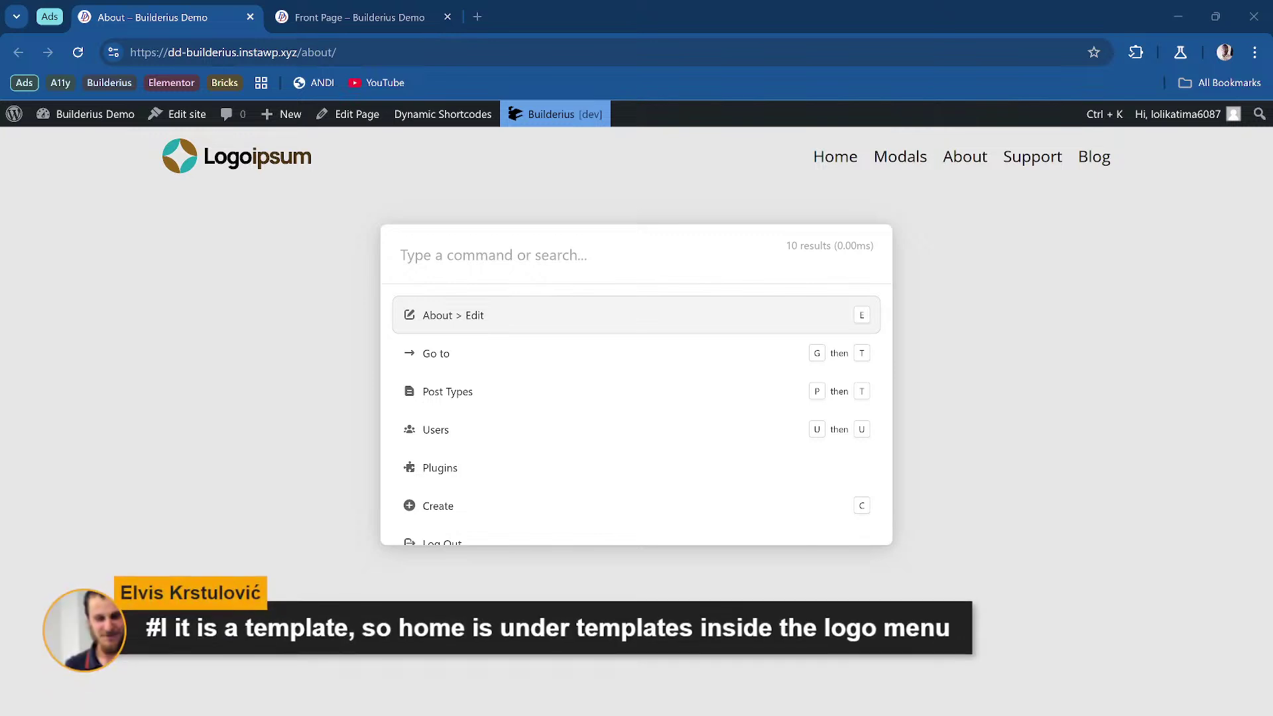
left_click(281, 252)
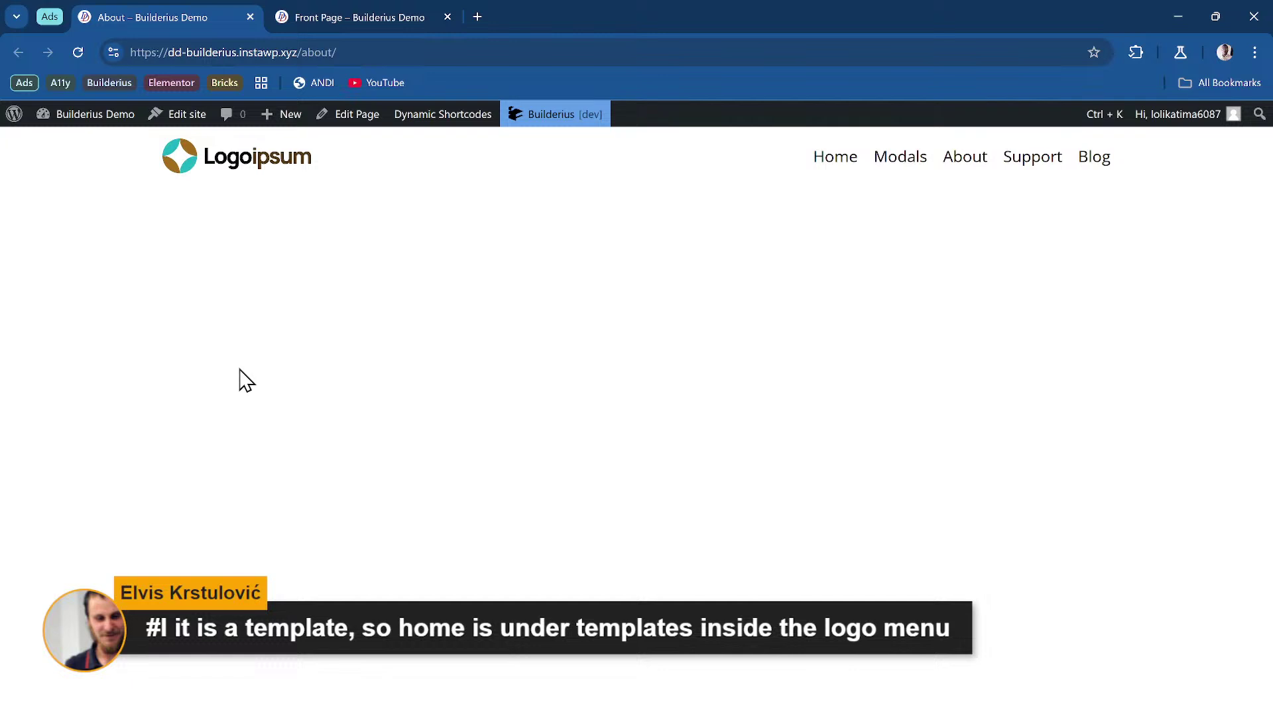
key("ctrl+k")
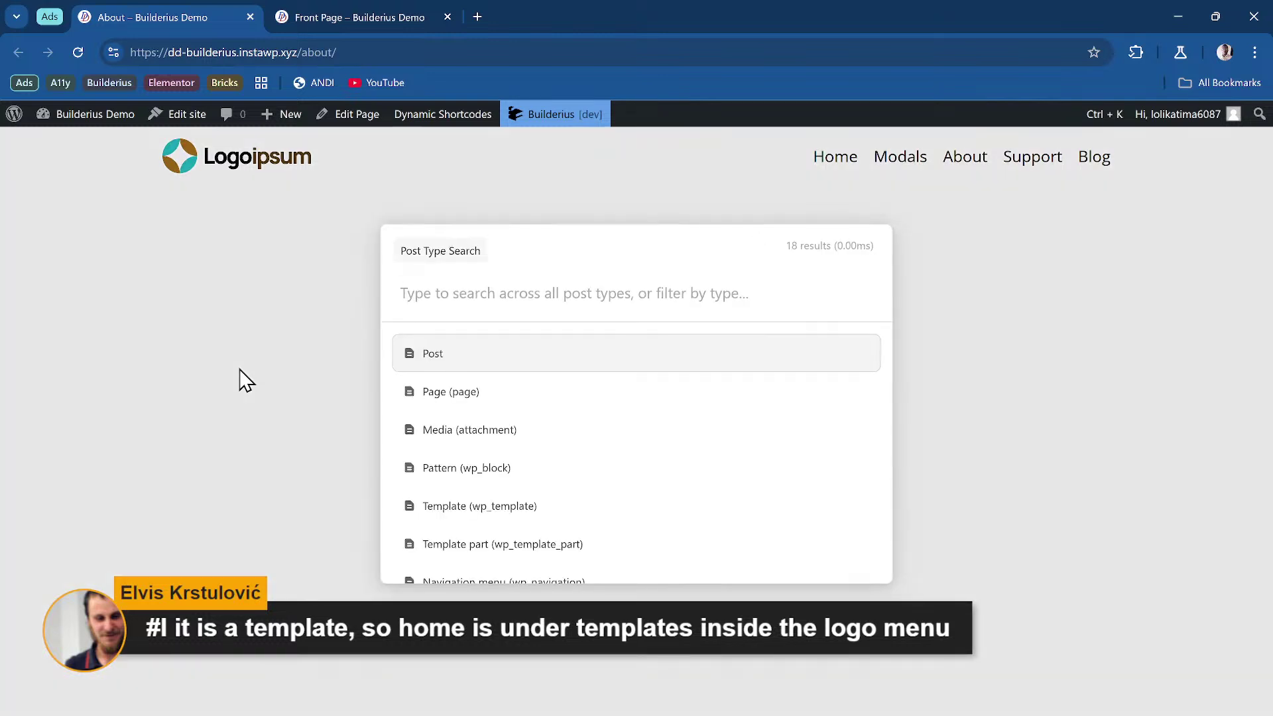
type("israel")
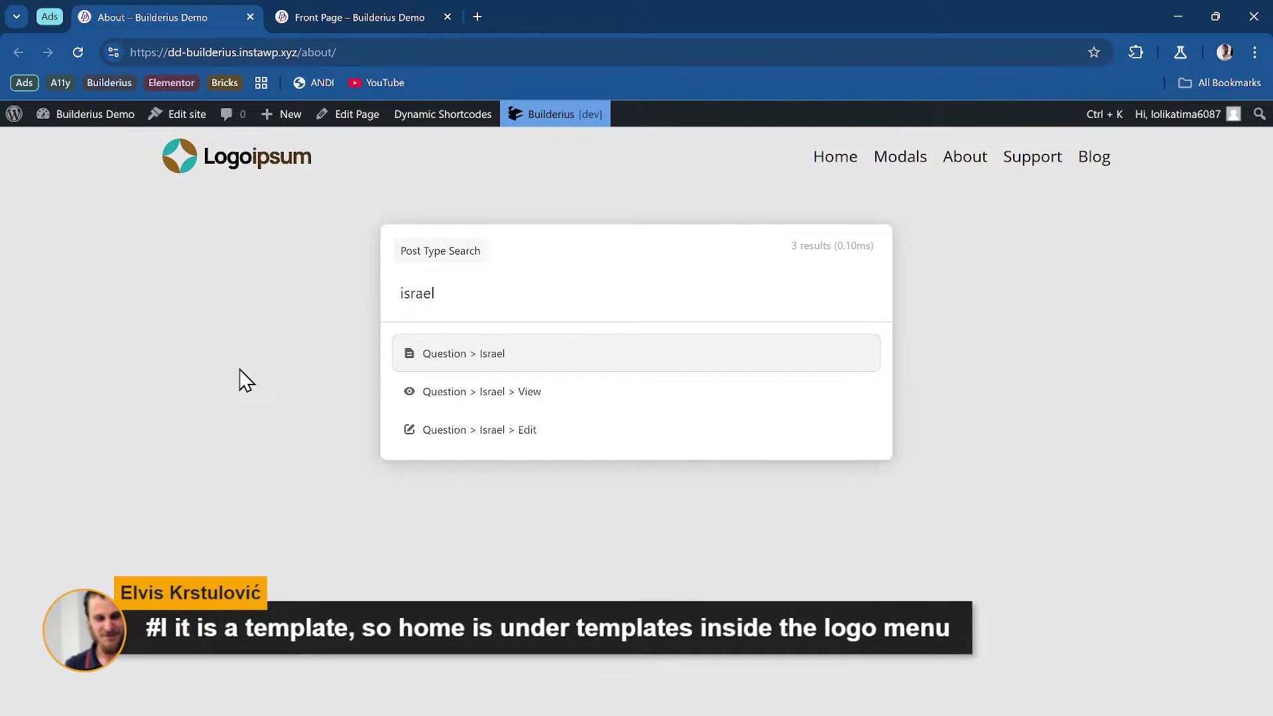
key("Return")
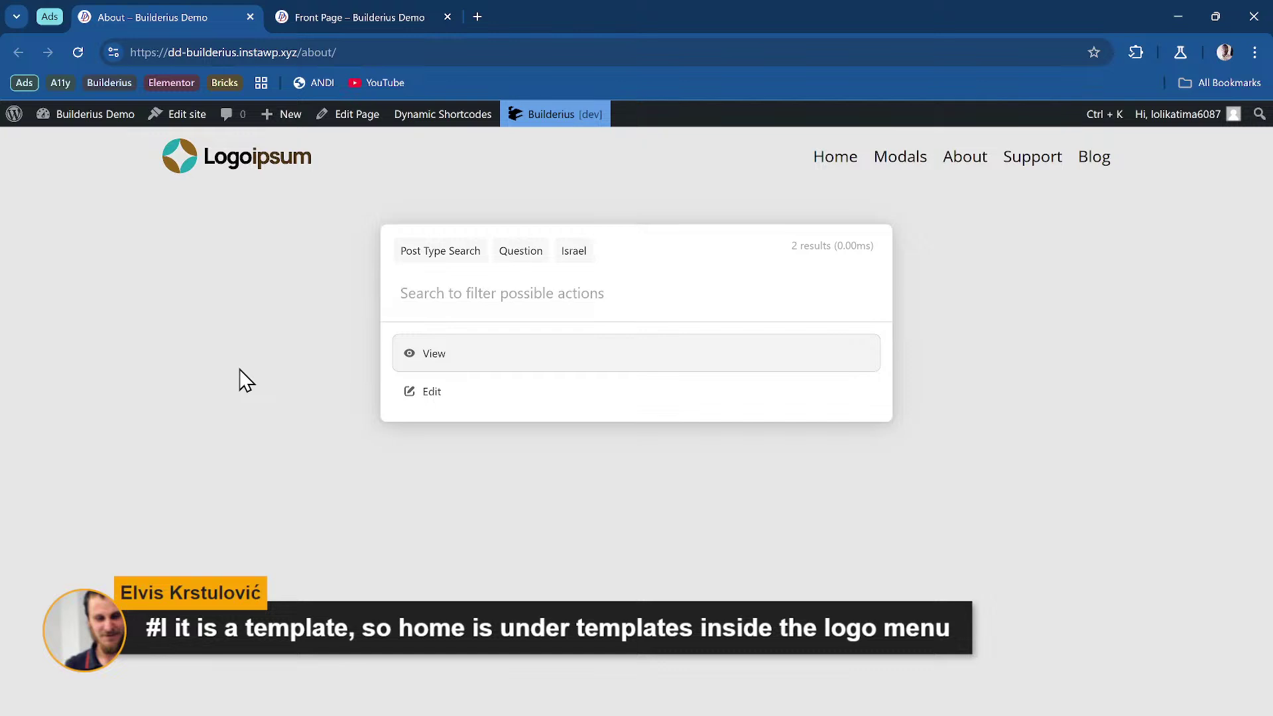
key("Return")
scroll(307, 346, "down", 3)
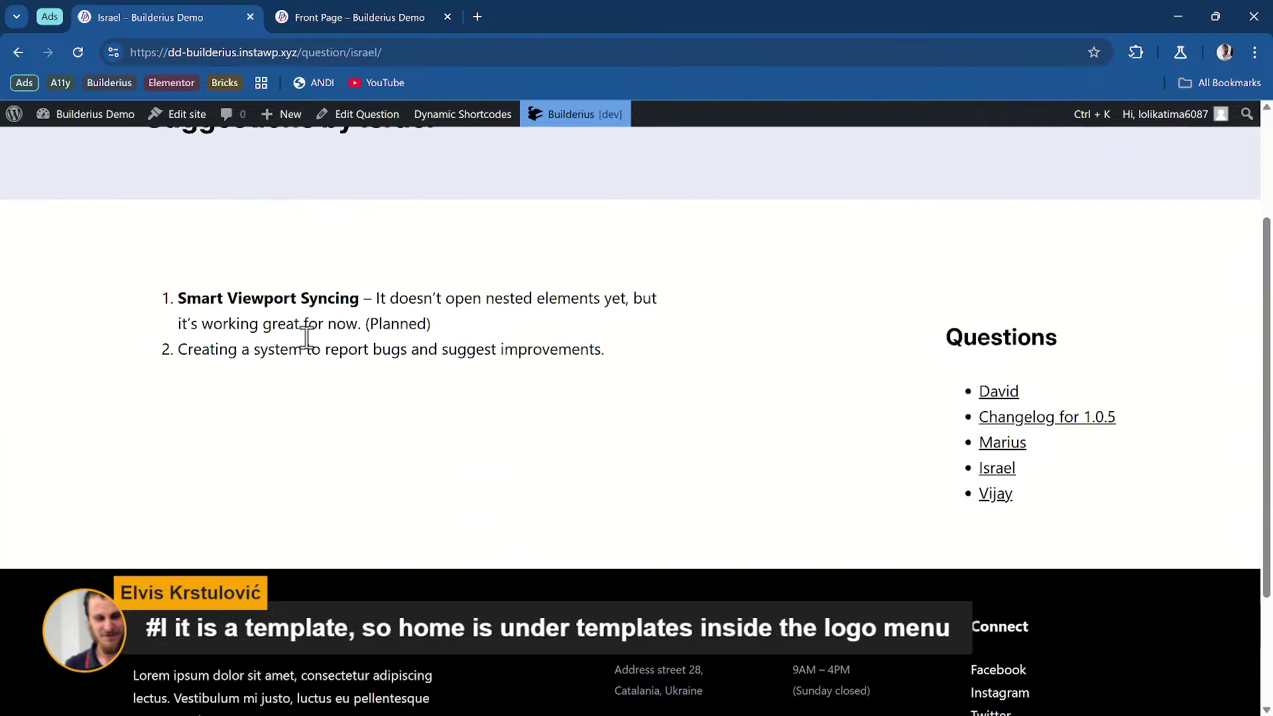
scroll(221, 301, "down", 1)
scroll(199, 318, "up", 2)
scroll(192, 314, "down", 1)
Step: In the Home page's builder, select the Link Button, expand the Navigator's element tree, and select the portfolio image beside the hosting heading
left_click(352, 22)
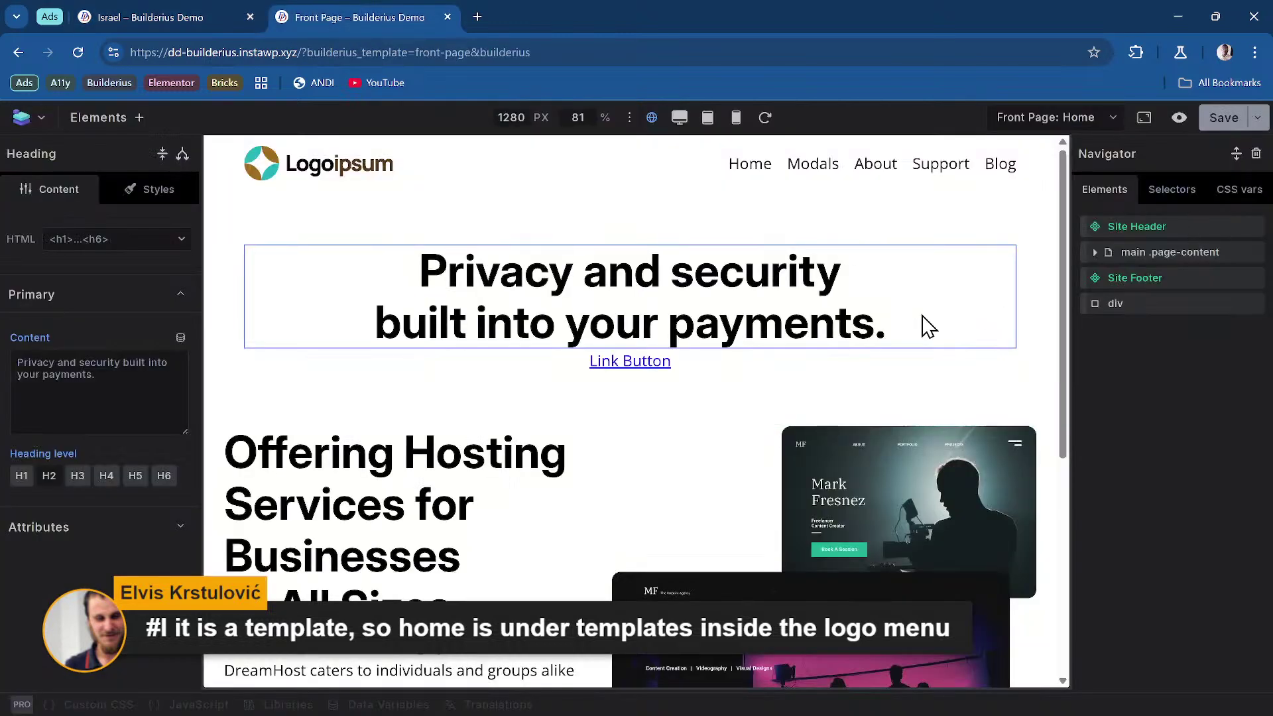
left_click(660, 365)
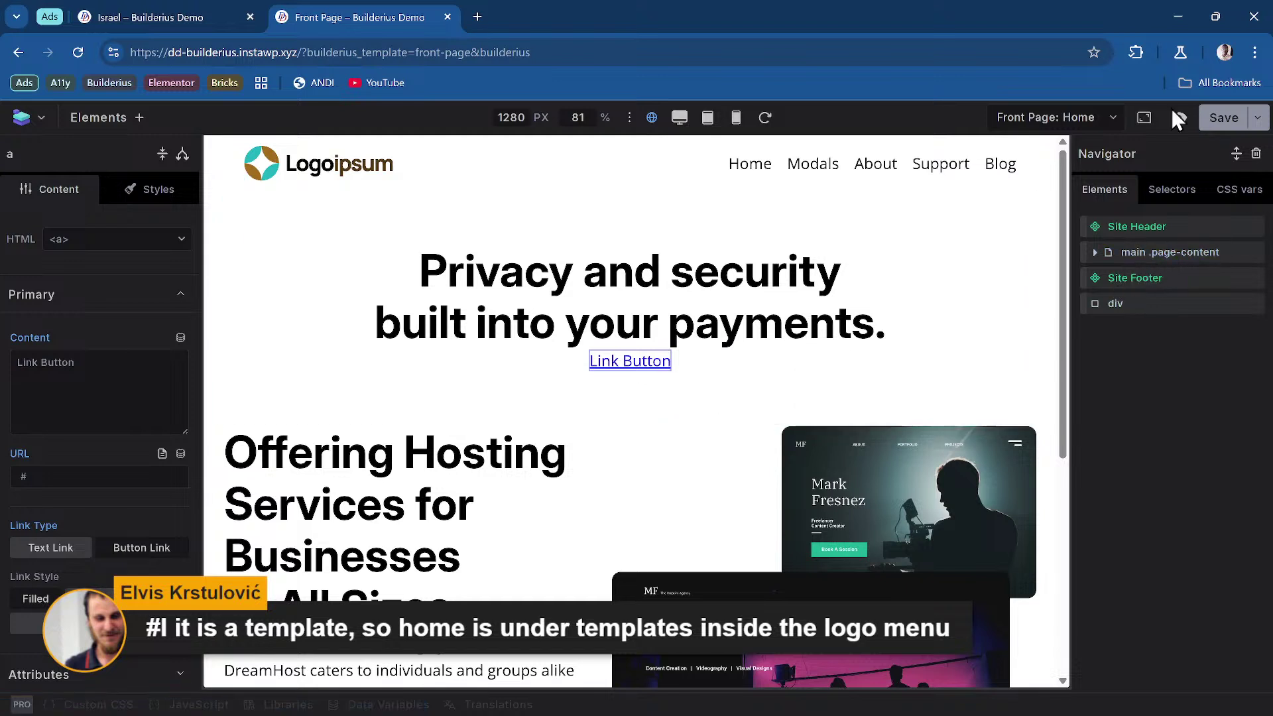
left_click(1236, 153)
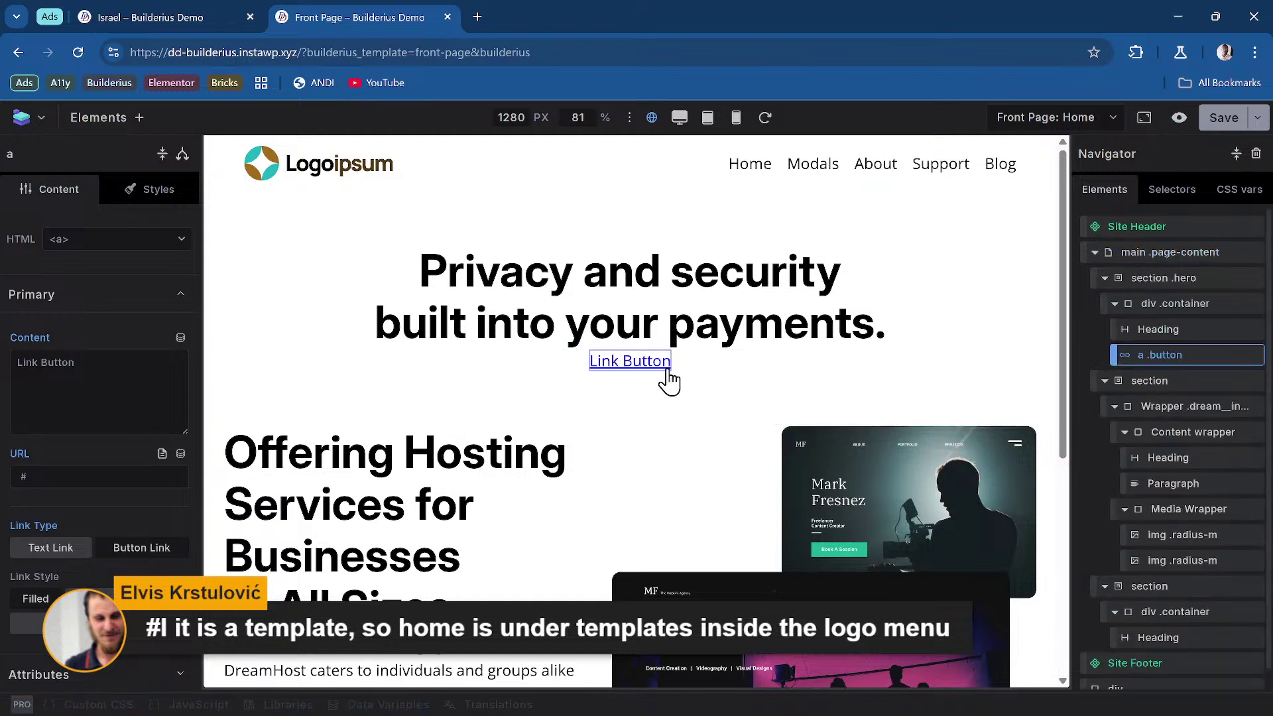
left_click(845, 481)
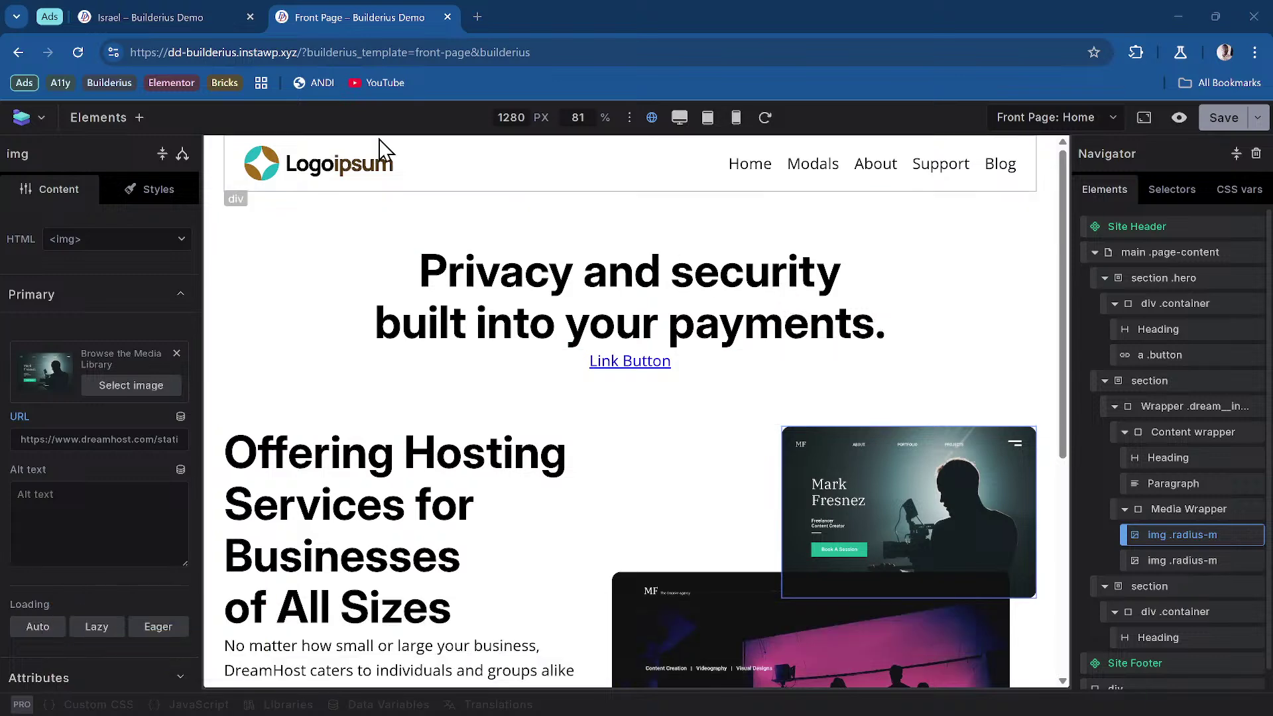
Step: Return to the suggestions post, reread it, and open the last entry in its Questions list to read that author's questions
left_click(167, 11)
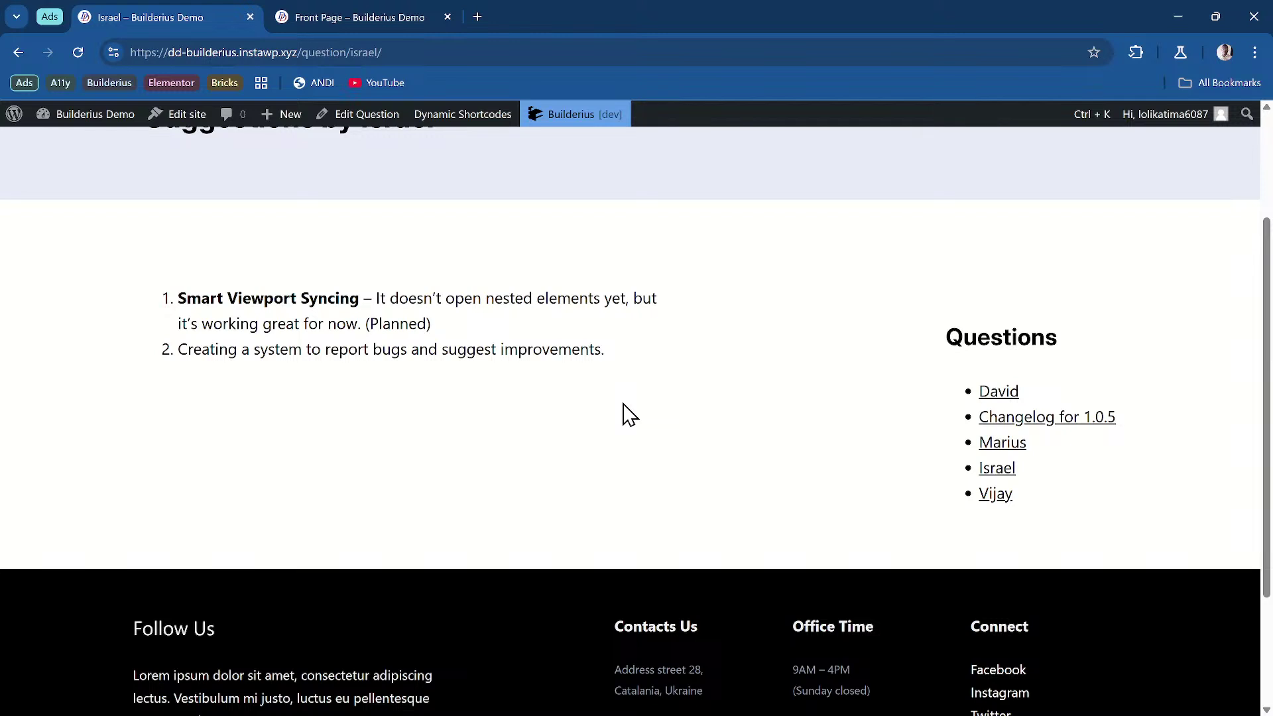
scroll(585, 361, "up", 3)
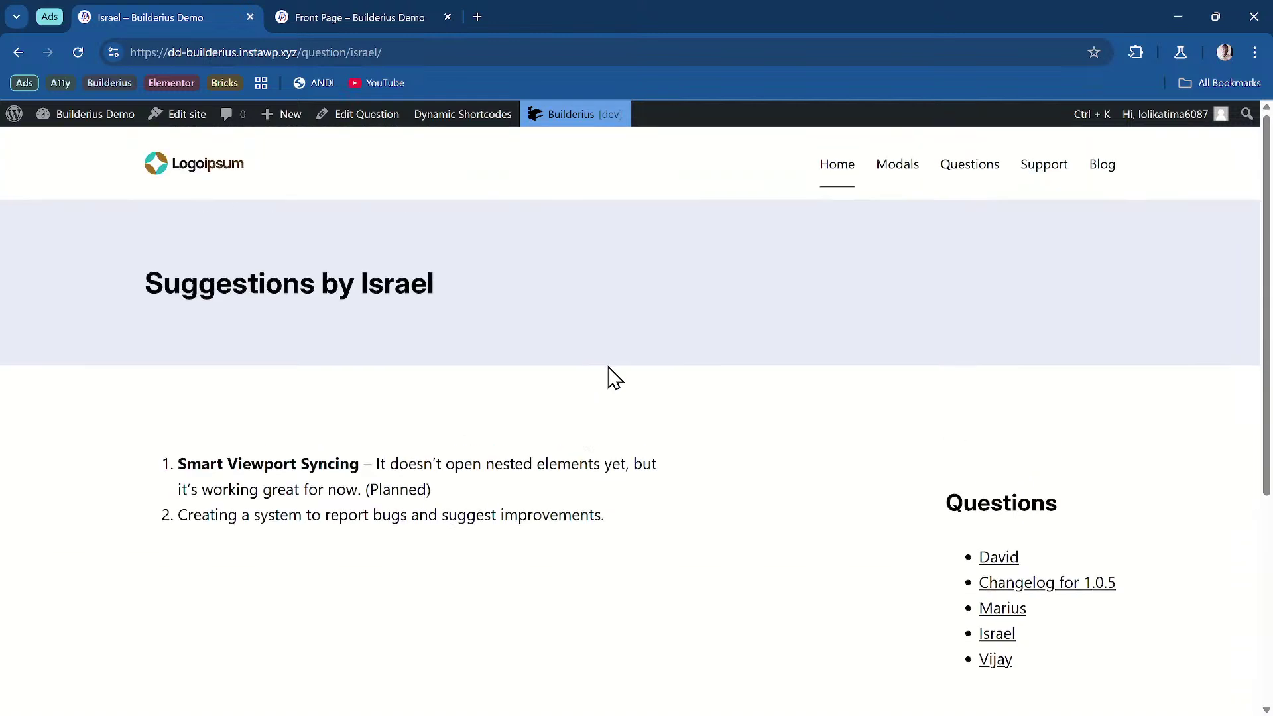
scroll(938, 369, "down", 3)
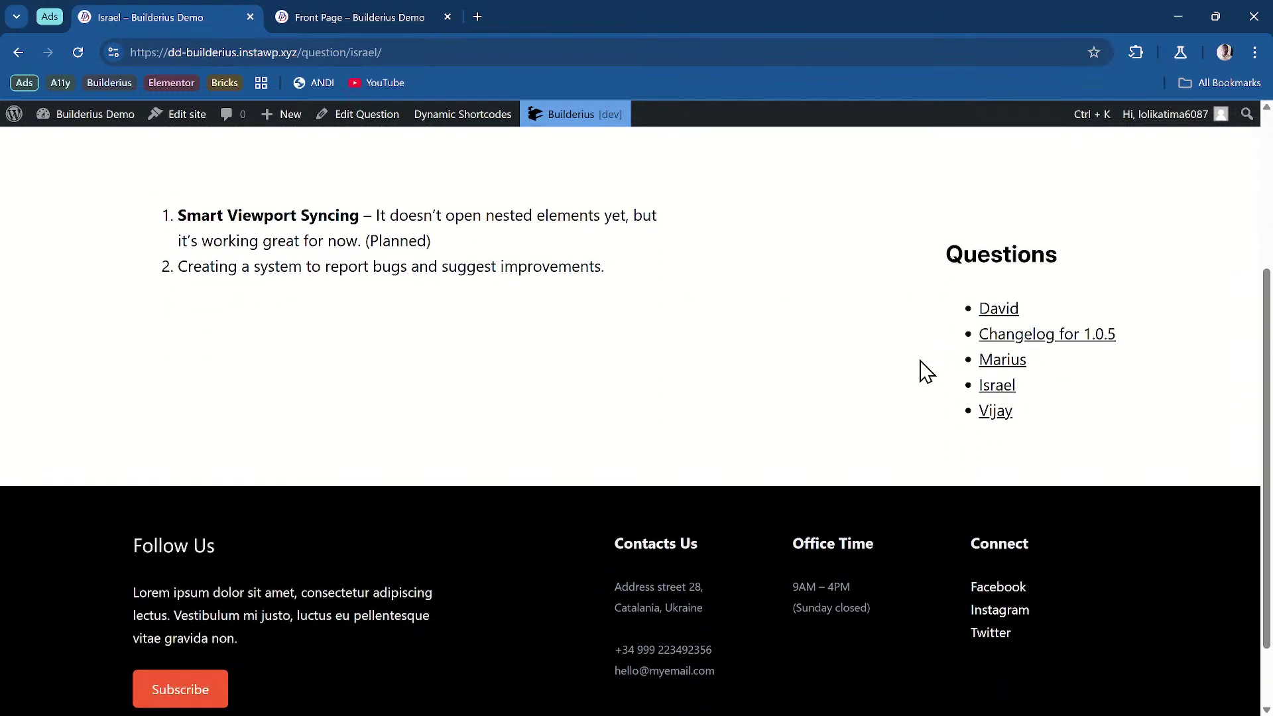
scroll(597, 285, "up", 3)
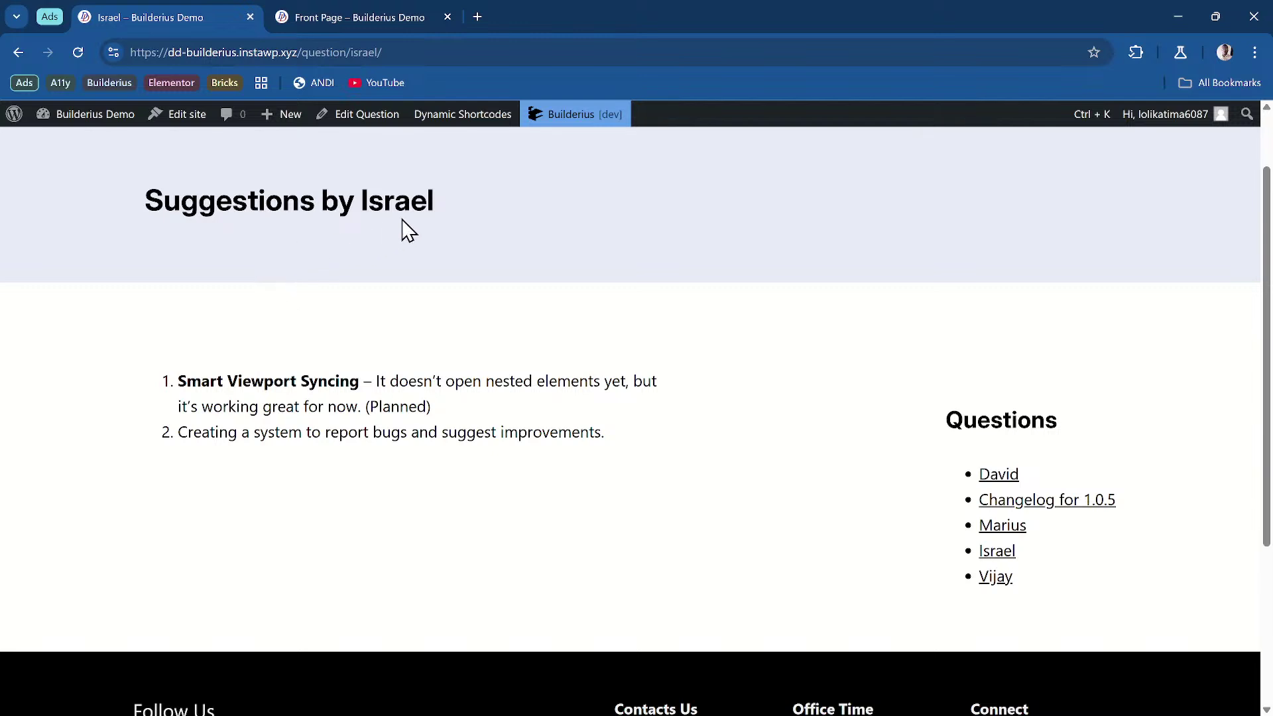
scroll(760, 411, "down", 2)
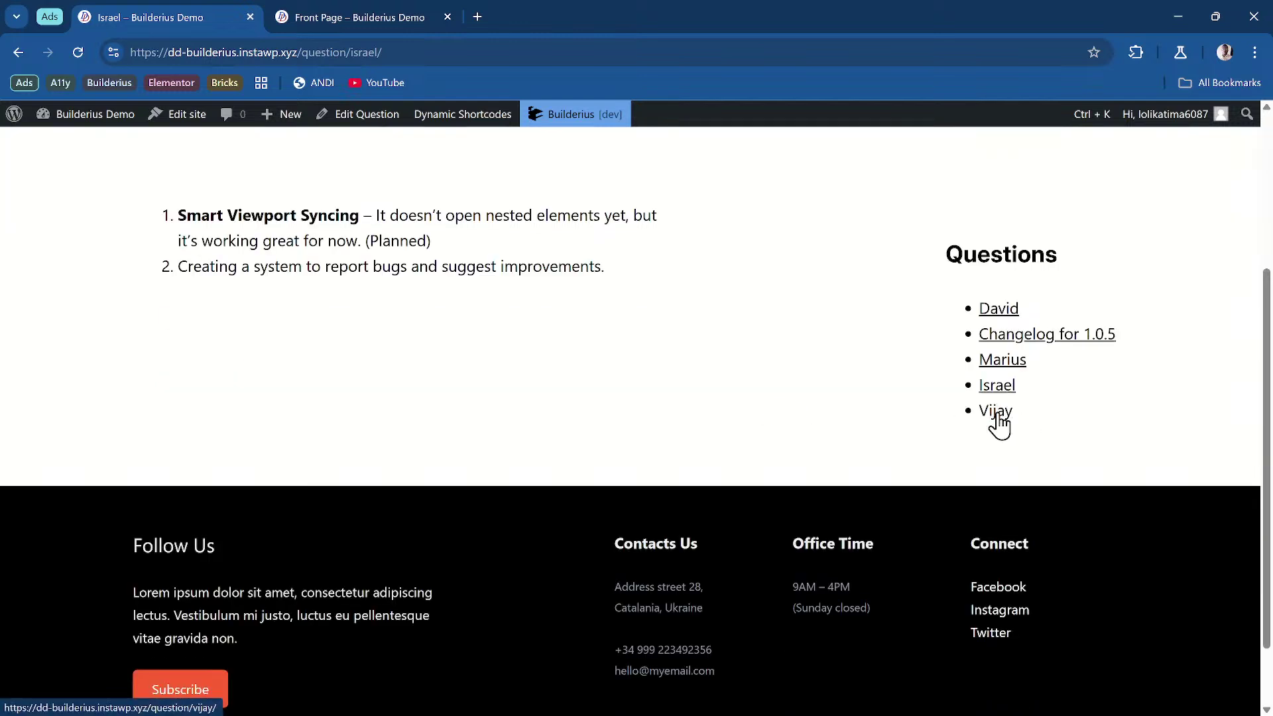
left_click(998, 412)
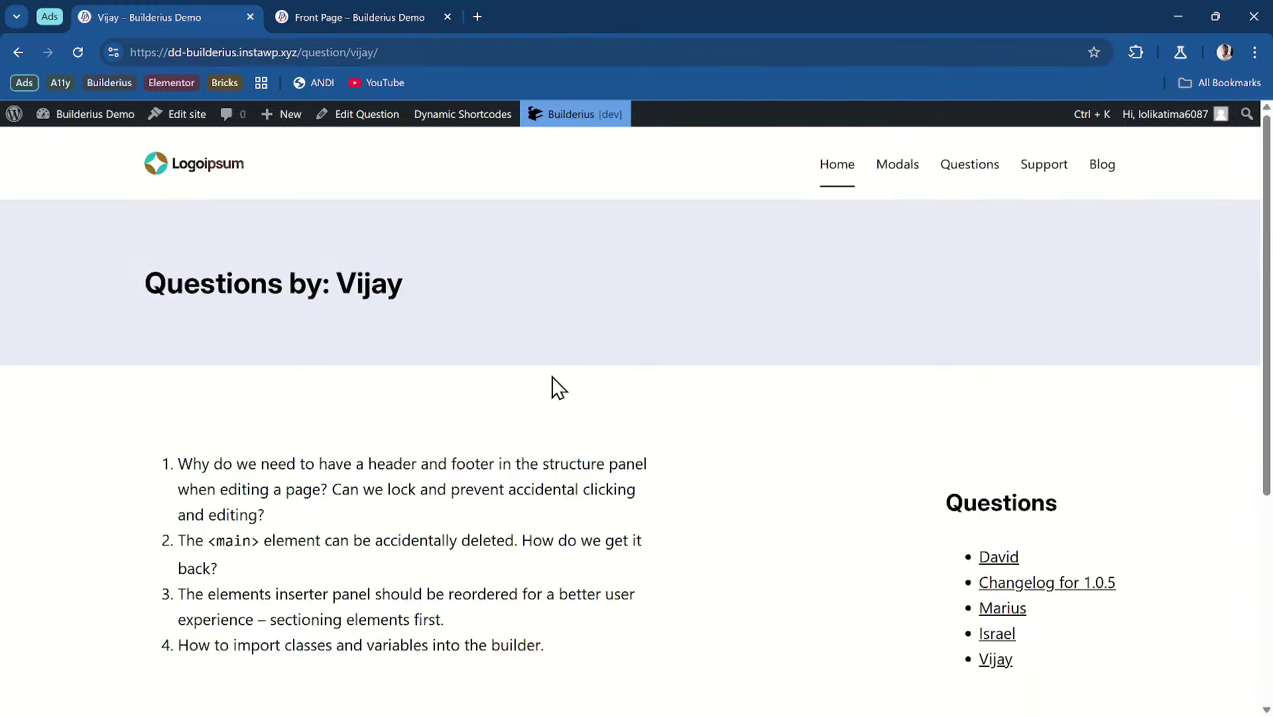
scroll(555, 387, "down", 2)
scroll(553, 374, "up", 1)
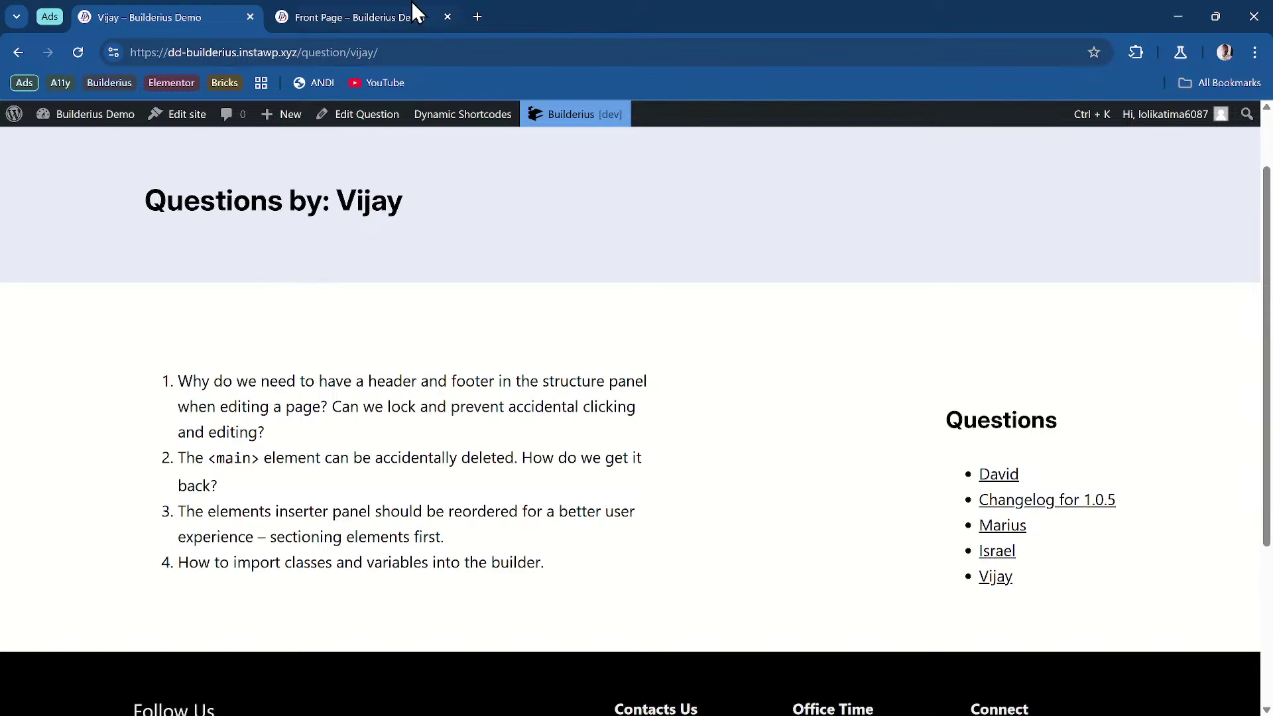
Step: In the Home page's builder, collapse main .page-content in the Navigator and delete the empty div below the Site Footer
left_click(371, 18)
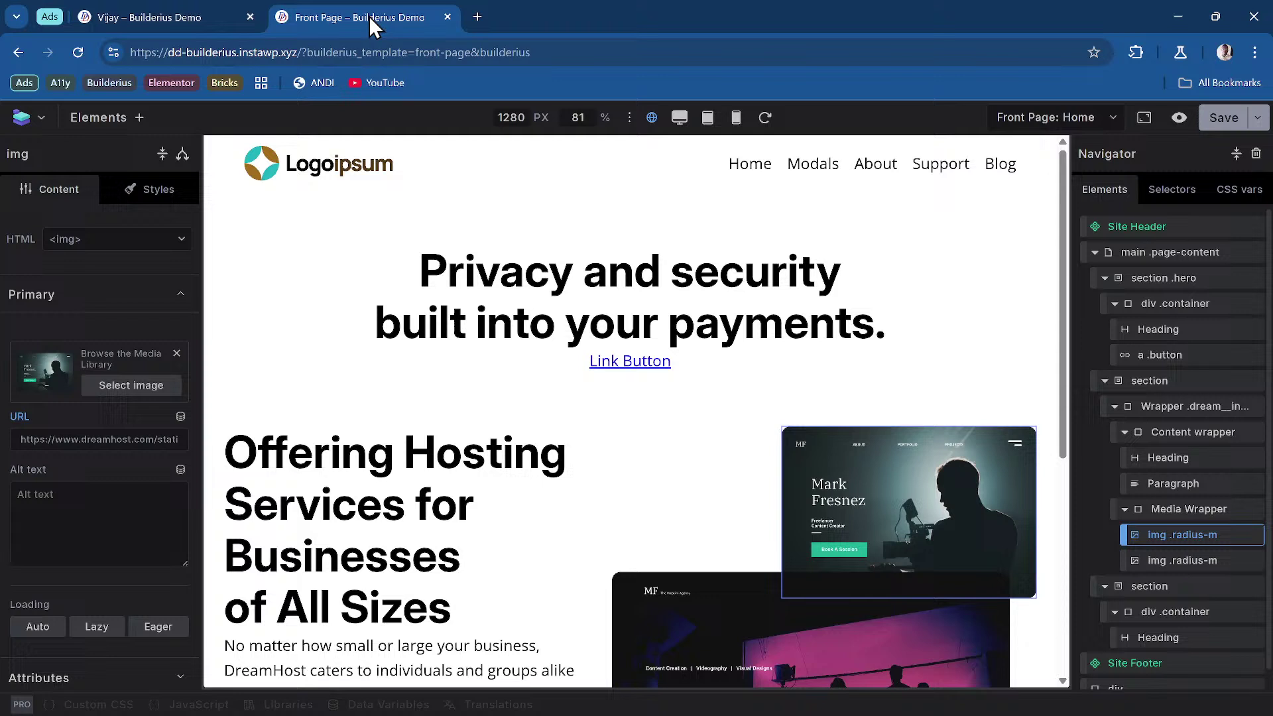
left_click(1096, 252)
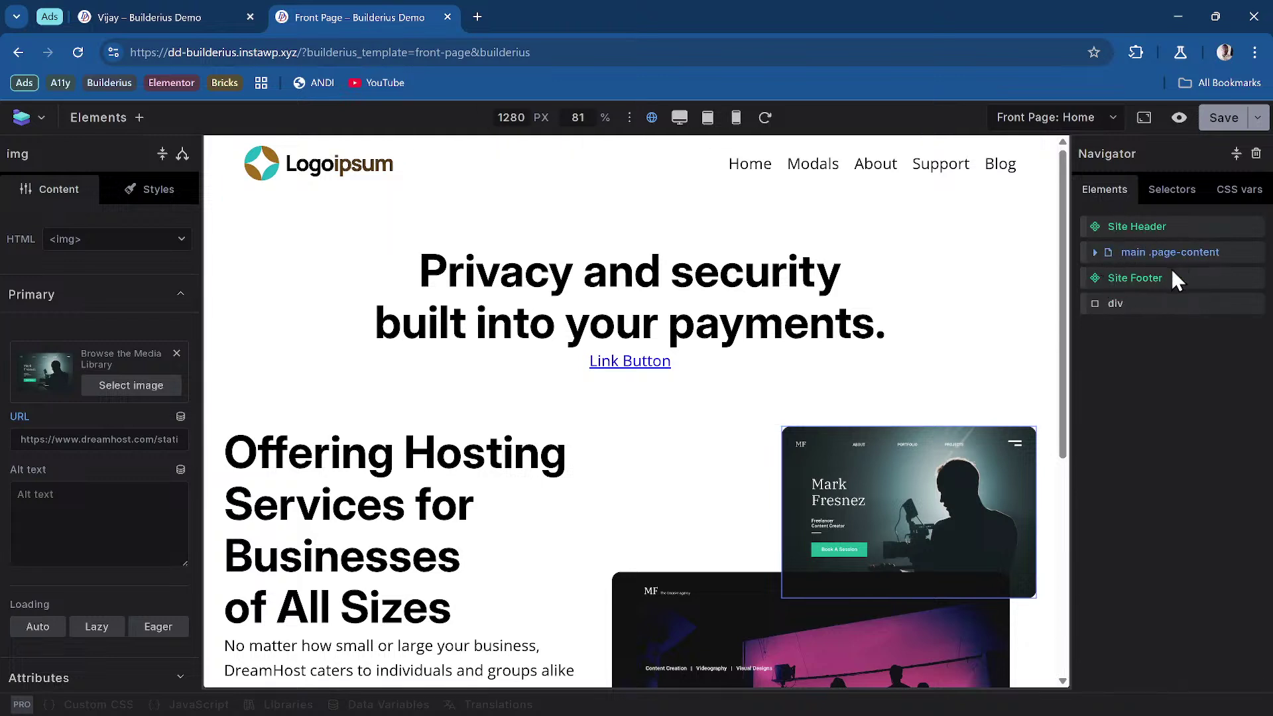
right_click(1117, 325)
left_click(1165, 456)
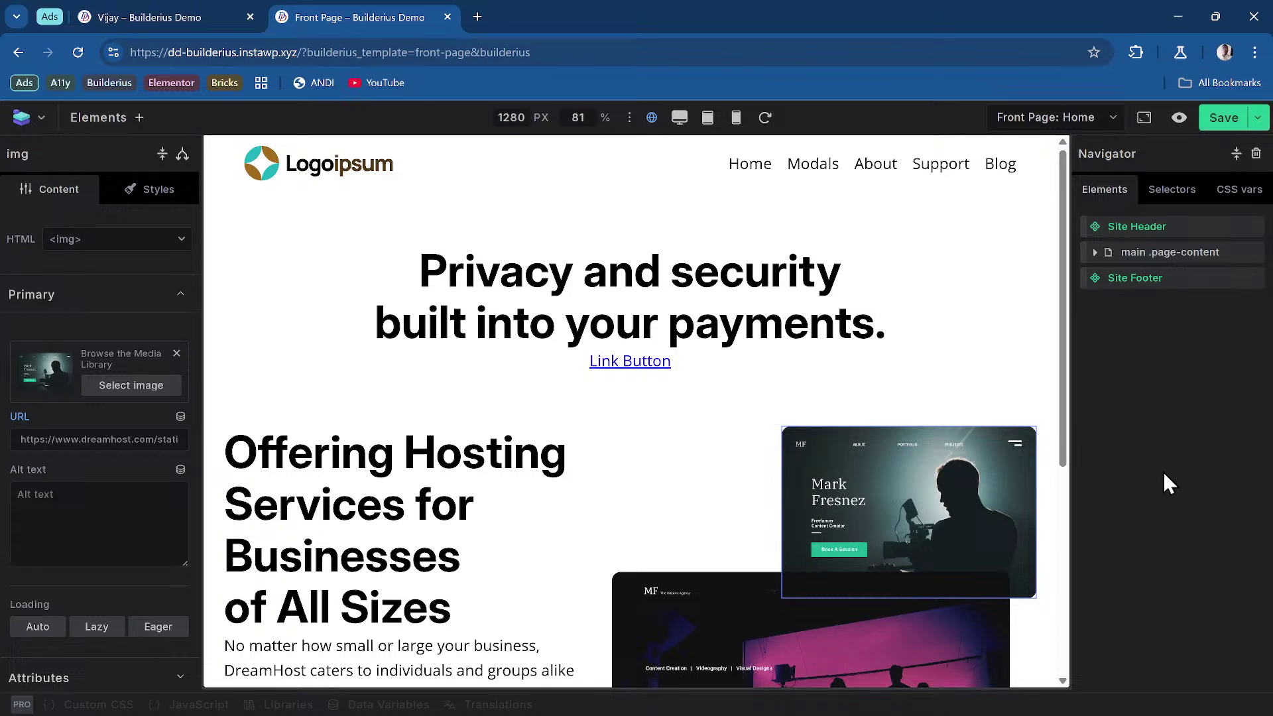
Step: Select the Site Header component in the Navigator and open it for component editing
left_click(1153, 227)
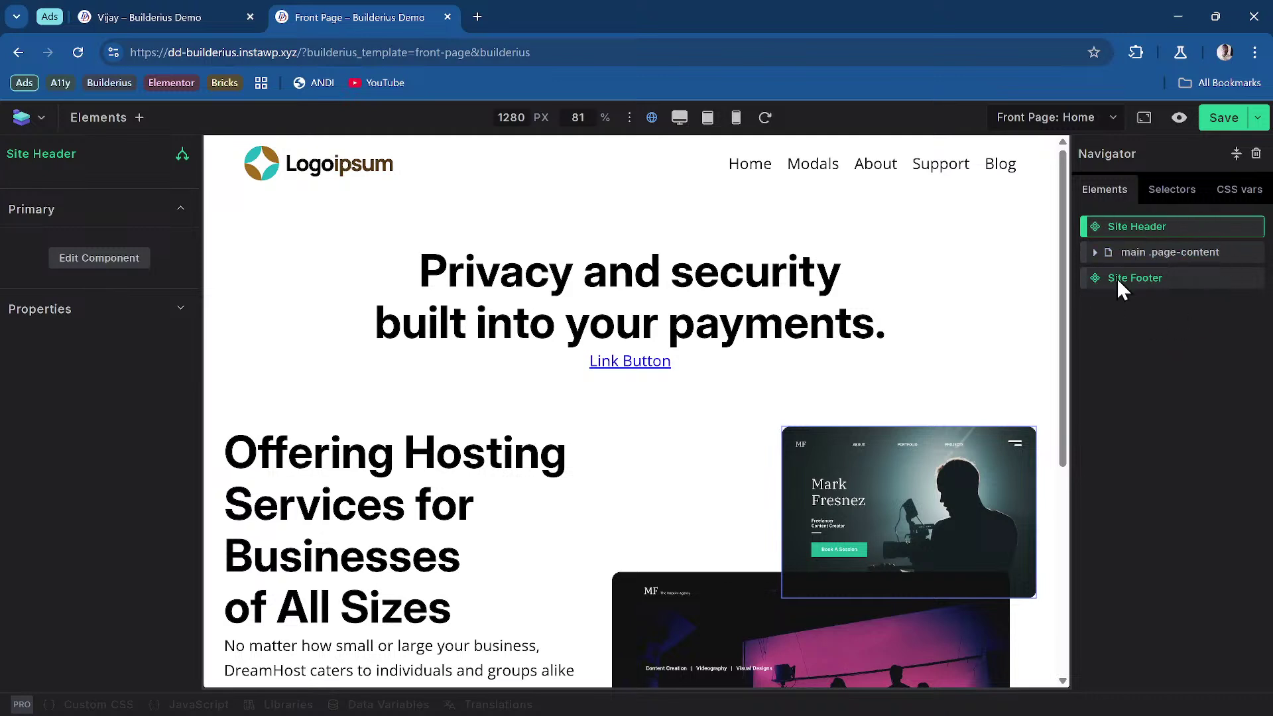
left_click(1149, 229)
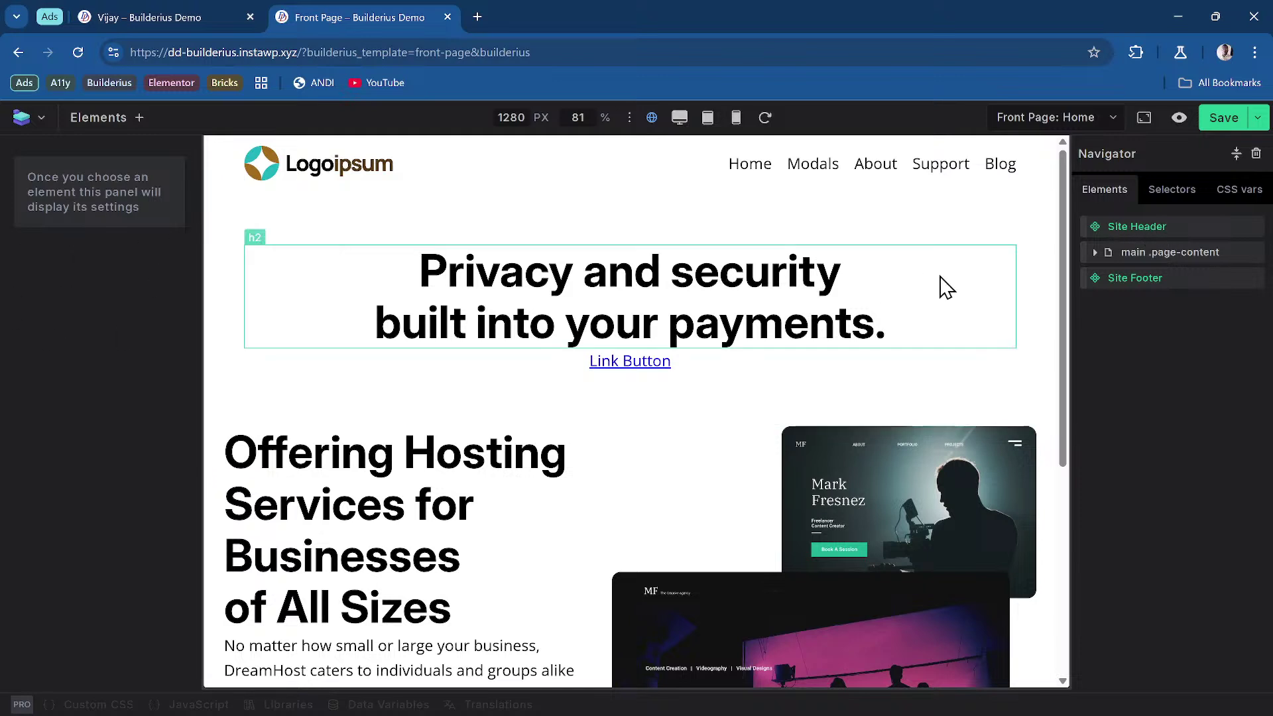
right_click(1137, 231)
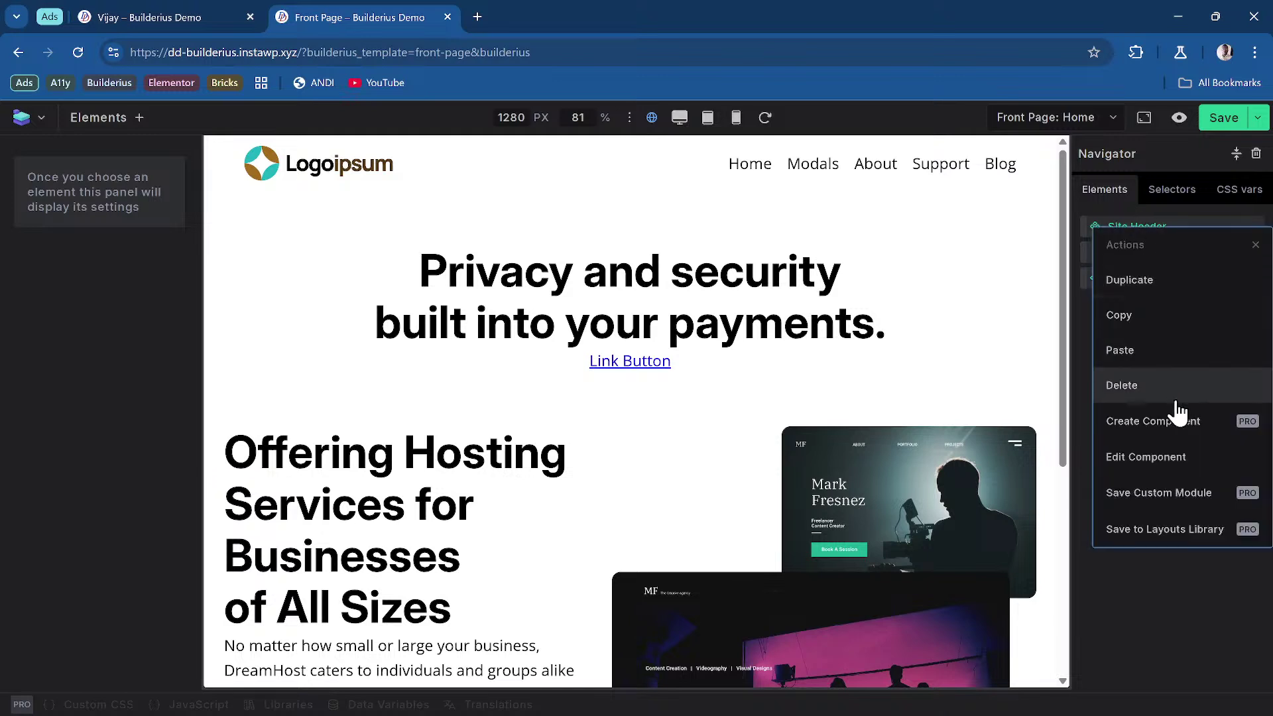
left_click(1149, 464)
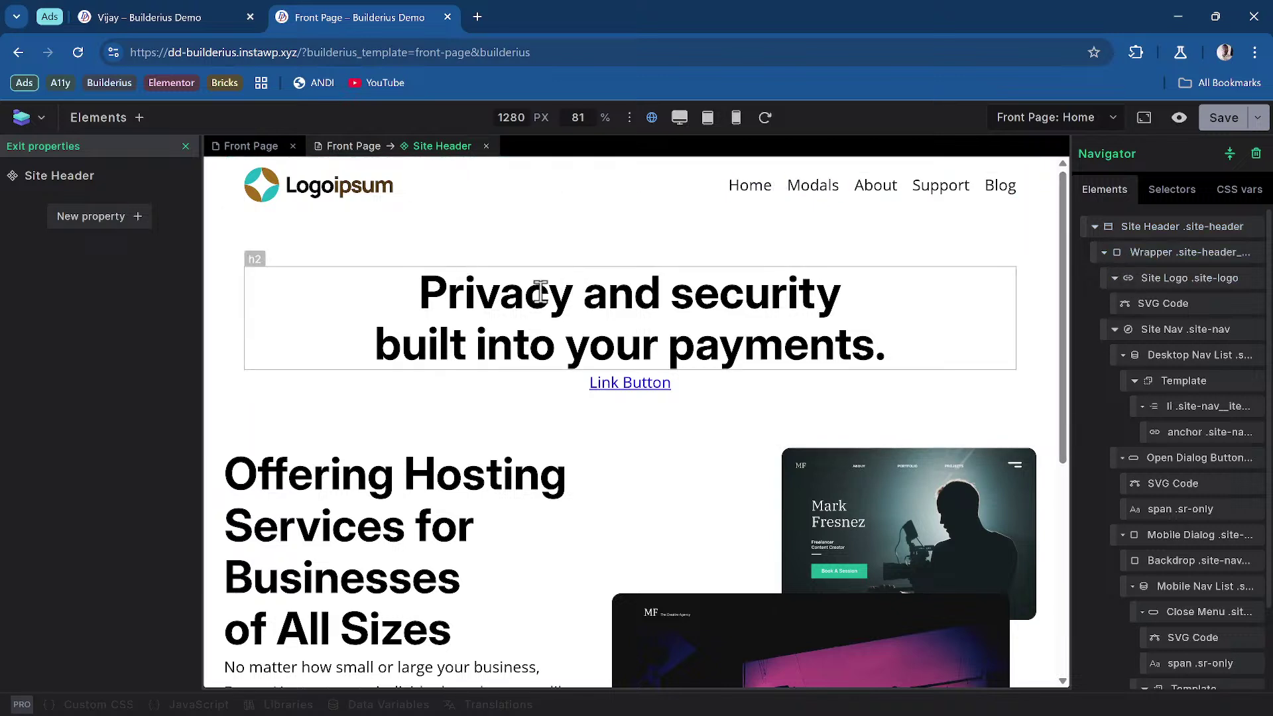
Step: Return to the Front Page template and collapse main .page-content in the Navigator
left_click(252, 151)
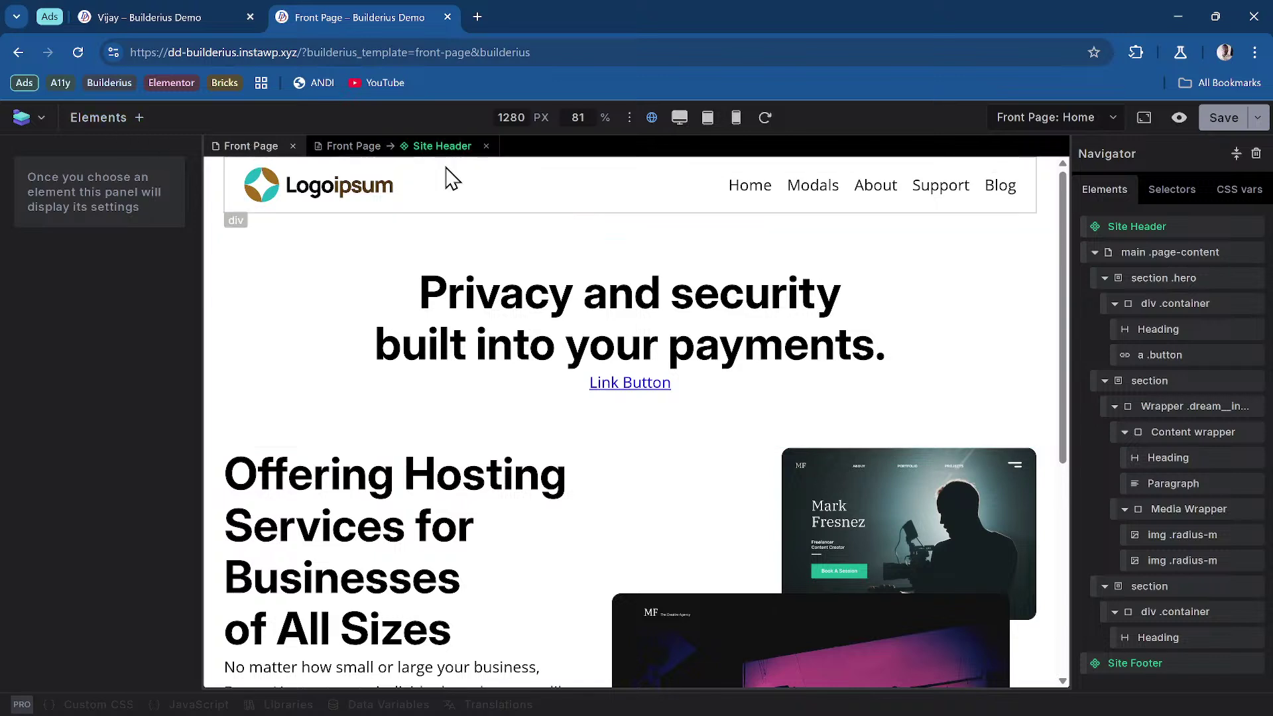
left_click(1095, 253)
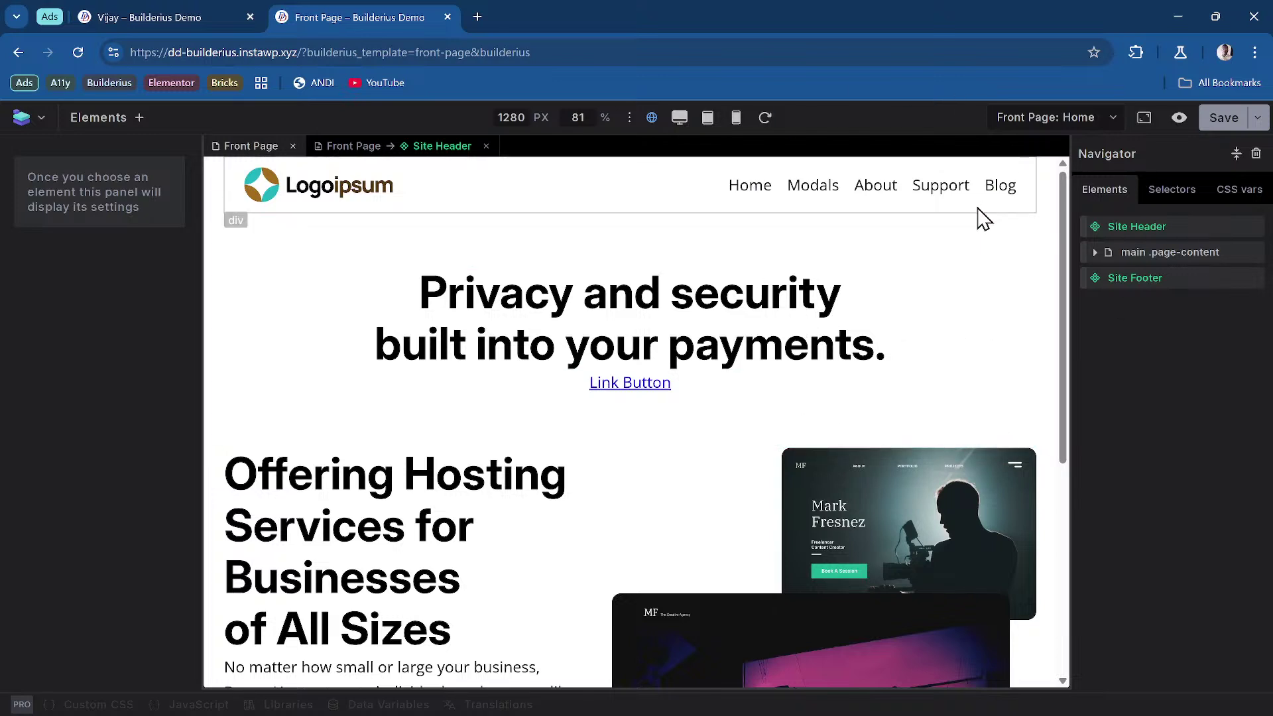
Step: Reread the question about a deleted <main> element, then return to the builder and look over main .page-content's child elements
left_click(163, 23)
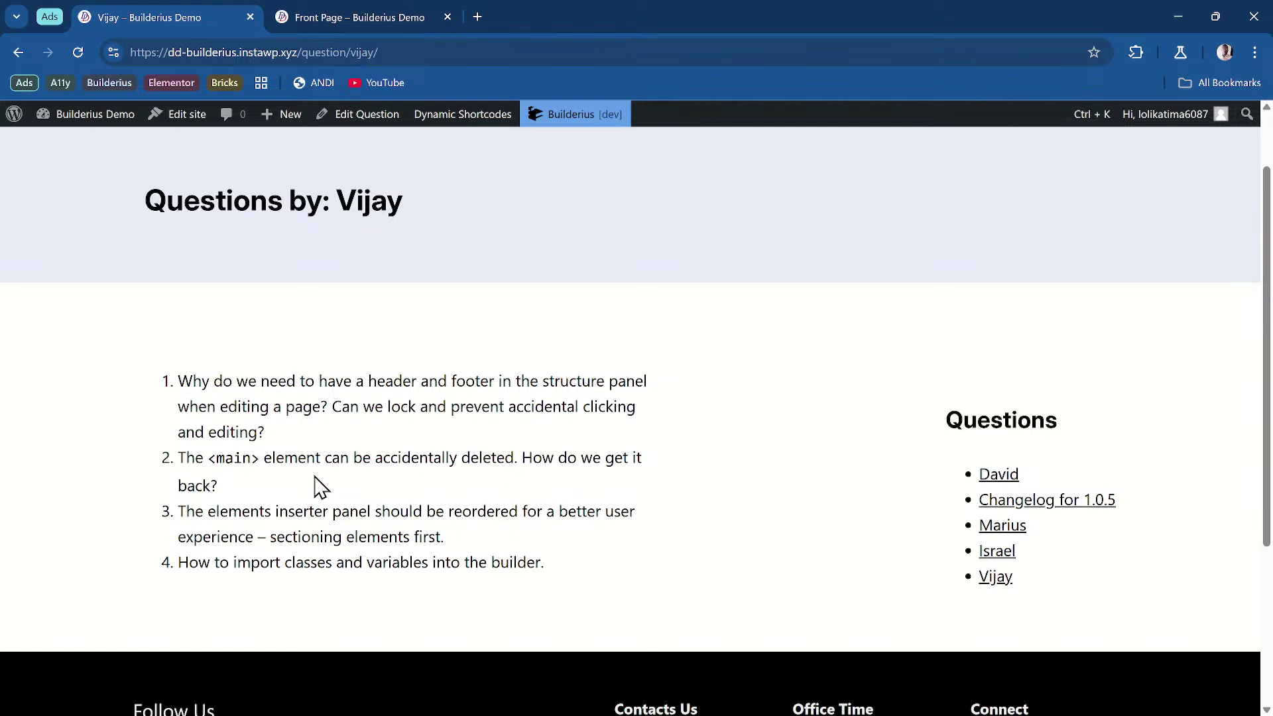
left_click(375, 14)
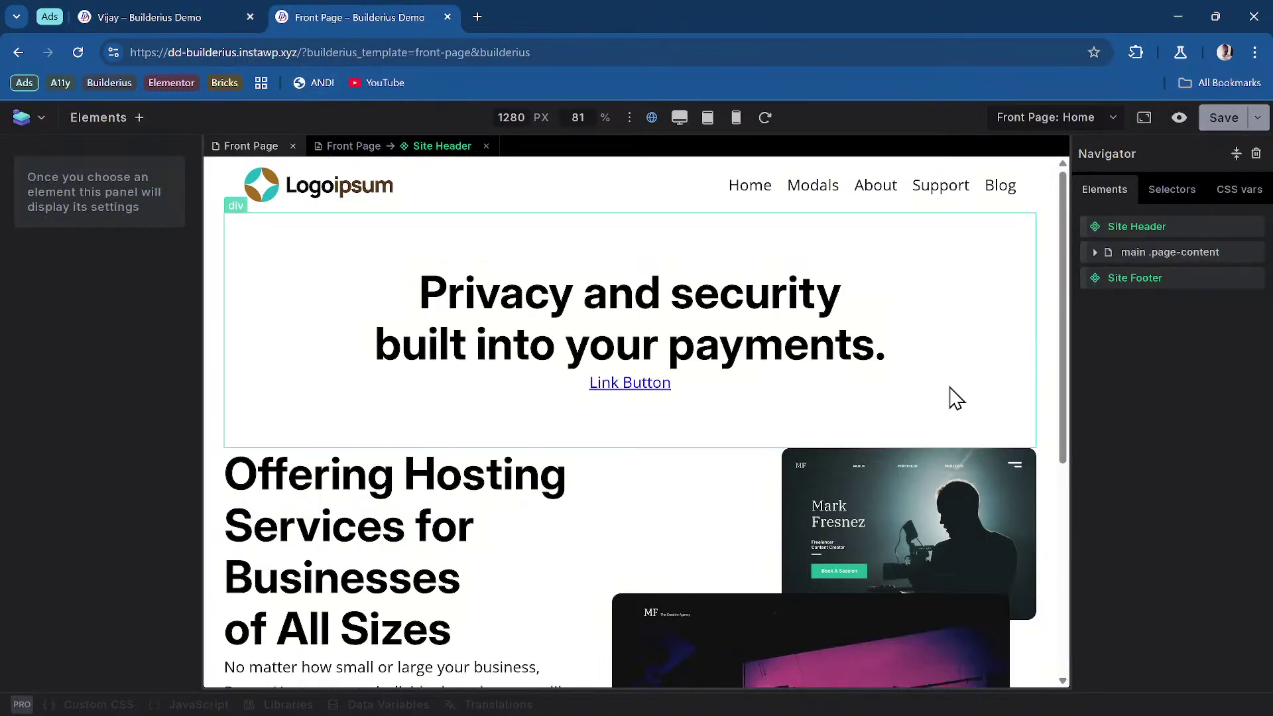
left_click(1093, 254)
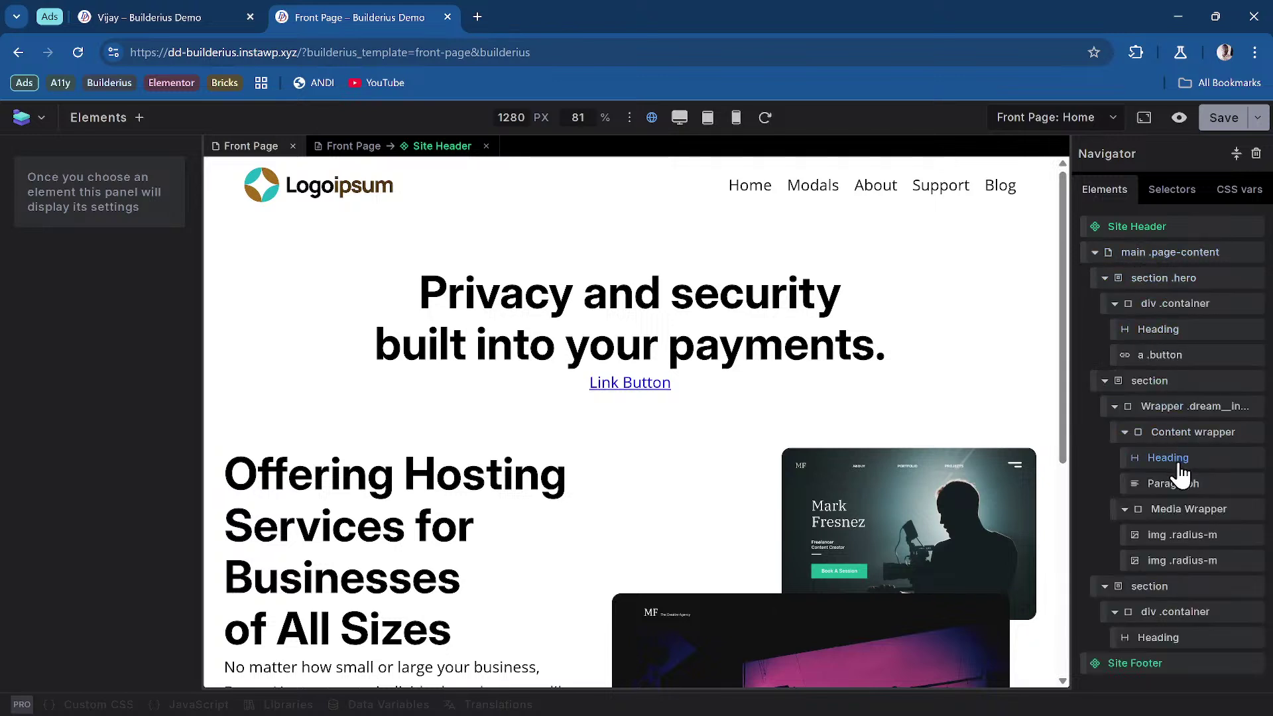
left_click(1094, 253)
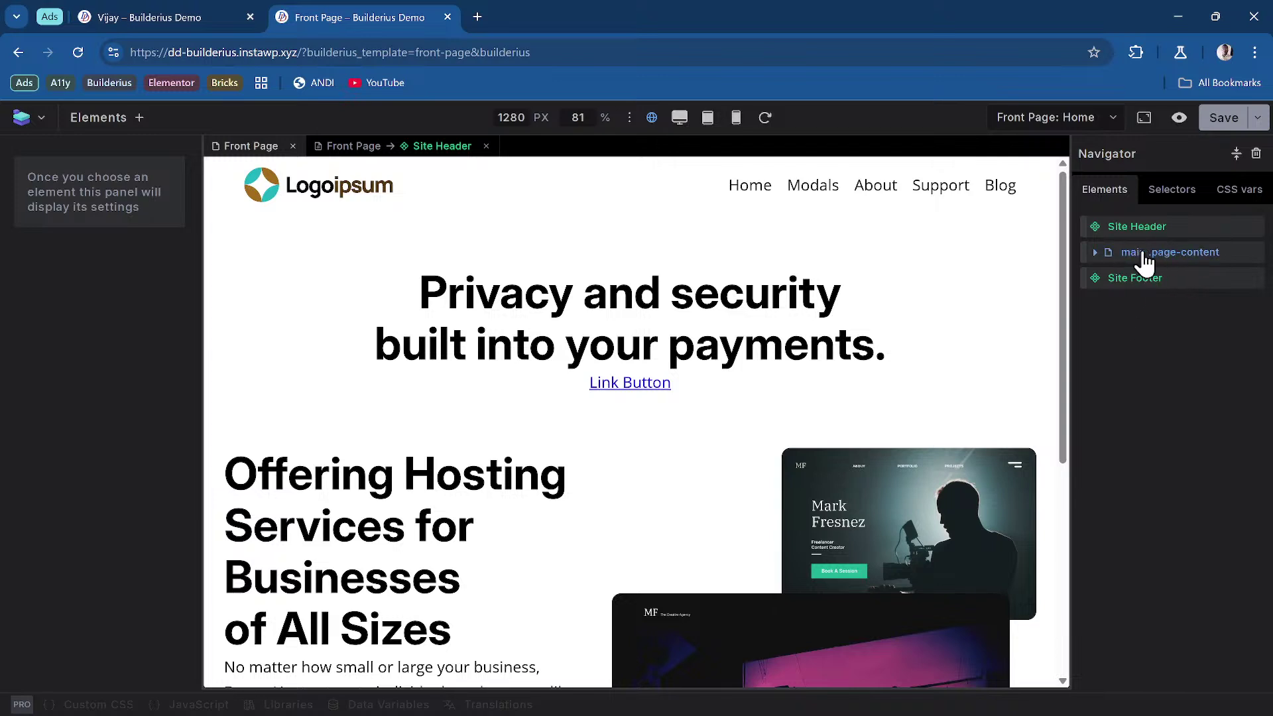
Step: Search the element inserter for "main" and add a Main element to the Front Page
left_click(137, 123)
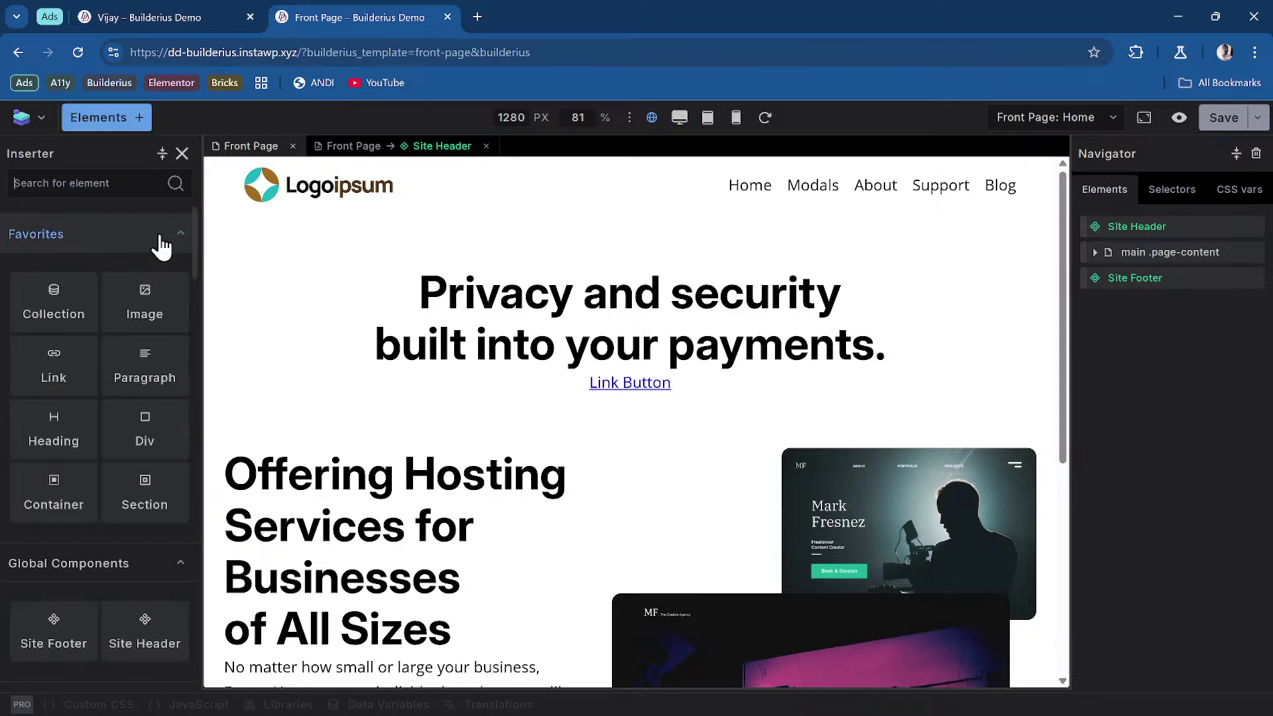
left_click(89, 191)
type("main")
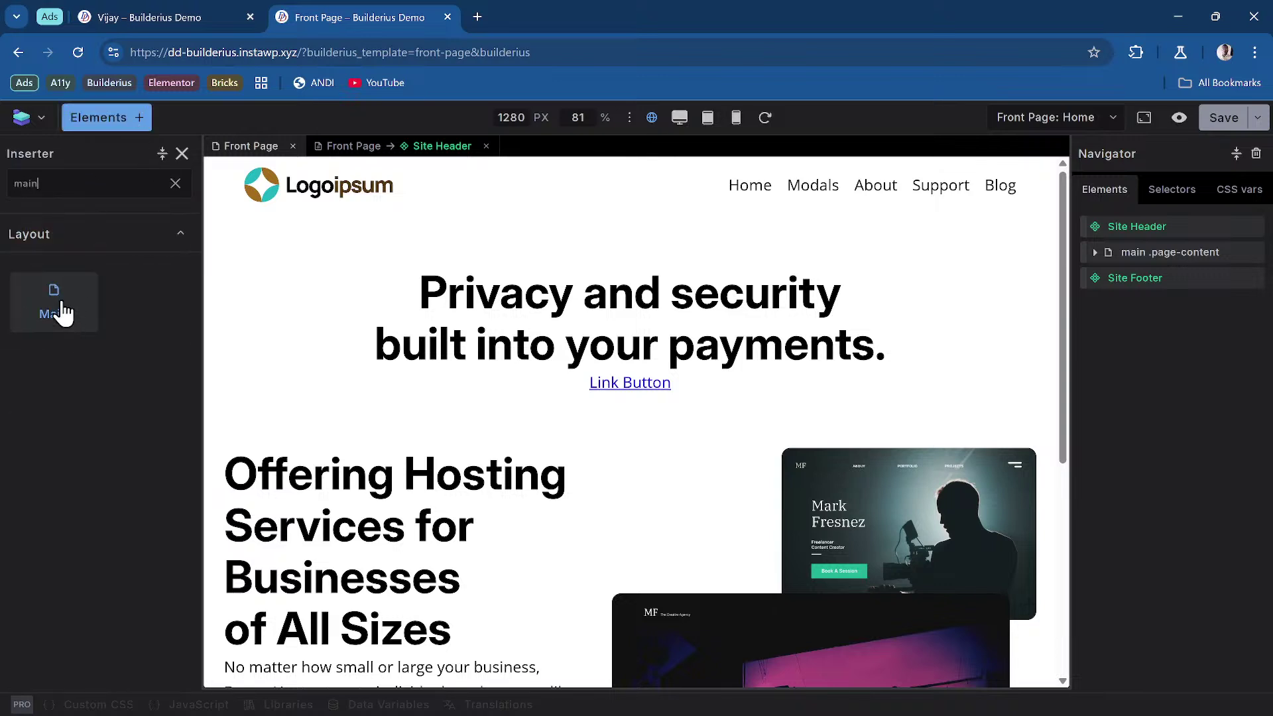
left_click(56, 309)
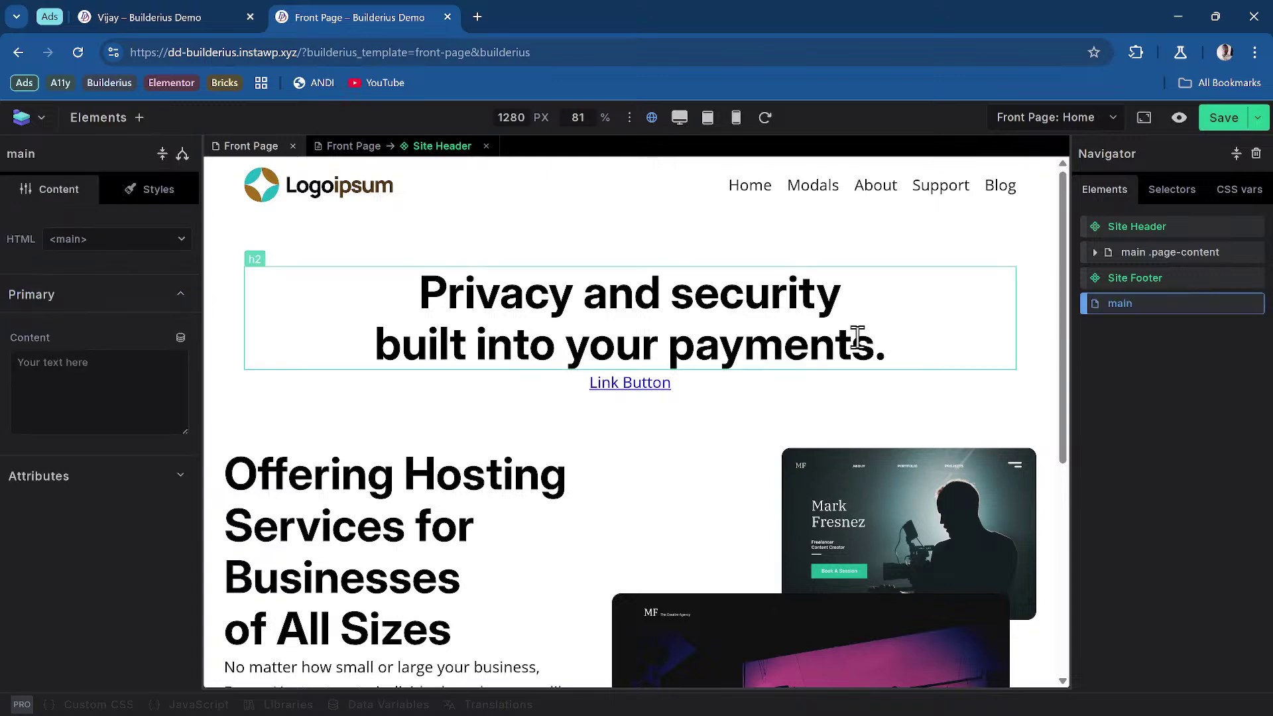
Step: Search the available style classes for "page-" on the new main element
left_click(166, 193)
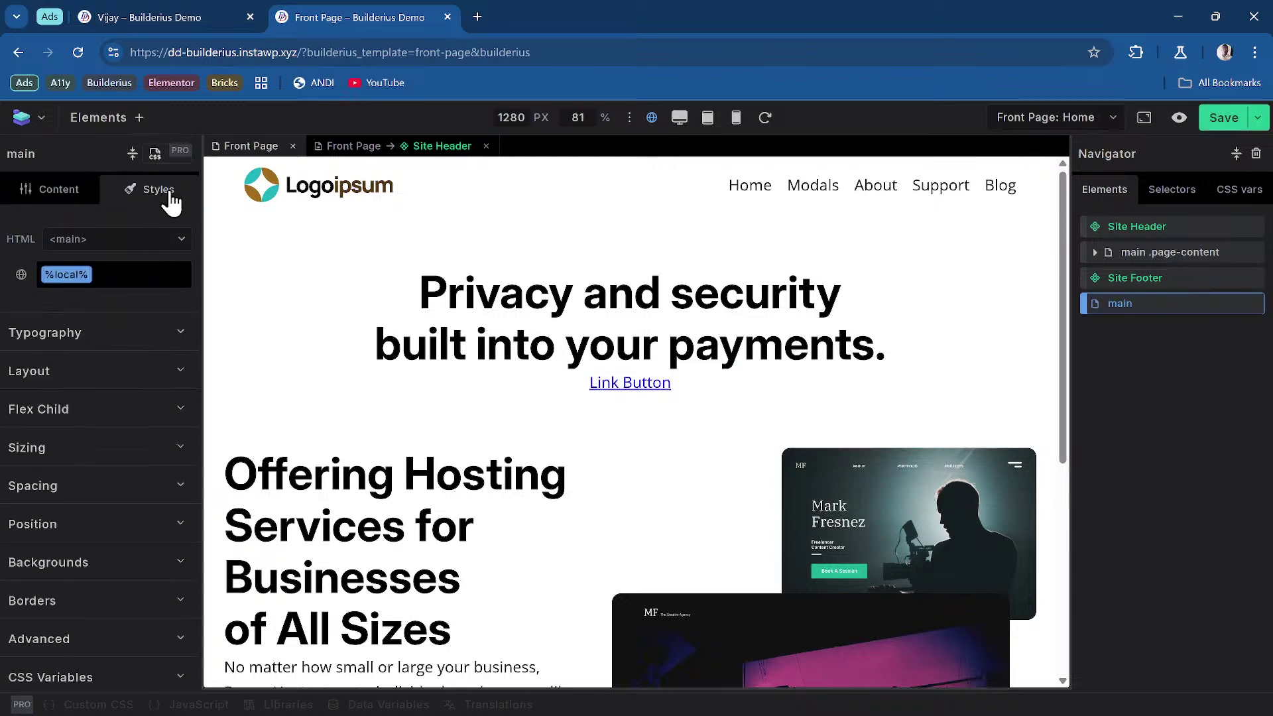
left_click(124, 273)
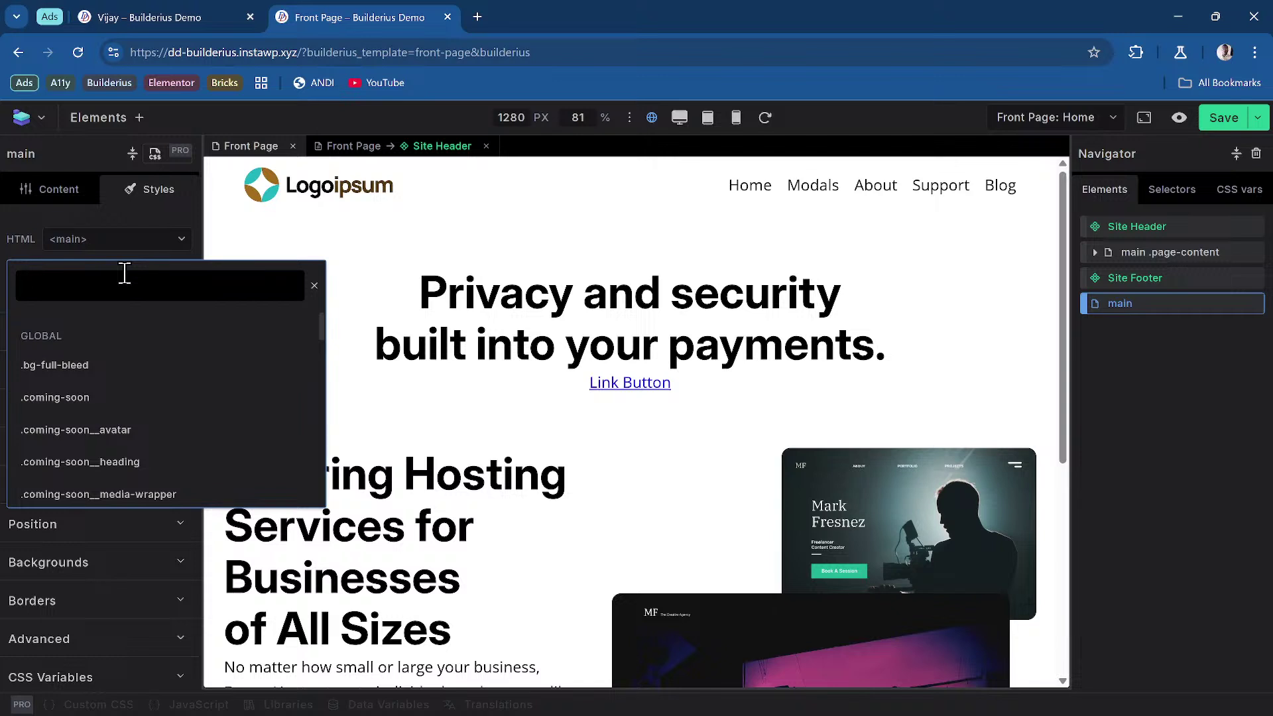
type("page-")
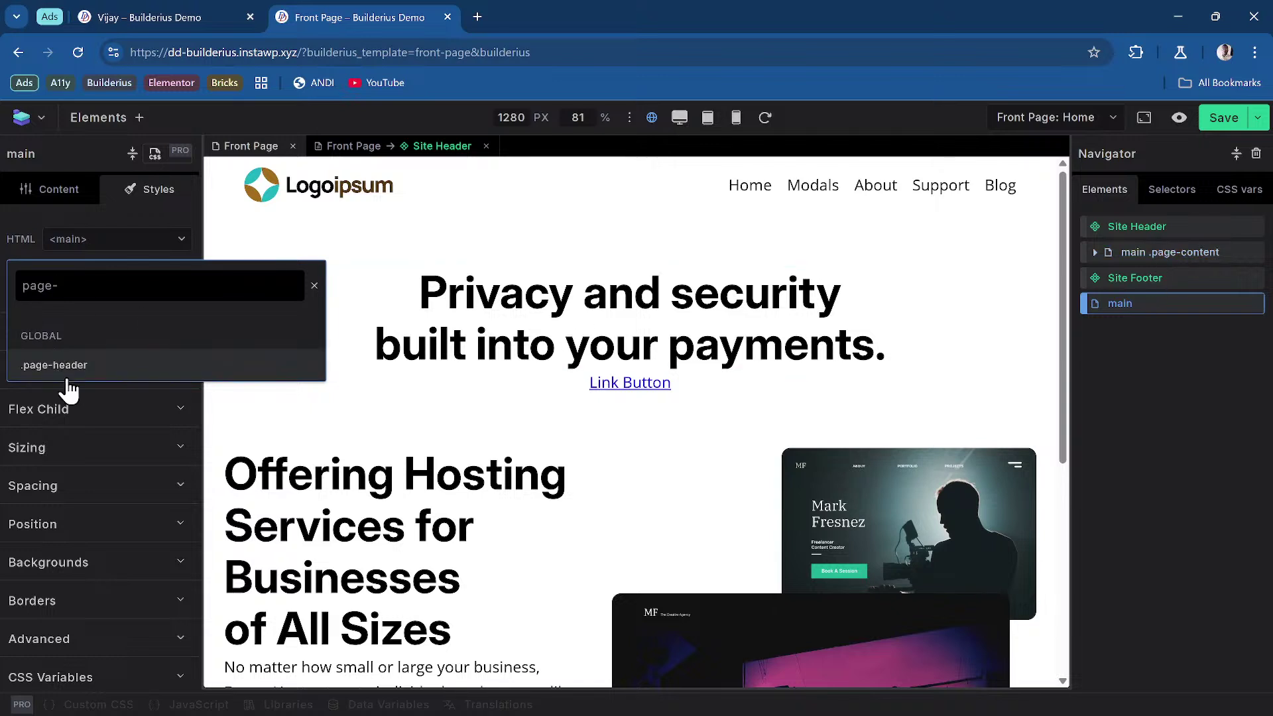
Step: Select the original main .page-content element and view the styles of its assigned .page-content class
left_click(1202, 266)
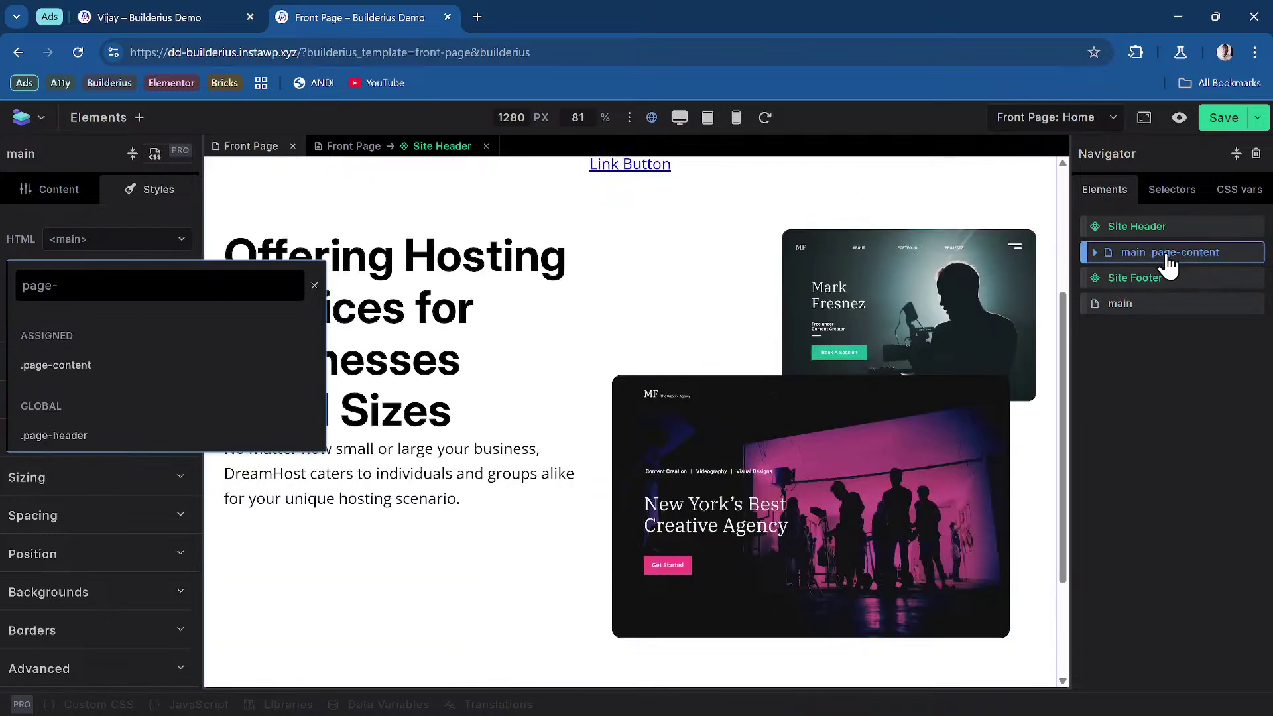
left_click(1095, 253)
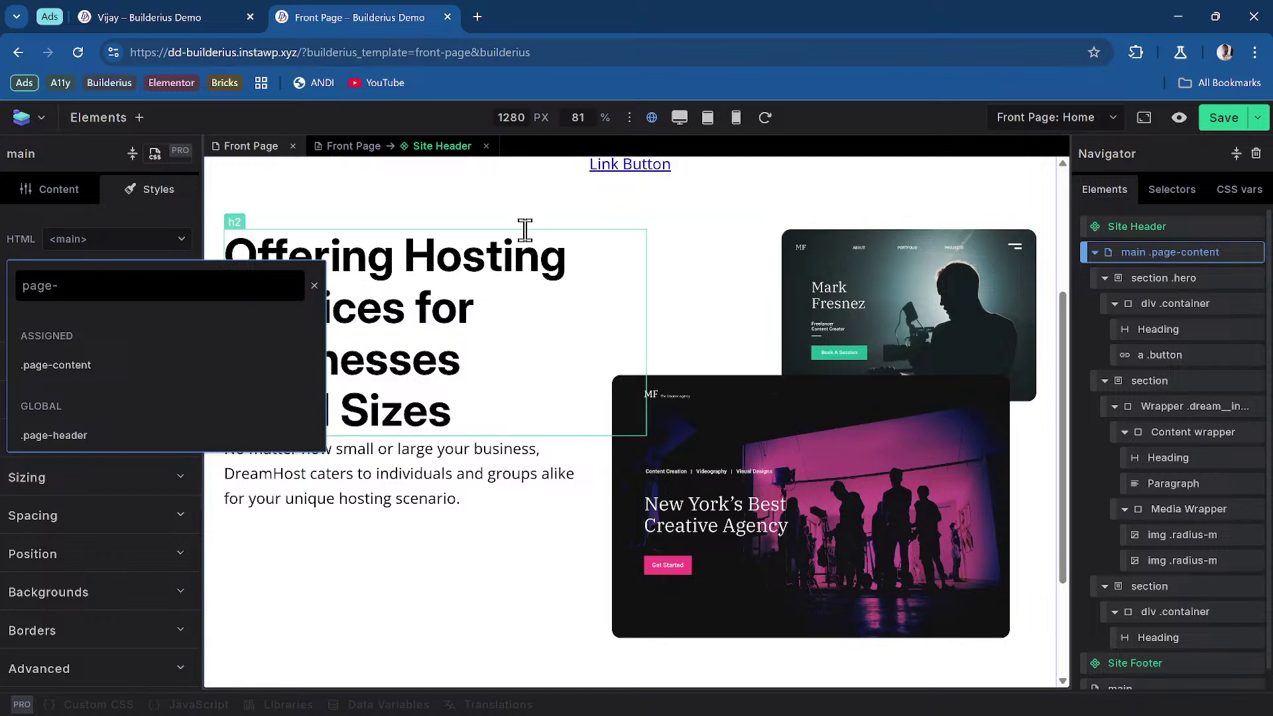
left_click(147, 190)
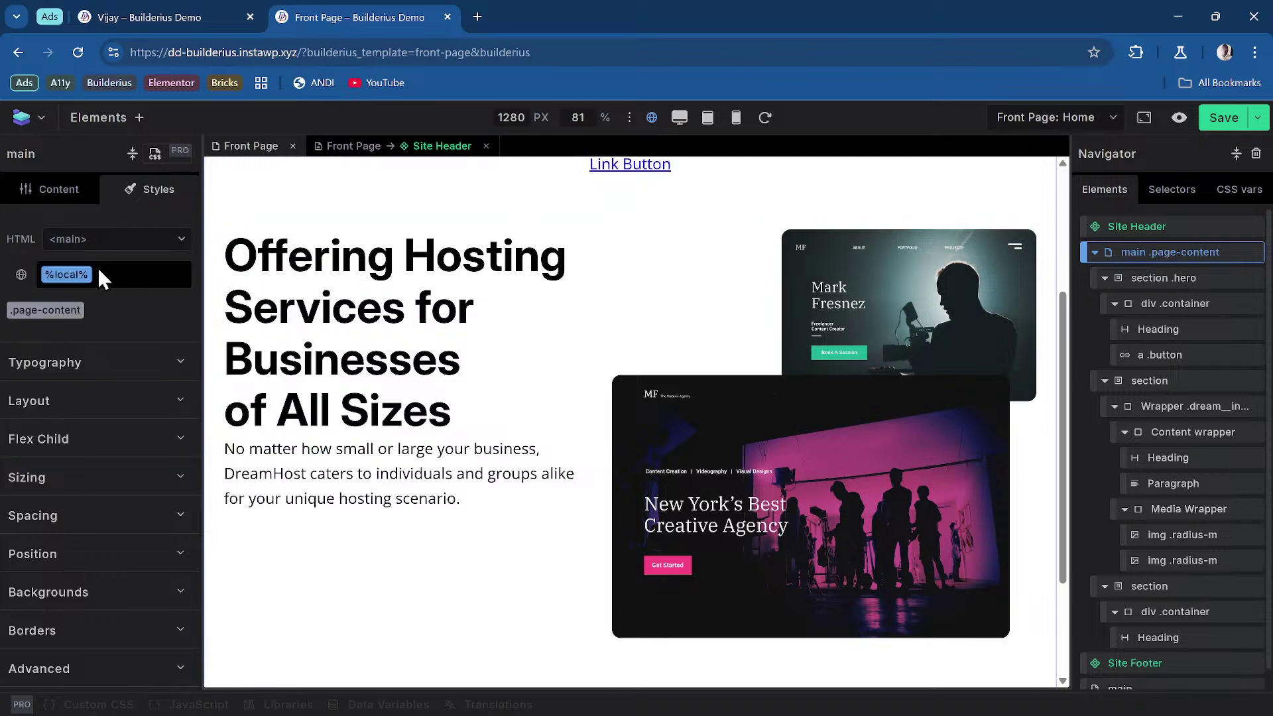
left_click(37, 308)
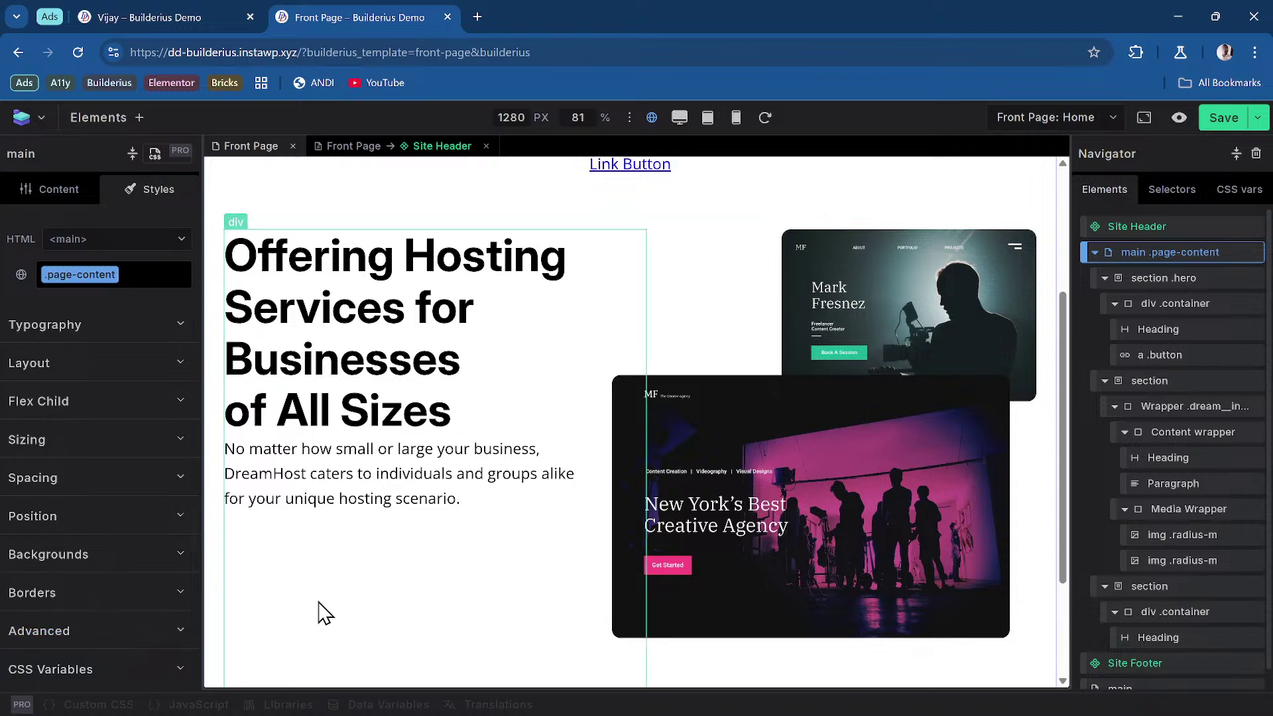
Step: Assign the class page-content to the new main element below the Site Footer
left_click(1096, 253)
left_click(1157, 305)
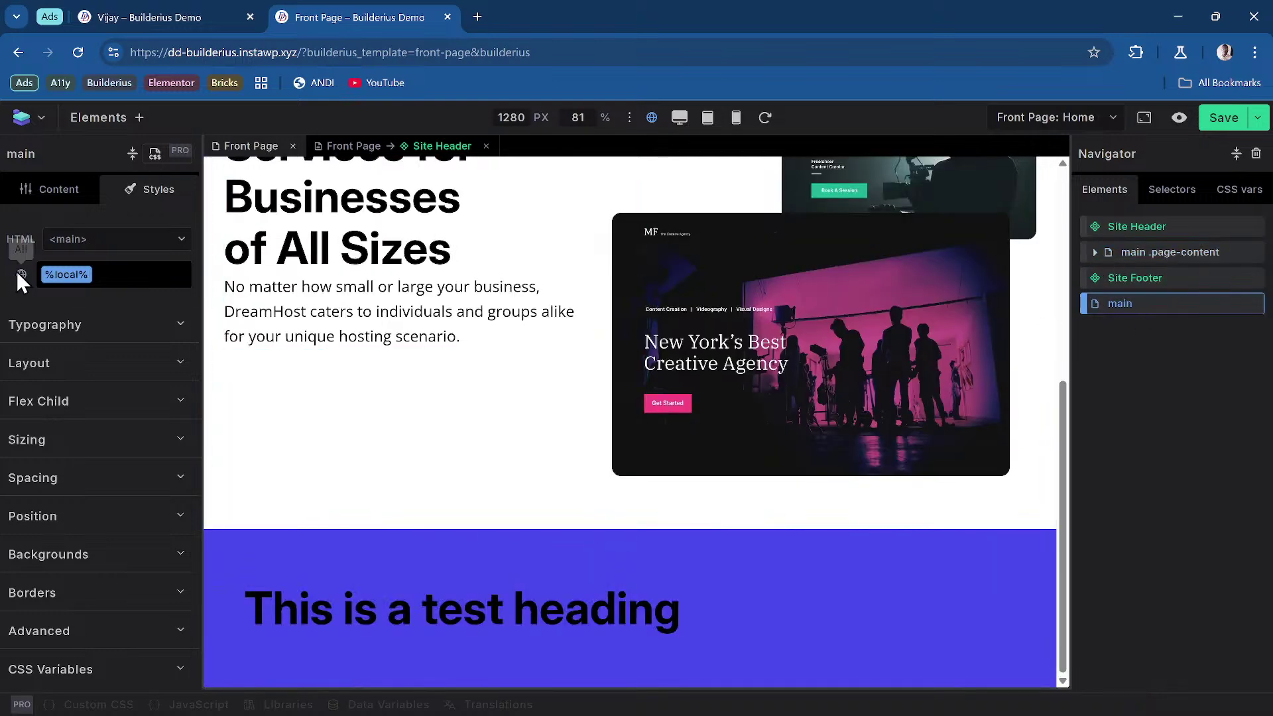
left_click(123, 277)
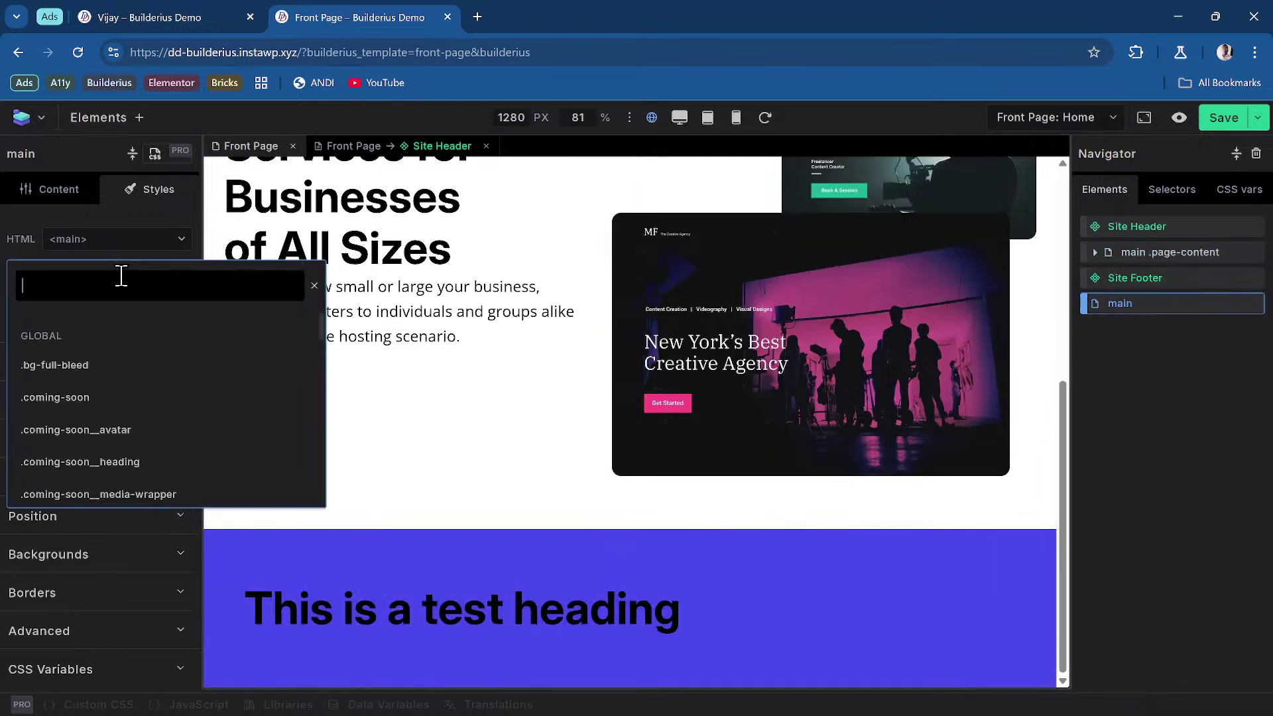
type("page-content")
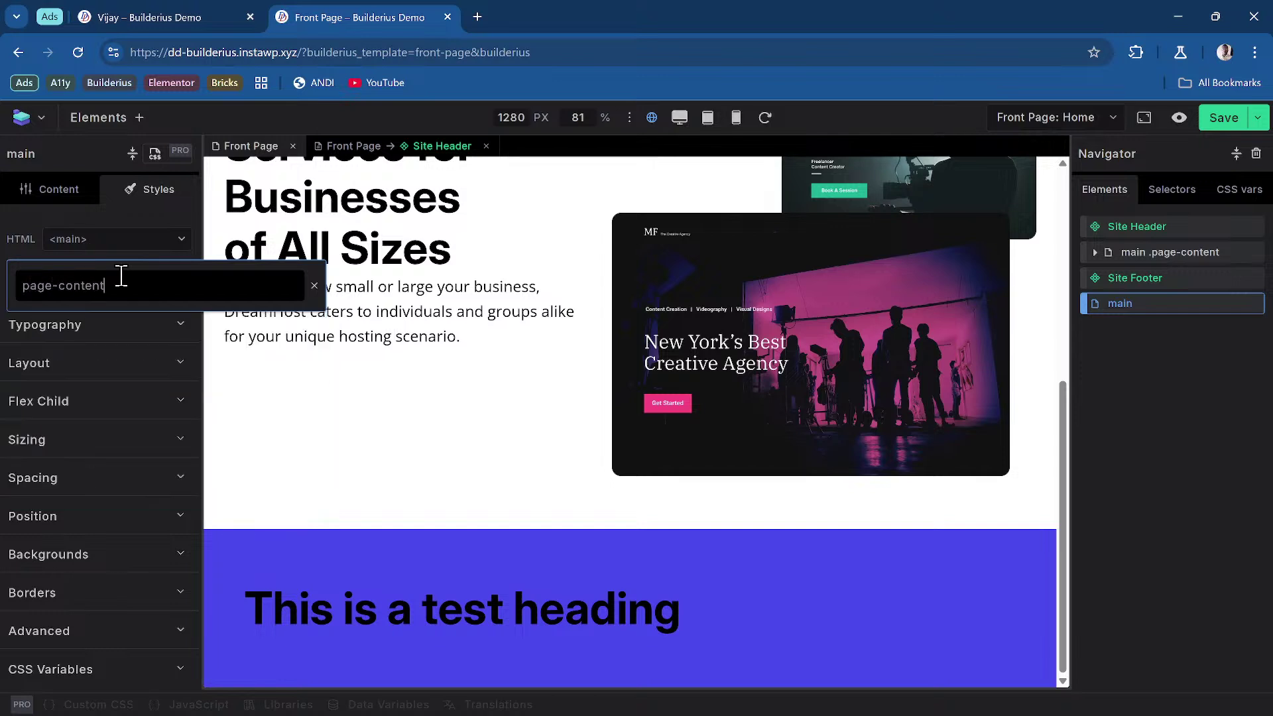
key("Return")
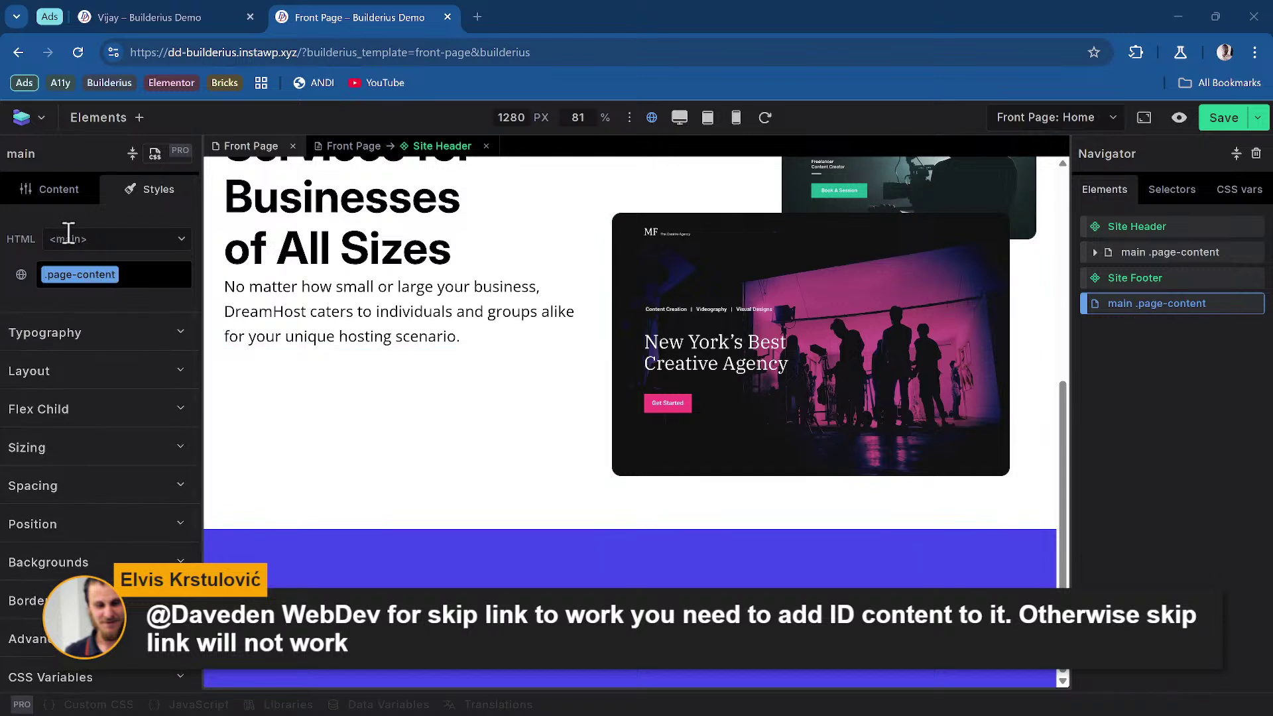
Step: Add an attribute named id with the value content to the new main element
left_click(54, 192)
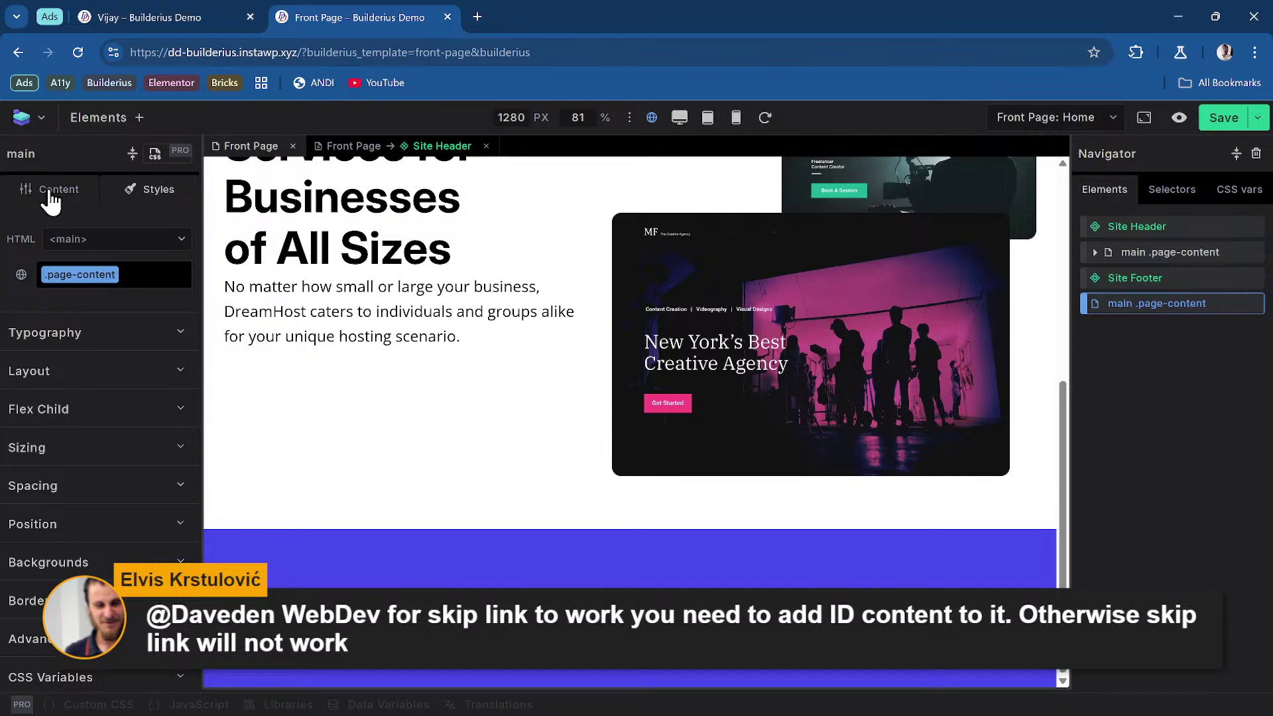
left_click(86, 478)
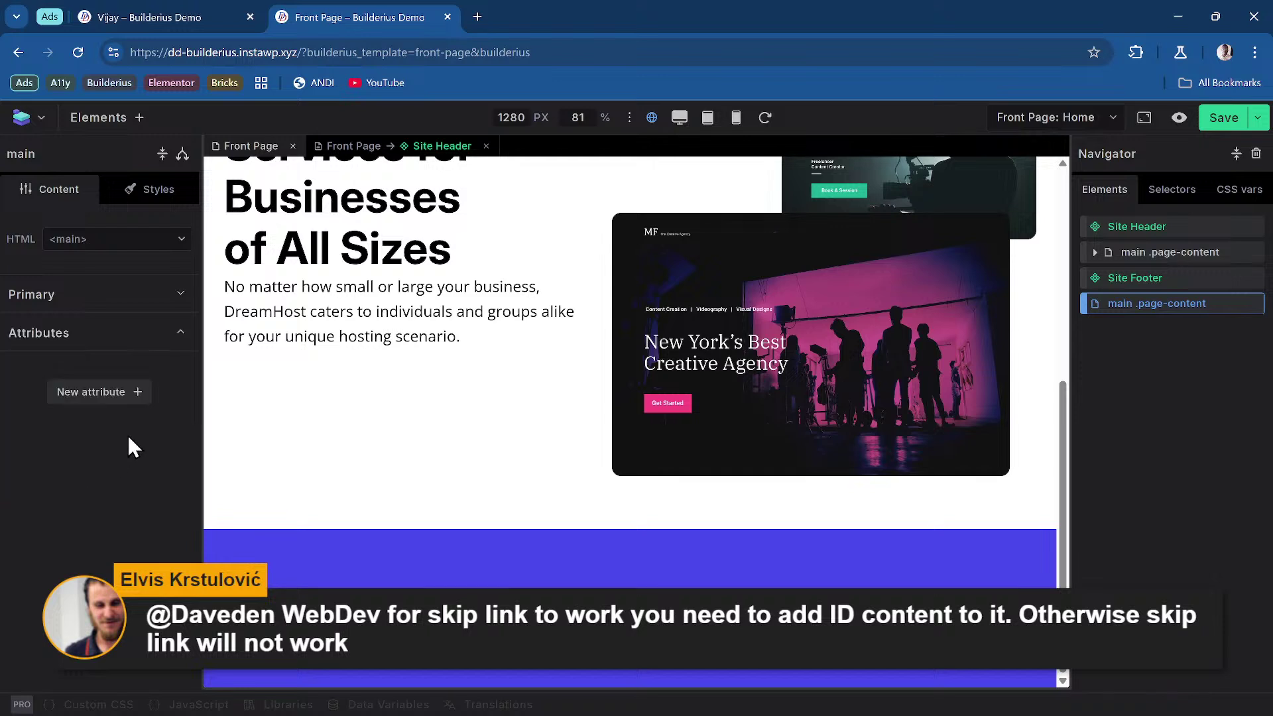
left_click(119, 400)
left_click(113, 412)
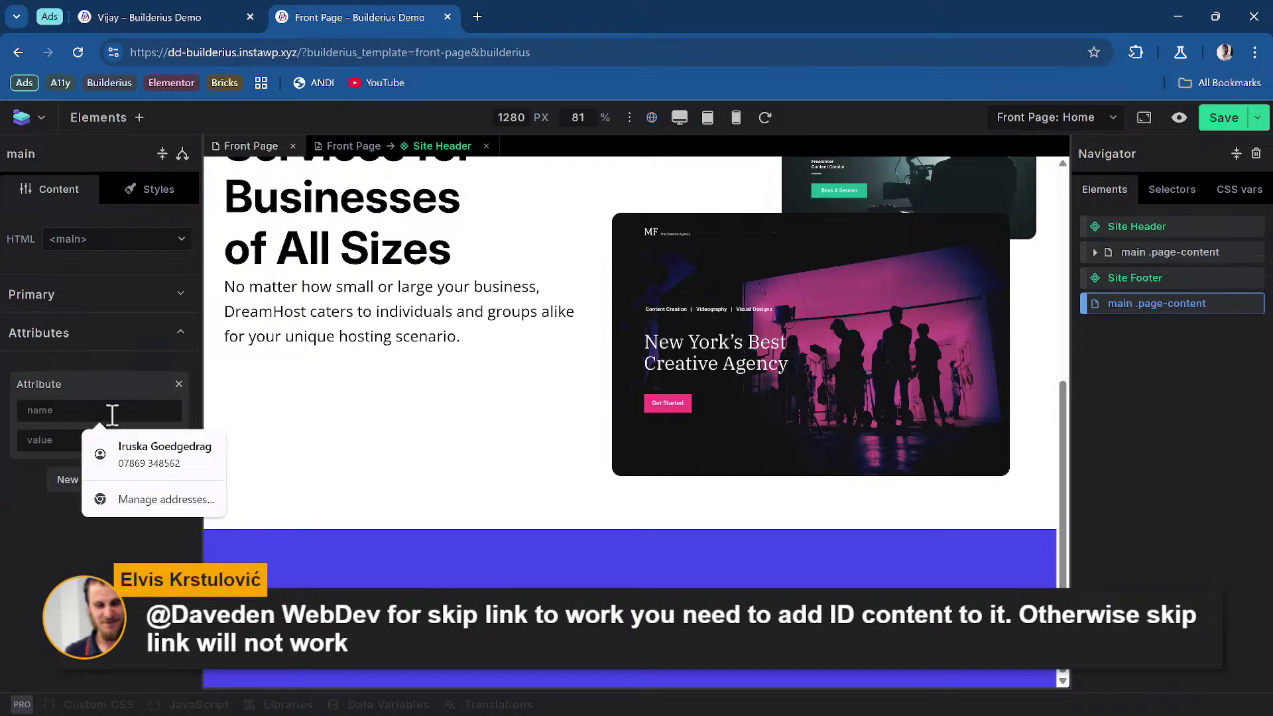
type("id")
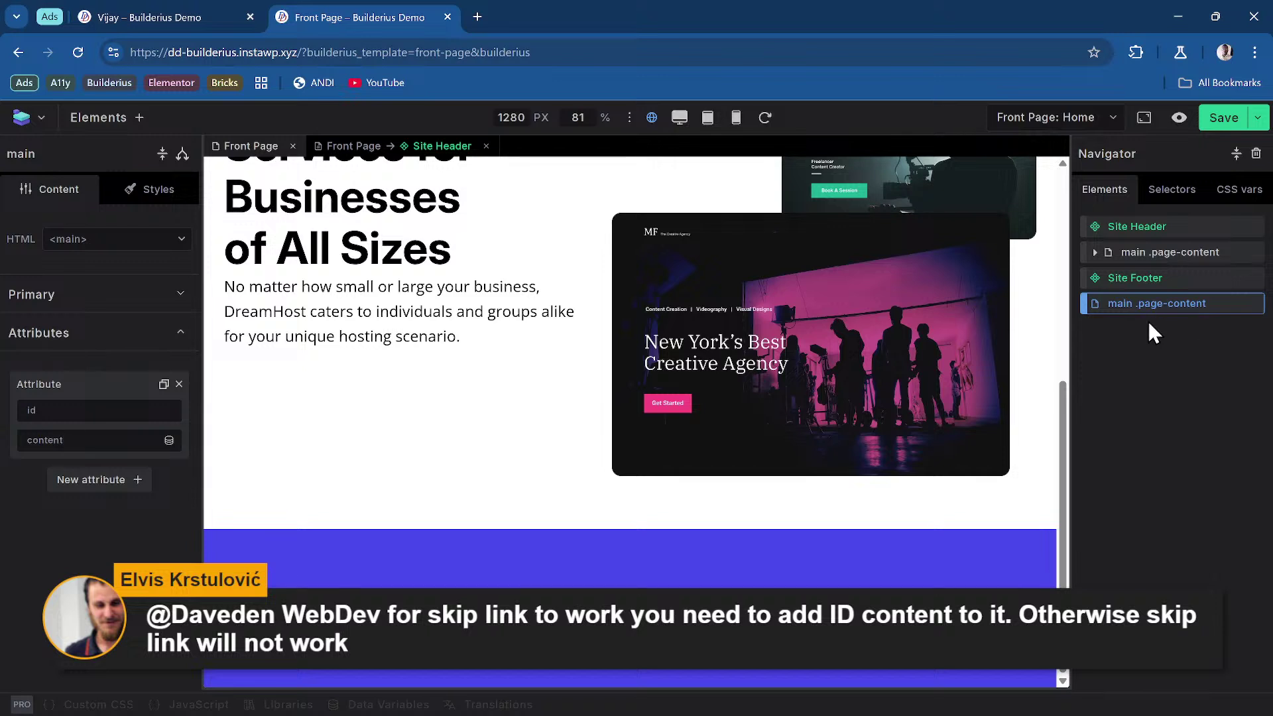
Step: Delete the added main .page-content element below the Site Footer
right_click(1122, 304)
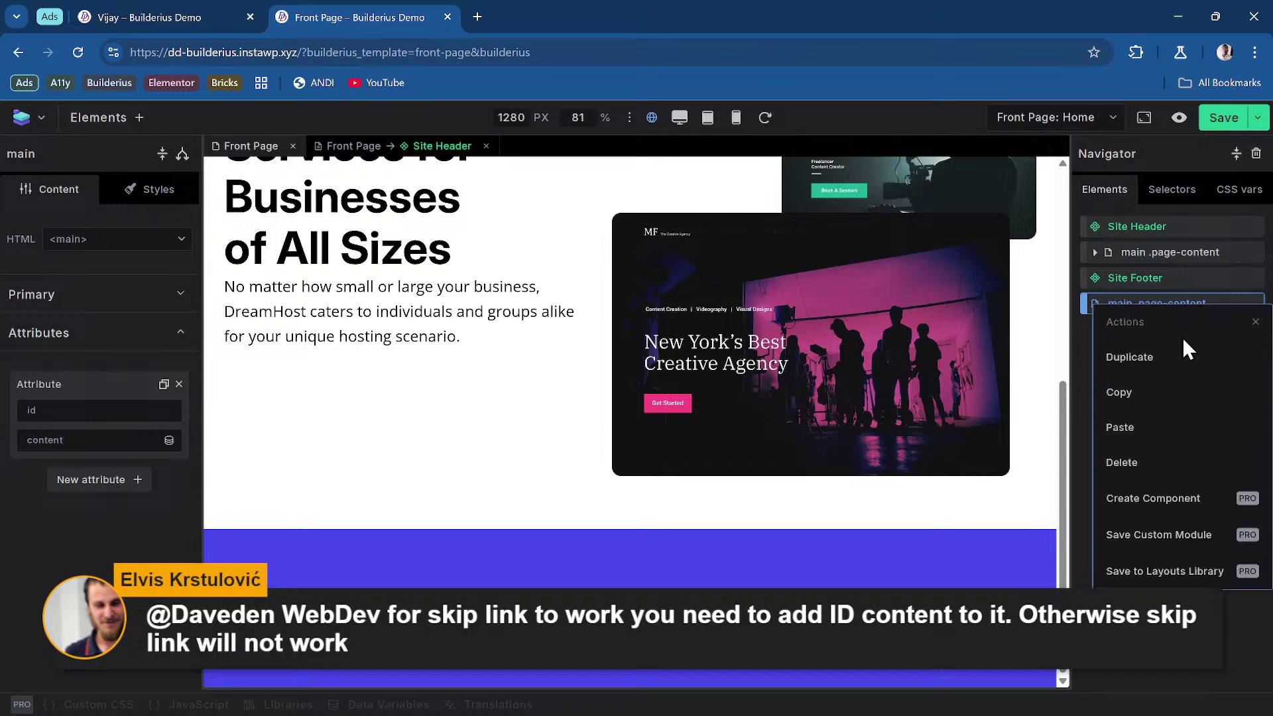
left_click(1127, 462)
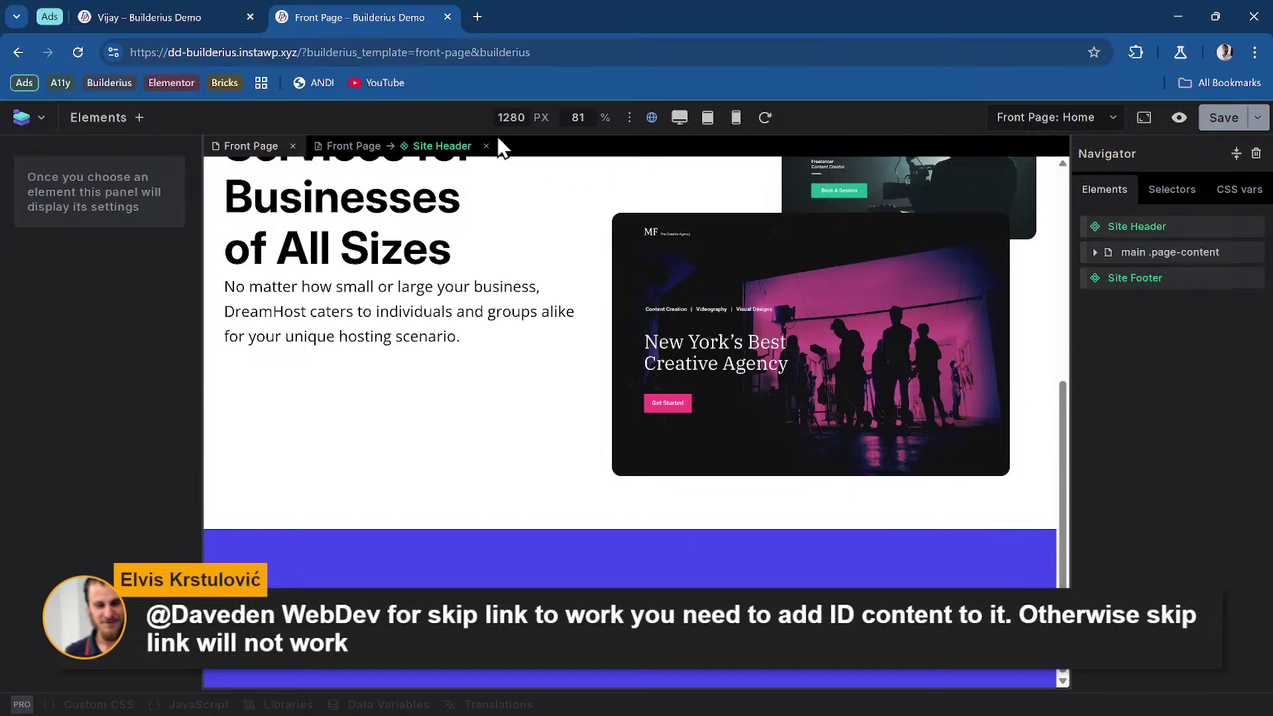
Step: Read the question about reordering the elements inserter on the questions page, then return to the builder
left_click(147, 19)
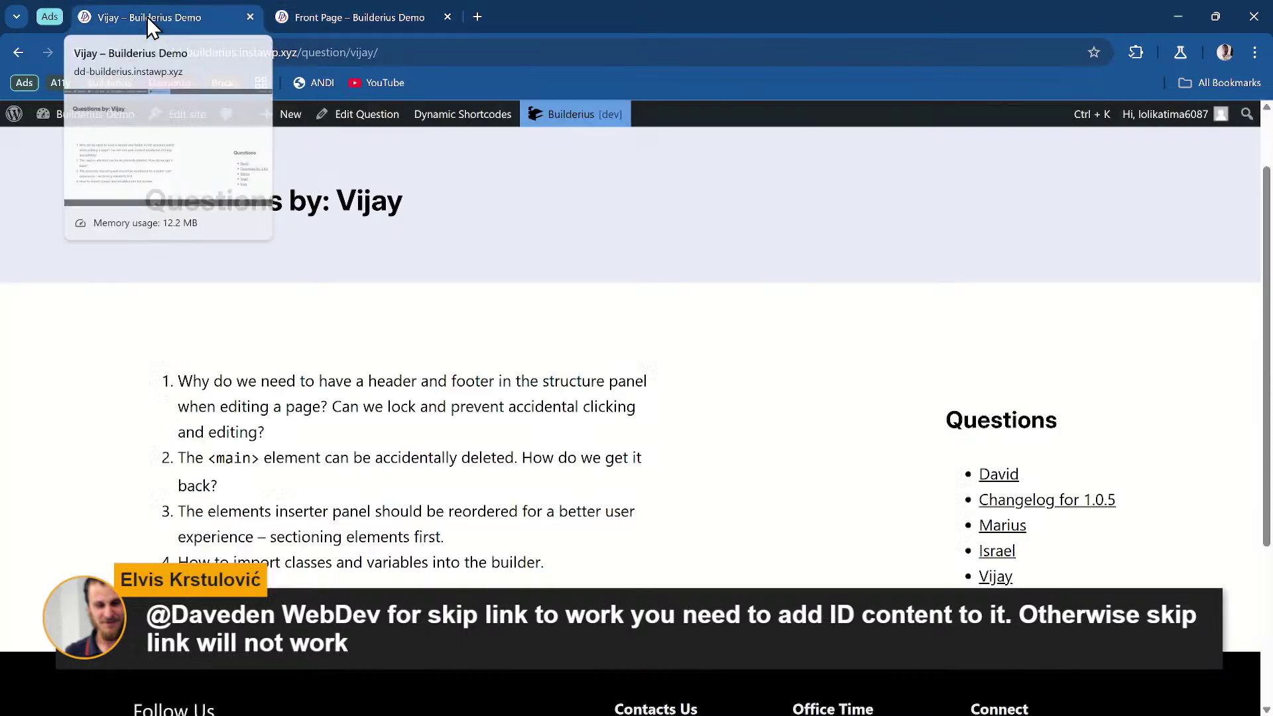
scroll(321, 432, "down", 1)
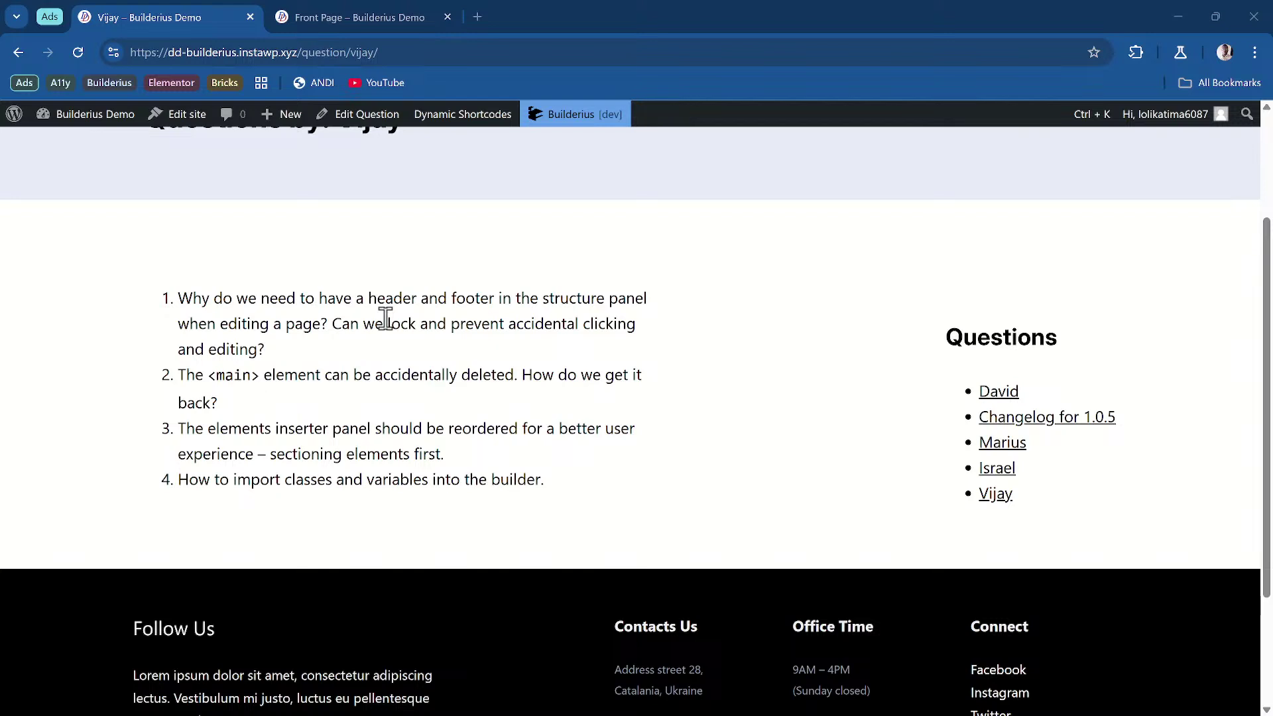
left_click(372, 17)
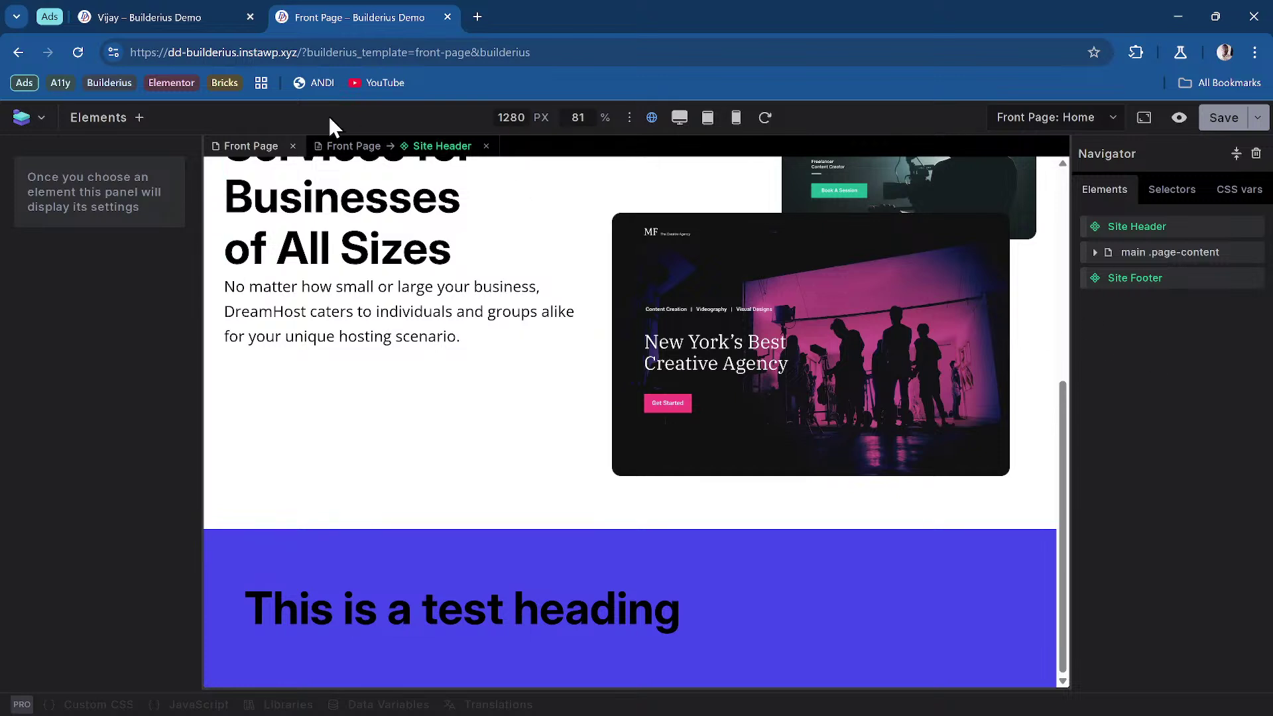
Step: Browse the element inserter's categories from Favorites through Layout and Text Content, then go back to the questions page
left_click(99, 121)
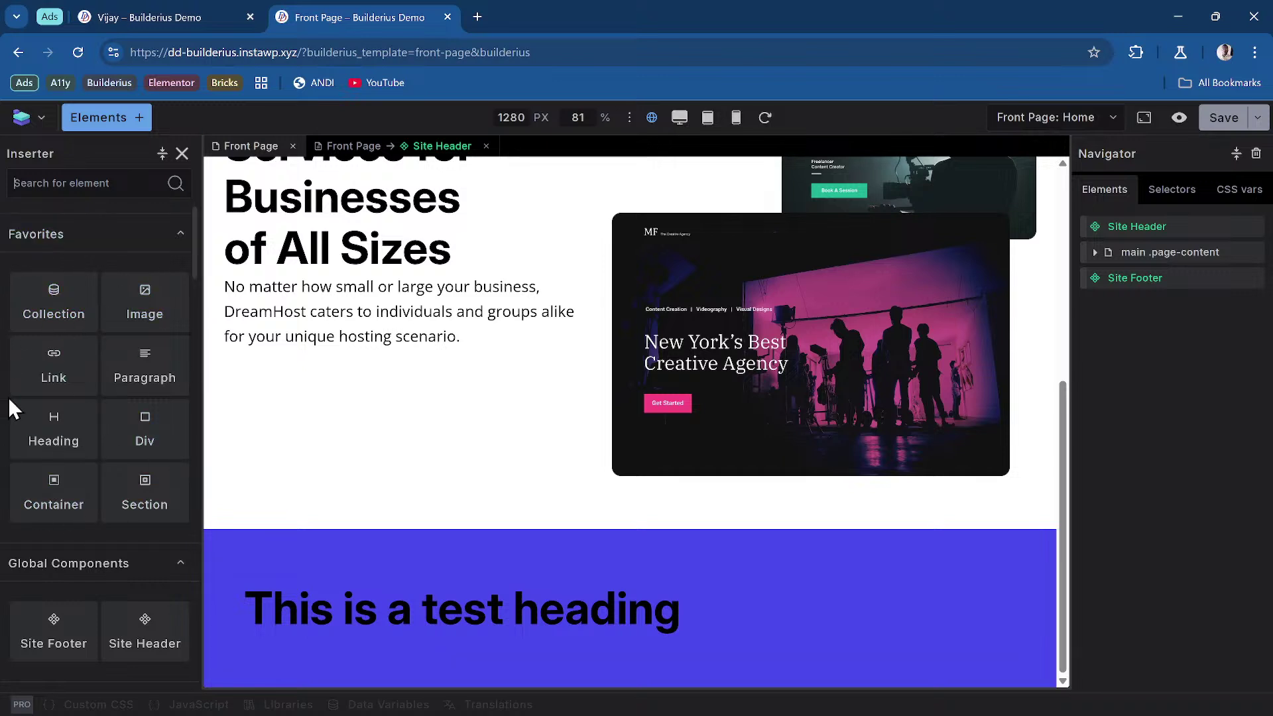
scroll(117, 464, "down", 4)
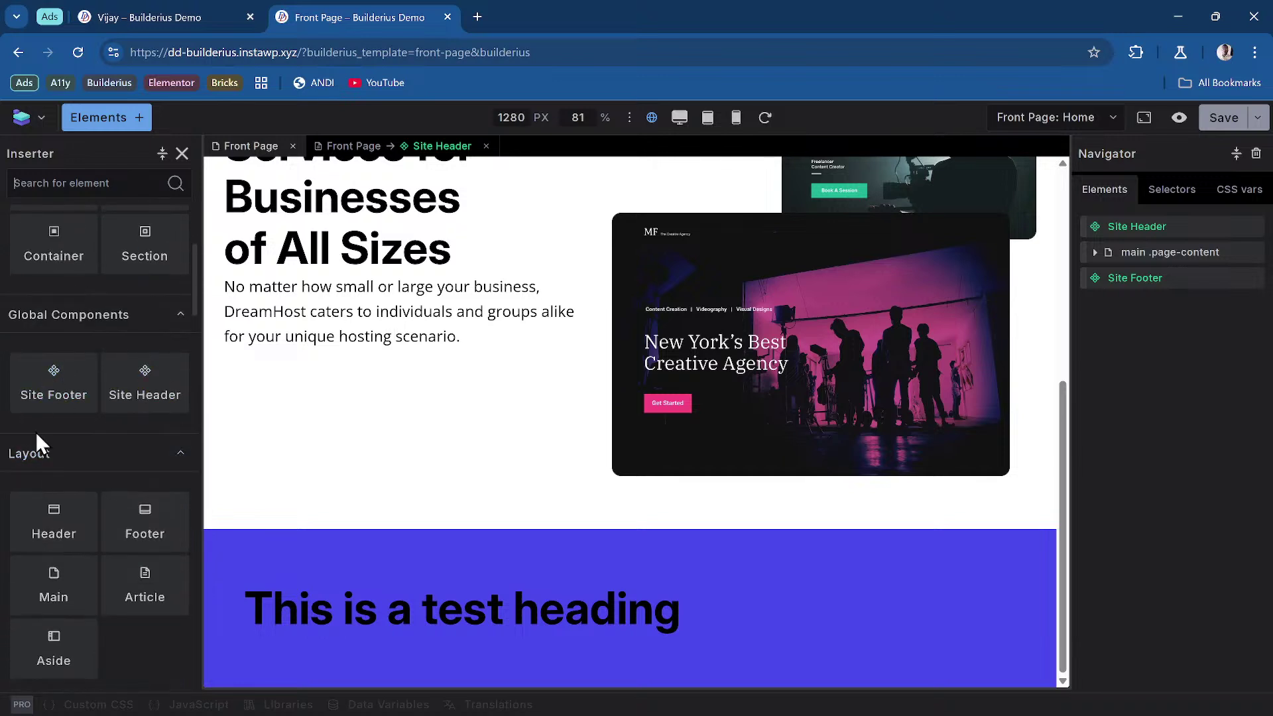
scroll(60, 398, "down", 1)
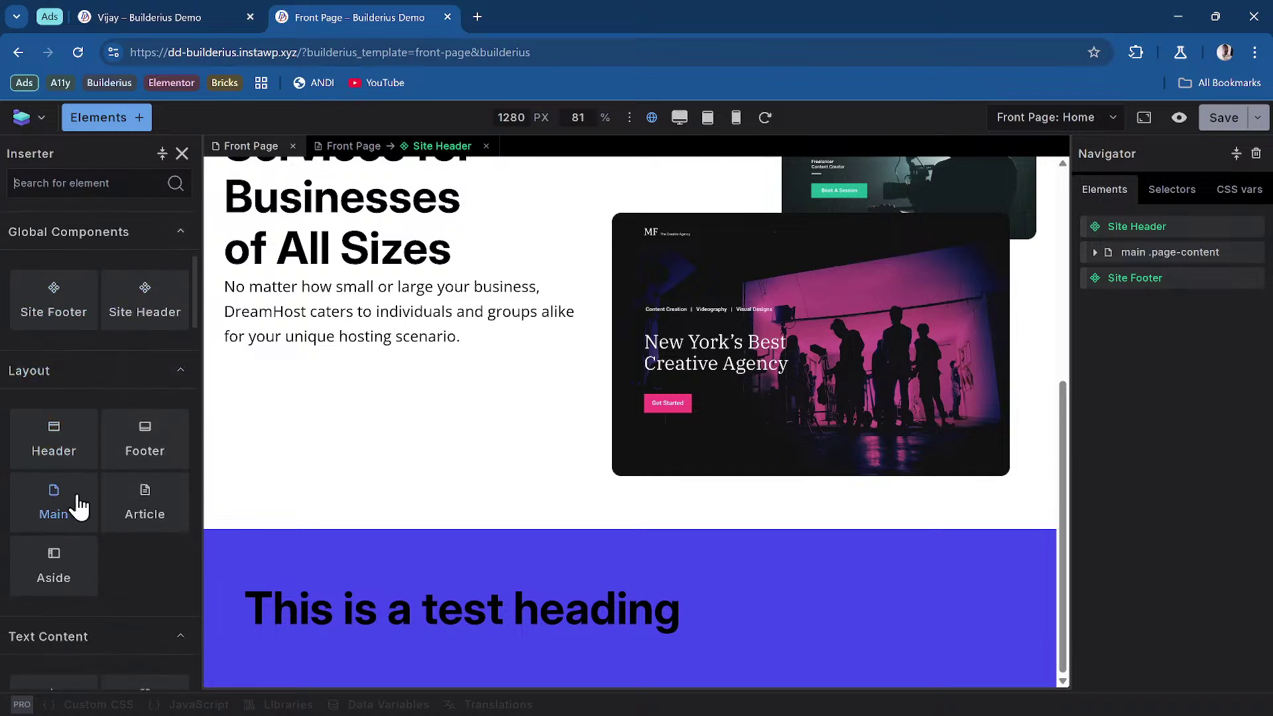
scroll(77, 505, "up", 1)
scroll(78, 506, "down", 5)
scroll(104, 455, "down", 1)
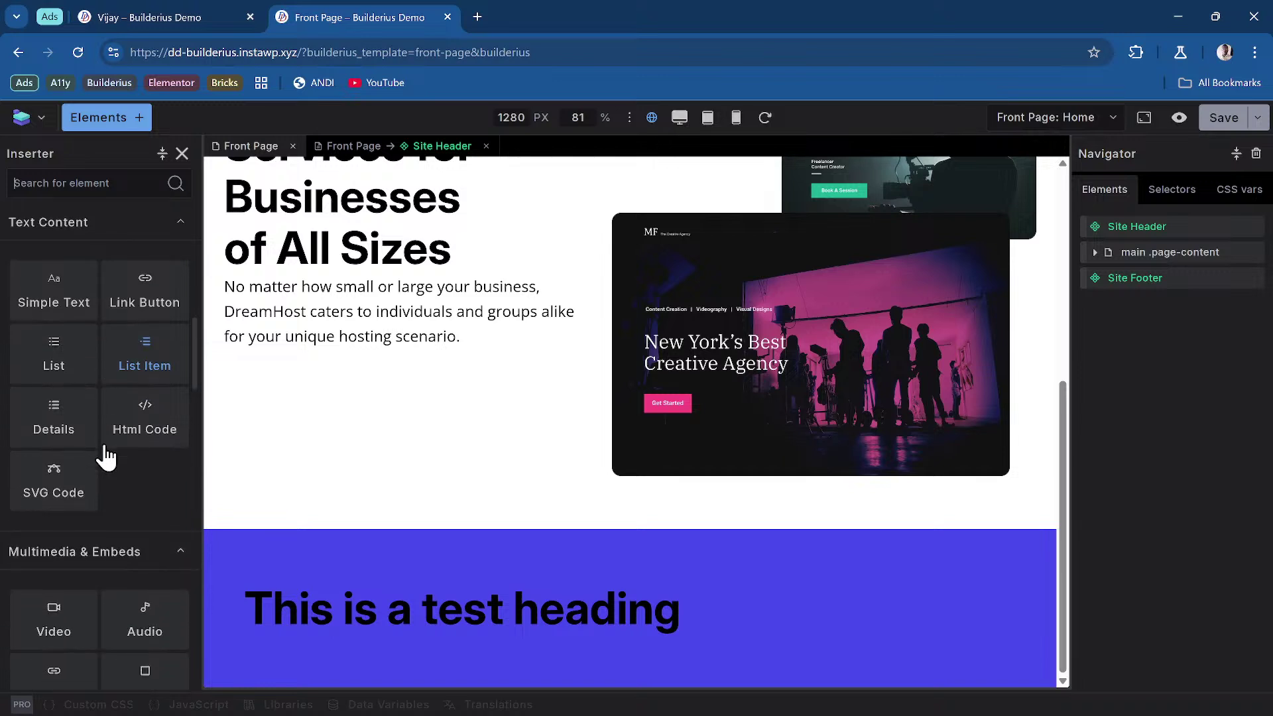
scroll(104, 455, "up", 12)
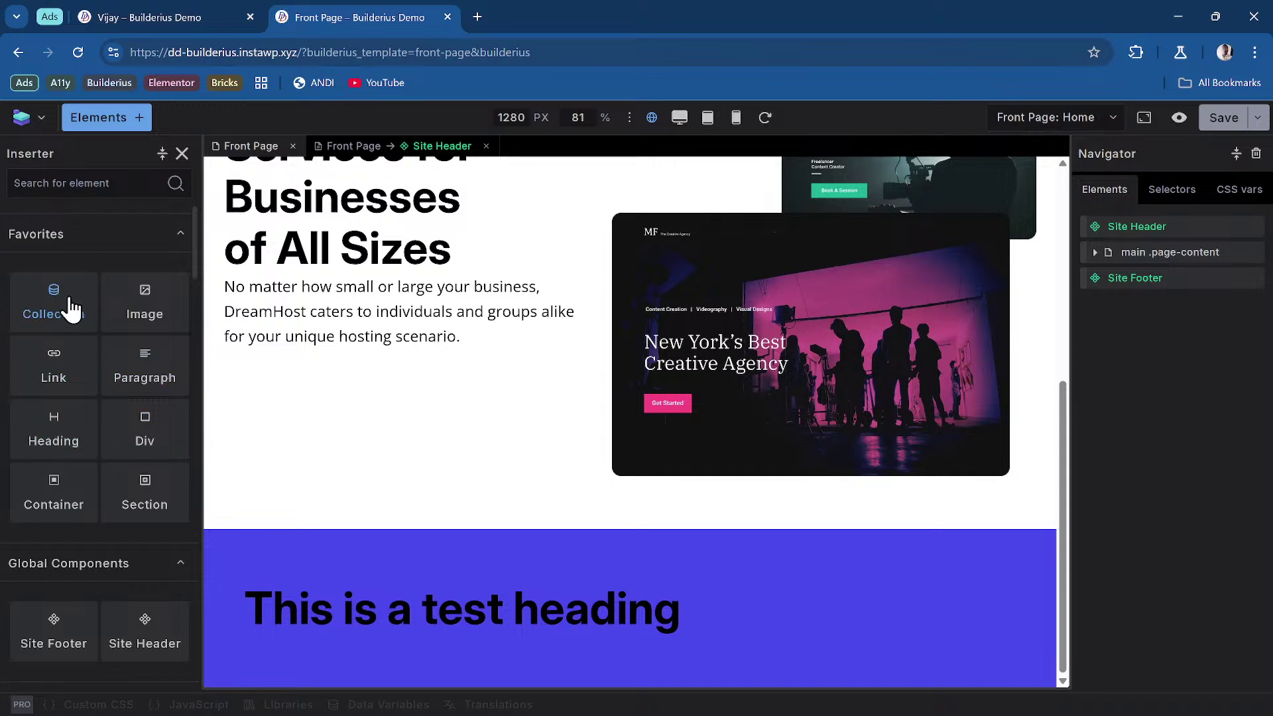
mouse_move(136, 502)
mouse_move(157, 448)
mouse_move(71, 369)
left_click(219, 18)
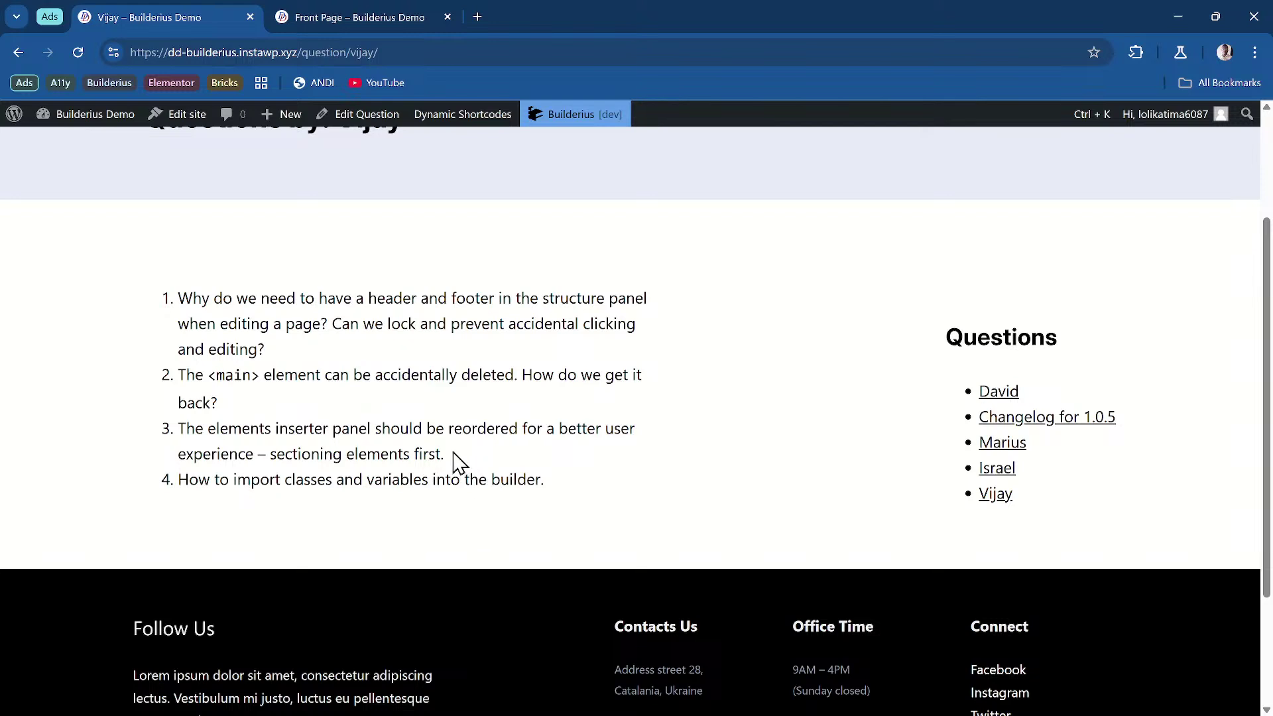
Step: Switch to the Front Page builder and look through the global selectors list
left_click(387, 14)
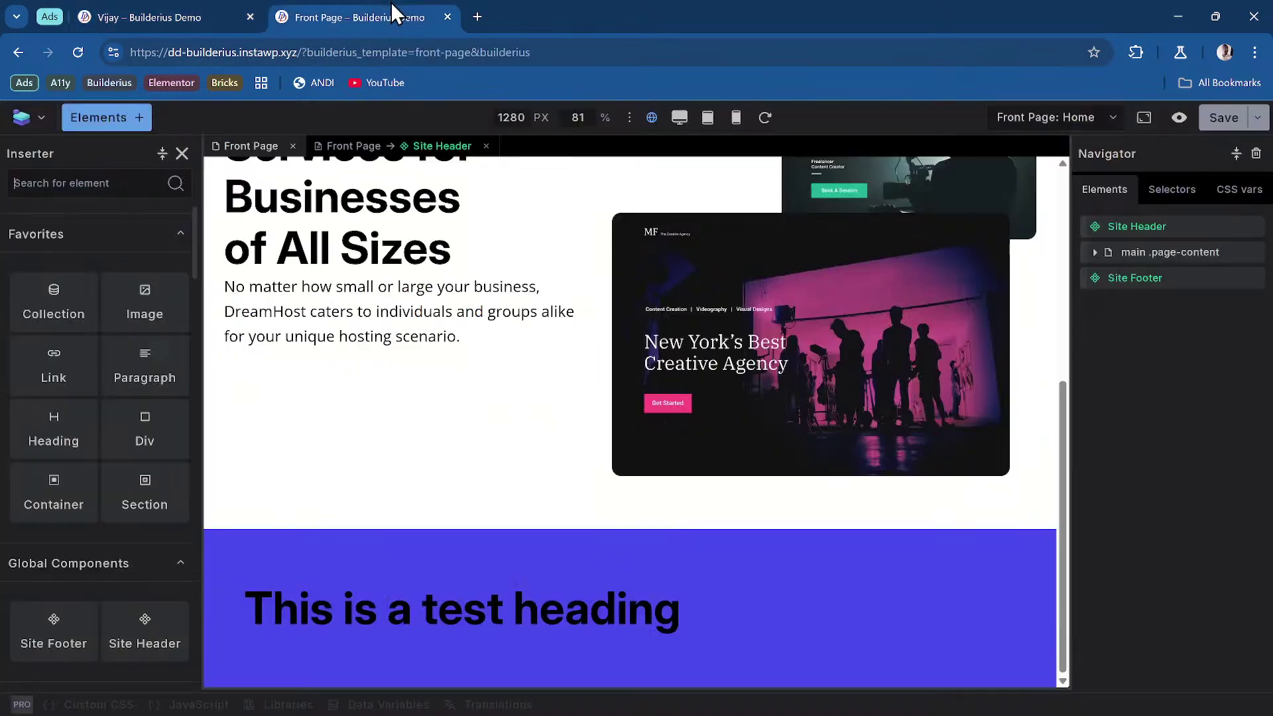
left_click(1168, 196)
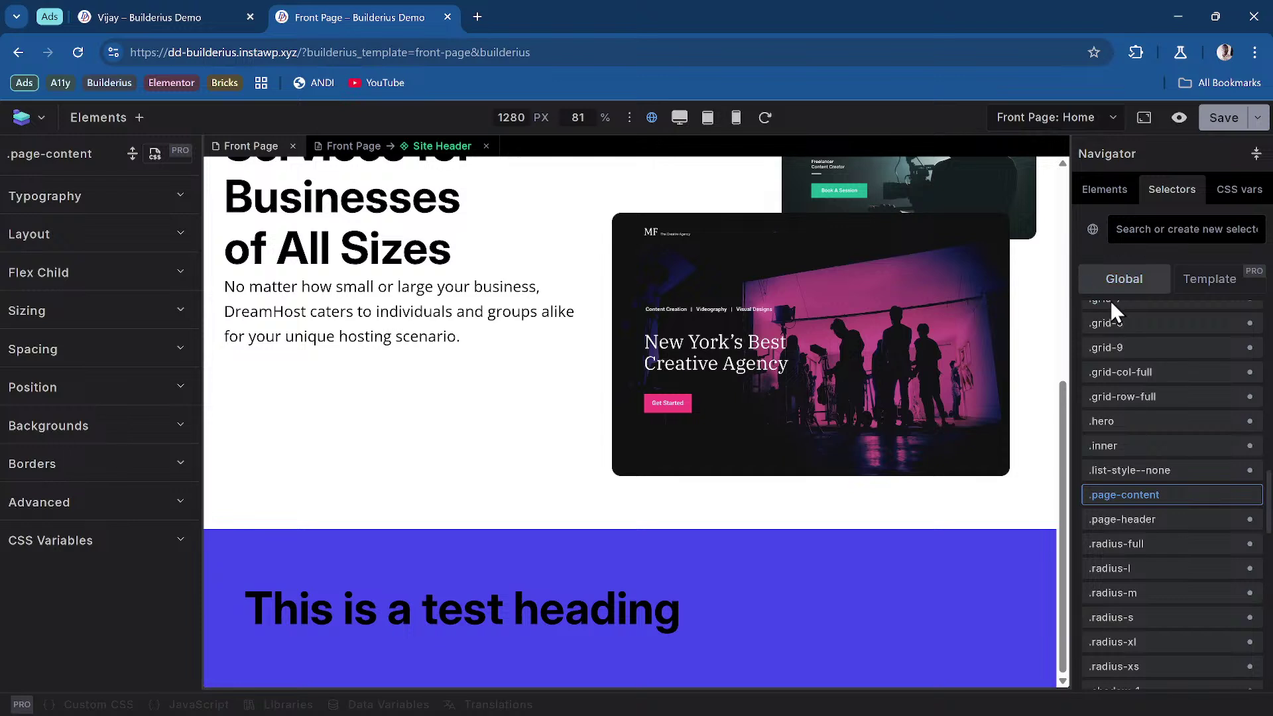
scroll(1107, 415, "up", 5)
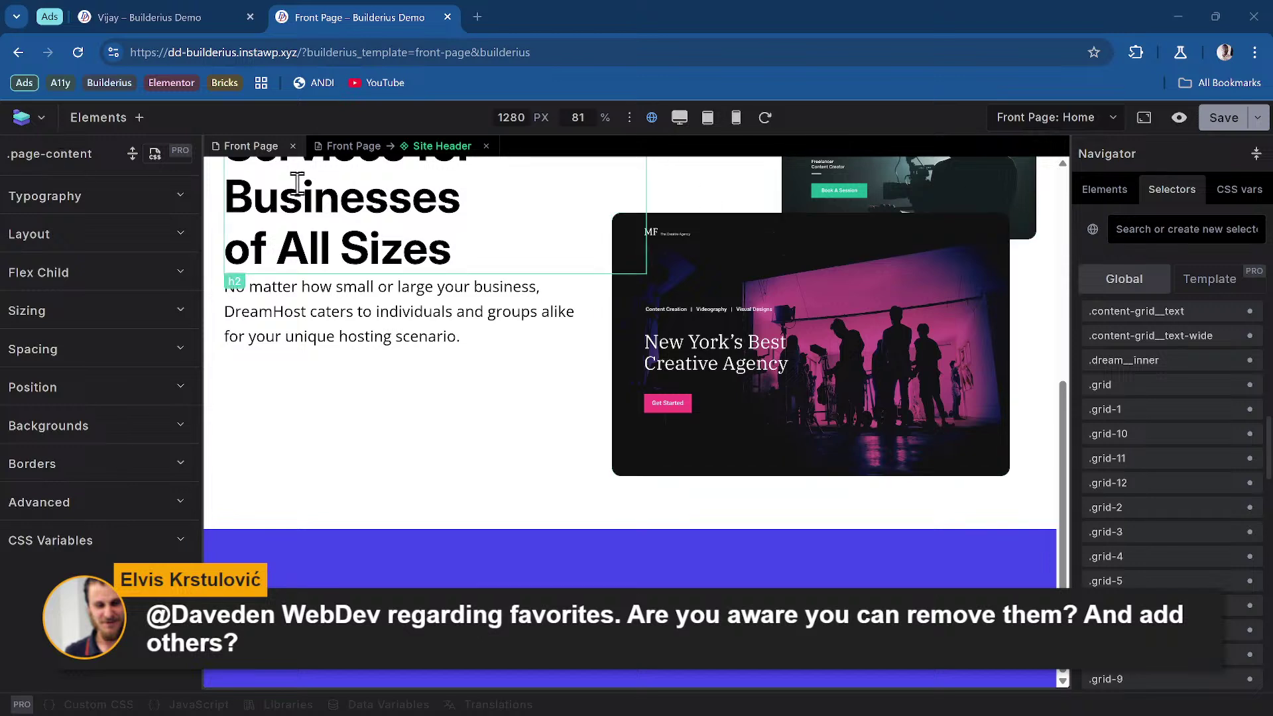
Step: Open the element inserter and search its elements for "headi"
left_click(106, 120)
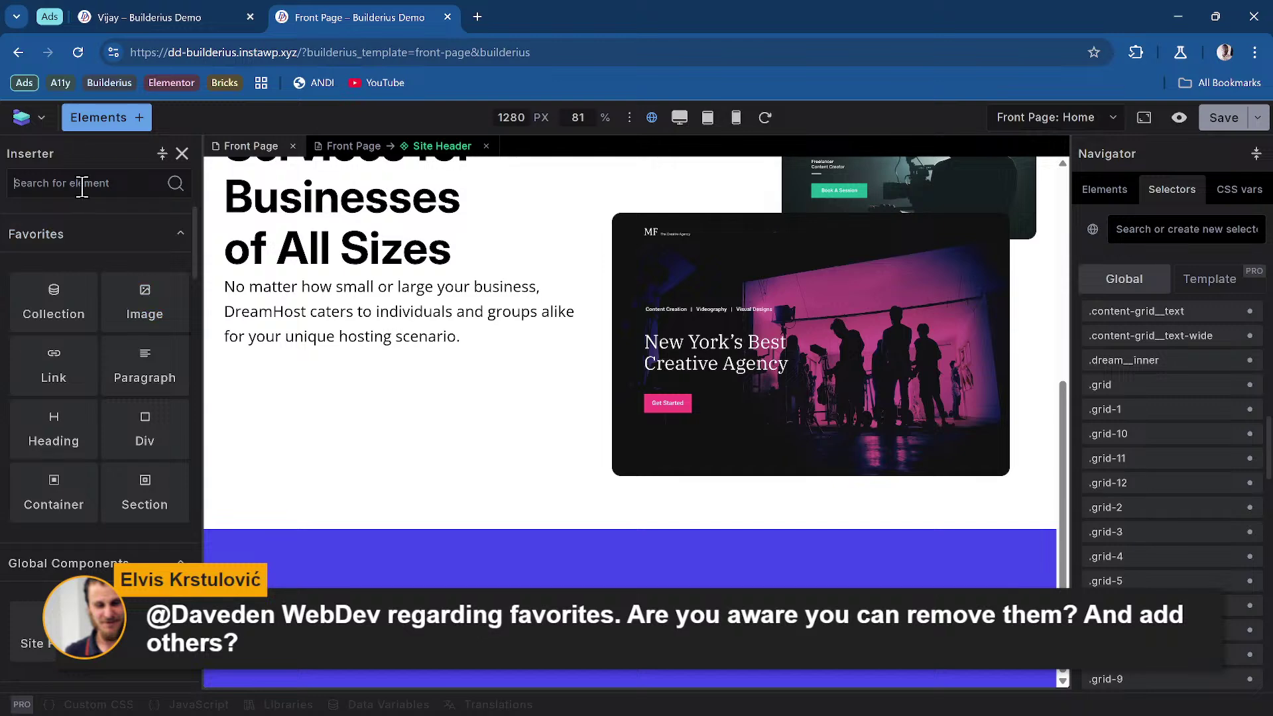
scroll(103, 371, "down", 5)
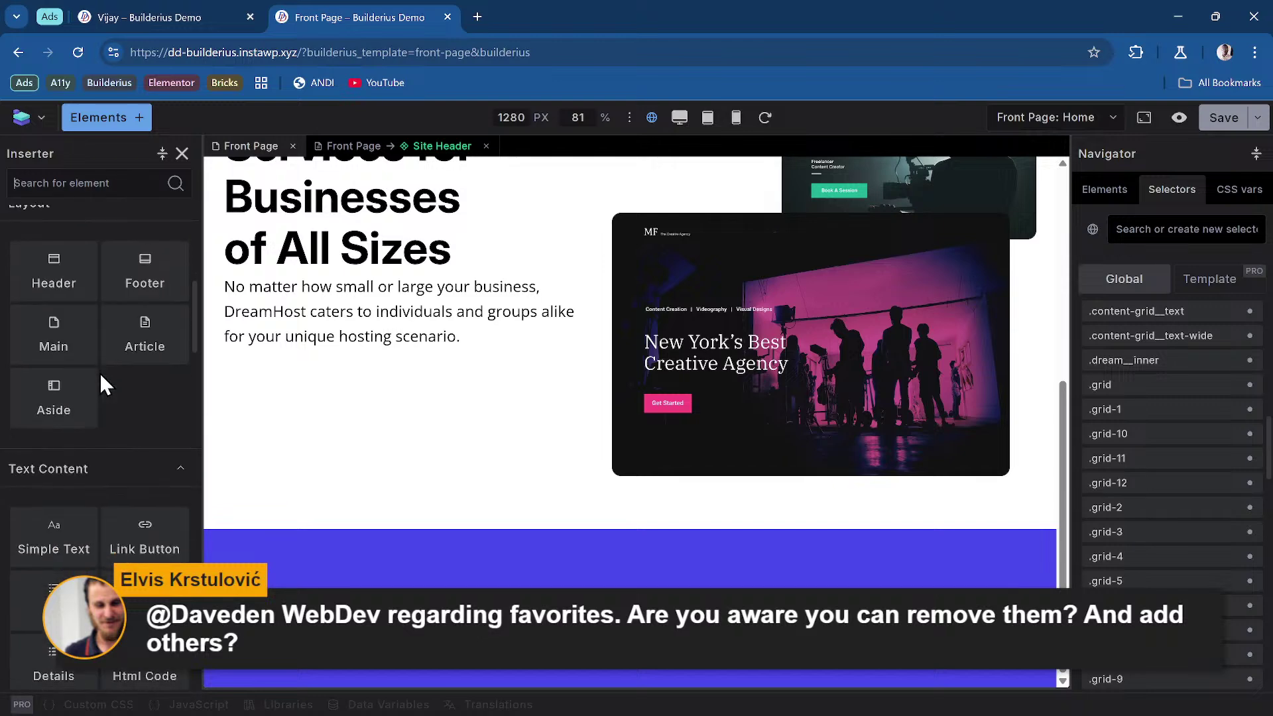
scroll(100, 373, "down", 4)
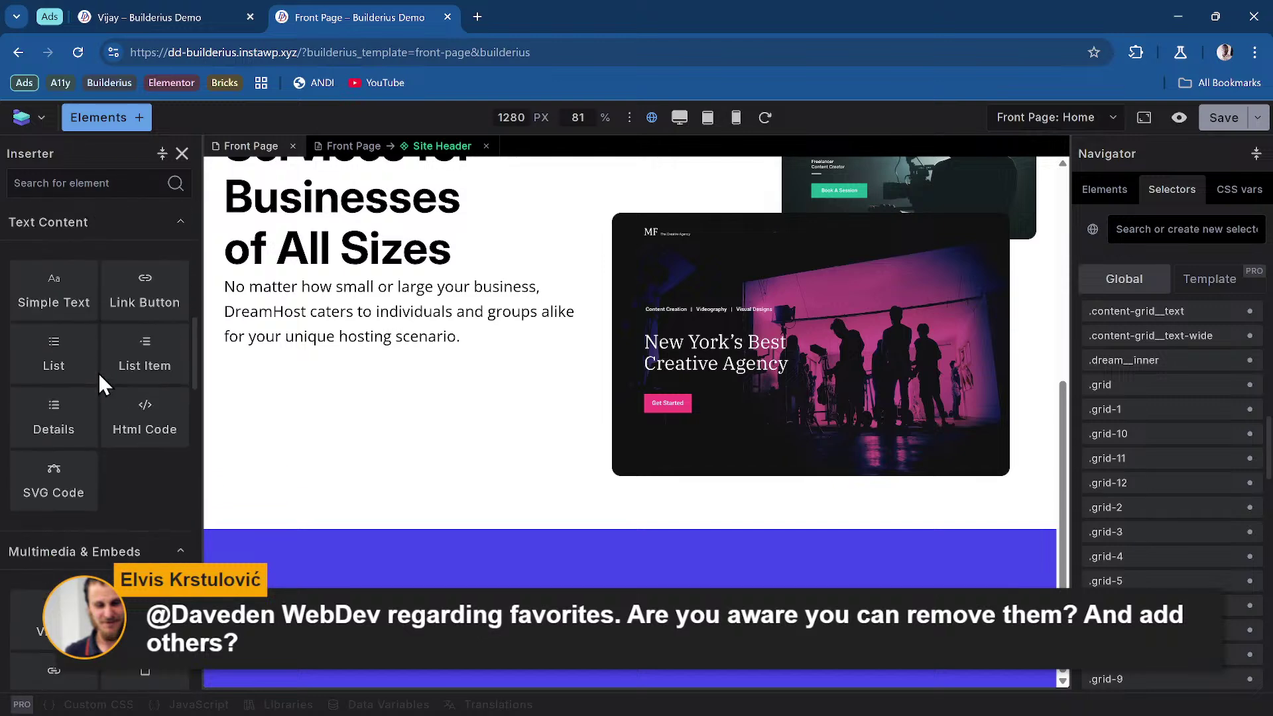
scroll(98, 372, "up", 8)
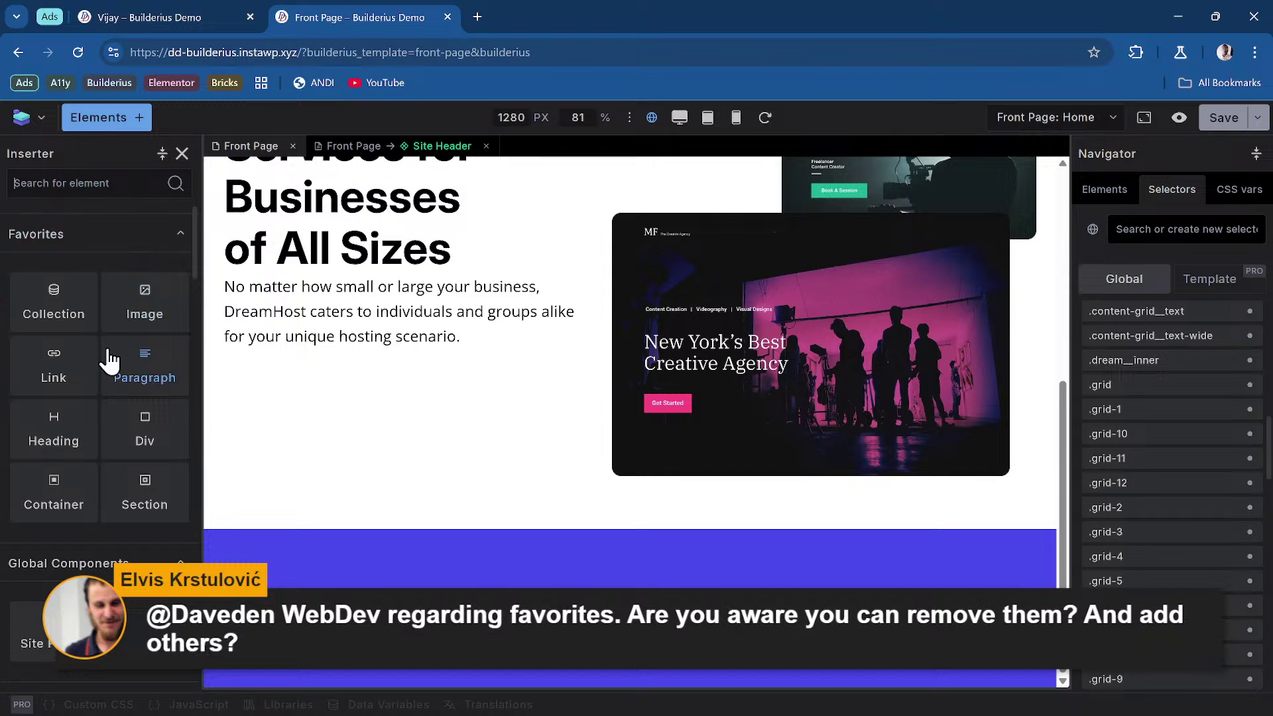
mouse_move(110, 363)
left_click(114, 190)
type("headi")
Step: Replace the element search with "text", and clear the search again
key("BackSpace")
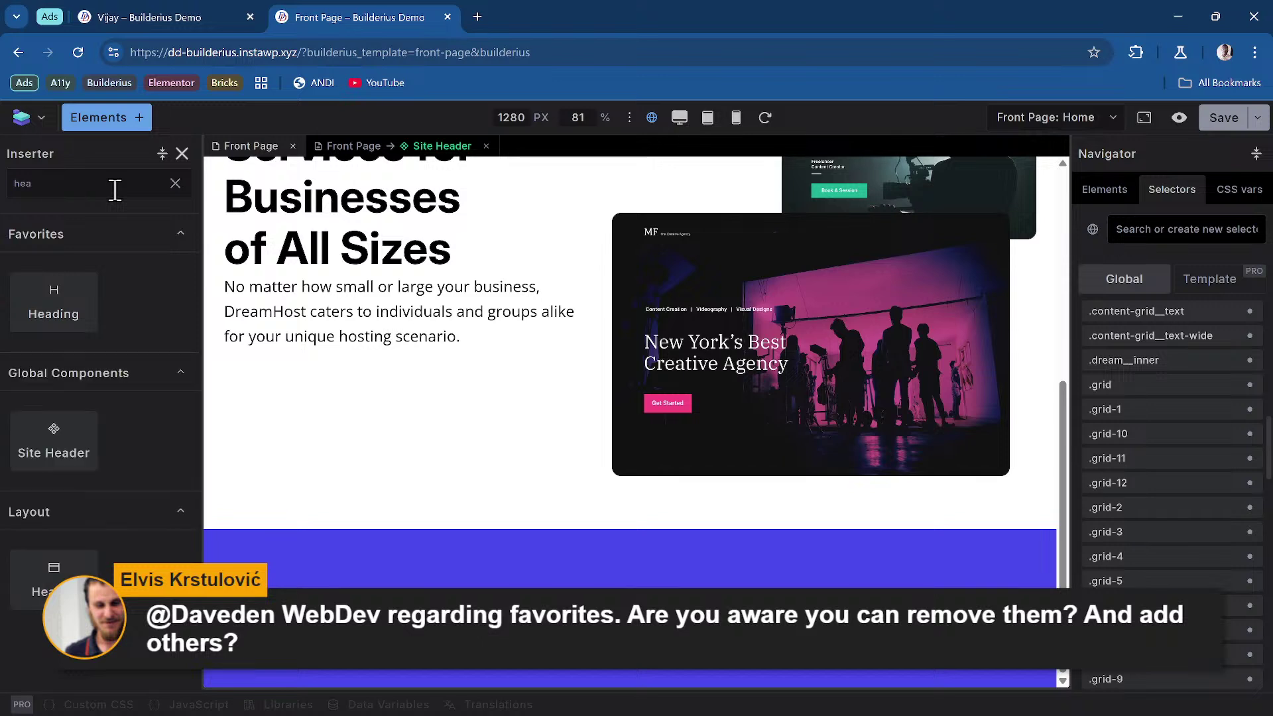
key("BackSpace")
key("BackSpace")
key("BackSpace")
key("BackSpace")
type("text")
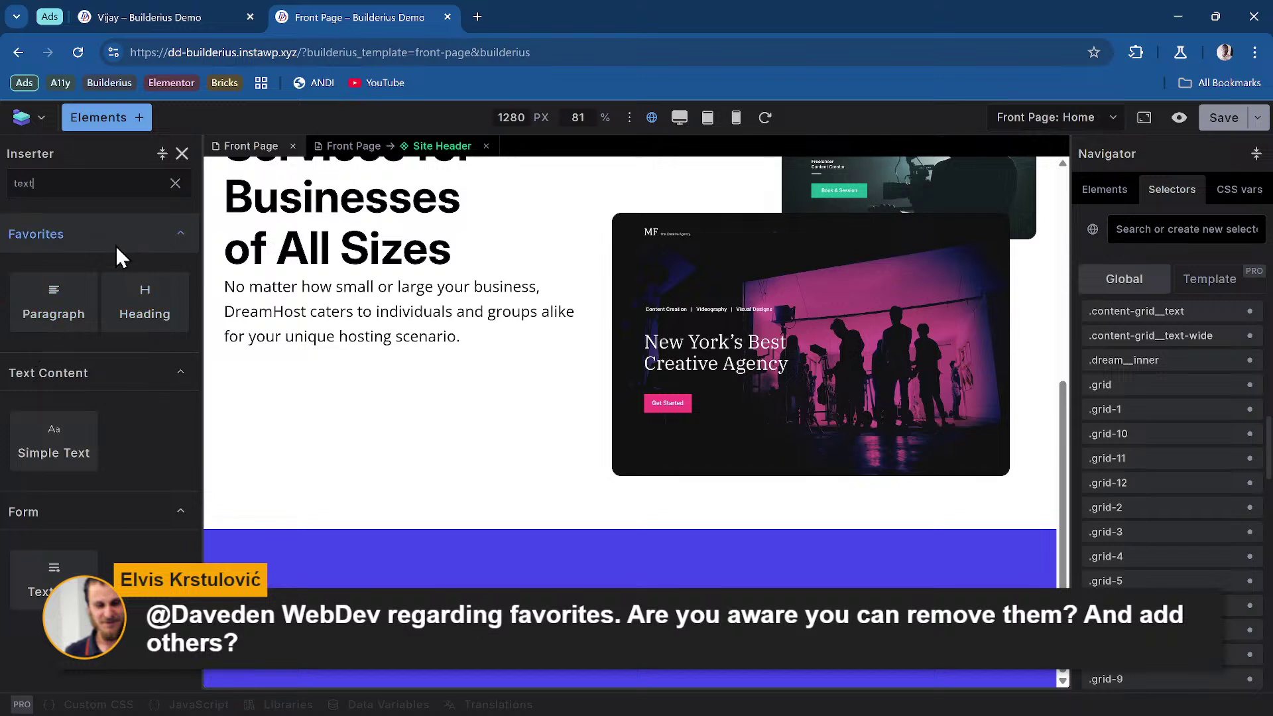
double_click(83, 184)
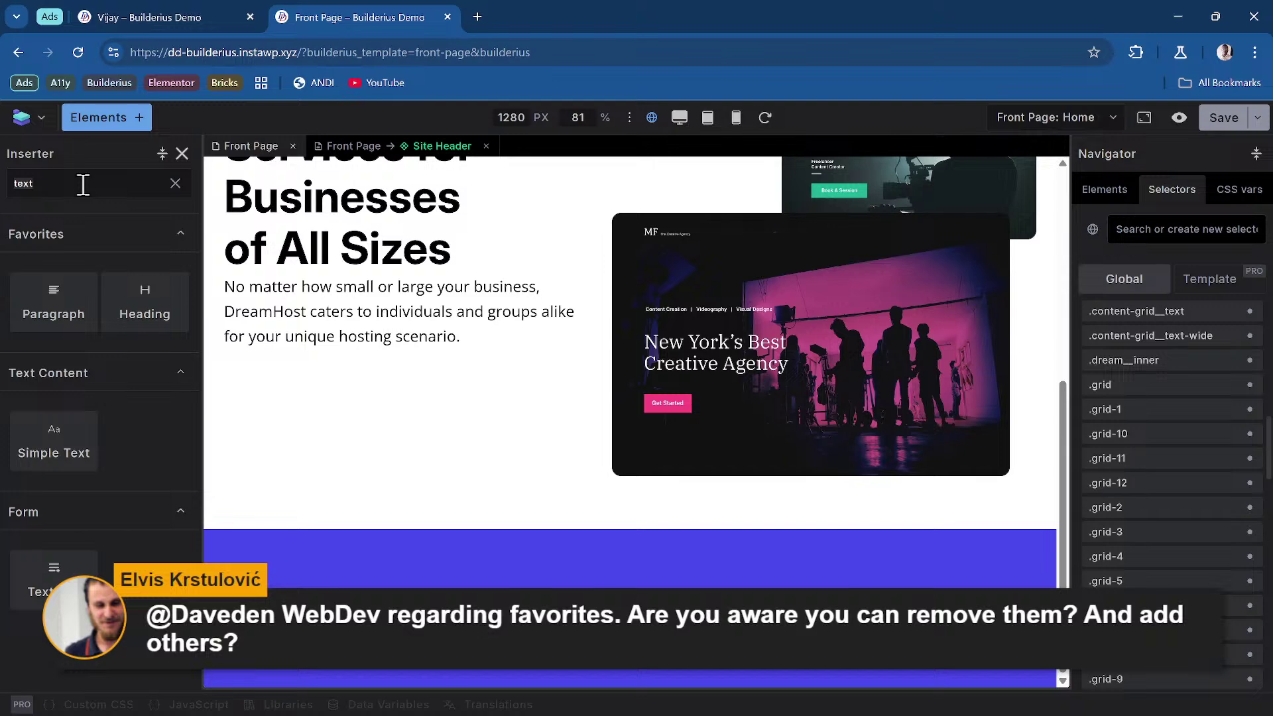
key("BackSpace")
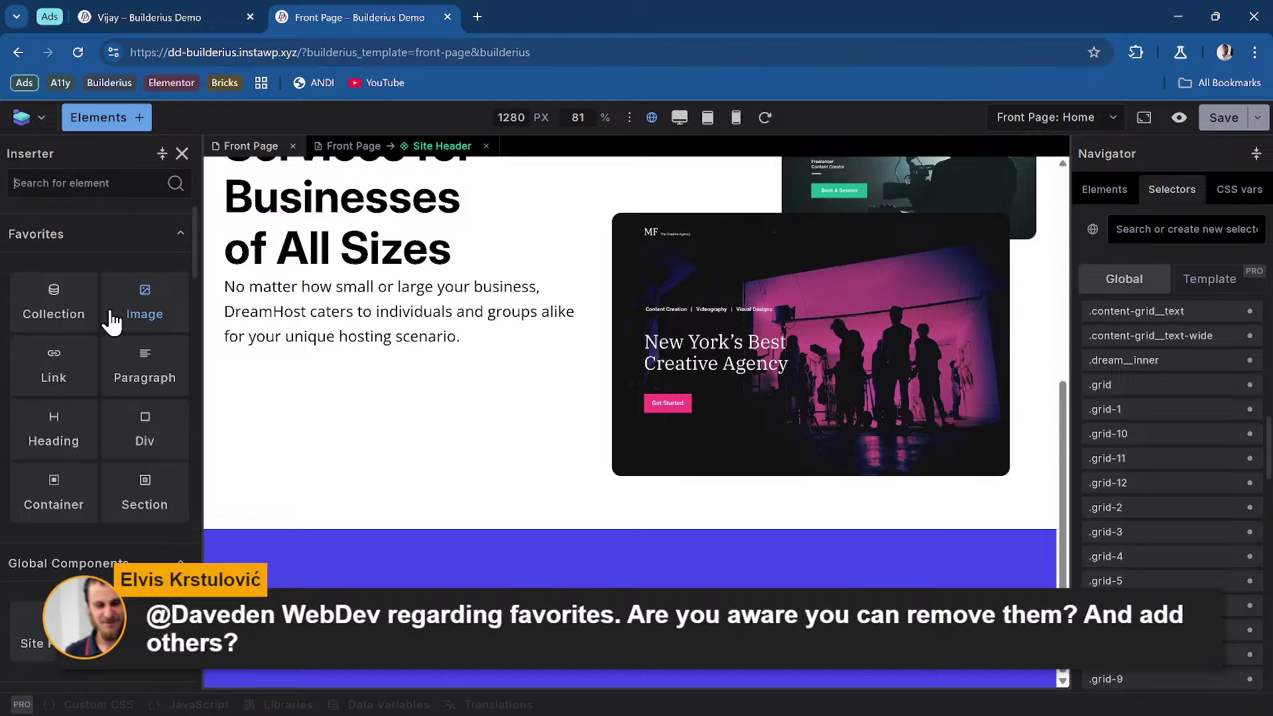
Step: Remove Collection, Image, Link, Paragraph, Heading, Div and Container from the inserter's Favorites
scroll(132, 477, "down", 5)
scroll(136, 464, "down", 8)
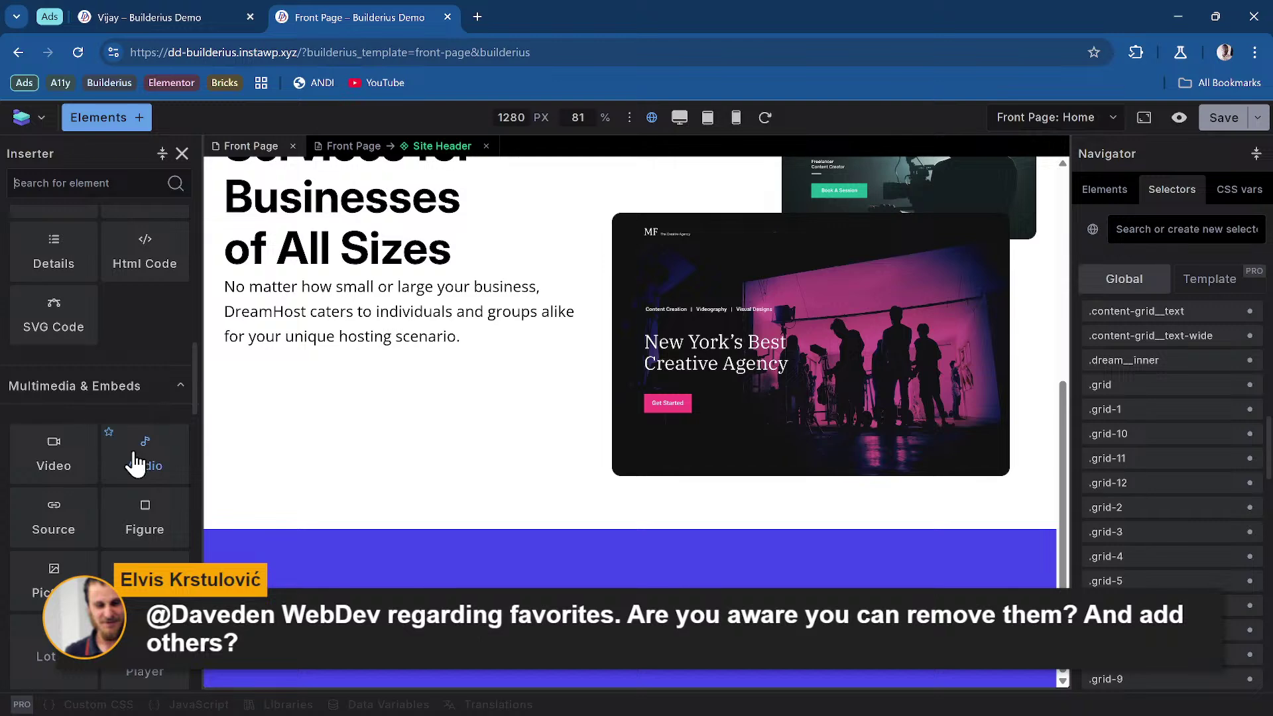
scroll(135, 464, "up", 13)
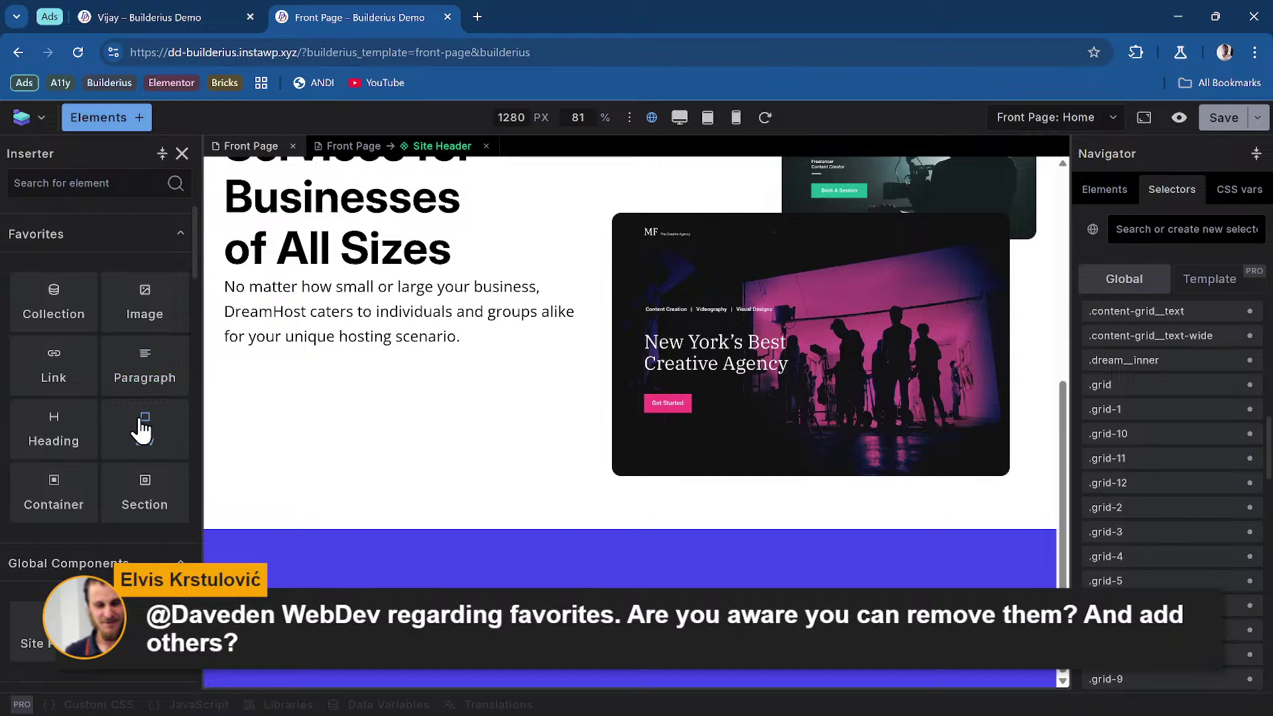
mouse_move(59, 320)
left_click(17, 283)
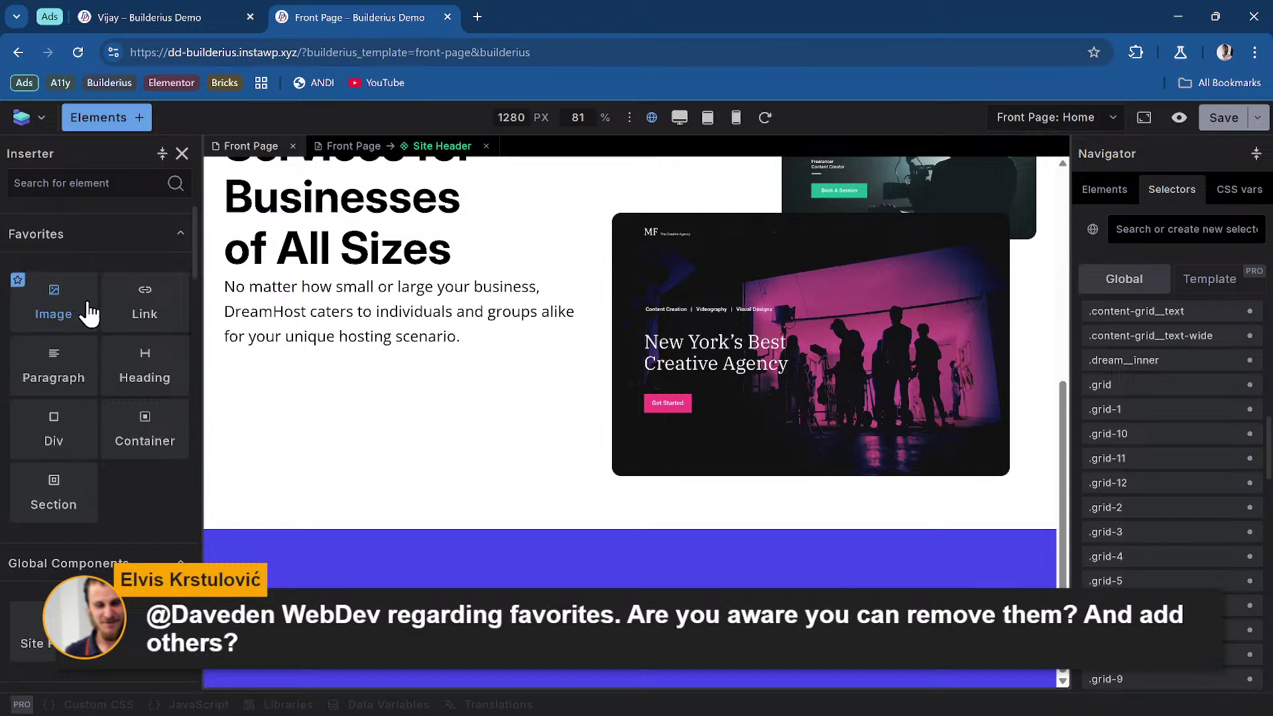
left_click(17, 282)
left_click(17, 283)
left_click(17, 282)
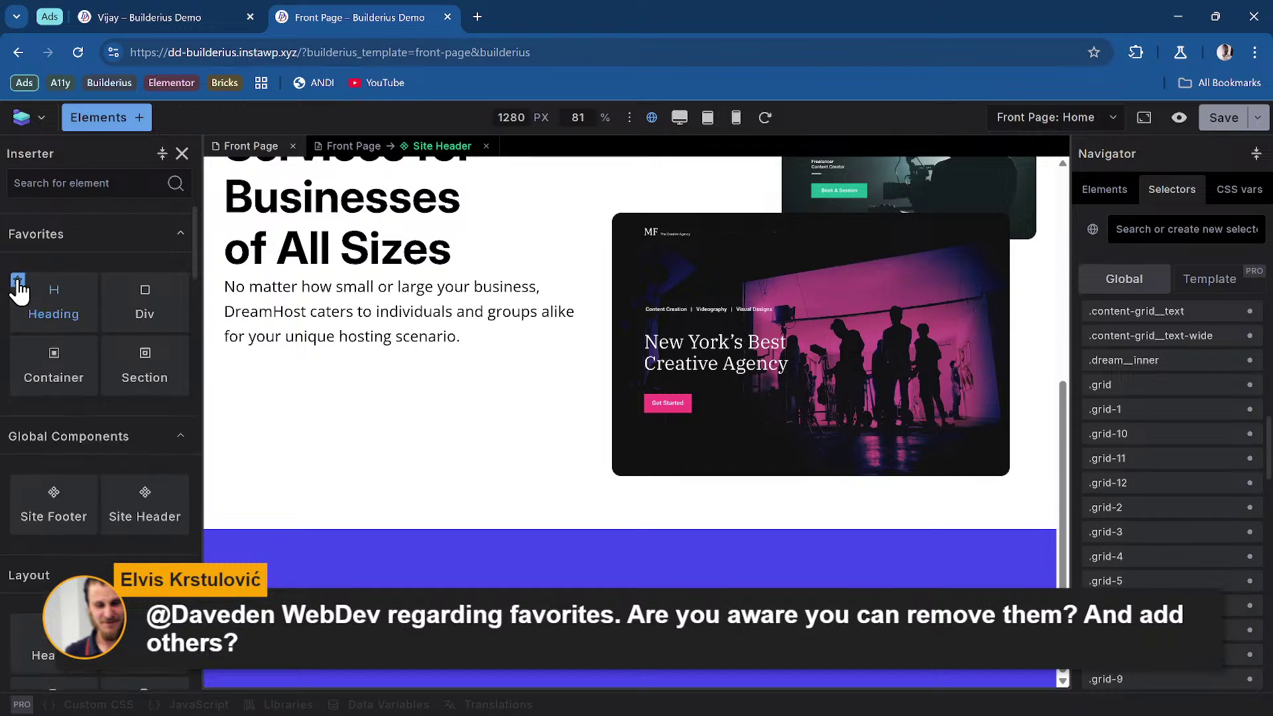
left_click(18, 283)
left_click(18, 282)
left_click(18, 282)
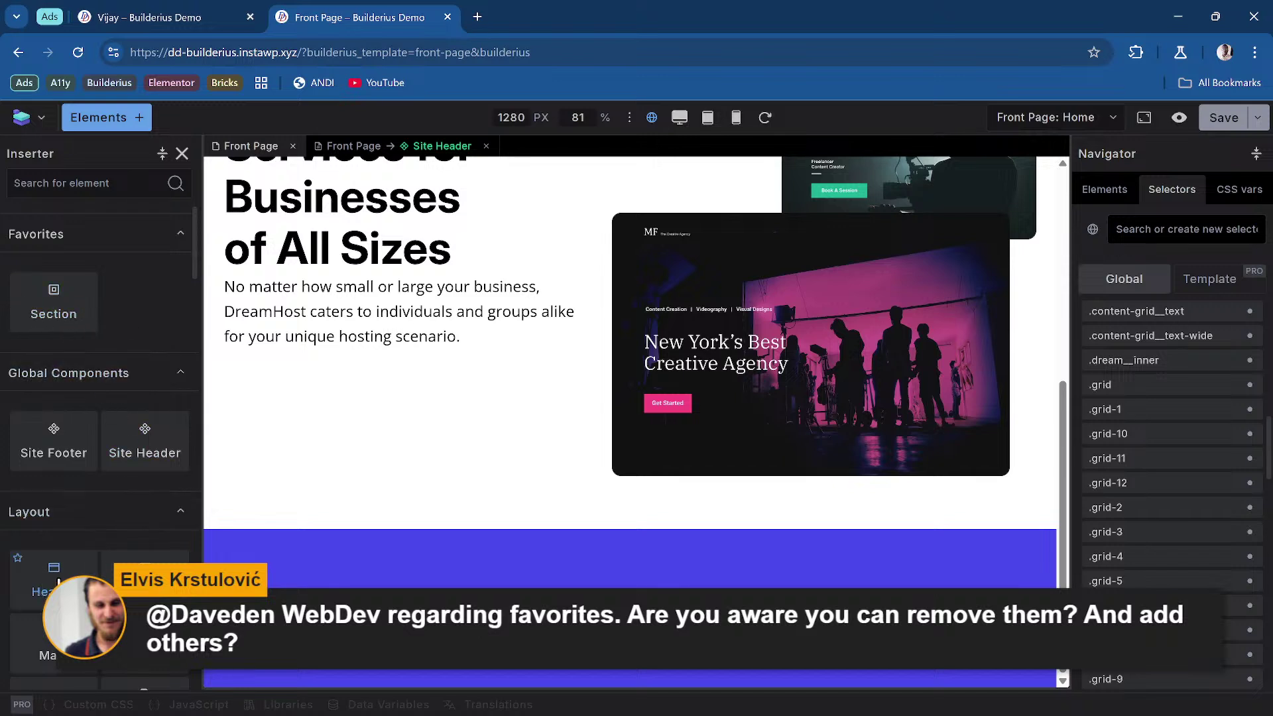
Step: Add the Header layout element to Favorites and take it out again
left_click(18, 558)
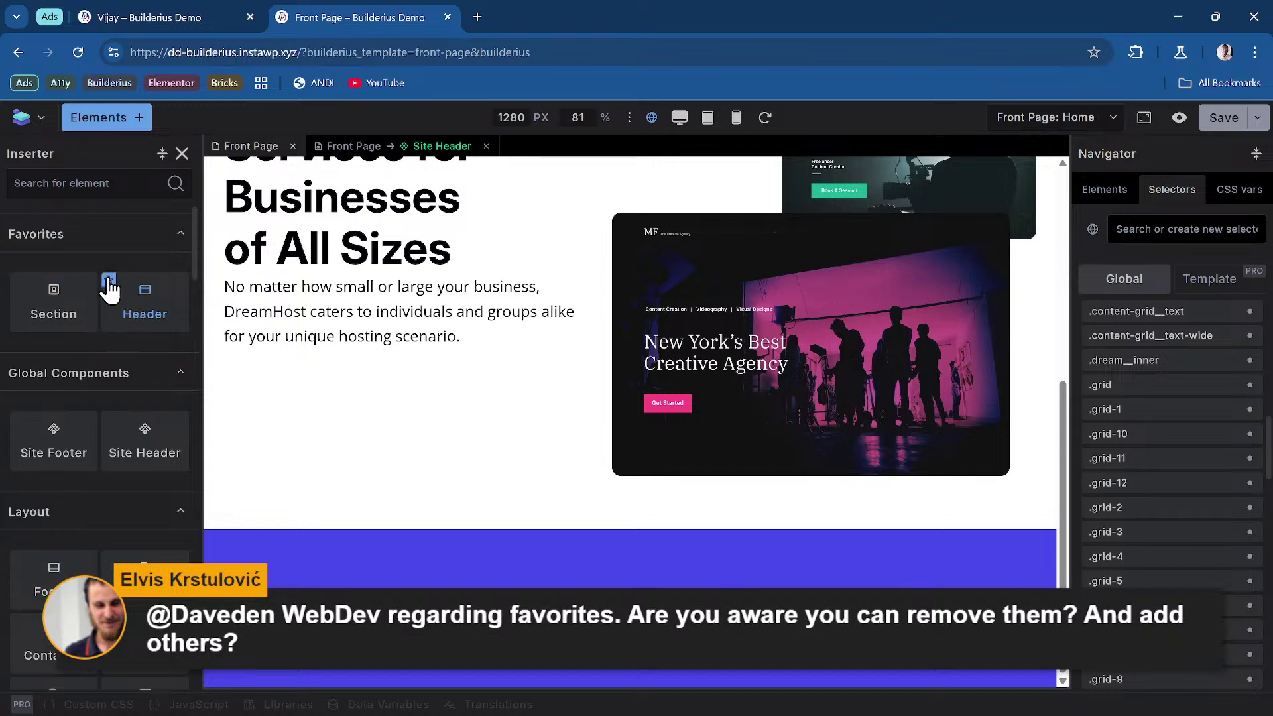
left_click(110, 282)
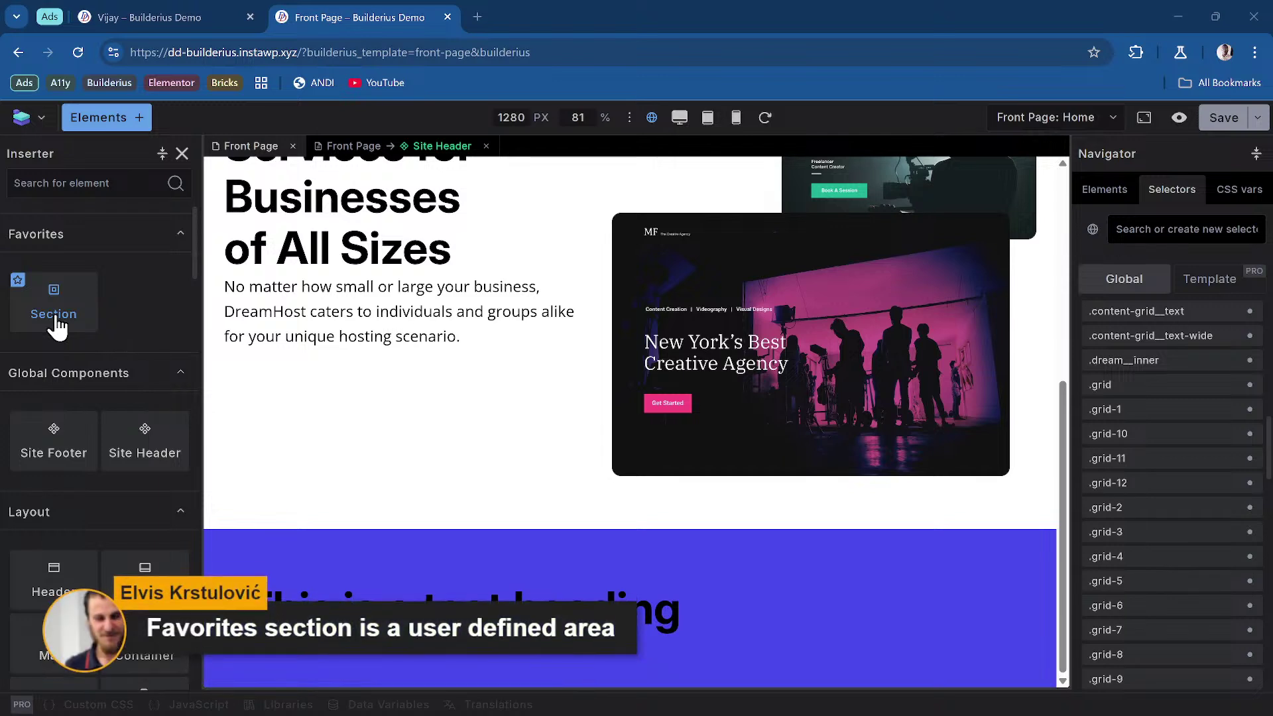
scroll(105, 325, "down", 1)
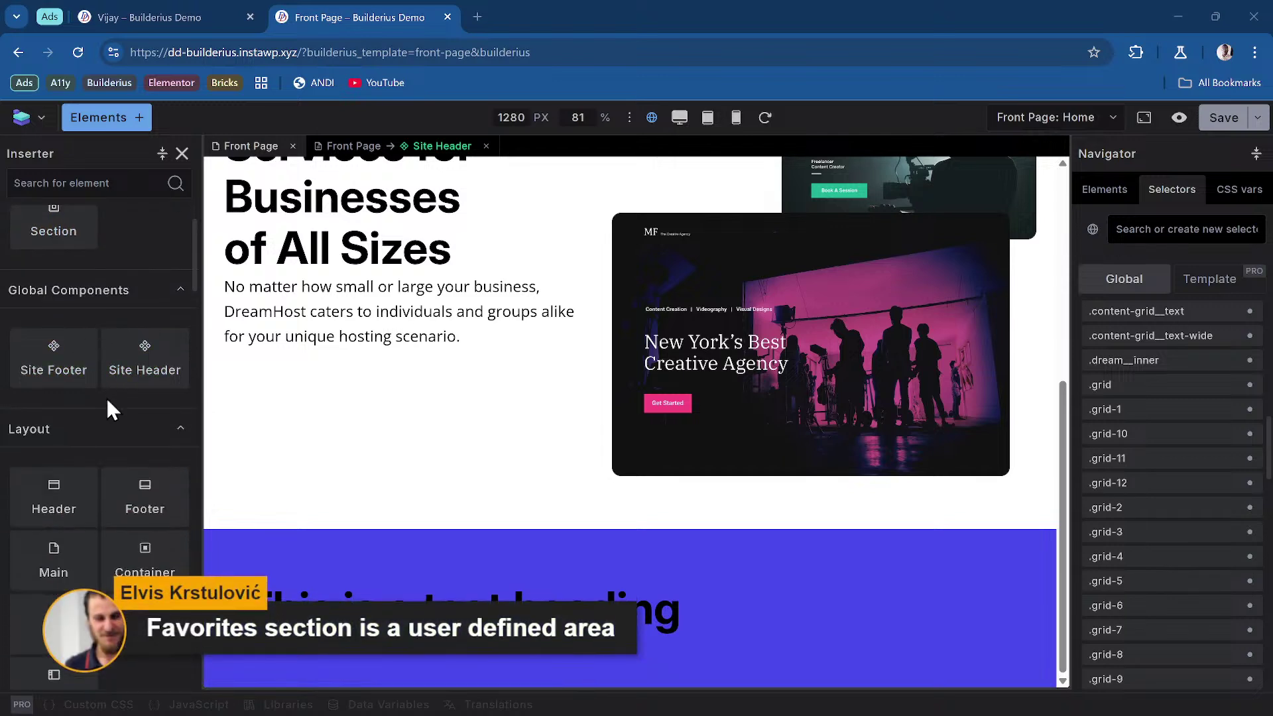
scroll(98, 282, "up", 1)
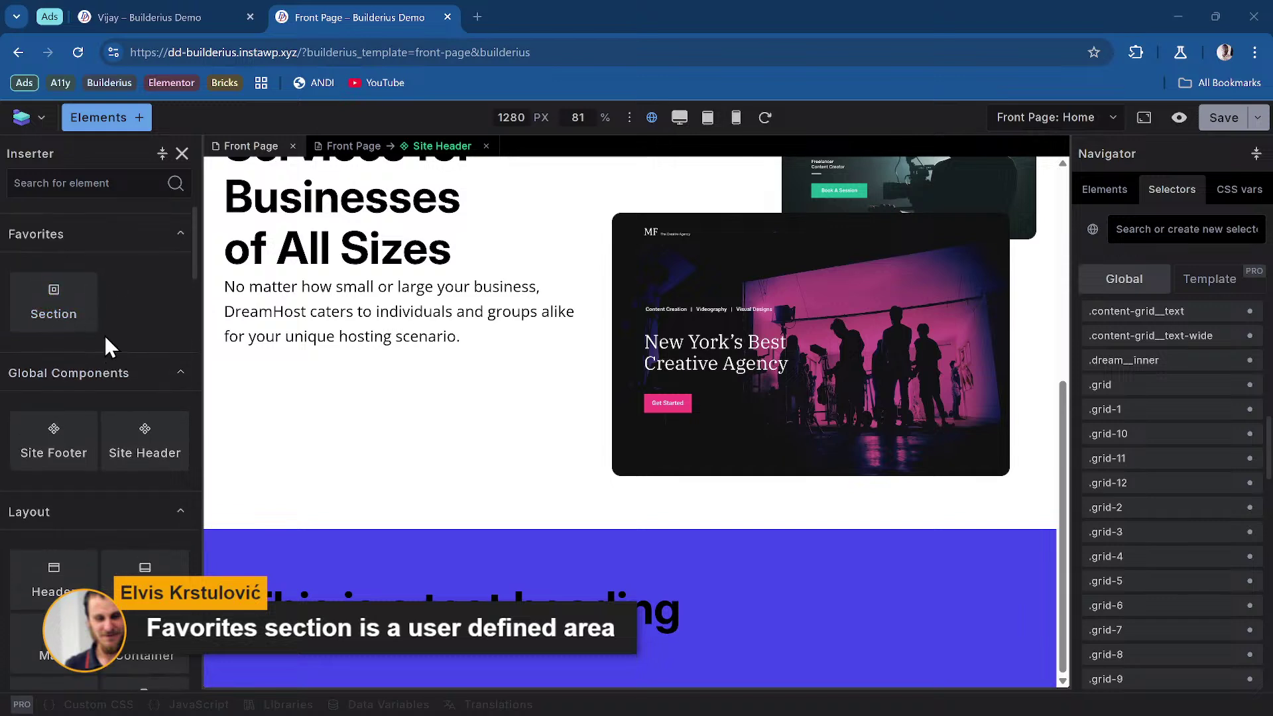
Step: Add the Container and Div layout elements to the inserter's Favorites
scroll(105, 341, "down", 1)
scroll(131, 417, "down", 1)
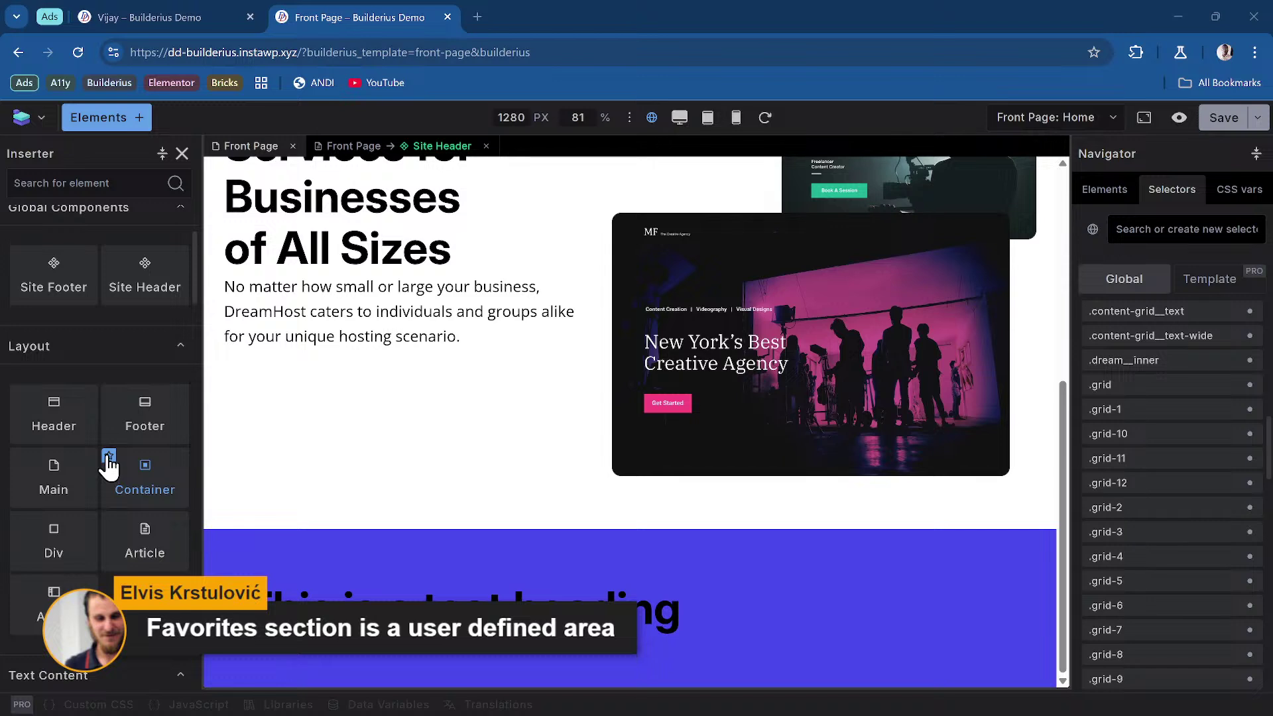
left_click(108, 459)
scroll(122, 447, "up", 2)
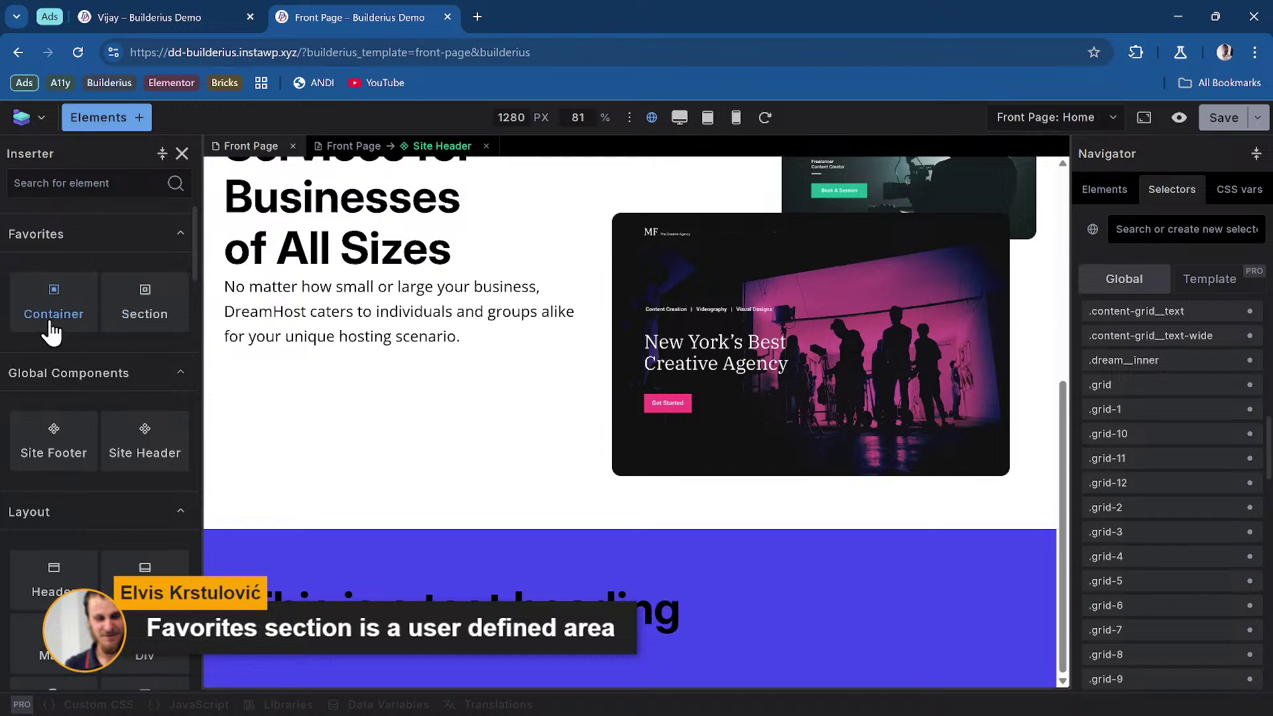
scroll(159, 457, "down", 1)
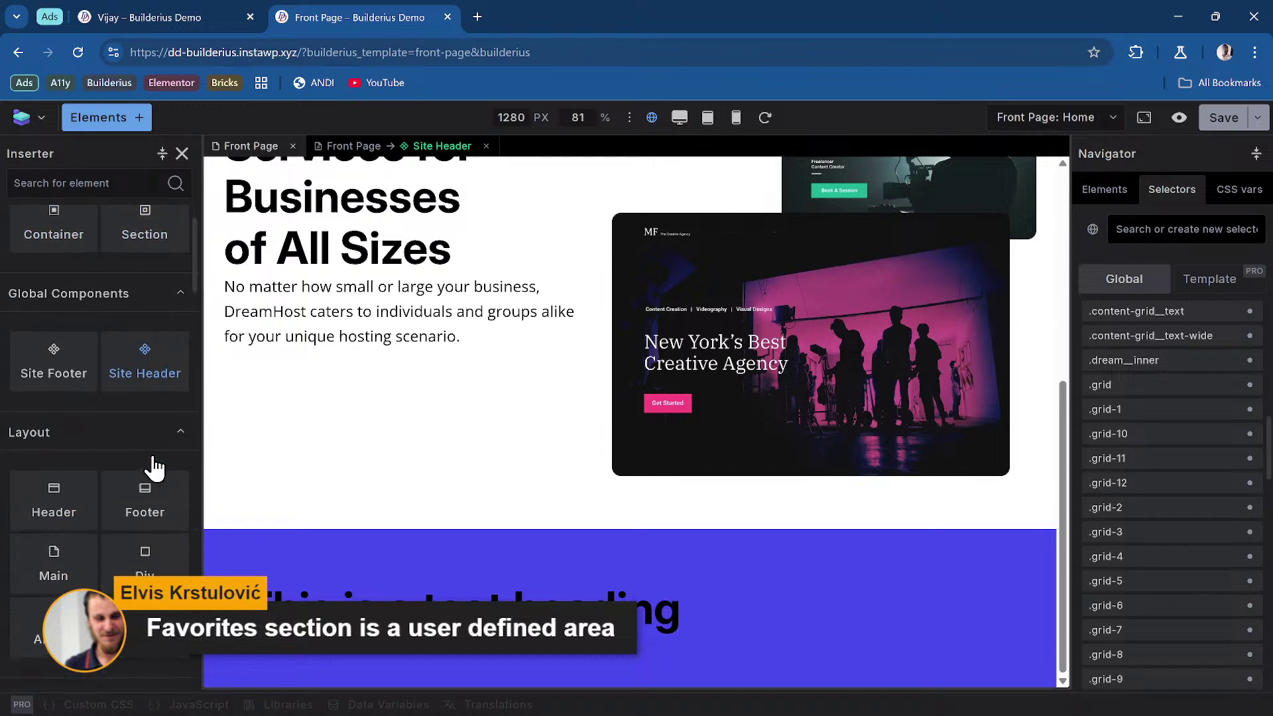
scroll(154, 462, "down", 1)
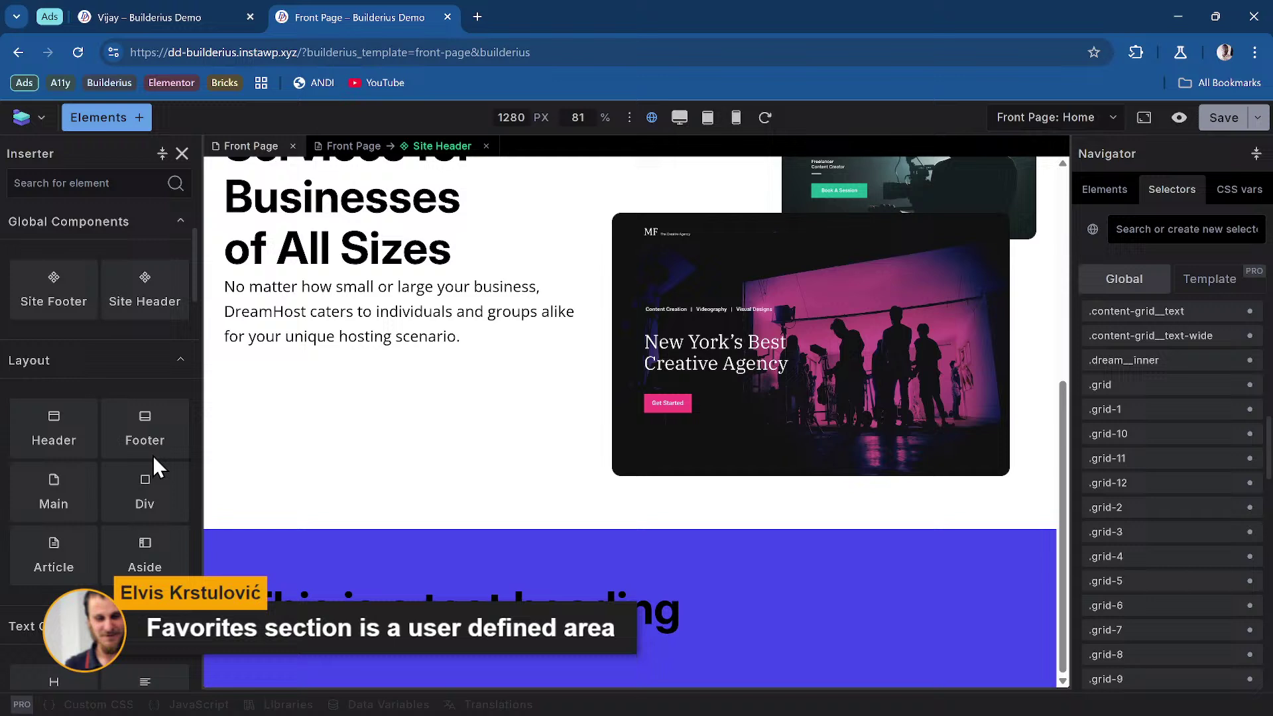
left_click(109, 456)
scroll(99, 468, "up", 2)
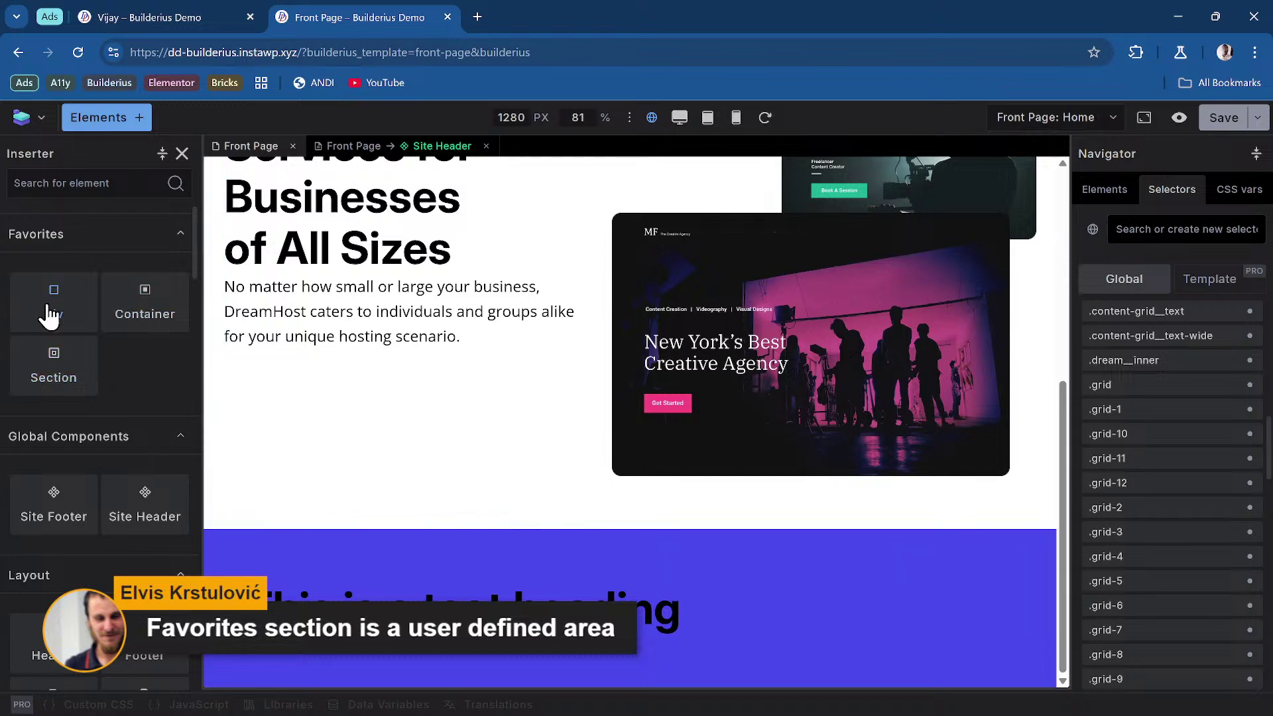
mouse_move(70, 366)
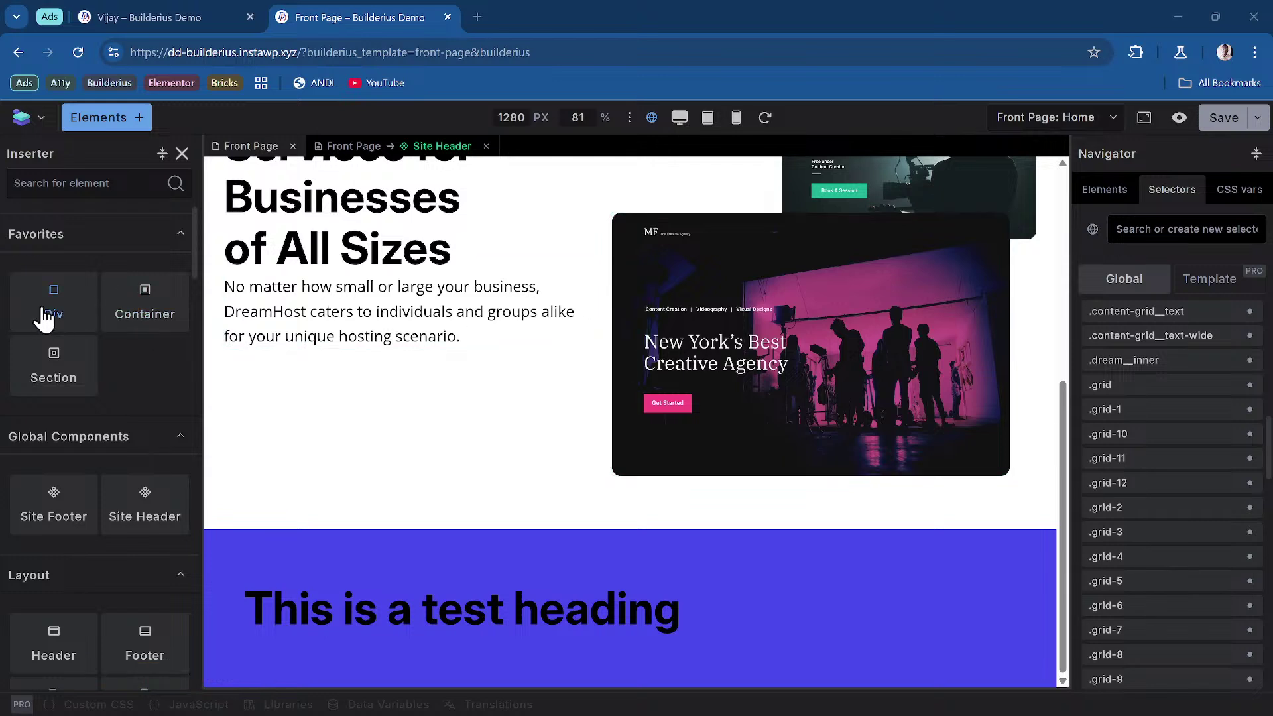
mouse_move(24, 310)
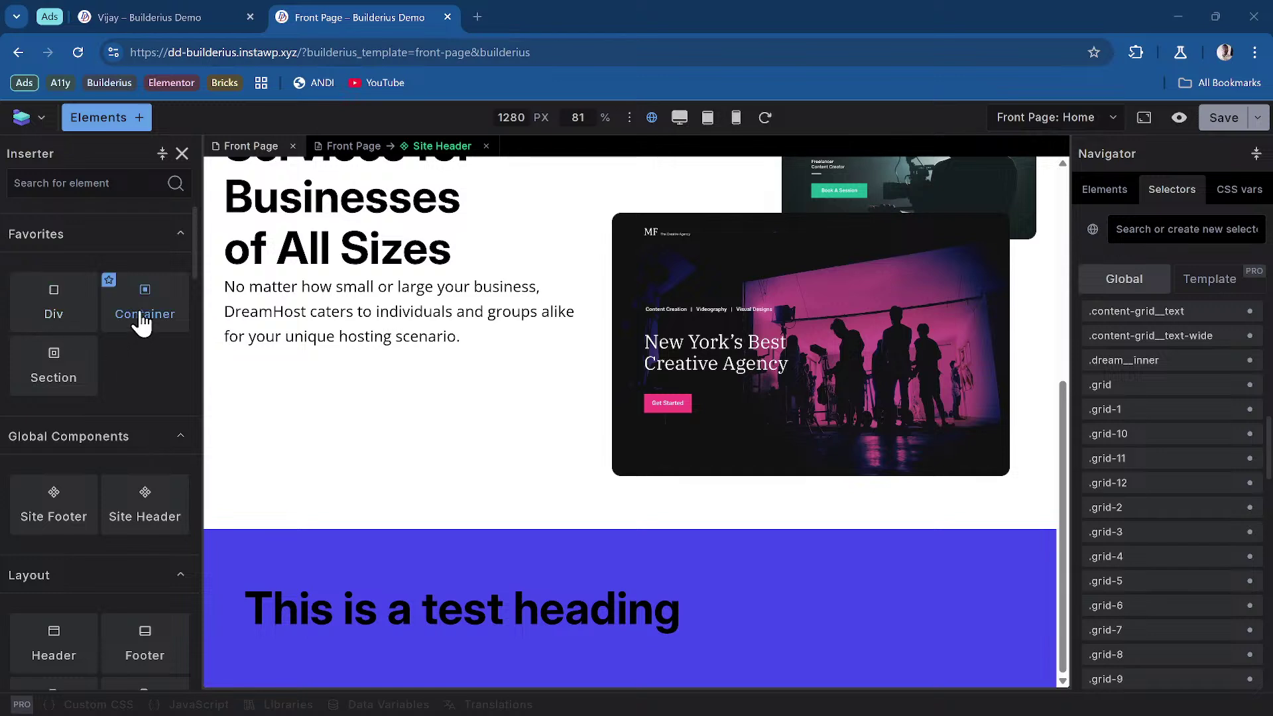
Step: Remove Container, Div and Section from Favorites to empty that category
left_click(108, 281)
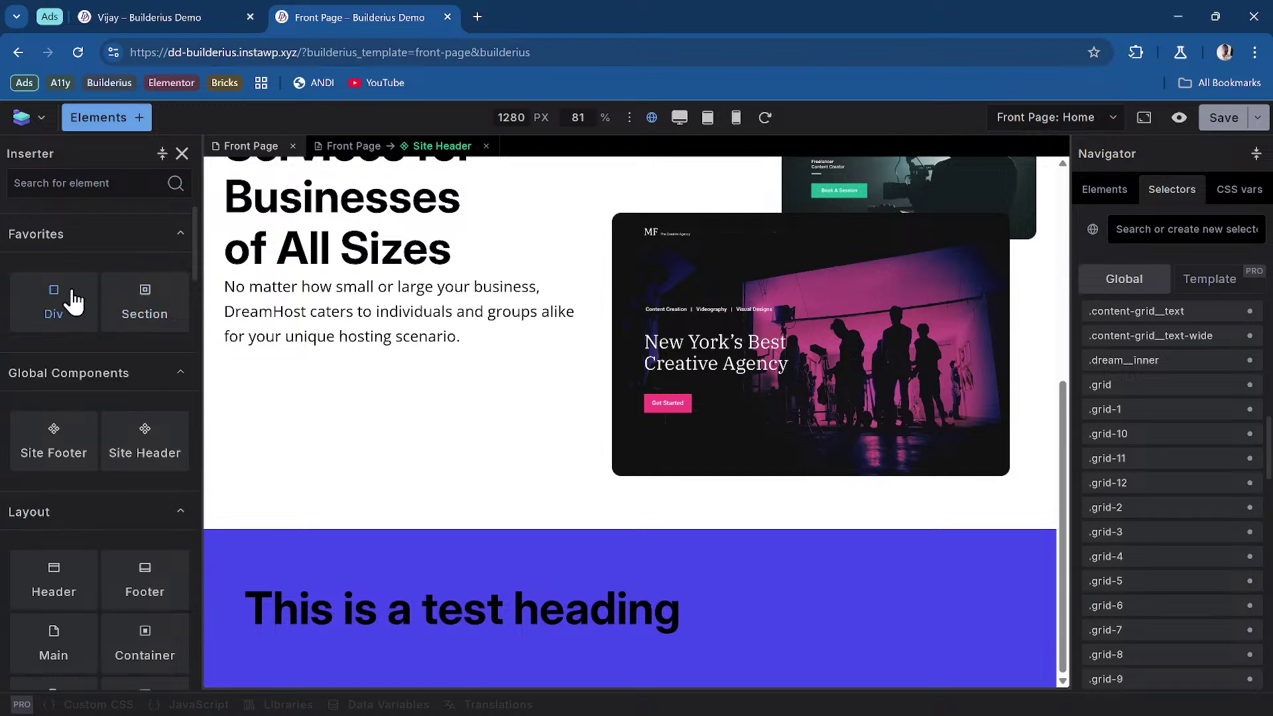
left_click(16, 281)
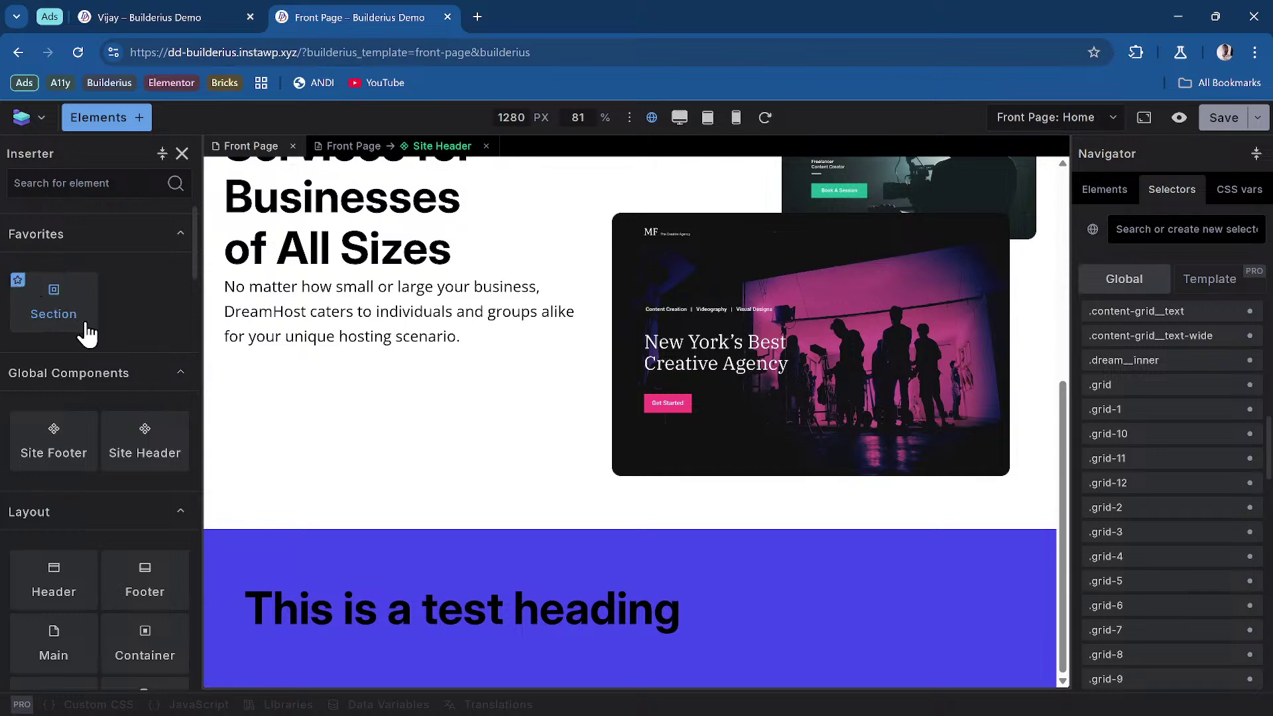
scroll(137, 311, "down", 1)
scroll(137, 316, "up", 1)
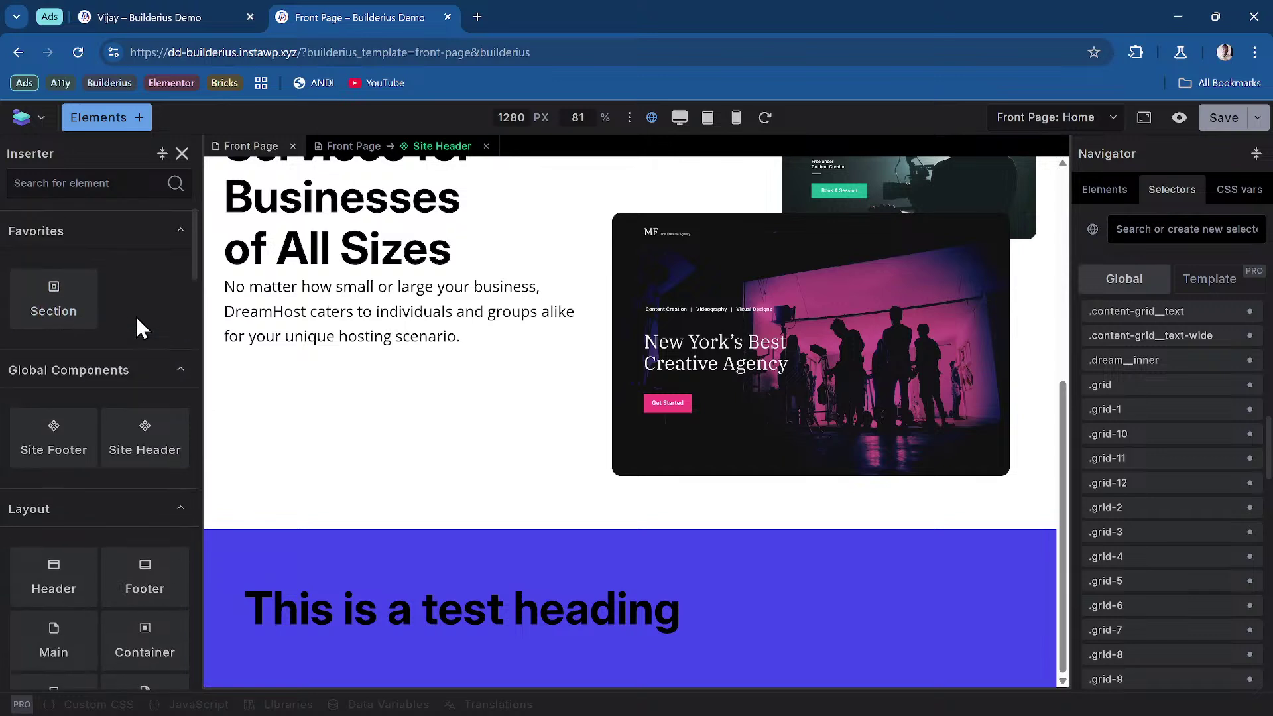
left_click(24, 282)
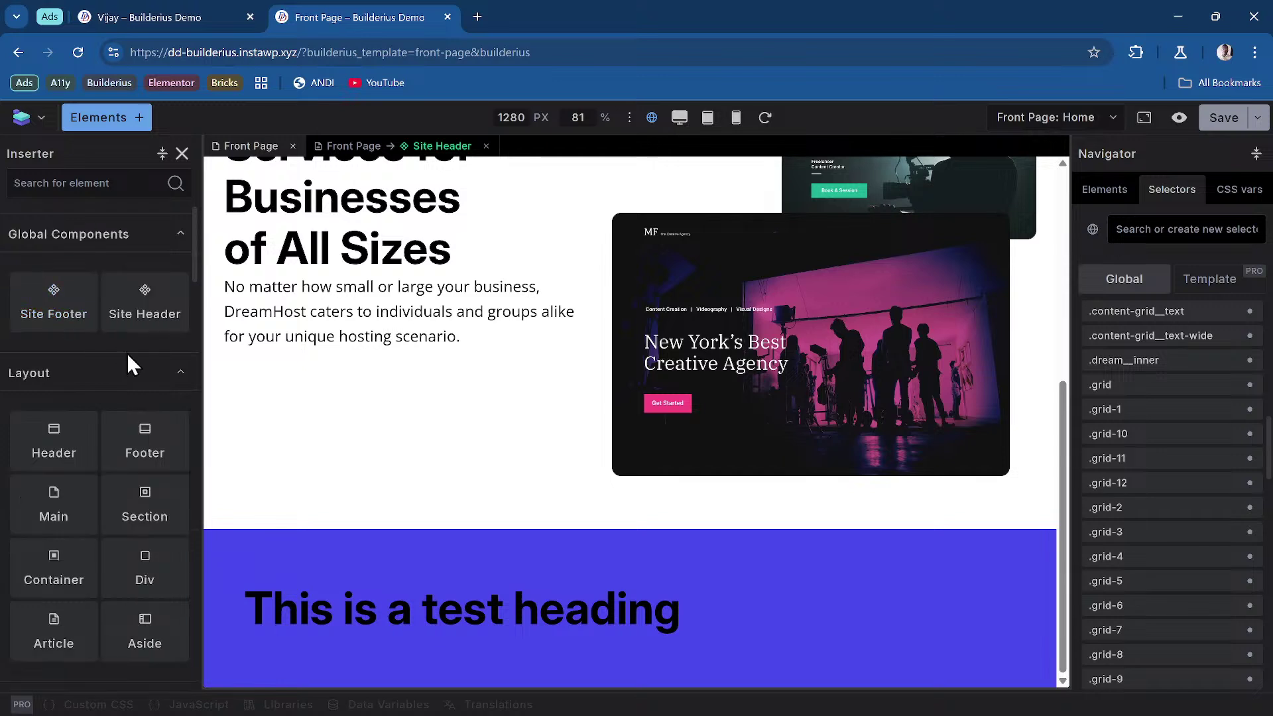
Step: Mark the Section and Container layout elements as favorites, in that order
scroll(128, 356, "down", 1)
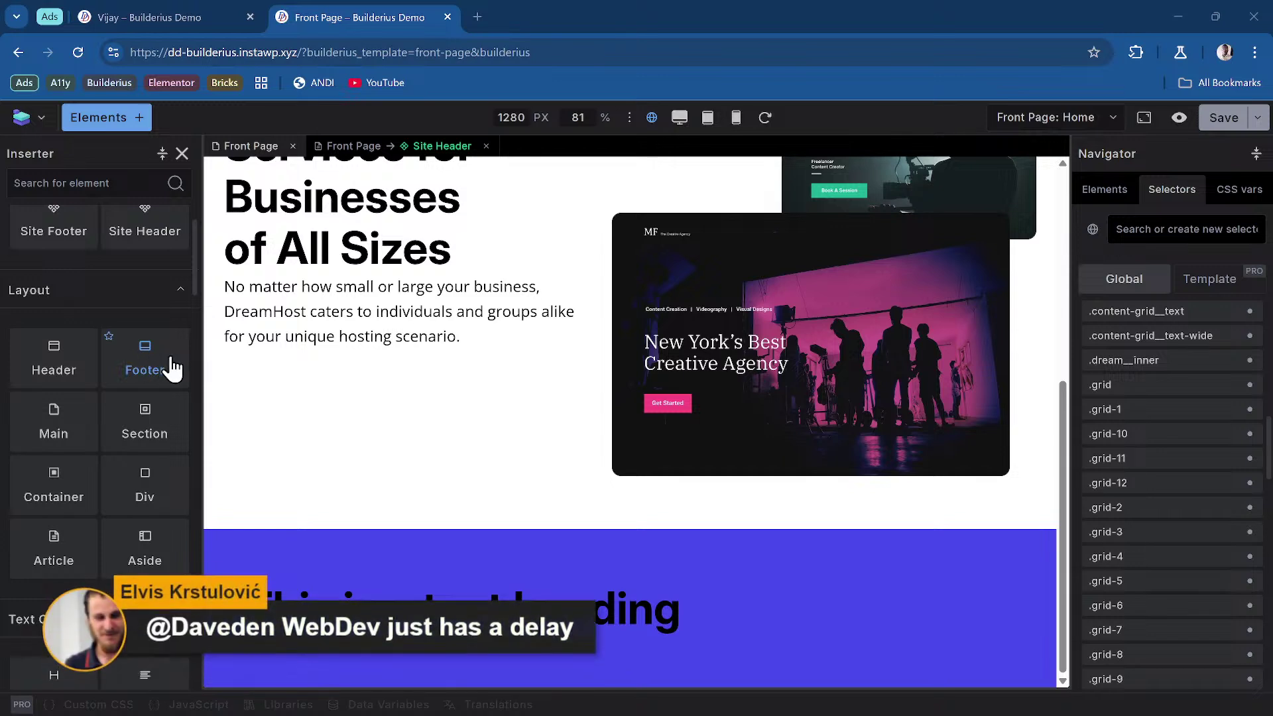
scroll(113, 415, "down", 1)
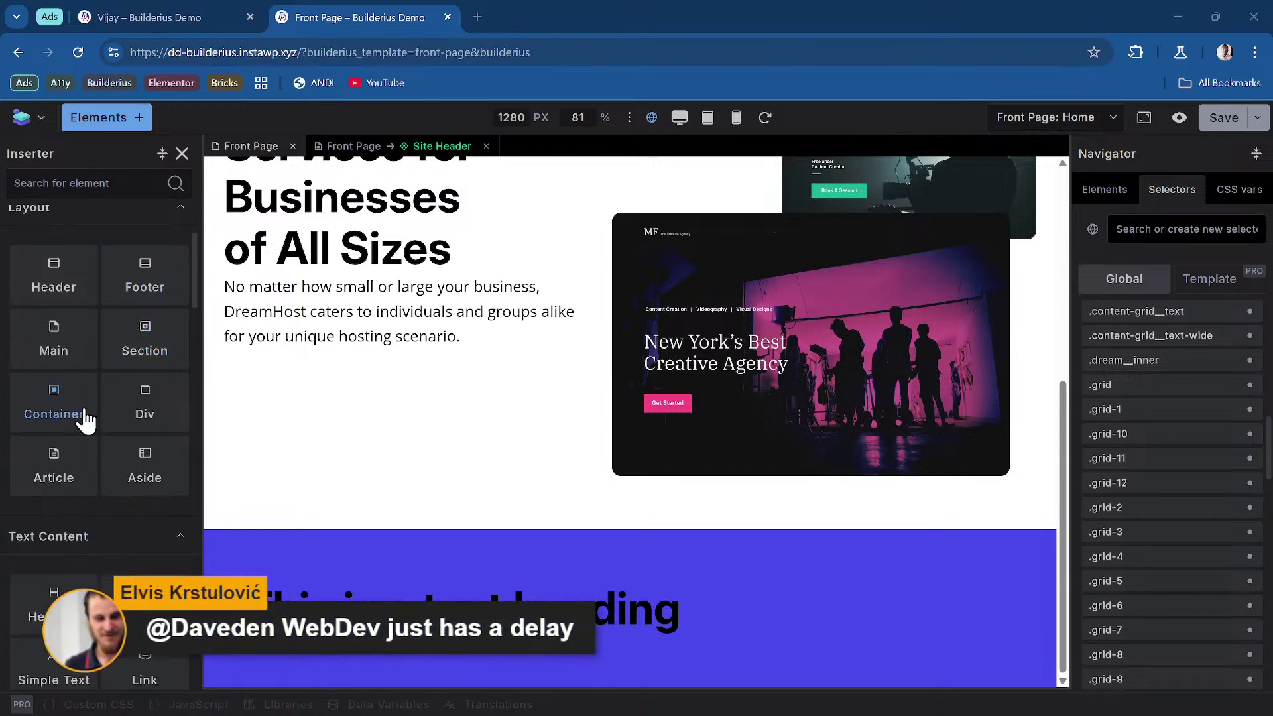
left_click(109, 317)
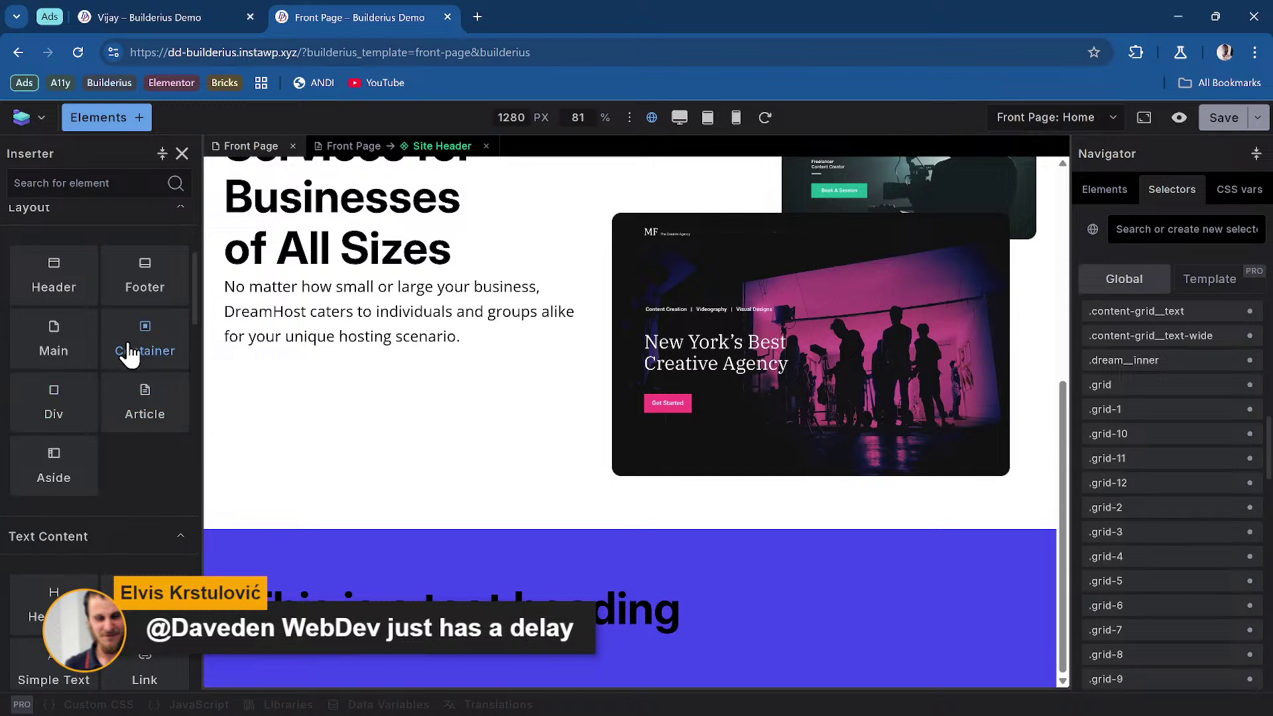
left_click(108, 318)
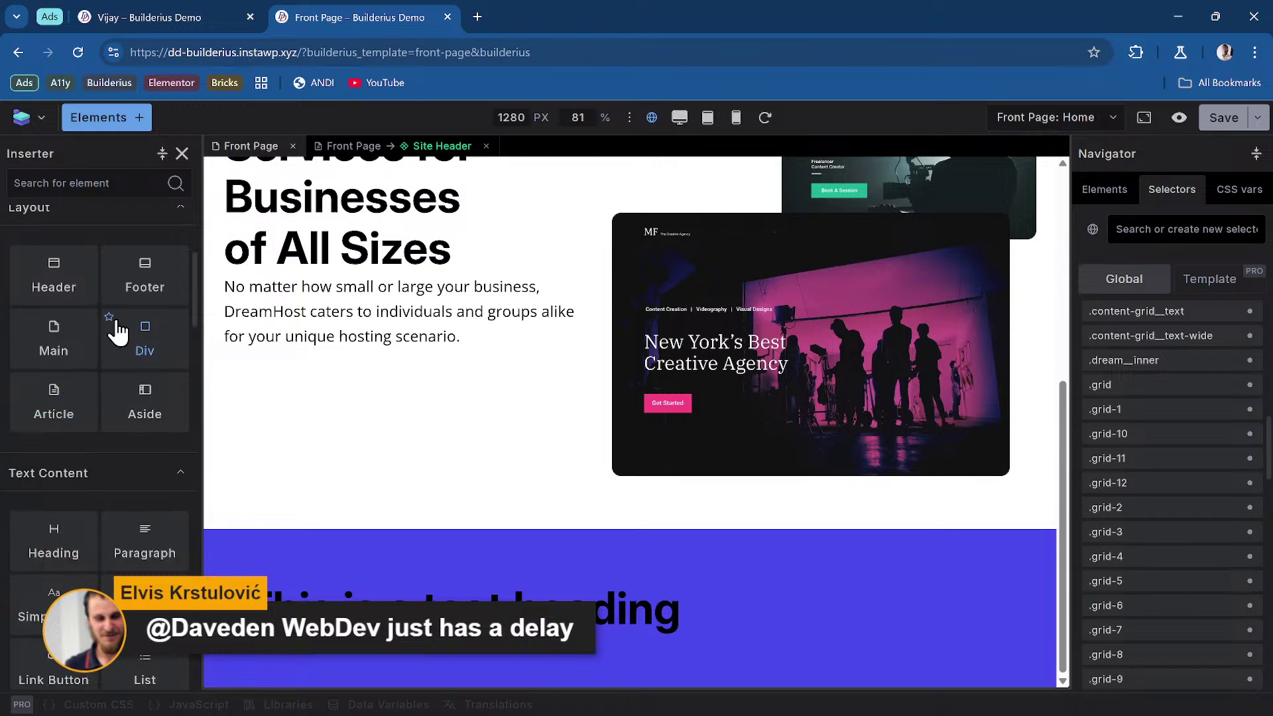
Step: Add the Div layout element to the inserter's Favorites
left_click(109, 318)
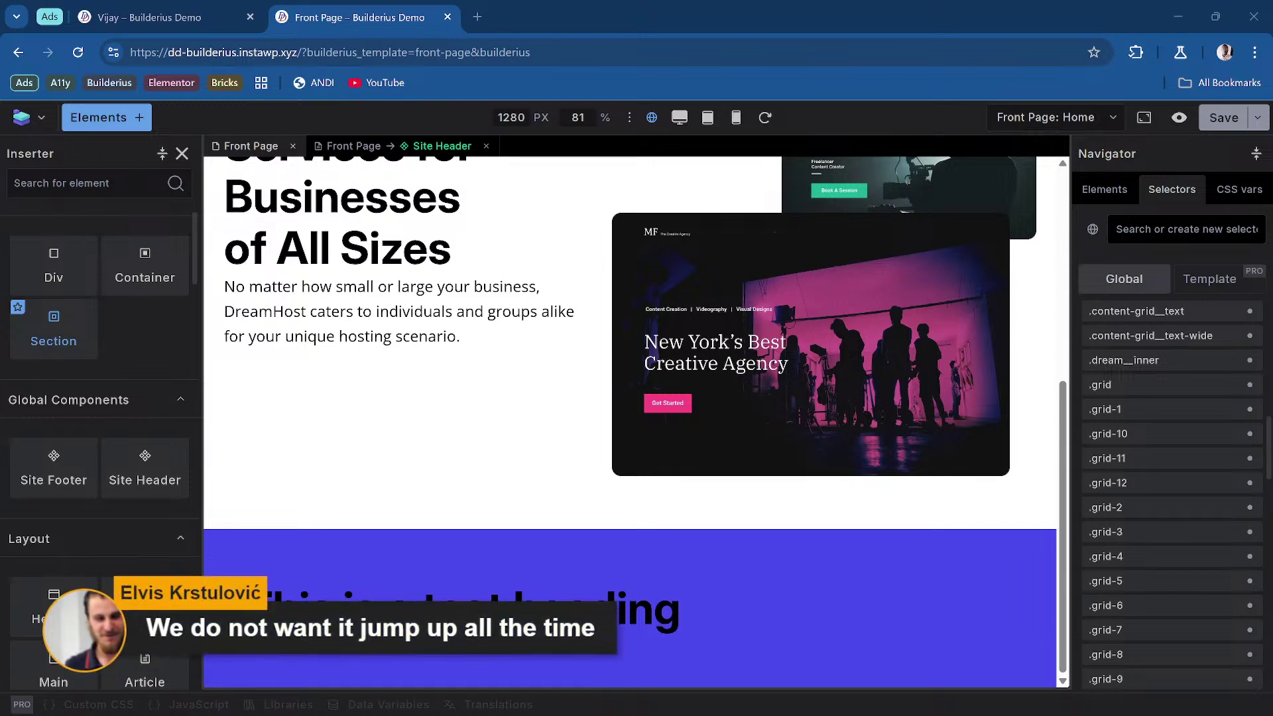
Step: Return to the questions site, open the page asking about the .builderiusContent container, and read its questions
left_click(174, 23)
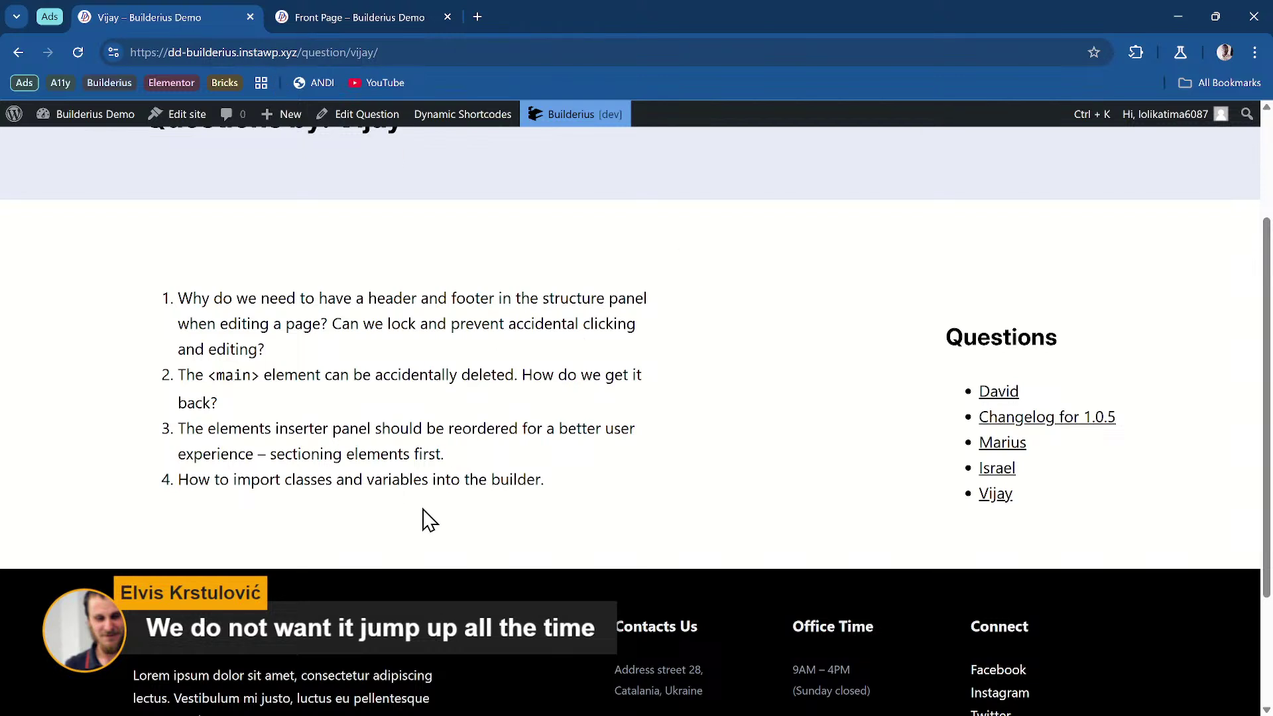
left_click(1003, 451)
scroll(709, 415, "down", 3)
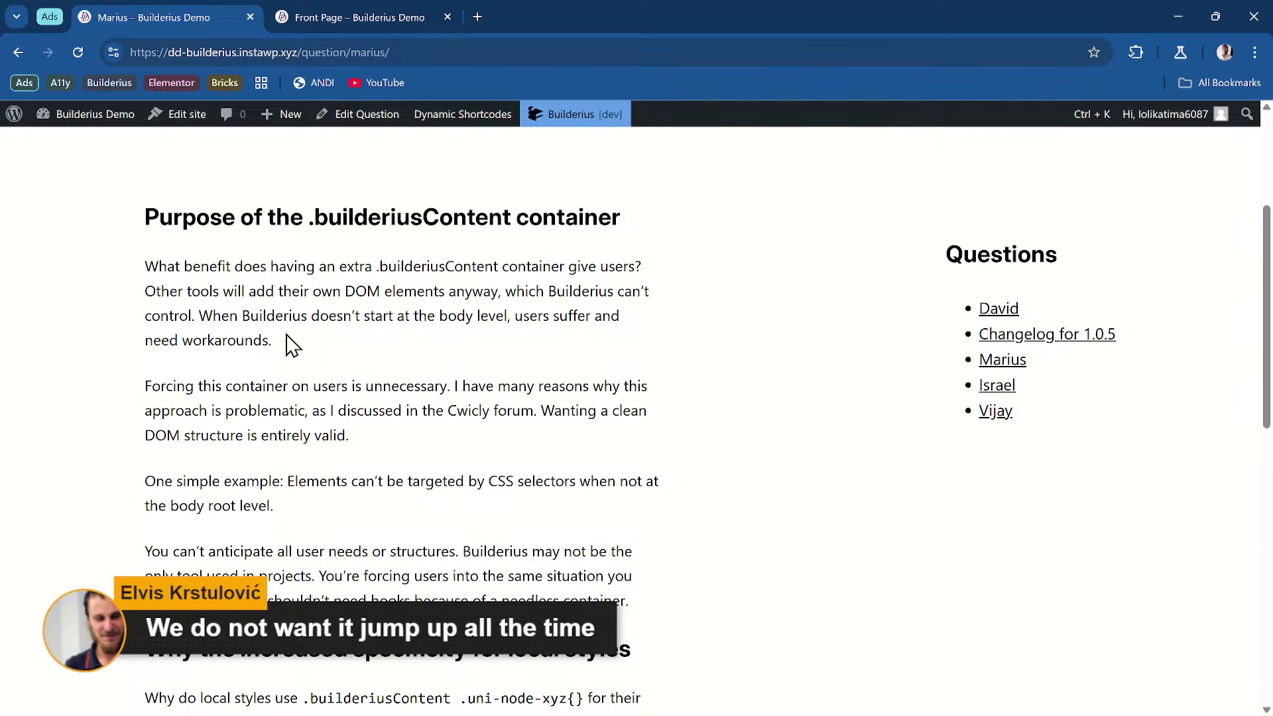
scroll(383, 378, "down", 2)
scroll(182, 249, "up", 3)
Step: Preview the Home page on the front end and inspect the DOM around the builderiusContent div, with the main element collapsed
left_click(438, 20)
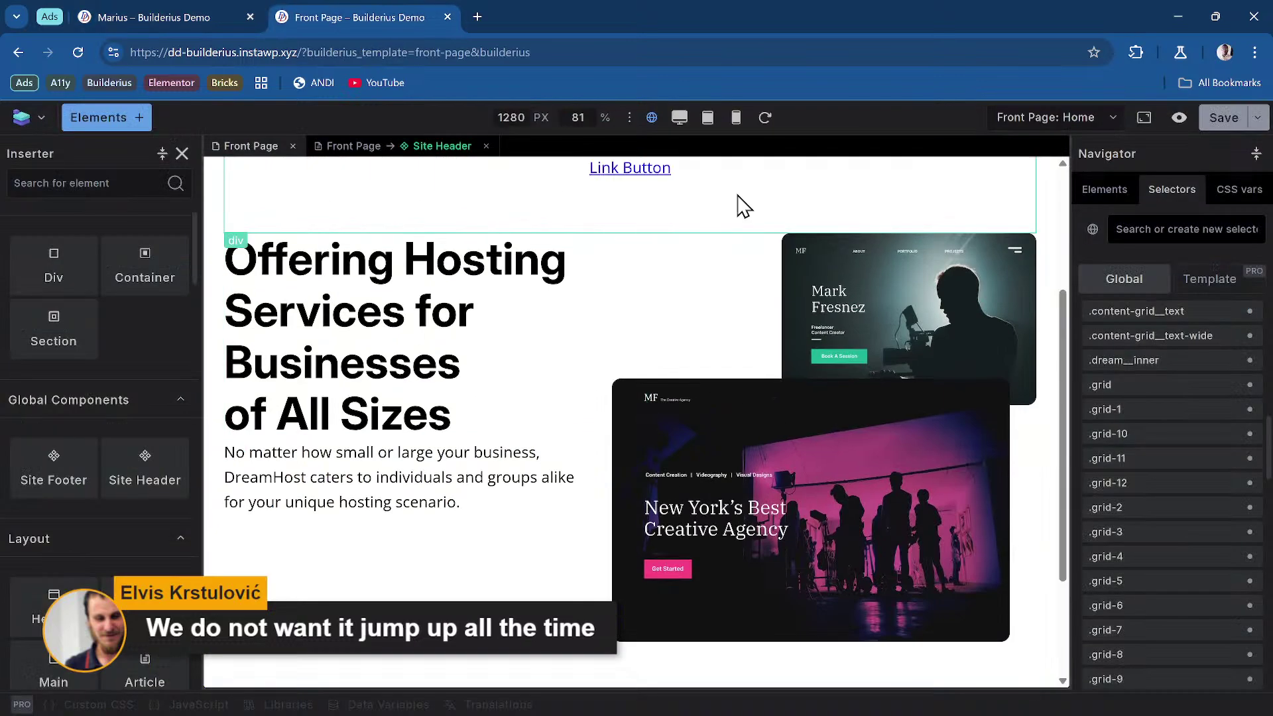
left_click(1178, 117)
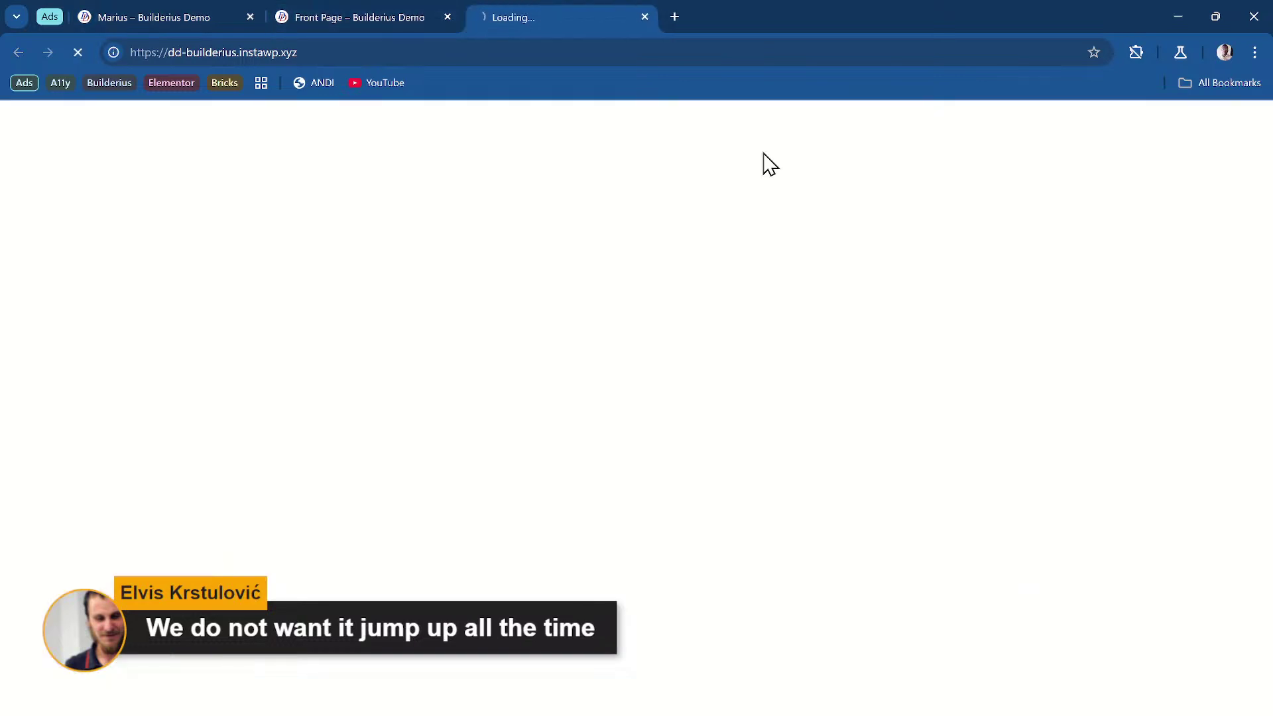
right_click(375, 246)
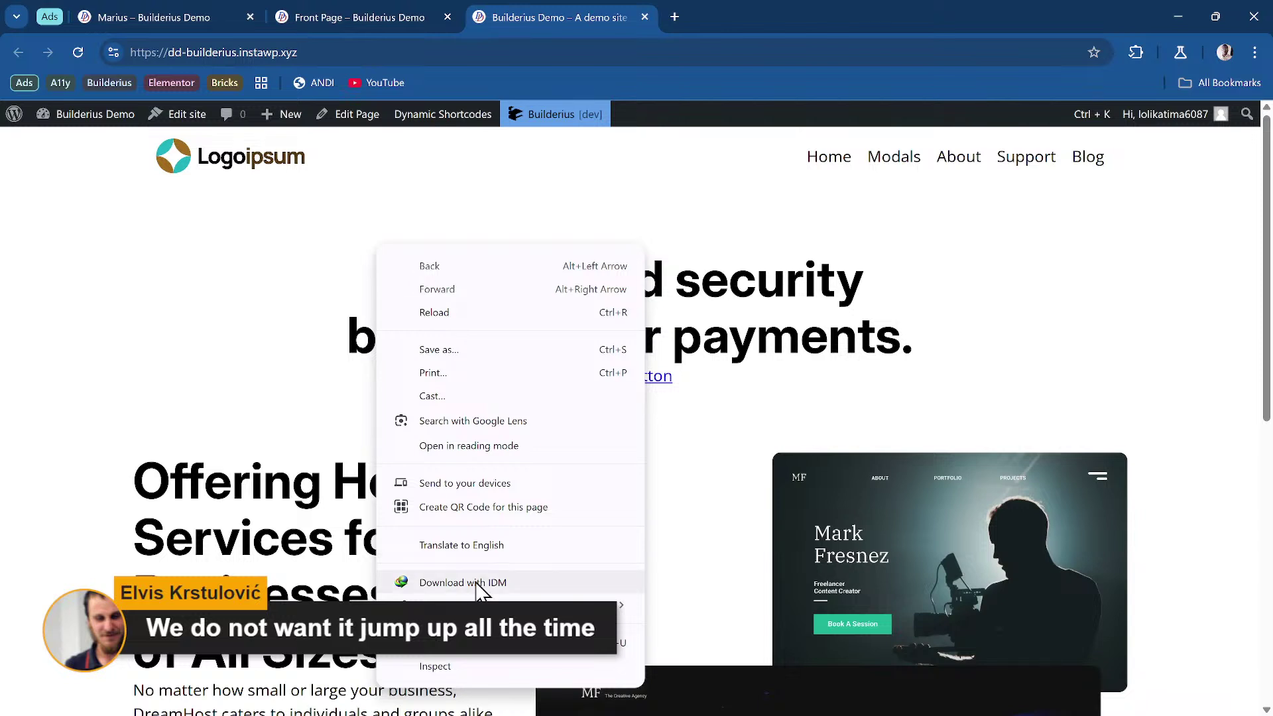
left_click(479, 666)
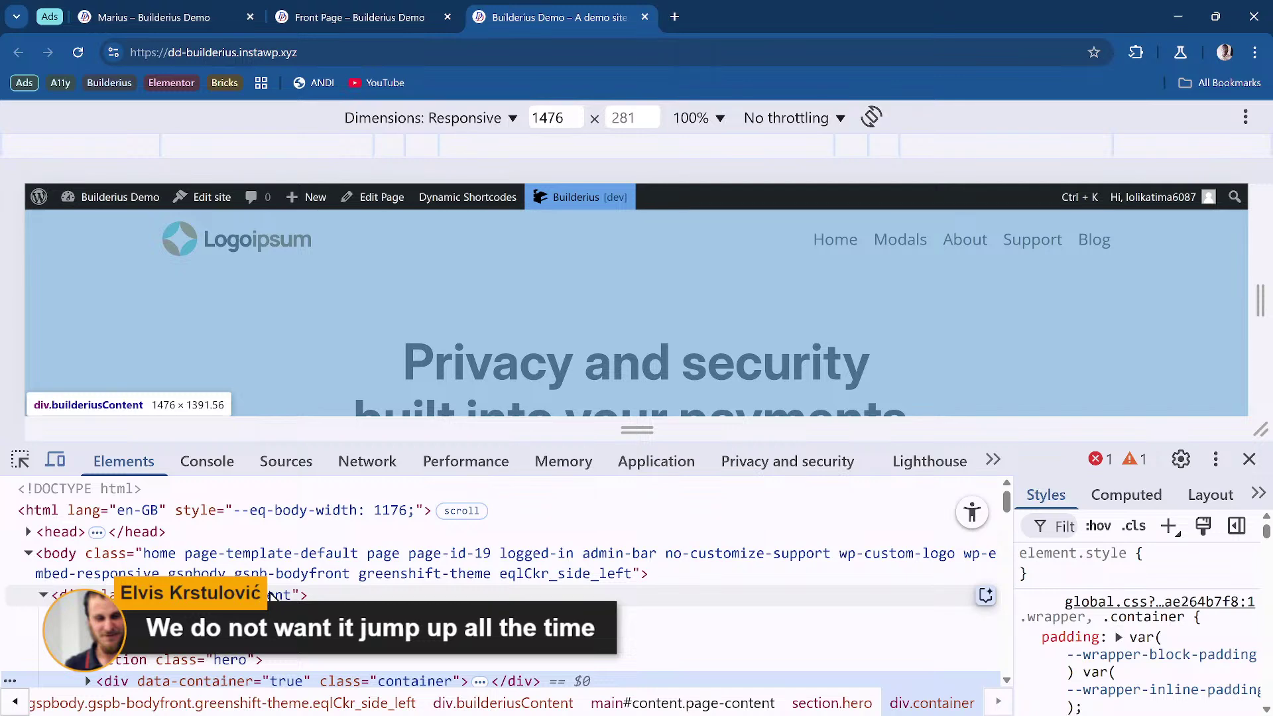
left_click(58, 637)
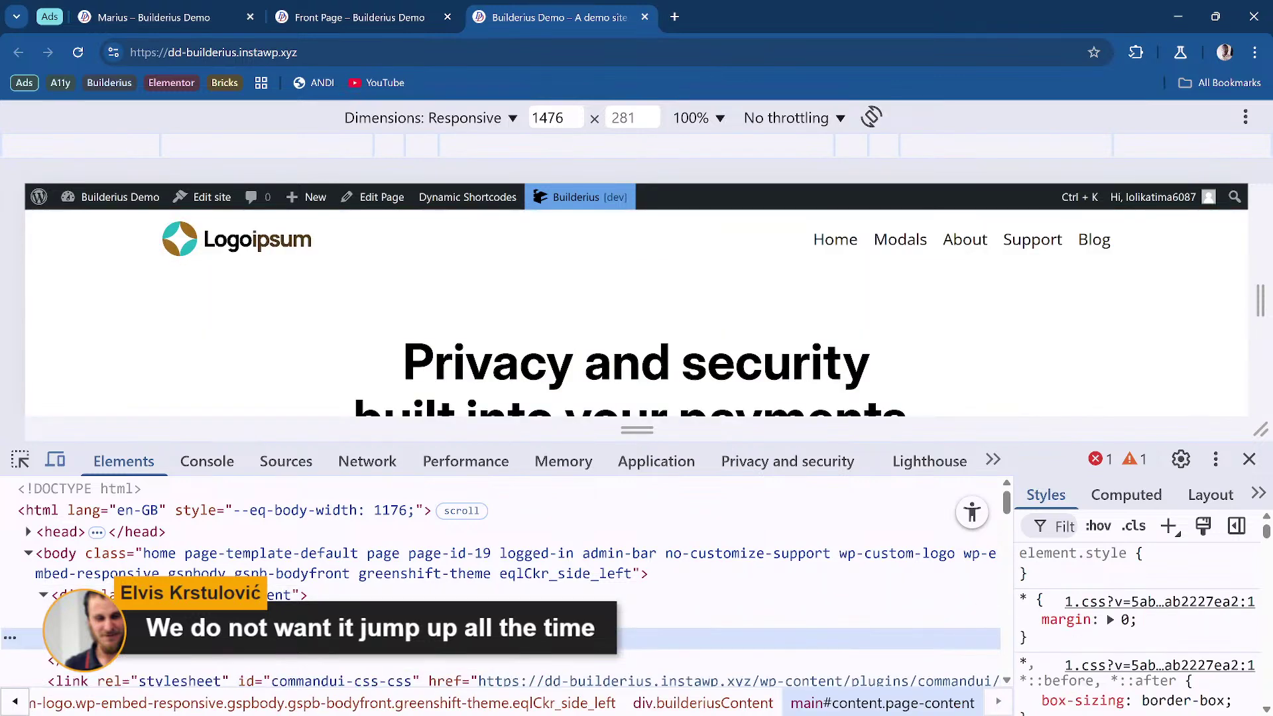
scroll(80, 679, "down", 1)
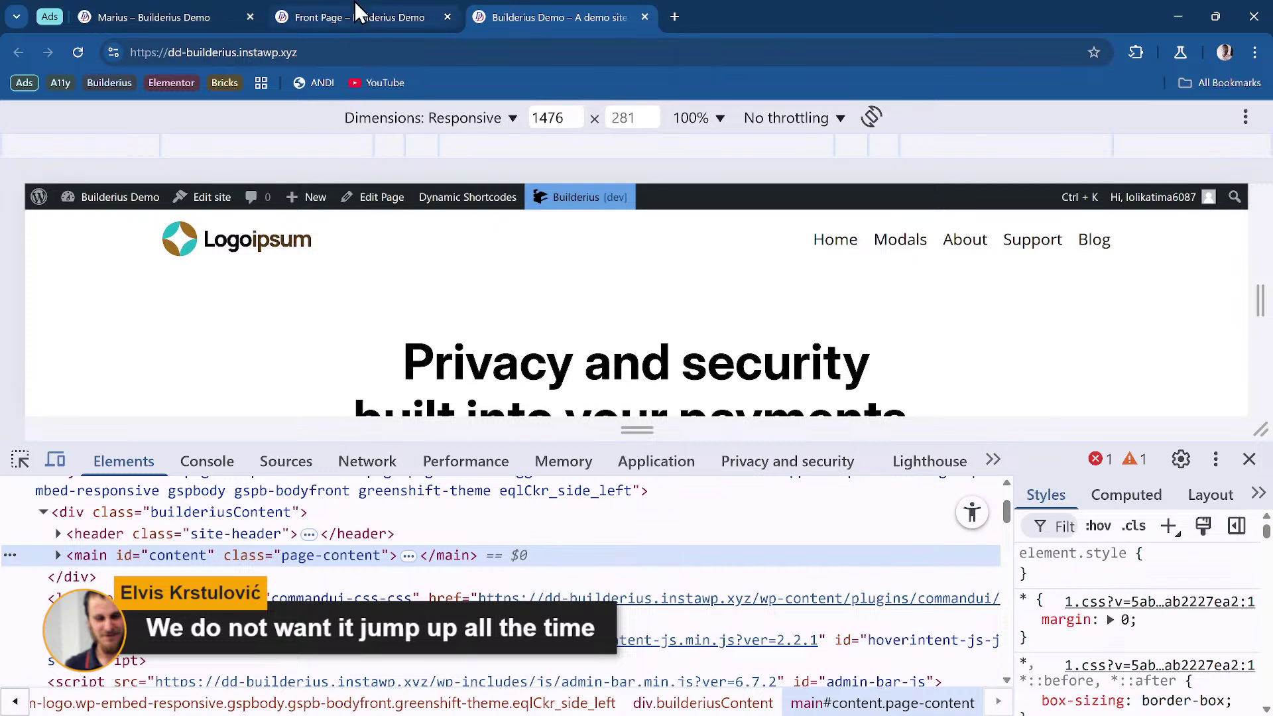
Step: Go back to the question page and read the remaining paragraphs on the .builderiusContent container
left_click(358, 14)
left_click(197, 14)
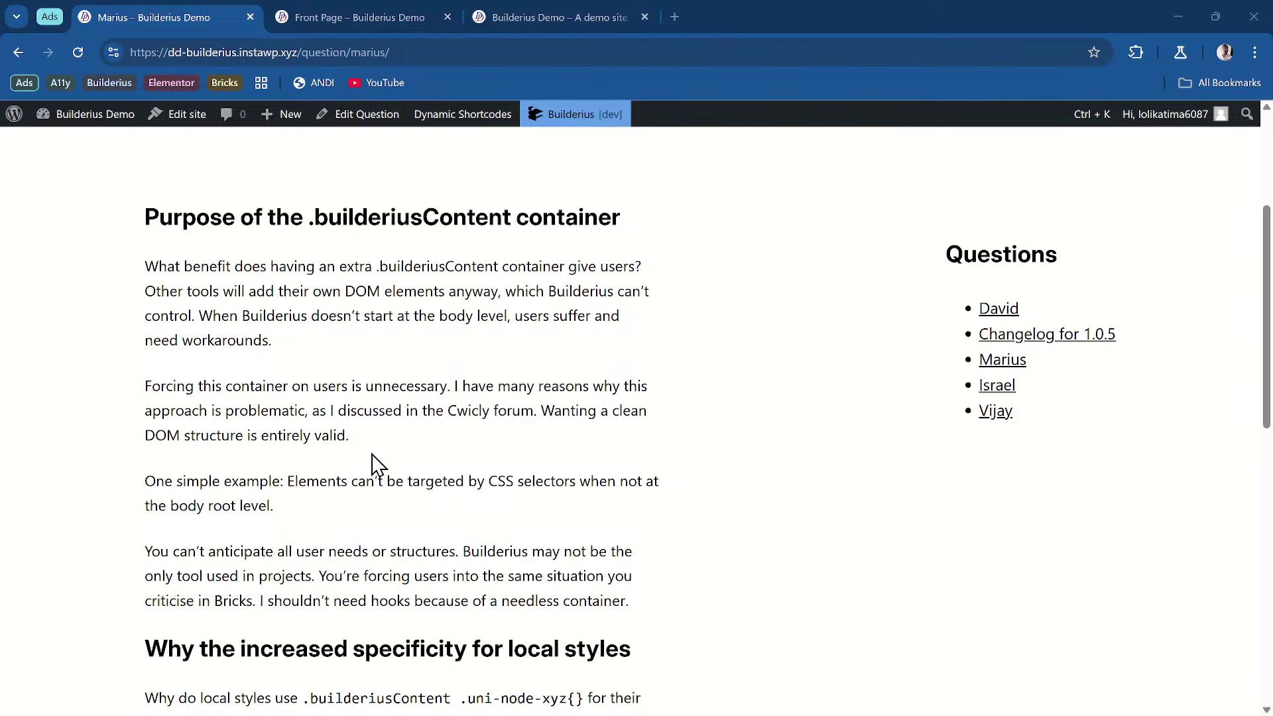
scroll(372, 463, "down", 1)
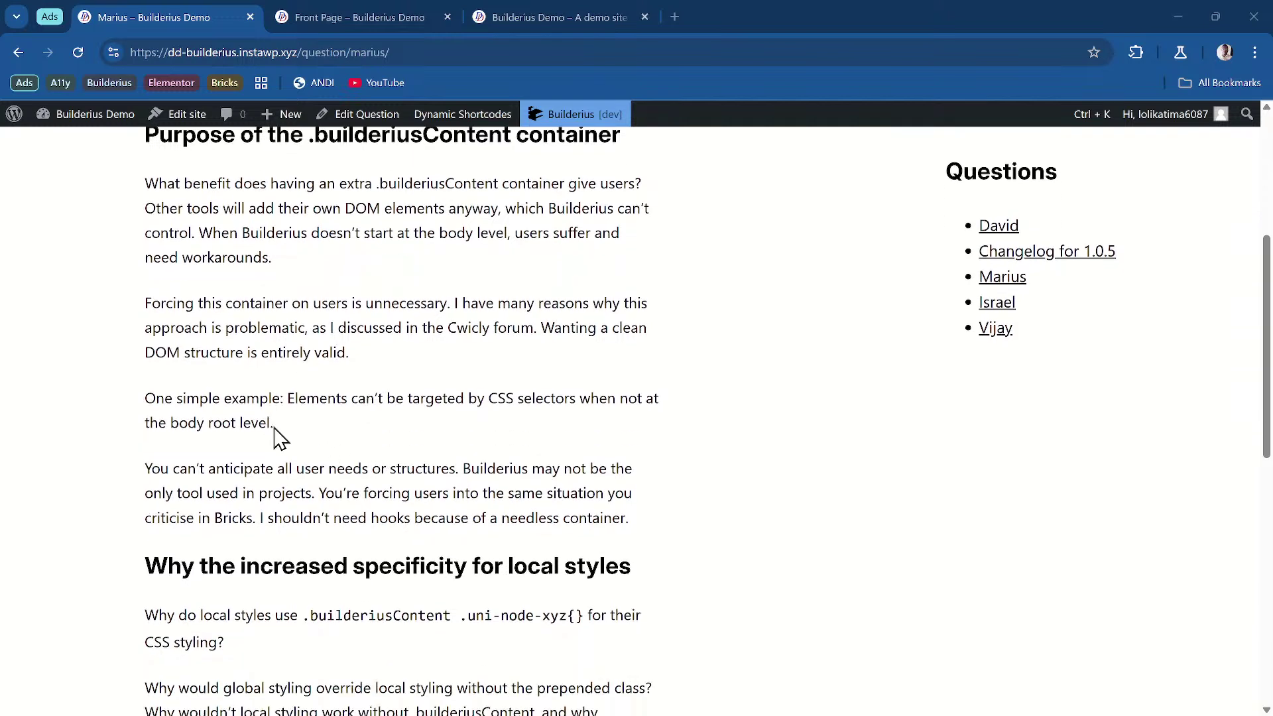
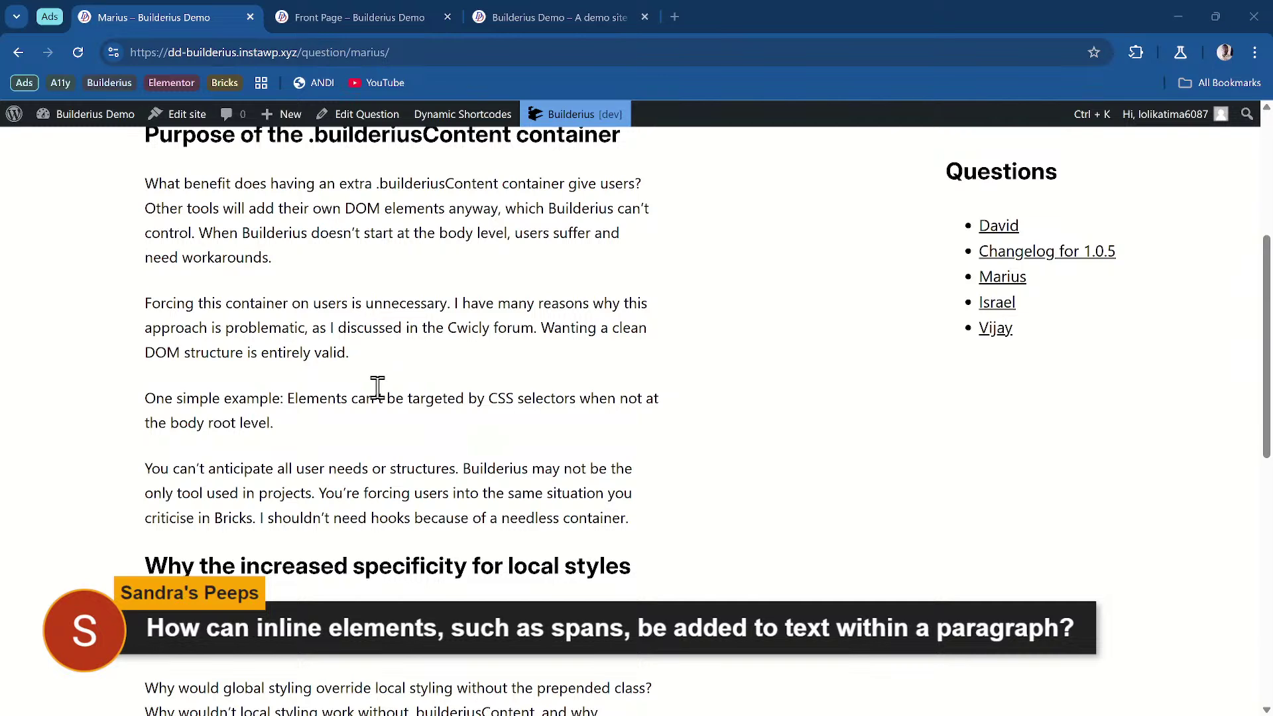
Step: Show the Home page's element tree in the builder and collapse the hero section and the section below it
left_click(353, 18)
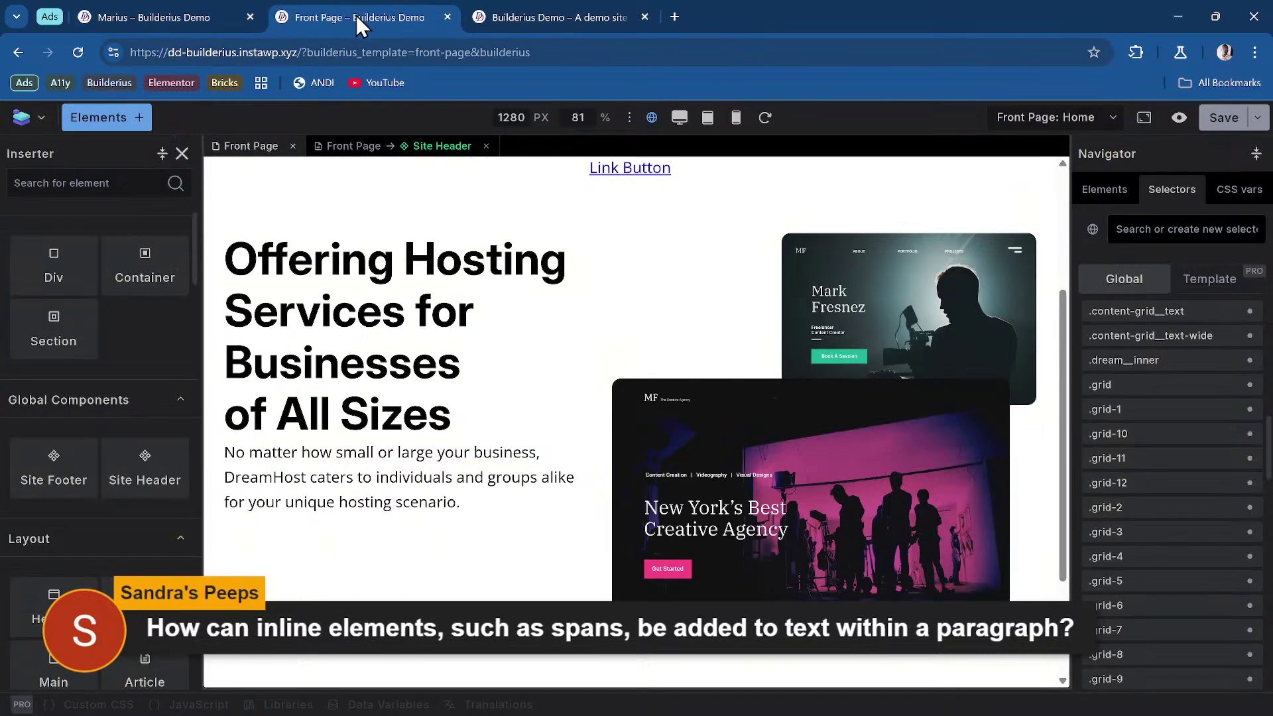
left_click(1104, 191)
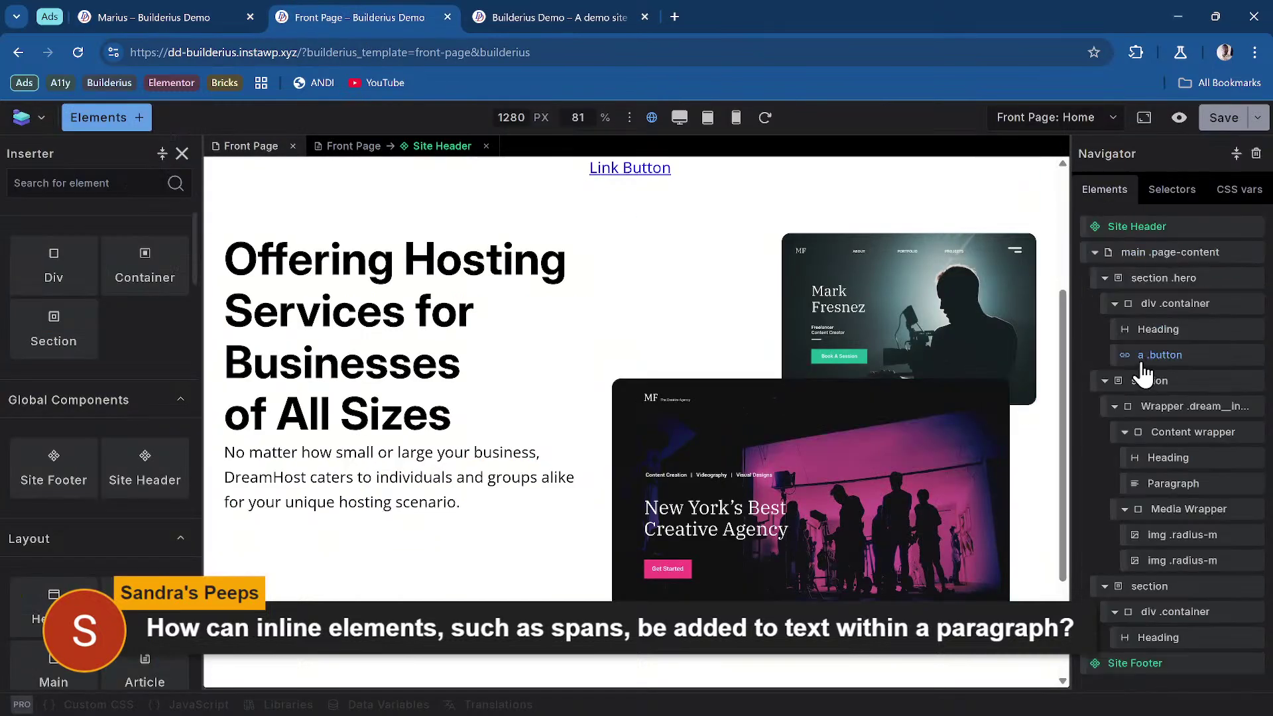
left_click(1102, 255)
left_click(1105, 278)
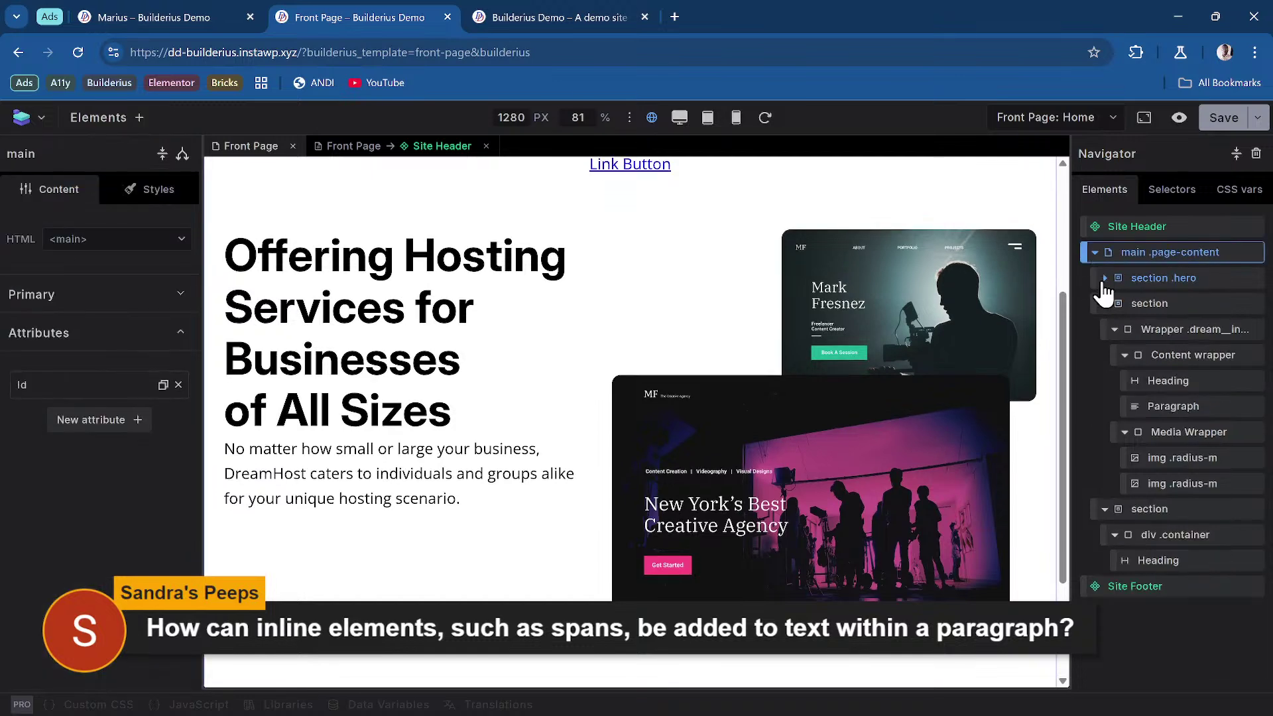
left_click(1105, 303)
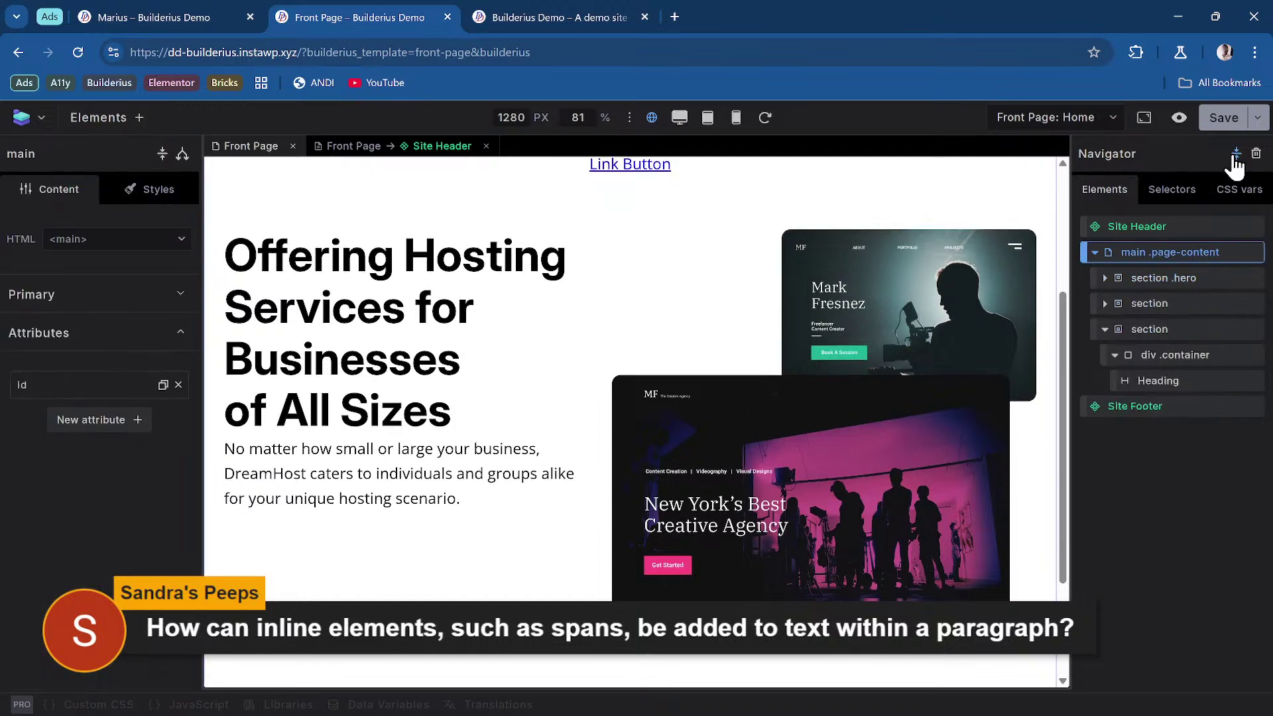
Step: Clear the content text of the heading inside the last section's container
left_click(1189, 355)
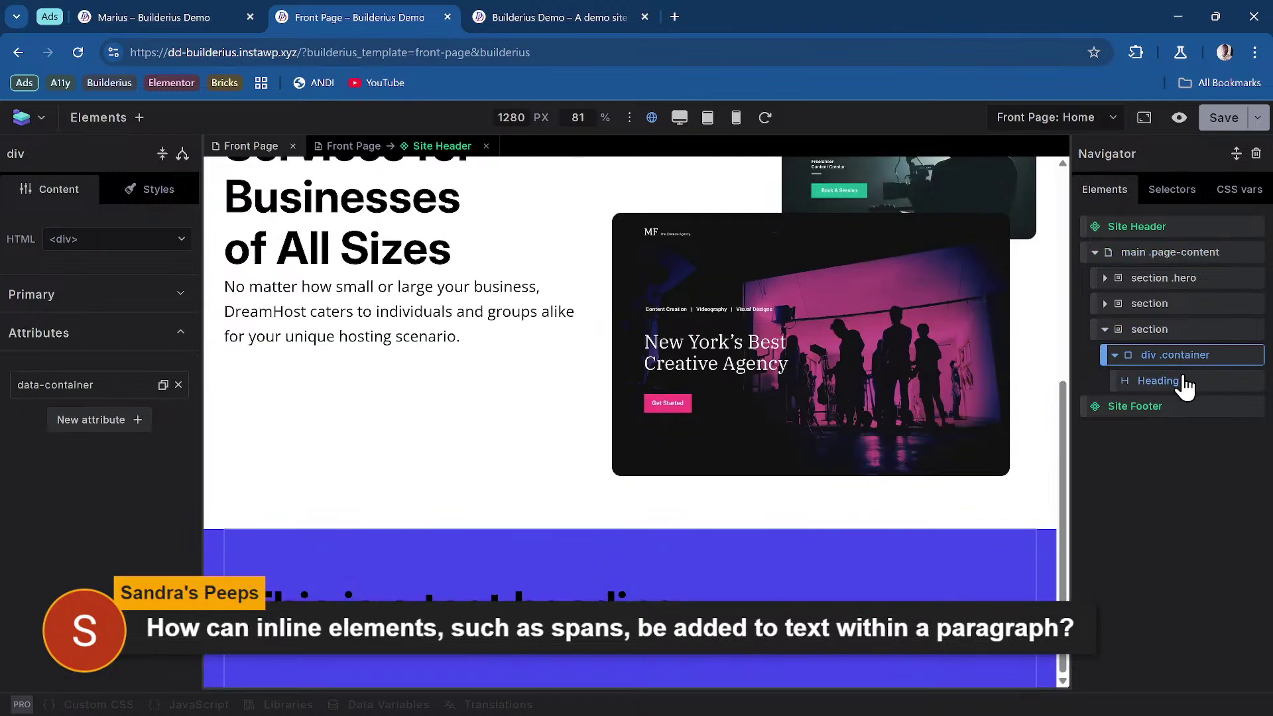
left_click(1183, 383)
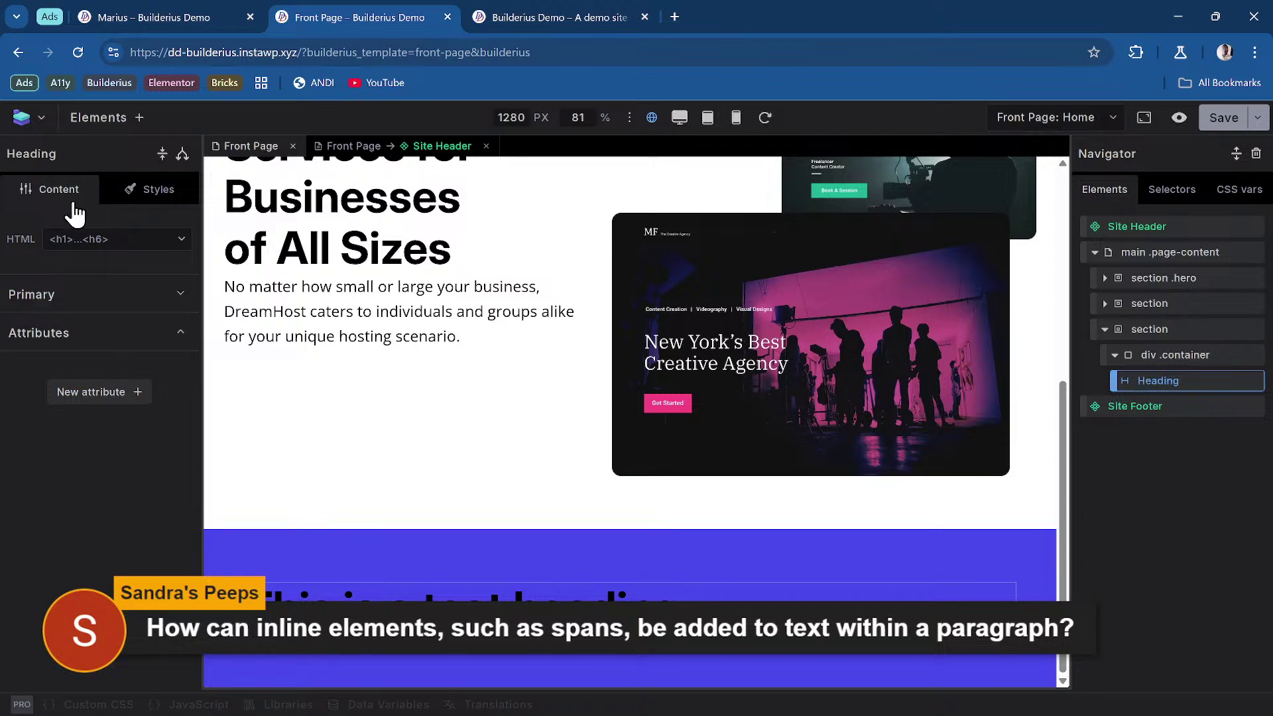
left_click(50, 308)
left_click(74, 392)
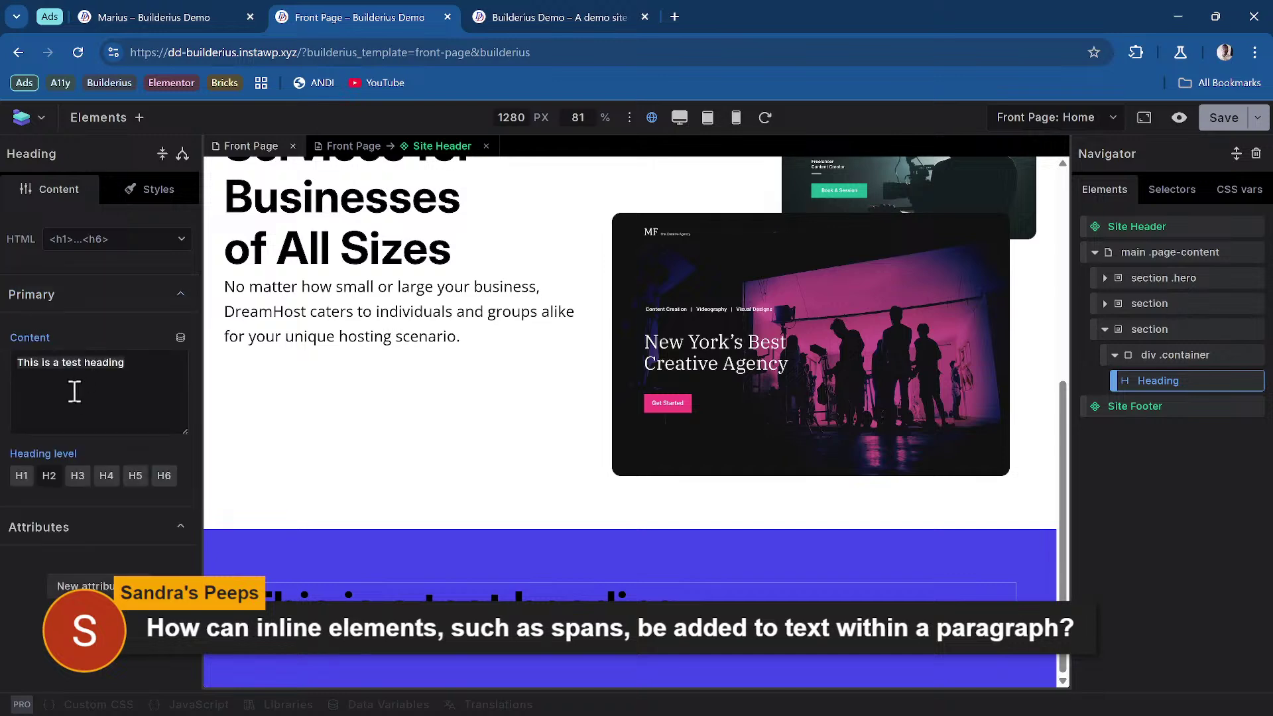
key("ctrl+a")
key("BackSpace")
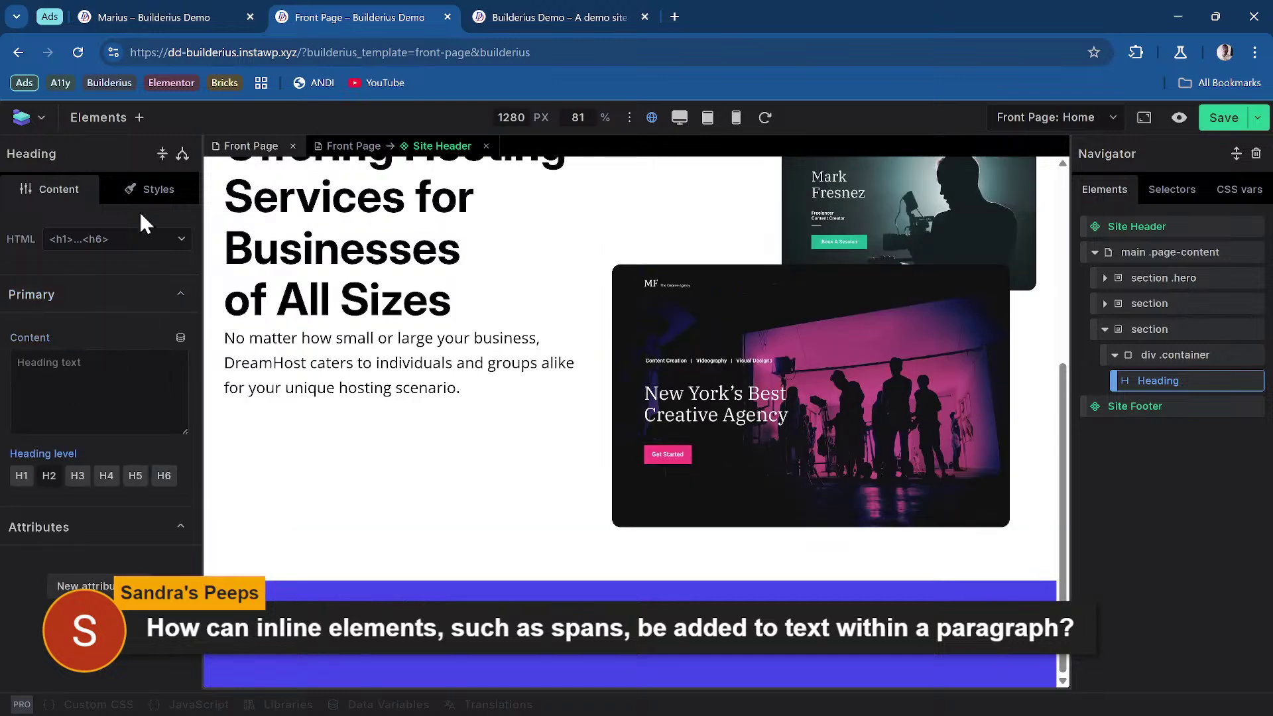
Step: Search the inserter for "text" and insert three Simple Text elements inside the emptied heading
left_click(116, 119)
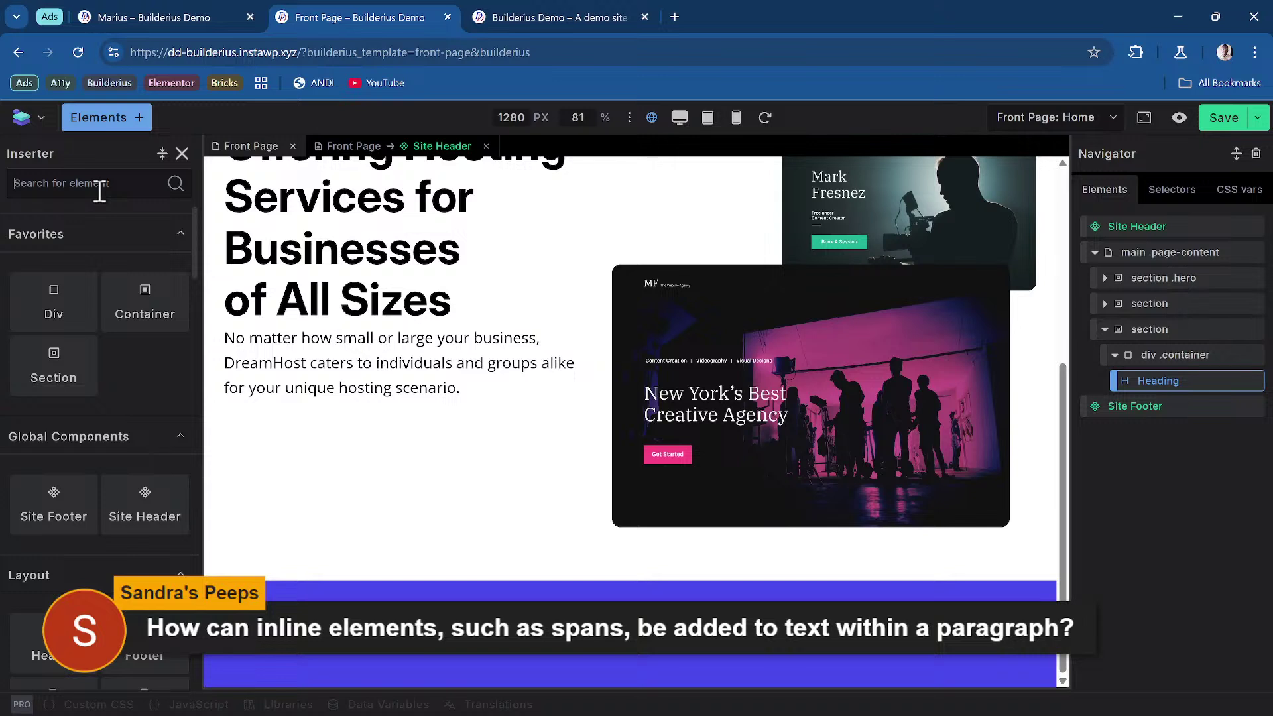
type("text")
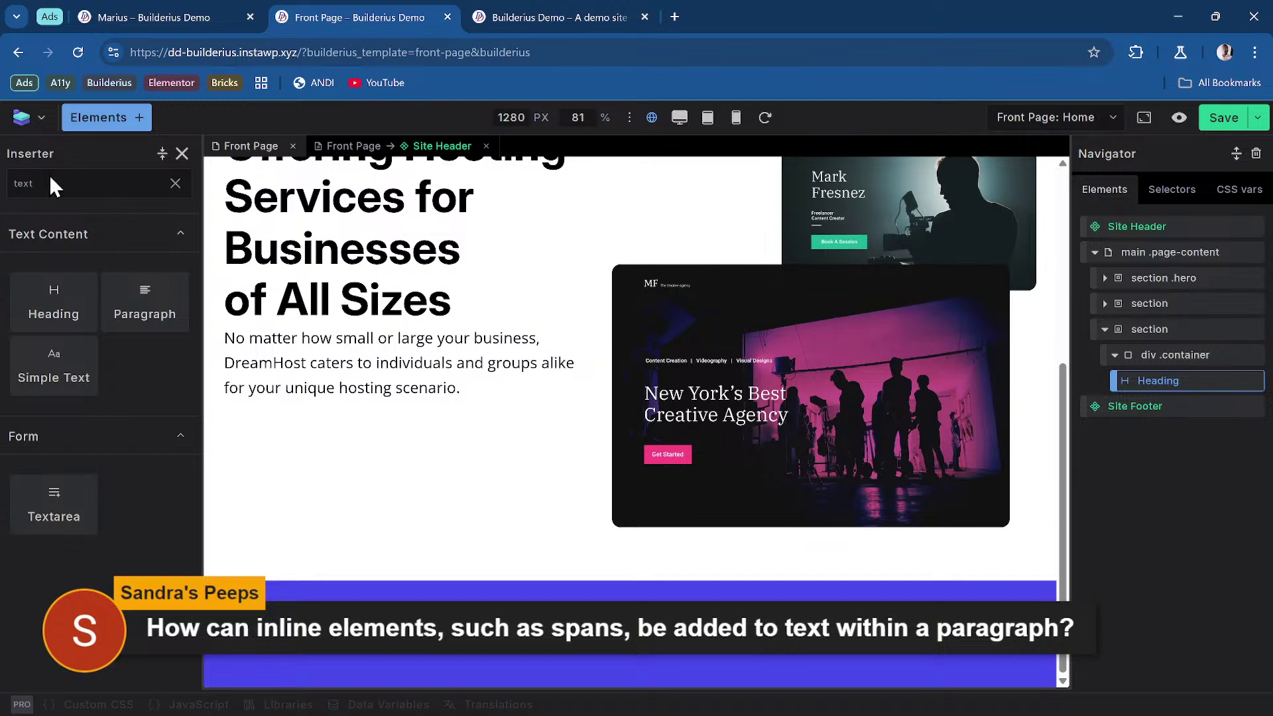
left_click(73, 377)
left_click(73, 376)
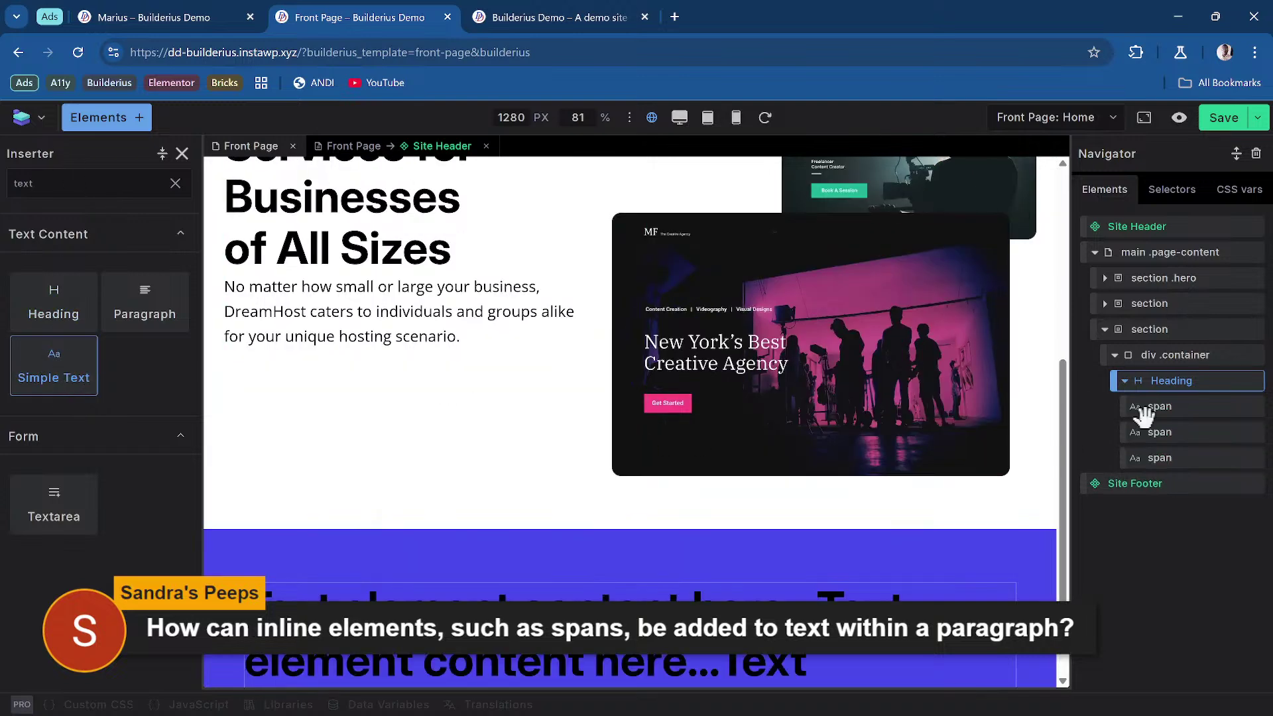
Step: Set the content of the heading's first span to "This is the first" followed by a space
left_click(1213, 407)
left_click(125, 402)
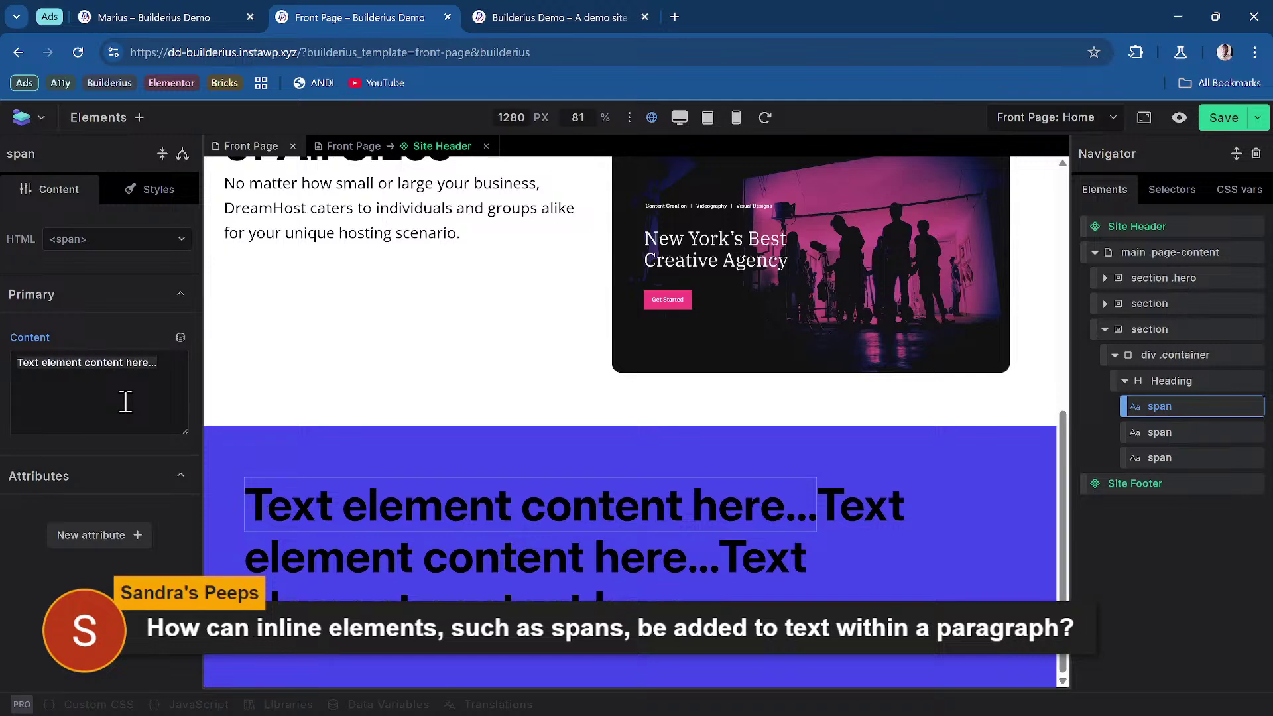
key("ctrl+a")
type("This ")
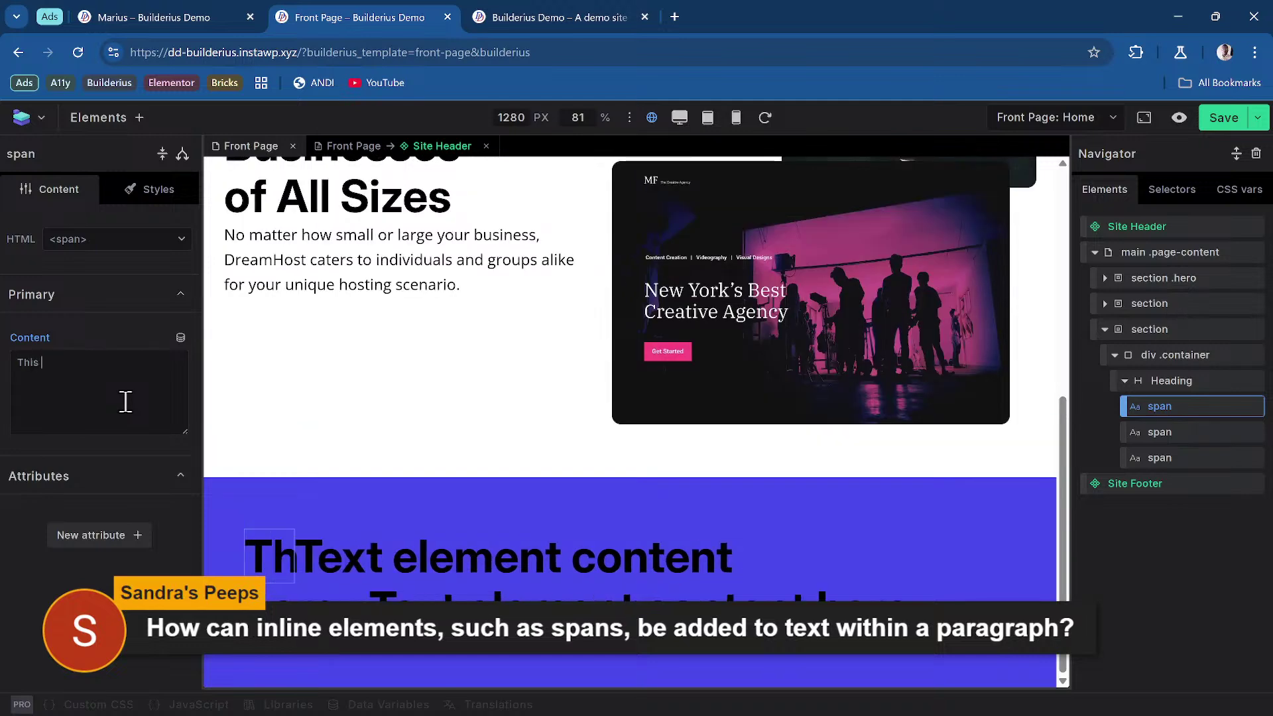
type("is the first")
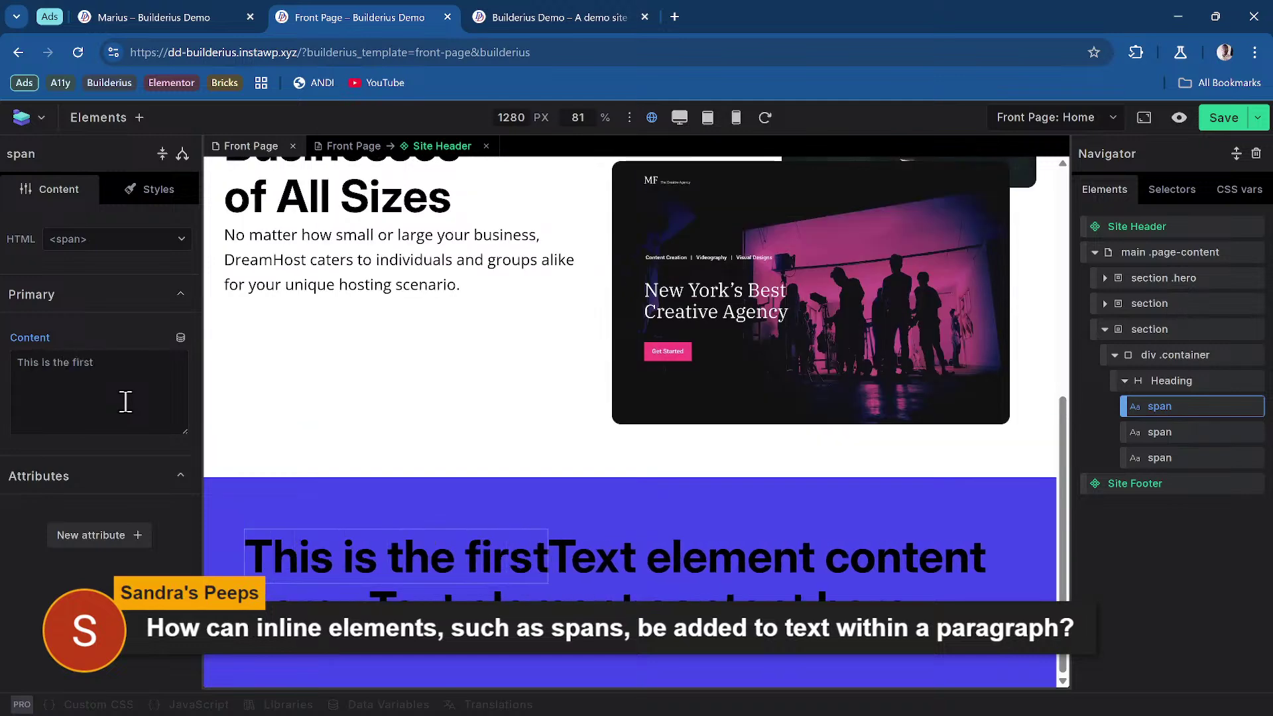
Step: Change the HTML tag of the heading's second span to <a>
left_click(1167, 433)
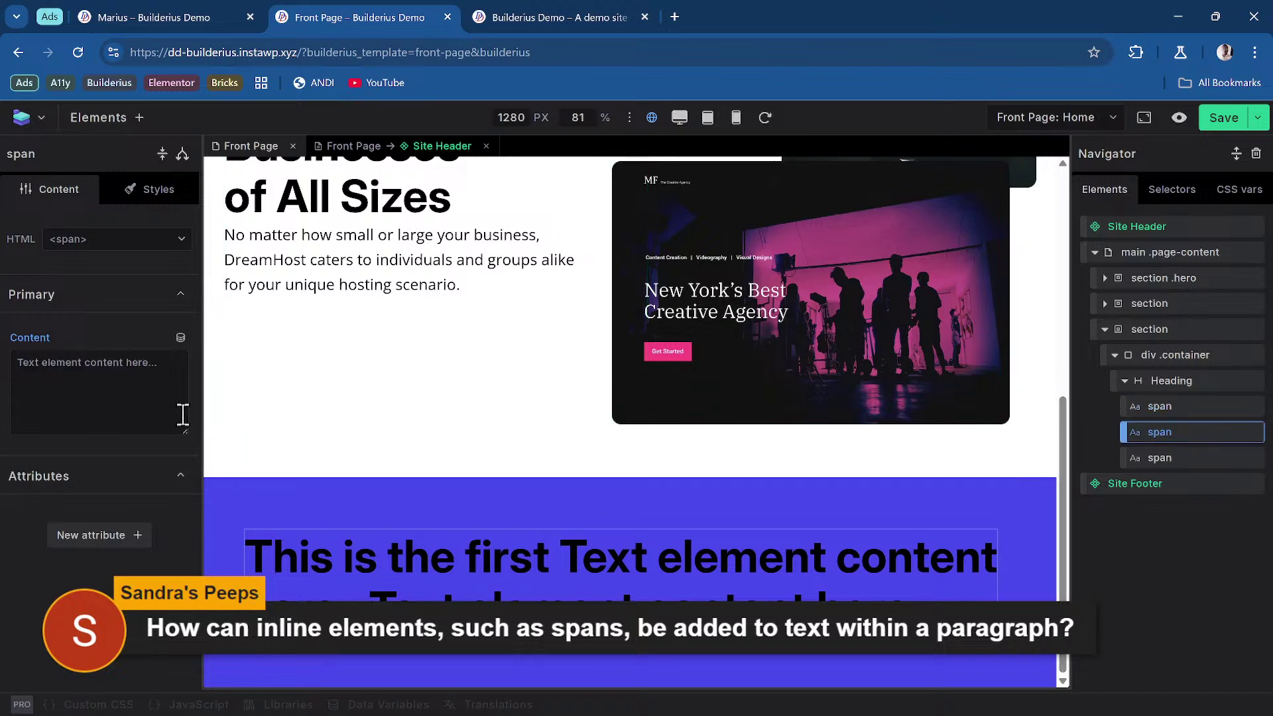
left_click(121, 251)
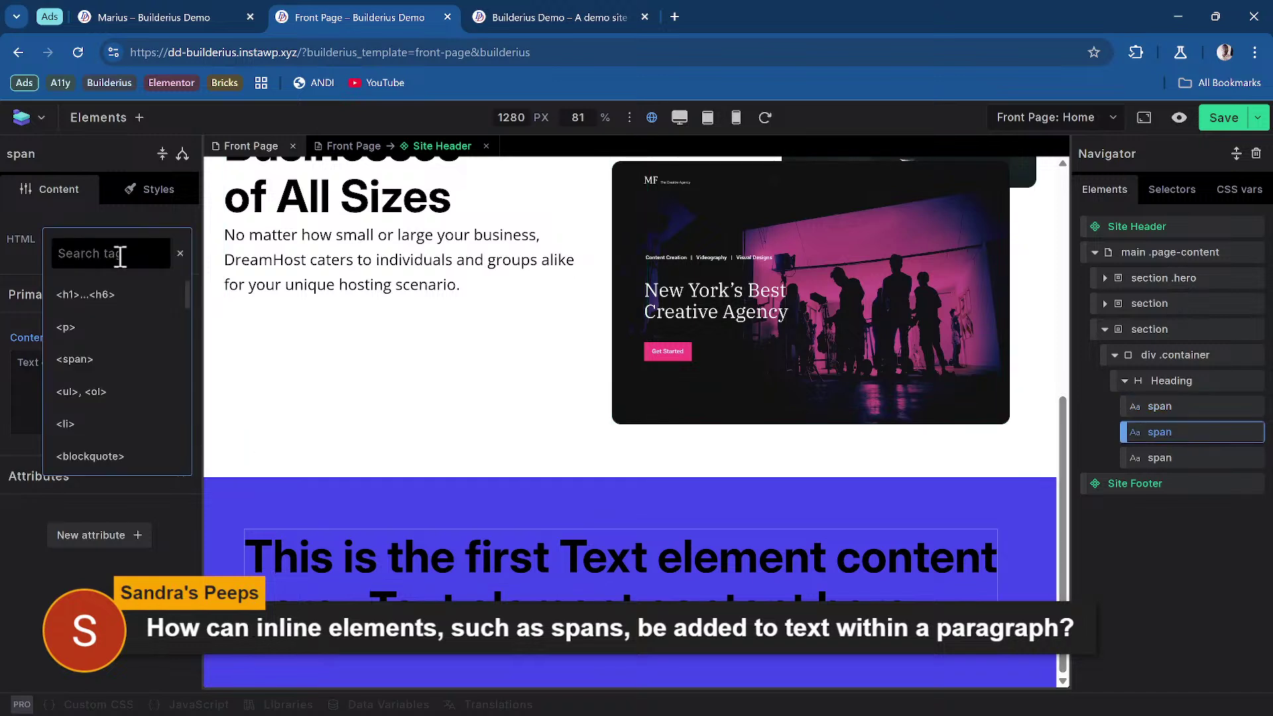
type("addre")
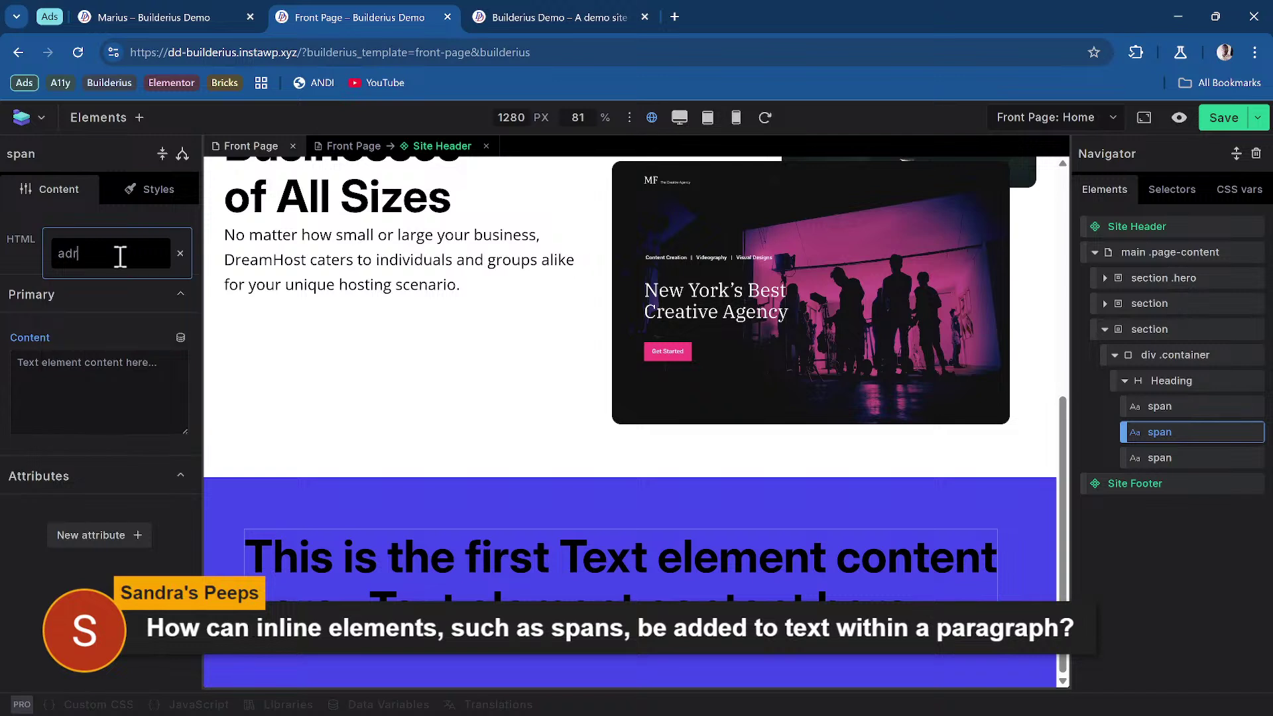
key("BackSpace")
key("BackSpace")
key("BackSpace")
key("BackSpace")
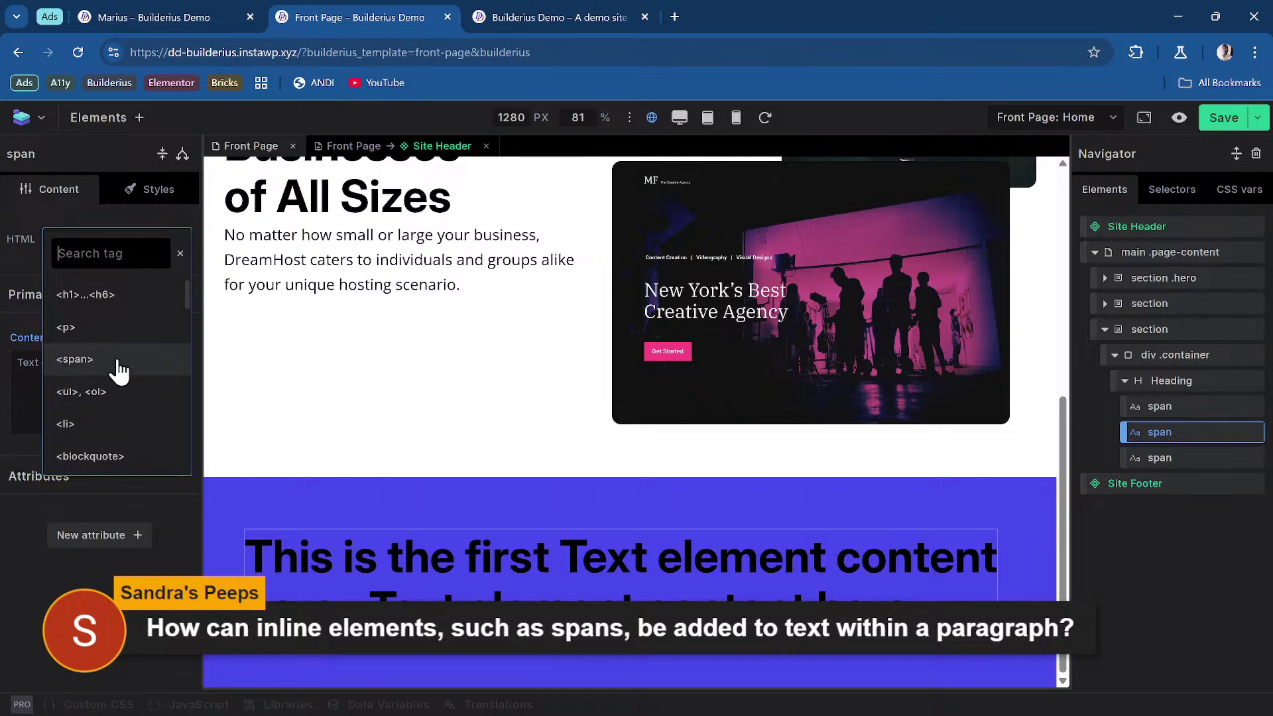
scroll(143, 397, "down", 3)
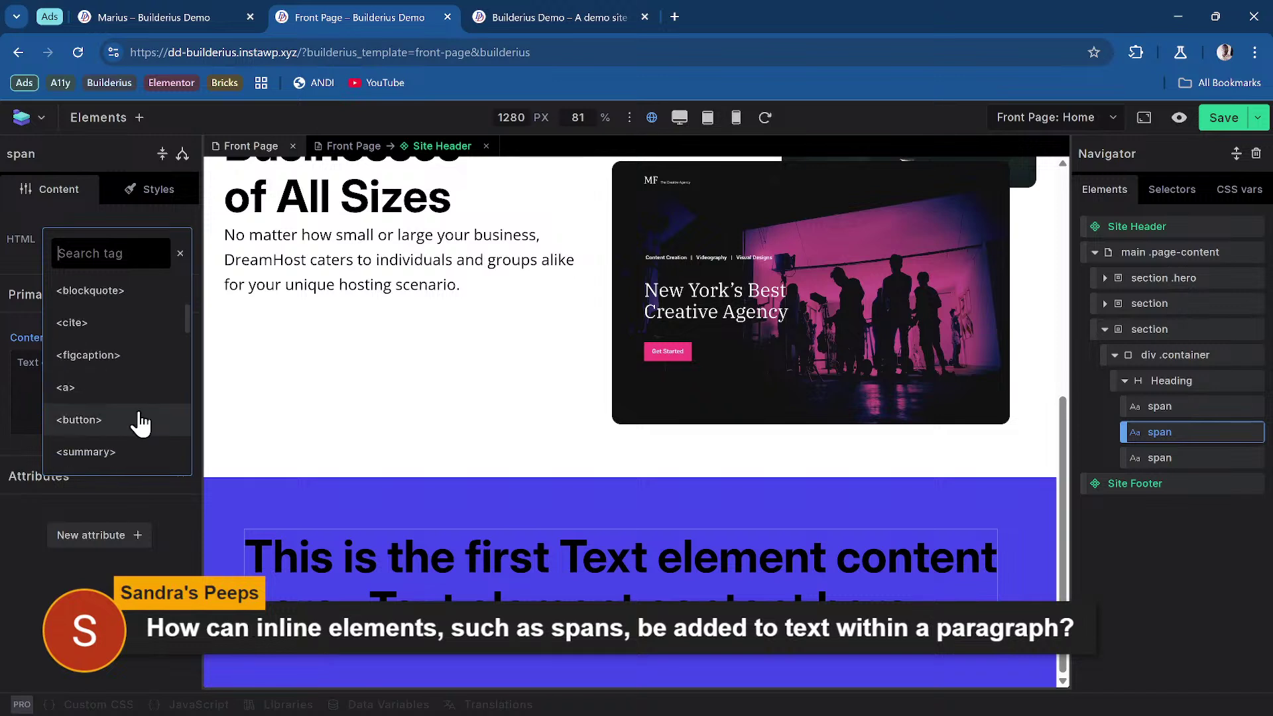
left_click(114, 393)
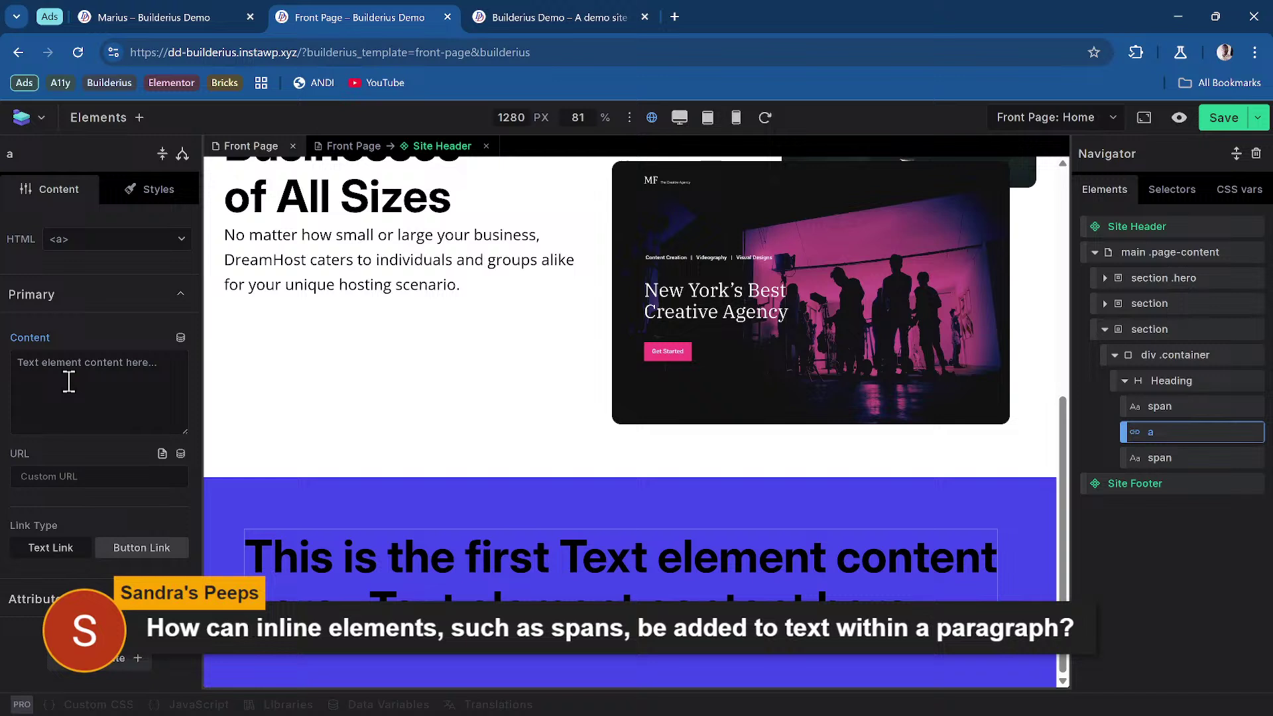
Step: Set the content of the link element inside the heading to "Link" followed by a space
left_click(104, 379)
triple_click(106, 379)
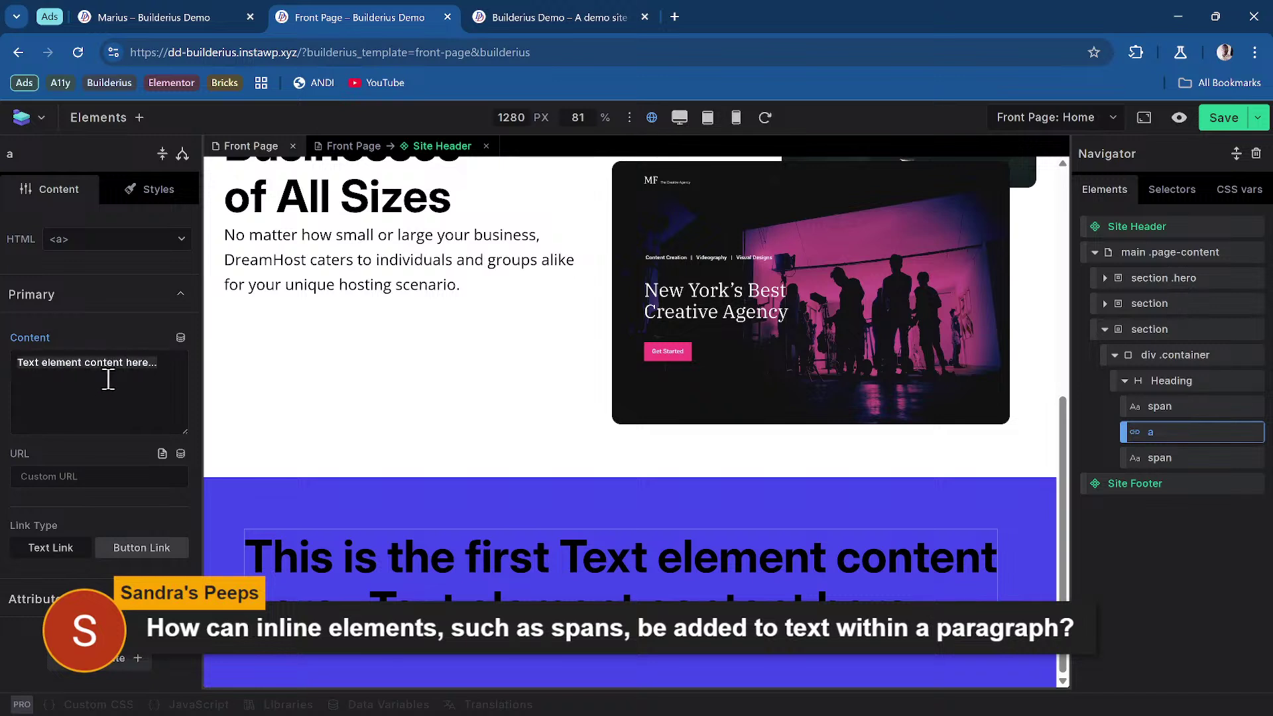
type("Linkk")
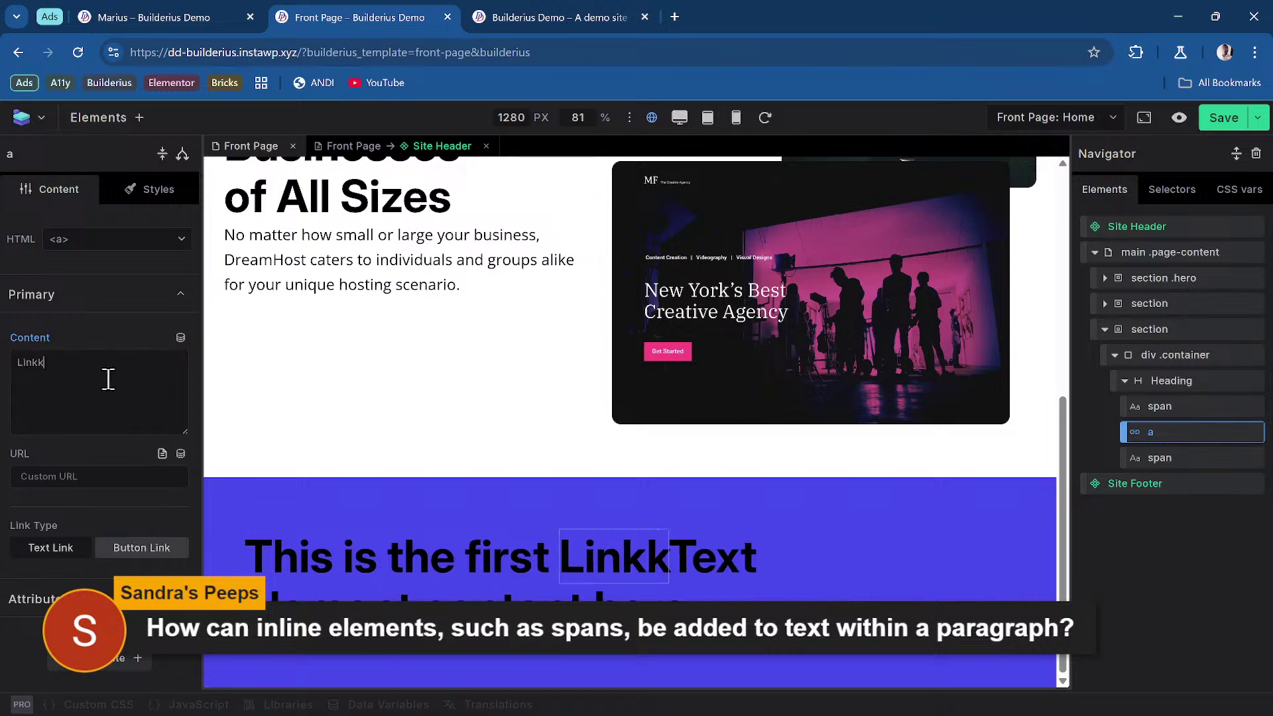
key("BackSpace")
key("BackSpace")
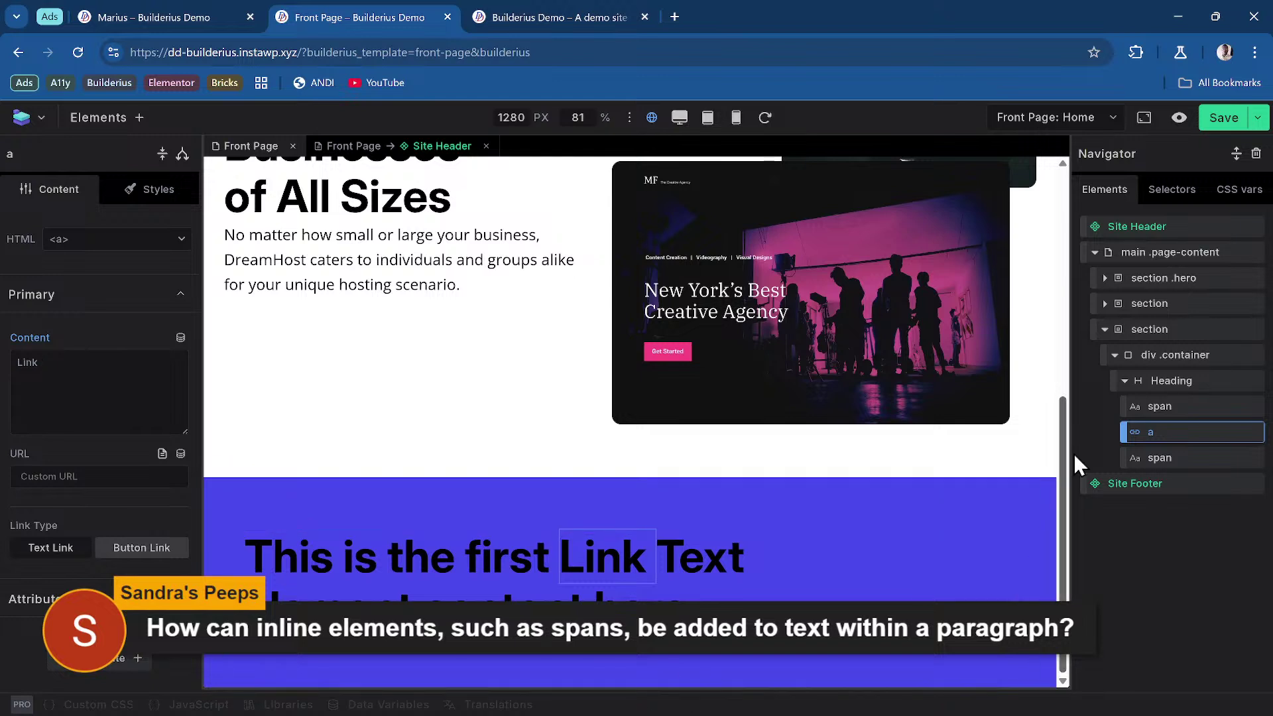
Step: Set the heading element's own content to "<span>My name</span>"
left_click(1164, 384)
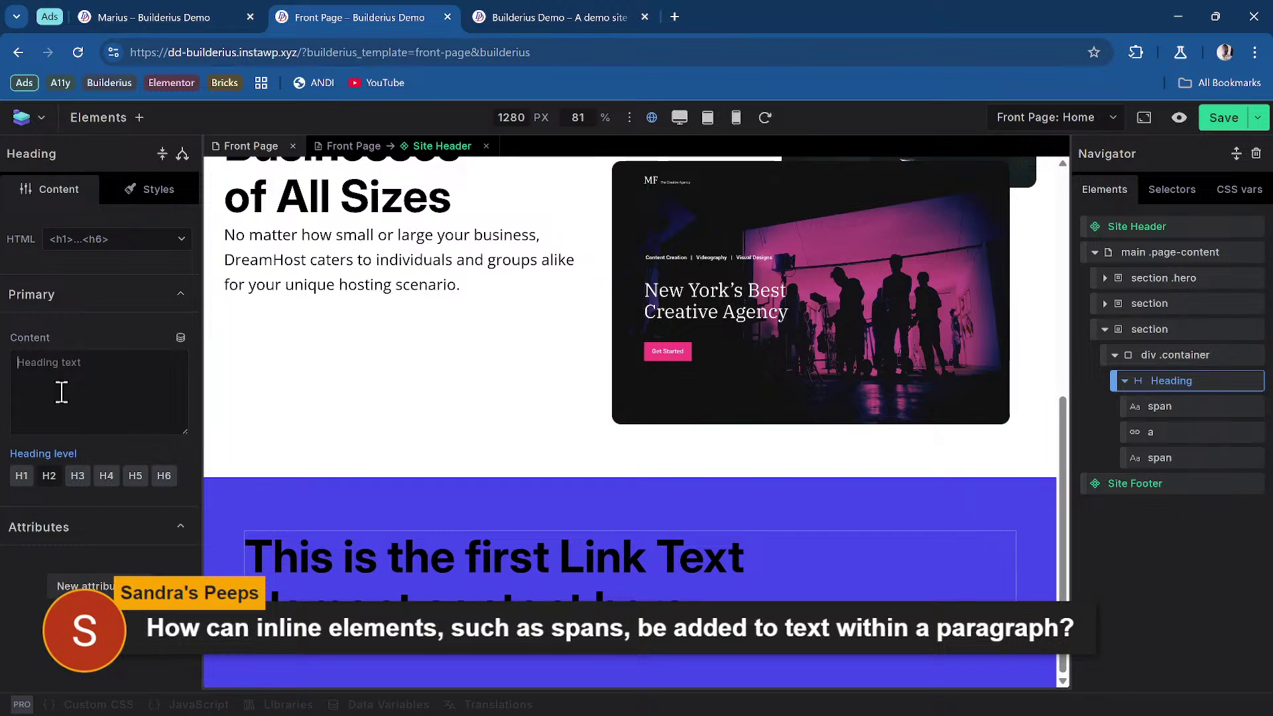
type("<")
type("h")
type("p")
type("an>My n")
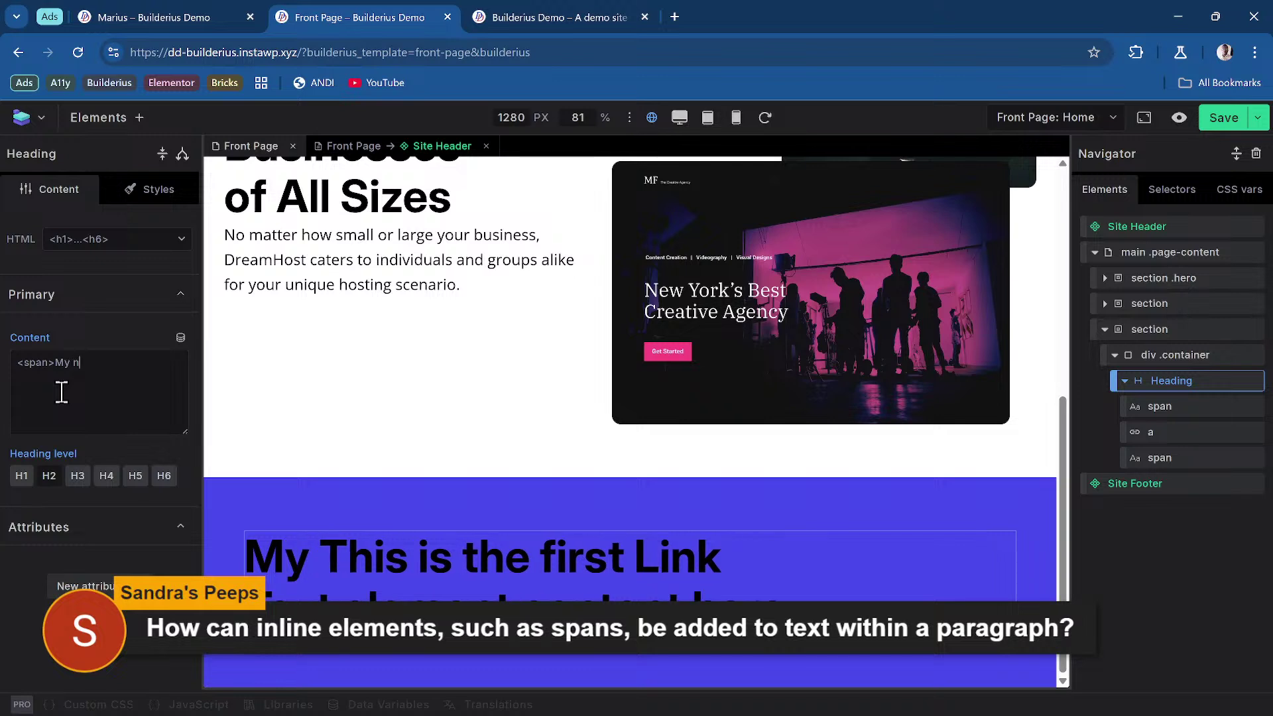
type("ame</spa")
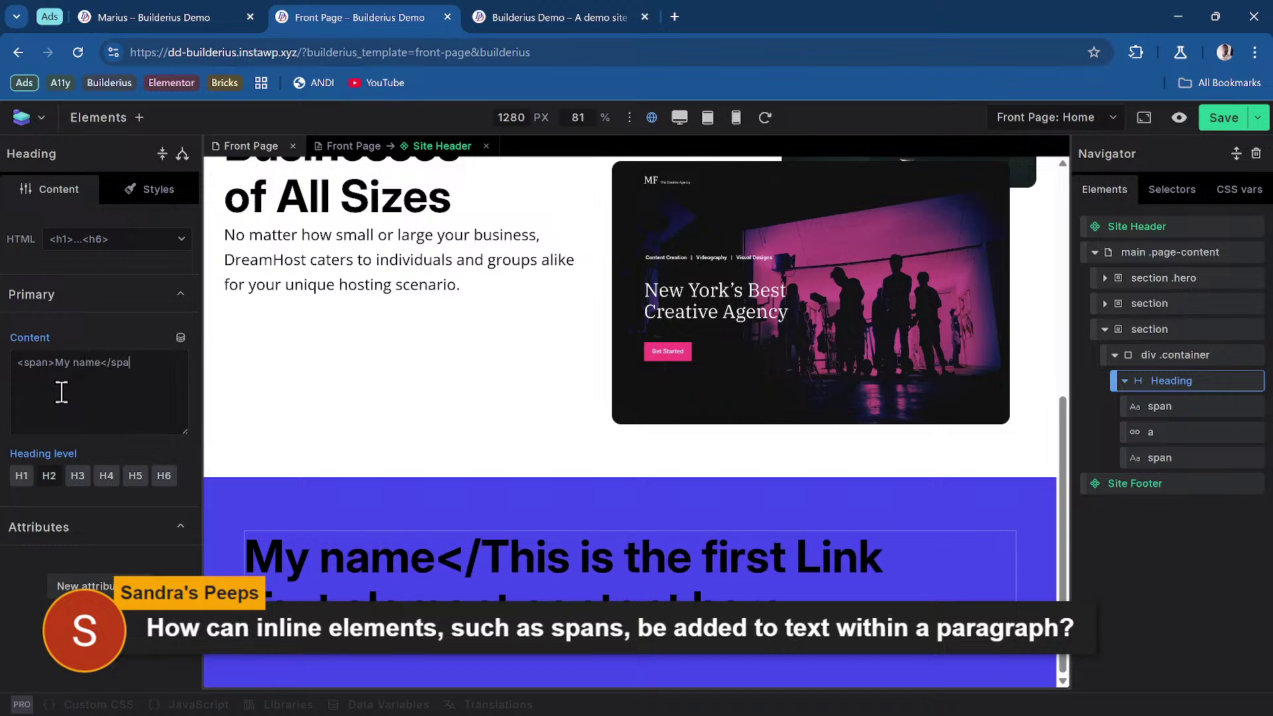
type("n>")
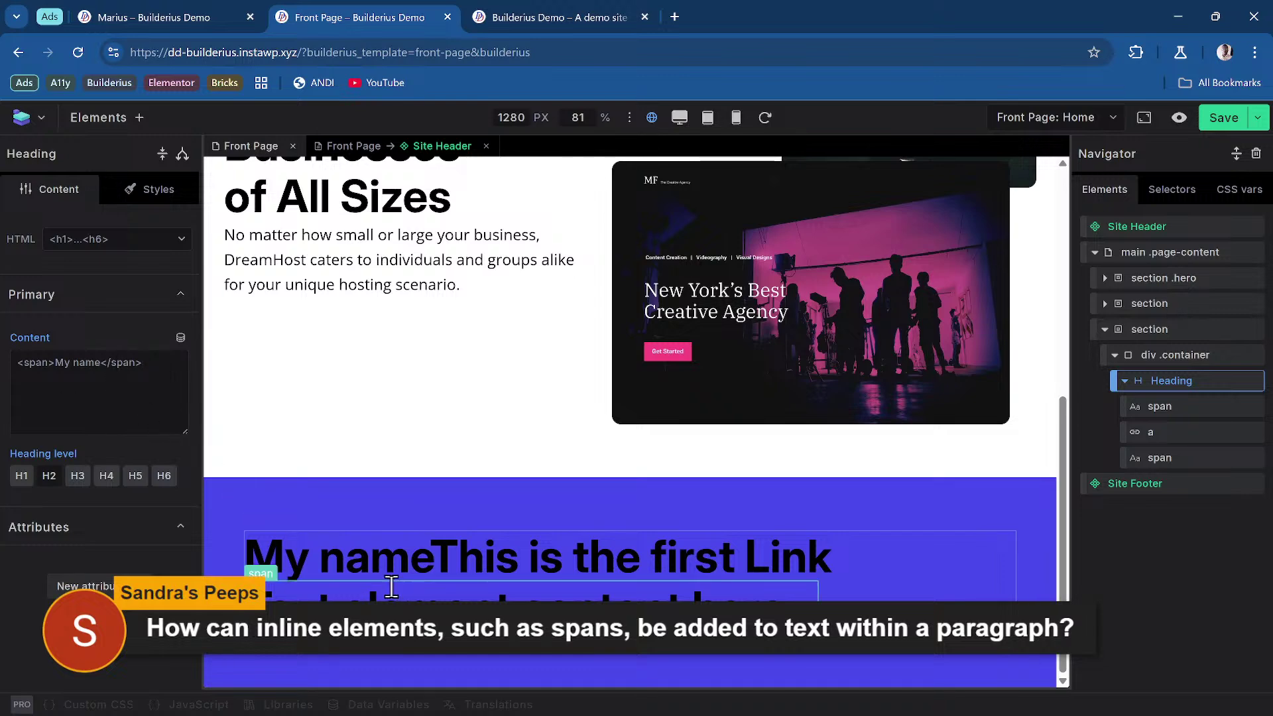
Step: Save the template and inspect the heading's markup on the live page with the browser's developer tools
left_click(1224, 119)
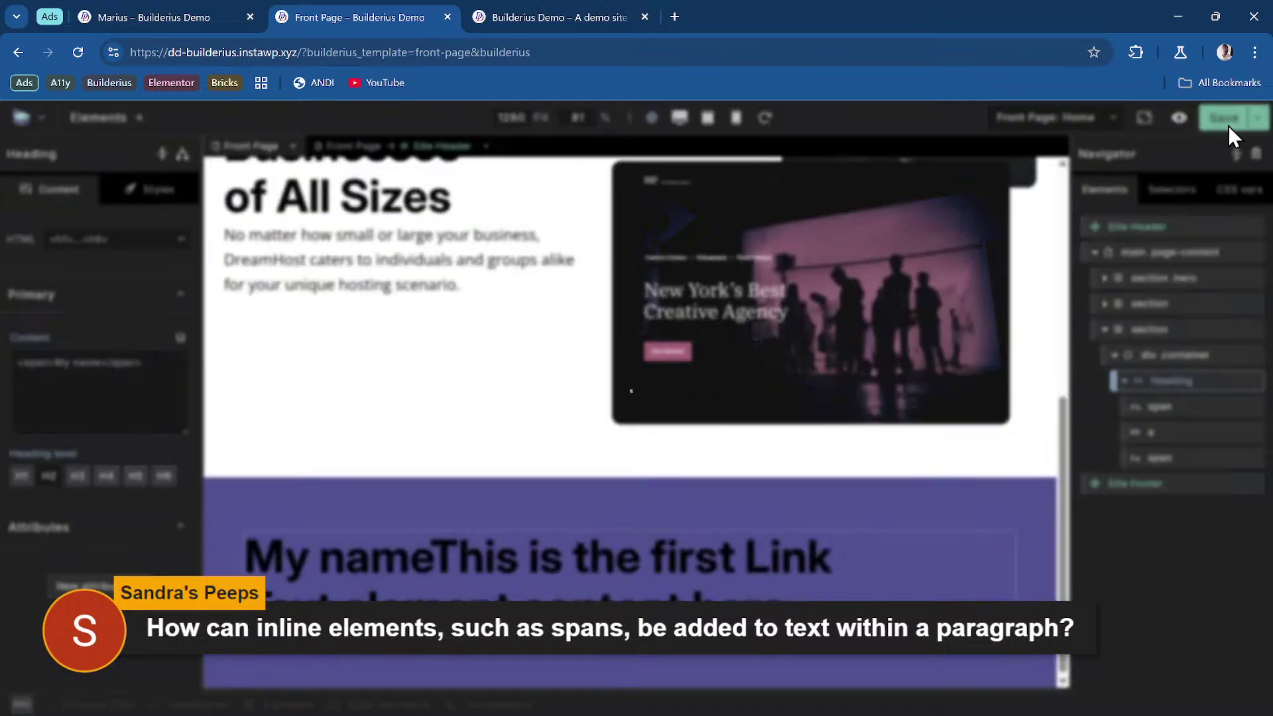
left_click(1183, 119)
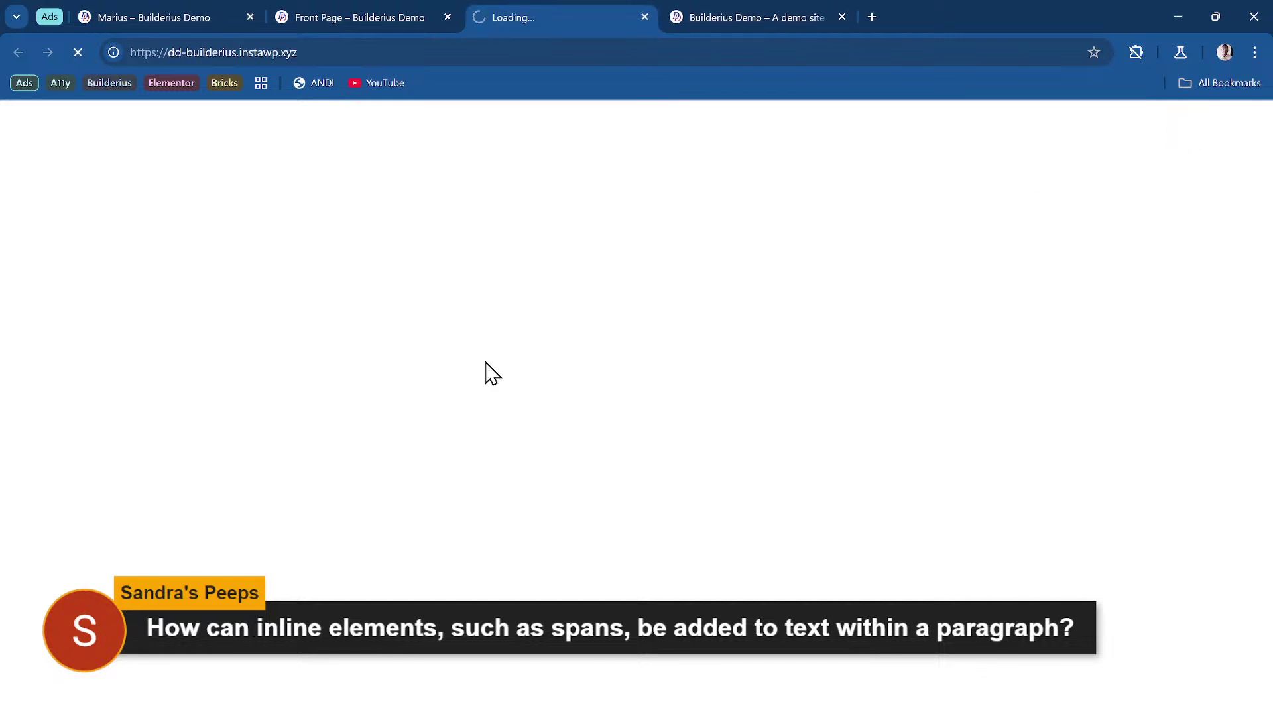
scroll(398, 388, "down", 10)
right_click(276, 571)
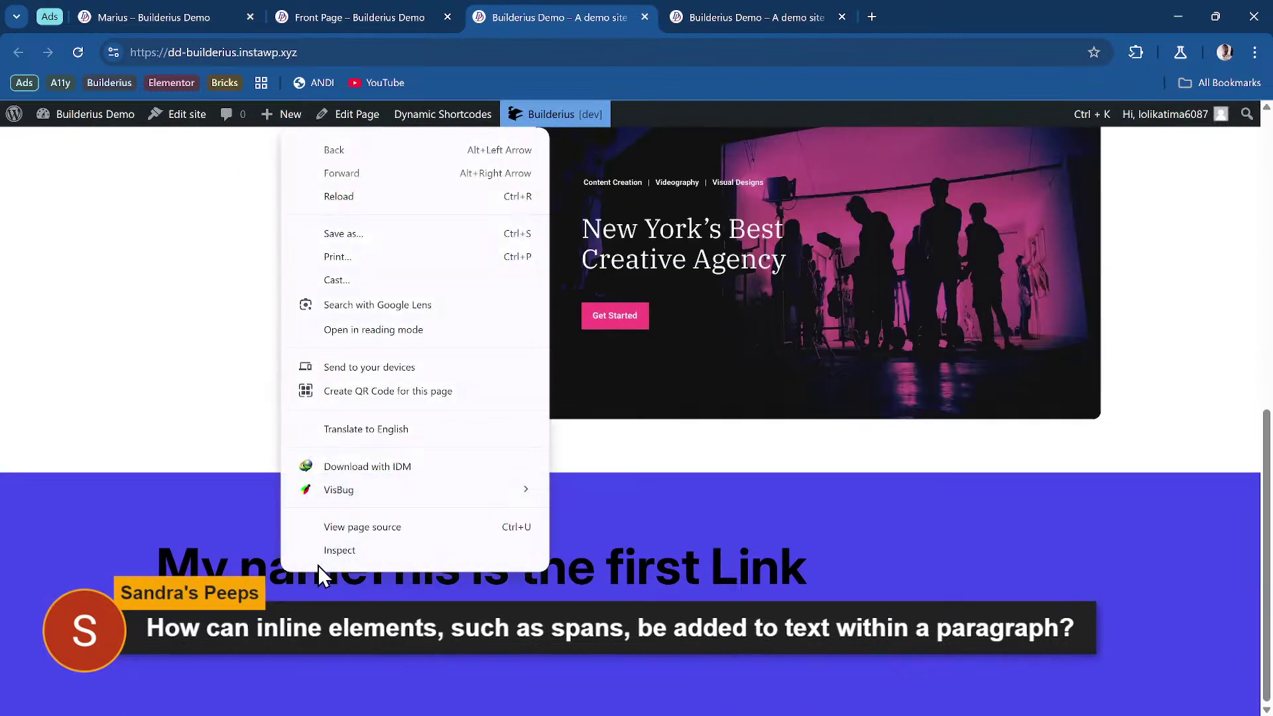
left_click(380, 552)
scroll(330, 367, "down", 3)
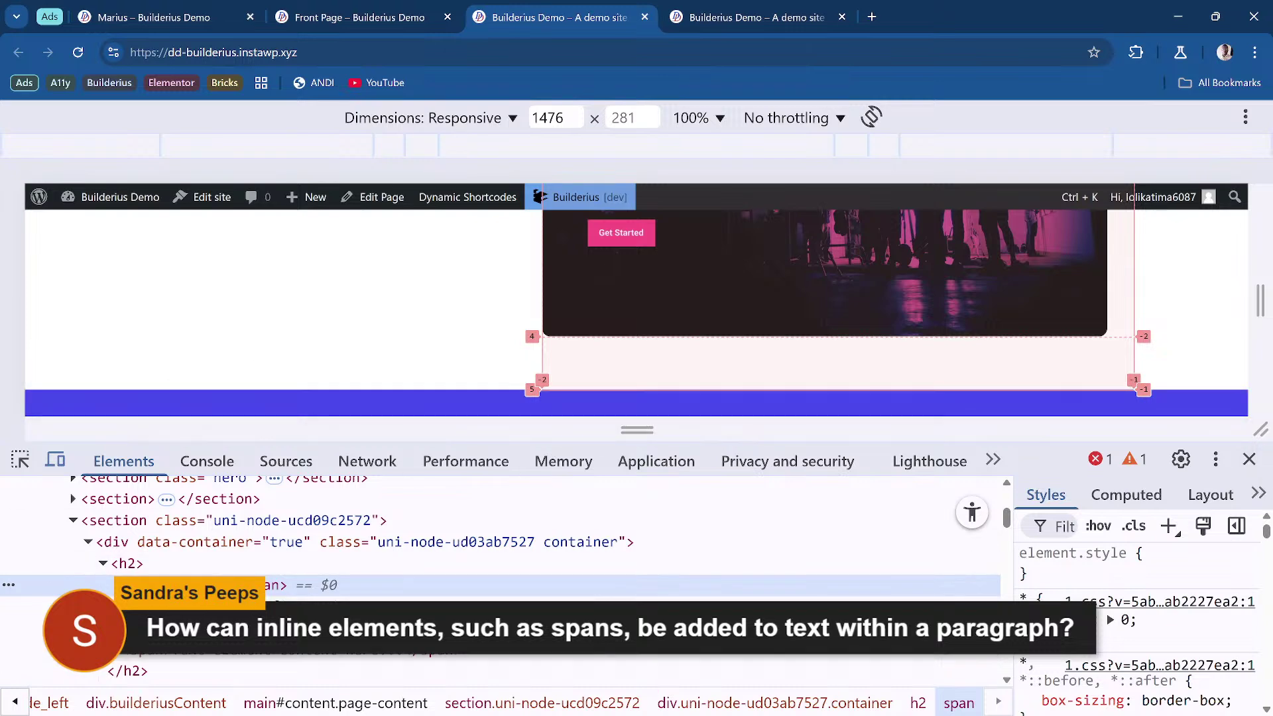
left_click(1247, 458)
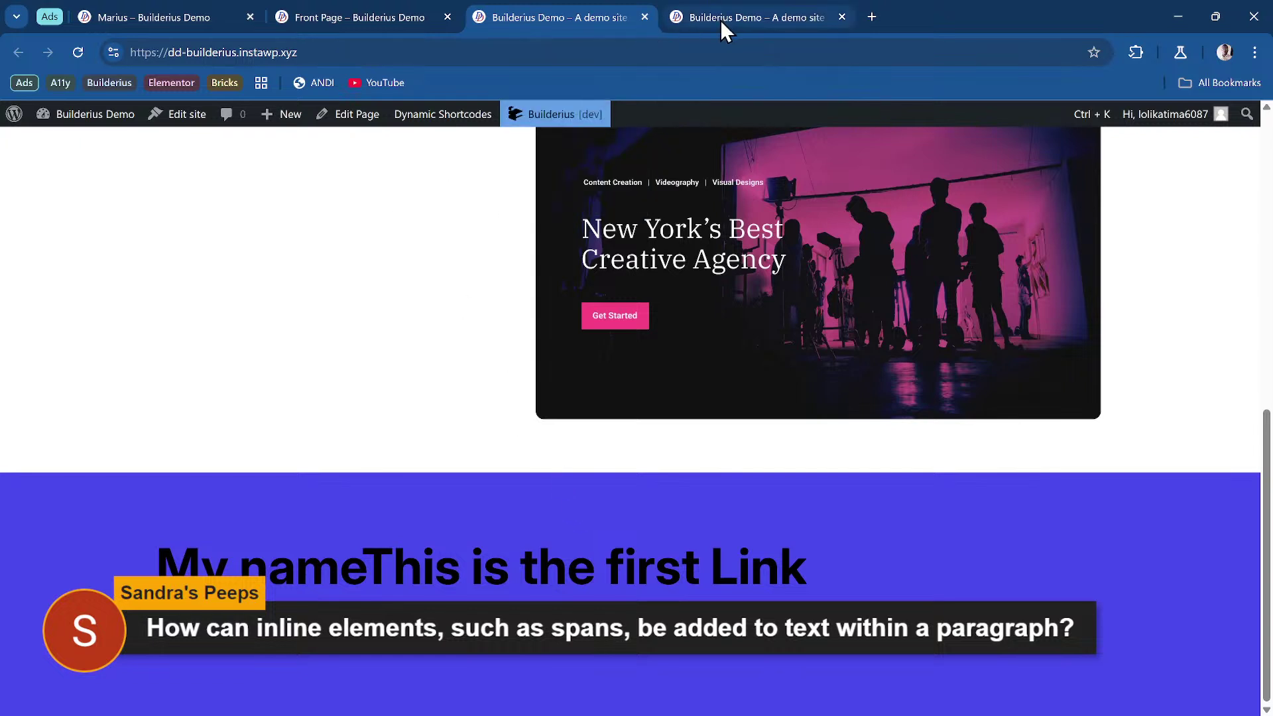
Step: Return to the questions page and read the question about increased specificity for local styles
left_click(141, 20)
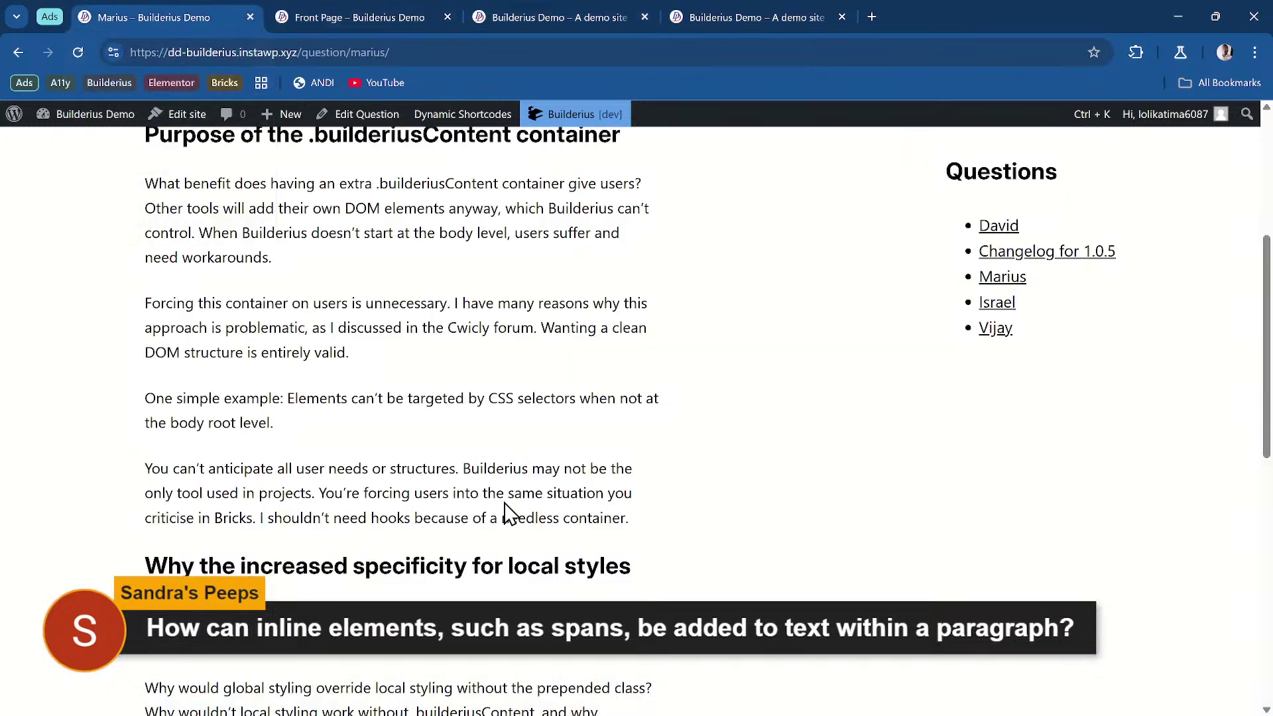
scroll(488, 439, "down", 3)
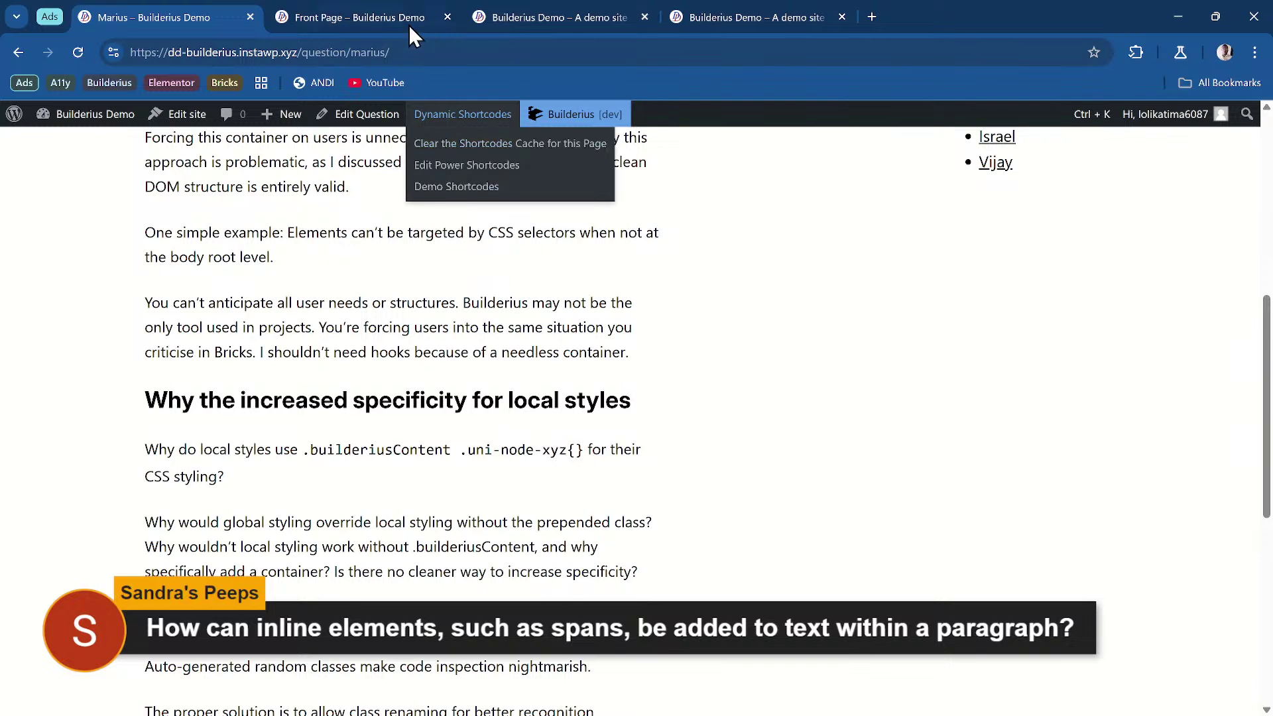
Step: Go back to the Front Page builder and assign the class test-heading to the heading
left_click(389, 15)
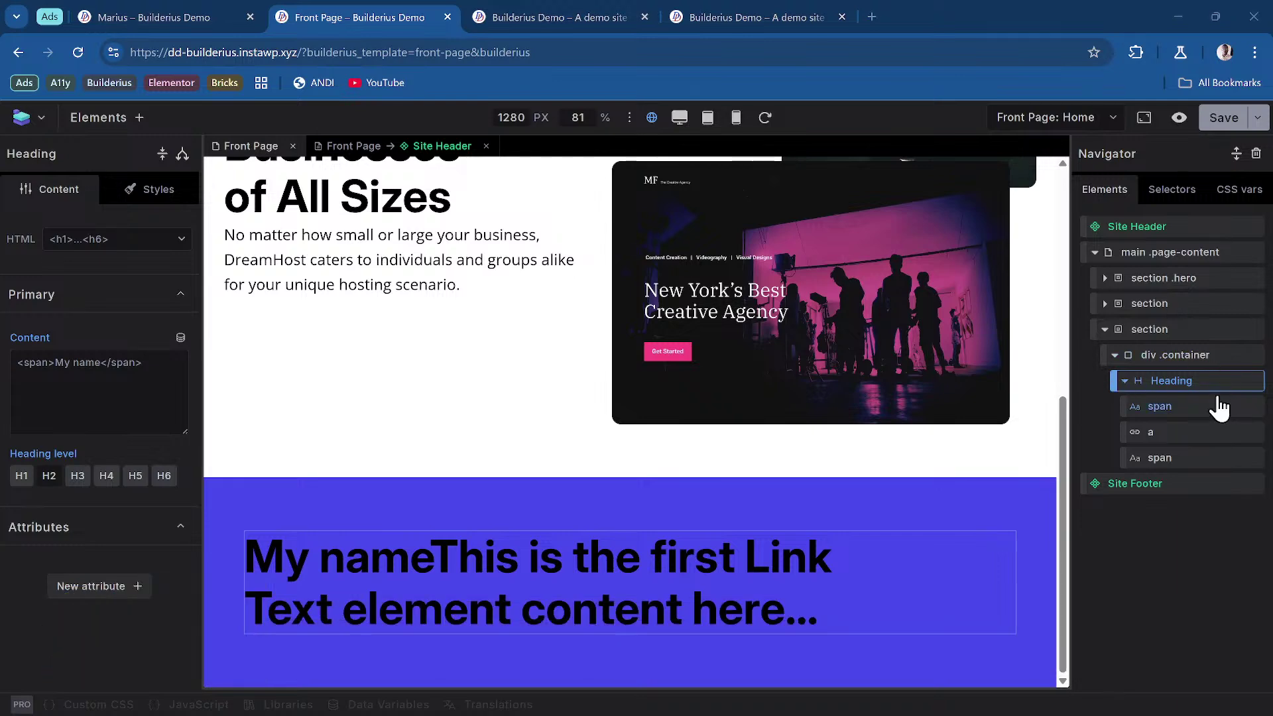
left_click(153, 189)
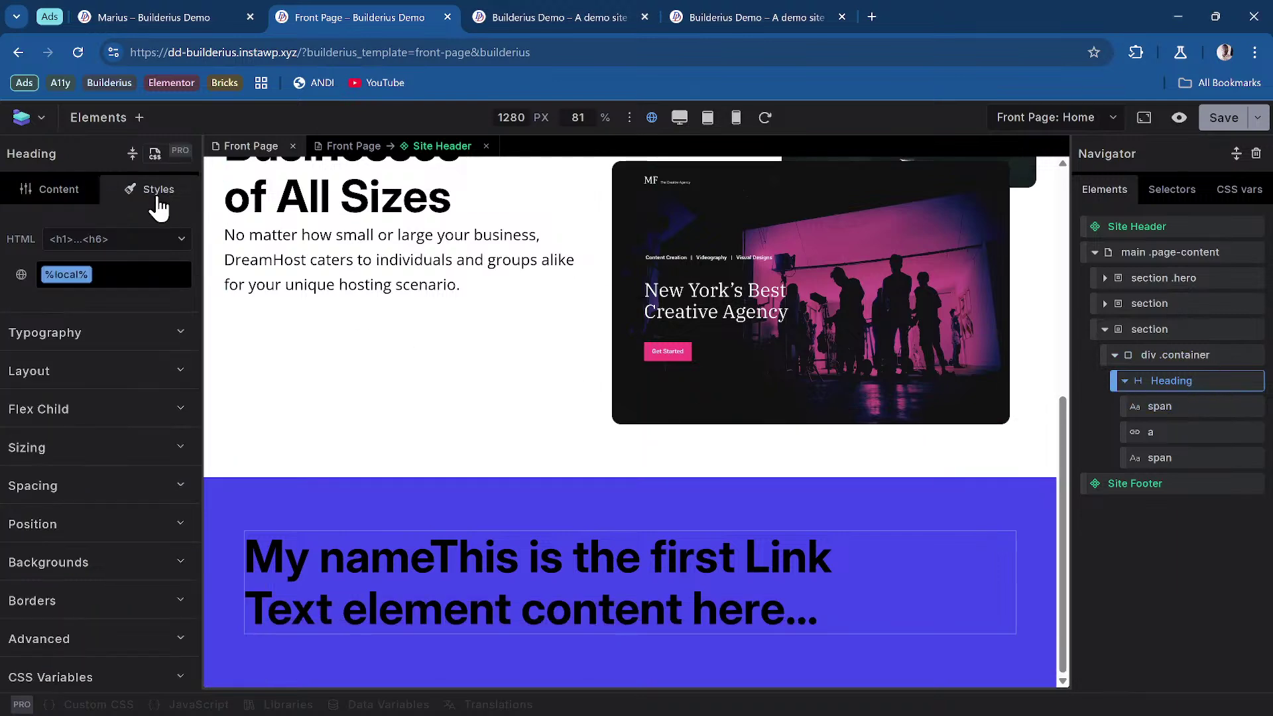
left_click(124, 277)
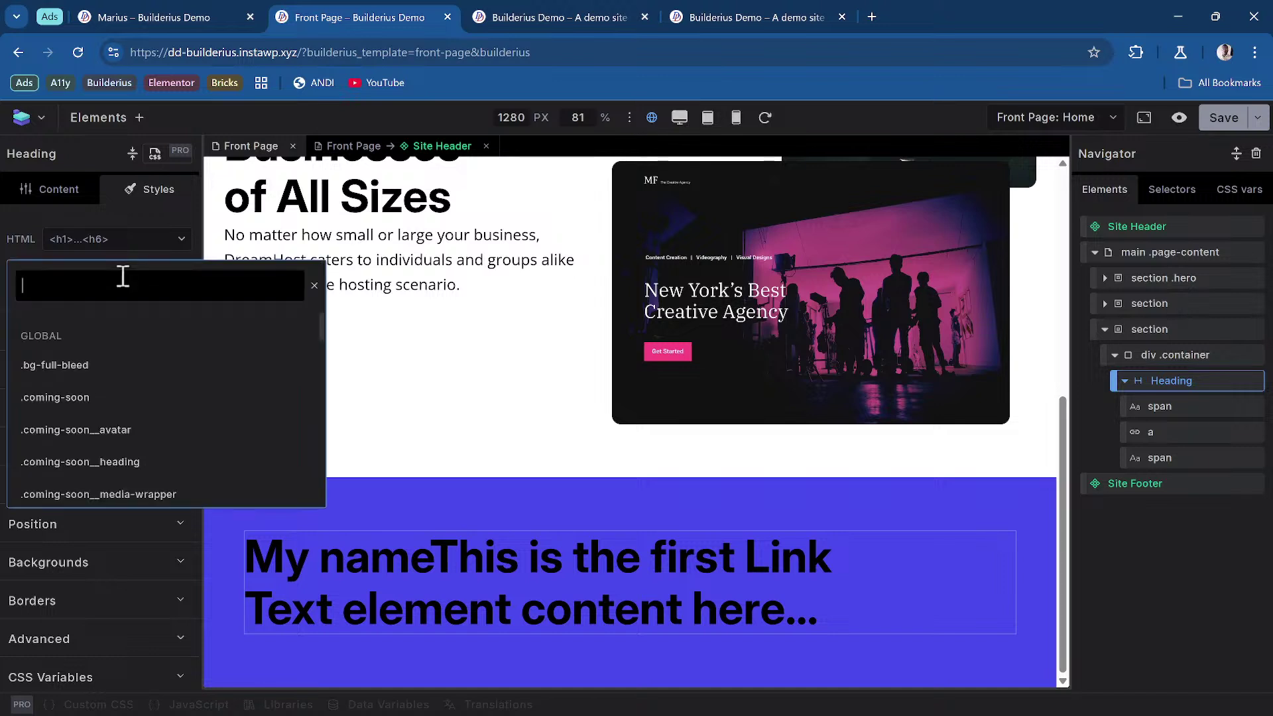
type("test-heading")
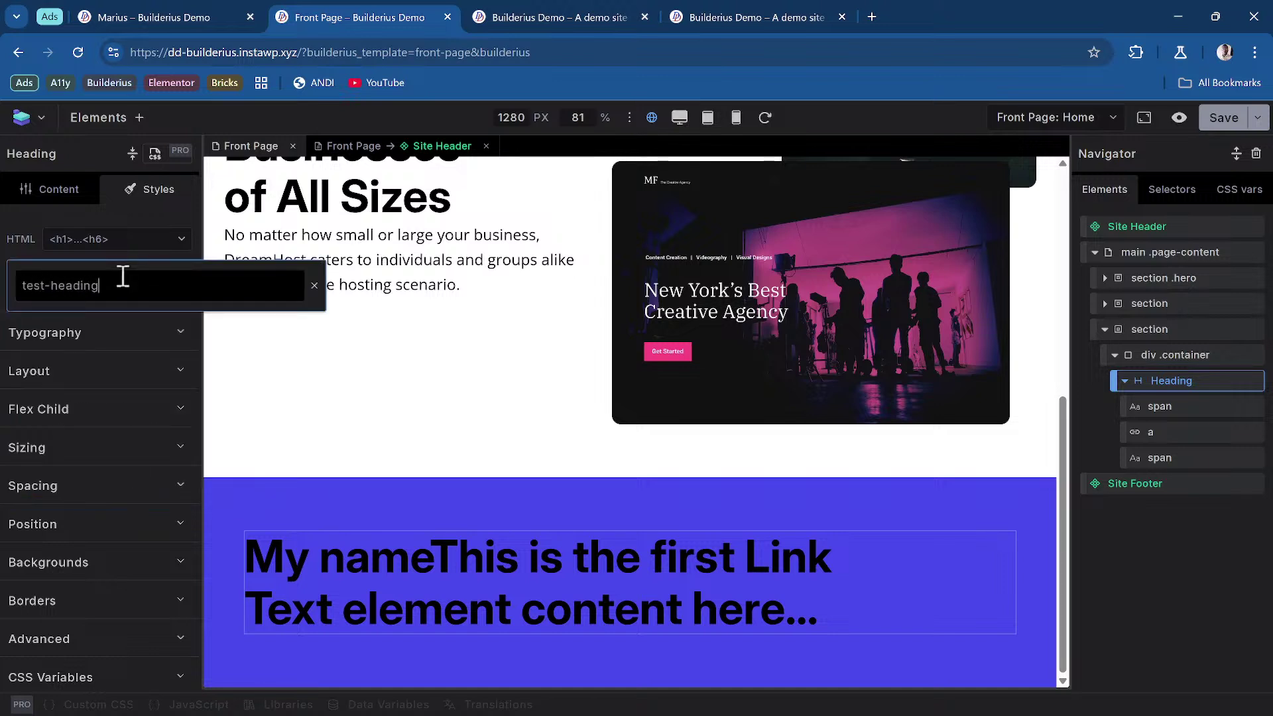
key("Return")
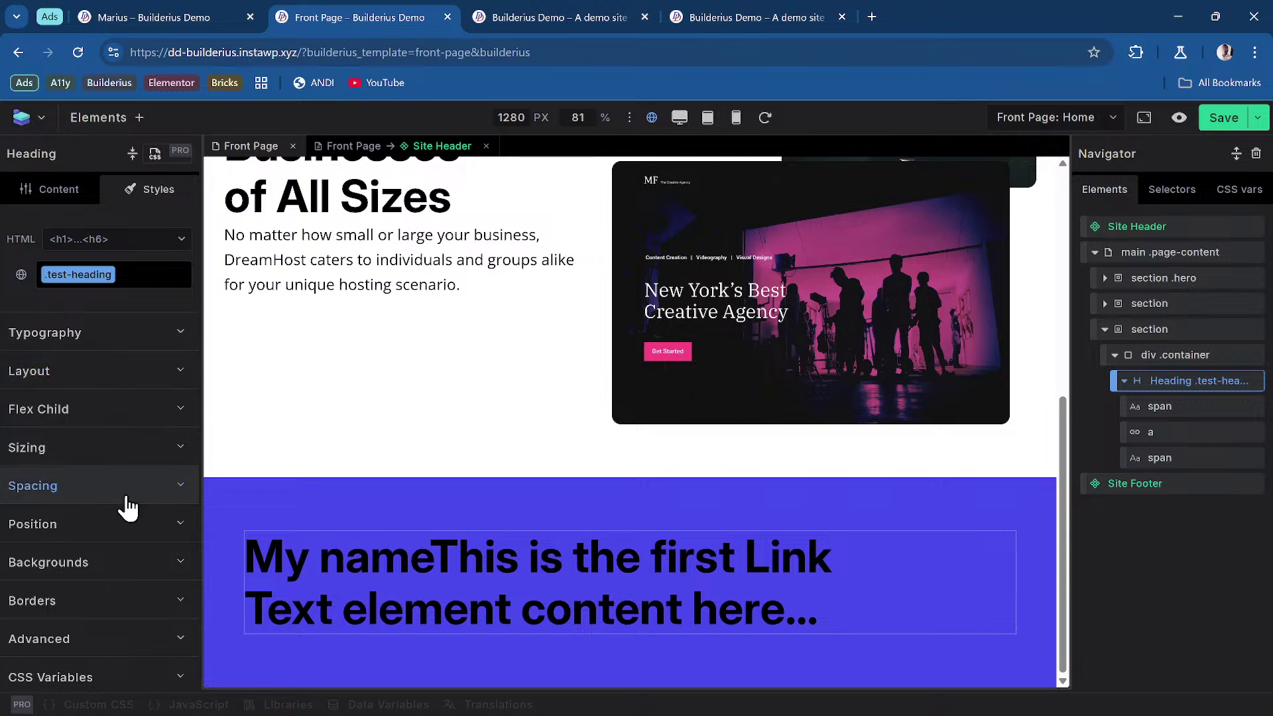
scroll(108, 551, "down", 1)
left_click(108, 550)
scroll(174, 467, "down", 2)
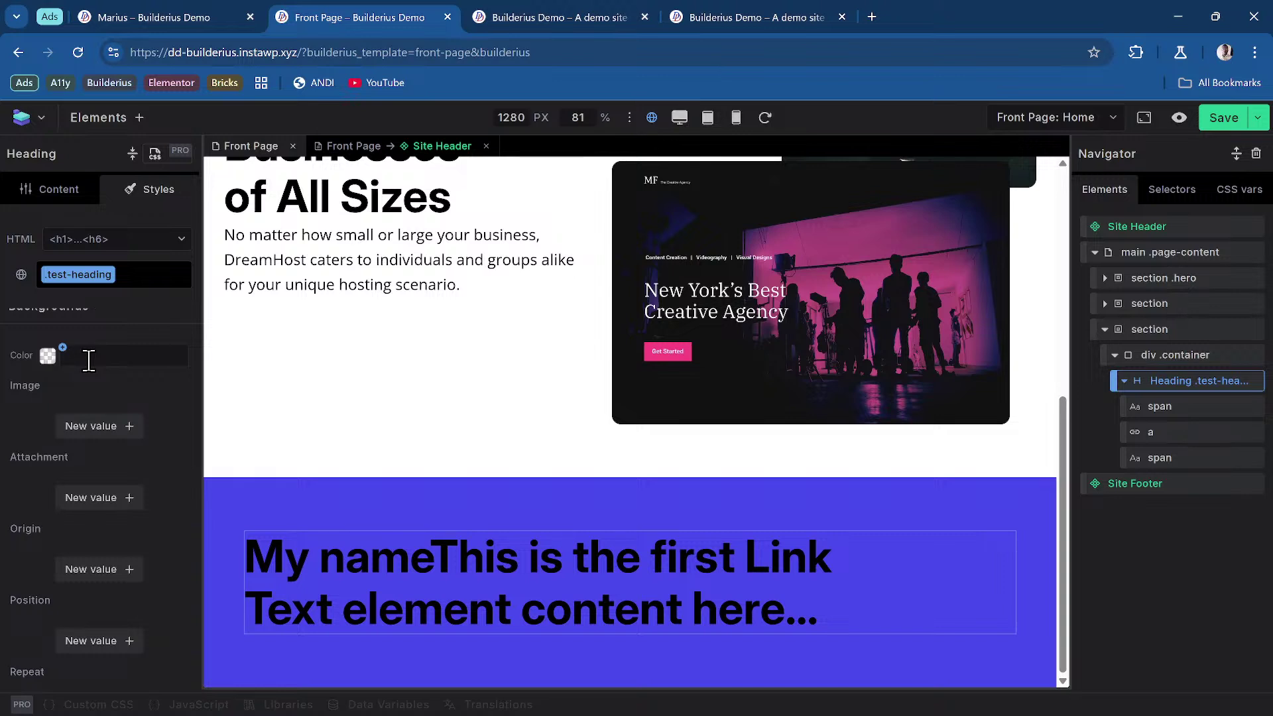
scroll(73, 358, "up", 3)
left_click(105, 468)
scroll(109, 460, "up", 1)
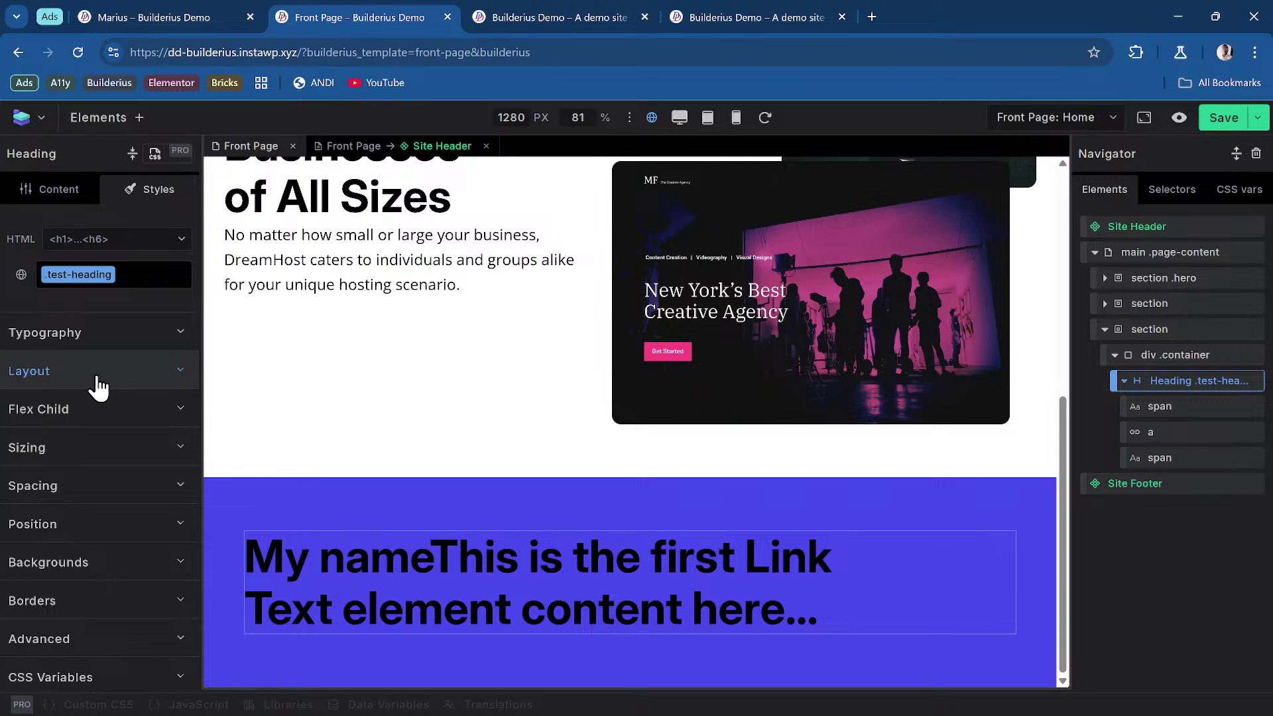
Step: Set the .test-heading class's text color to the CSS variable --color-primary
left_click(23, 338)
scroll(107, 437, "down", 1)
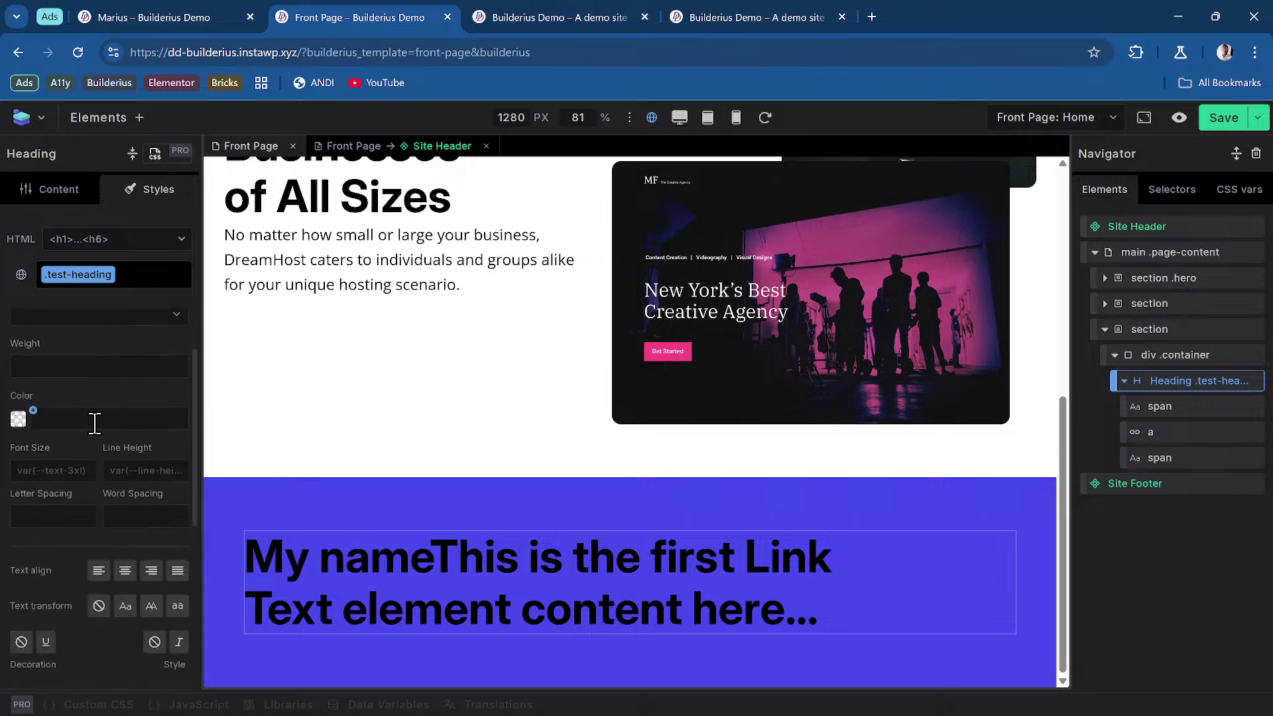
left_click(71, 419)
type("--")
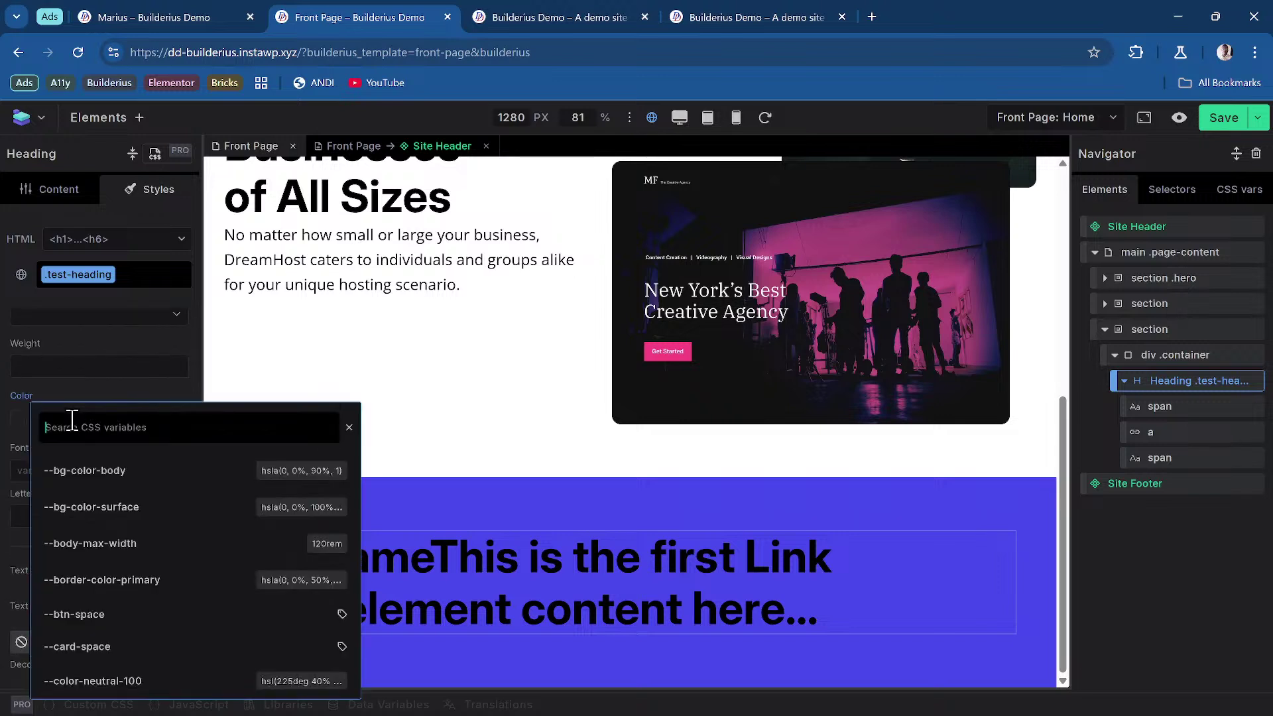
type("primary")
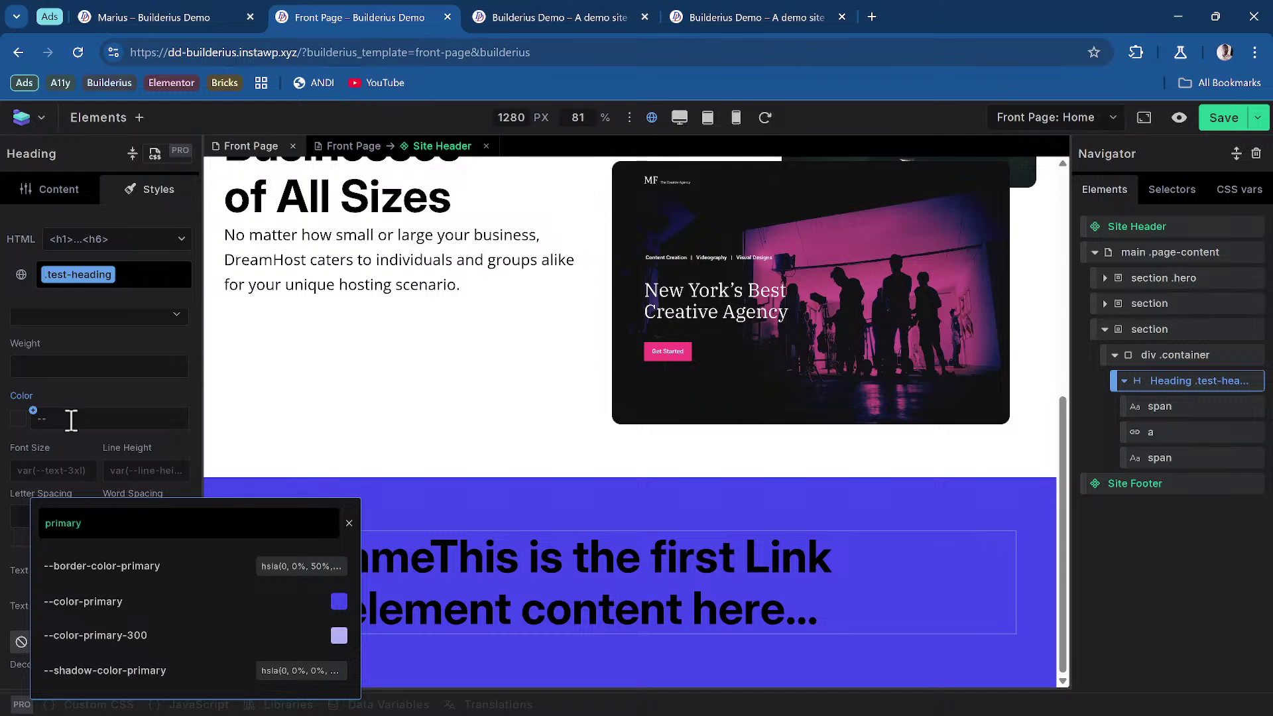
left_click(156, 602)
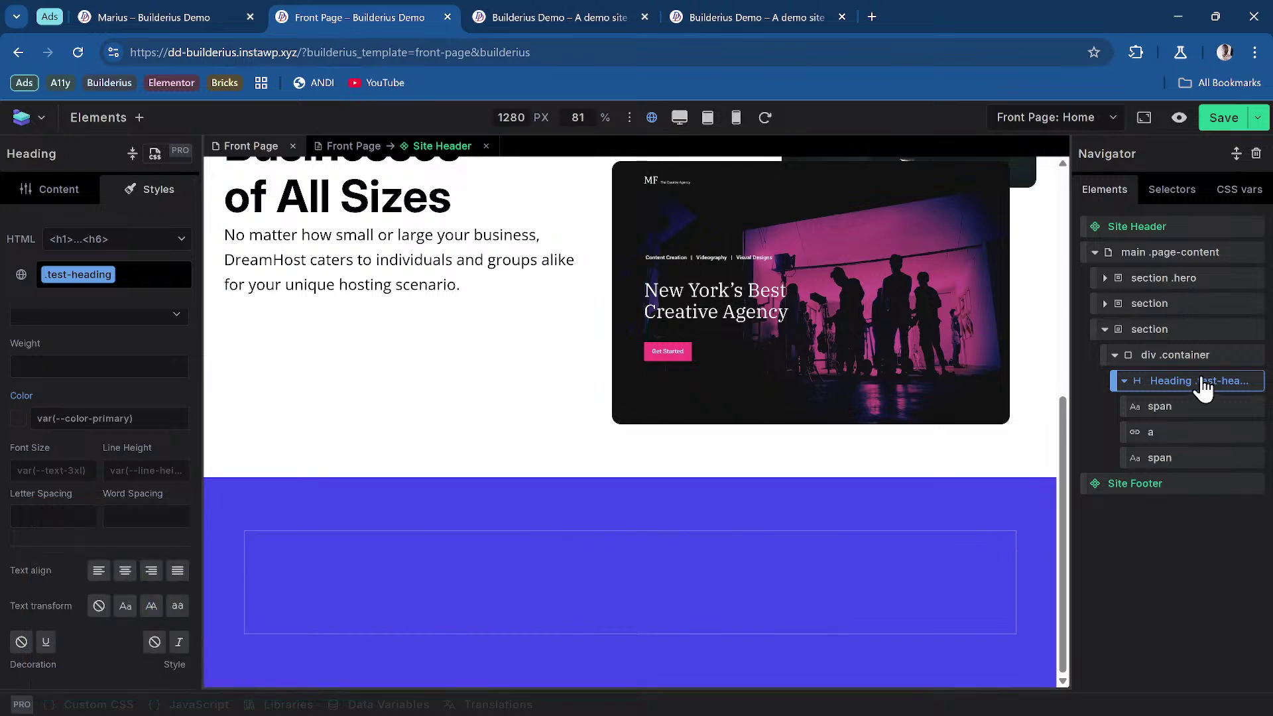
Step: Remove the background color from the section that contains the heading
left_click(1179, 332)
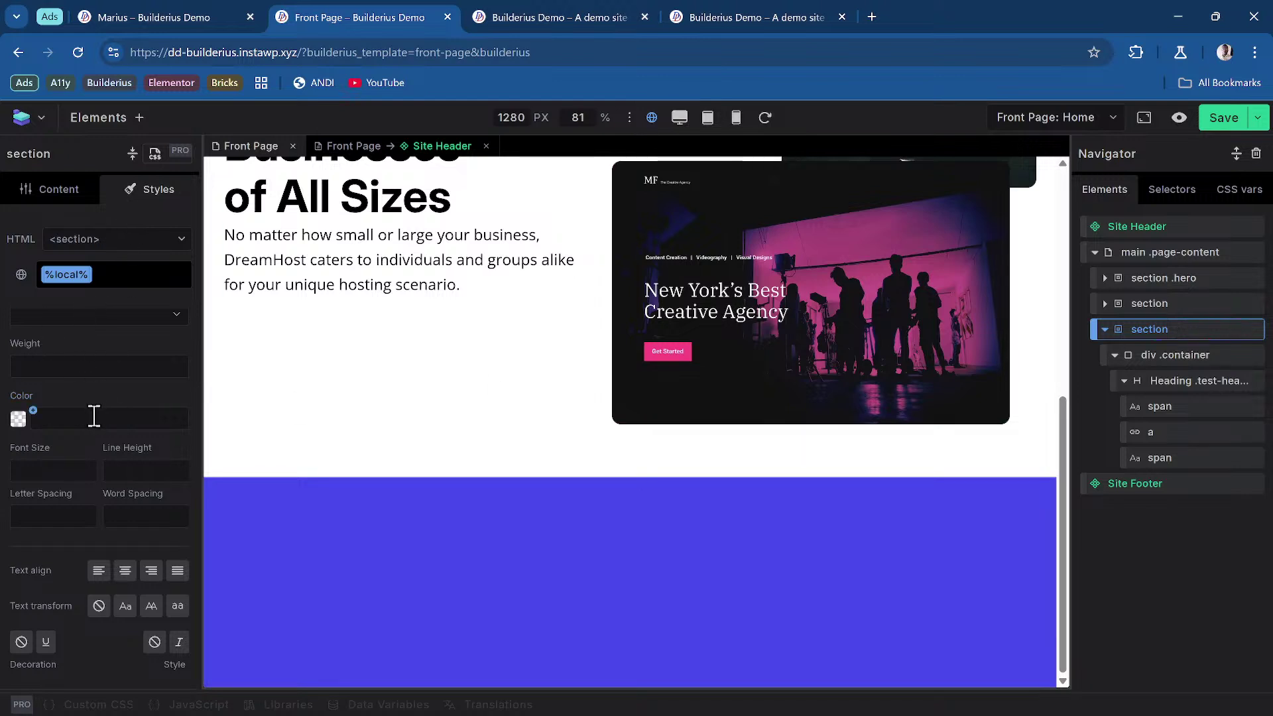
scroll(94, 417, "down", 5)
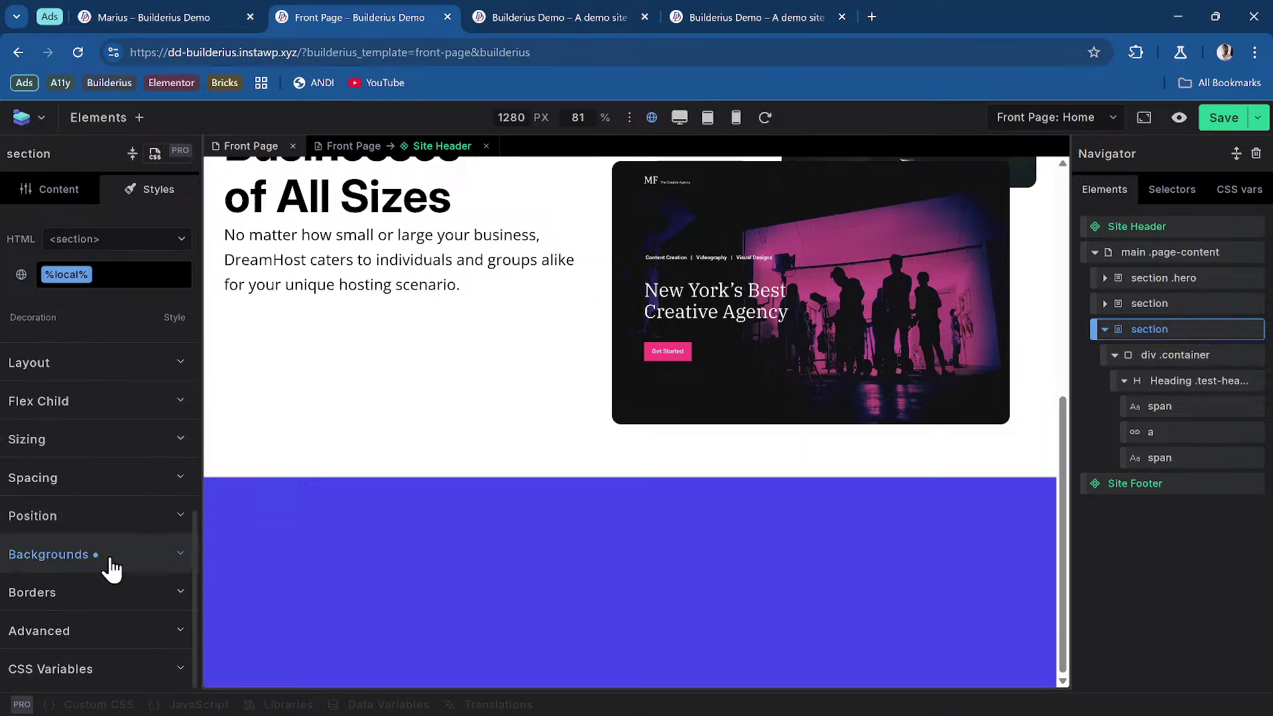
left_click(103, 557)
scroll(129, 551, "down", 3)
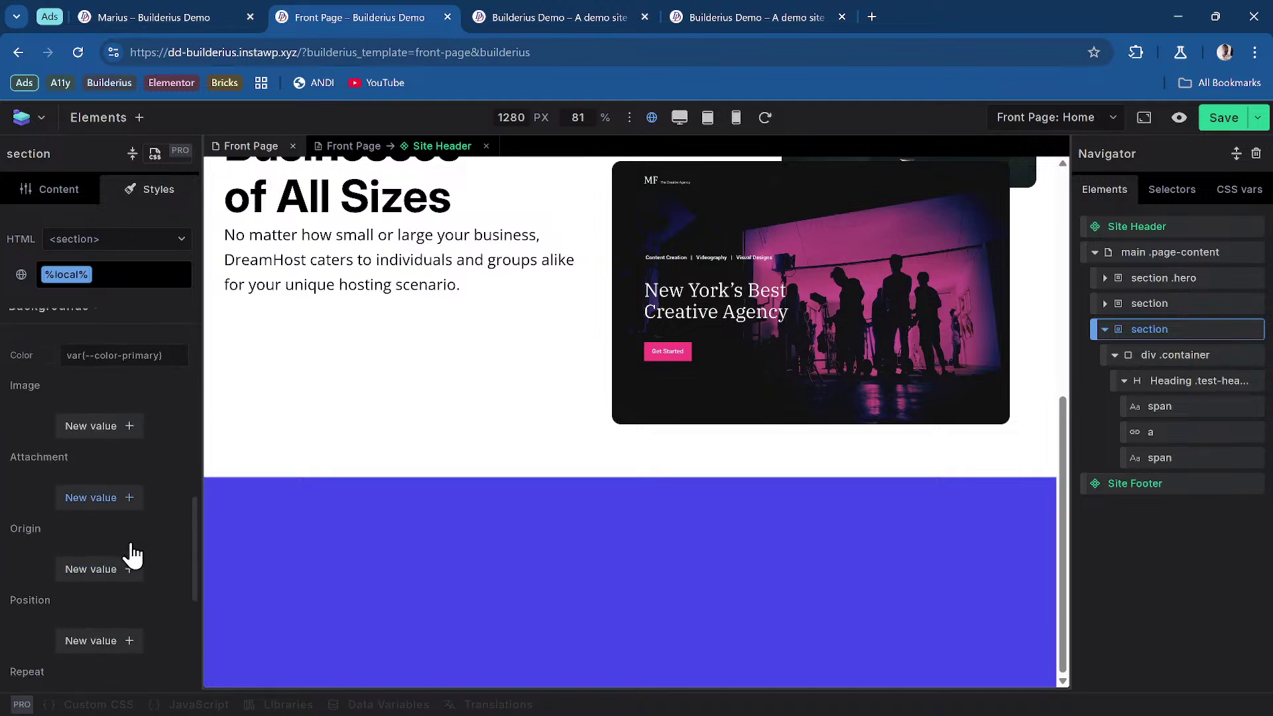
triple_click(120, 355)
key("BackSpace")
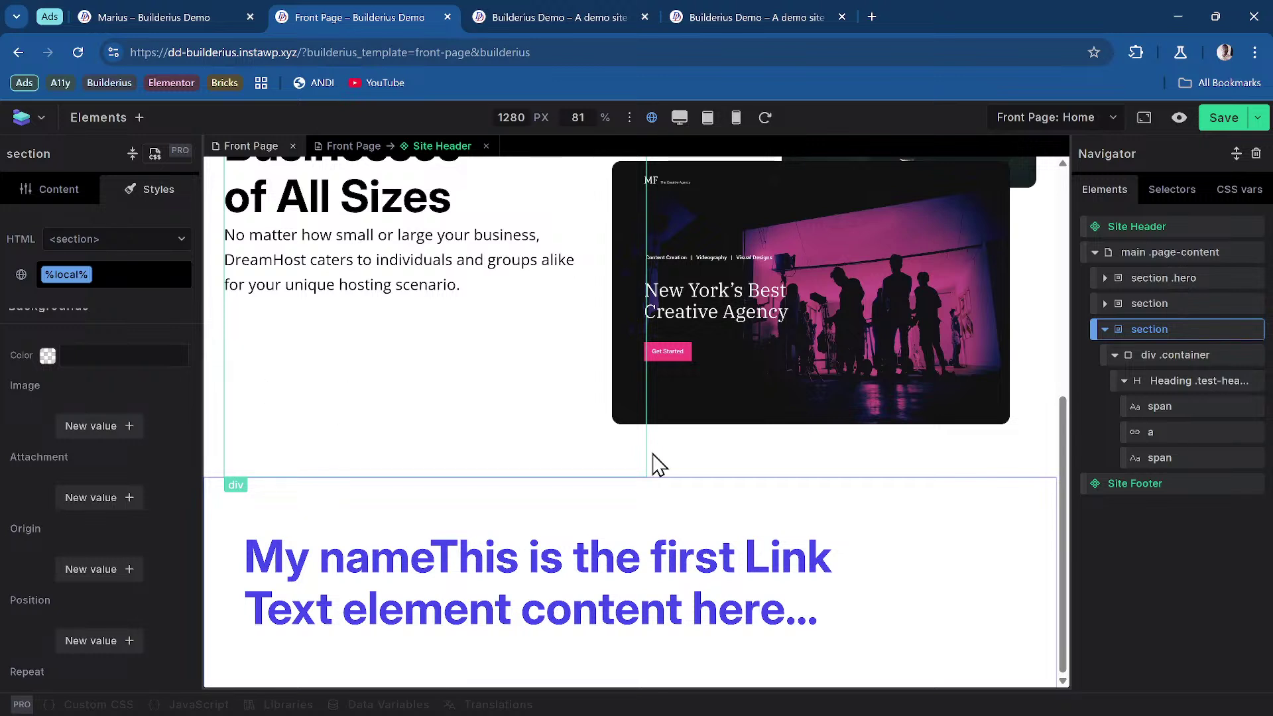
Step: Switch the heading's styling from the .test-heading class to the %local% selector and show its typography settings
left_click(1175, 386)
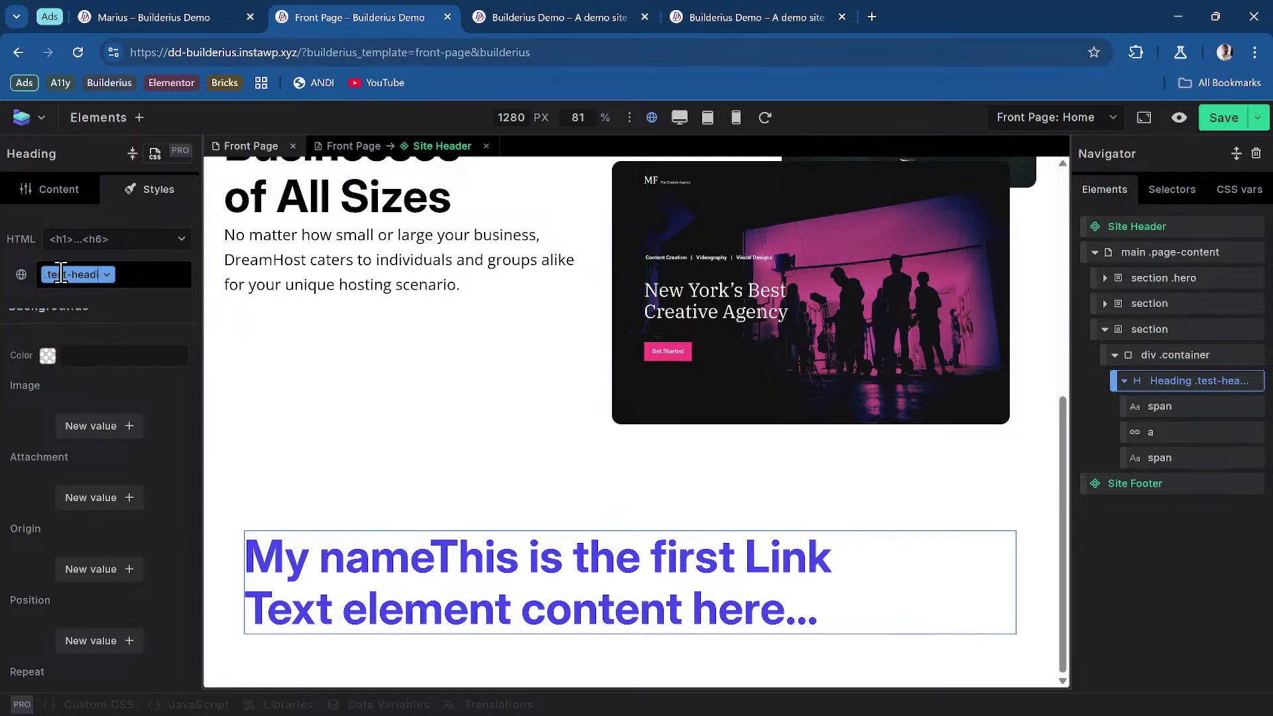
left_click(107, 278)
left_click(134, 292)
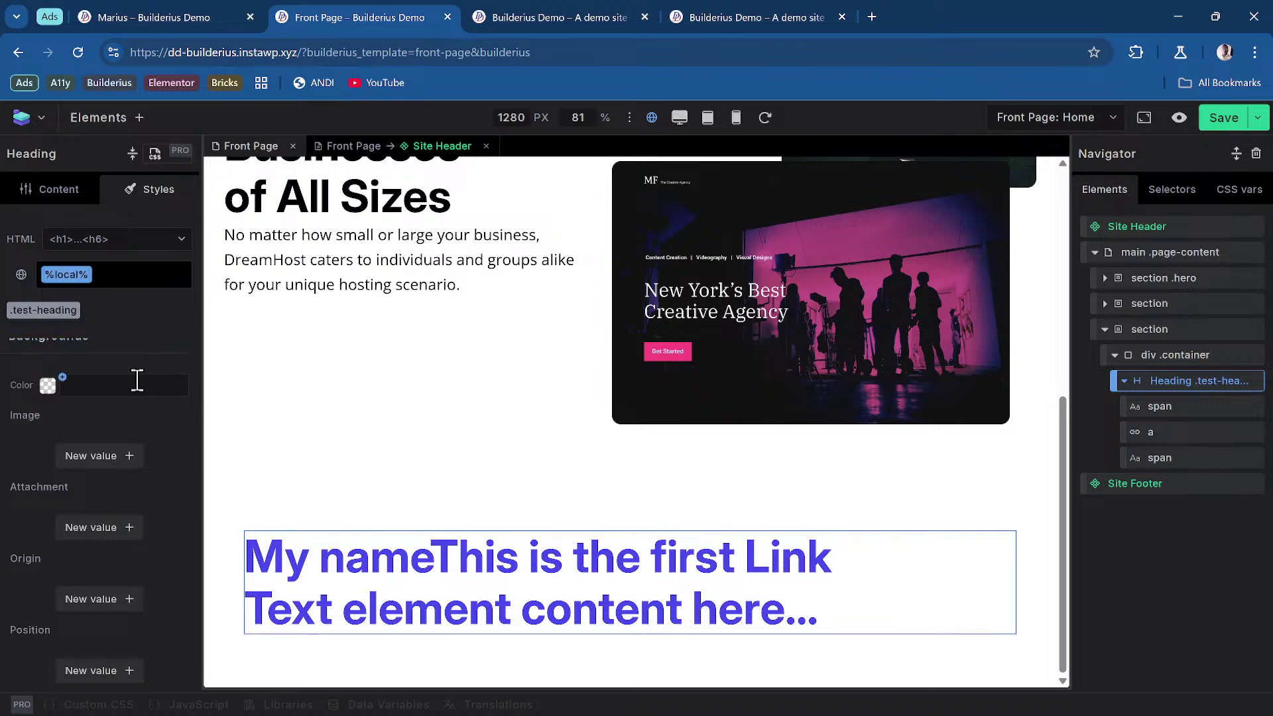
scroll(133, 377, "up", 6)
scroll(127, 401, "up", 3)
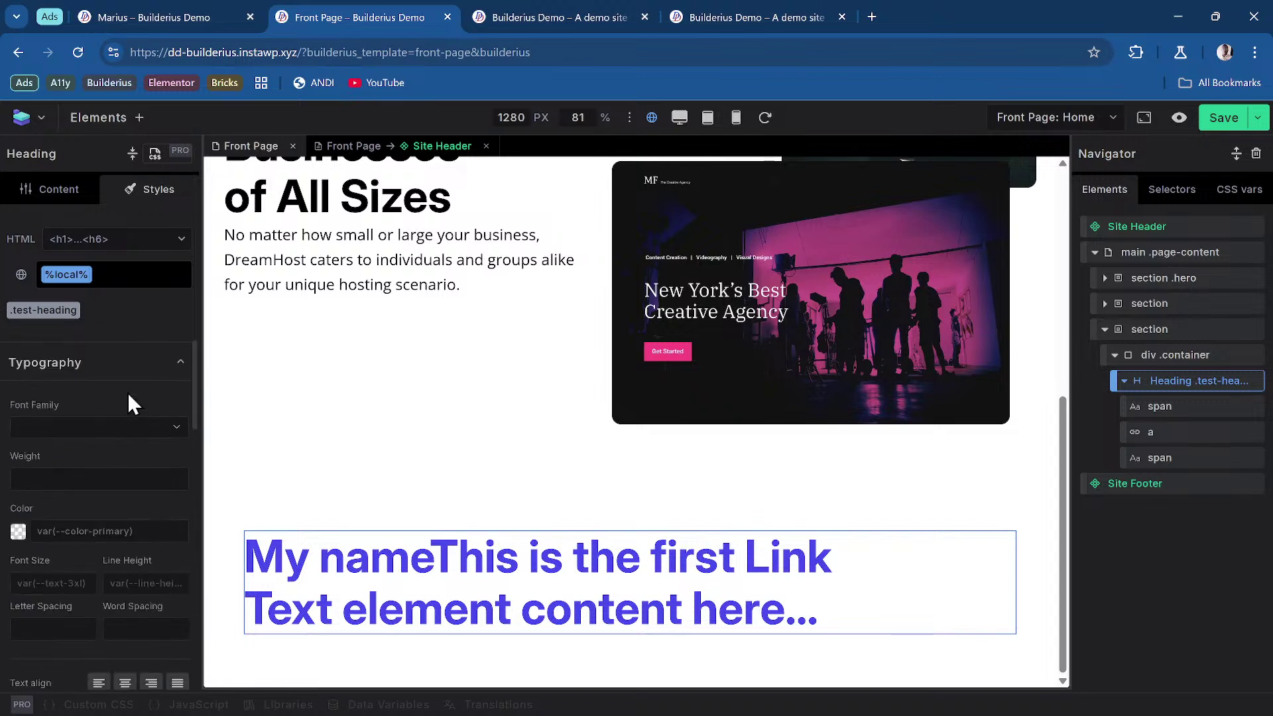
left_click(116, 378)
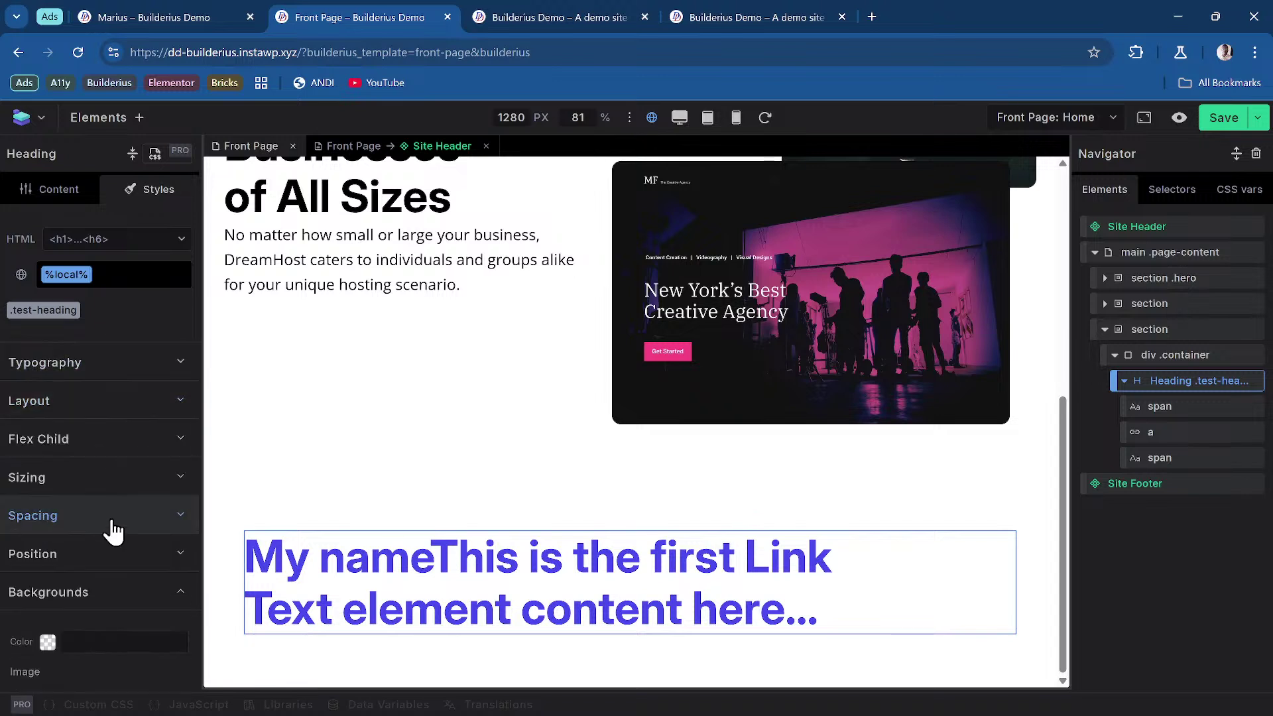
left_click(109, 364)
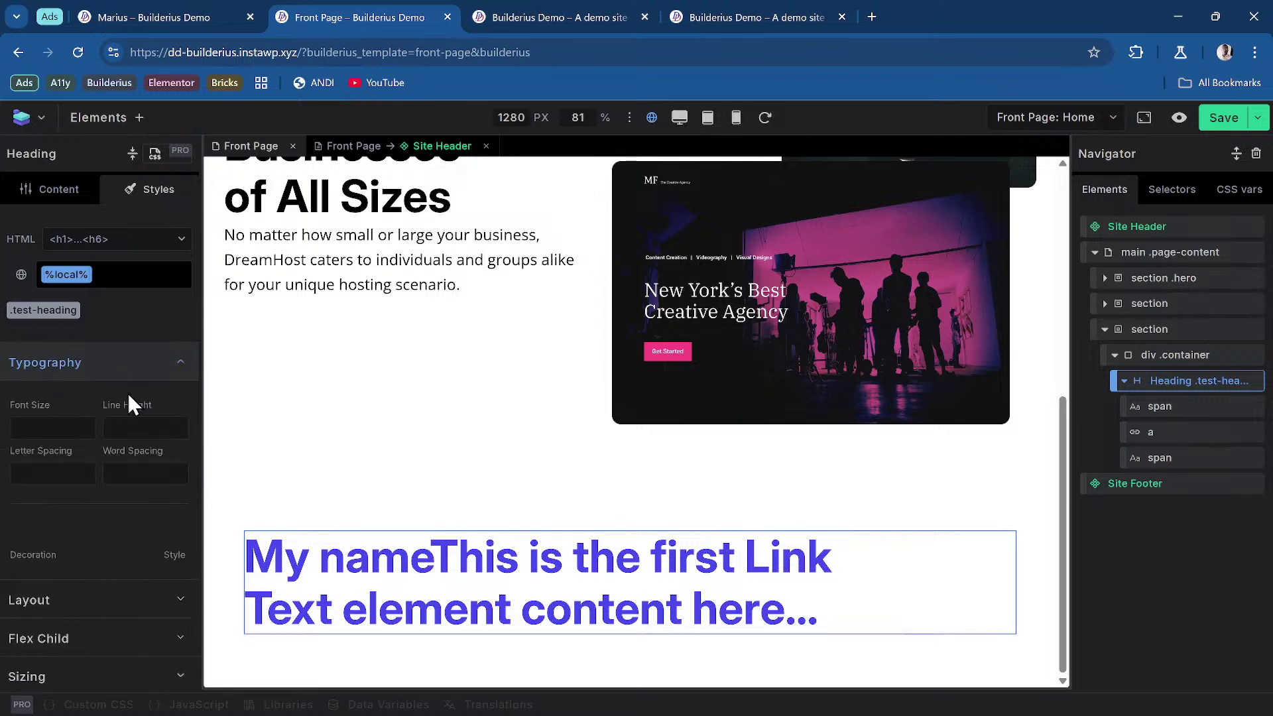
scroll(138, 417, "down", 4)
left_click(96, 364)
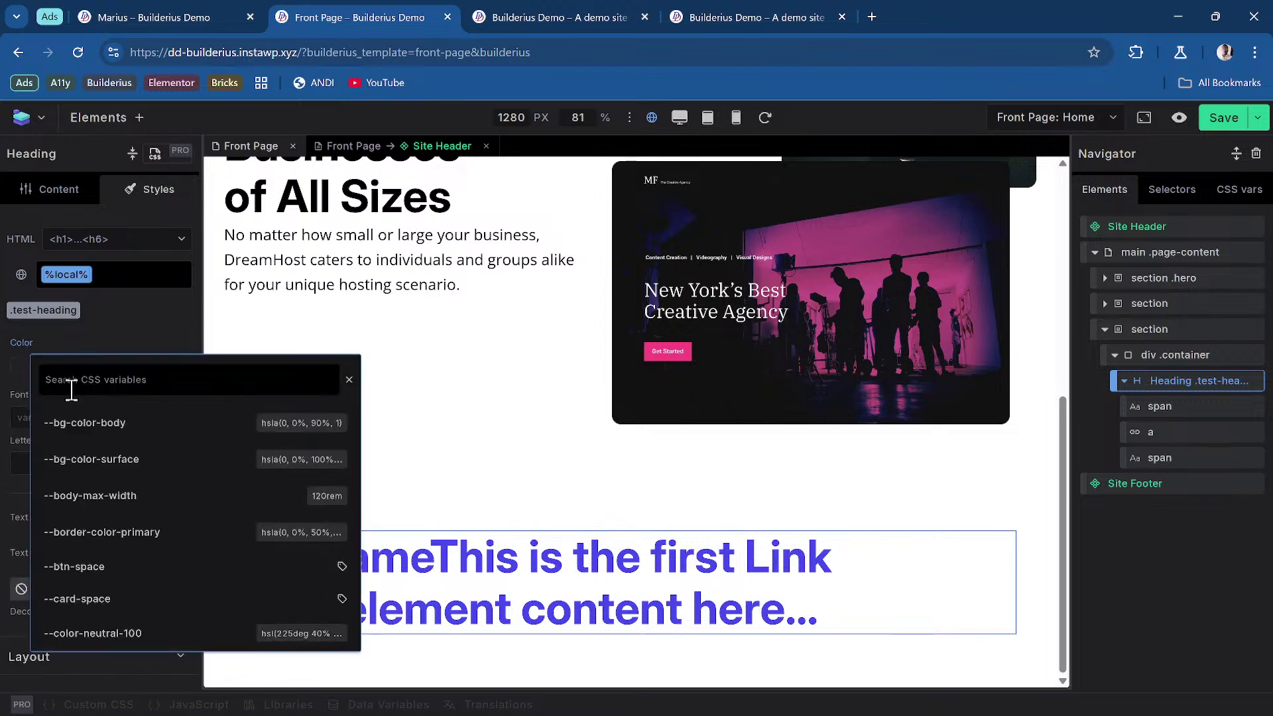
type("gre")
key("BackSpace")
key("BackSpace")
key("BackSpace")
type("gree")
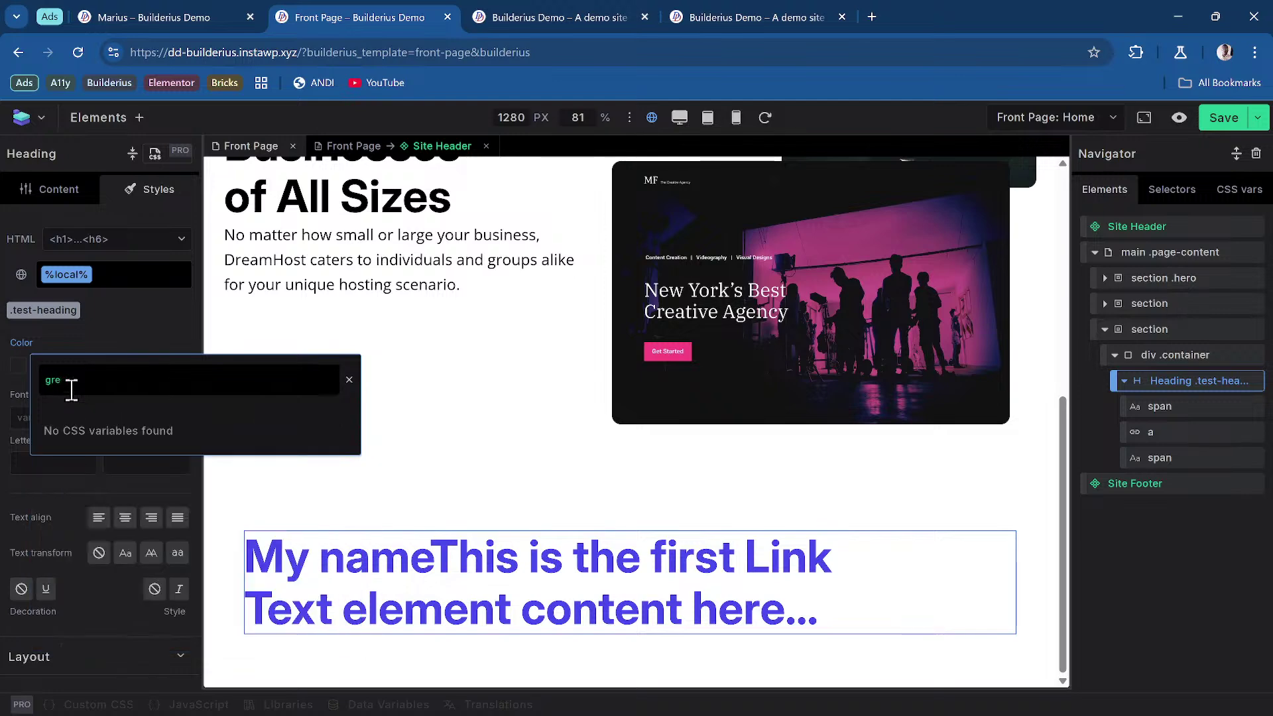
key("BackSpace")
key("BackSpace")
key("BackSpace")
type("gree")
left_click(108, 328)
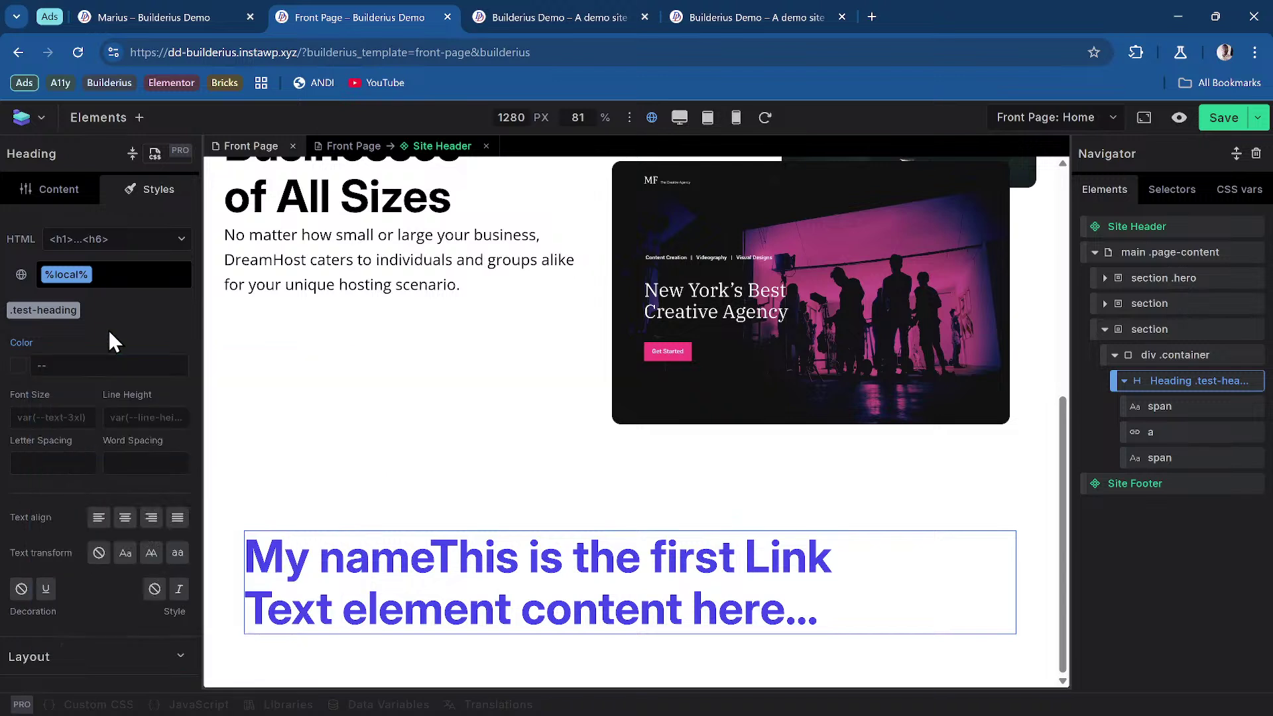
Step: Set the heading's local text color to green
left_click(104, 371)
type("green")
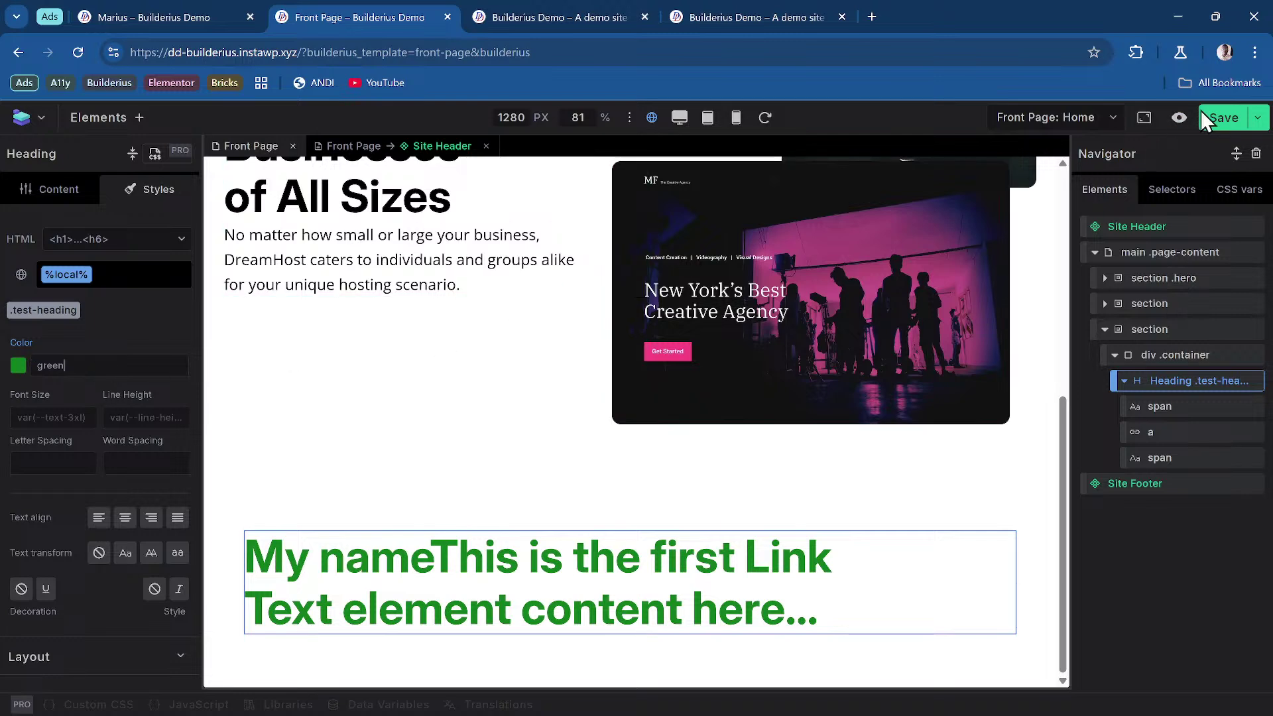
Step: Save the front page template and preview the page down to the green heading
left_click(1220, 126)
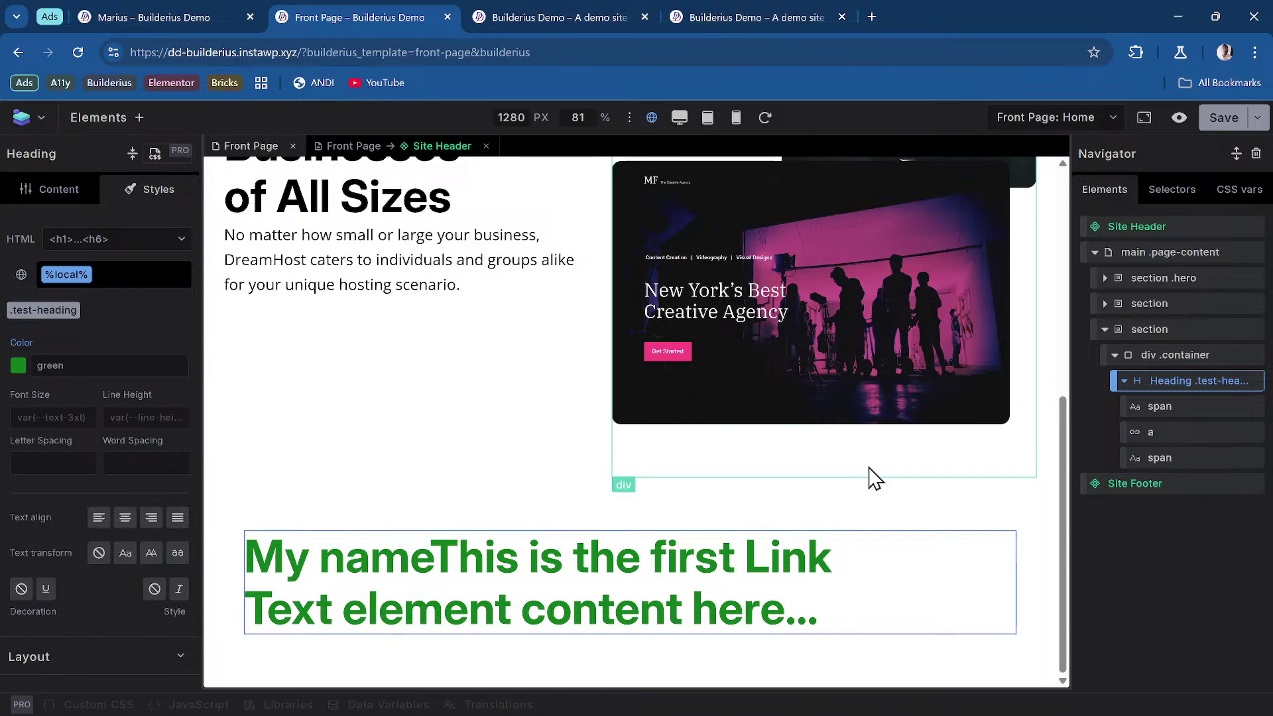
left_click(1179, 118)
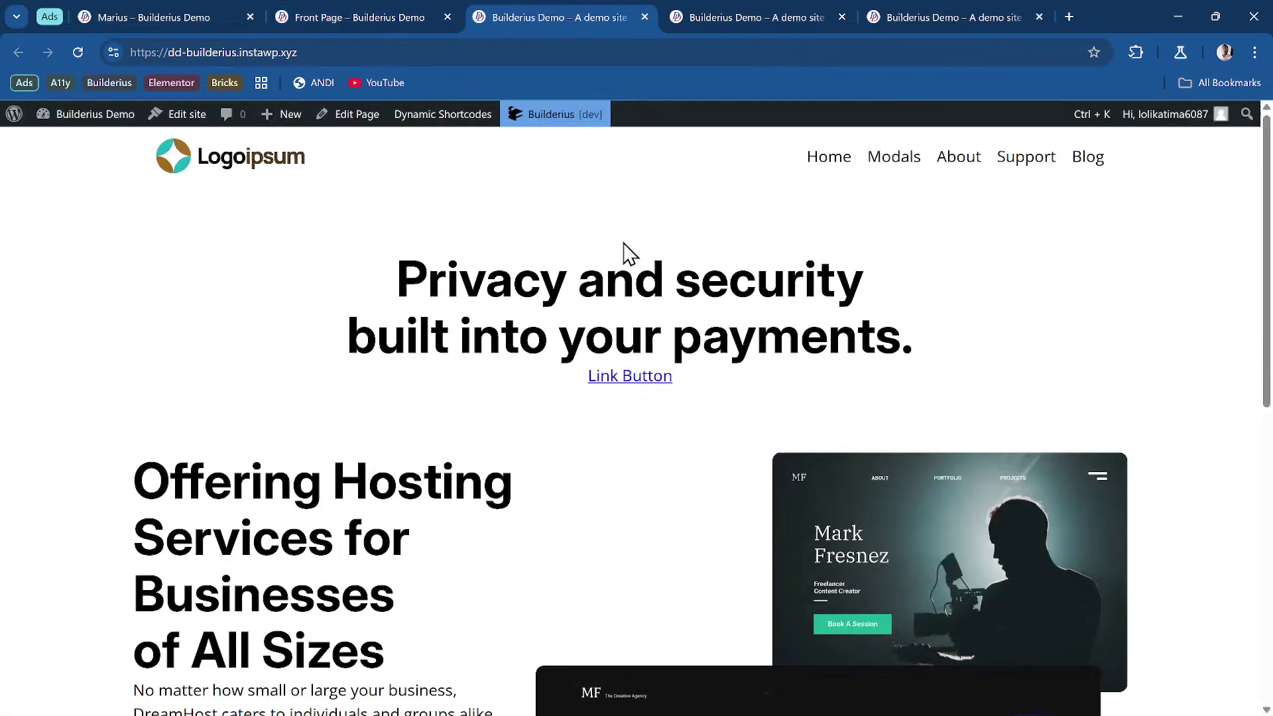
scroll(576, 263, "down", 8)
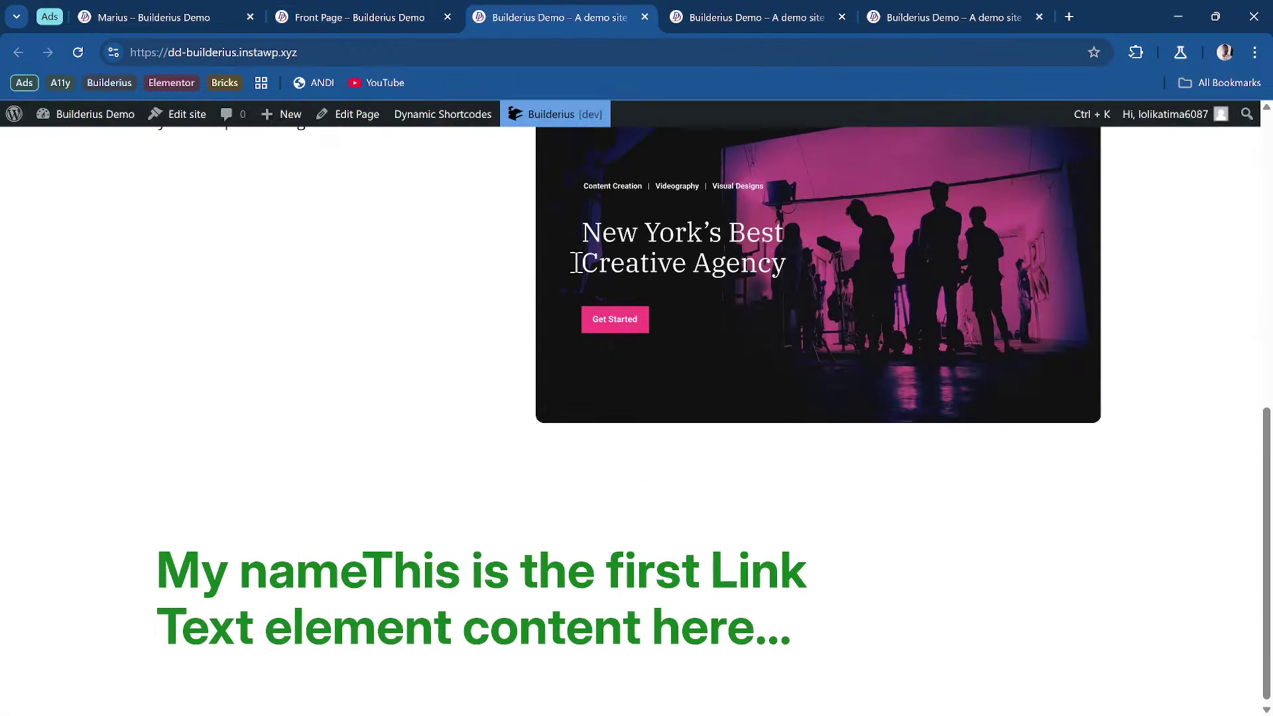
Step: Inspect the green h2 heading in the browser's developer tools and compare its local and .test-heading color rules with their specificity
right_click(316, 573)
left_click(375, 553)
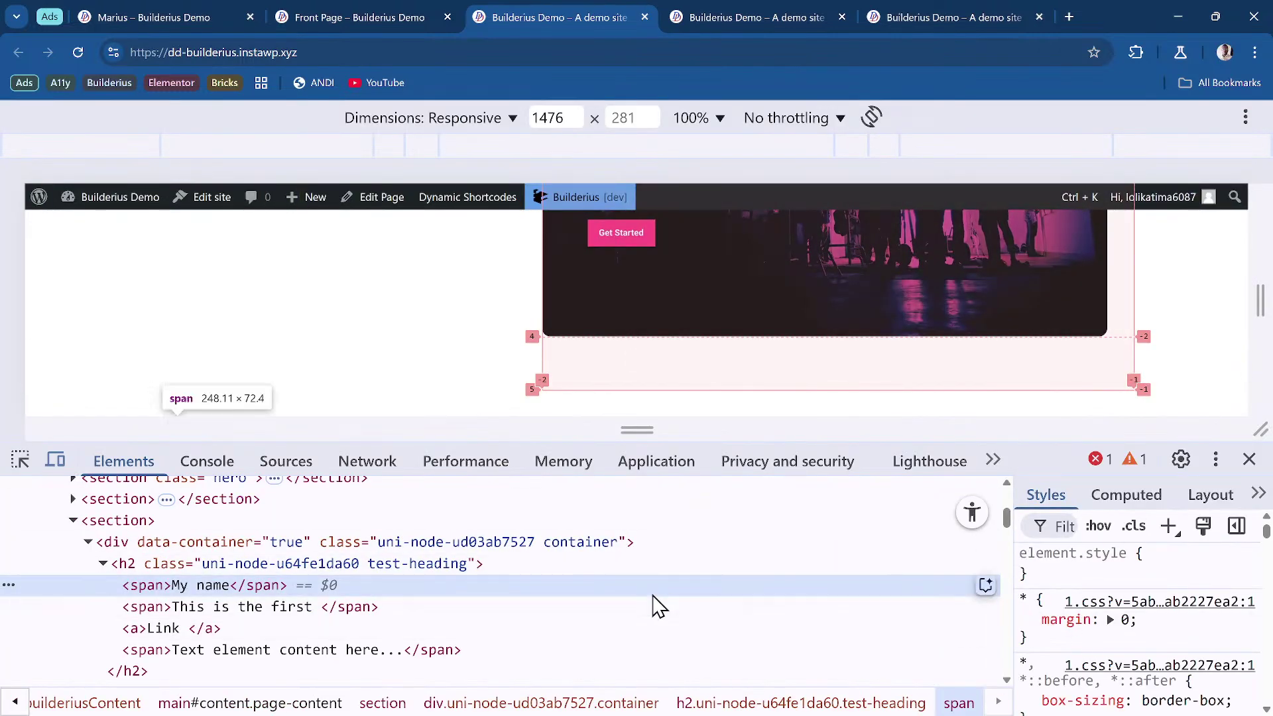
left_click(323, 568)
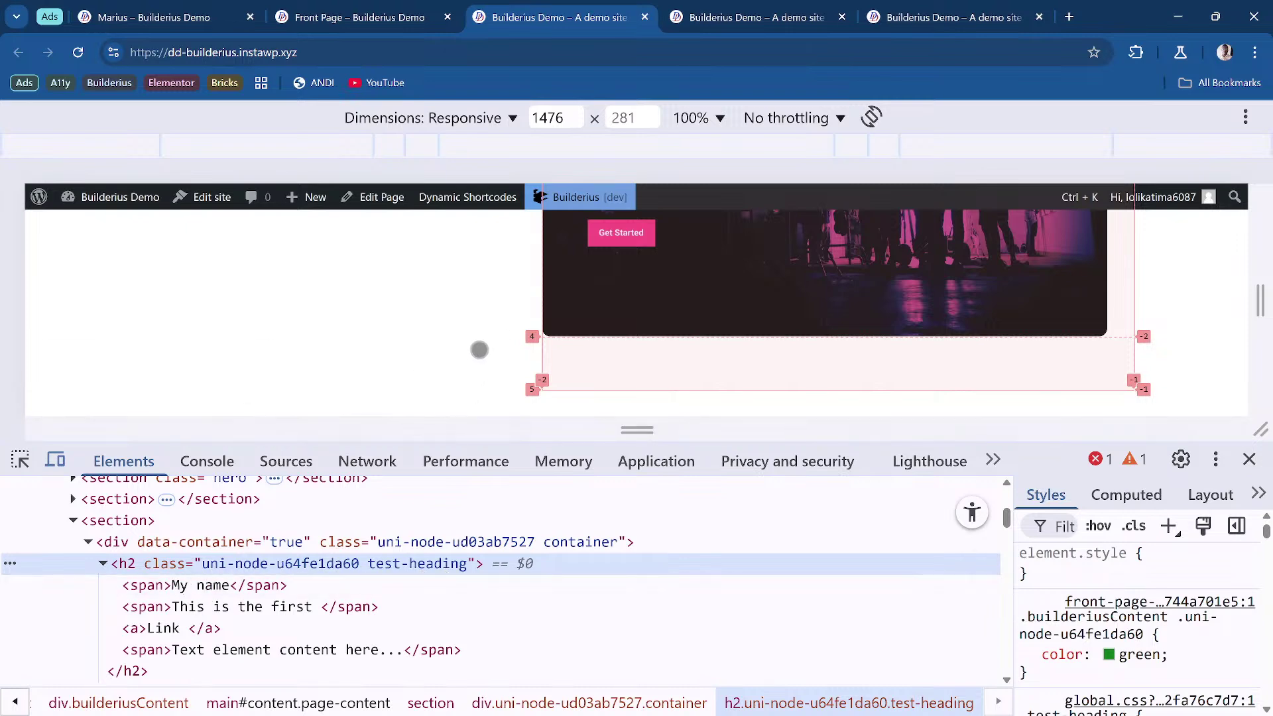
scroll(479, 347, "down", 2)
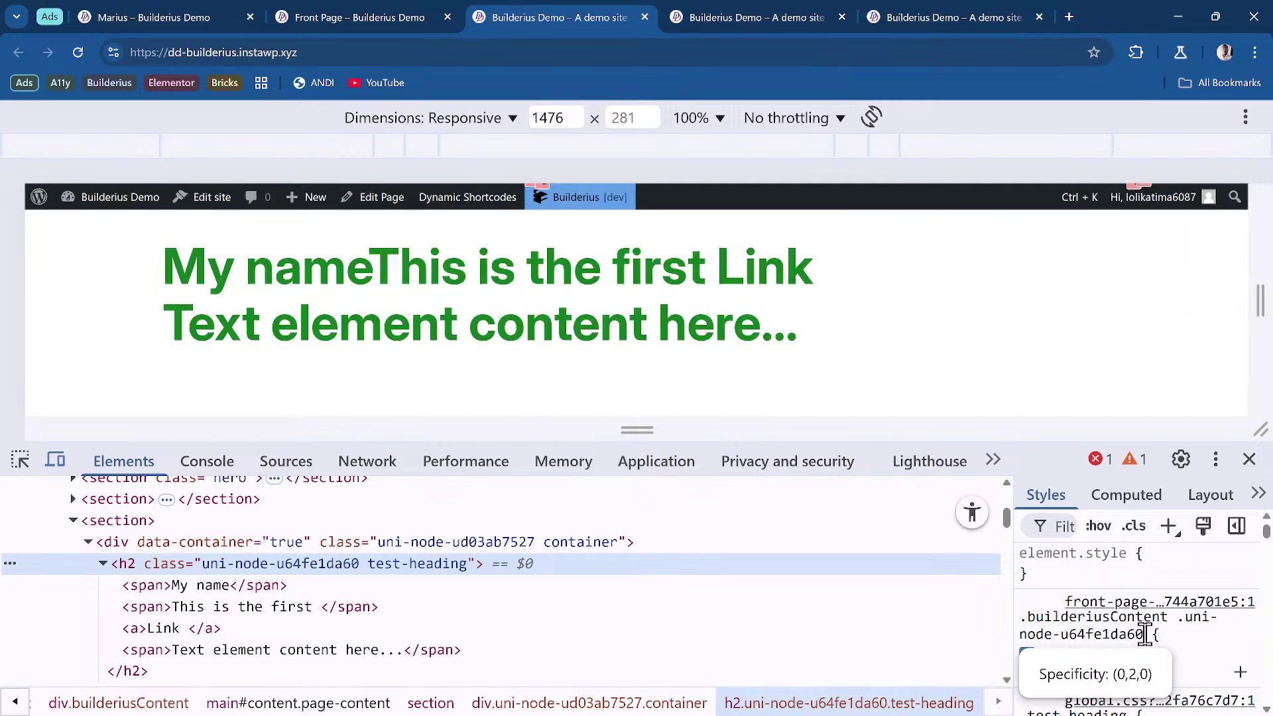
scroll(1126, 597, "down", 2)
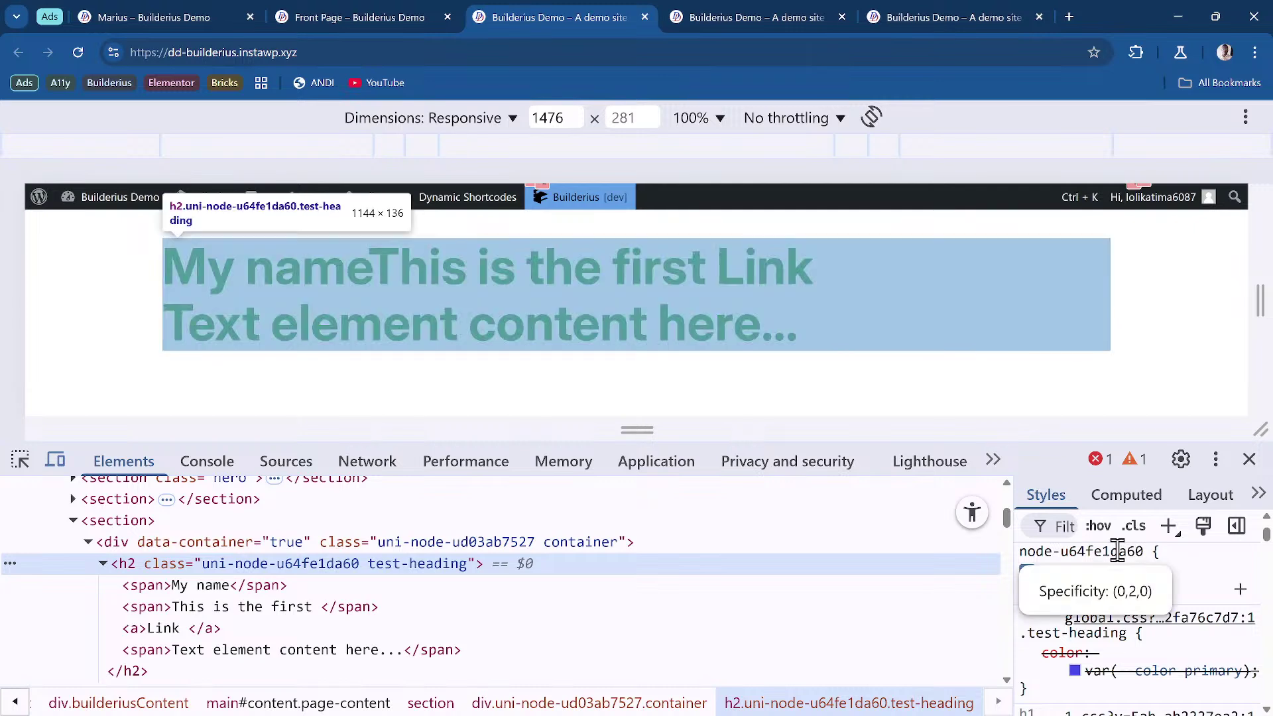
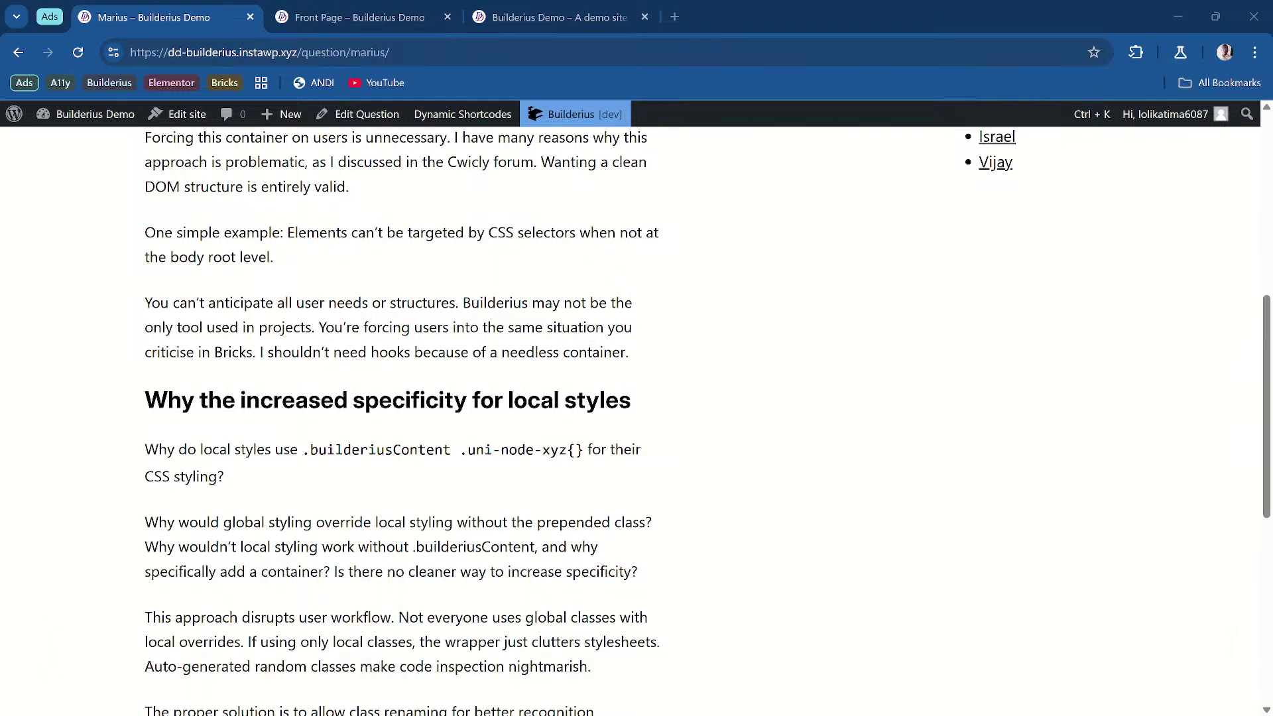
Step: Review the questions about the .builderiusContent container and the increased specificity for local styles
scroll(415, 378, "down", 3)
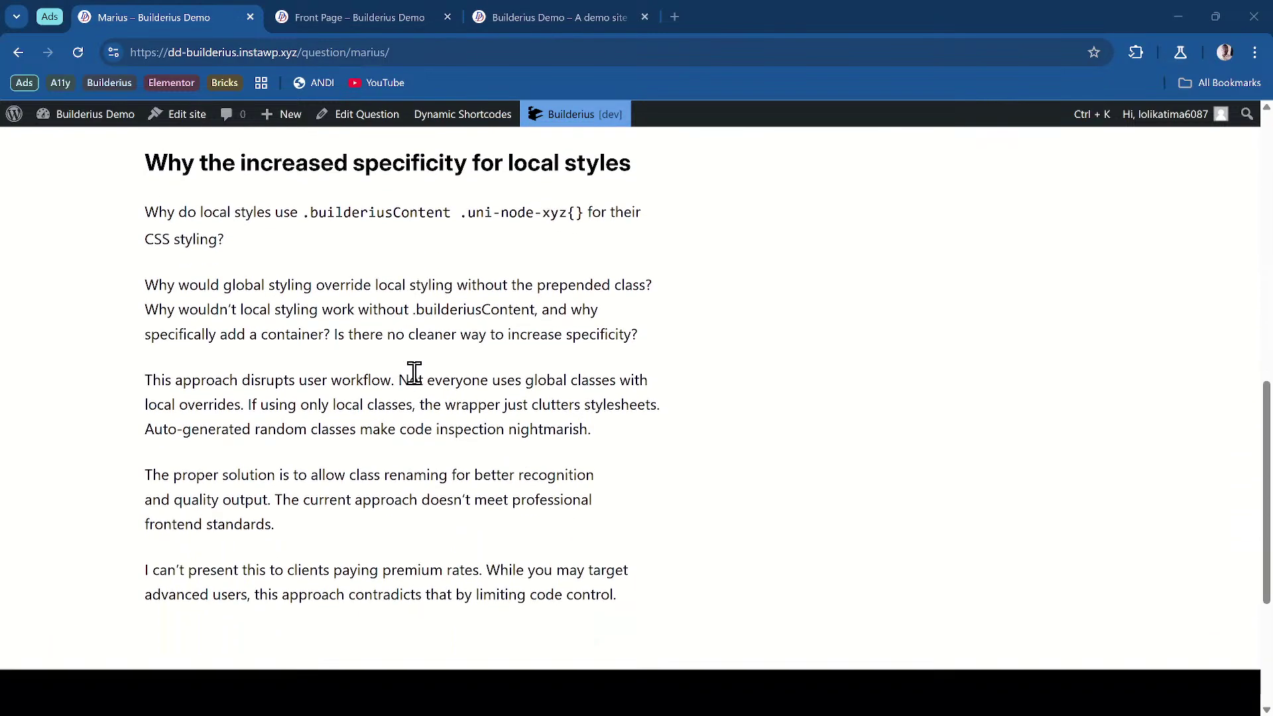
scroll(412, 371, "up", 1)
scroll(332, 292, "up", 6)
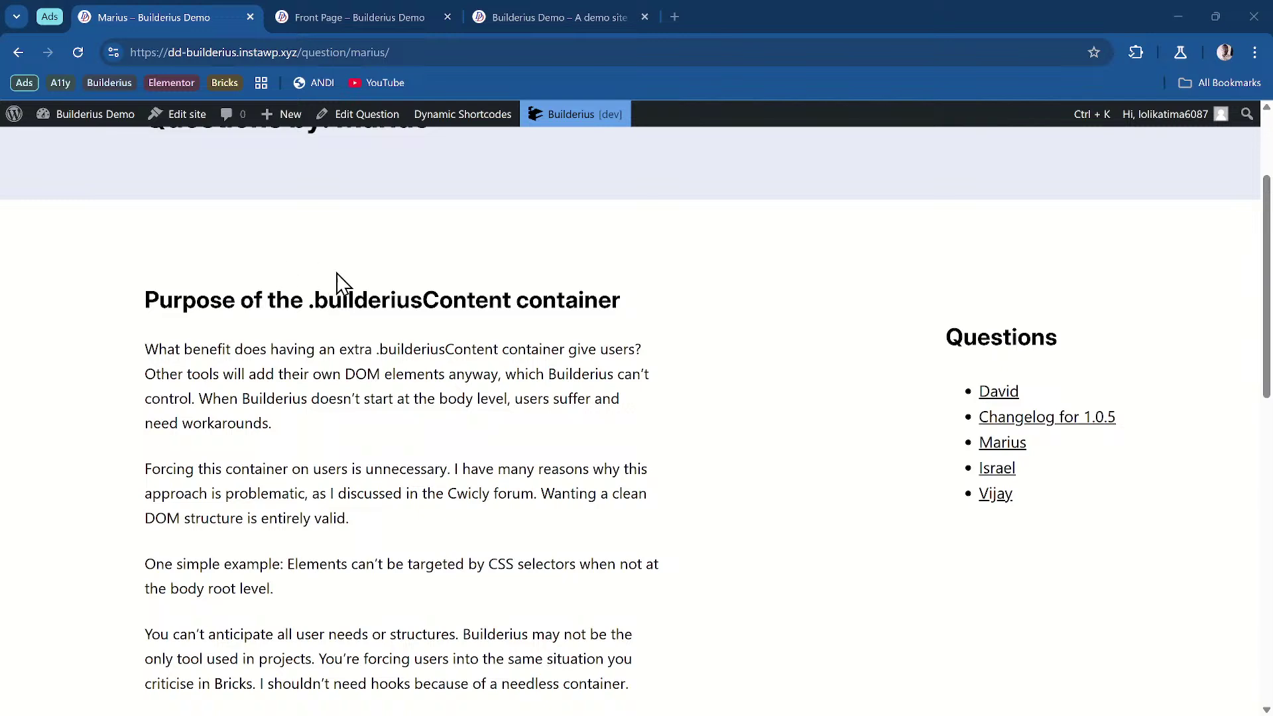
scroll(457, 444, "down", 1)
scroll(464, 451, "down", 2)
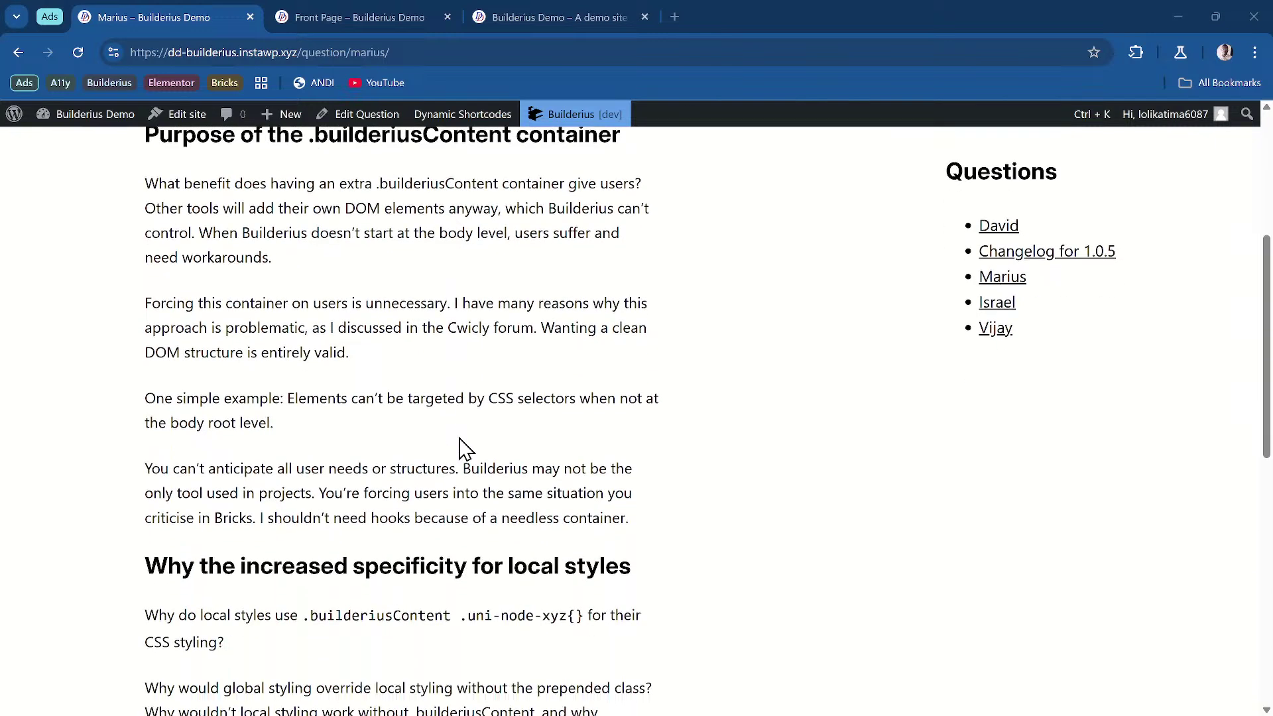
Step: Open the suggestions page covering the contextual menu in navigator, spacing and advanced CSS values
left_click(987, 226)
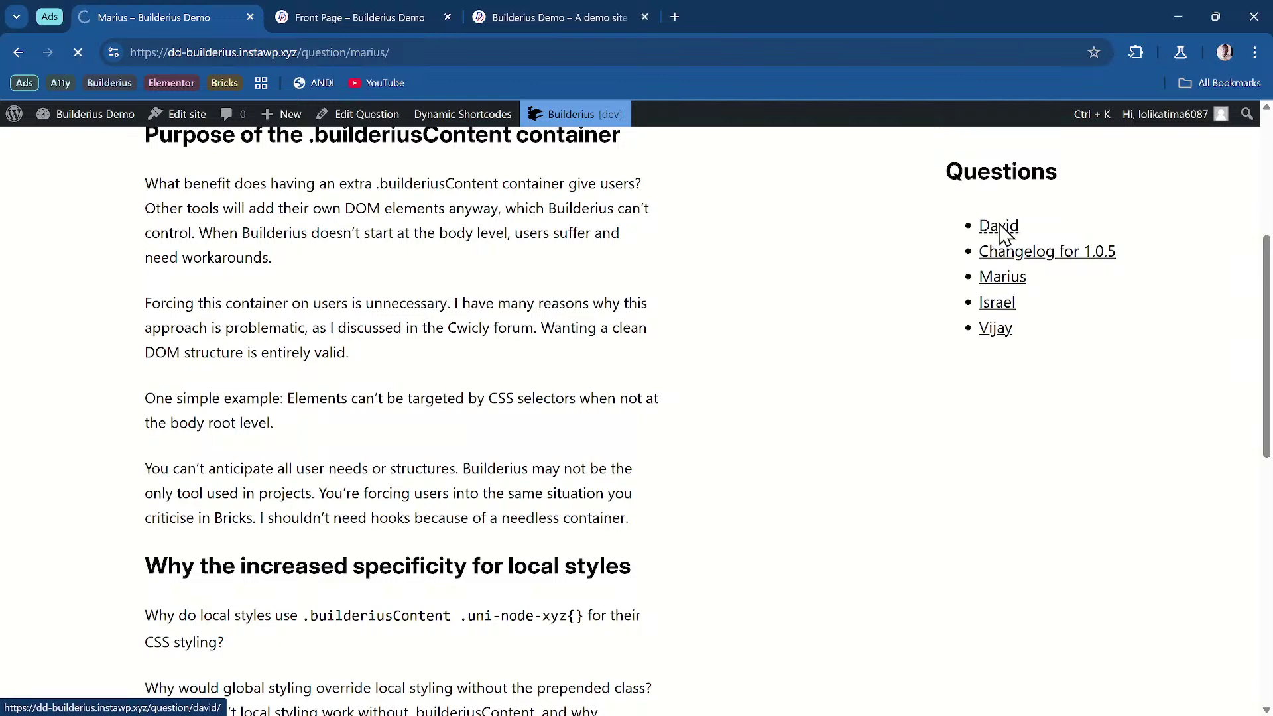
scroll(525, 373, "down", 2)
scroll(524, 373, "down", 1)
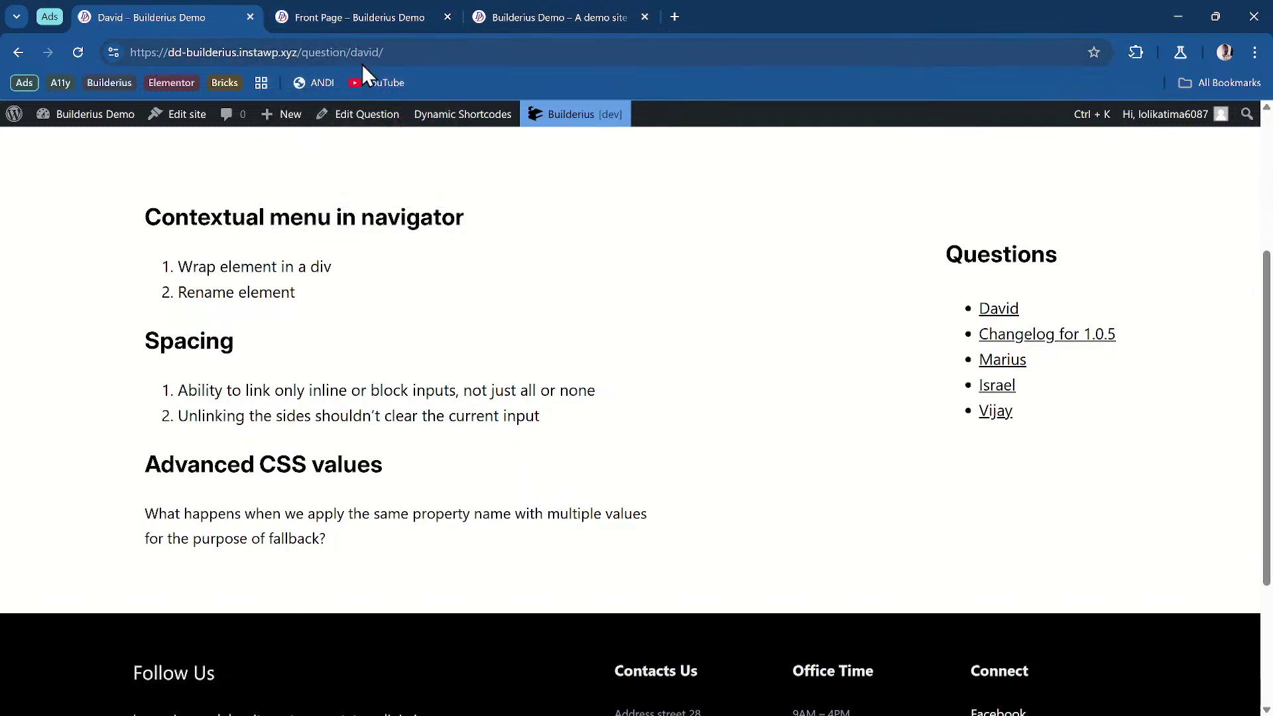
Step: Switch to the front page builder and examine the Navigator actions for the test heading and its container div, plus the element inserter
left_click(364, 12)
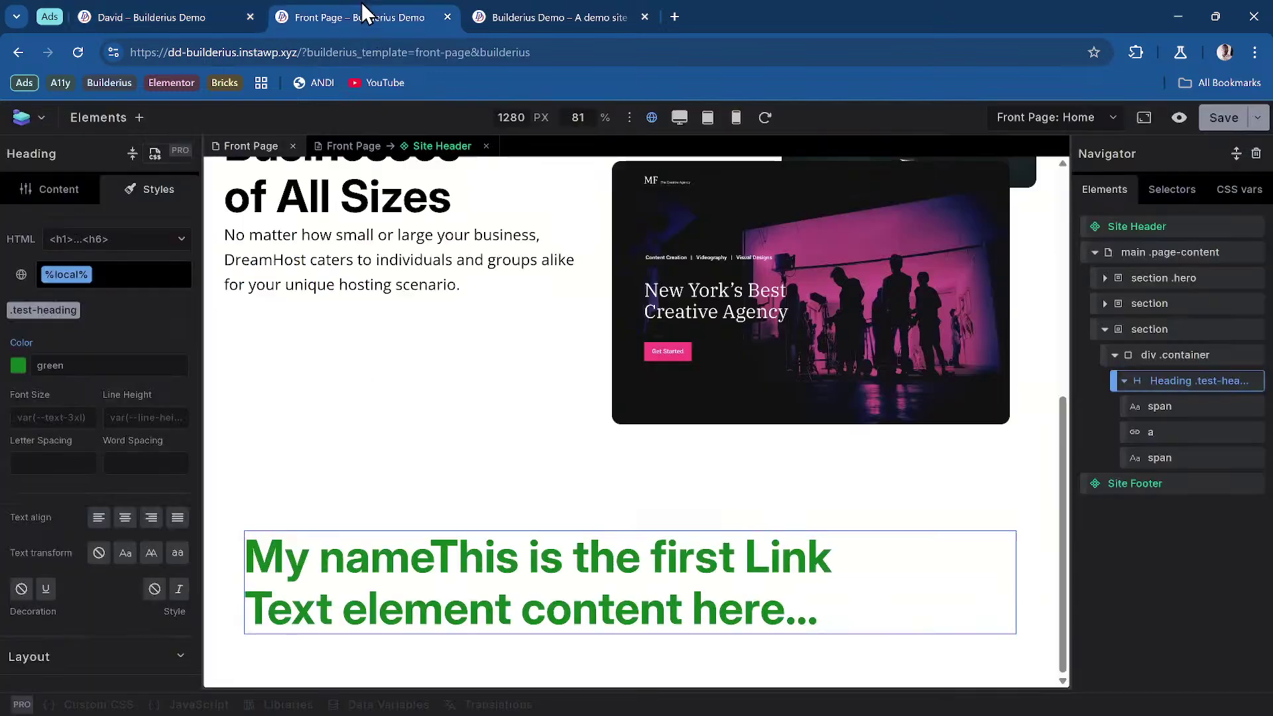
right_click(1175, 378)
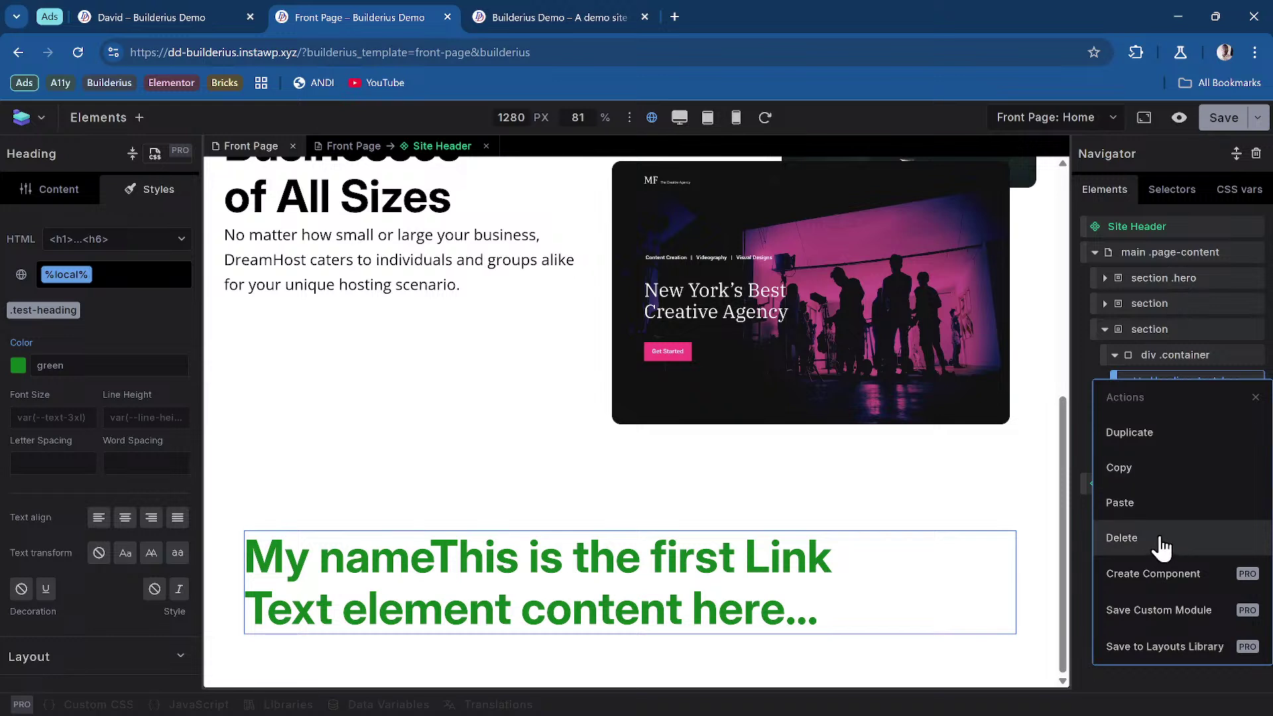
left_click(1190, 361)
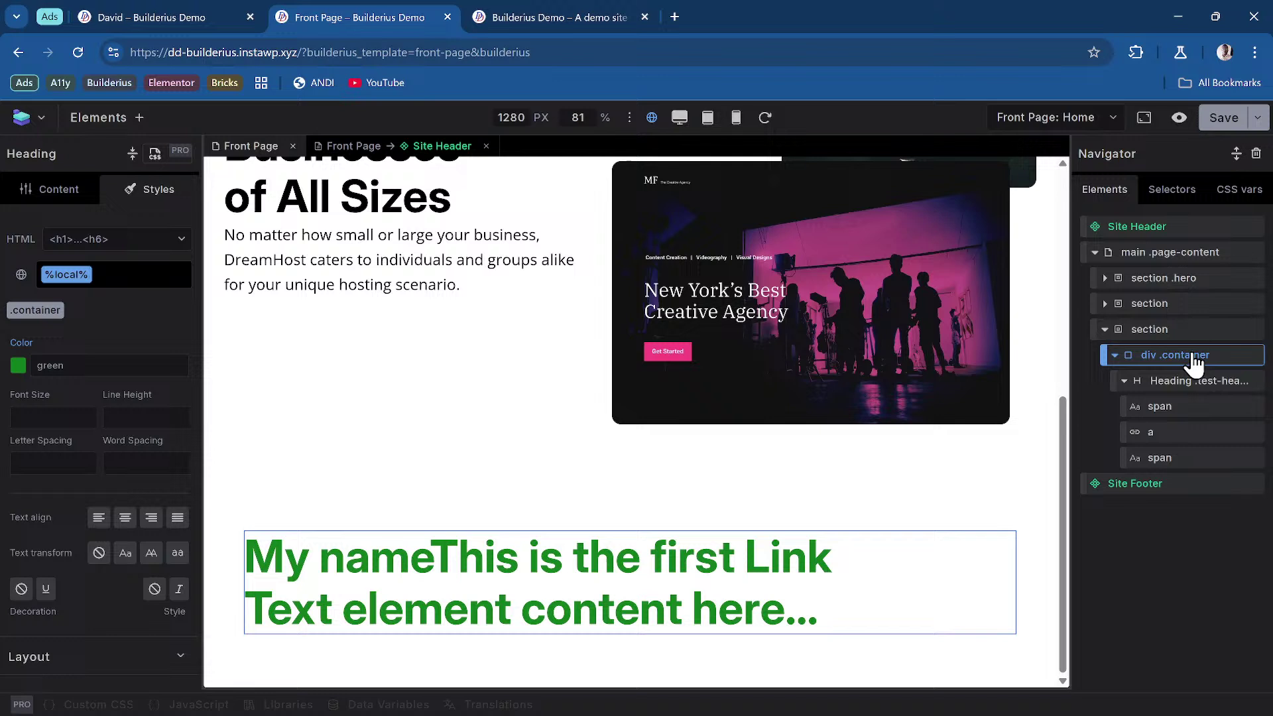
left_click(138, 118)
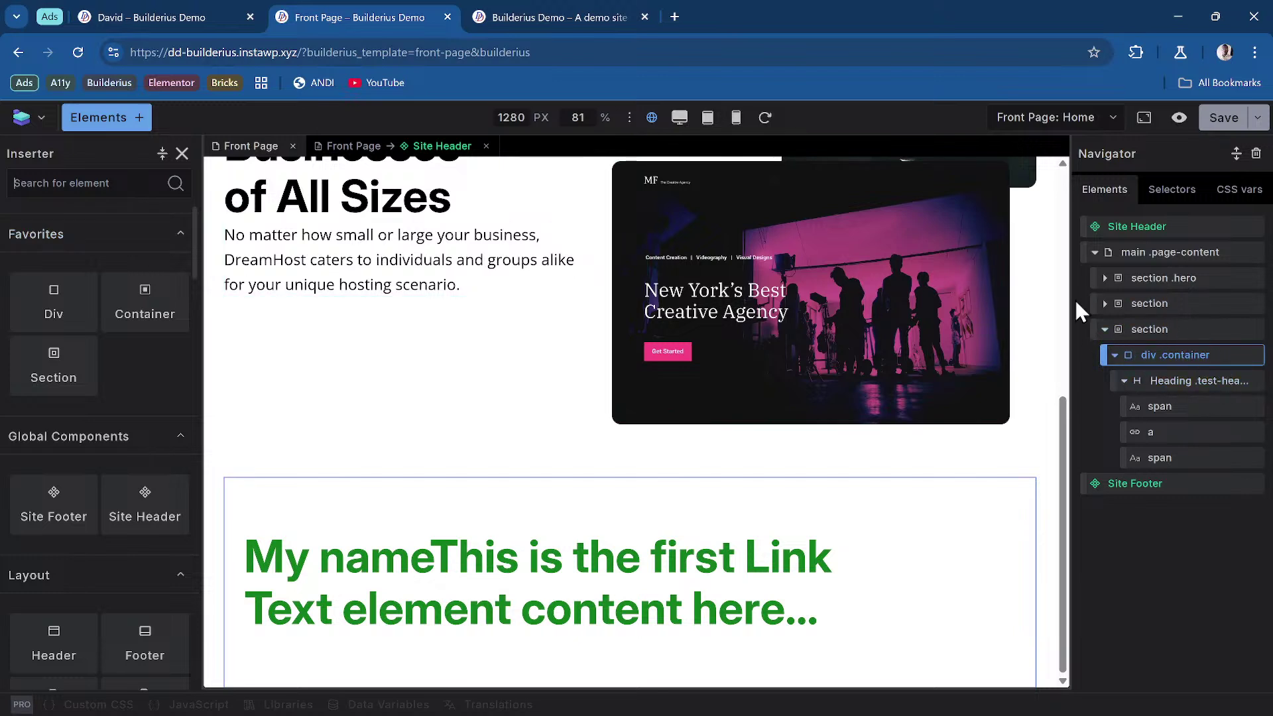
right_click(1179, 356)
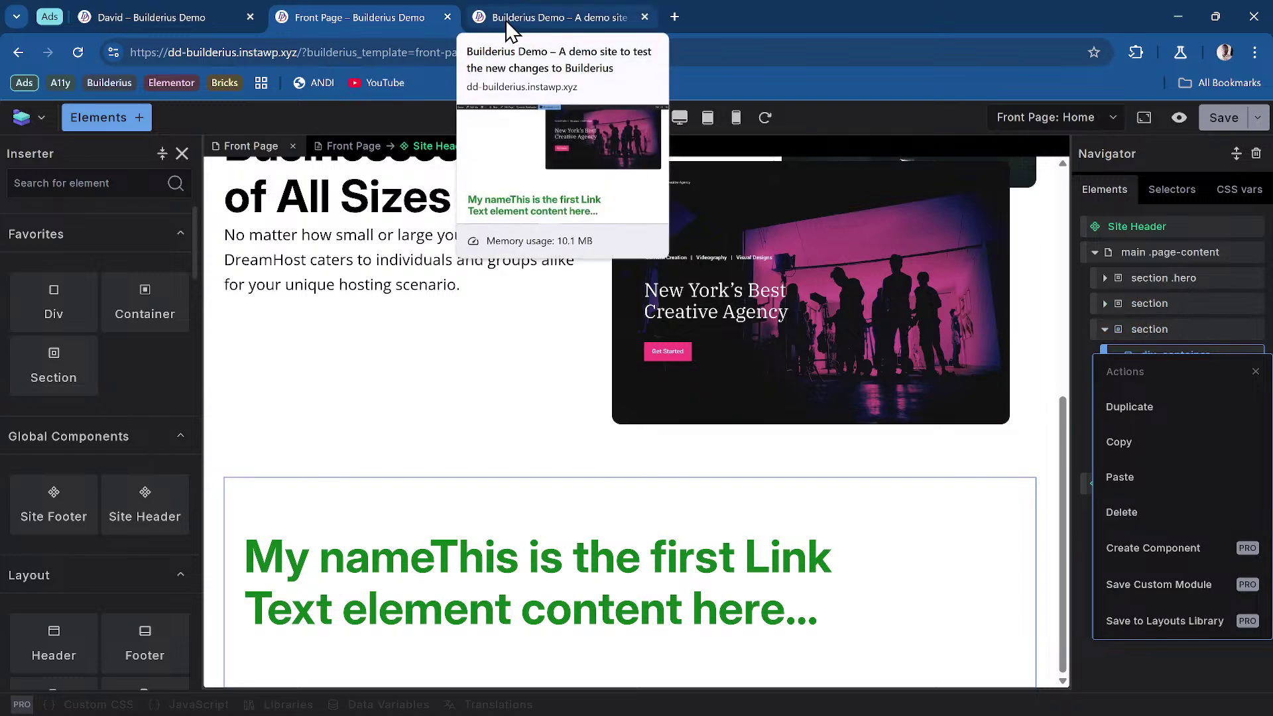
Step: Compare the suggested wrap and rename actions with the actions offered for the container div
left_click(166, 17)
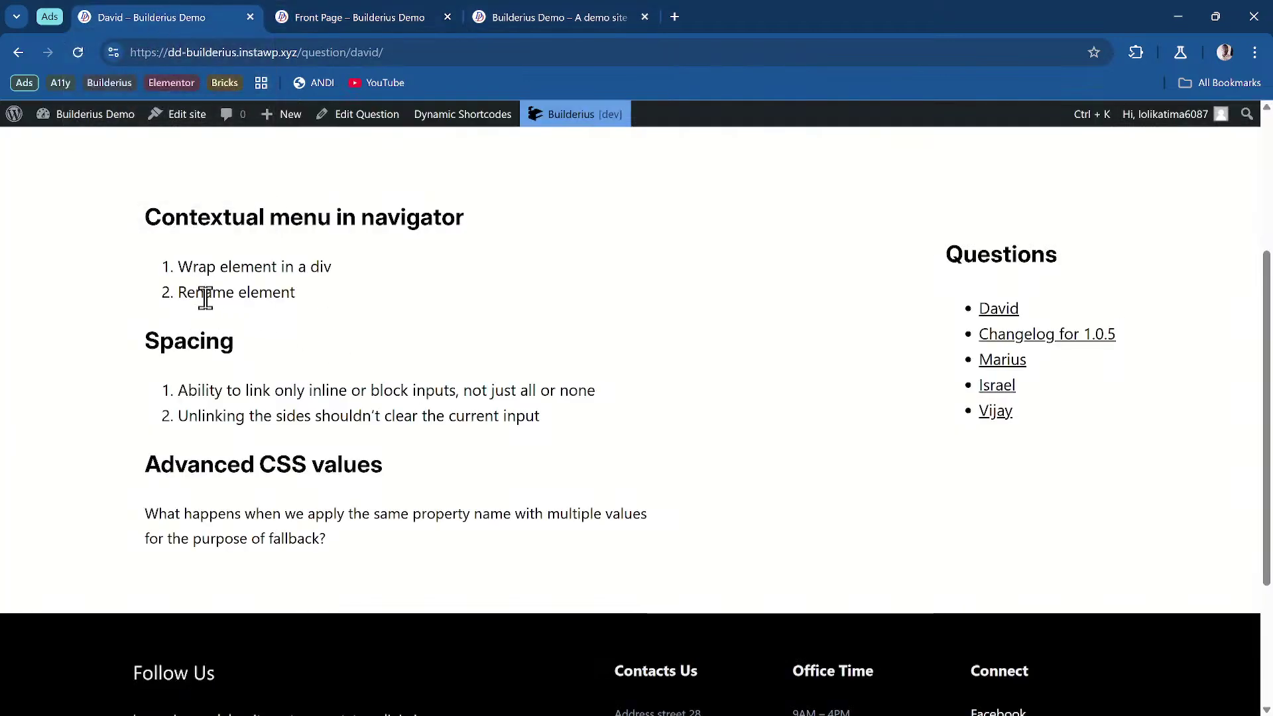
left_click(366, 14)
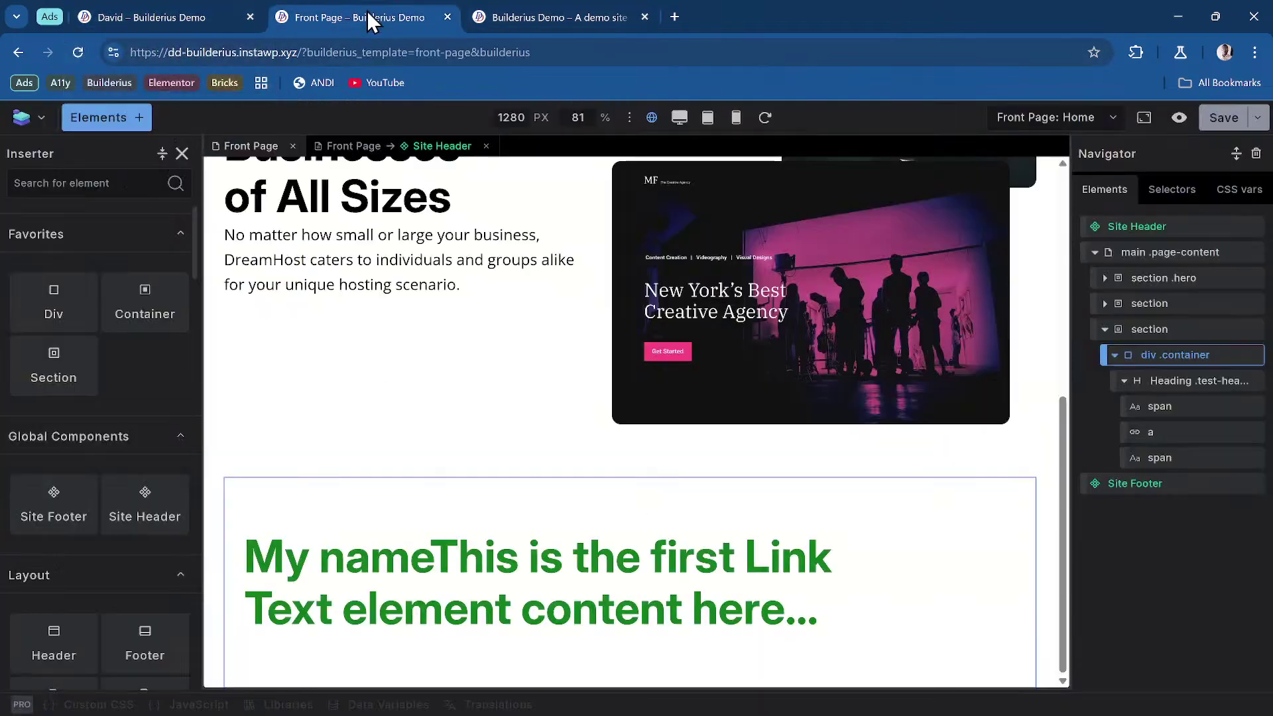
right_click(1170, 351)
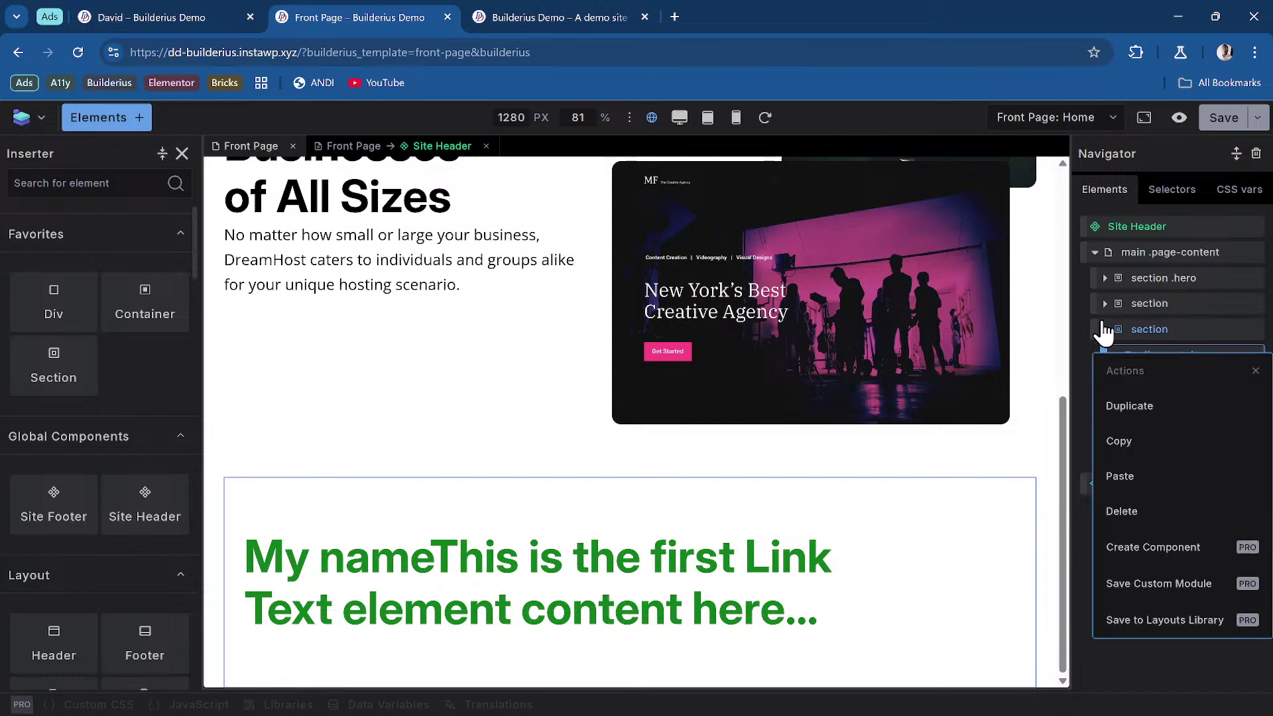
left_click(1180, 685)
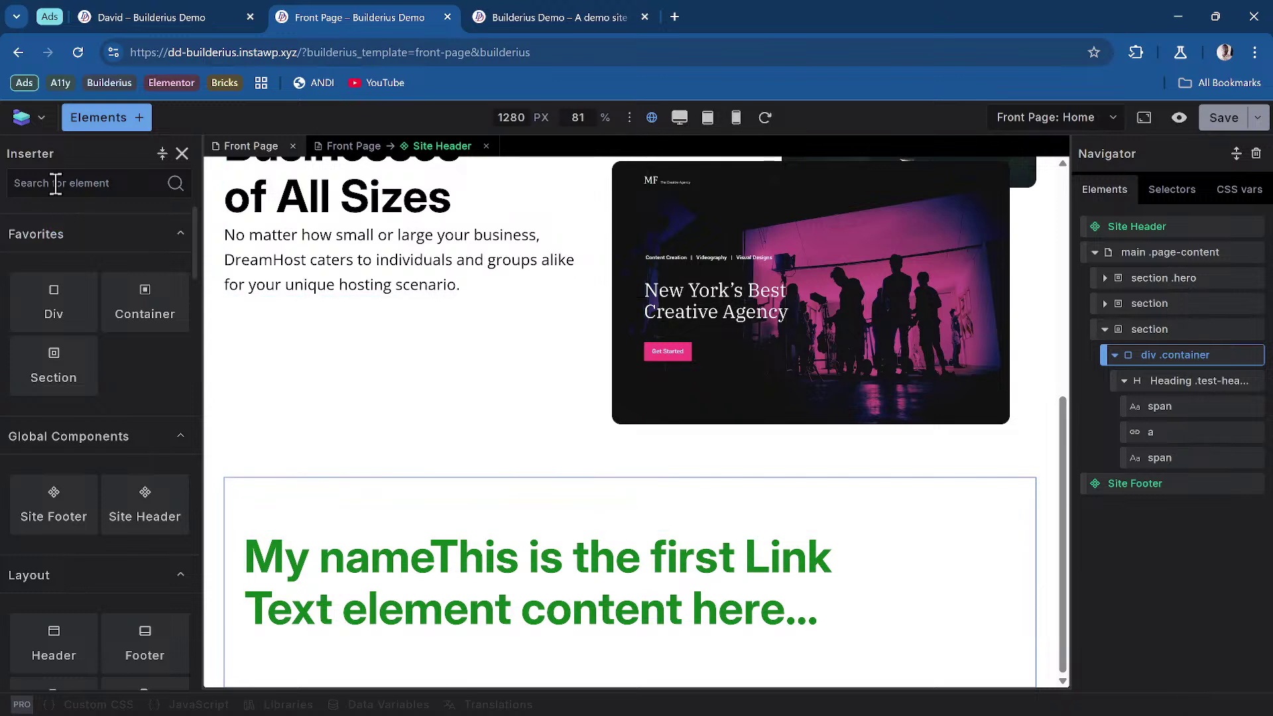
Step: Rename the div with the .container class in the last section to the suggestion author's first name
left_click(1192, 366)
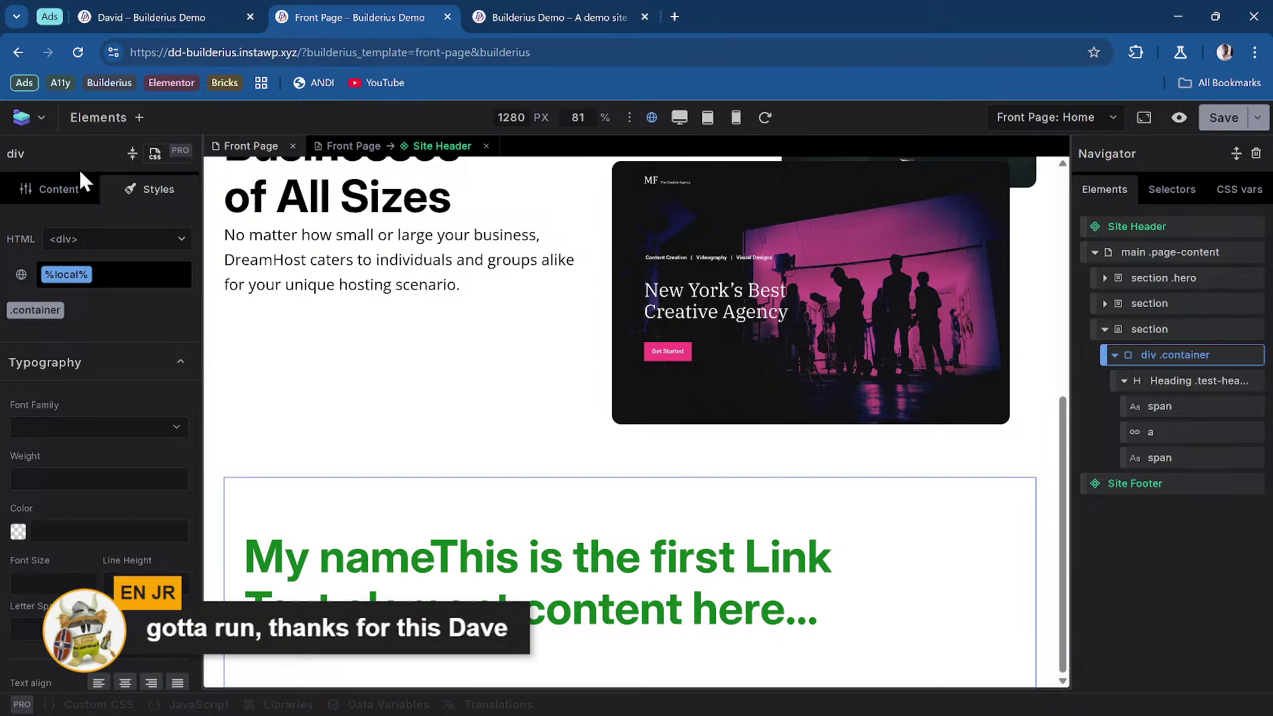
left_click(16, 153)
key("BackSpace")
key("BackSpace")
type("DAvid")
key("Left")
key("Left")
key("Left")
key("BackSpace")
type("a")
key("Left")
key("Left")
key("BackSpace")
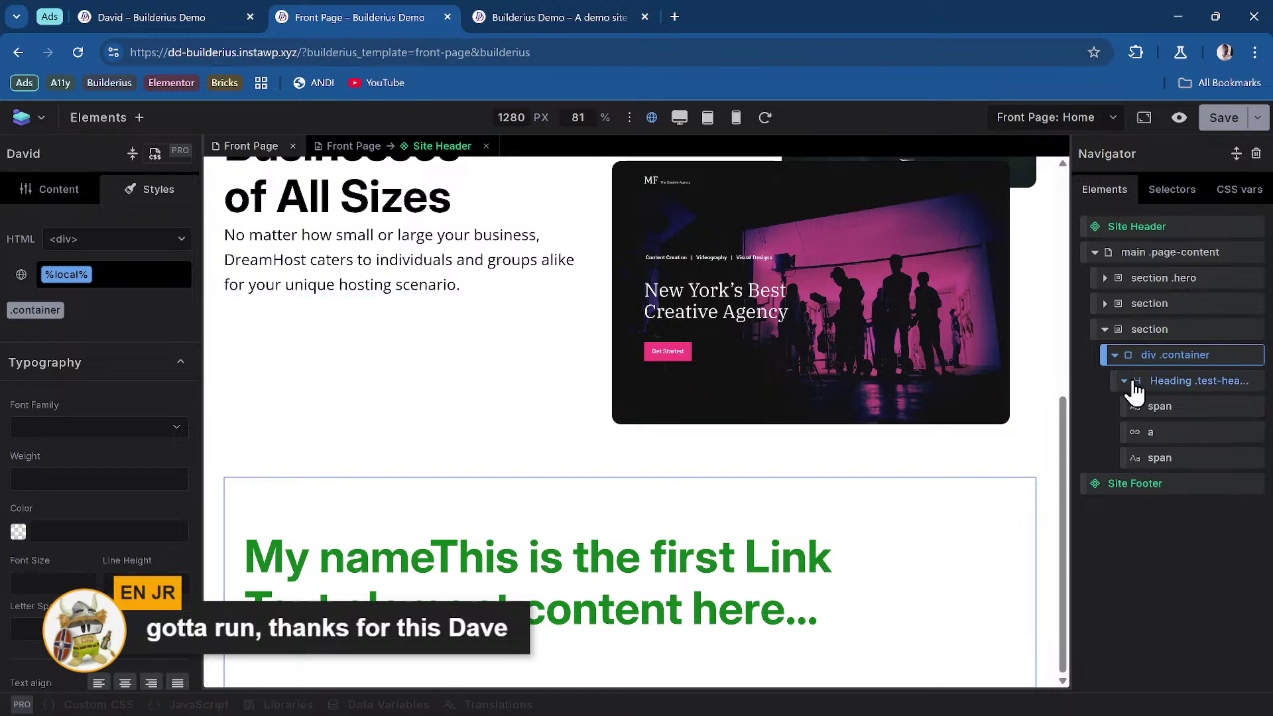
Step: Check the renamed container's label in the Navigator and the actions available for it
left_click(1200, 383)
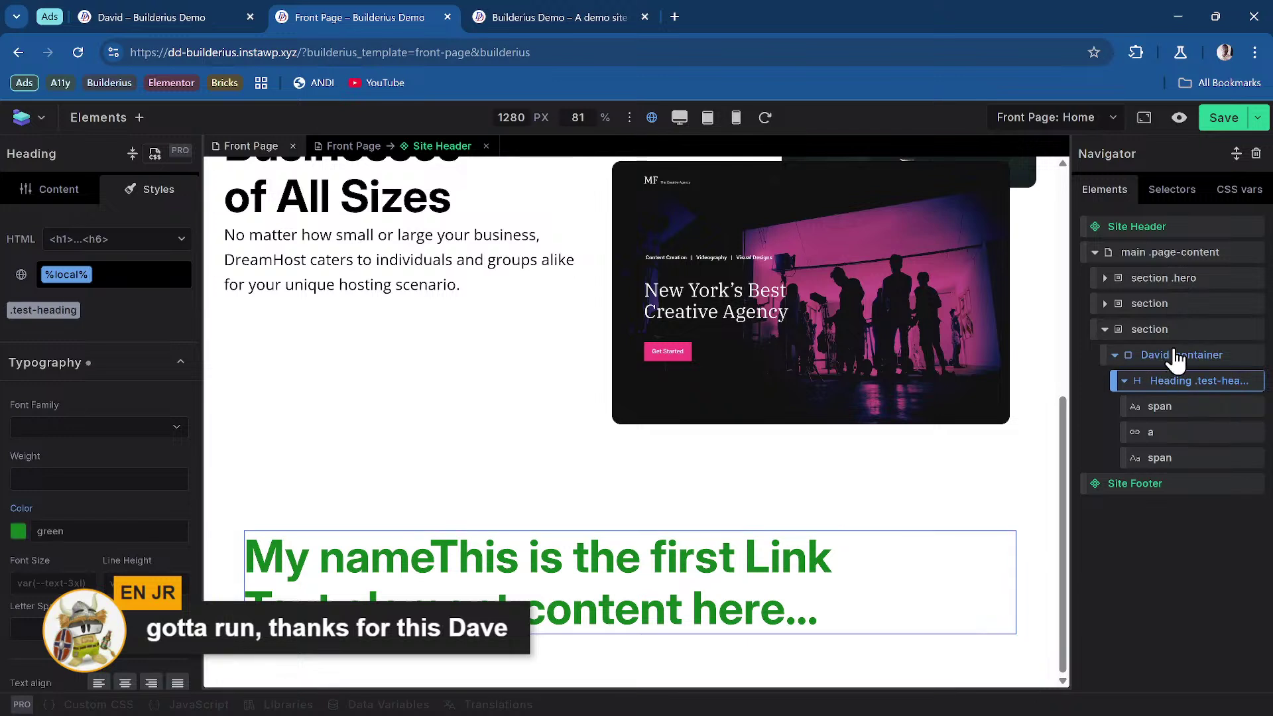
left_click(1156, 356)
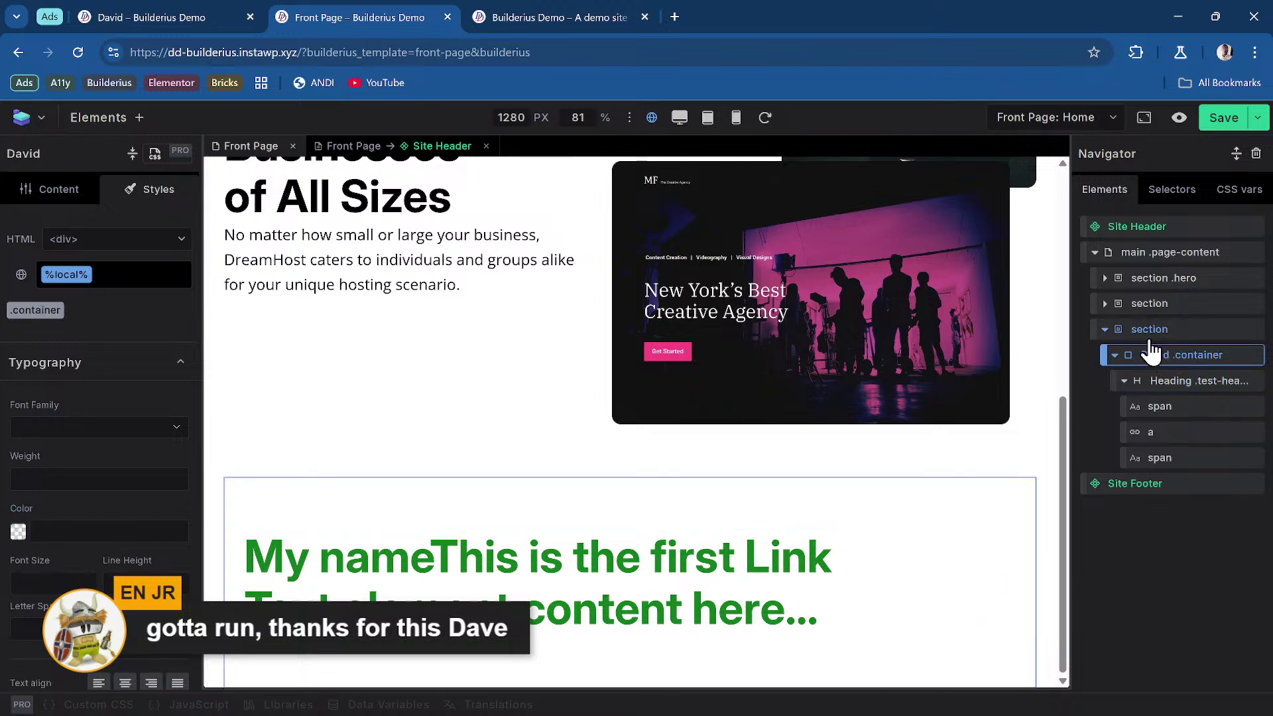
right_click(1163, 363)
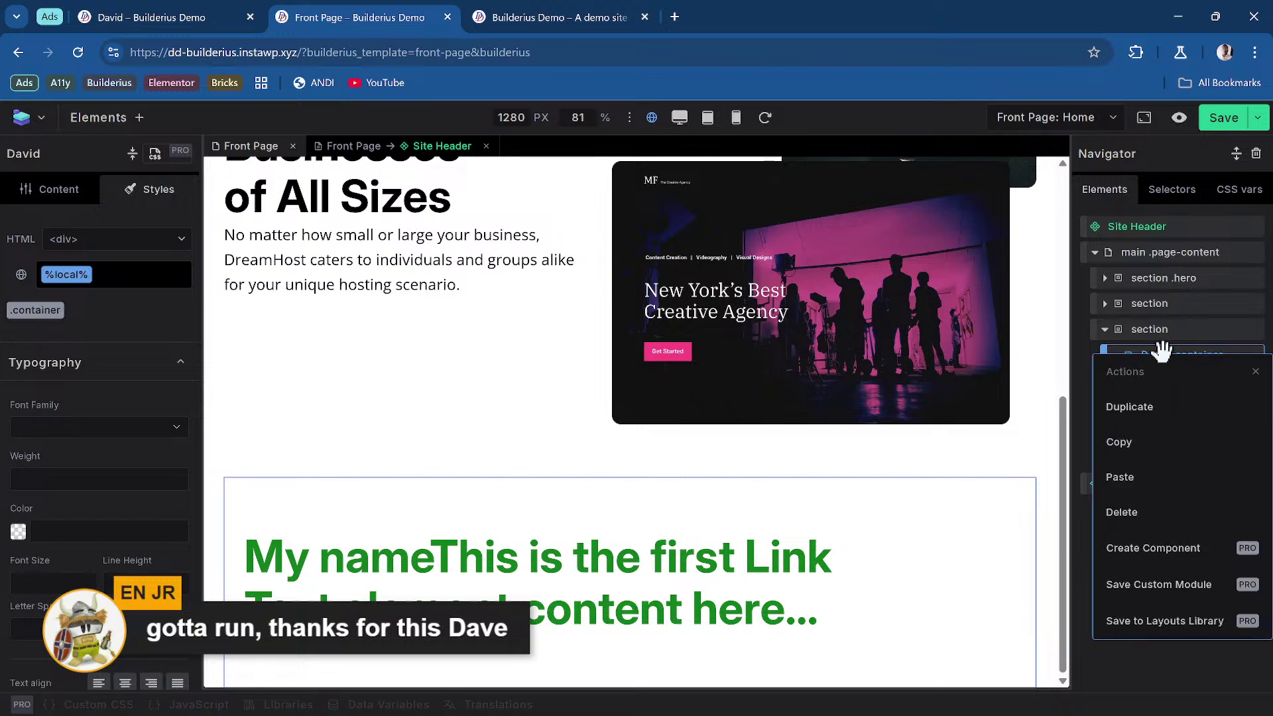
left_click(1163, 525)
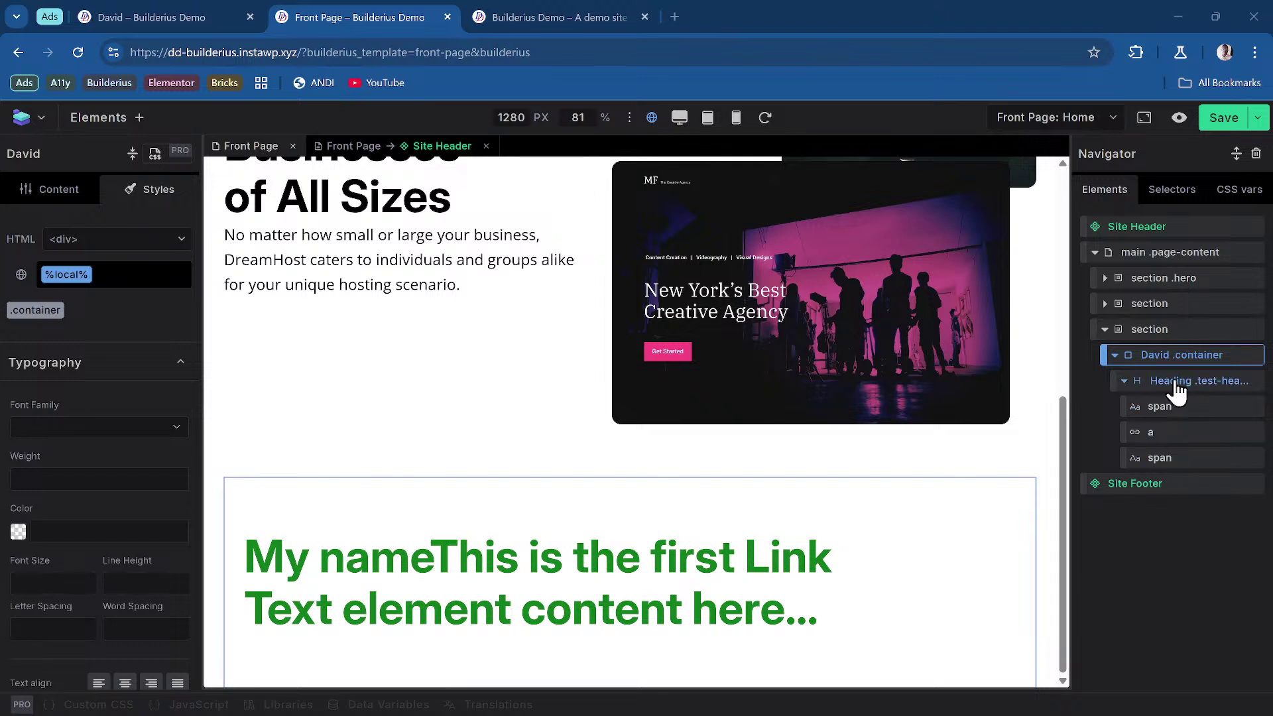
right_click(1168, 356)
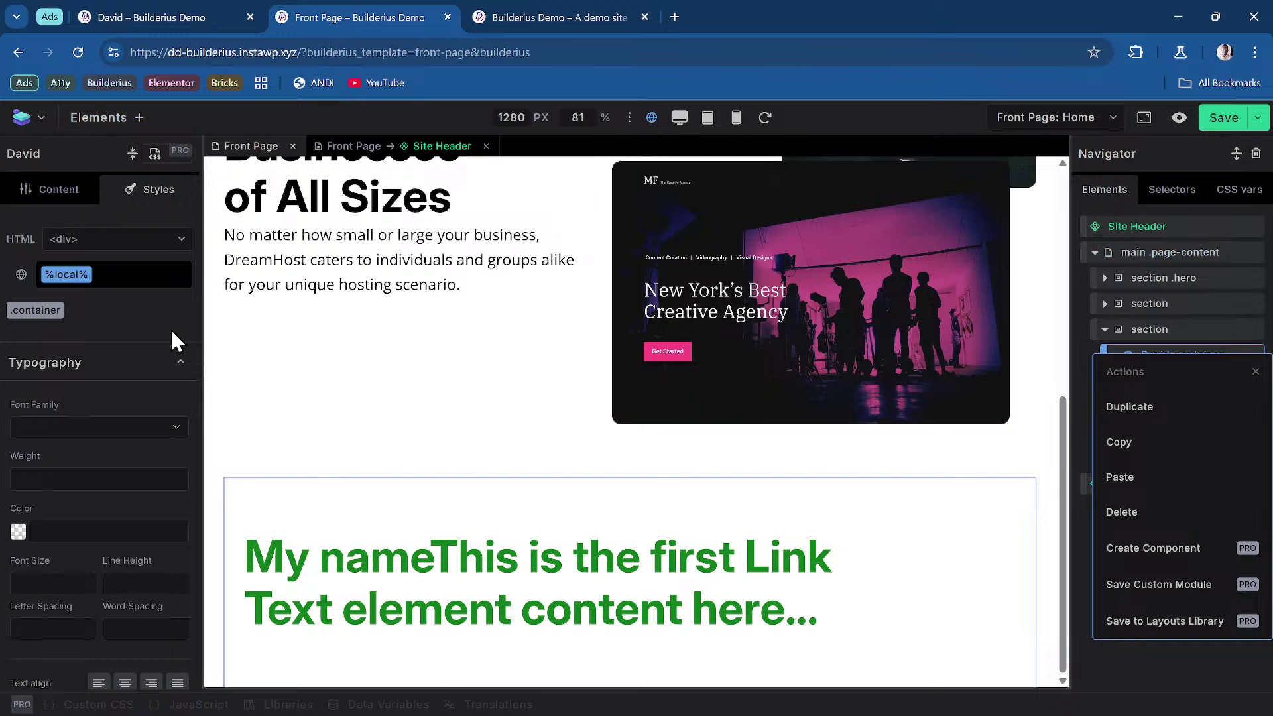
left_click(1160, 671)
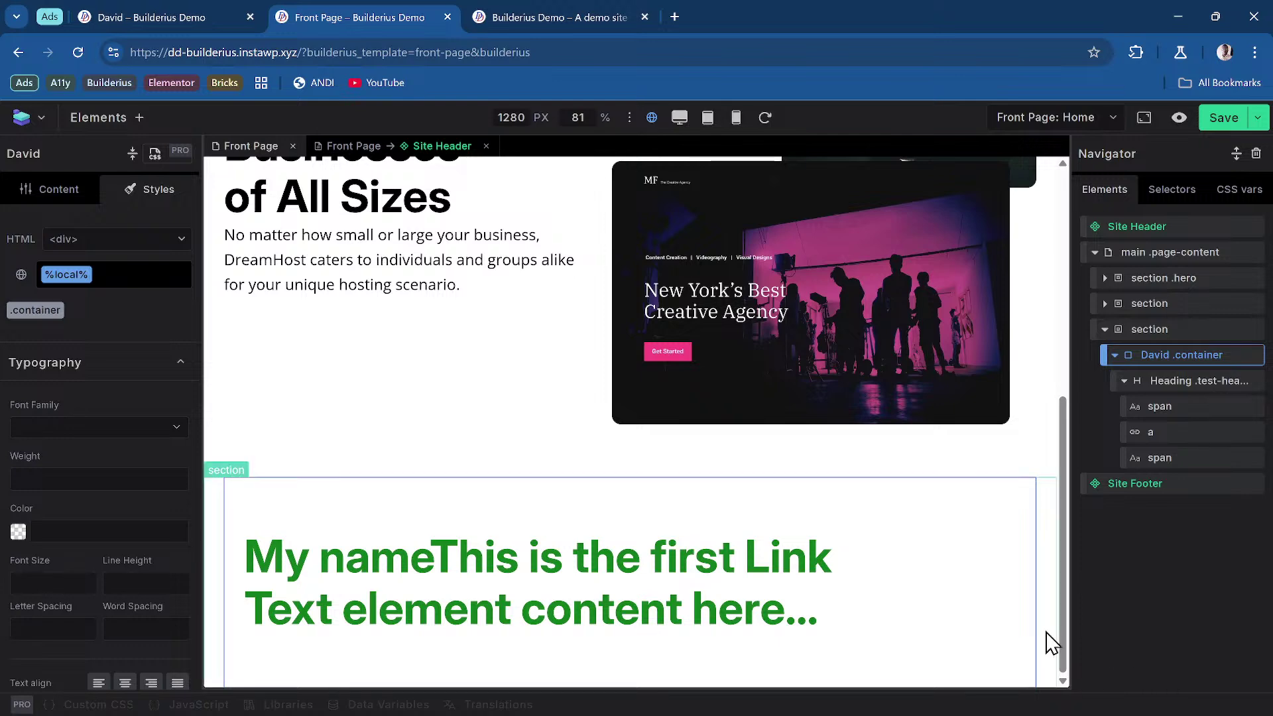
Step: Return to the suggestions page and review its list of suggestions from the page heading onward
left_click(534, 16)
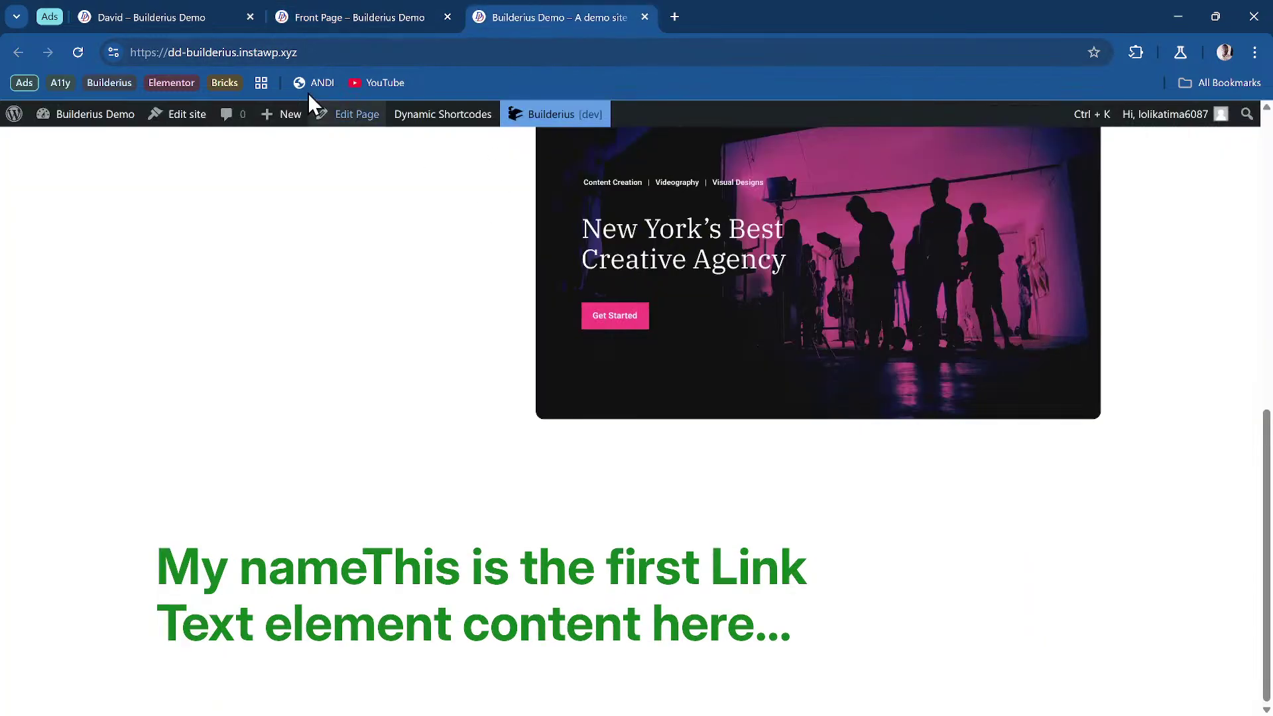
left_click(136, 13)
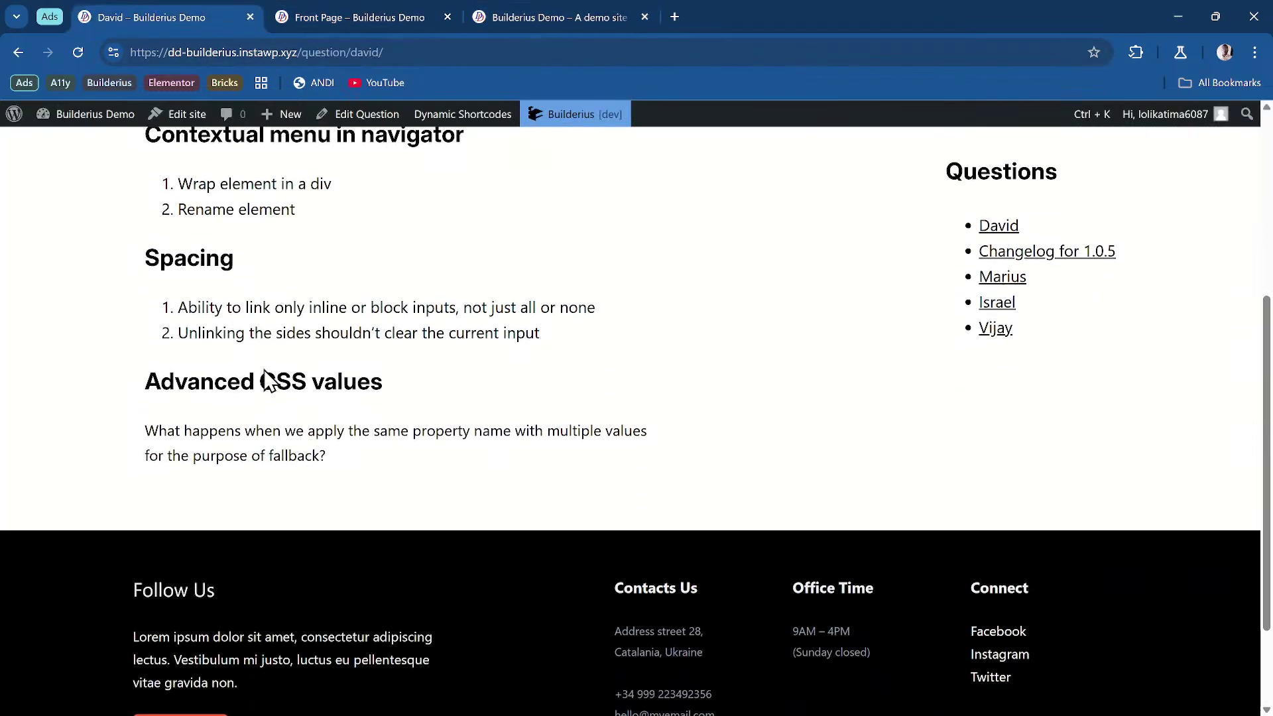
scroll(267, 381, "down", 1)
scroll(264, 366, "up", 4)
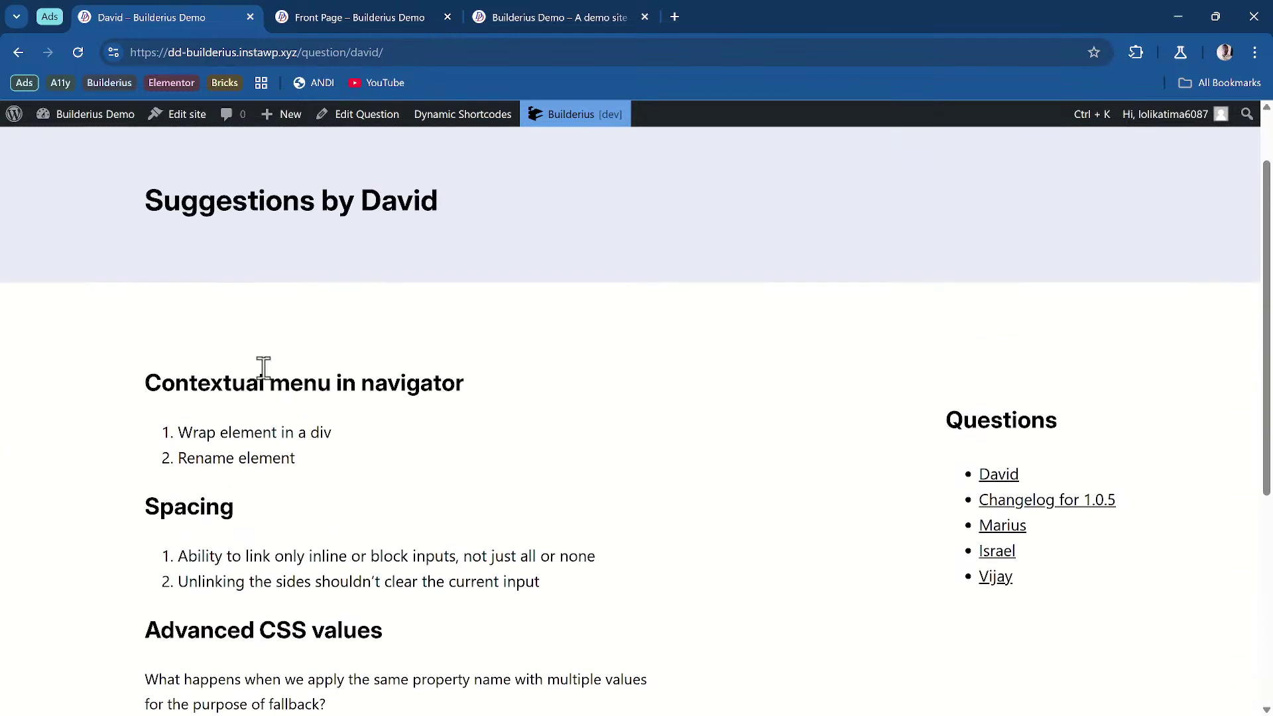
scroll(291, 372, "up", 2)
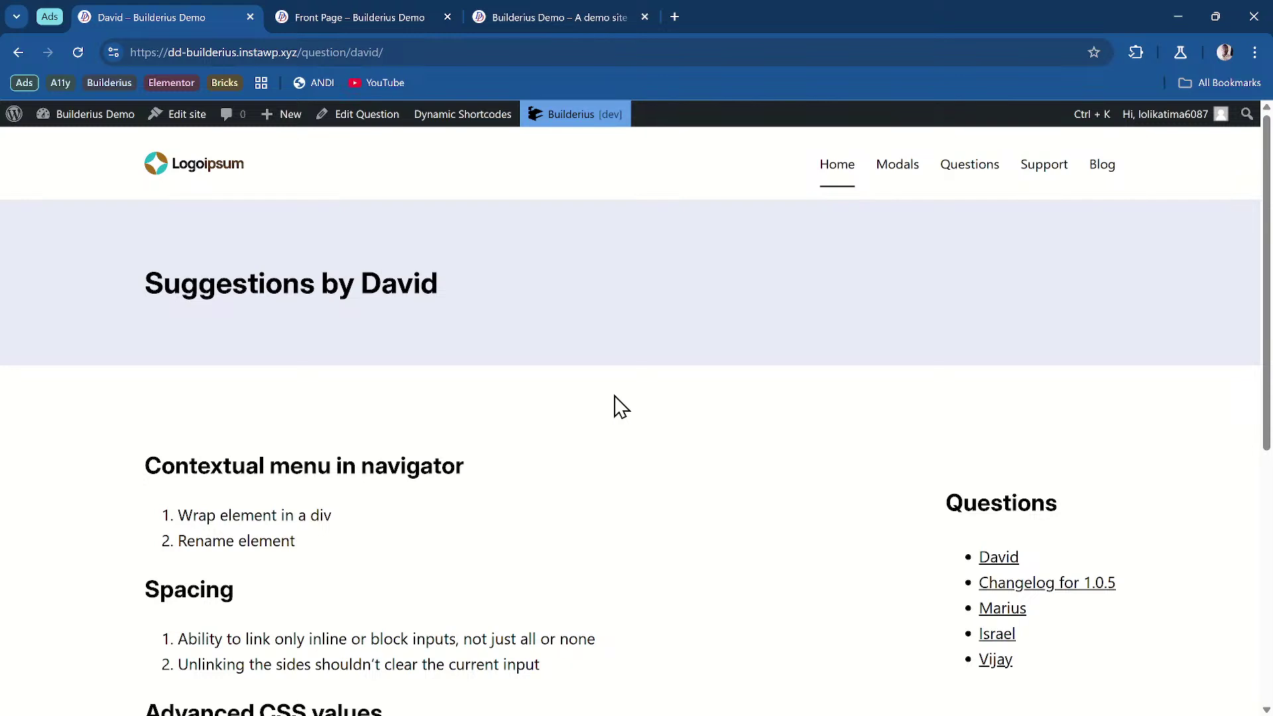
key("ctrl+k")
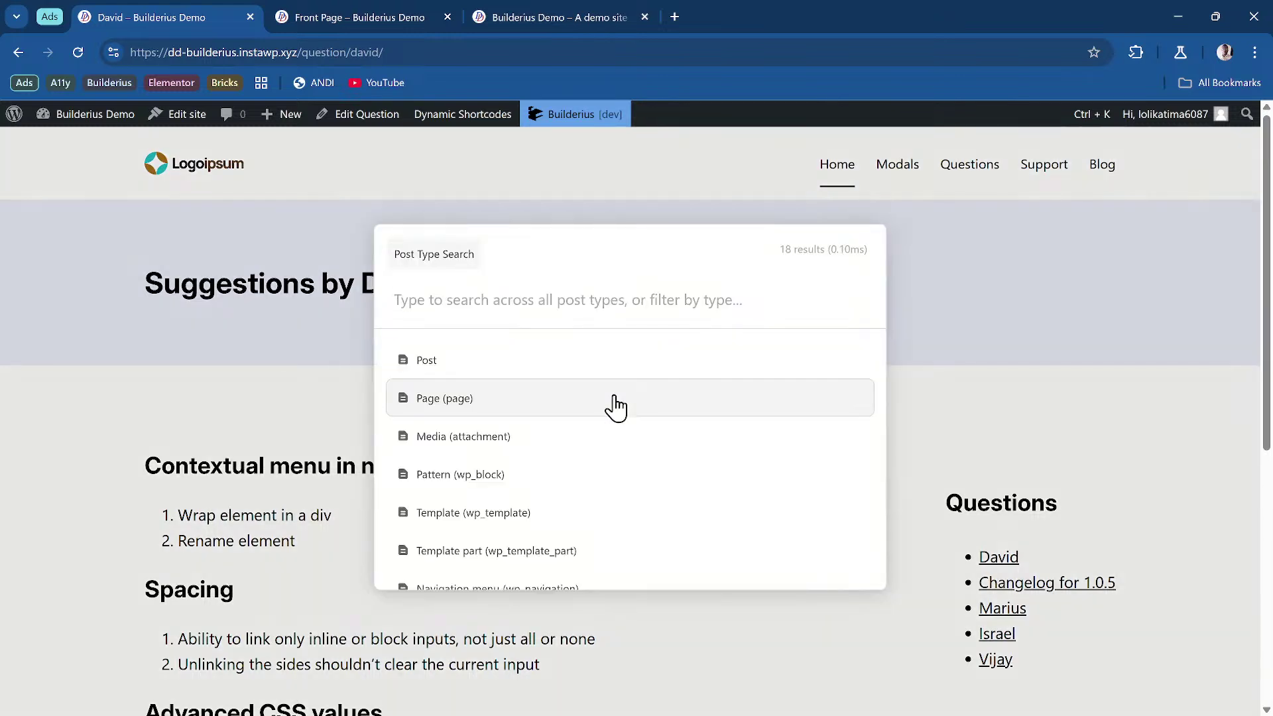
key("Escape")
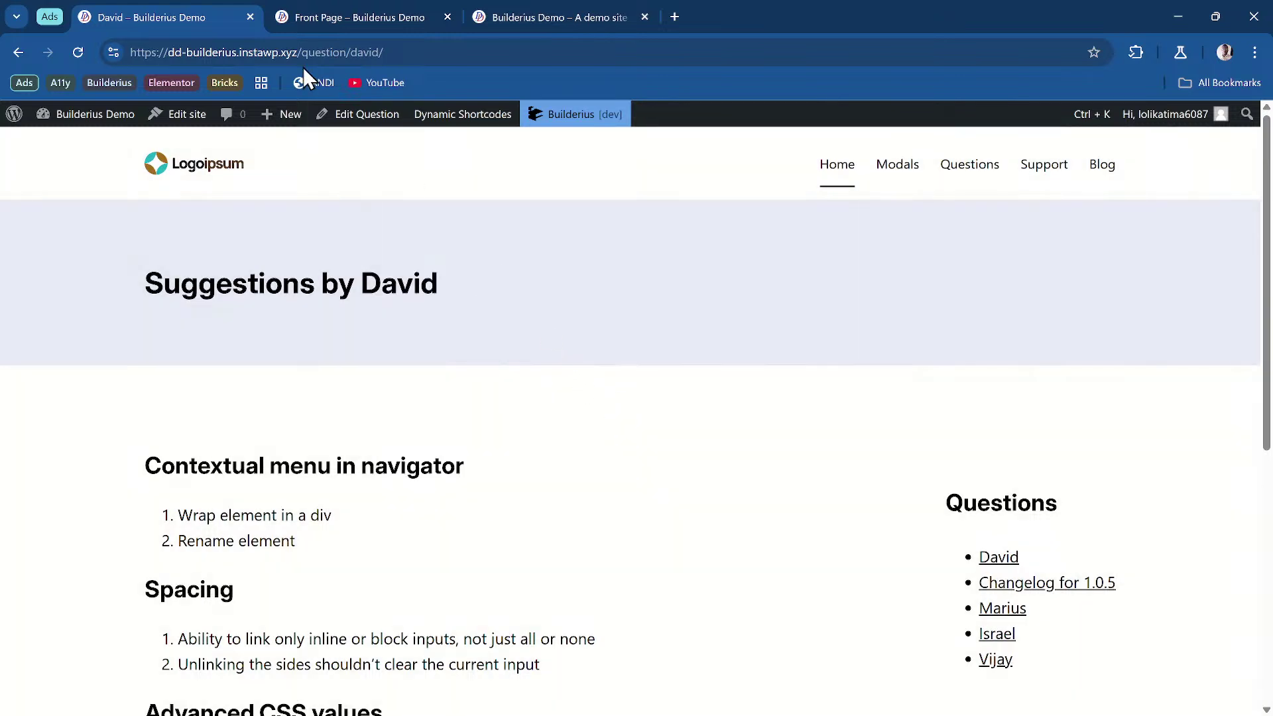
left_click(352, 17)
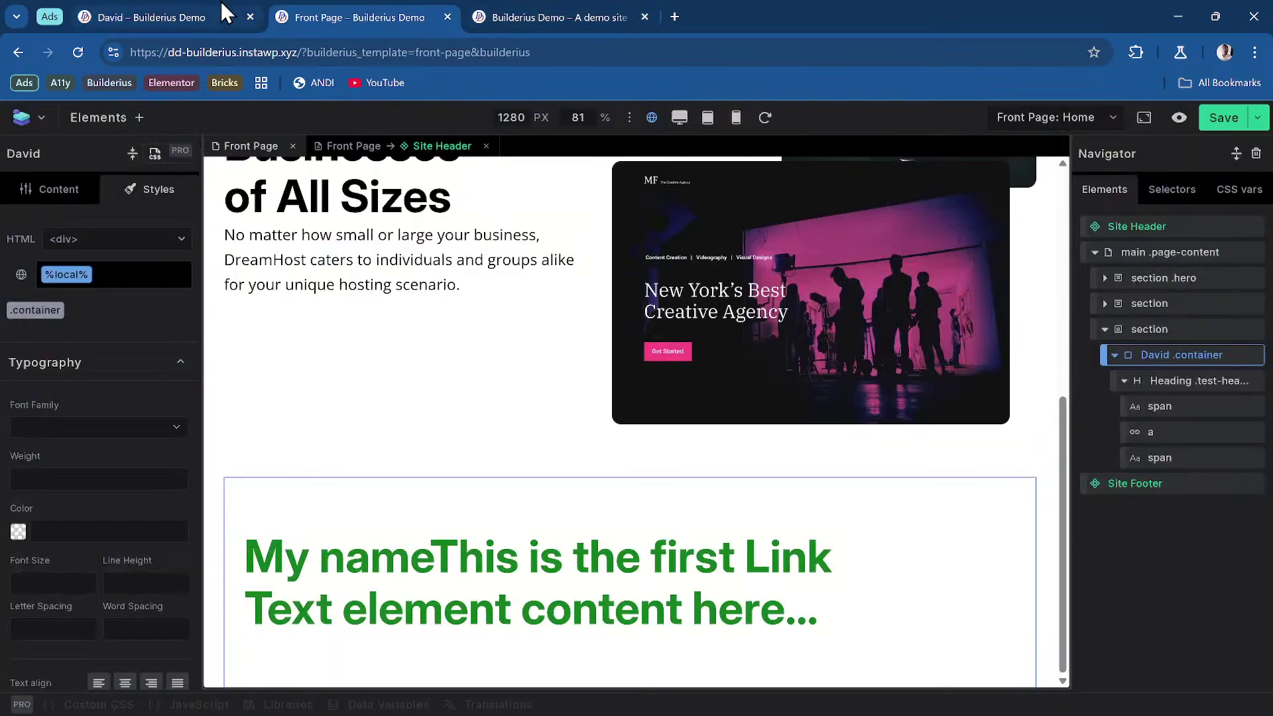
left_click(202, 17)
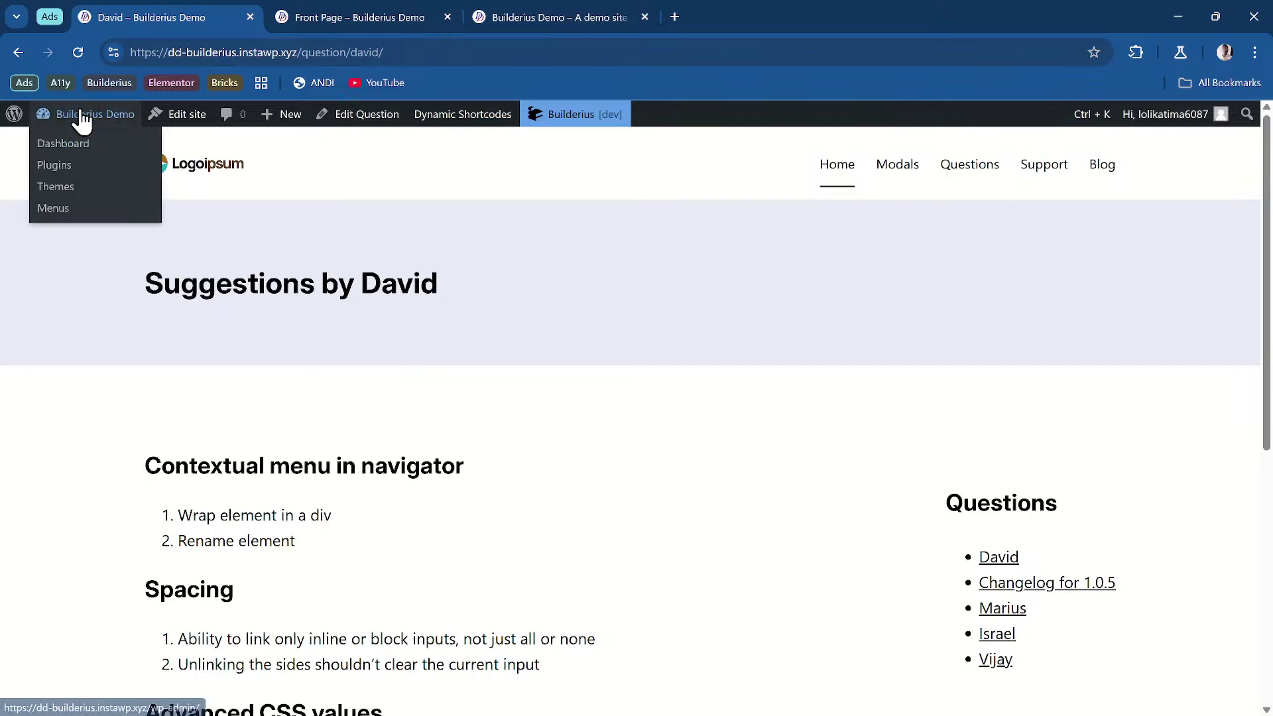
Step: Go to the WordPress admin and bring up Meta Box's list of custom field groups
left_click(82, 114)
scroll(104, 398, "down", 4)
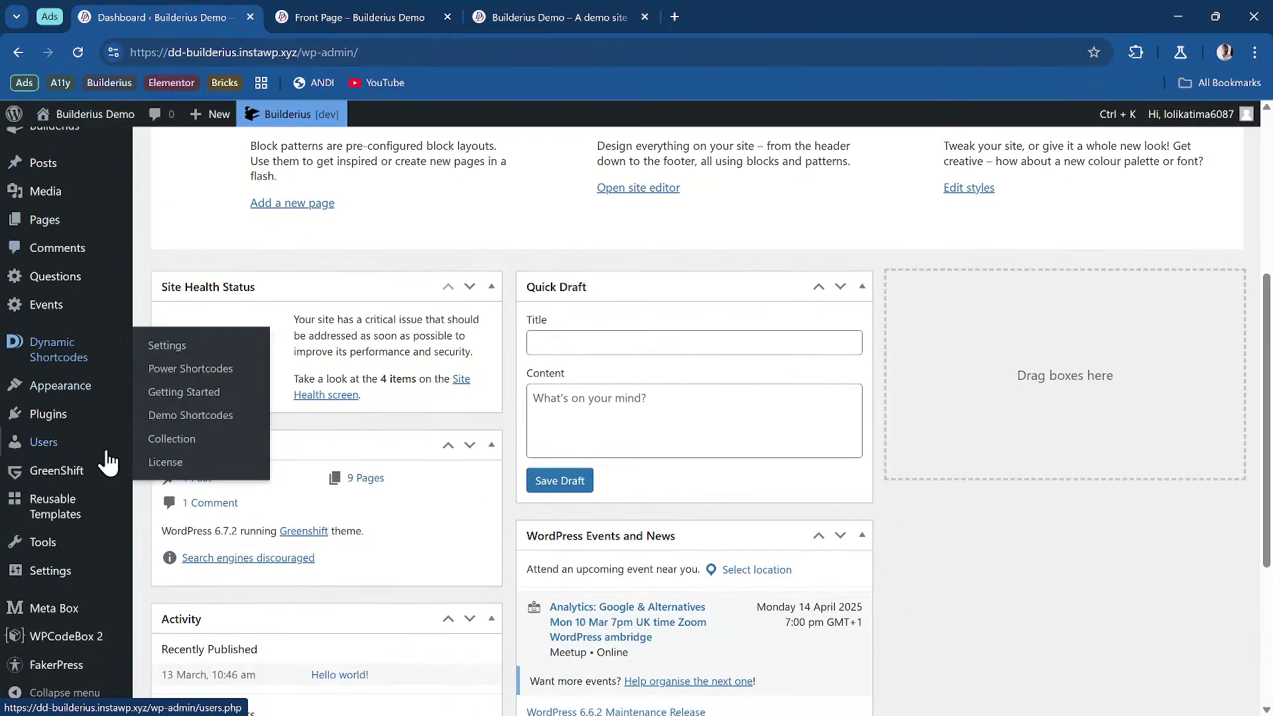
left_click(94, 606)
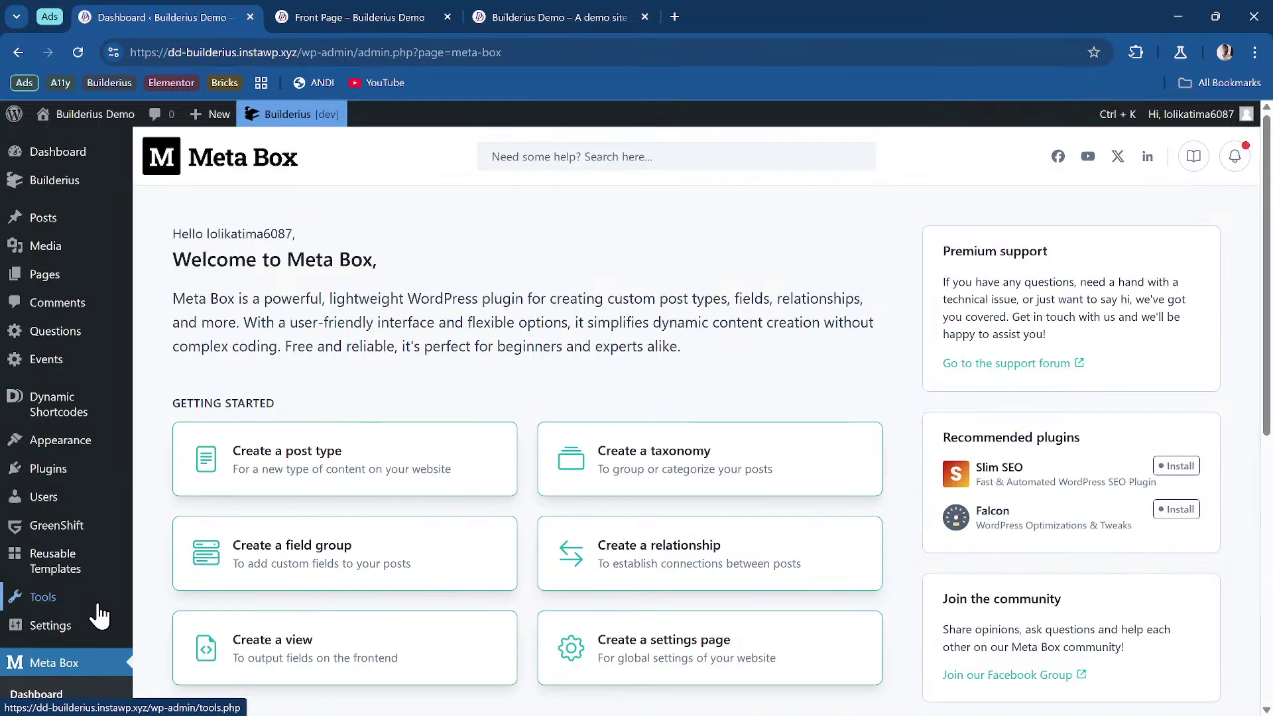
scroll(123, 544, "down", 3)
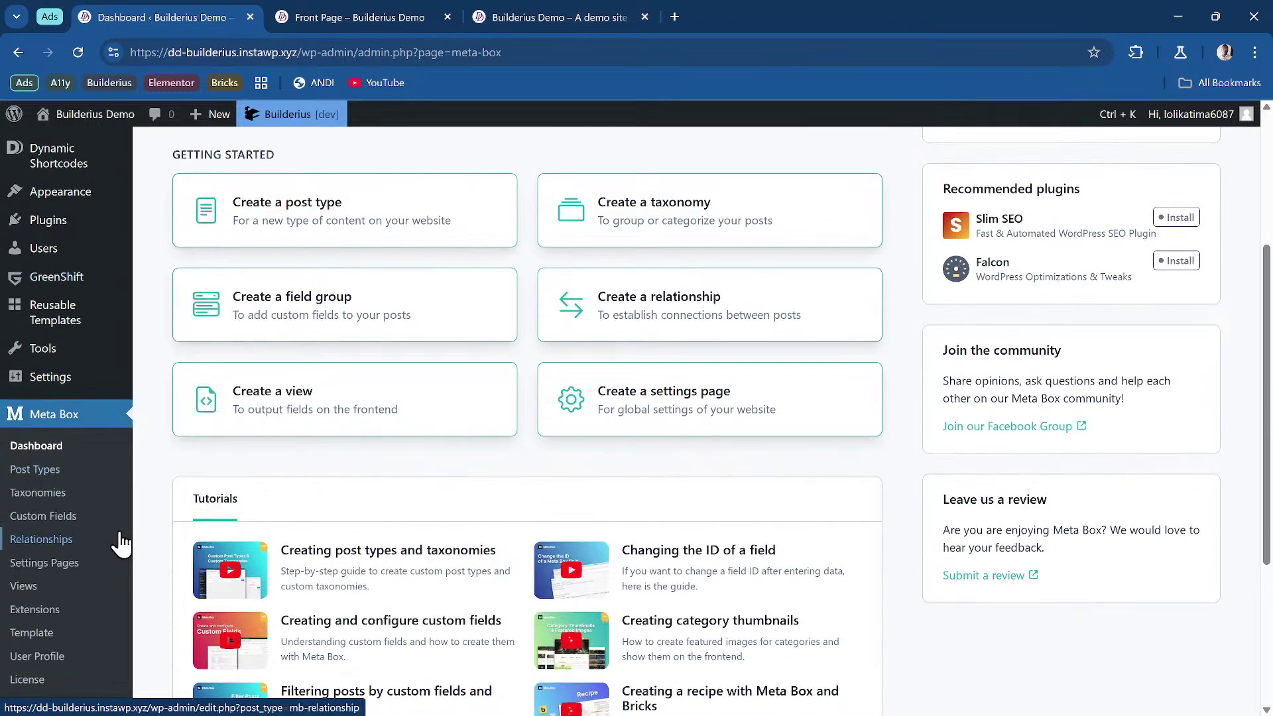
left_click(94, 476)
scroll(123, 454, "down", 3)
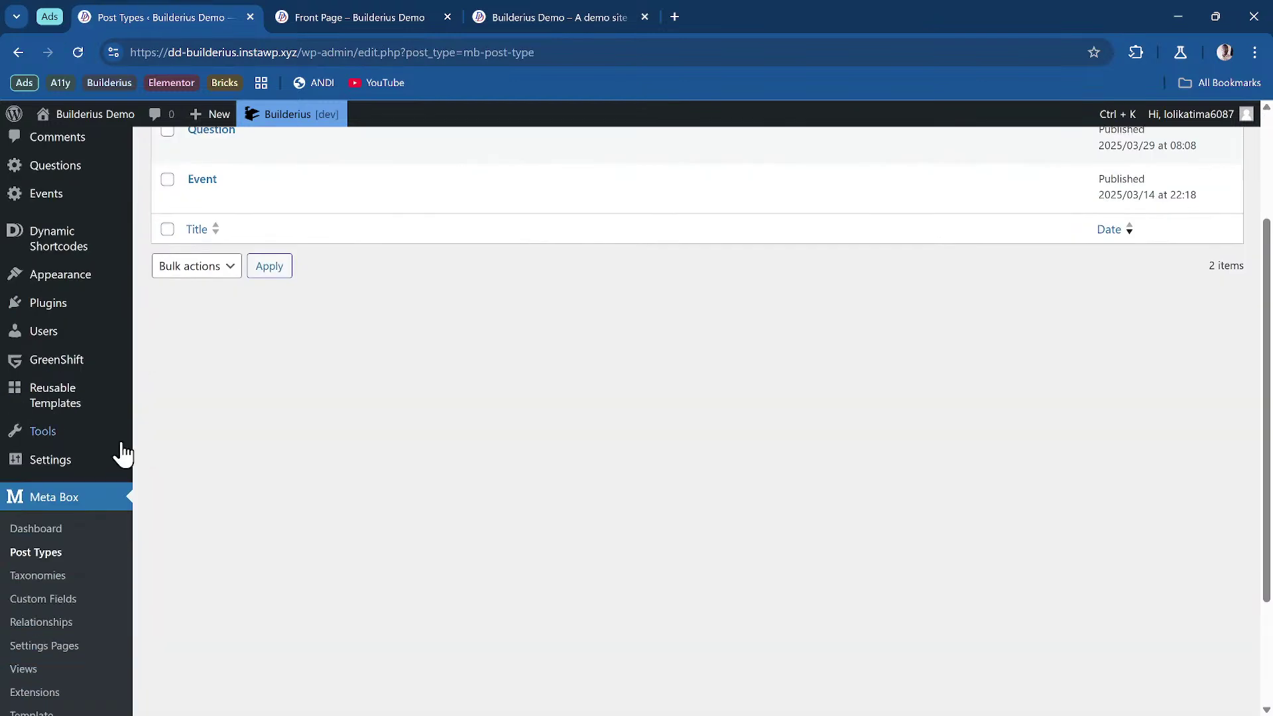
scroll(121, 444, "down", 3)
left_click(97, 443)
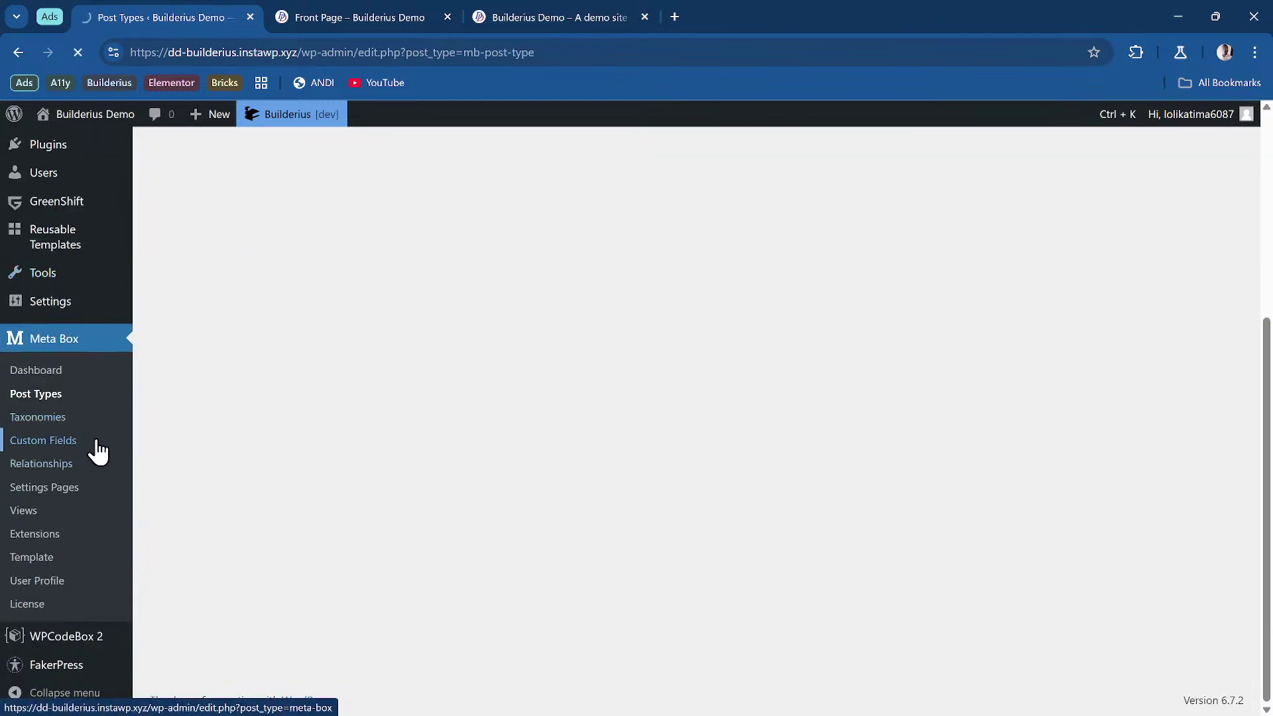
mouse_move(332, 329)
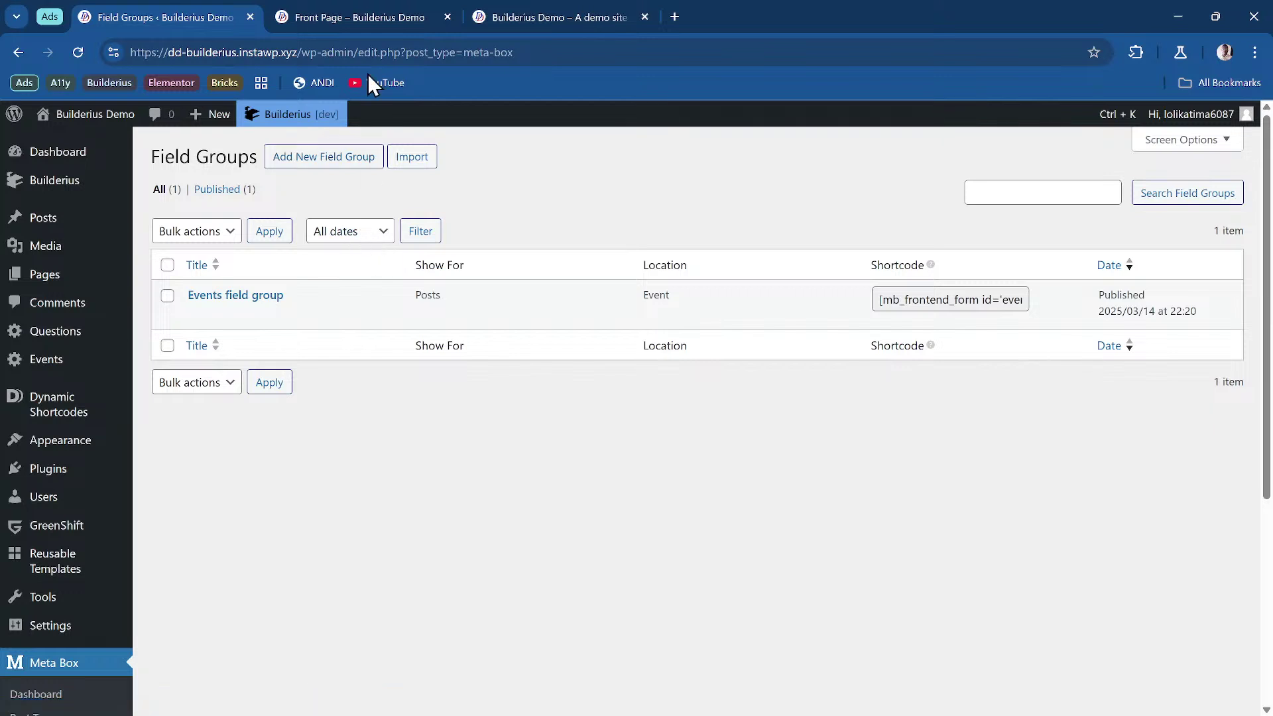
Step: Open the event "Accusantium aut voluptatibus reiciendis" for editing and examine its Events field group
left_click(377, 13)
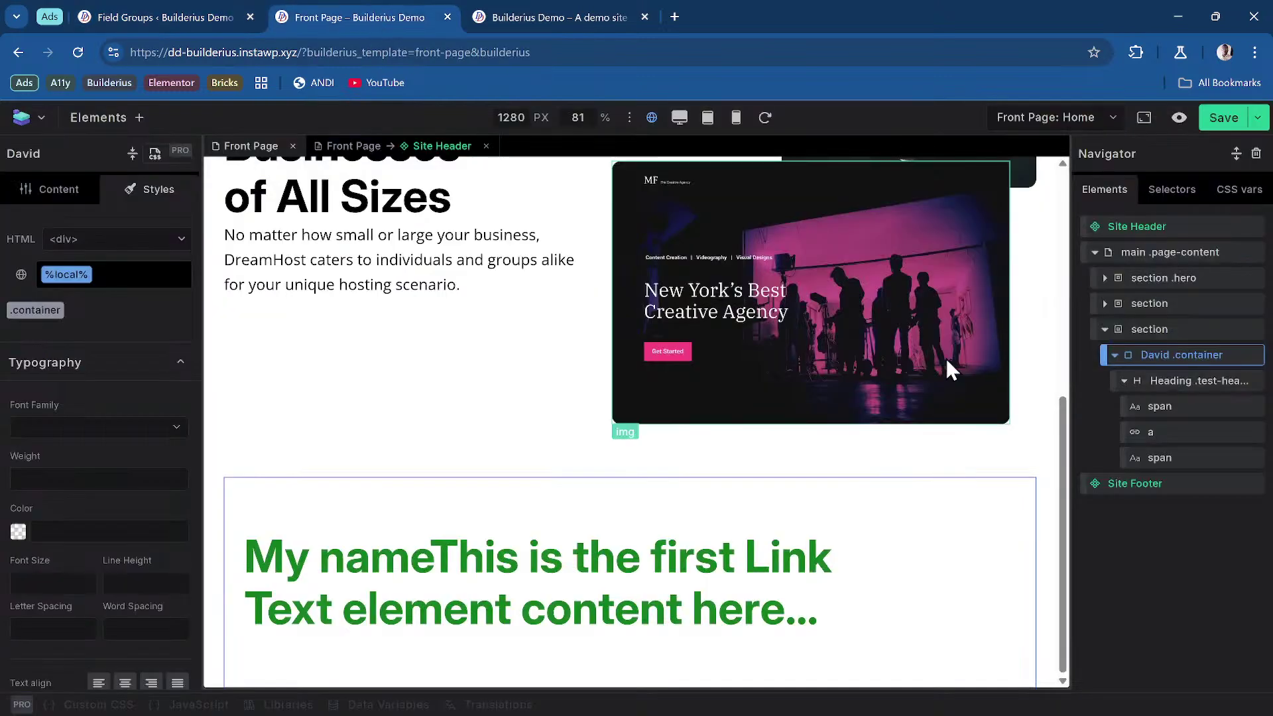
left_click(242, 21)
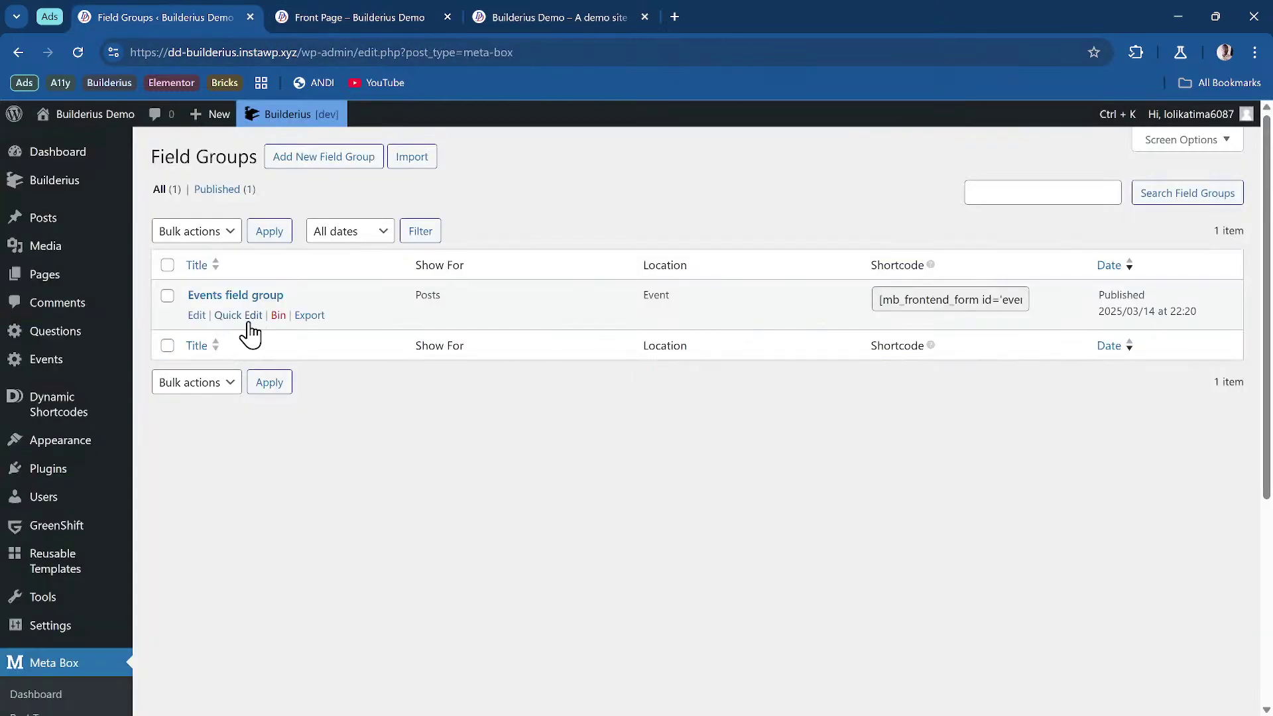
left_click(73, 376)
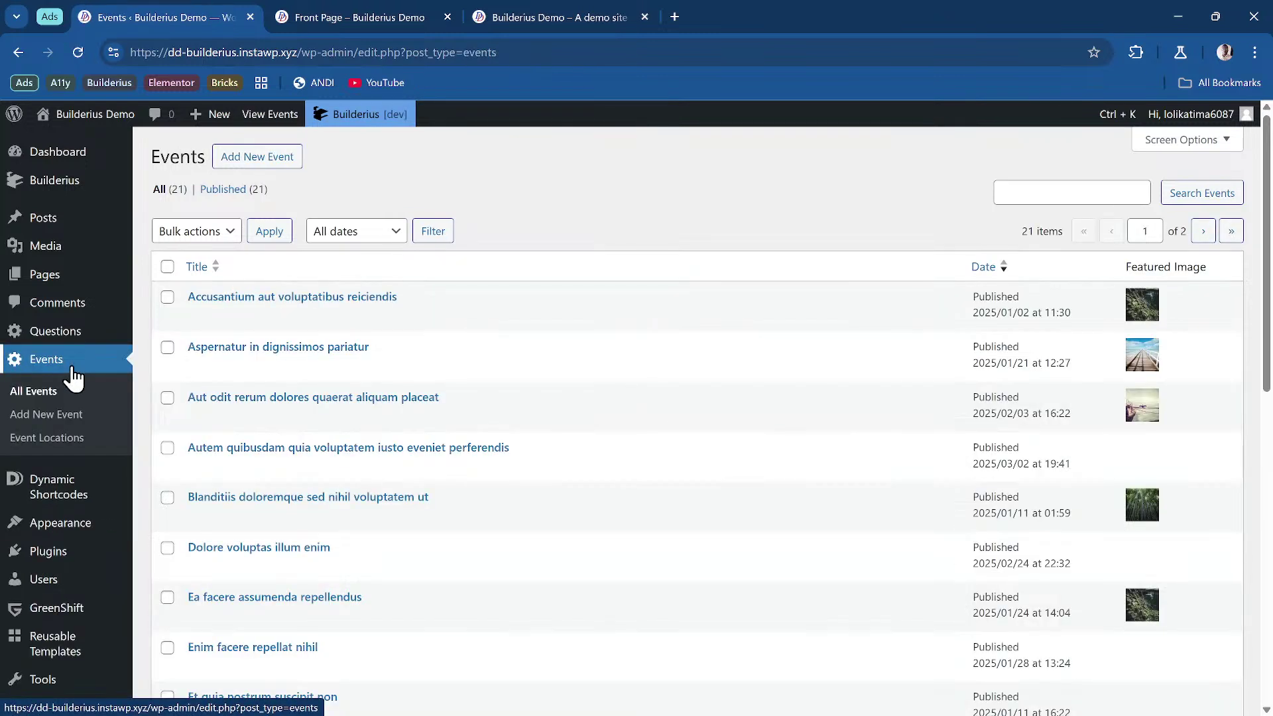
left_click(382, 302)
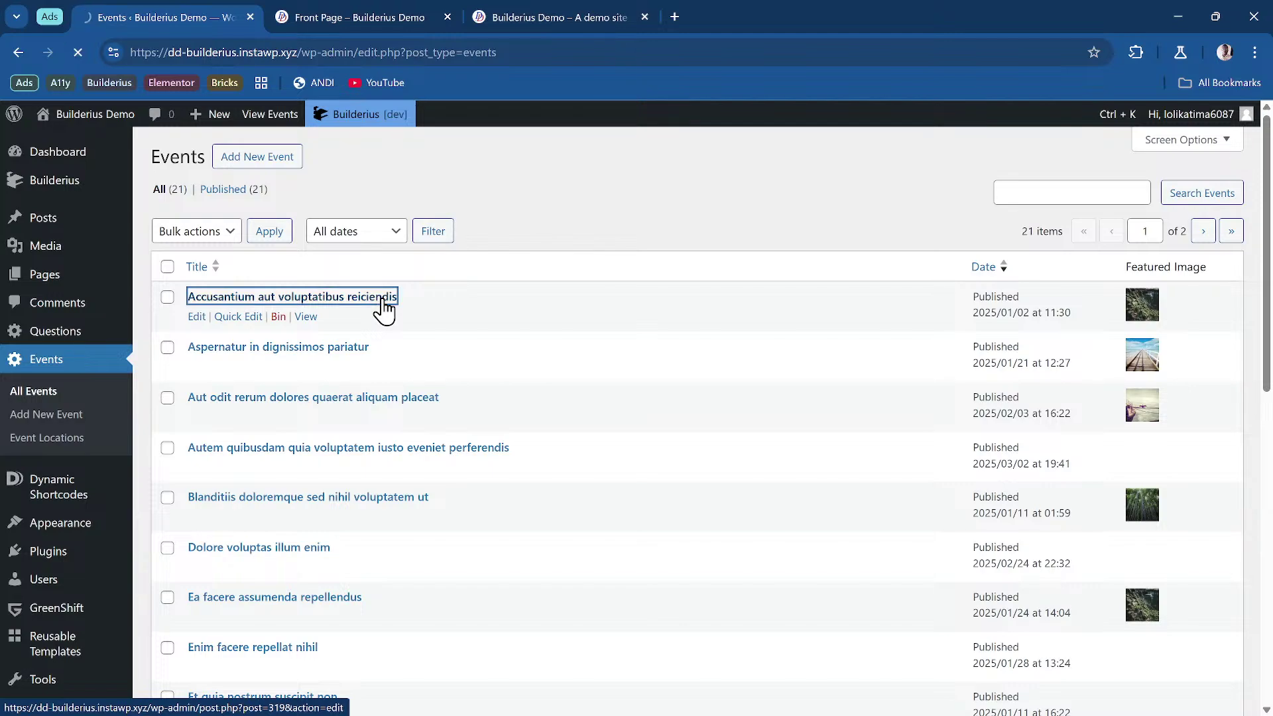
scroll(379, 313, "down", 2)
scroll(382, 312, "down", 10)
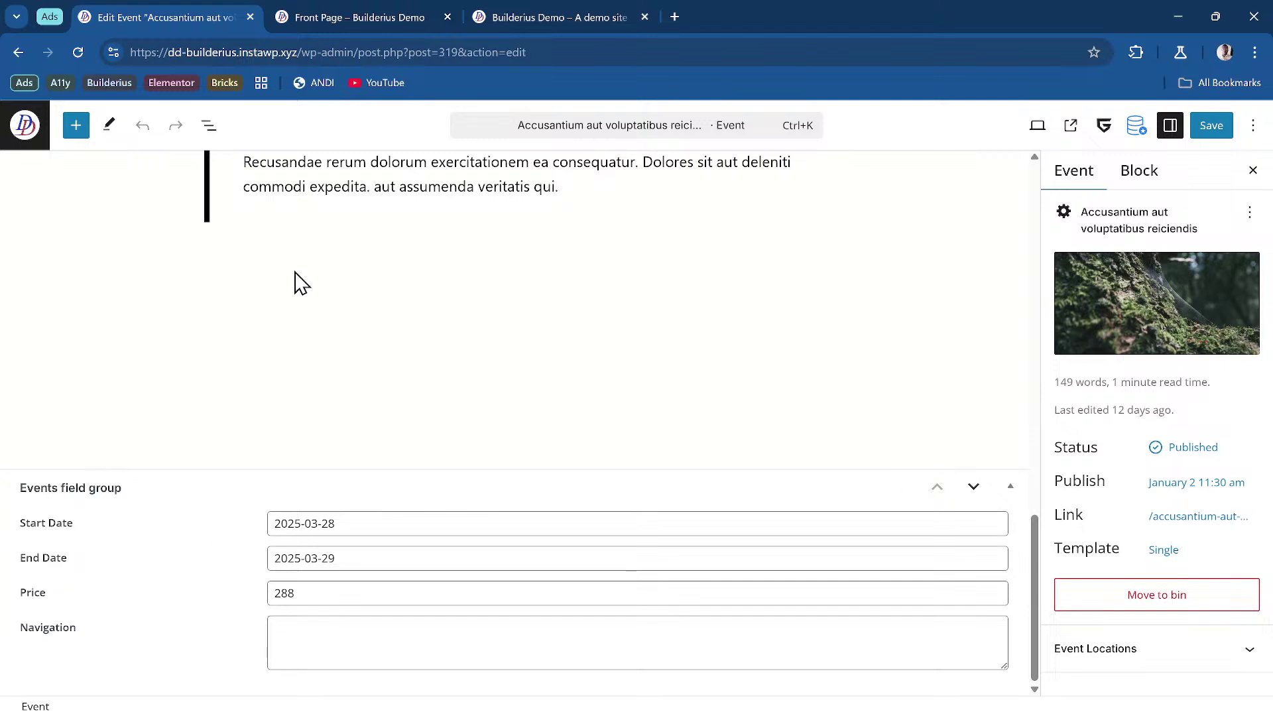
Step: Delete the .test-heading Heading from the container in the last section of the Home page's builder
left_click(352, 5)
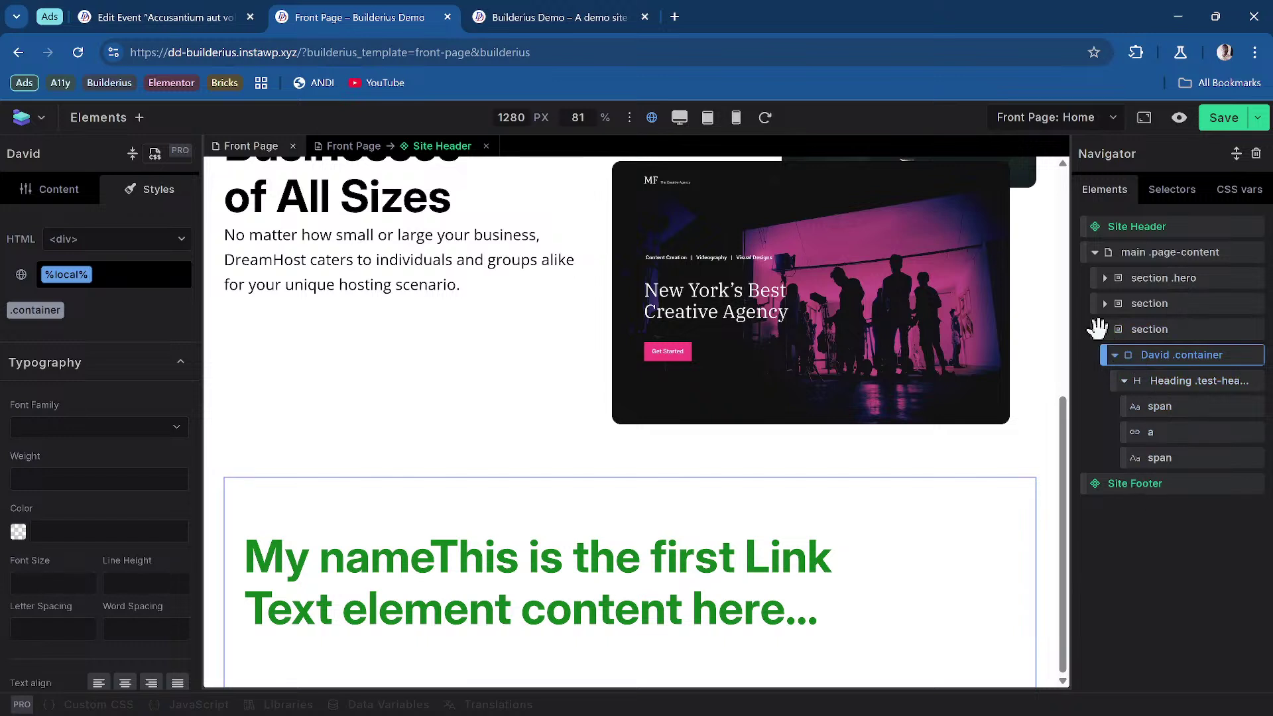
left_click(1176, 387)
right_click(1176, 389)
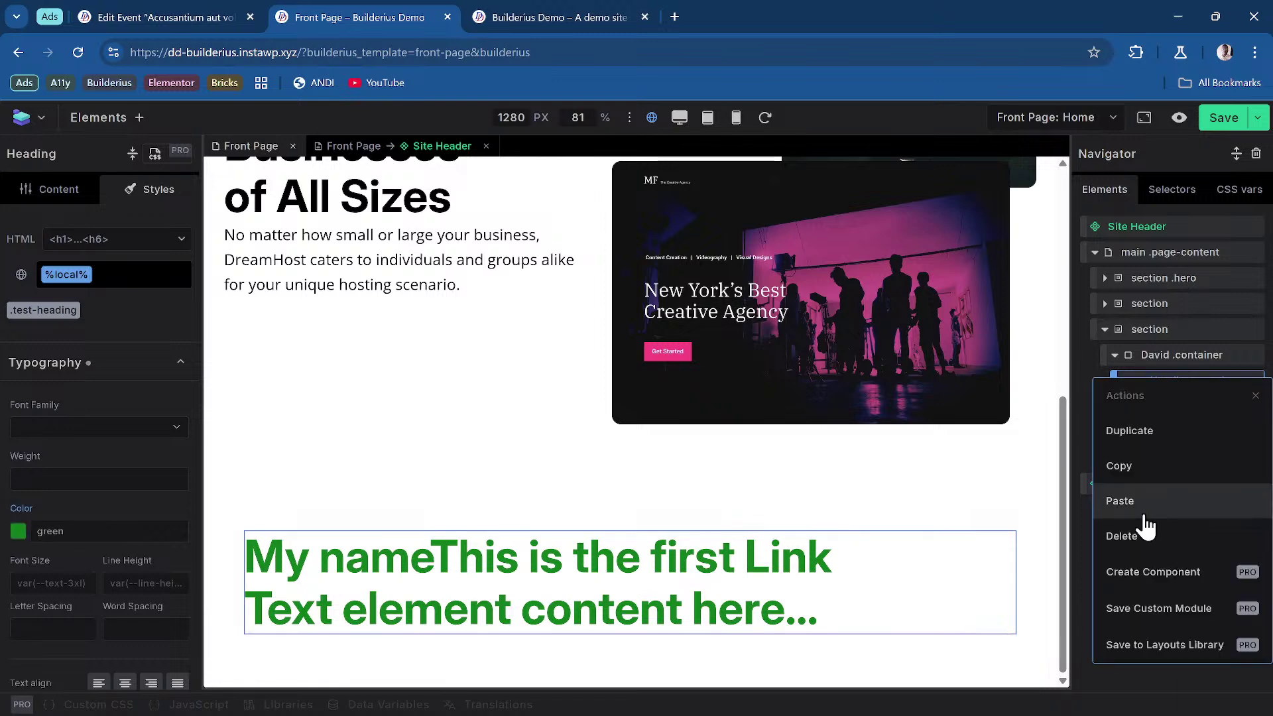
left_click(1127, 534)
Step: Add a Collection element inside the emptied container of the last section
left_click(1127, 356)
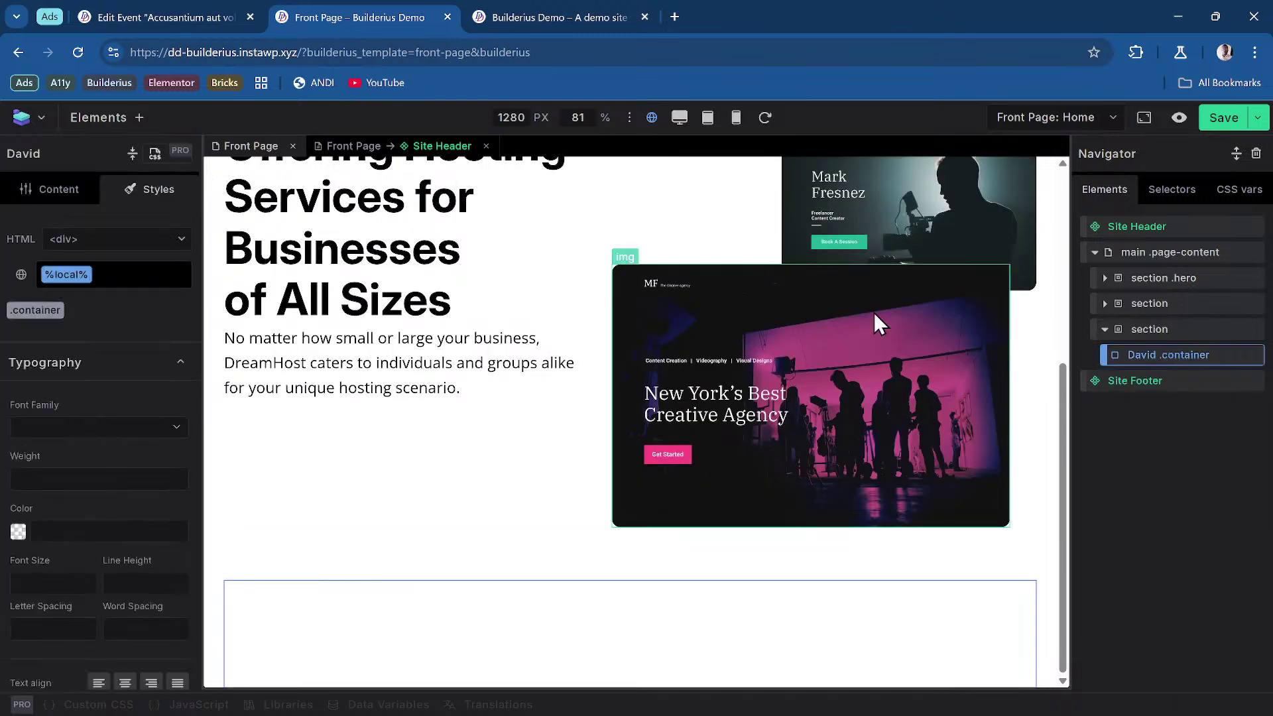
left_click(98, 117)
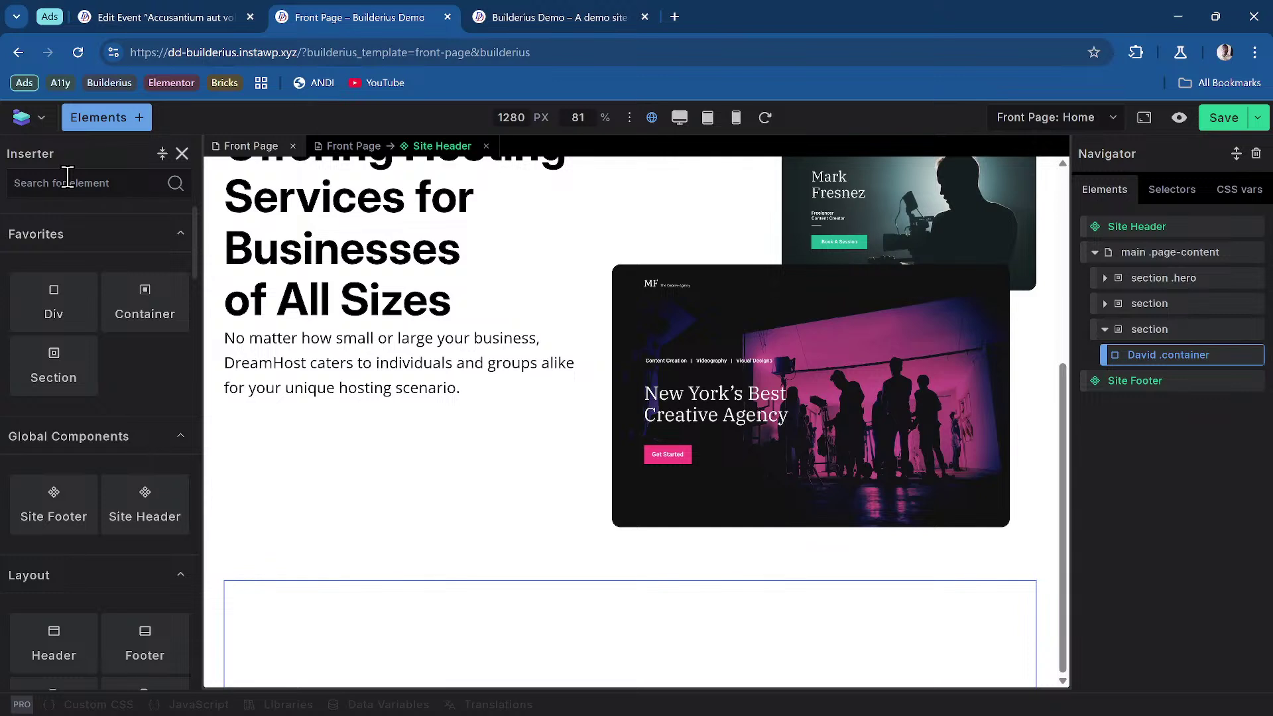
left_click(67, 177)
type("colle")
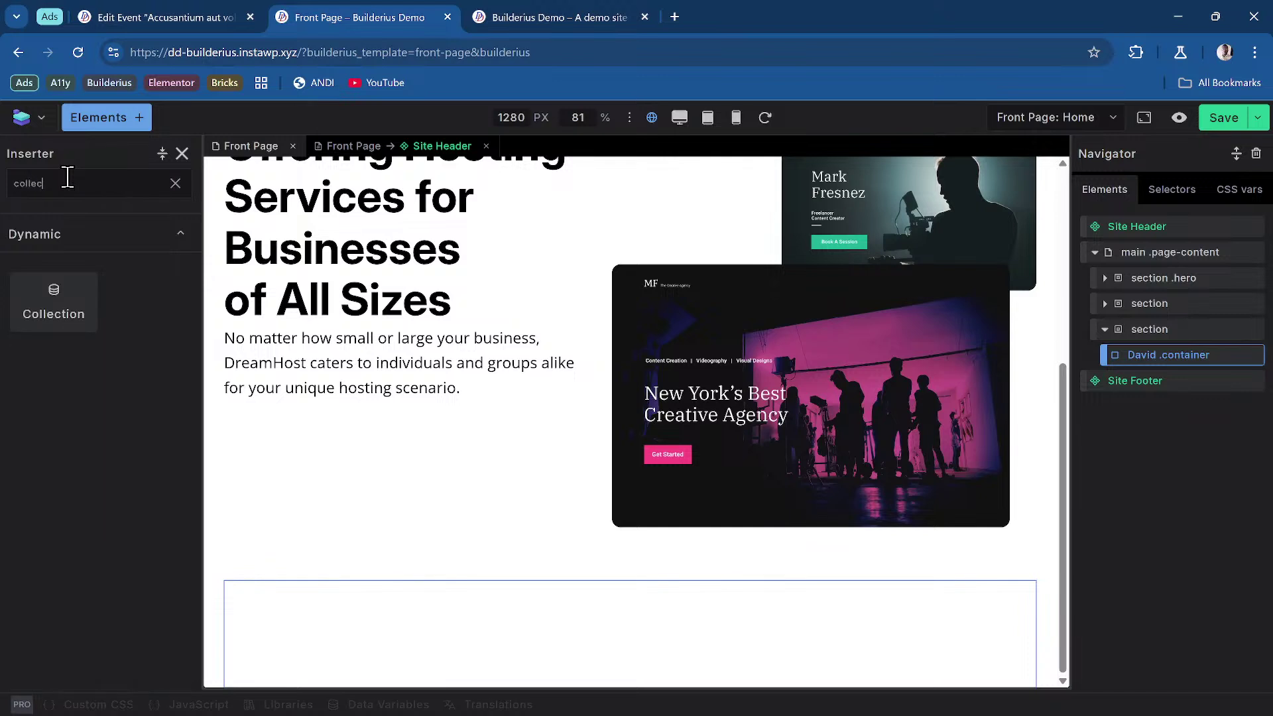
type("c")
left_click(45, 293)
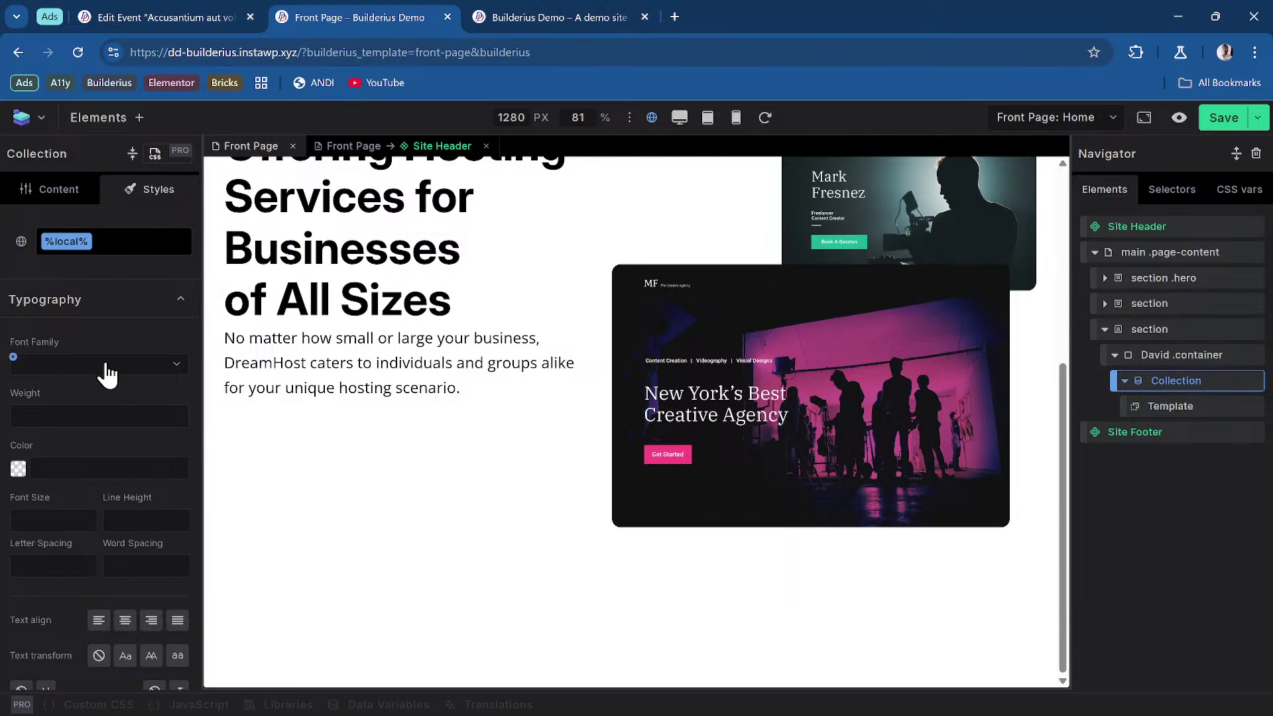
Step: Check which data sources the Collection's content settings offer for its loop
left_click(1184, 387)
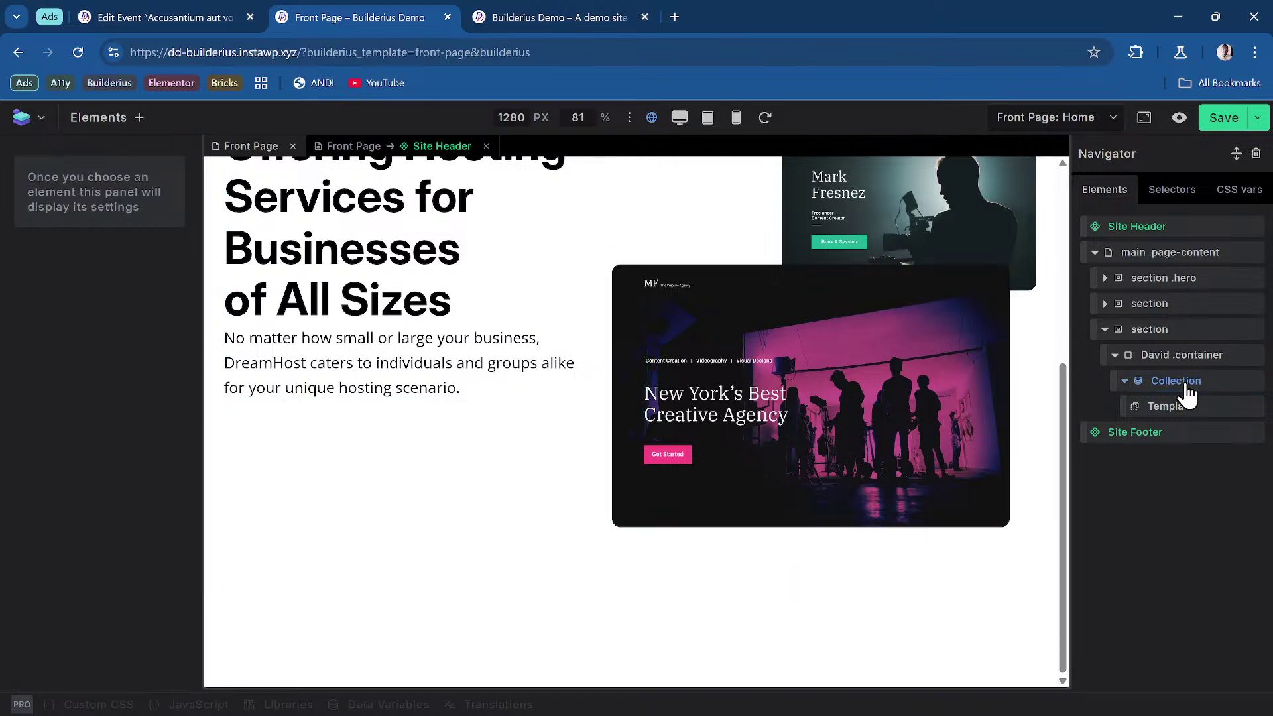
left_click(1187, 395)
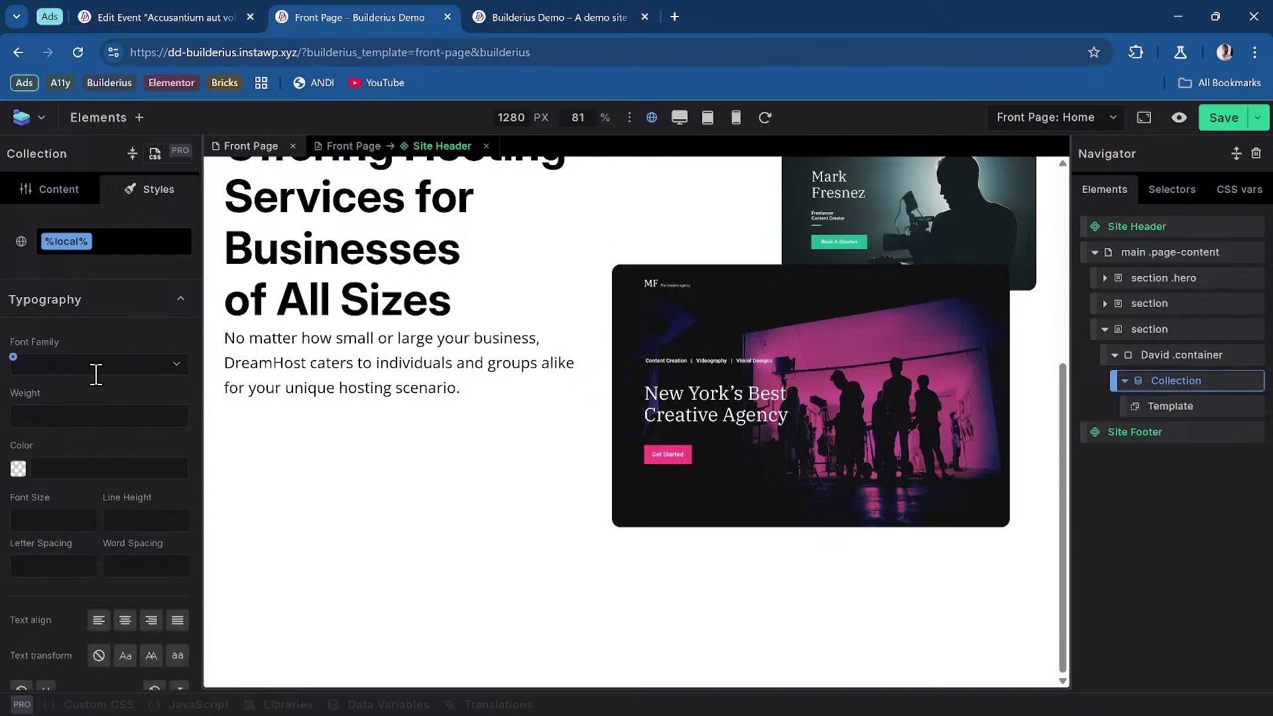
left_click(54, 191)
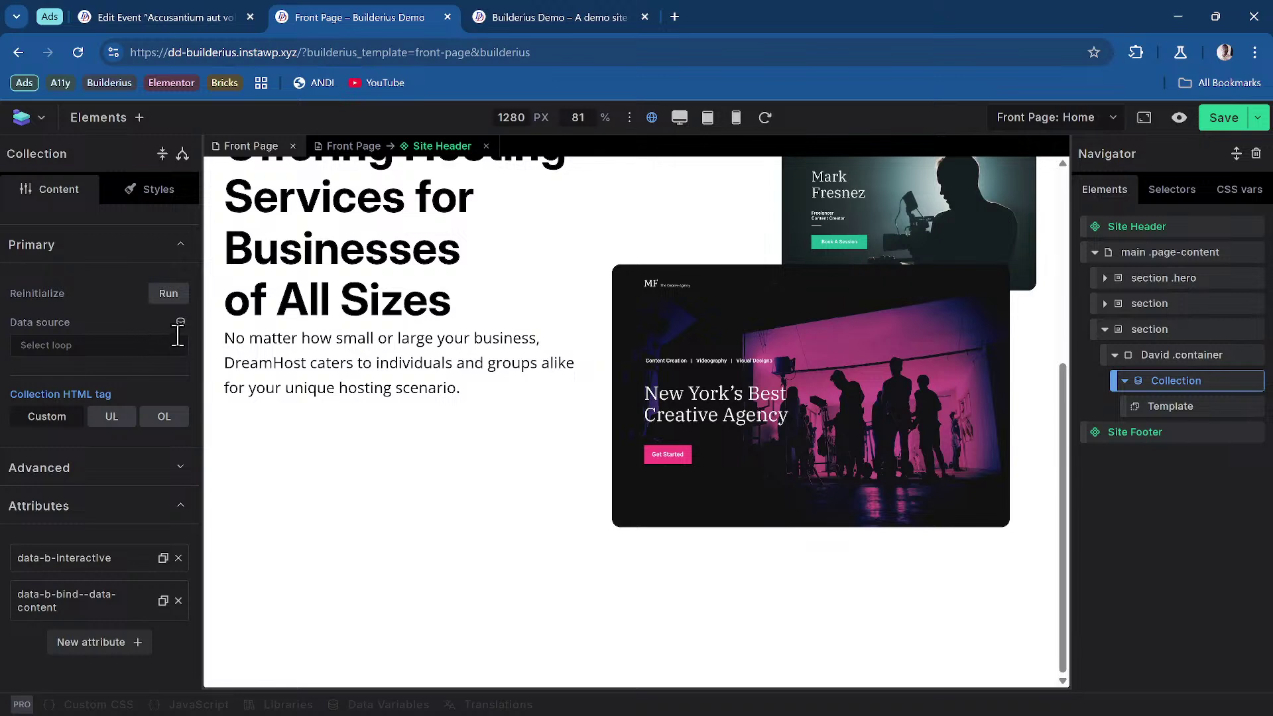
left_click(177, 338)
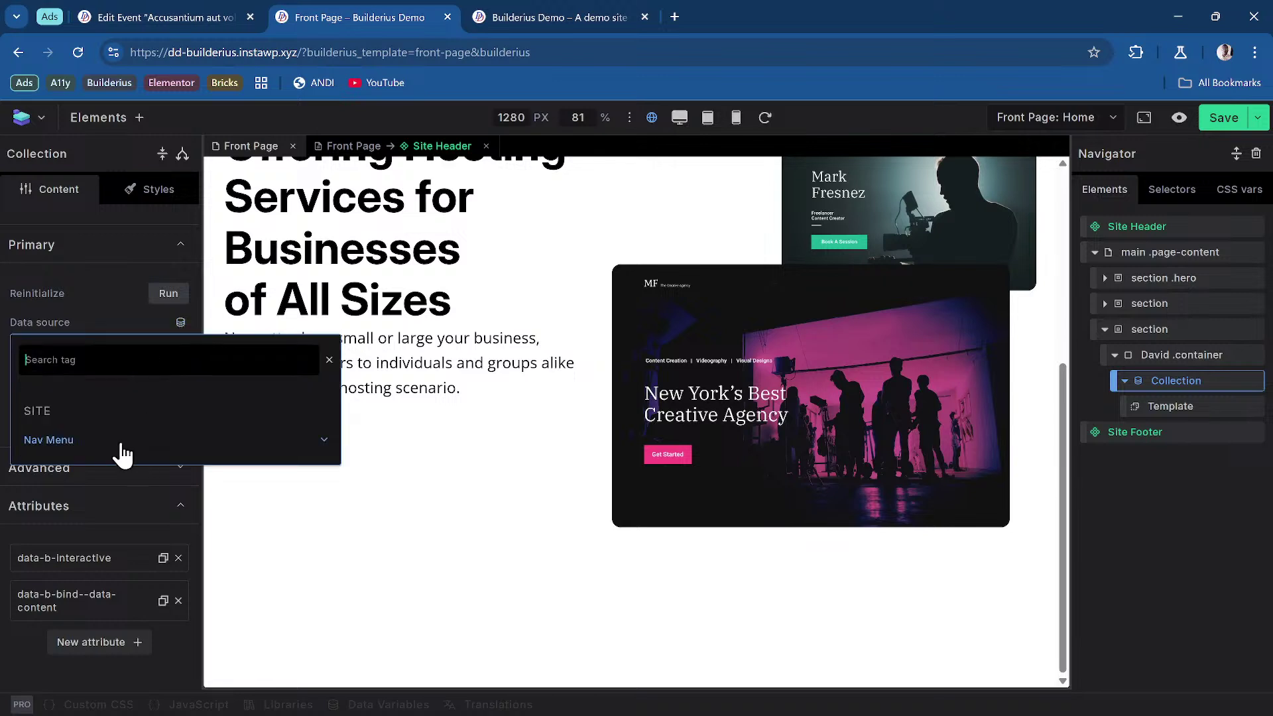
left_click(122, 320)
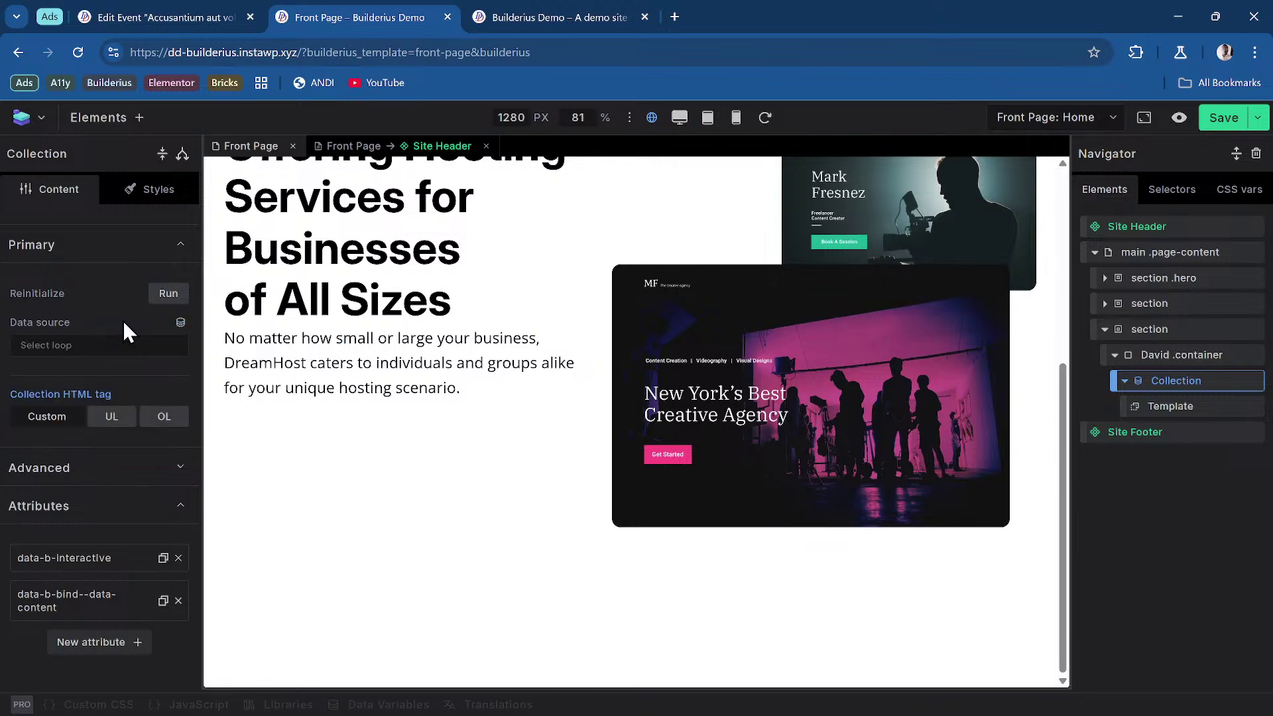
scroll(606, 295, "up", 1)
scroll(607, 295, "up", 4)
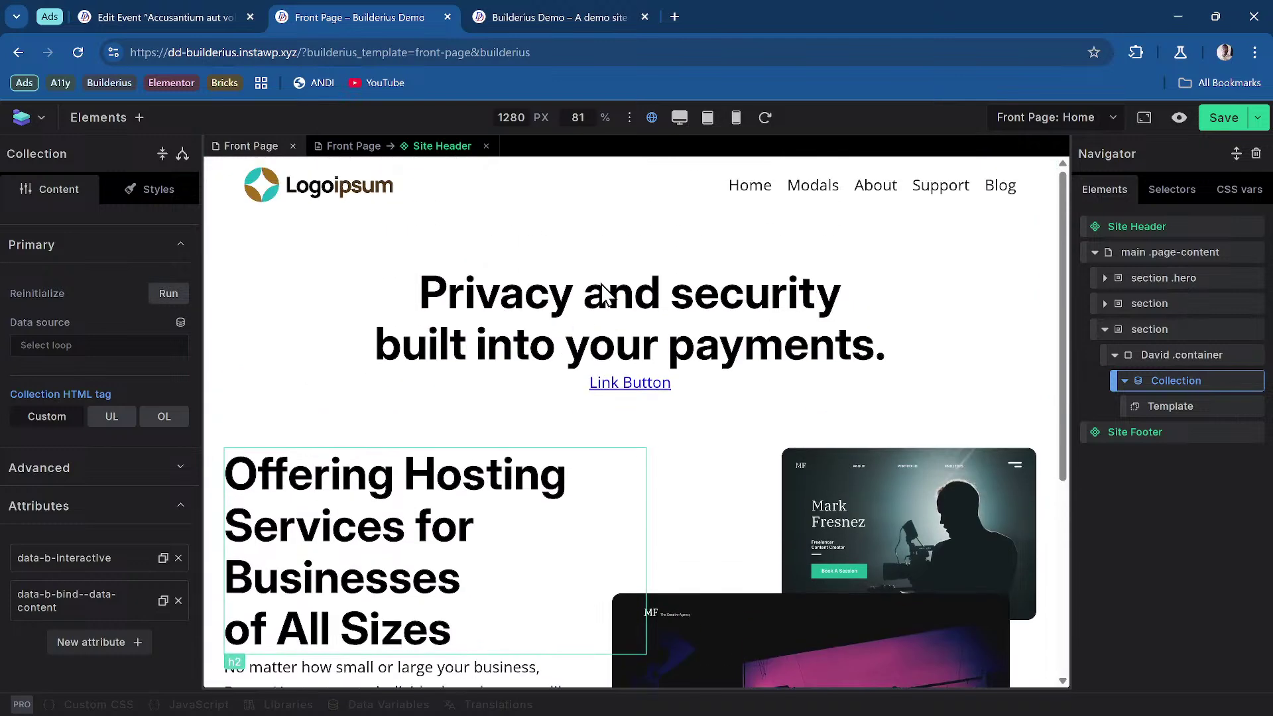
Step: Leave the event editor and start a new Meta Box field group in the WordPress admin
left_click(139, 15)
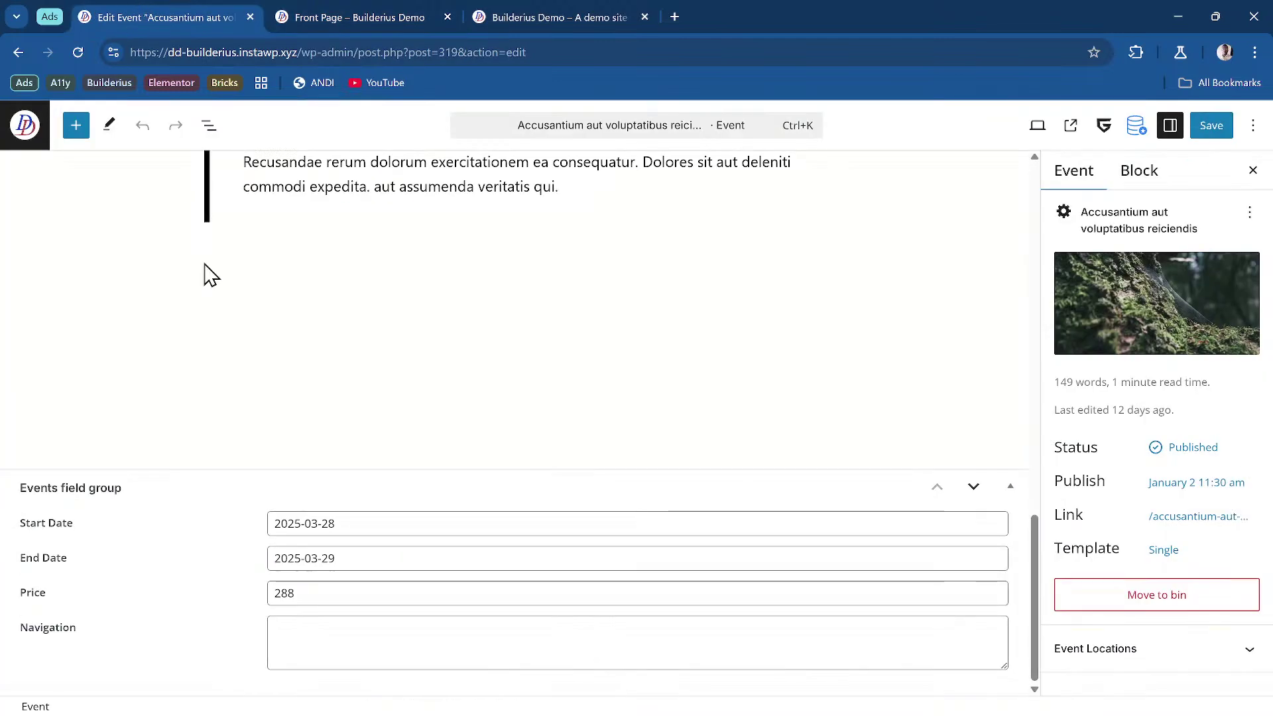
left_click(28, 127)
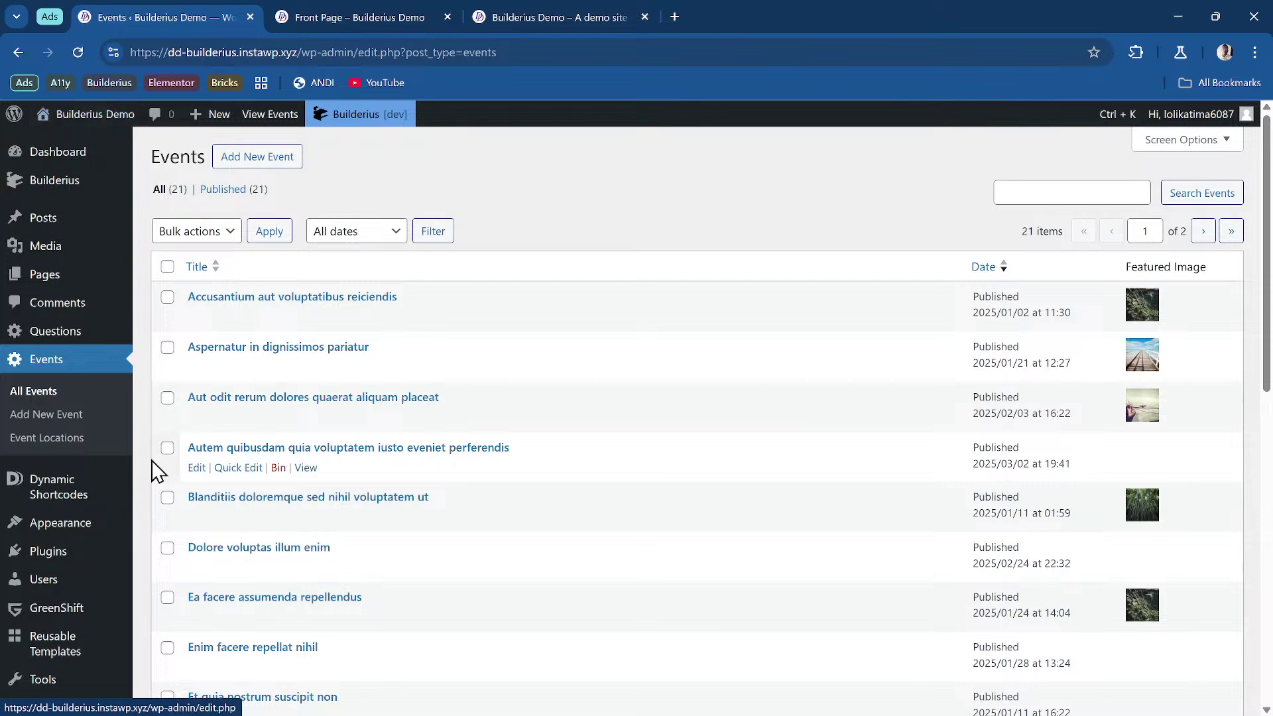
mouse_move(126, 523)
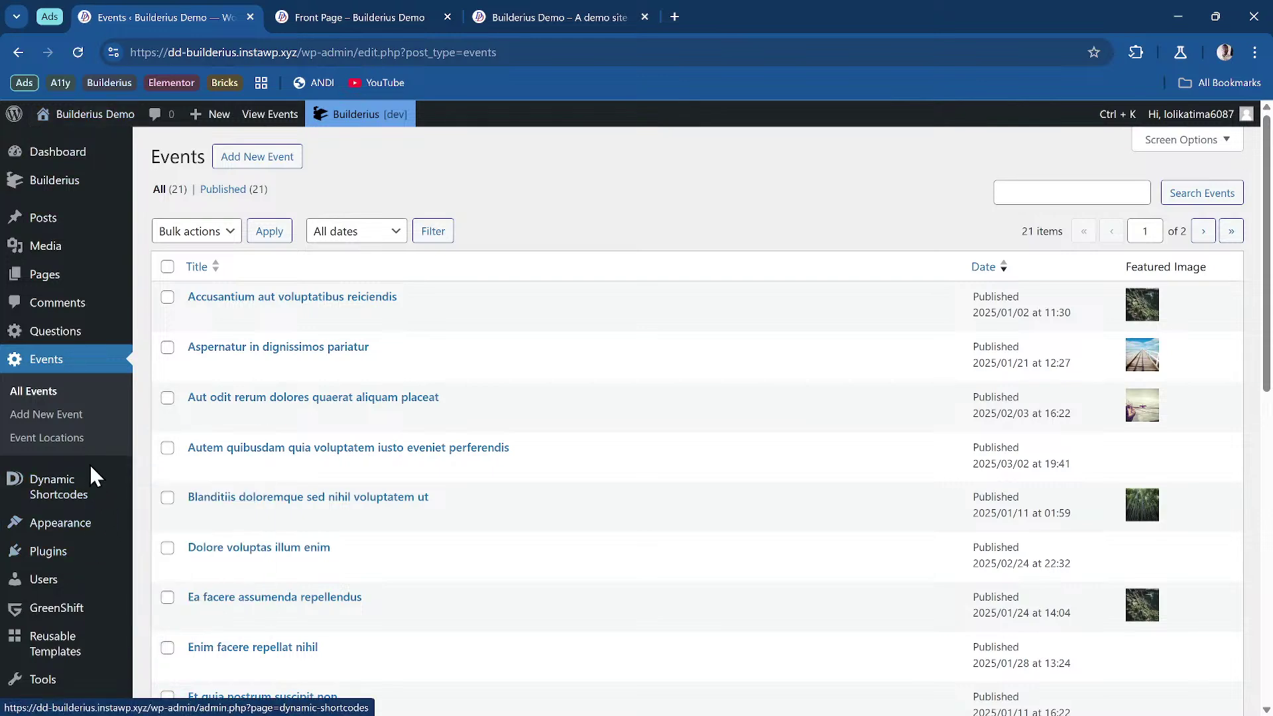
scroll(92, 530, "down", 2)
mouse_move(86, 623)
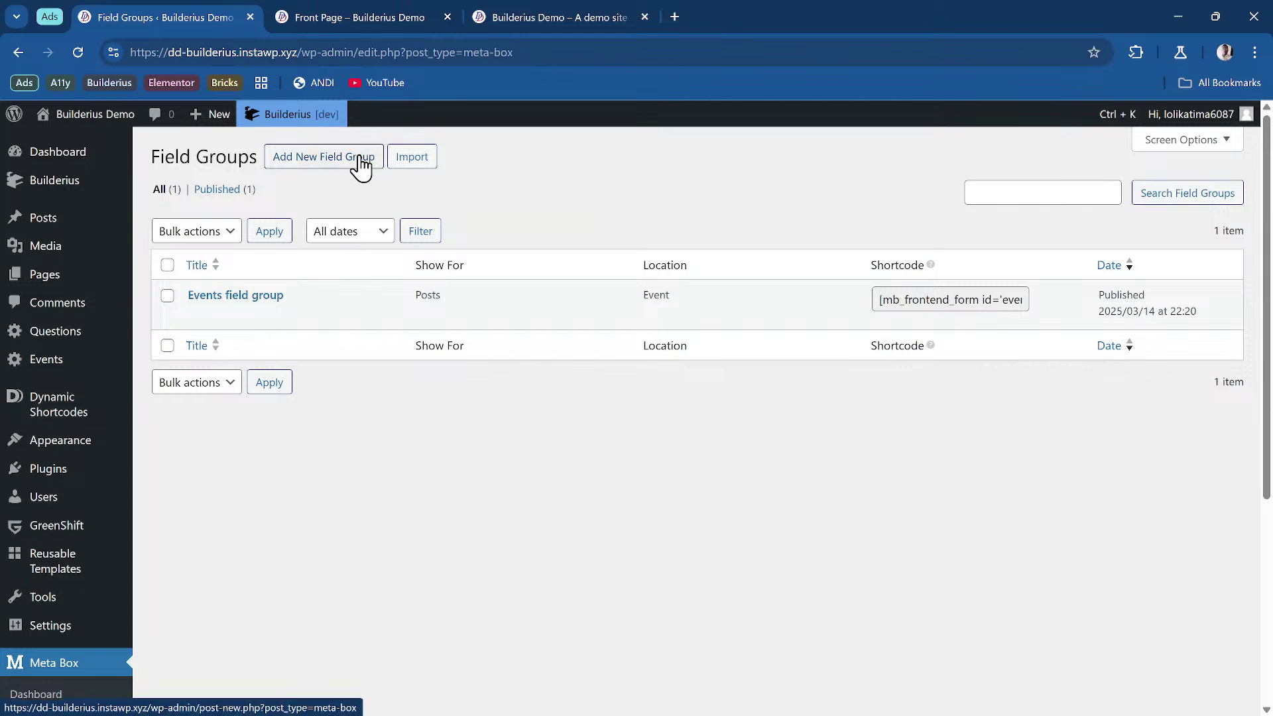
left_click(360, 160)
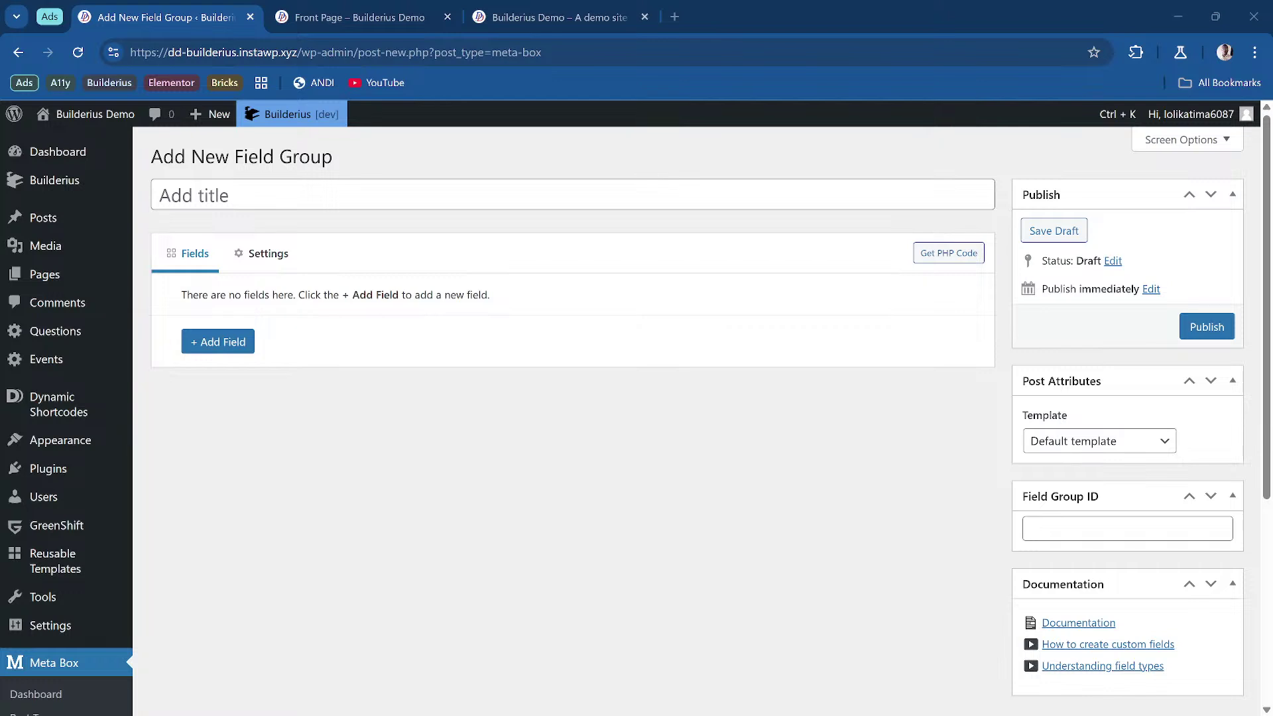
Step: Return to the Home page's builder and delete the Collection with its Template from the last section's container
left_click(381, 19)
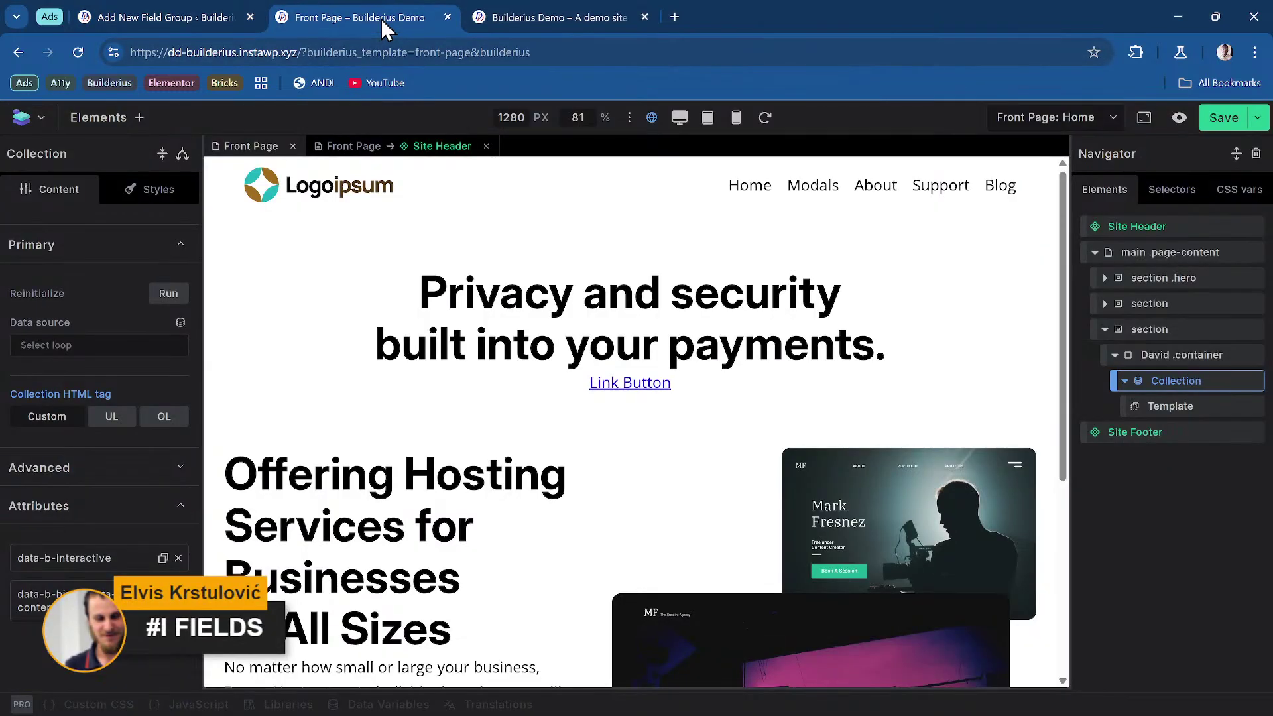
left_click(1195, 409)
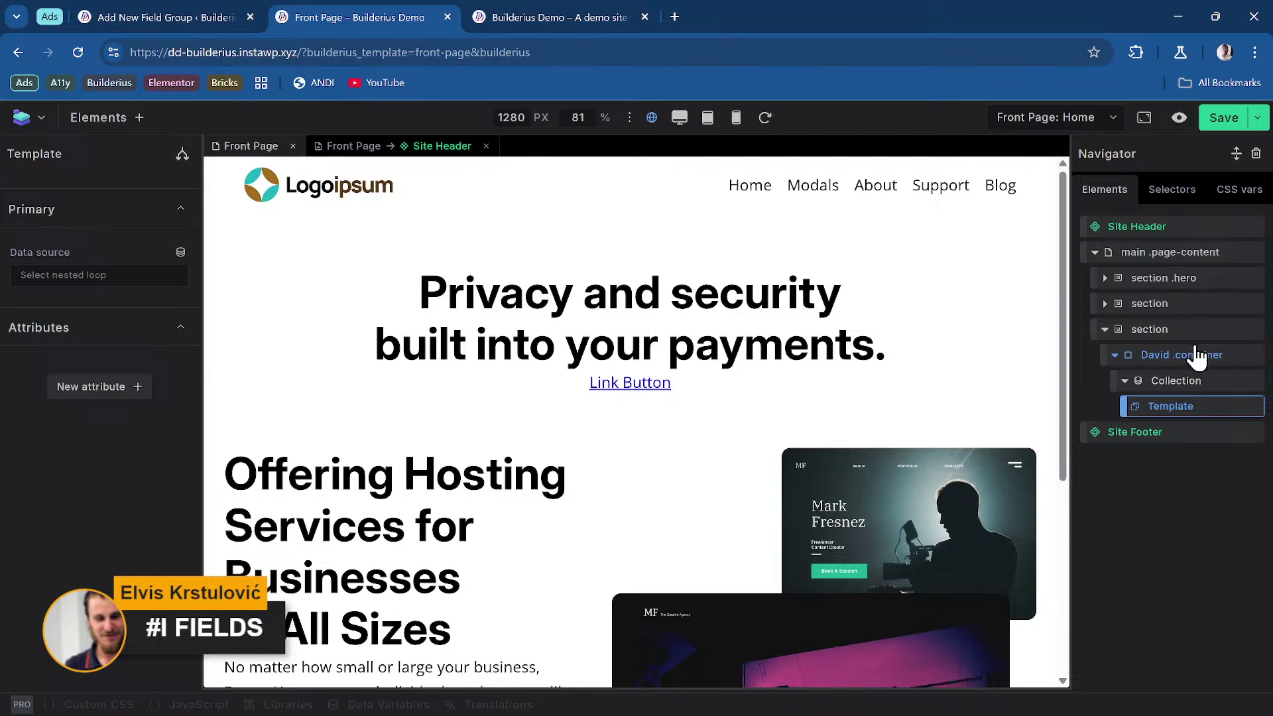
right_click(1190, 404)
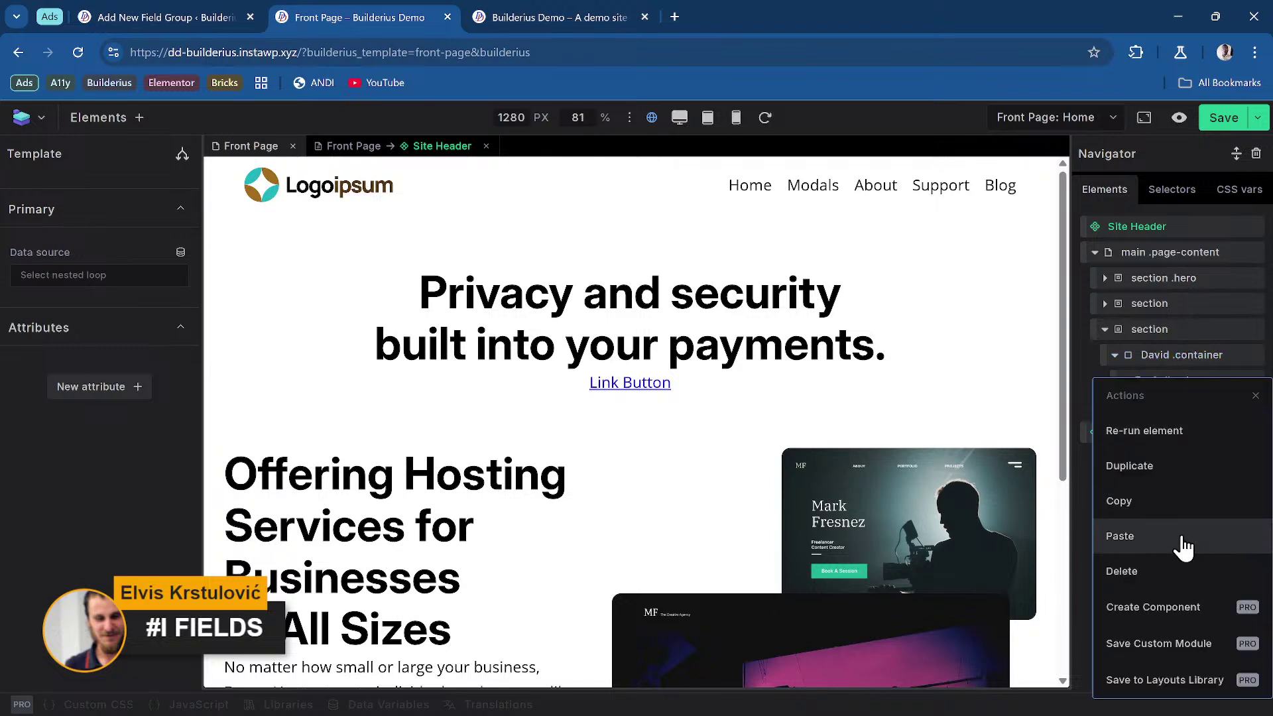
left_click(1180, 571)
Step: Search the dynamic data tags for the container's content with "metabox" and insert the Post MetaBox "Start Date" field value
left_click(1195, 358)
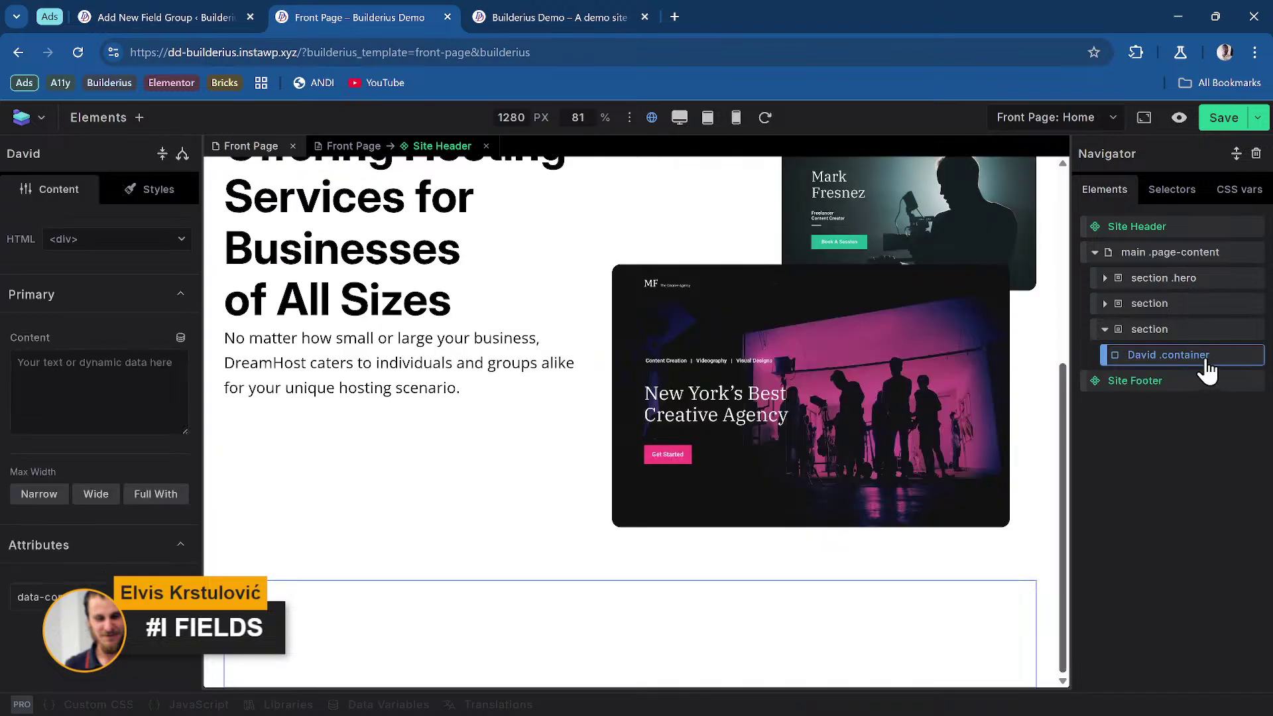
left_click(180, 337)
scroll(130, 490, "down", 6)
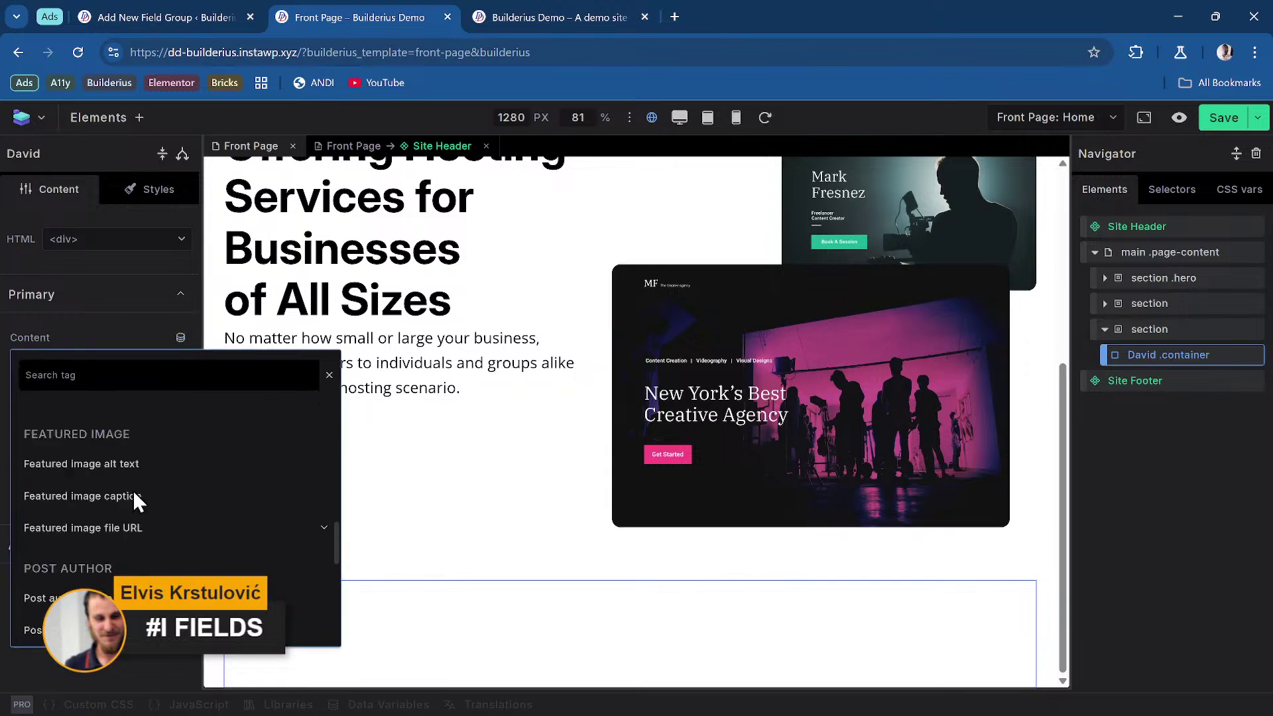
scroll(132, 491, "down", 5)
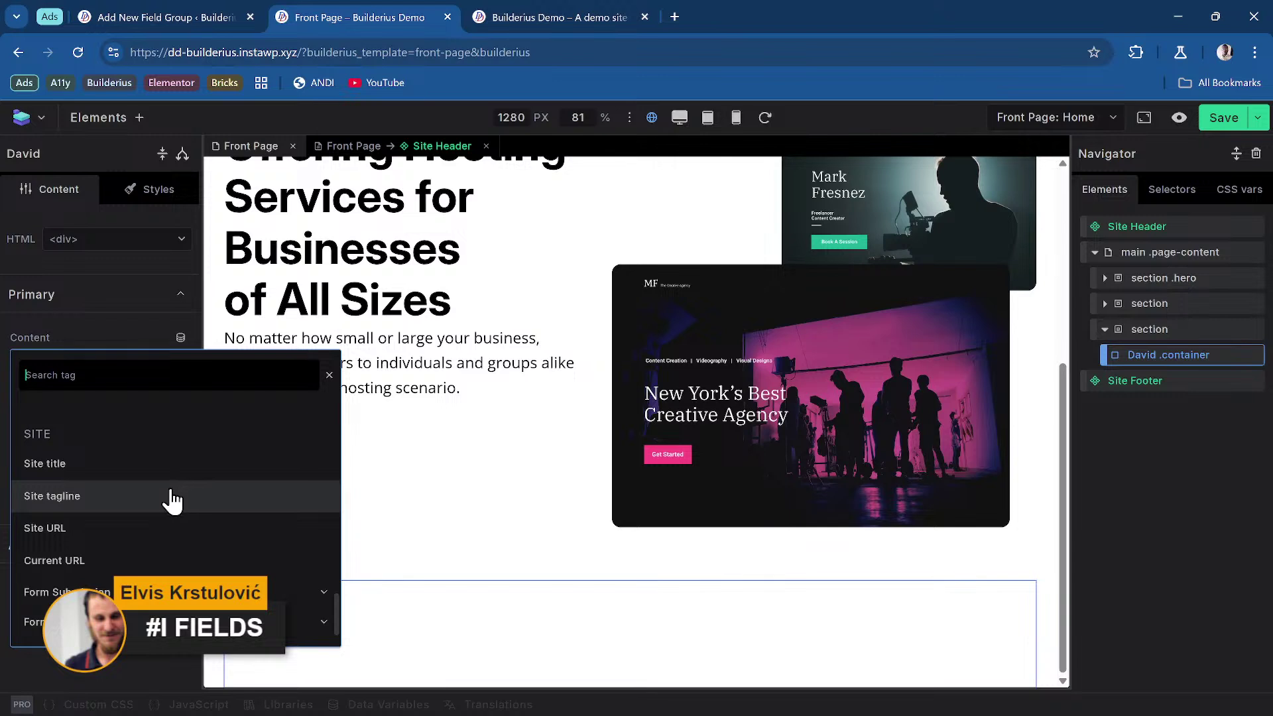
scroll(171, 500, "up", 10)
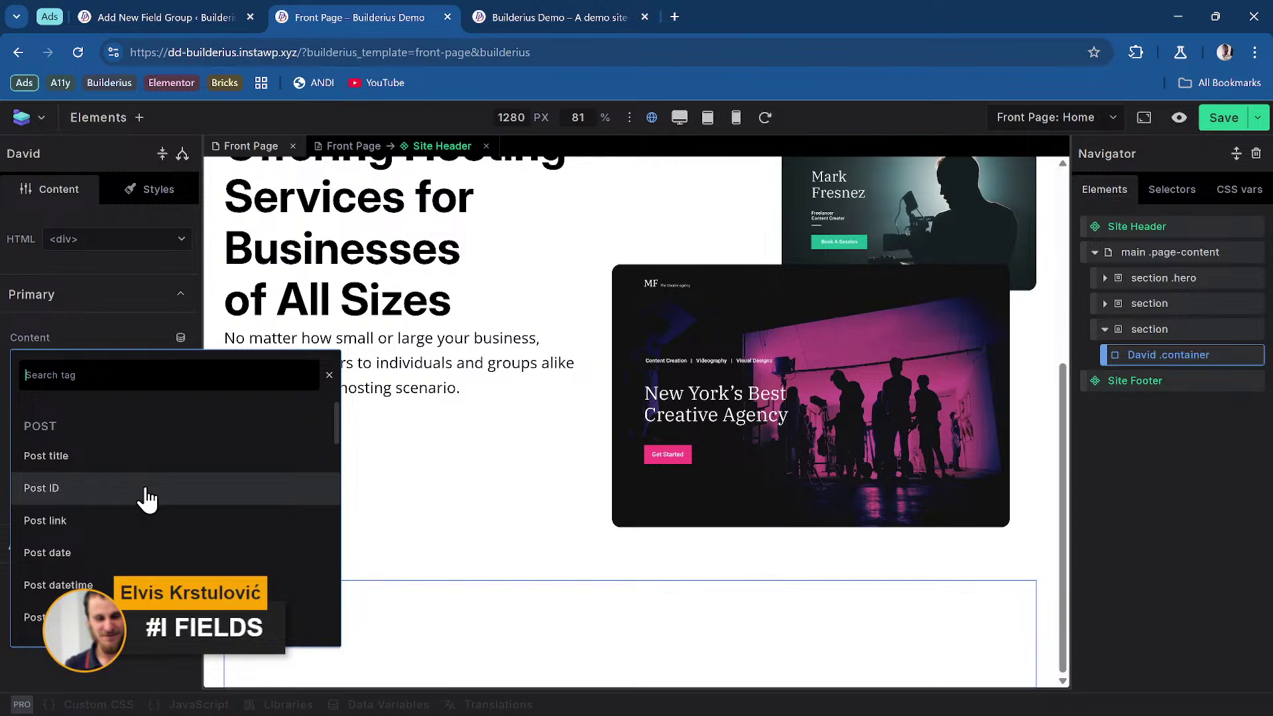
scroll(110, 587, "down", 3)
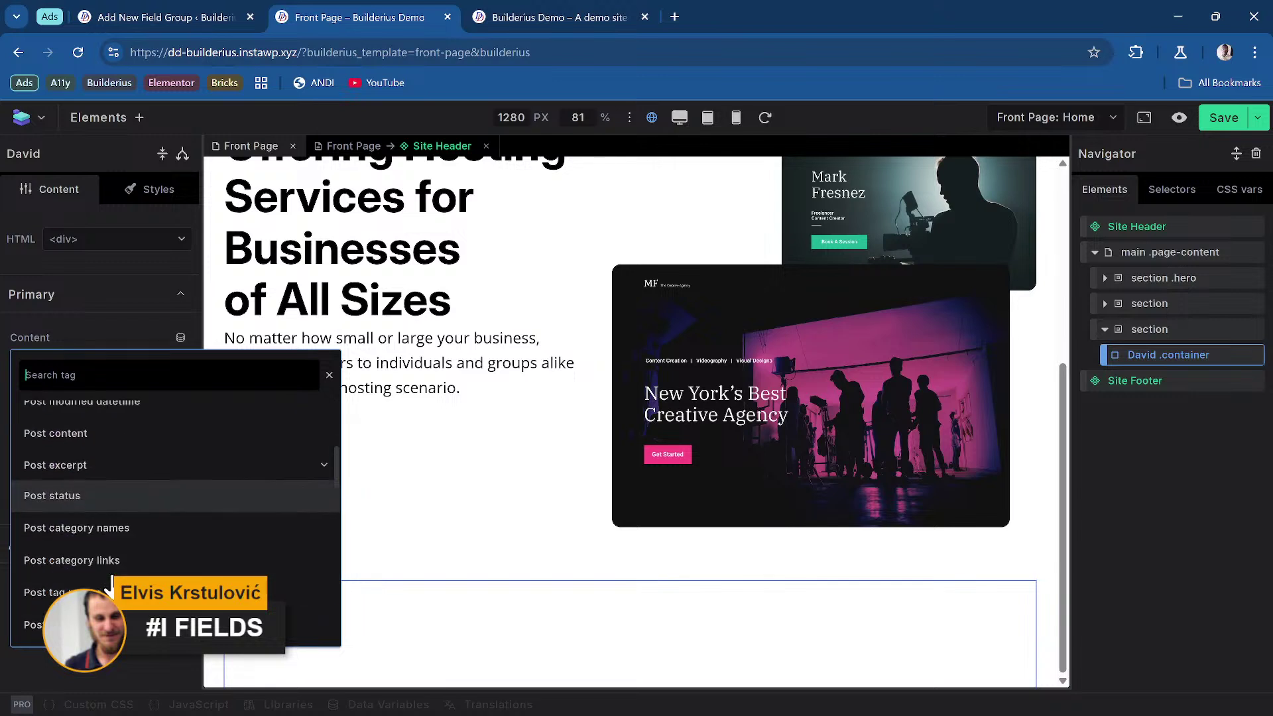
scroll(110, 587, "down", 8)
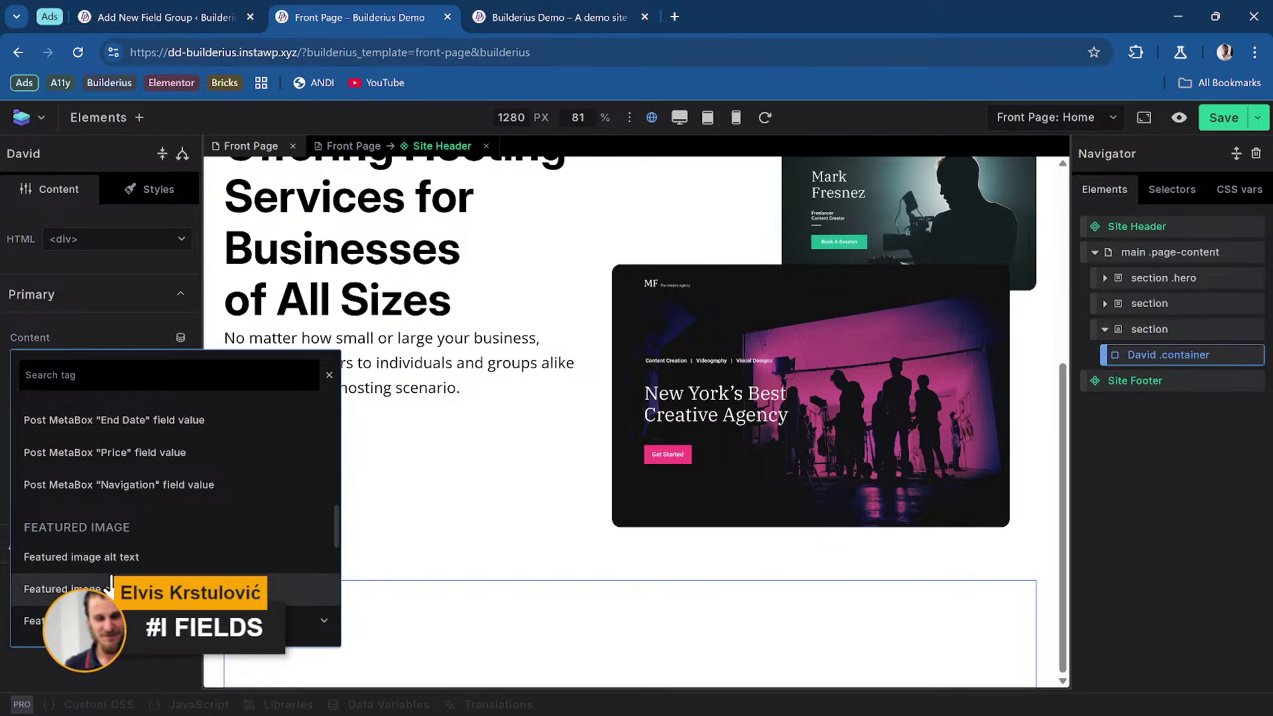
scroll(110, 587, "up", 10)
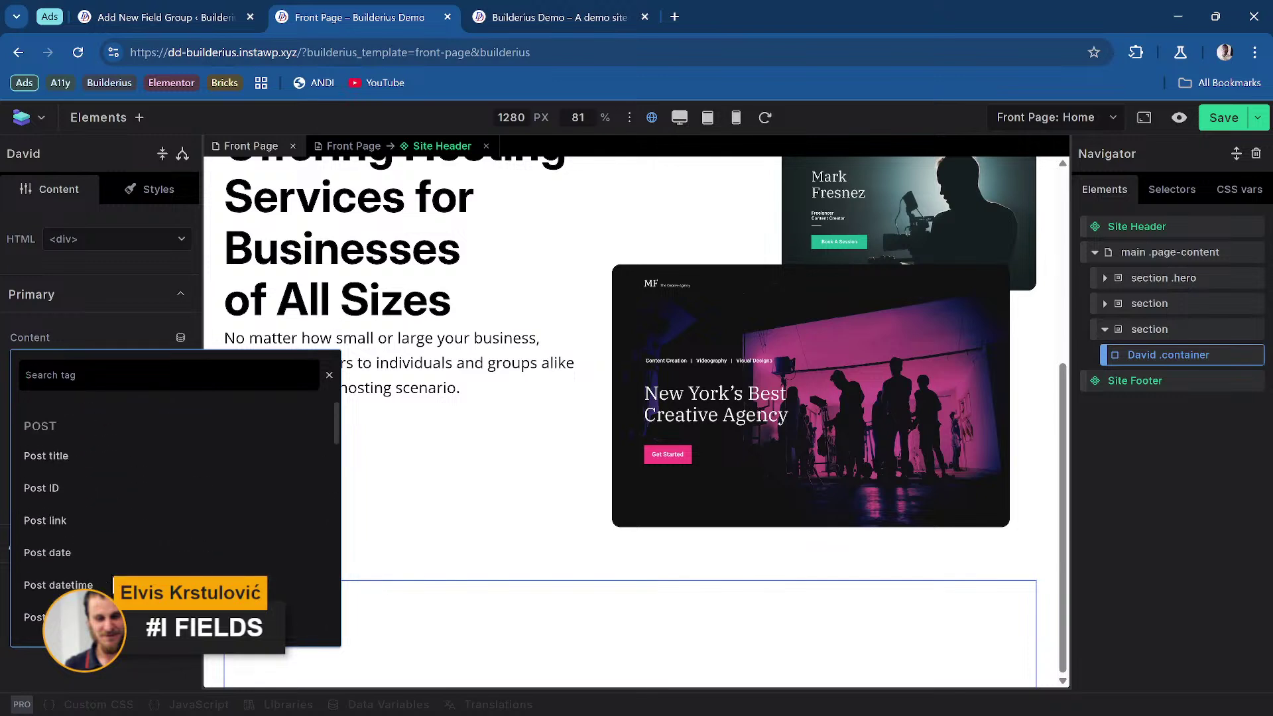
type("metabox")
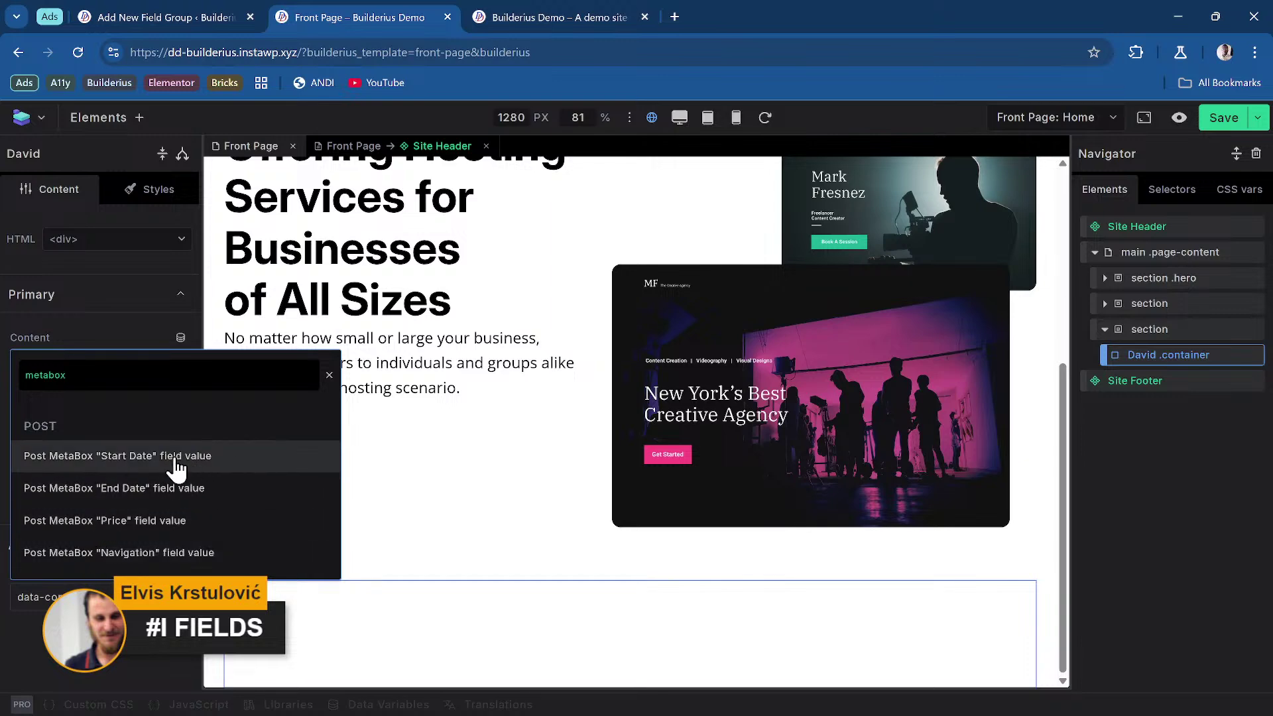
left_click(148, 461)
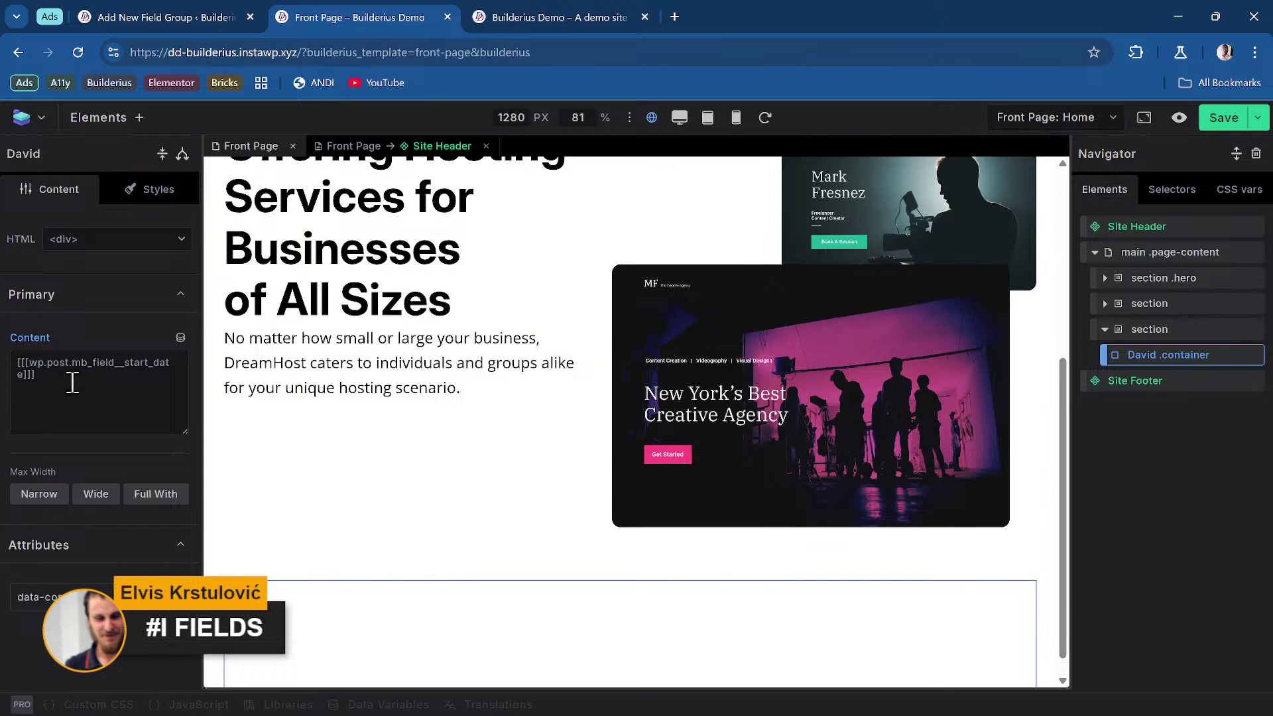
left_click(58, 375)
left_click(91, 401)
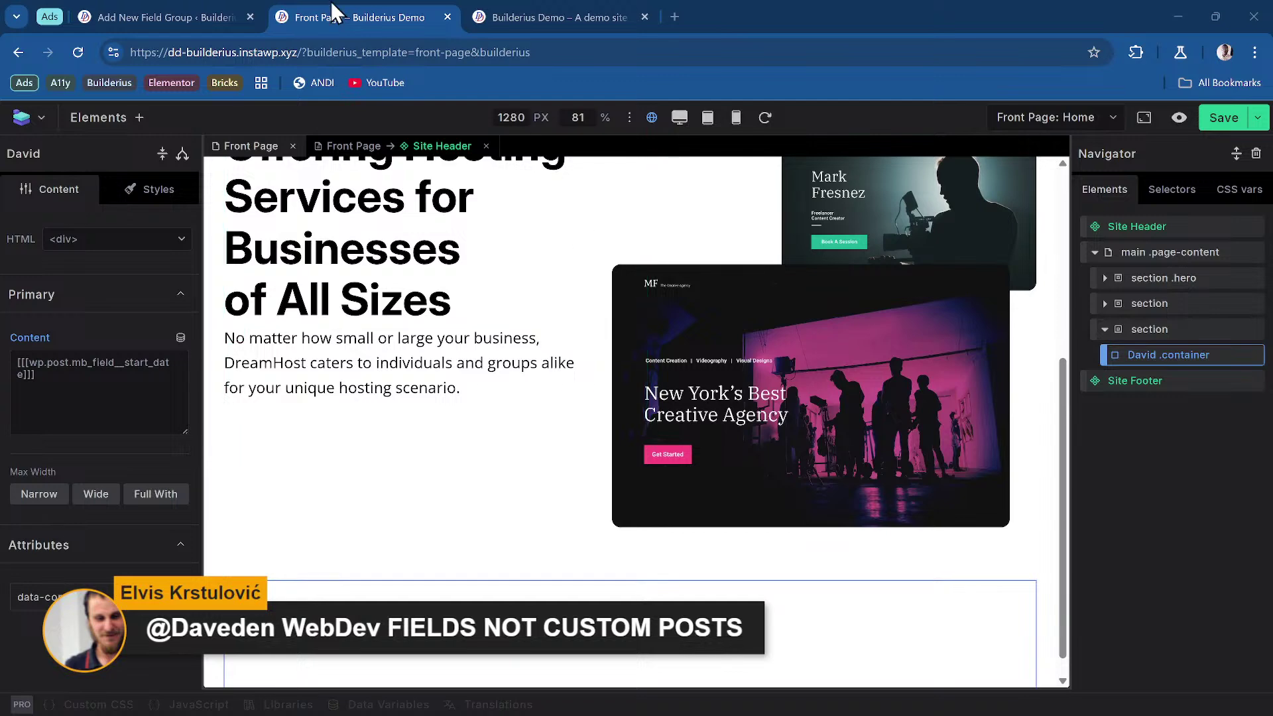
Step: Go back to the new Meta Box field group, title it "Test post fields" and add a basic Text field
mouse_move(176, 19)
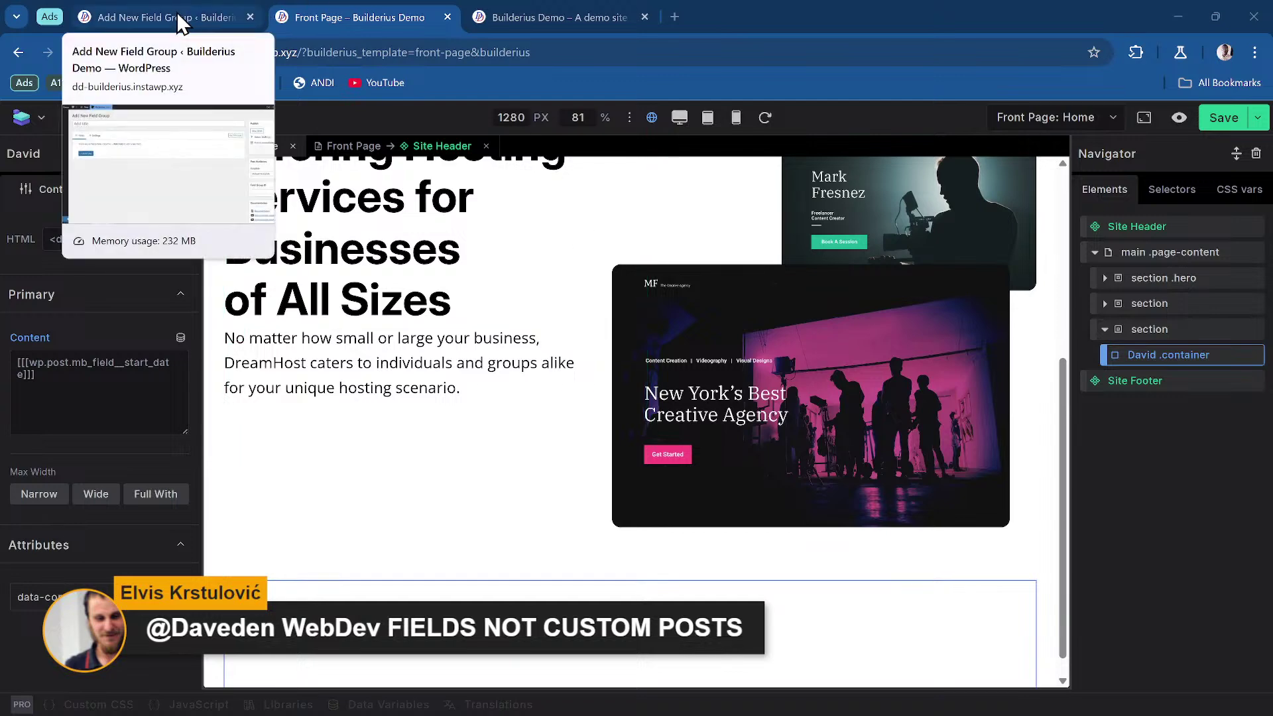
left_click(177, 15)
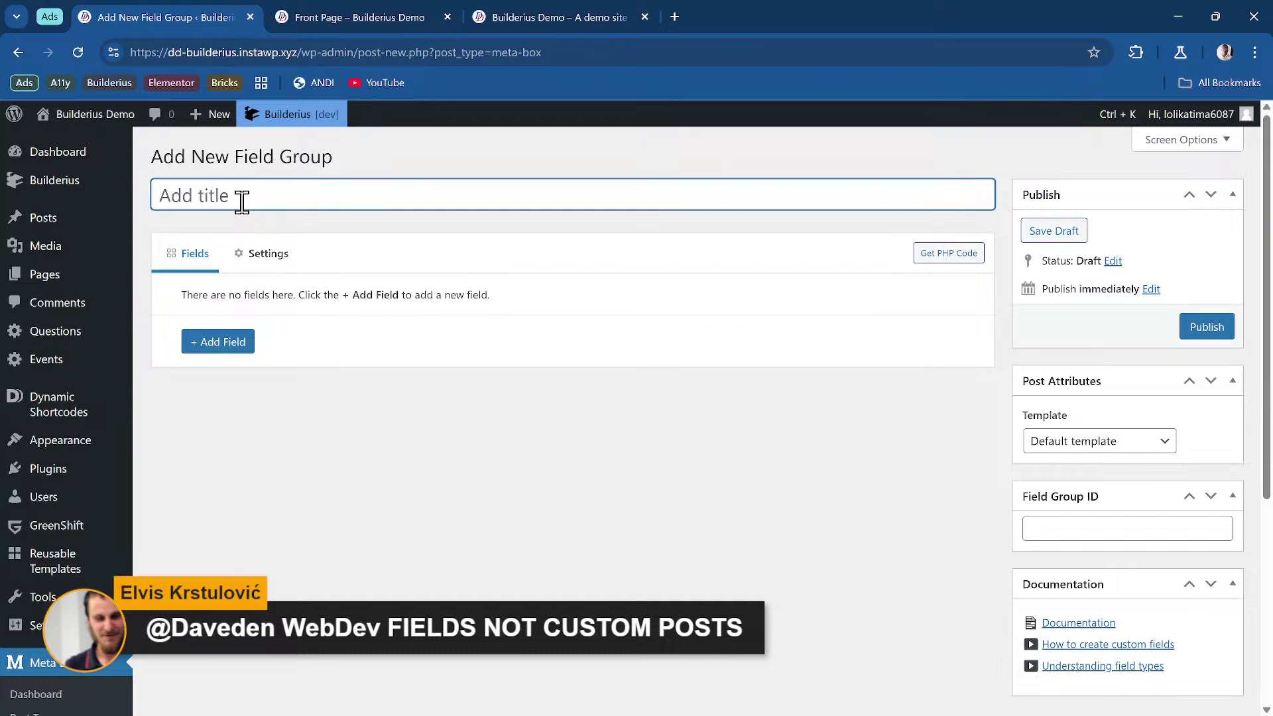
type("Test post fields")
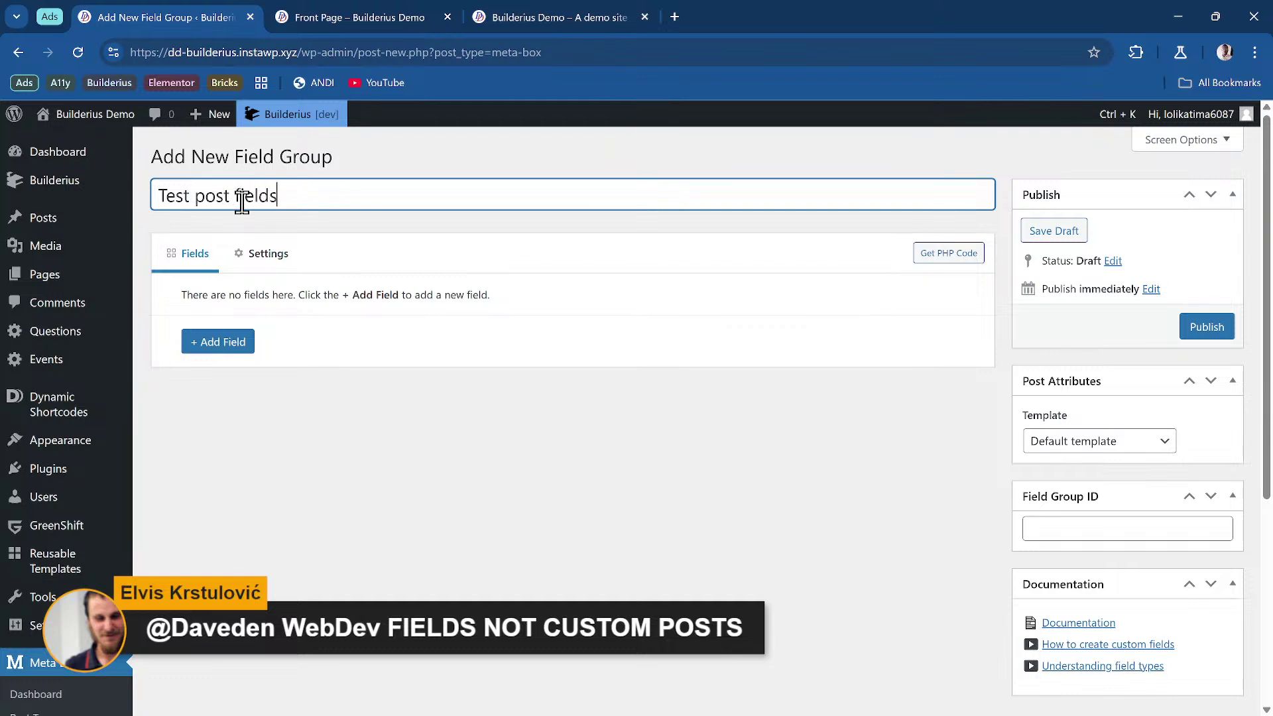
left_click(221, 341)
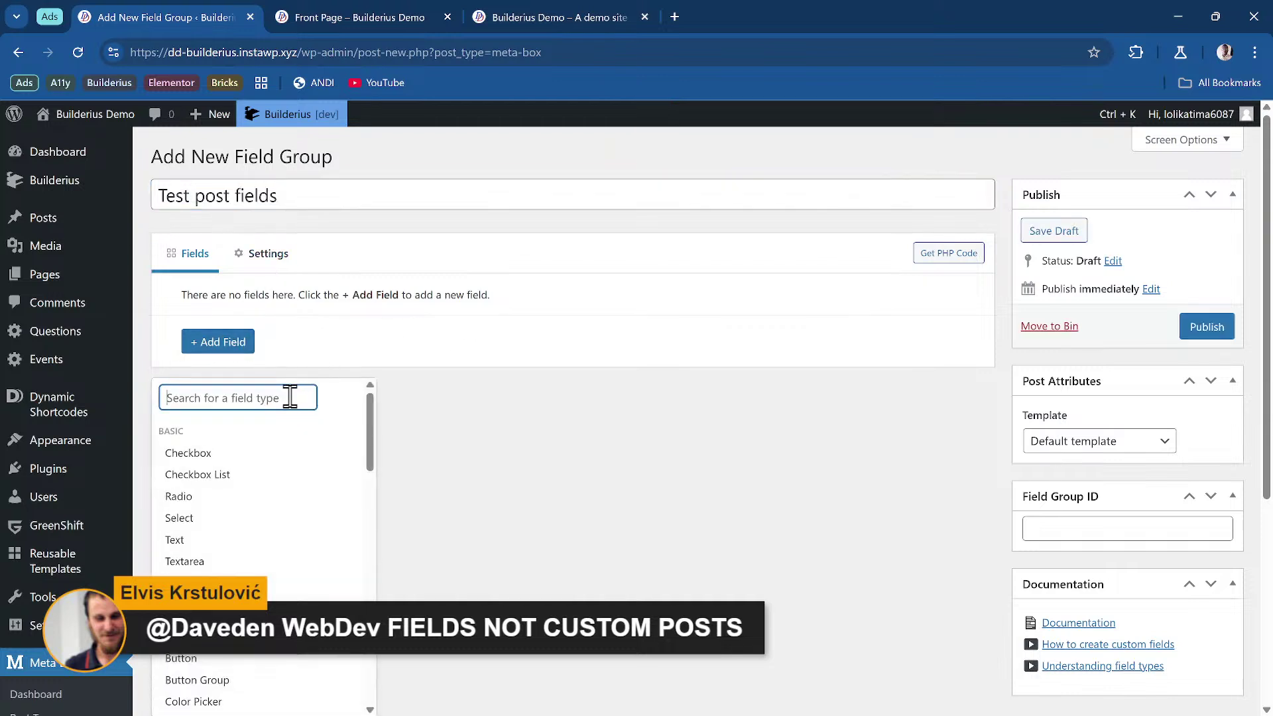
type("text")
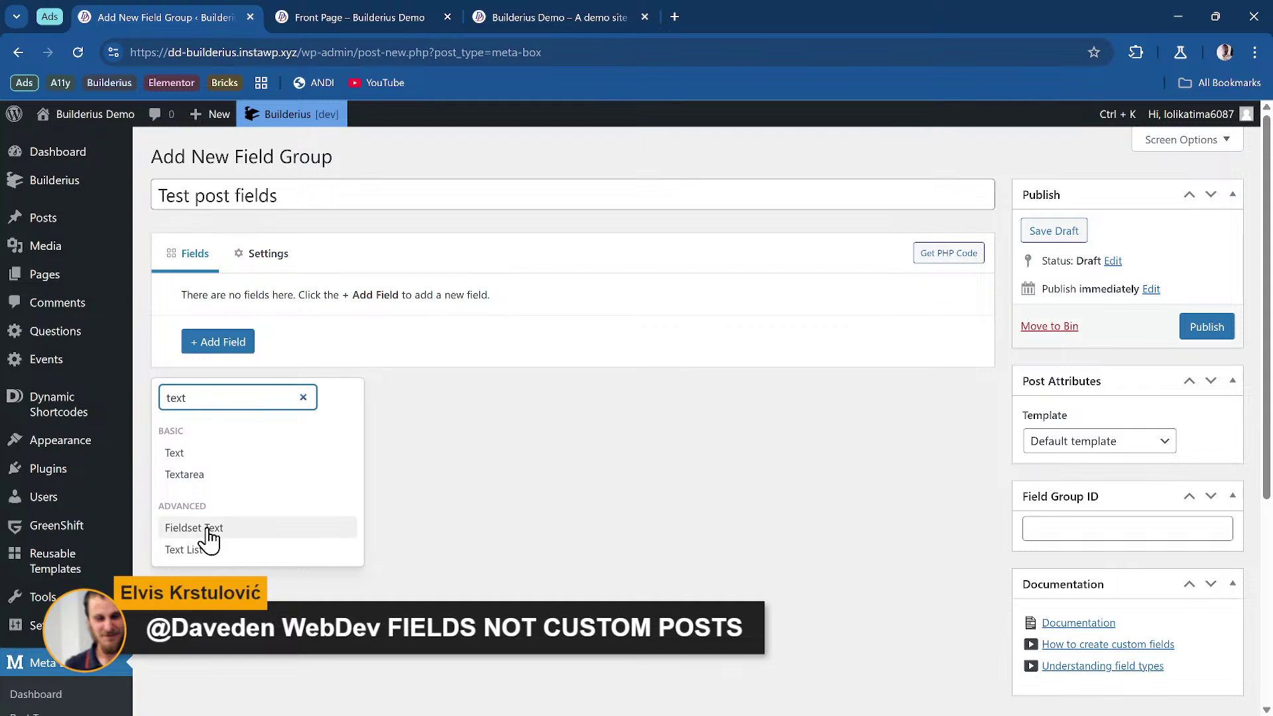
left_click(222, 456)
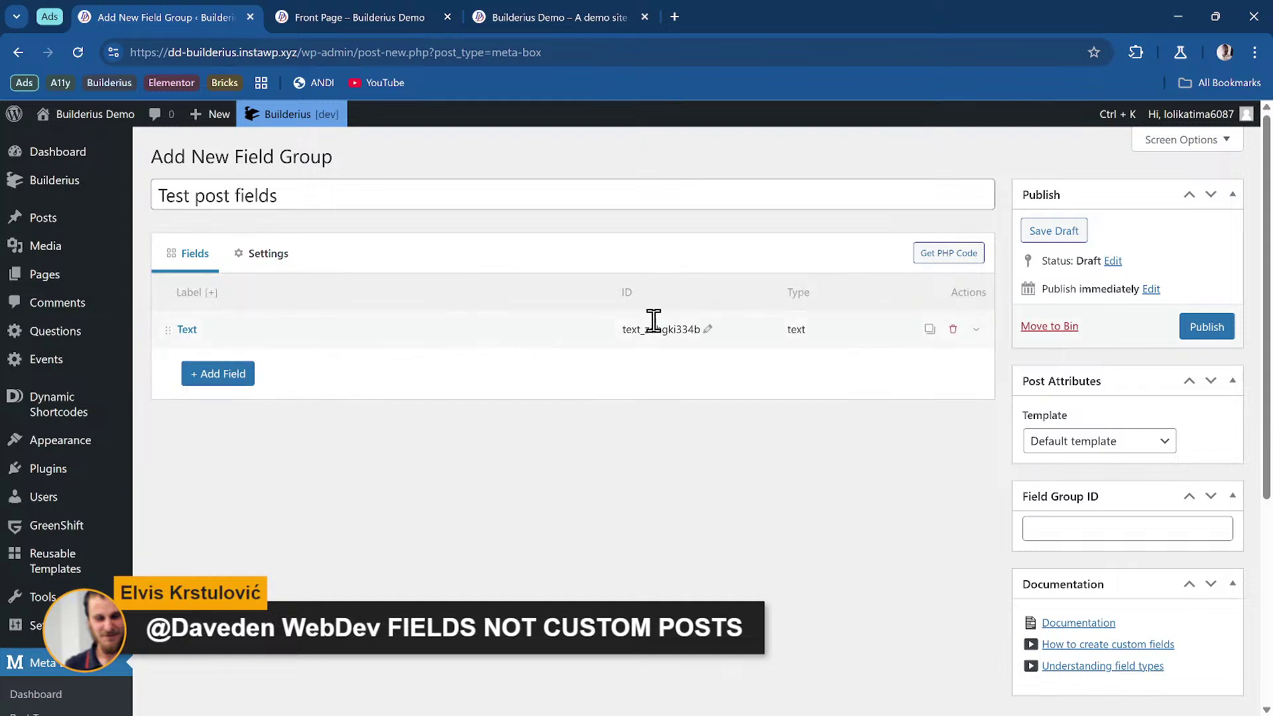
double_click(194, 329)
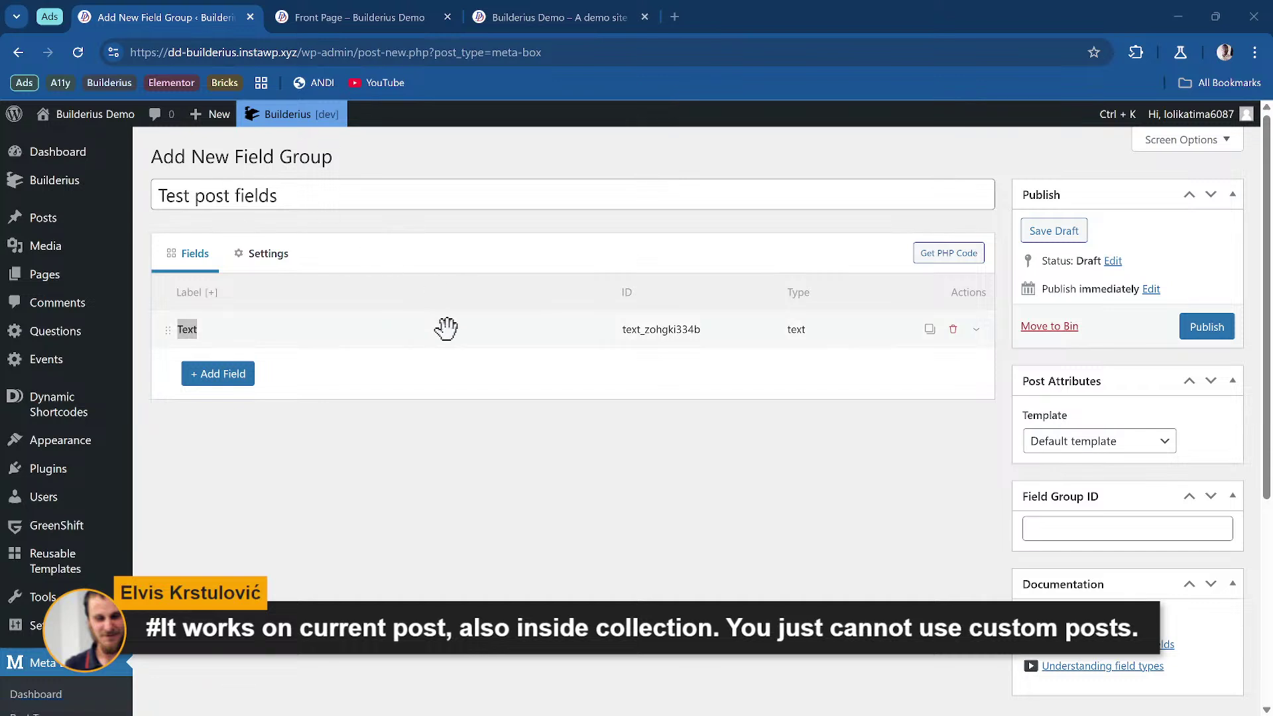
Step: Change the field group's location post type from Post to Page (page) and publish the group
left_click(260, 260)
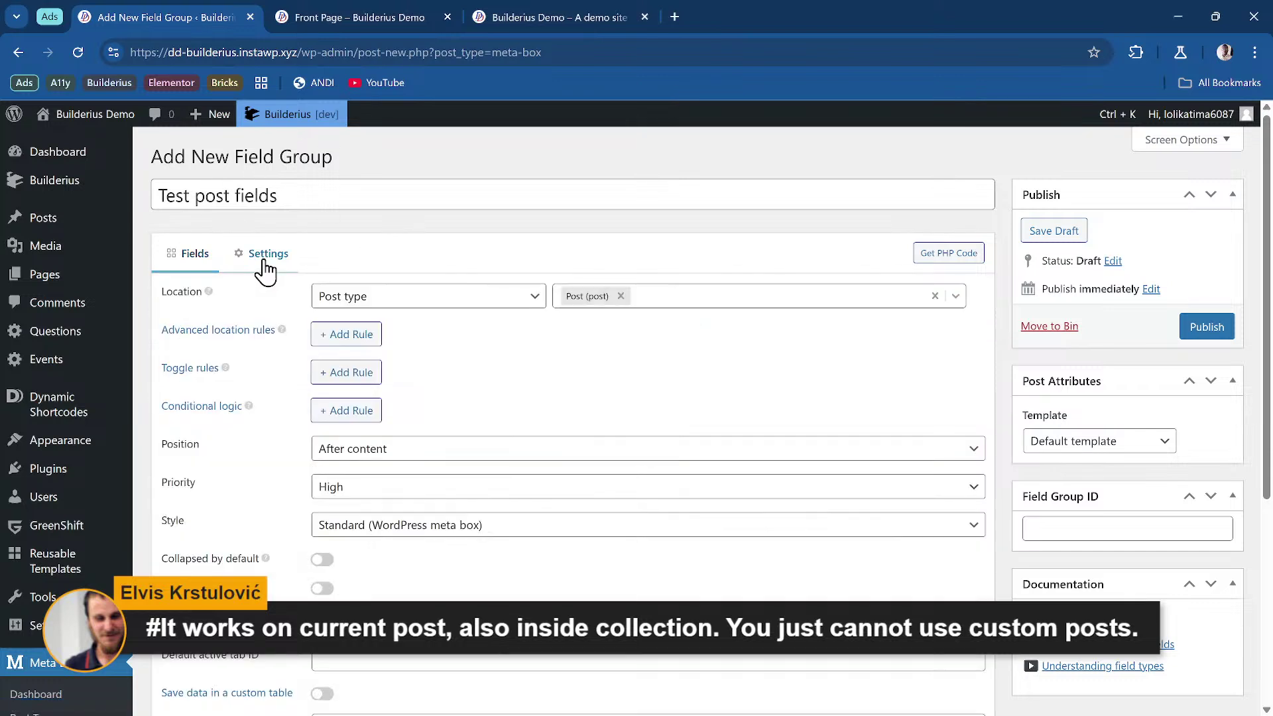
left_click(621, 297)
left_click(618, 297)
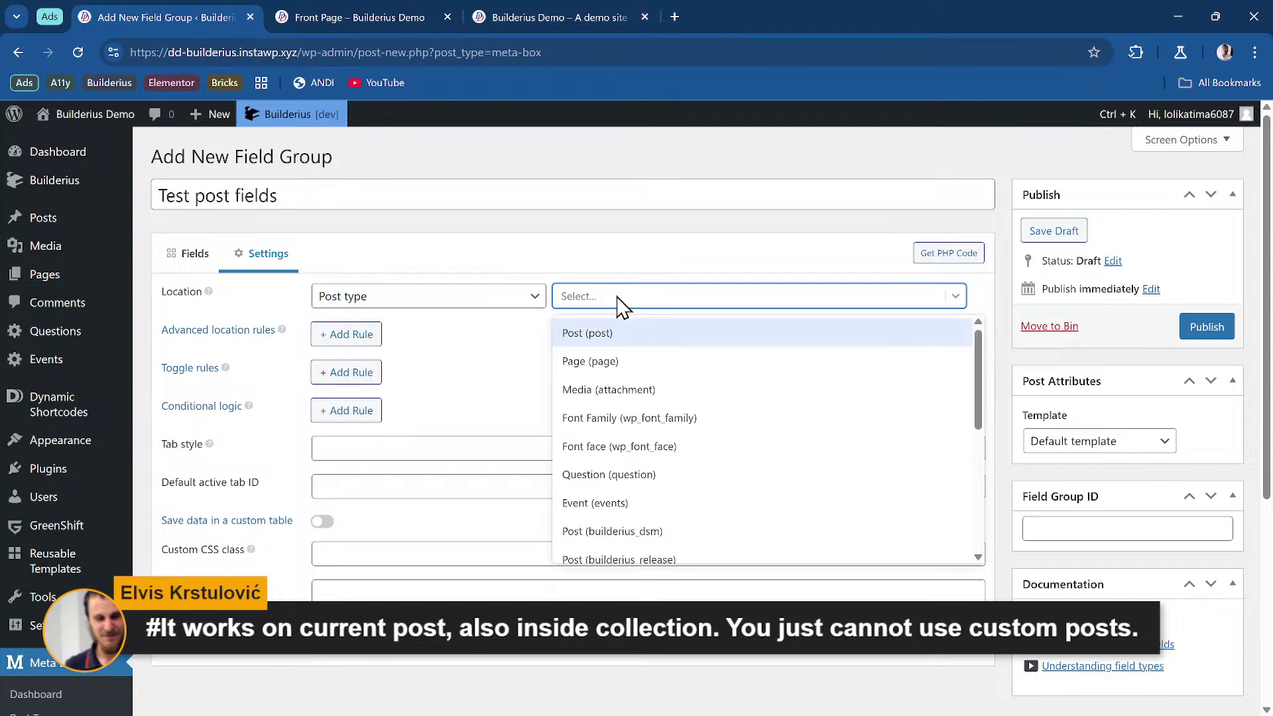
left_click(631, 363)
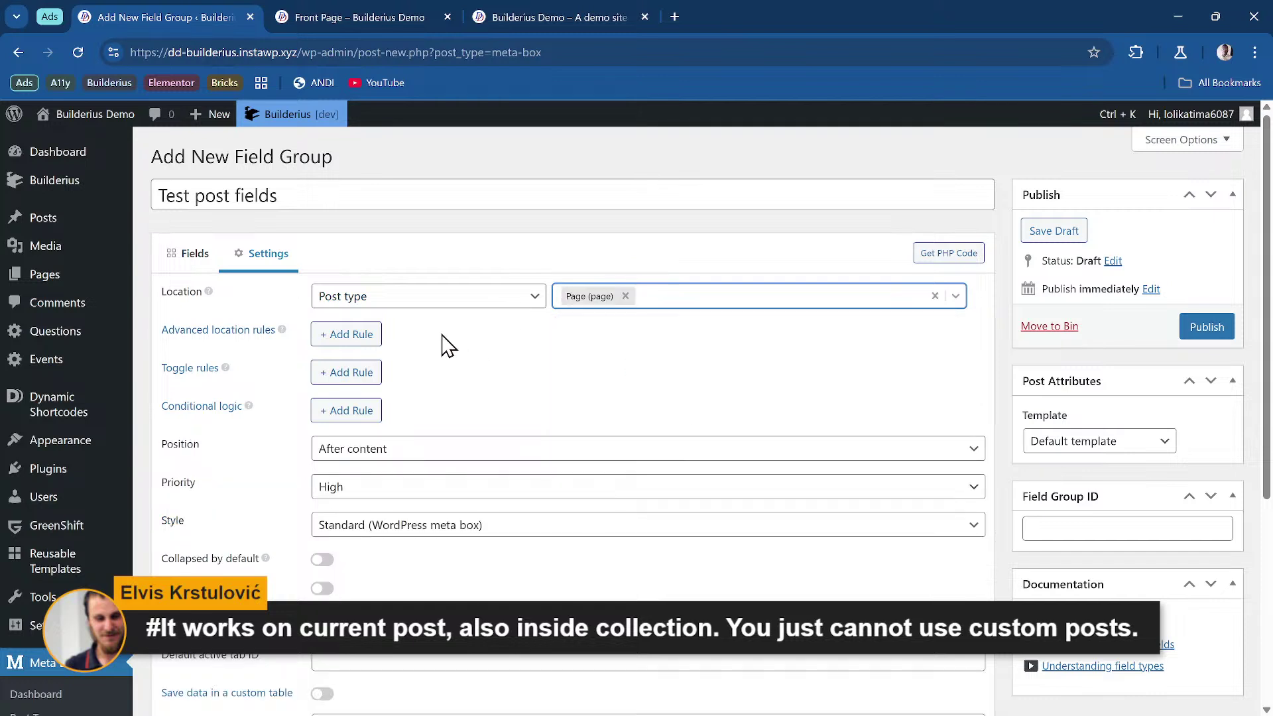
left_click(205, 262)
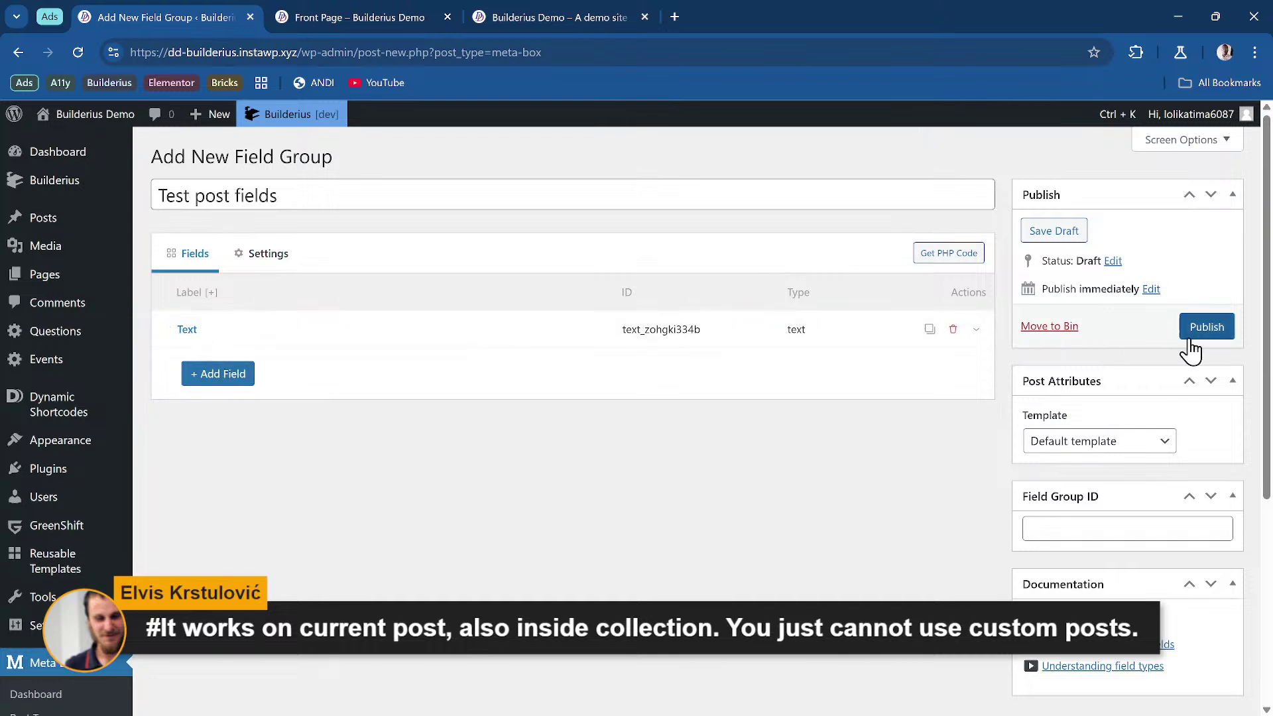
left_click(1191, 338)
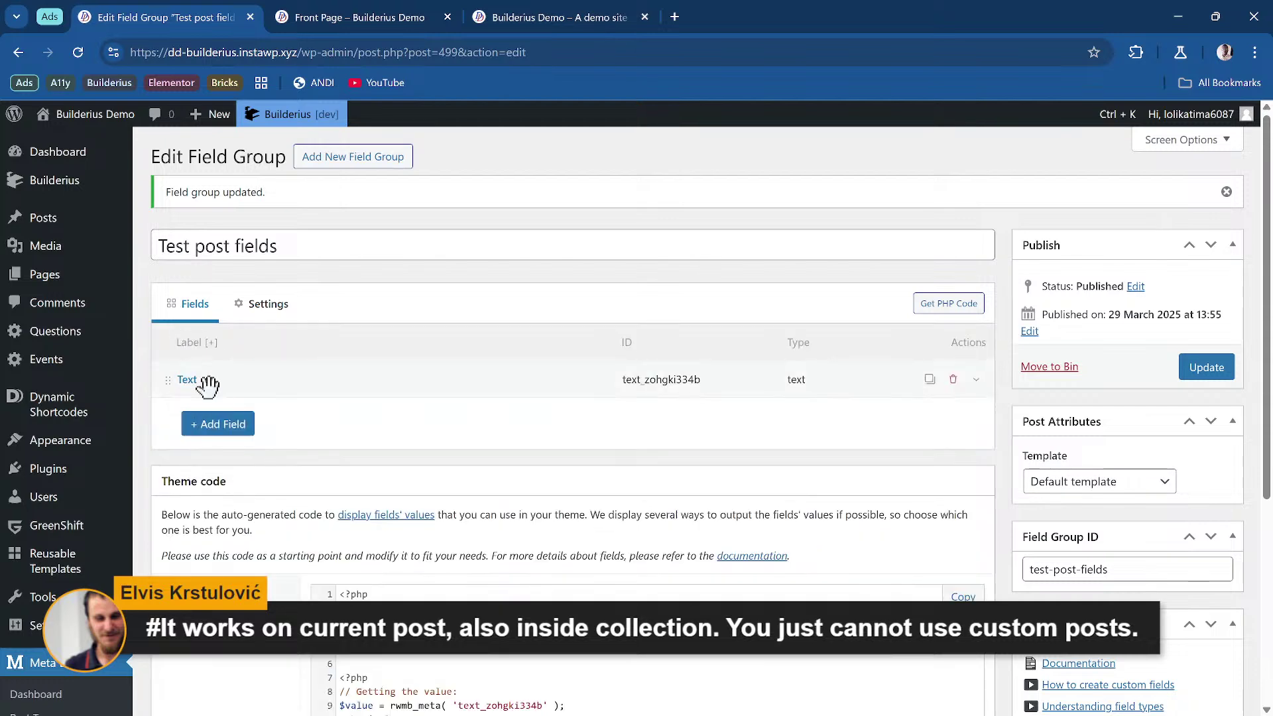
Step: Open the Home page in the WordPress editor, fill its custom Text field with a short sample sentence and save the page
mouse_move(63, 286)
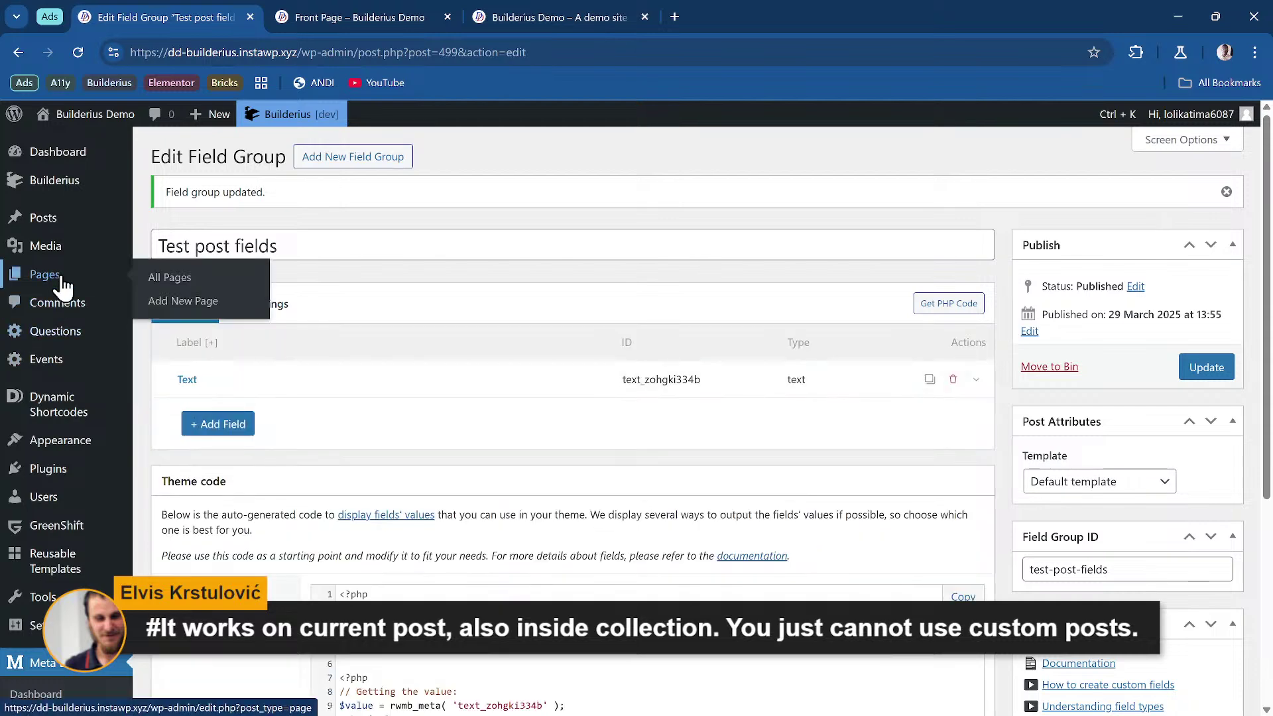
left_click(169, 278)
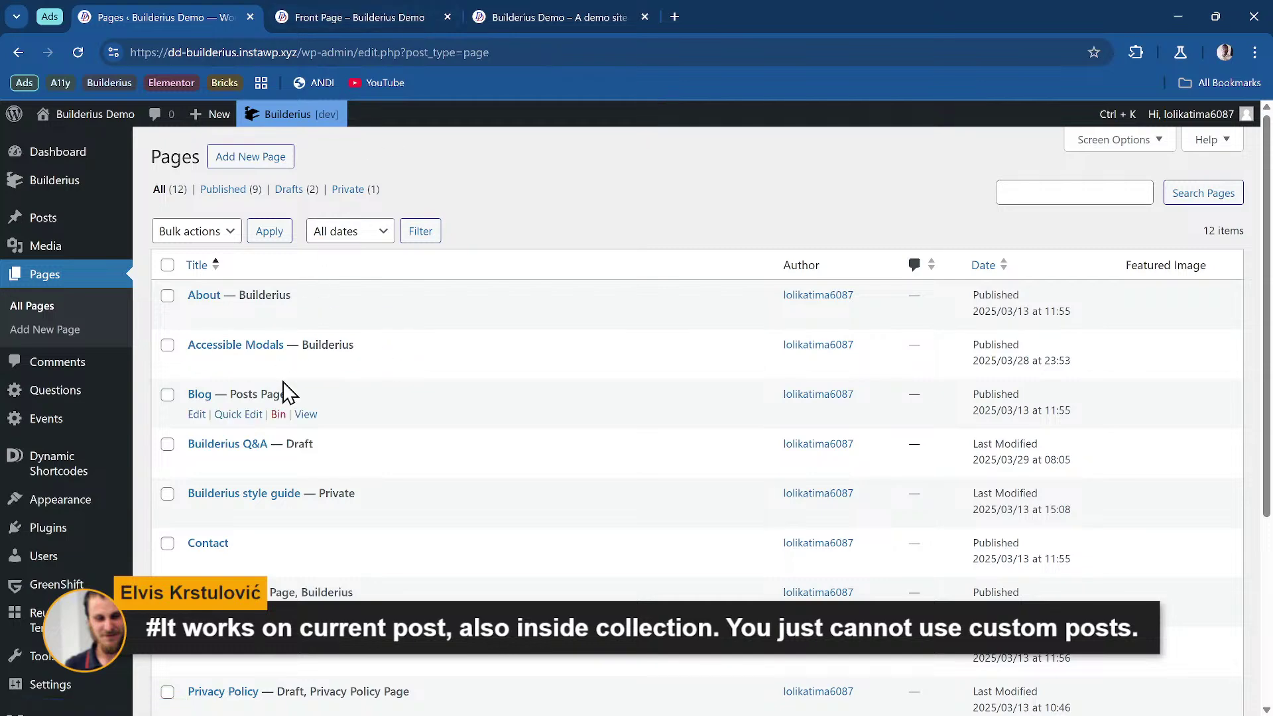
scroll(285, 394, "down", 4)
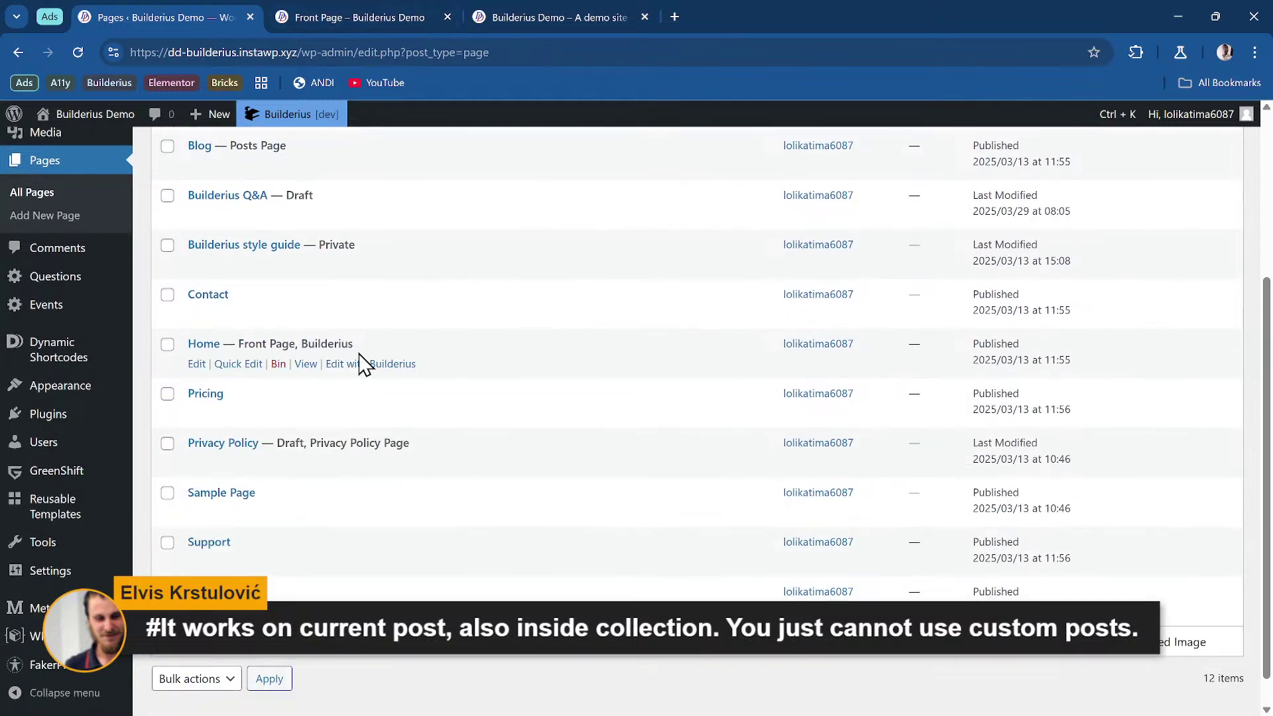
left_click(197, 364)
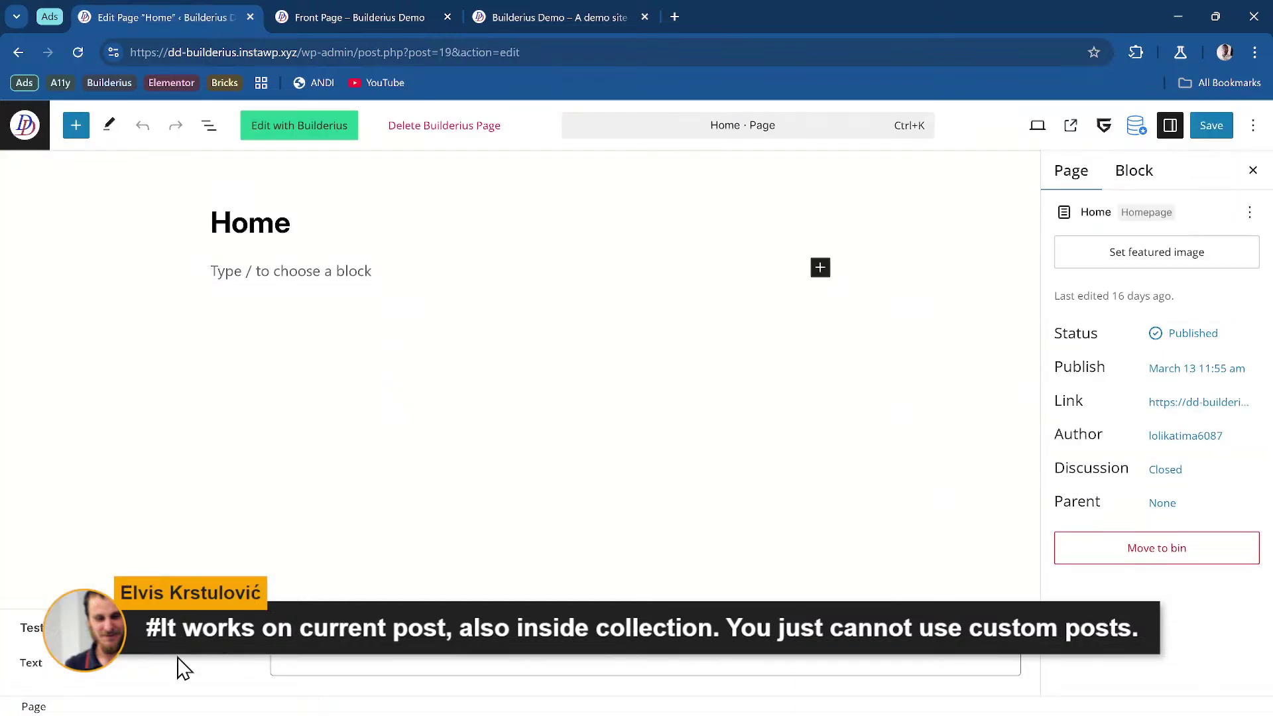
left_click(298, 664)
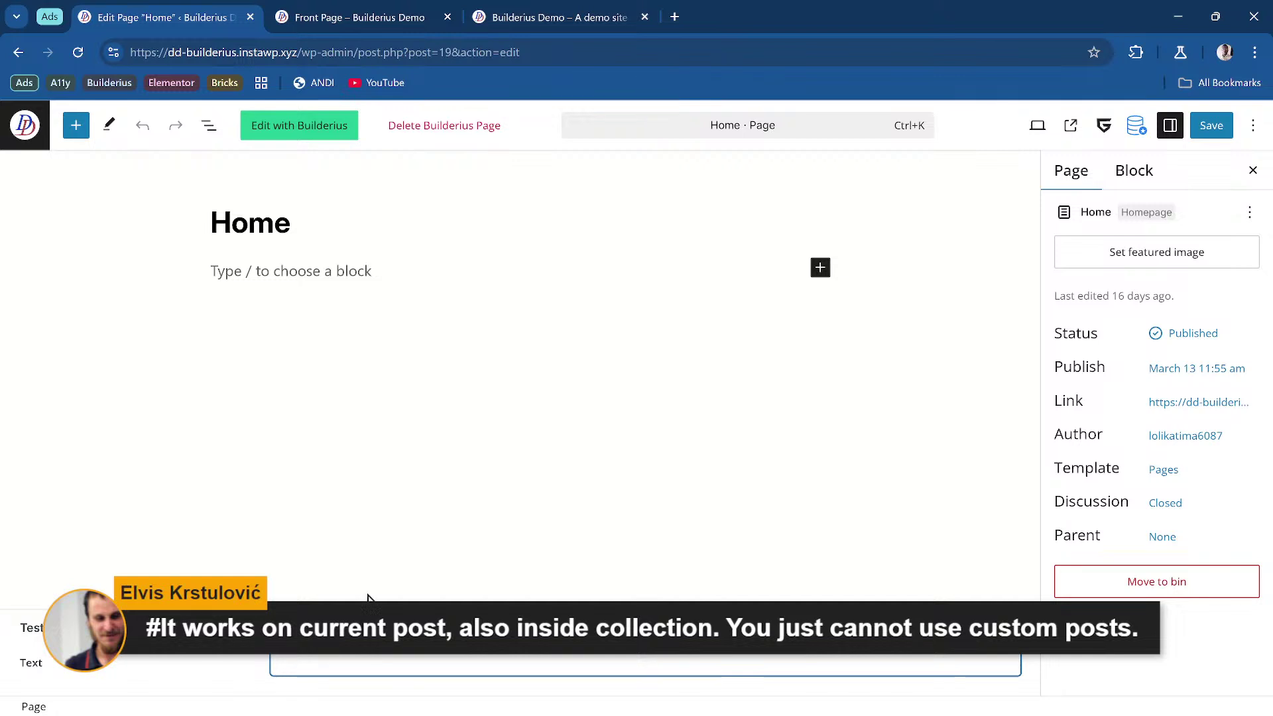
type("David")
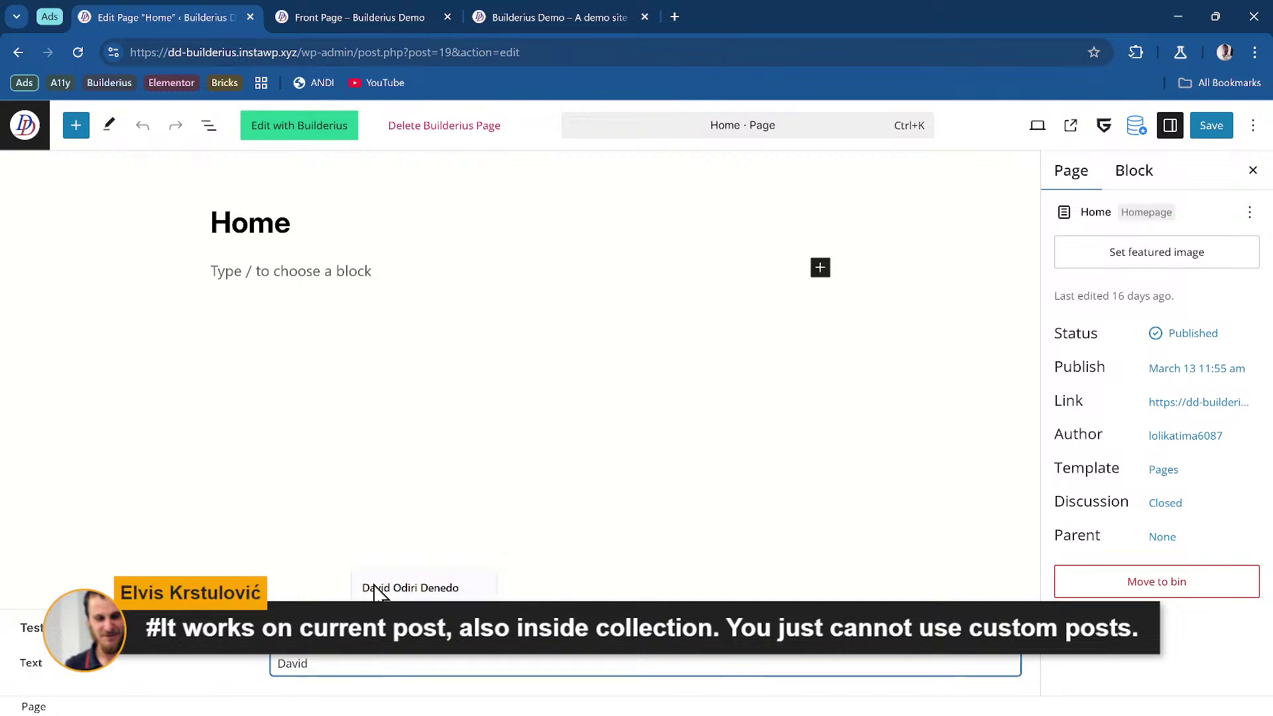
type(" is good")
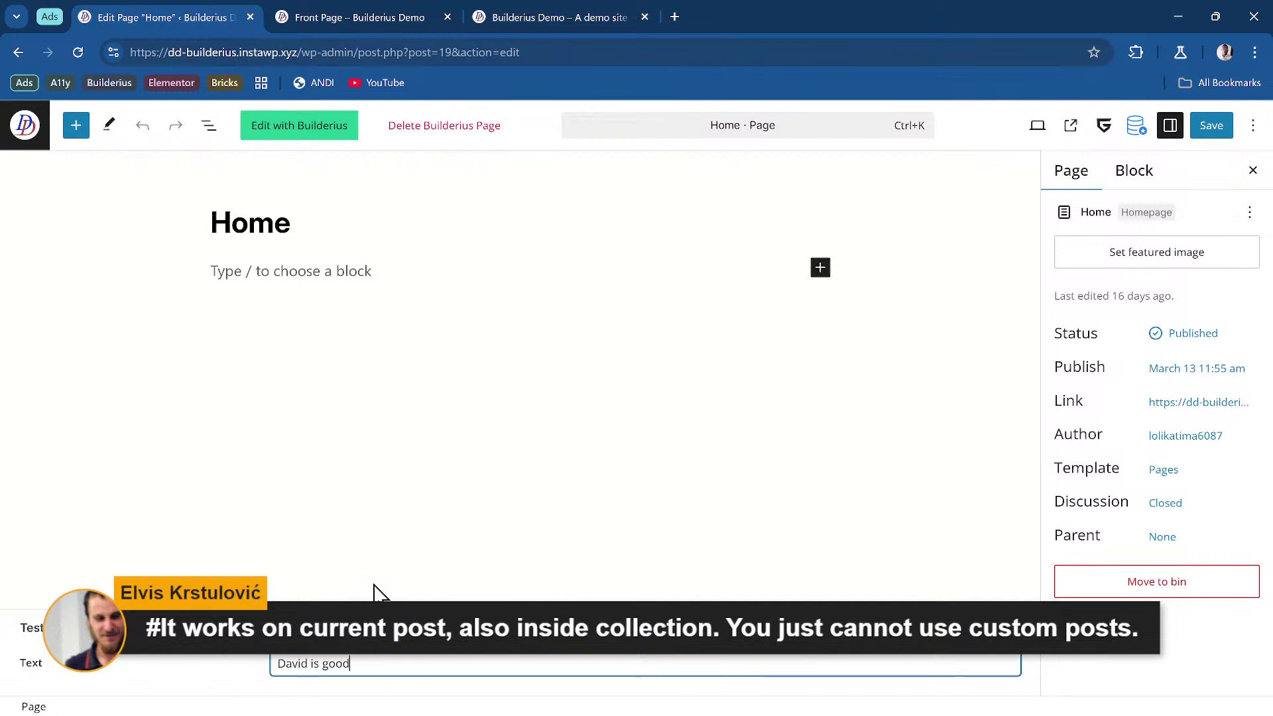
left_click(1210, 126)
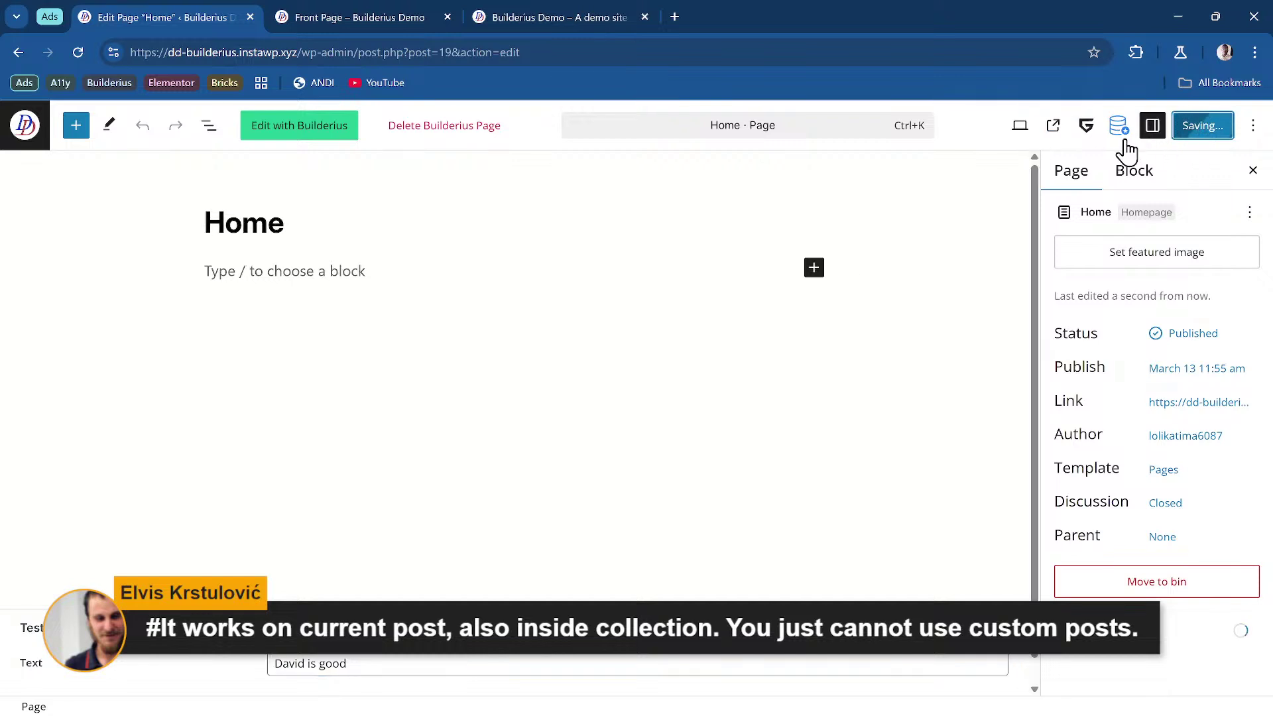
Step: Switch to the Front Page template in Builderius and reload the builder, discarding its unsaved changes
left_click(371, 16)
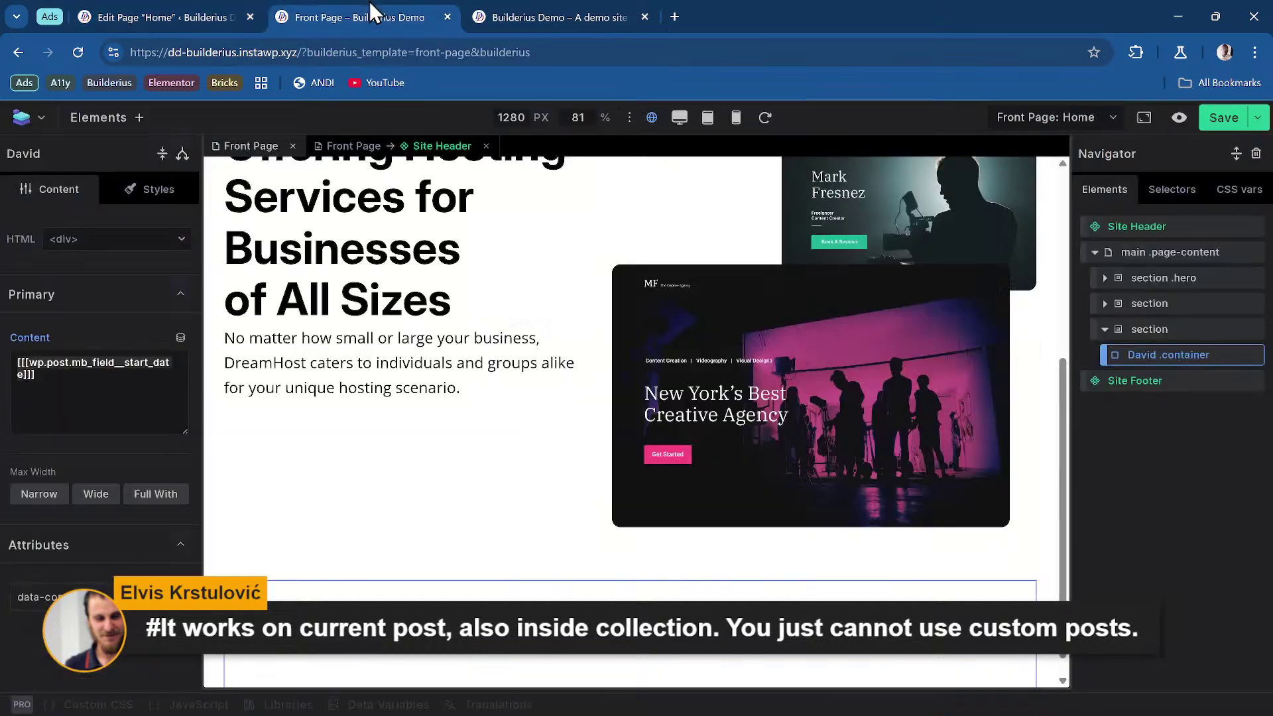
left_click(78, 52)
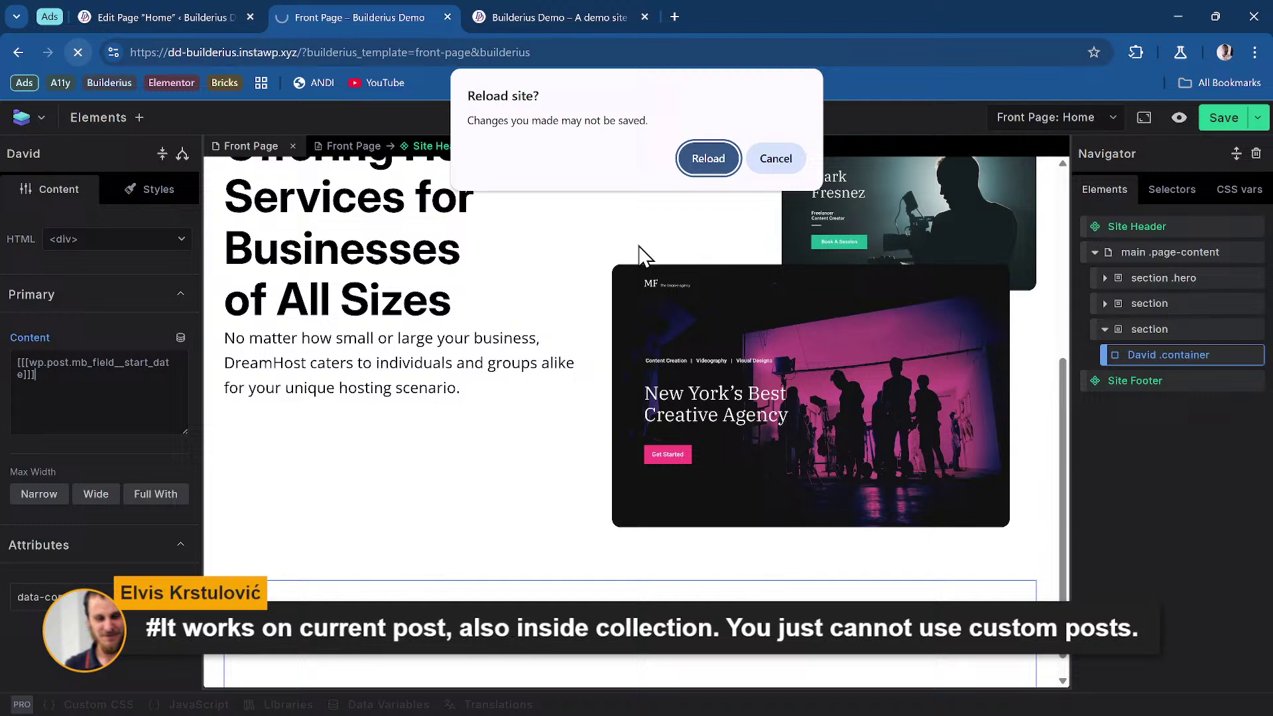
left_click(707, 157)
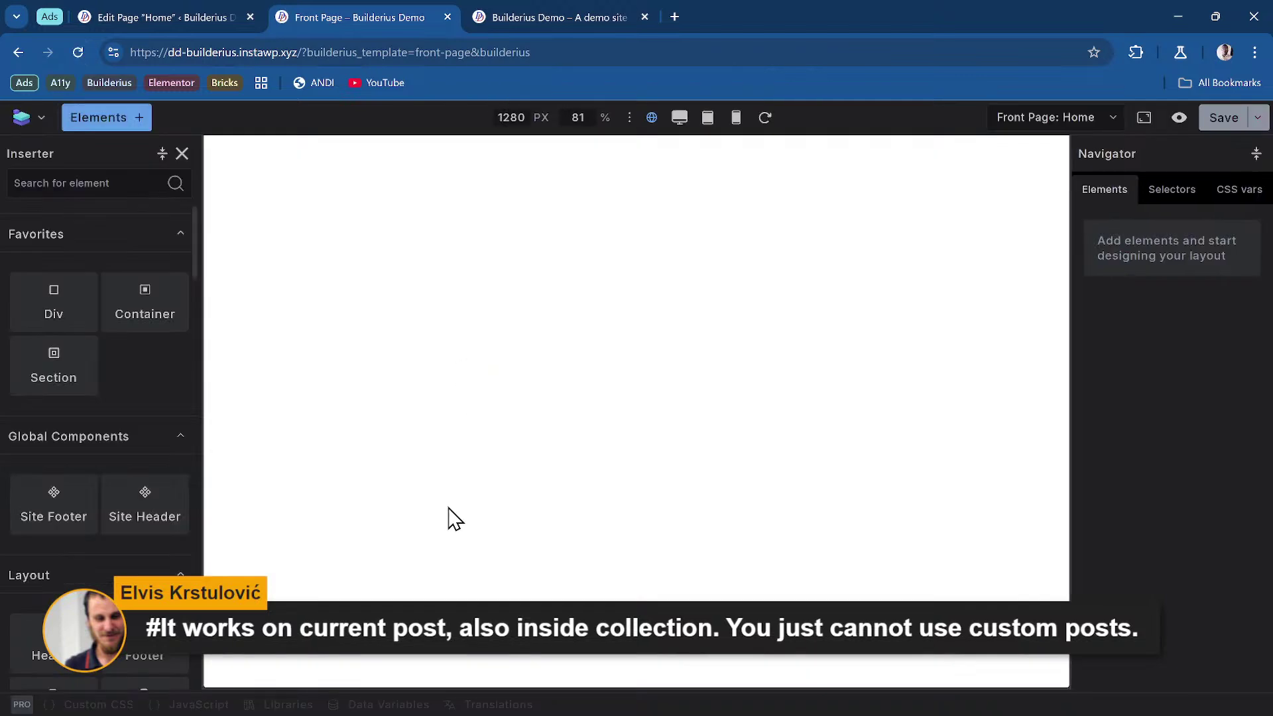
Step: Delete the heading with its nested spans from the container in the last section
scroll(1146, 464, "down", 1)
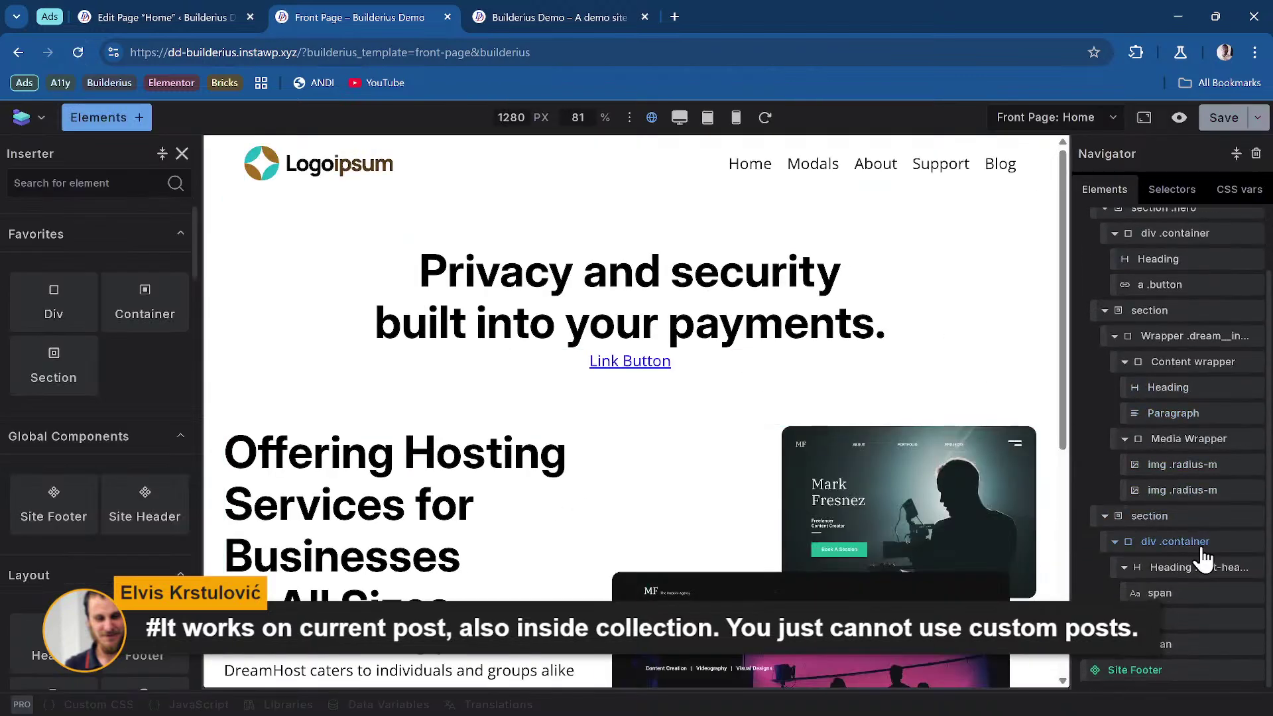
right_click(1204, 578)
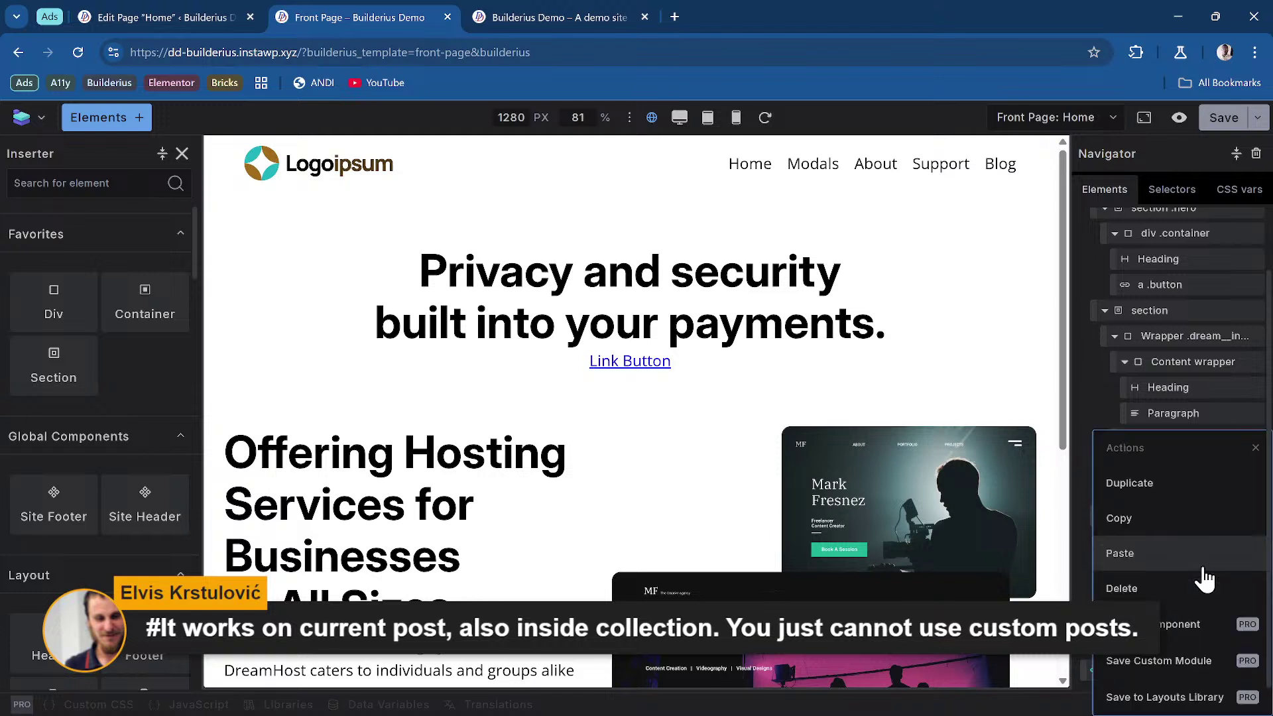
left_click(1177, 598)
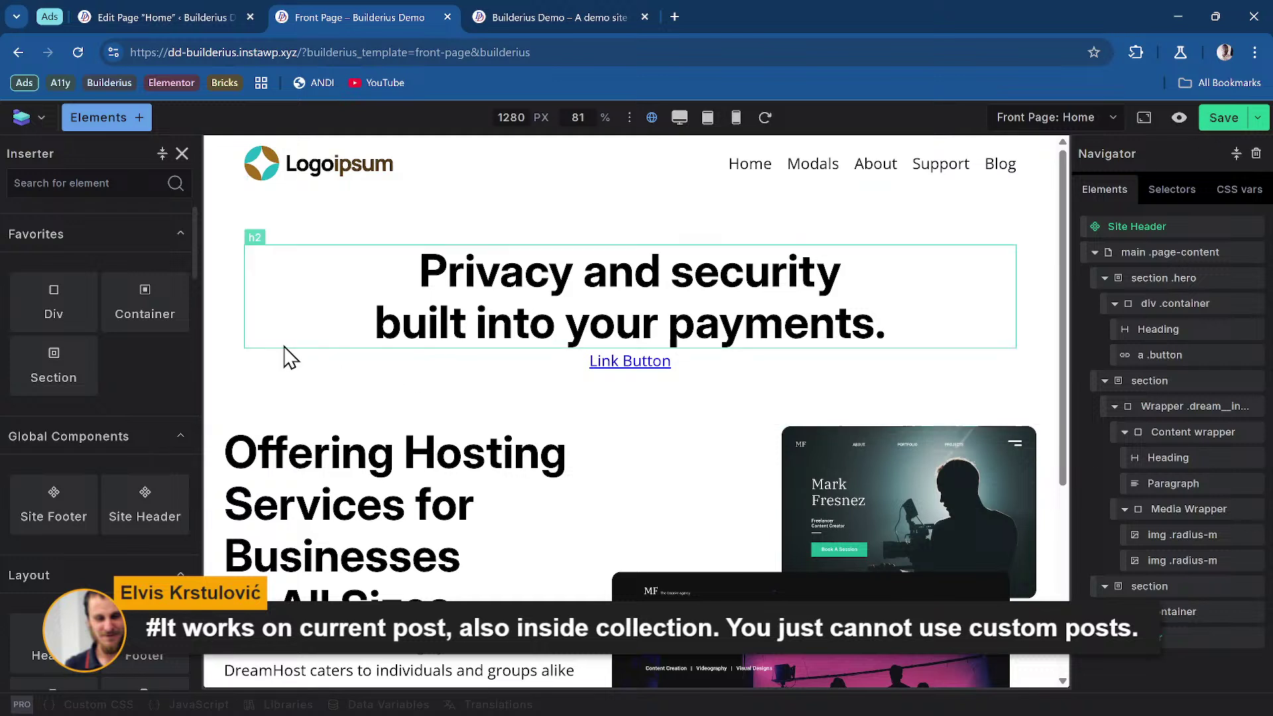
Step: Find the text elements with "text" and add a Paragraph inside the last section's empty container
left_click(1173, 616)
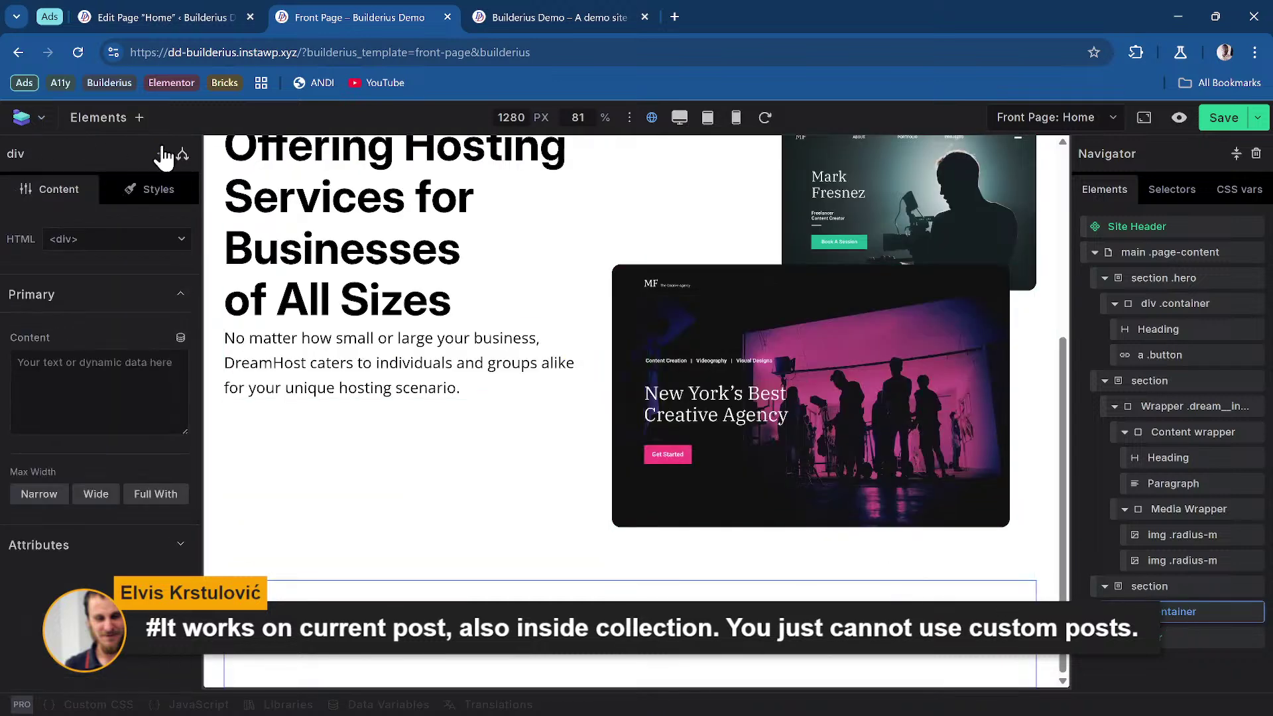
left_click(136, 125)
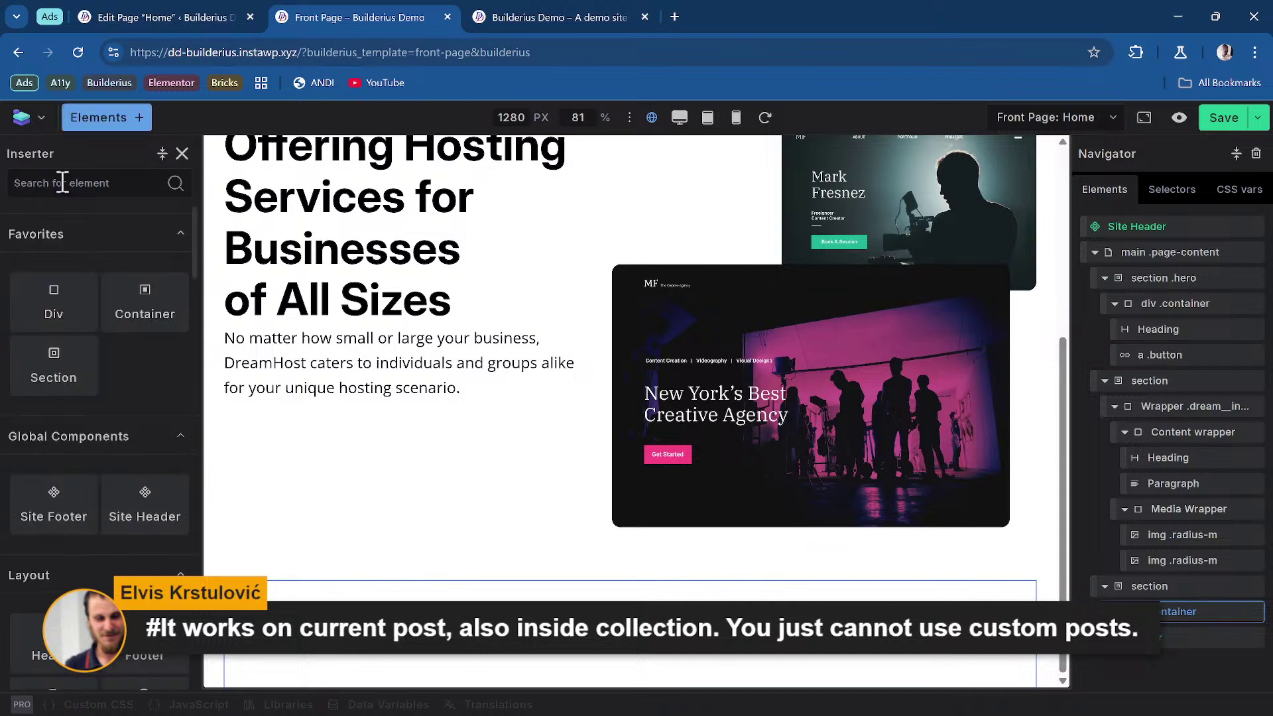
left_click(62, 183)
type("text")
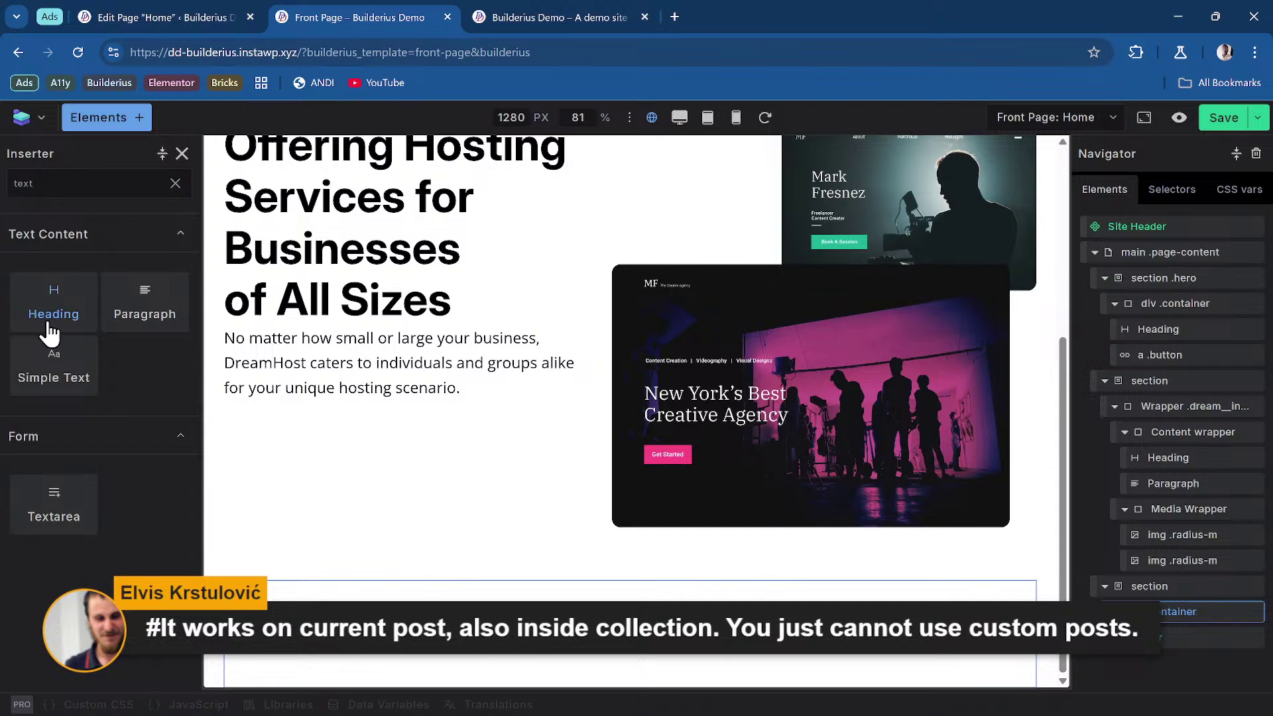
left_click(157, 317)
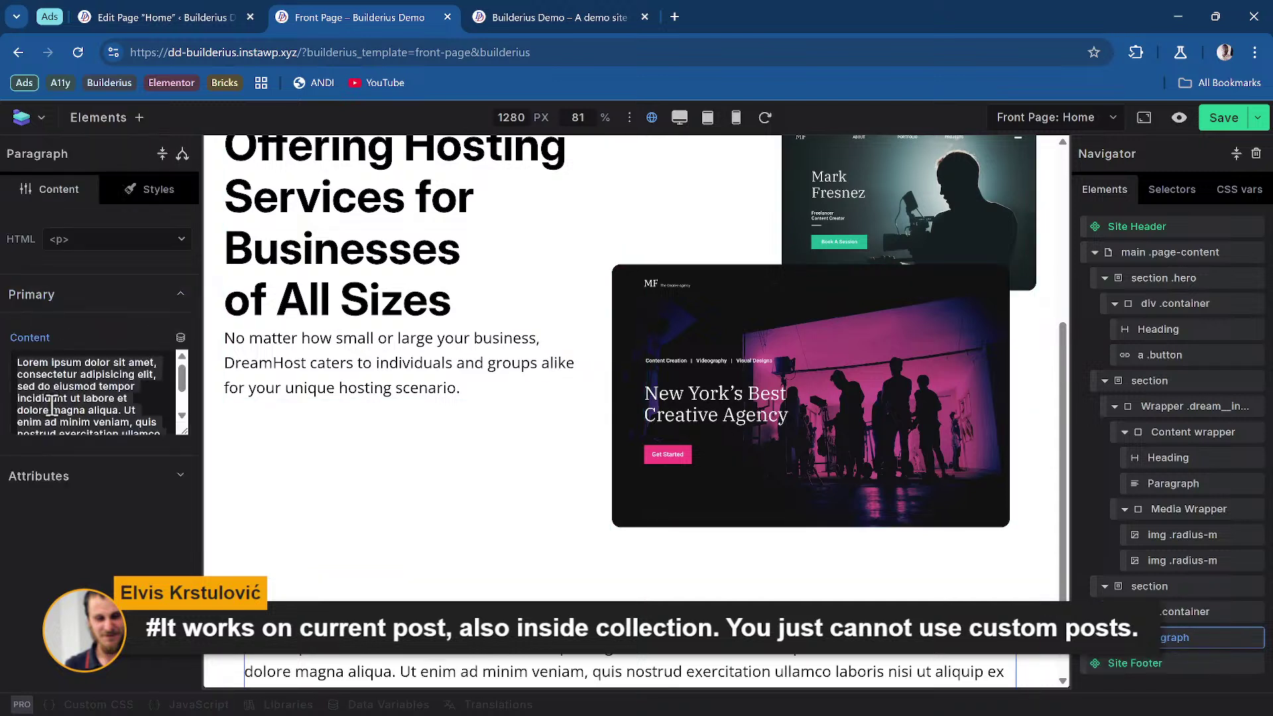
Step: Replace the paragraph's placeholder content with the dynamic data tag Post MetaBox "Text" field value, searching the tags for "text"
key("ctrl+a")
key("BackSpace")
left_click(179, 338)
type("t")
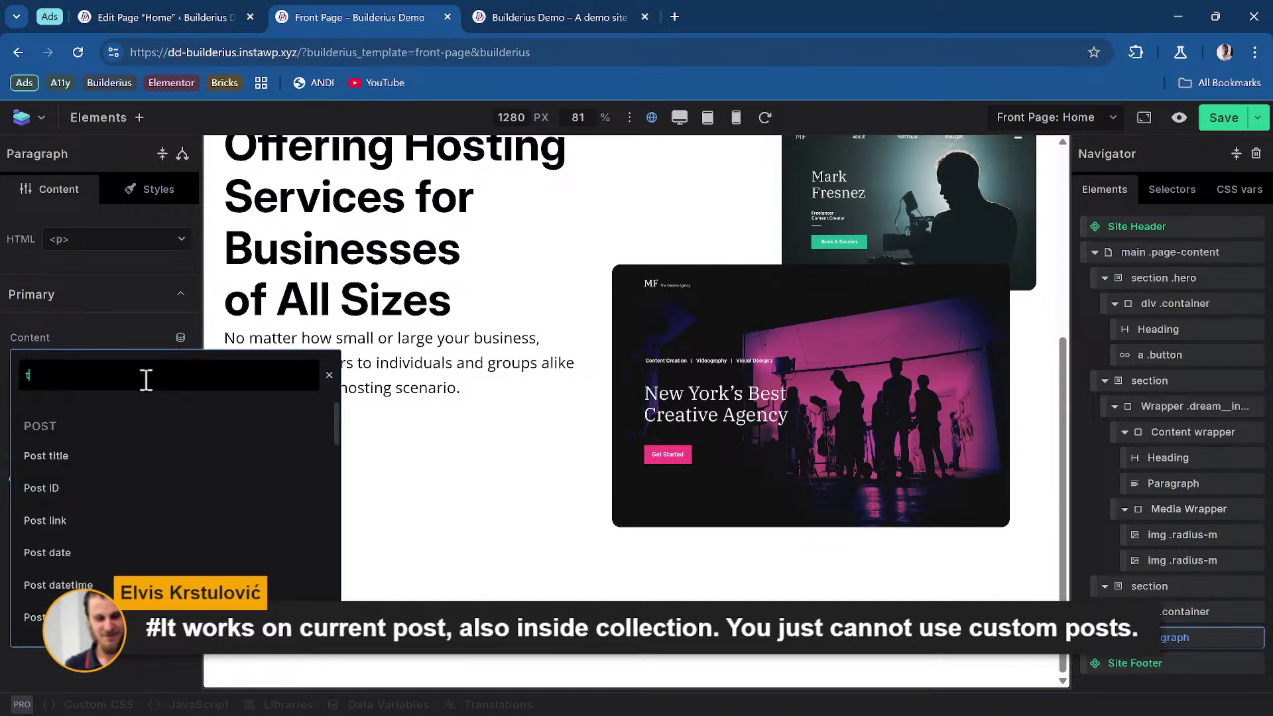
type("ext")
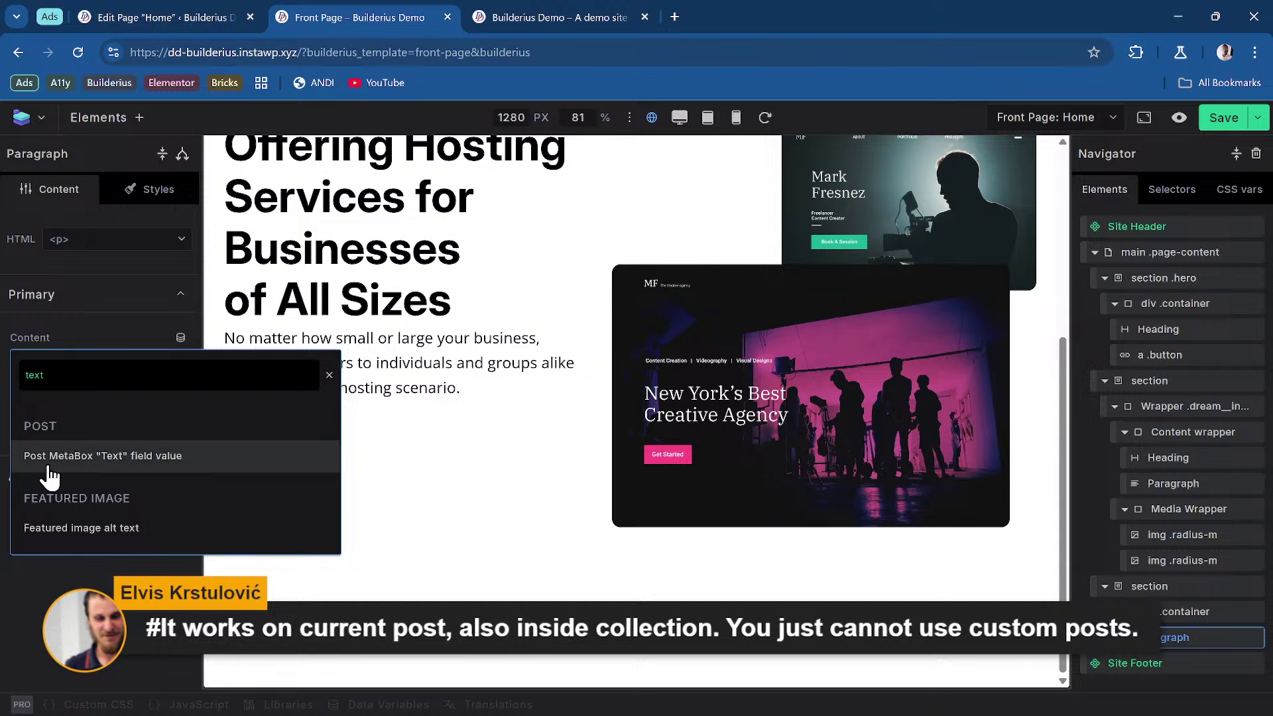
left_click(114, 458)
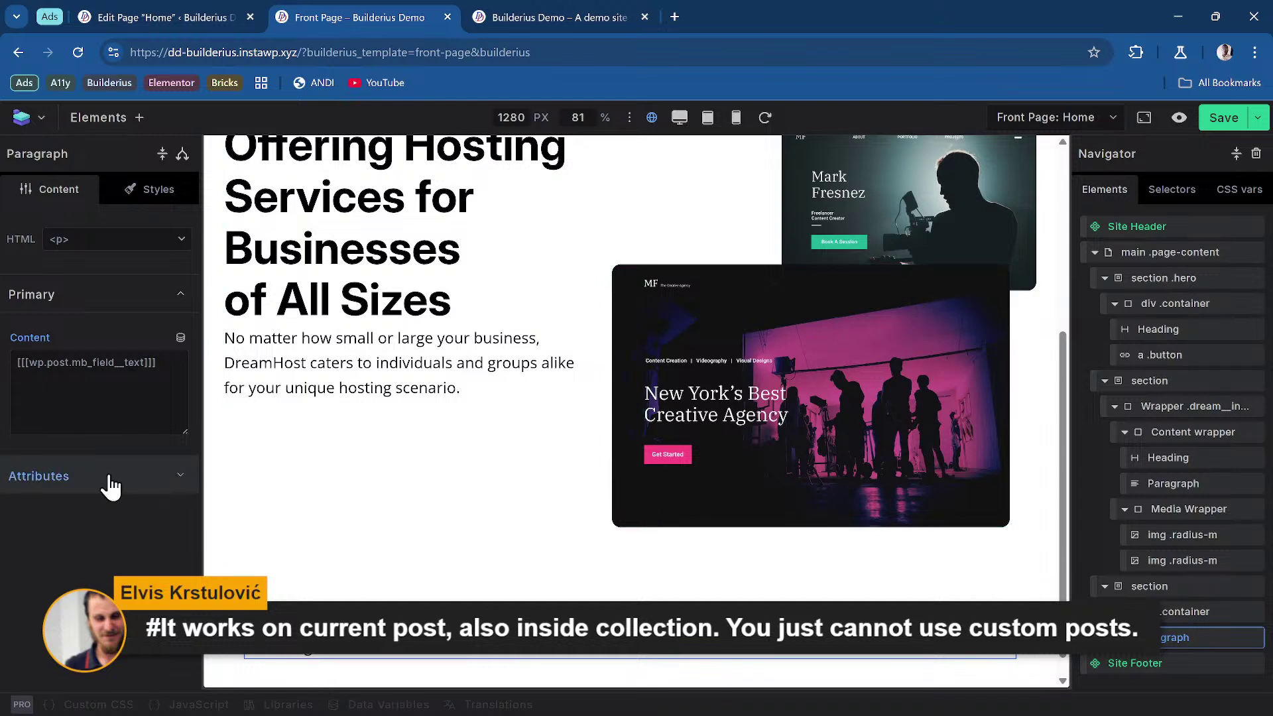
Step: Browse the dynamic data tags offered for the paragraph's content, including the Post MetaBox fields, and close the list
left_click(180, 338)
scroll(126, 483, "down", 10)
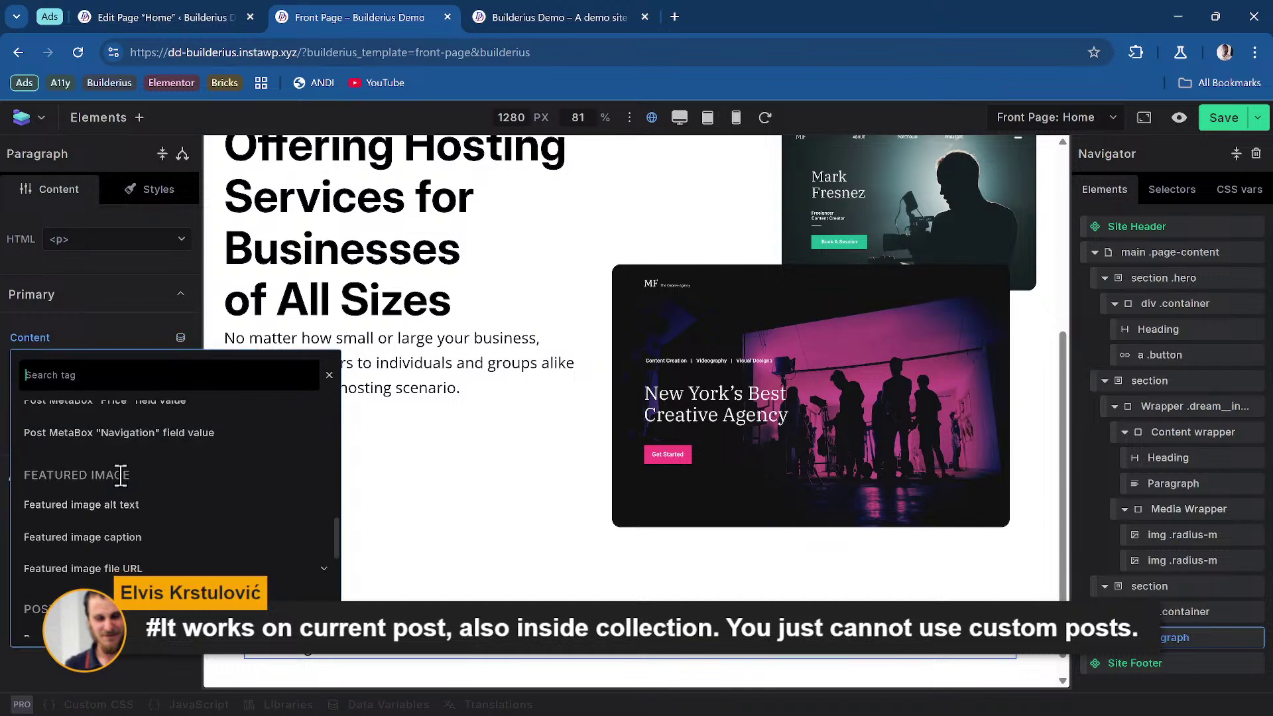
scroll(122, 482, "up", 5)
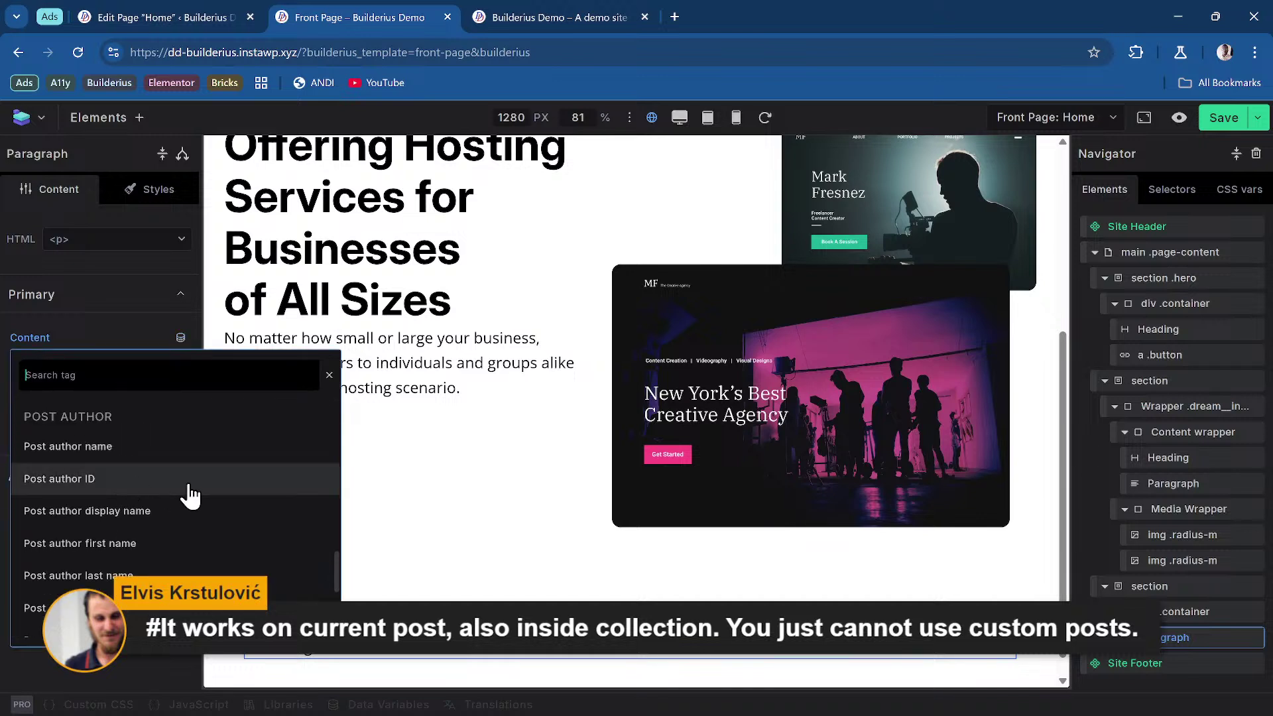
scroll(215, 492, "up", 5)
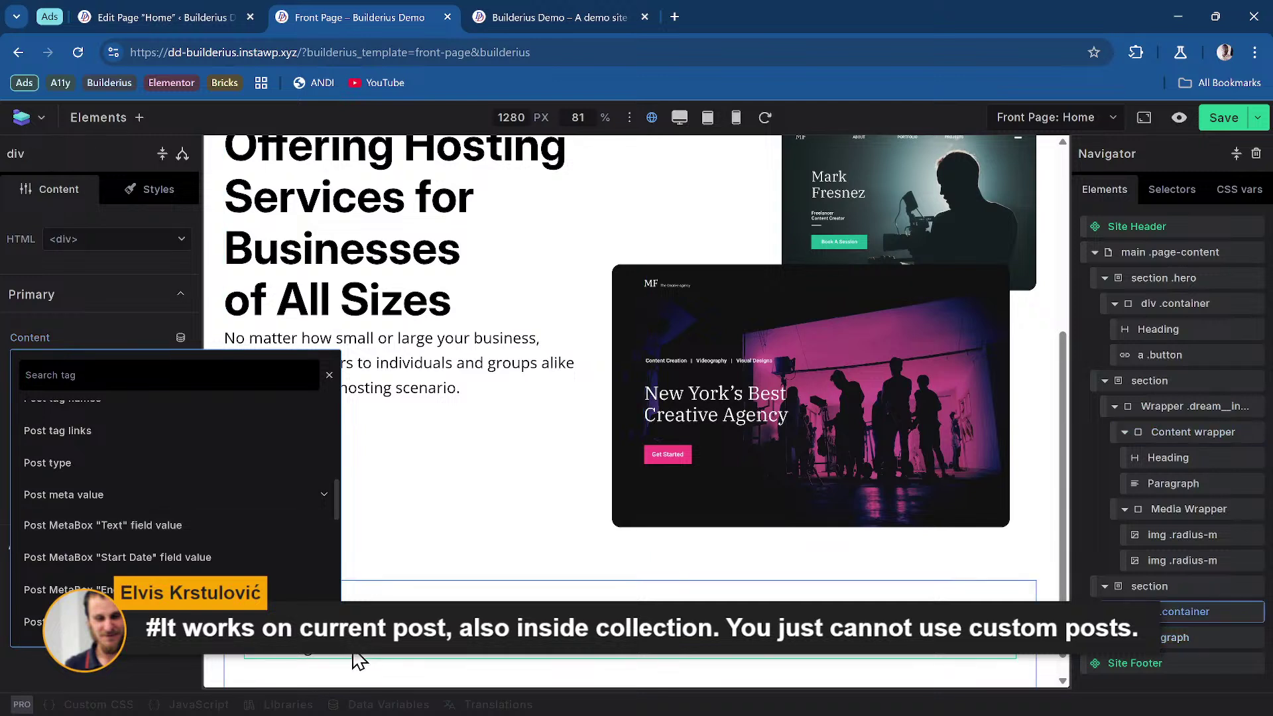
left_click(329, 376)
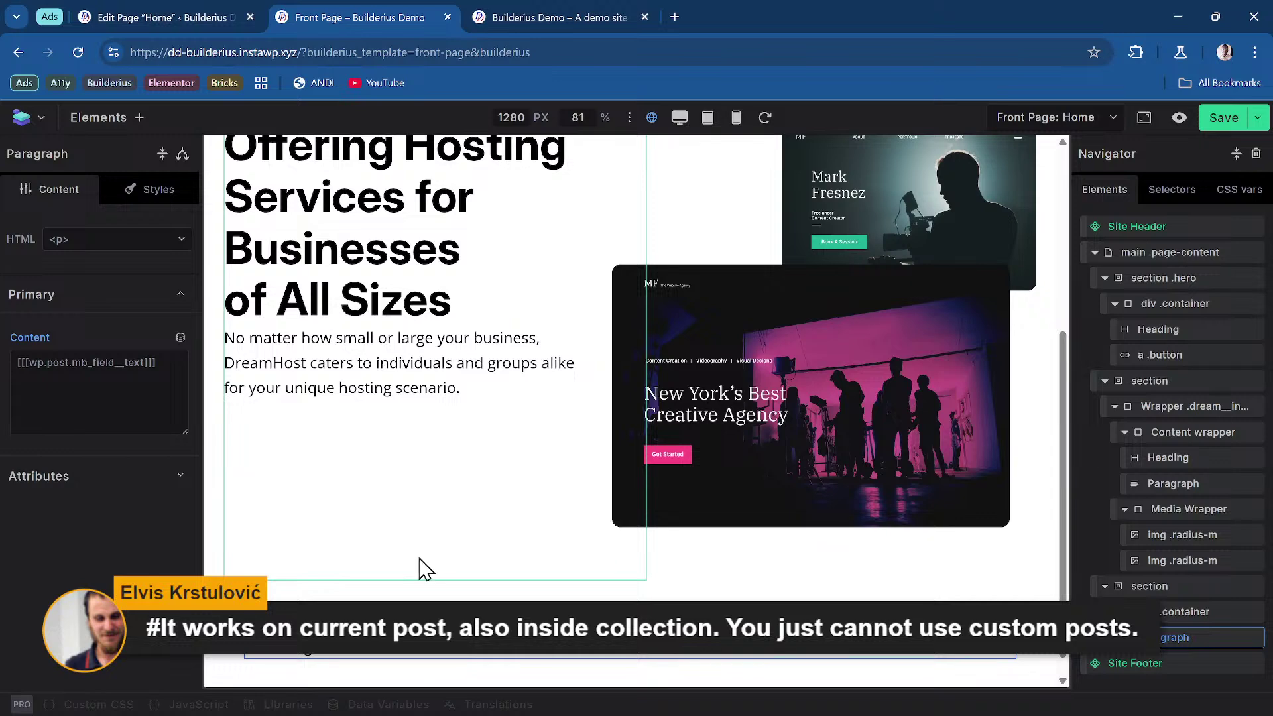